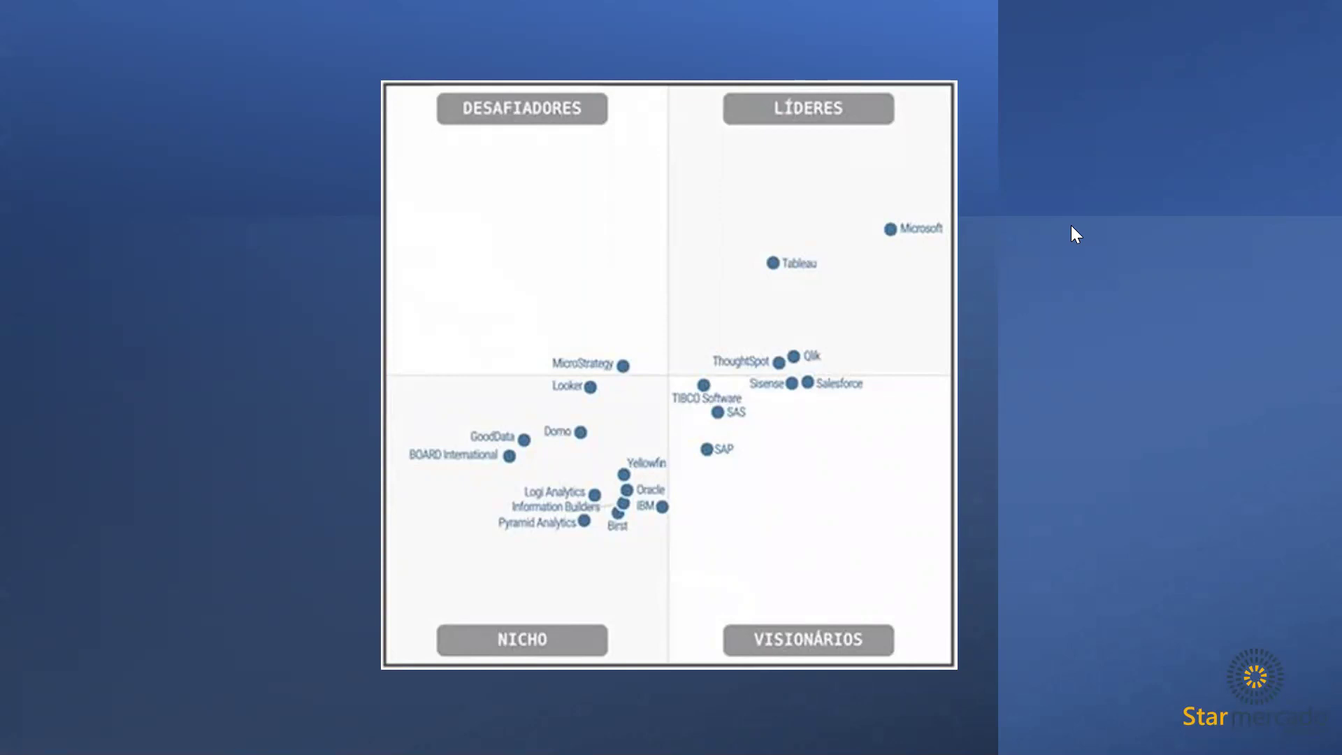
# Switch from the presentation to the blank report in Power BI Desktop
pyautogui.hotkey('alt', 'Tab')
pyautogui.hotkey('alt', 'Tab')
pyautogui.hotkey('alt', 'Tab')
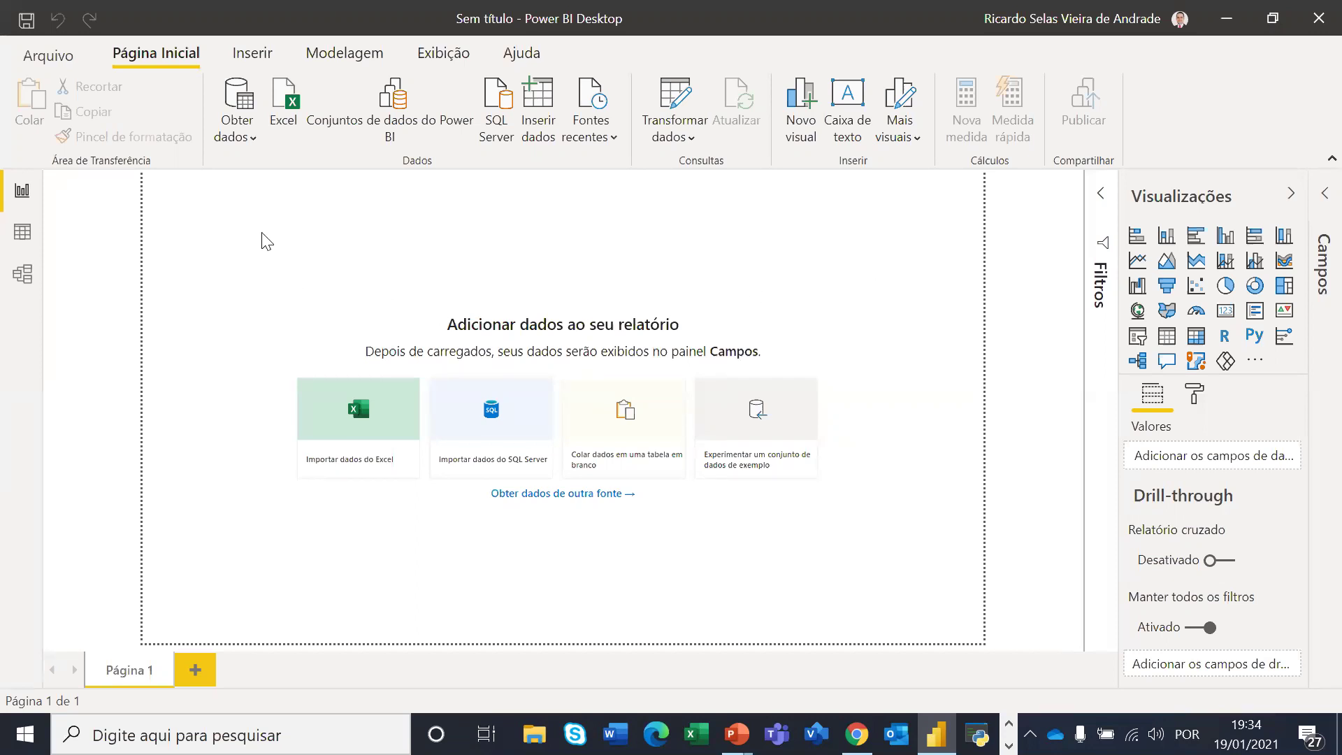
# Examine the full list of available data source connectors, then close it without connecting
pyautogui.click(233, 91)
pyautogui.click(242, 139)
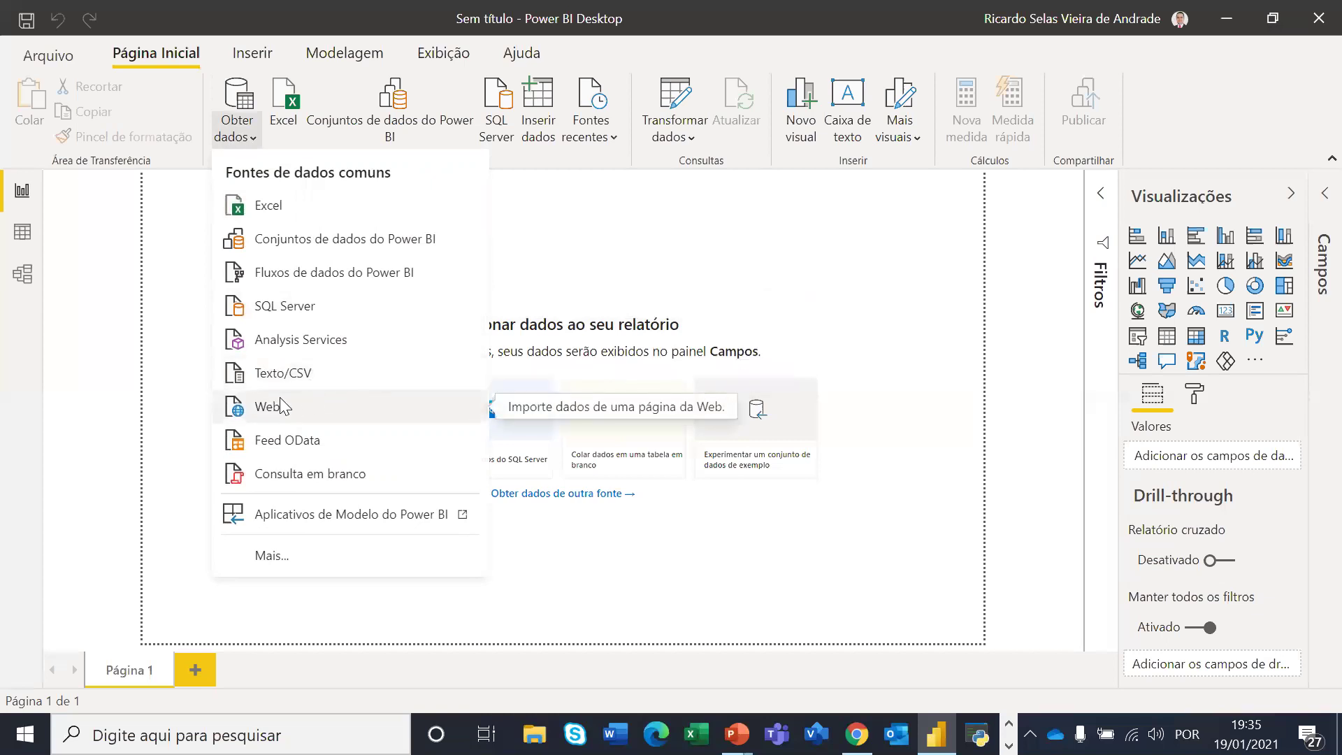
pyautogui.click(277, 558)
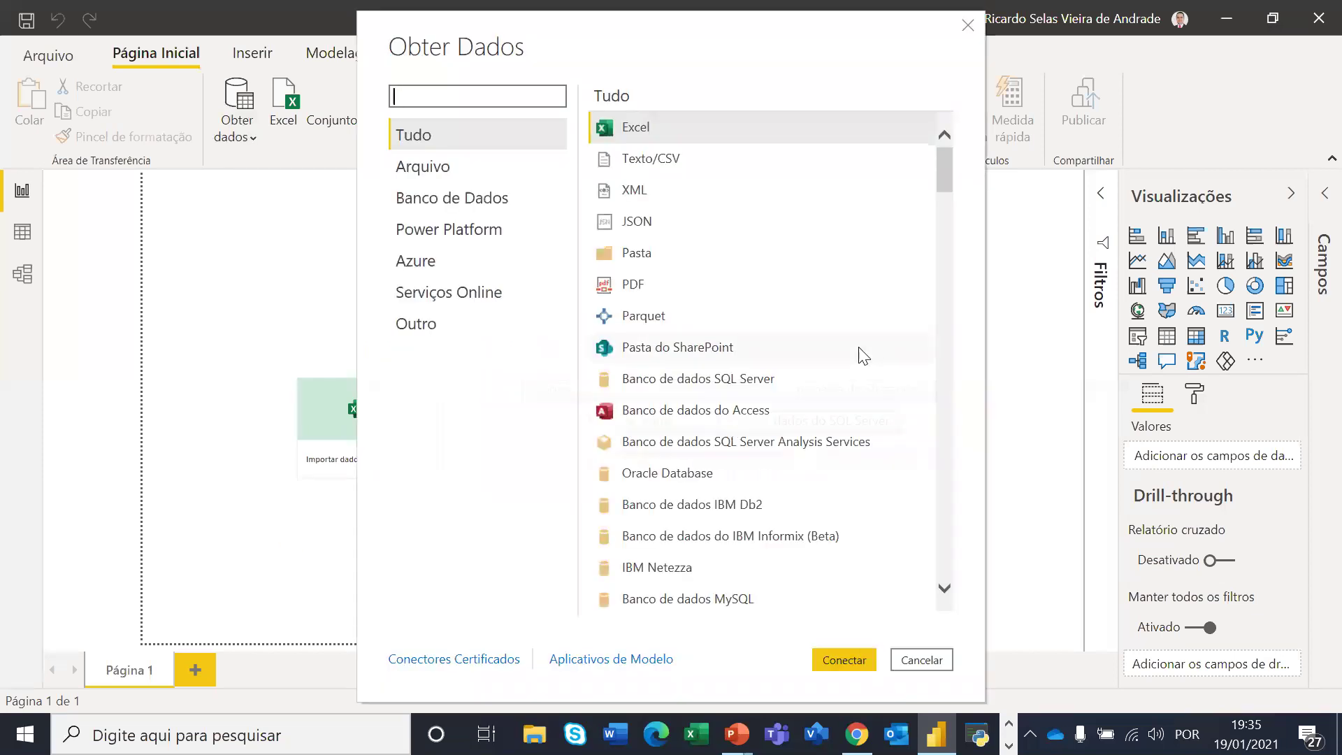
pyautogui.scroll(-5, 837, 269)
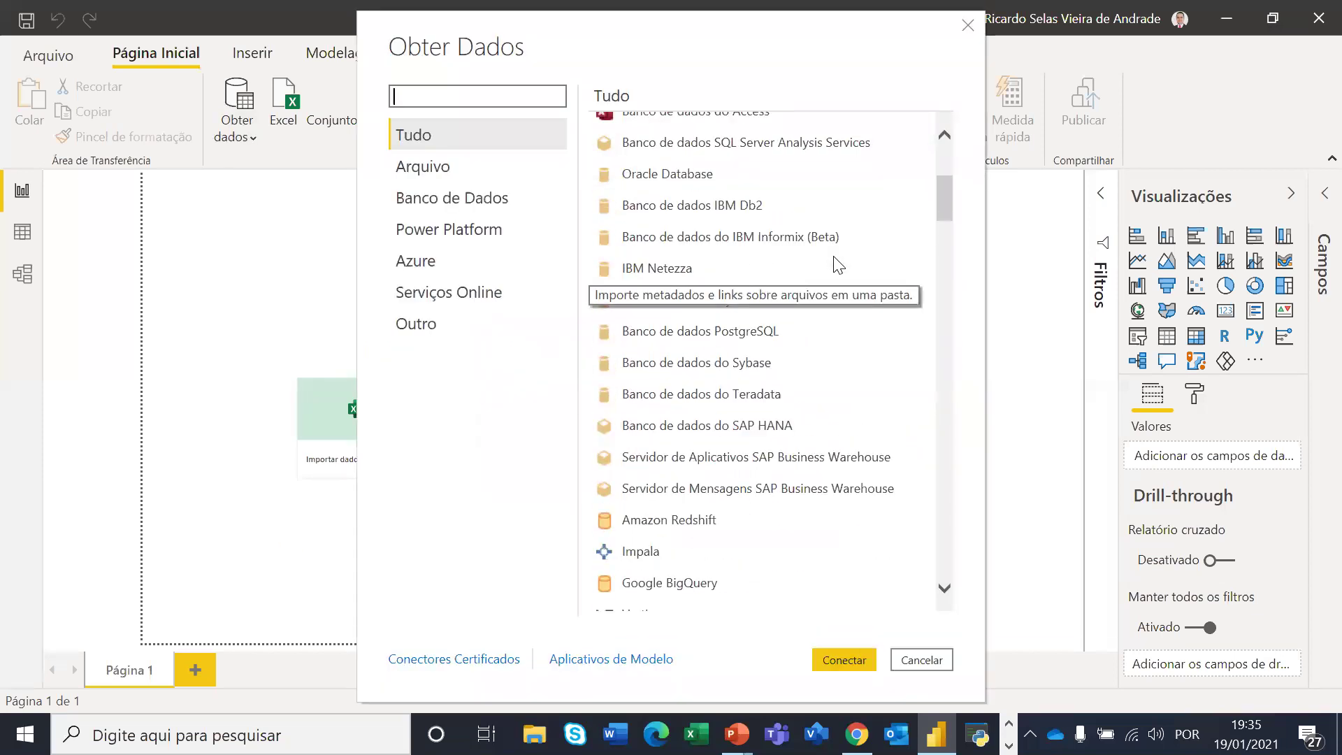
pyautogui.scroll(-8, 837, 266)
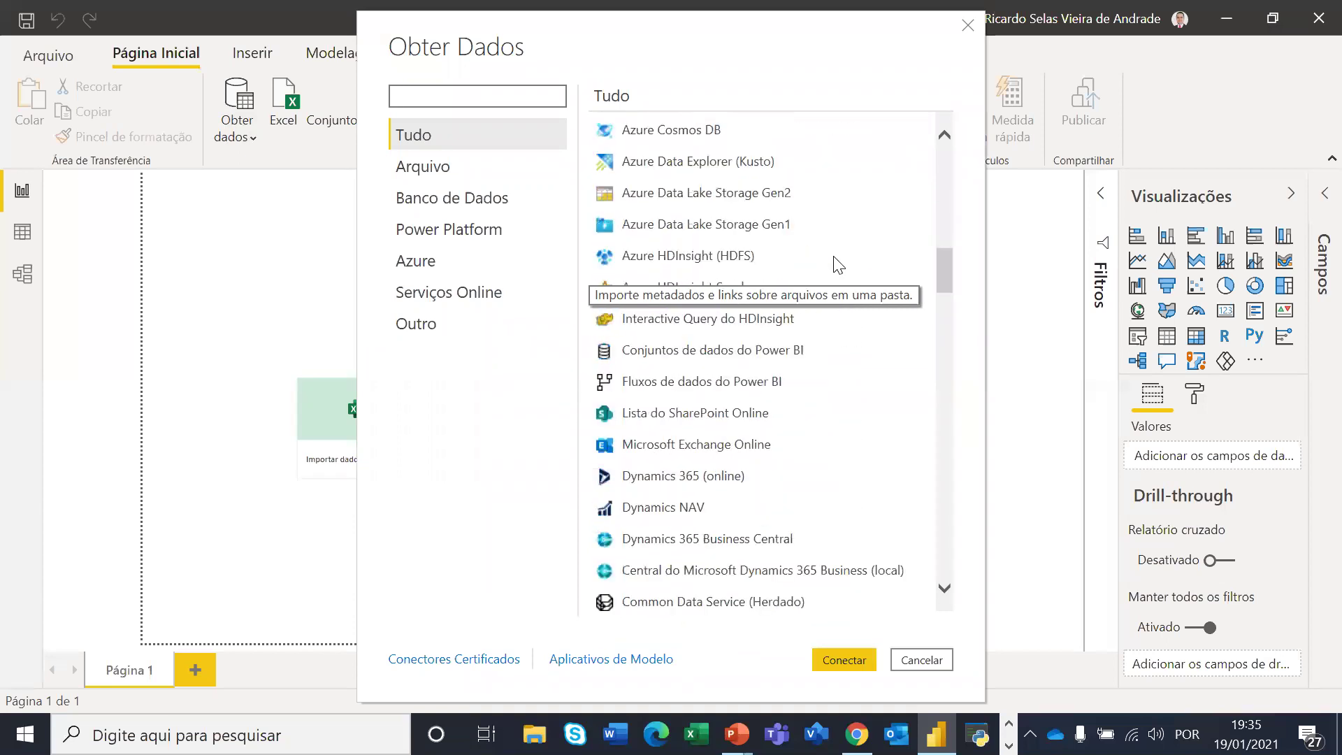
pyautogui.scroll(-5, 838, 266)
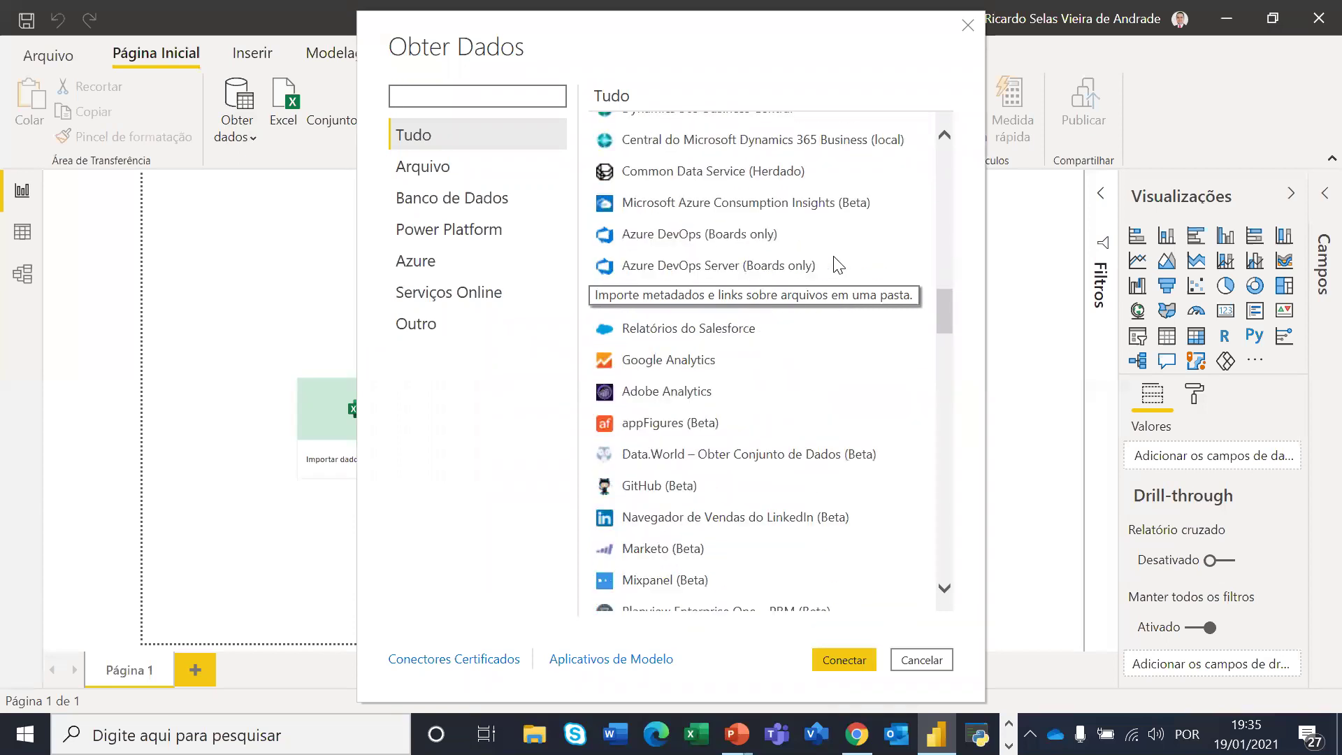
pyautogui.scroll(-12, 837, 266)
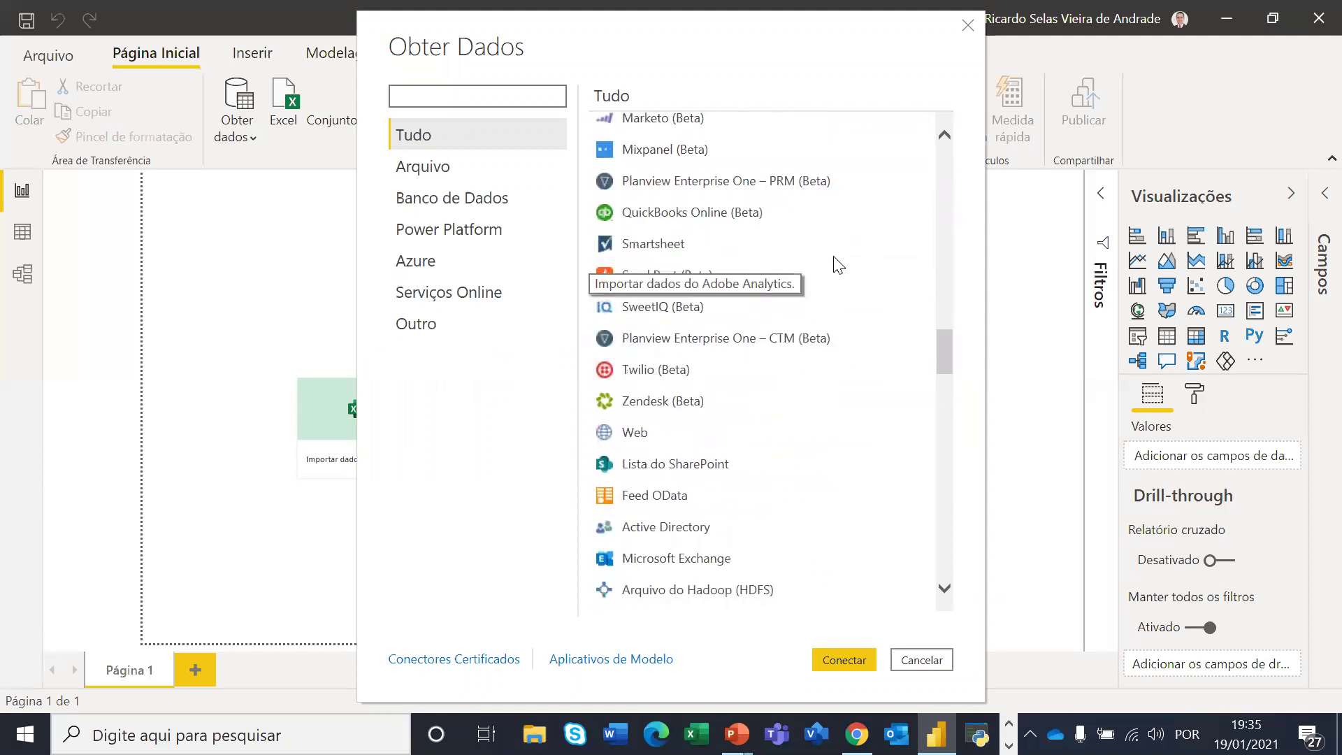
pyautogui.scroll(-12, 837, 266)
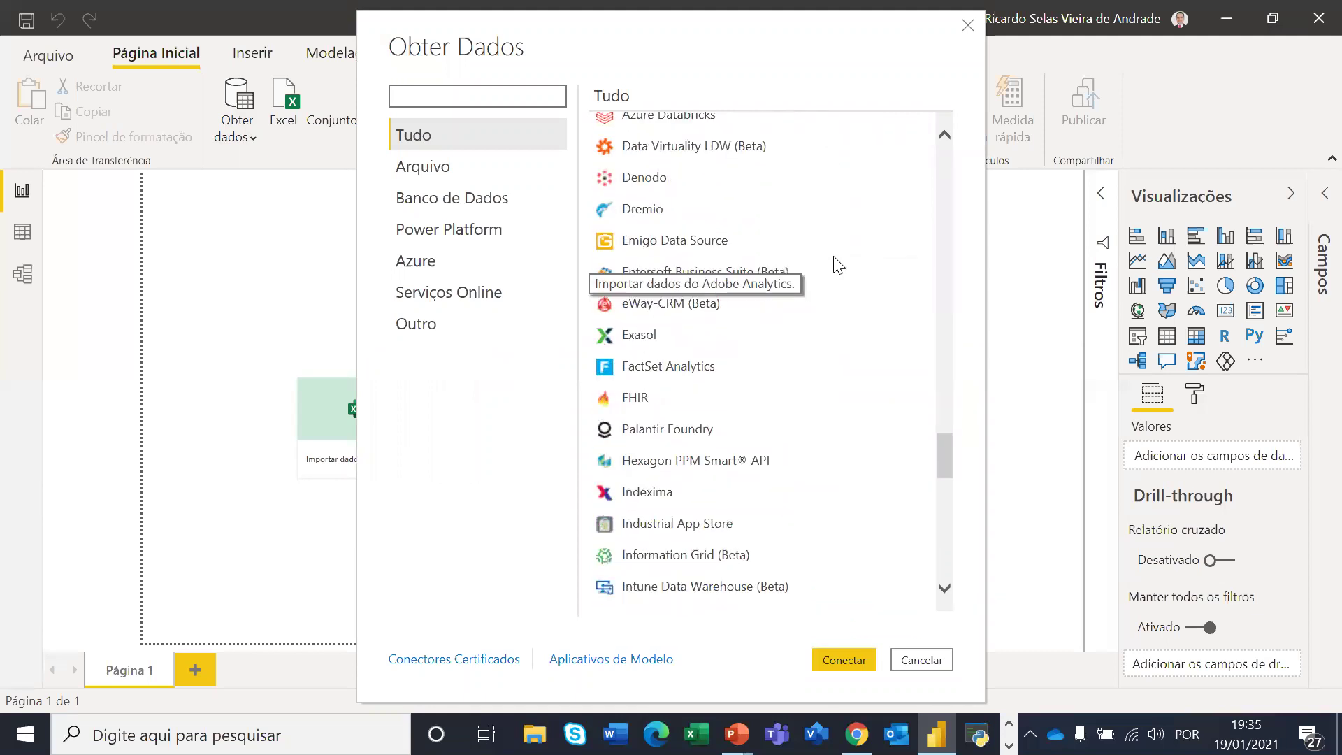
pyautogui.scroll(-4, 838, 265)
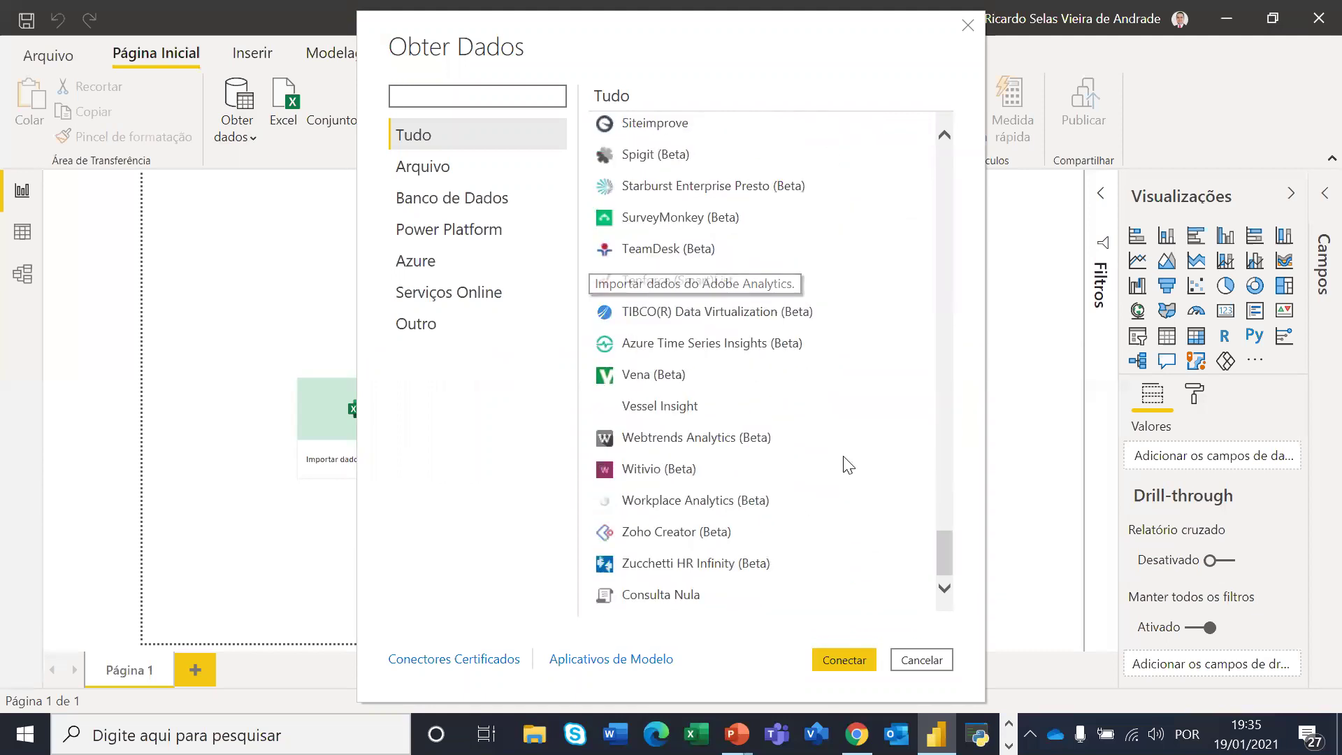
pyautogui.click(921, 662)
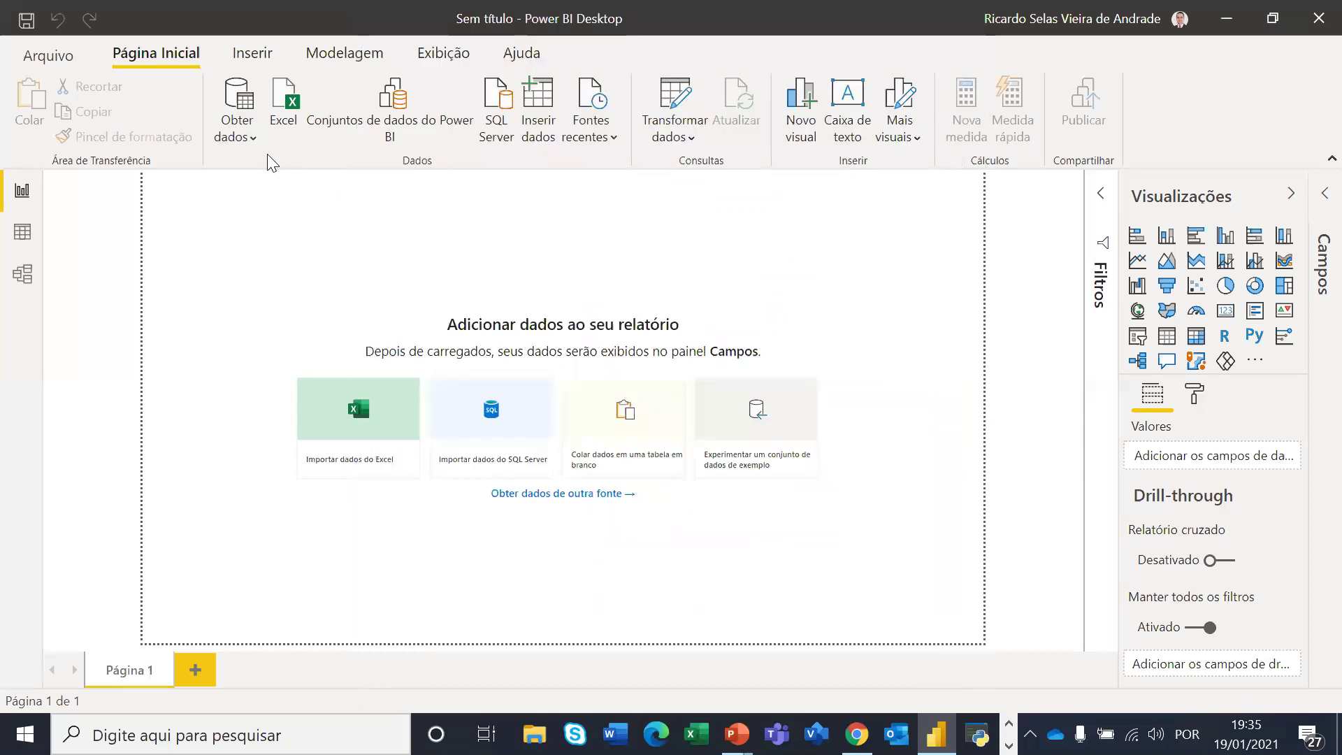
# Import the Base 1 sheet from the Base 1 Excel workbook in Downloads and open it for data transformation
pyautogui.click(243, 138)
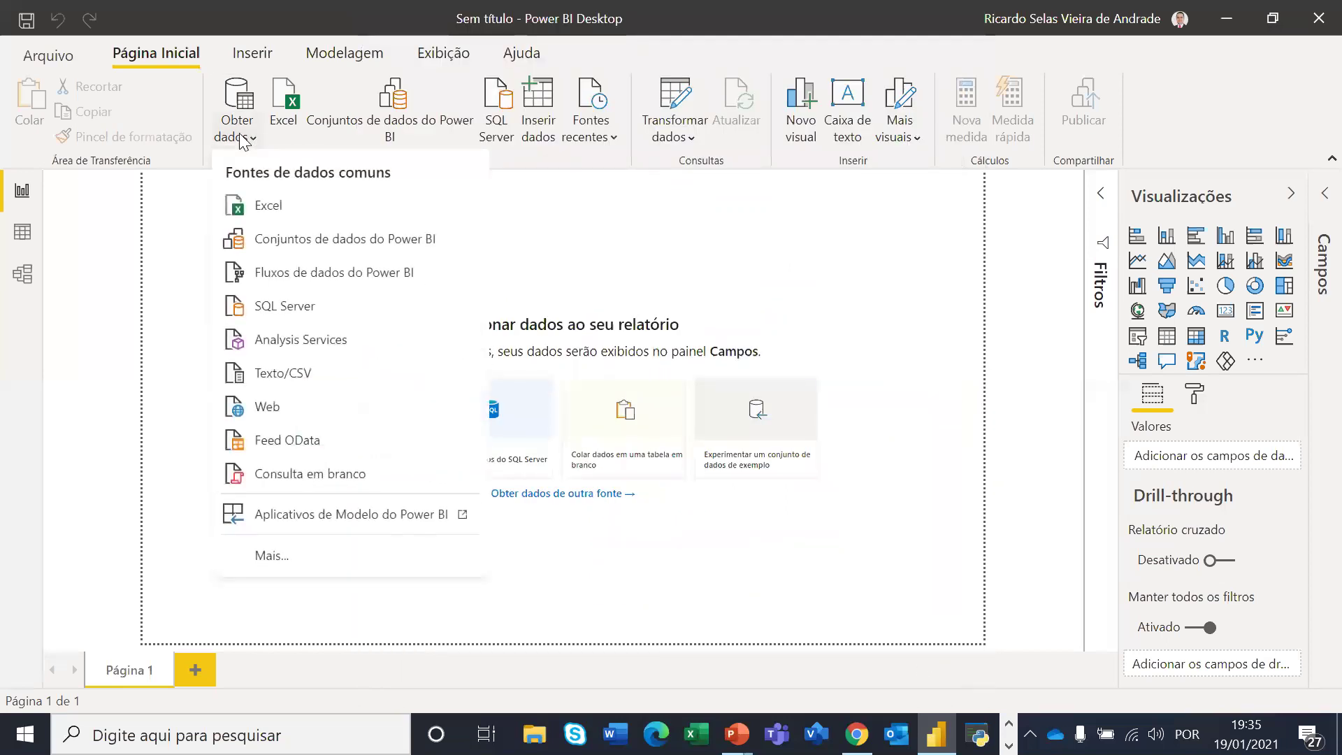
pyautogui.click(264, 204)
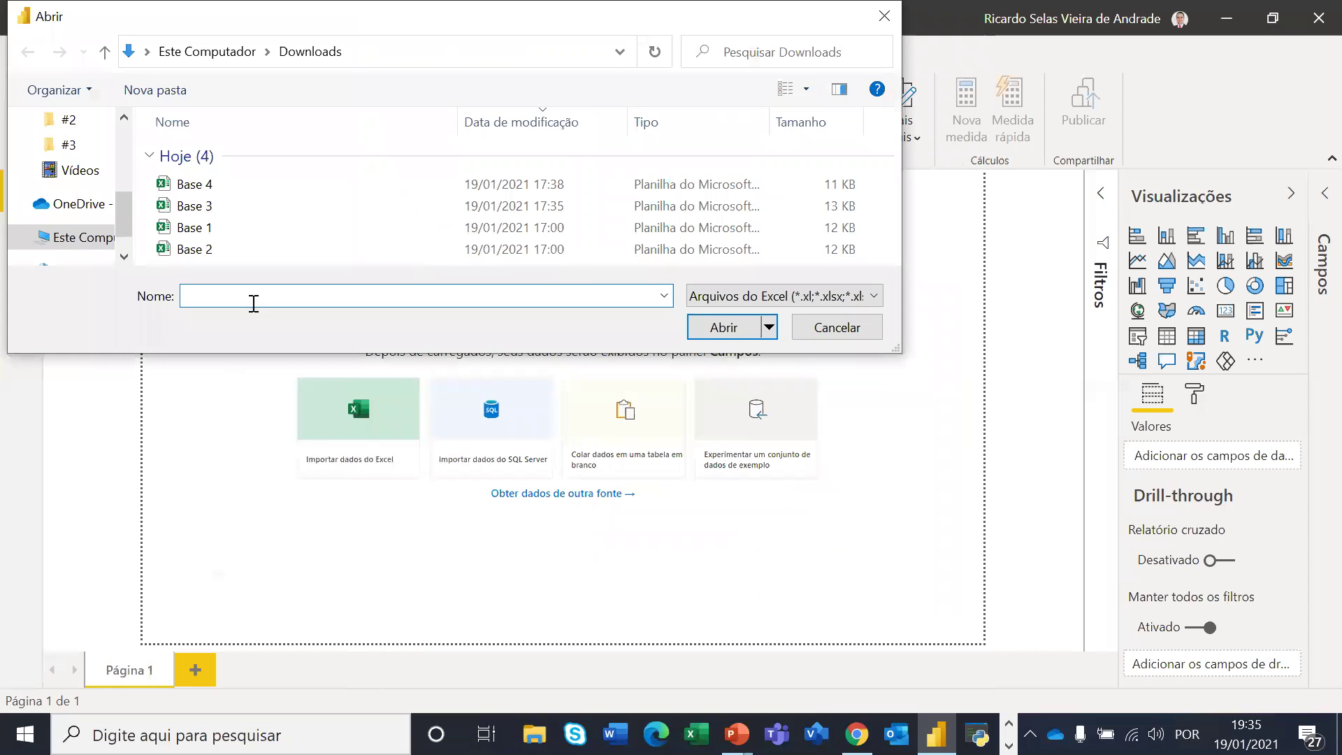
pyautogui.click(205, 229)
pyautogui.click(709, 337)
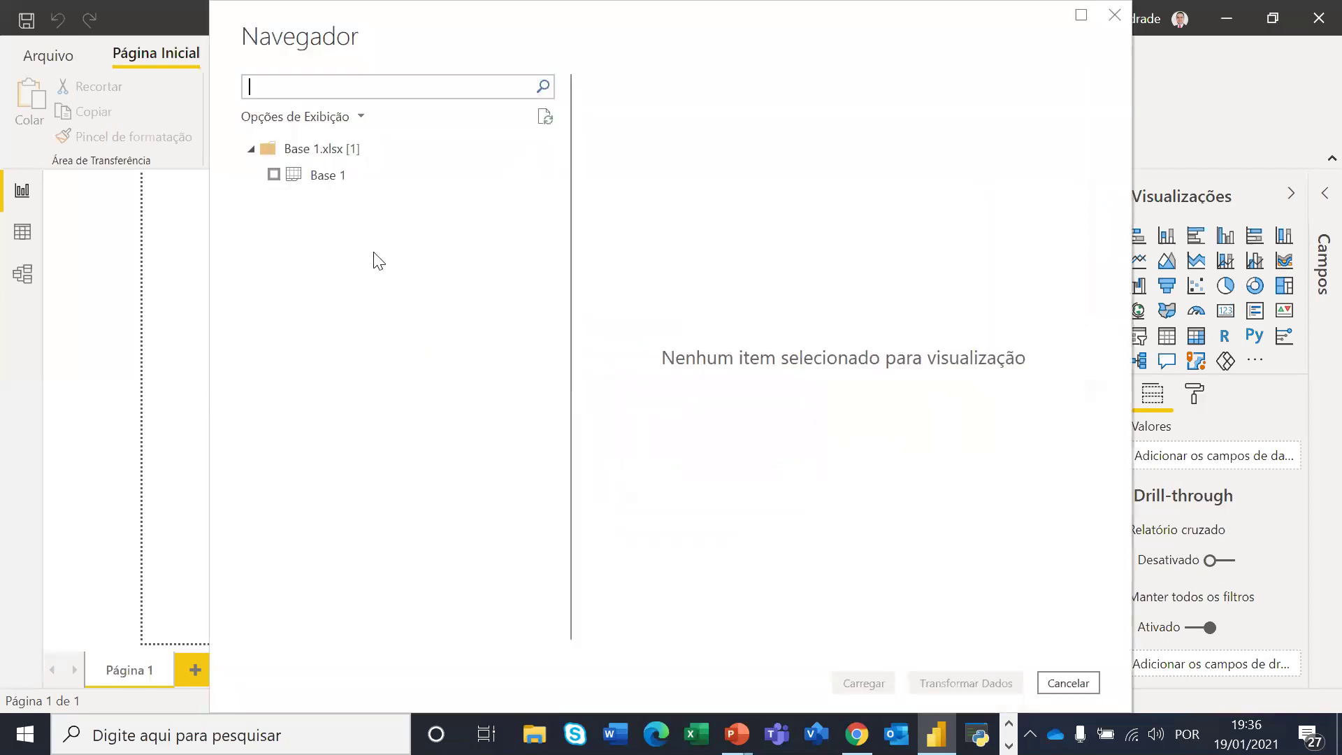
pyautogui.click(273, 175)
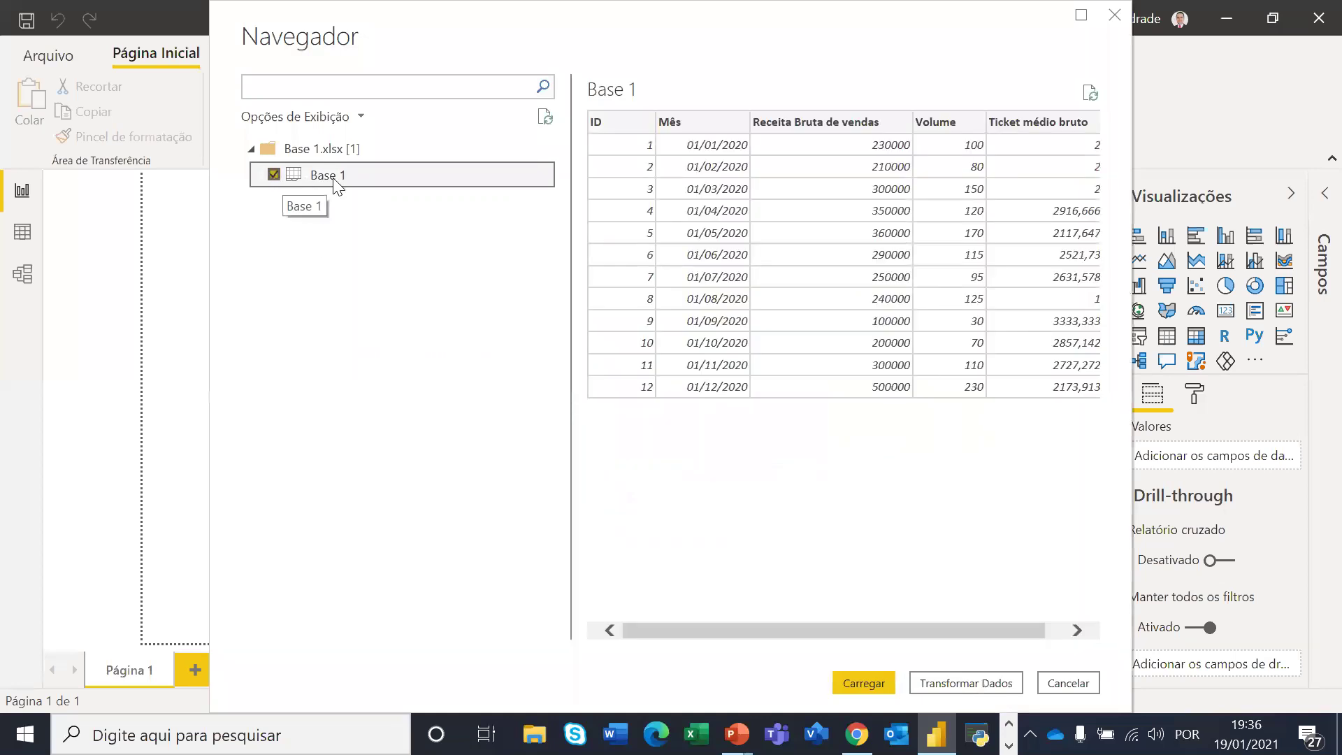
pyautogui.moveTo(862, 626); pyautogui.dragTo(781, 624)
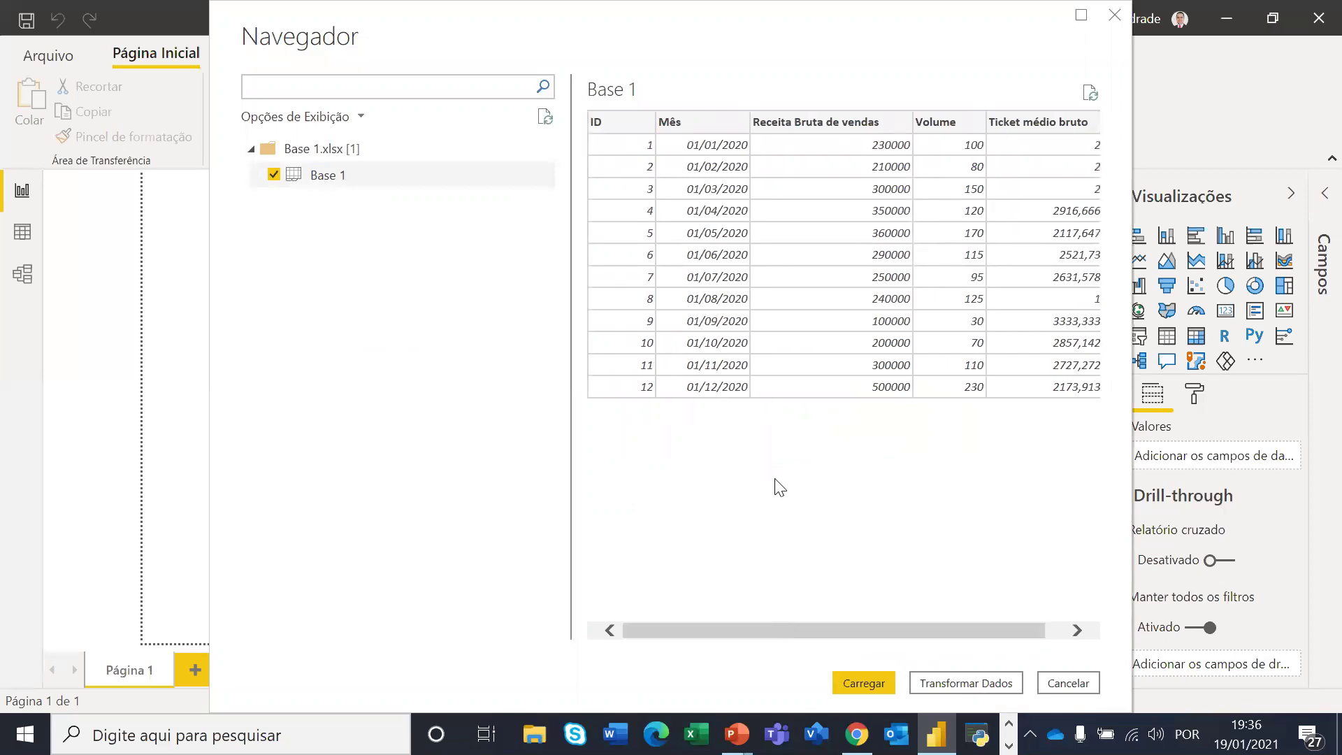
pyautogui.click(961, 682)
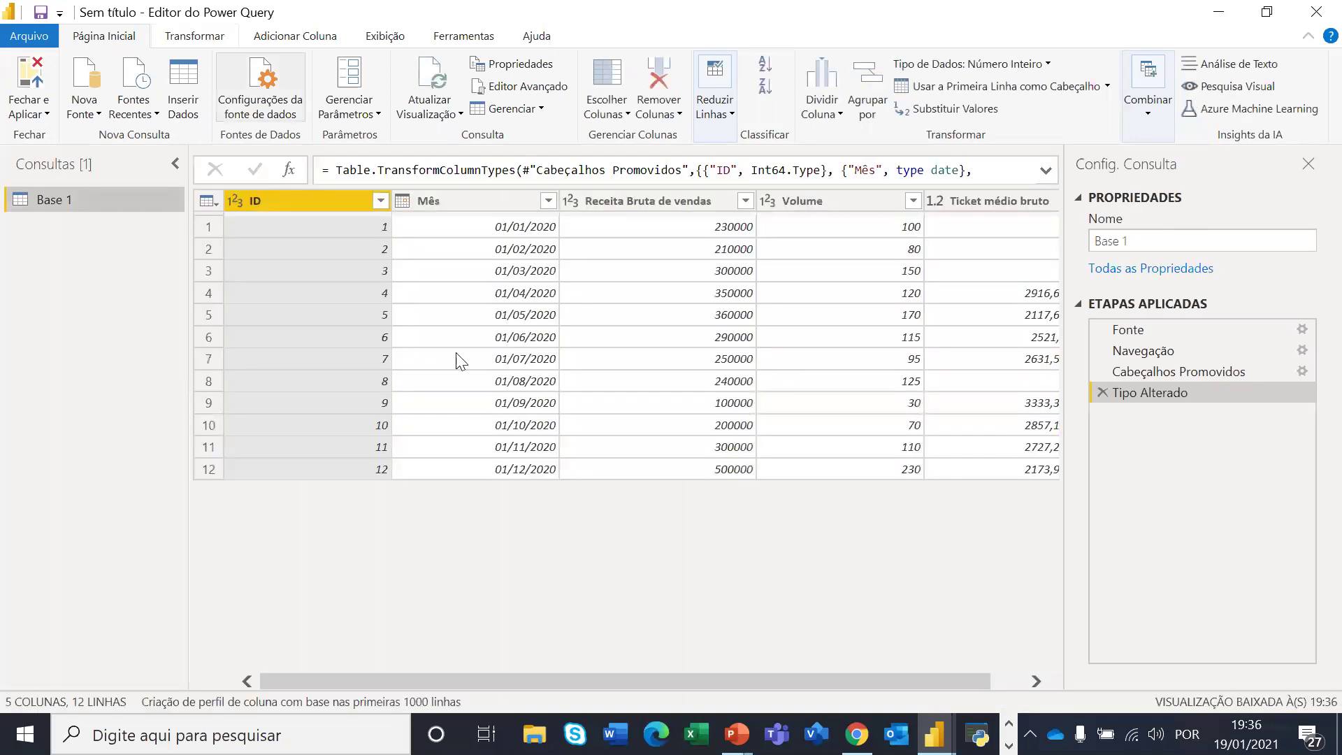
# Close the Power Query editor without applying the query changes
pyautogui.moveTo(713, 676); pyautogui.dragTo(354, 554)
pyautogui.click(28, 113)
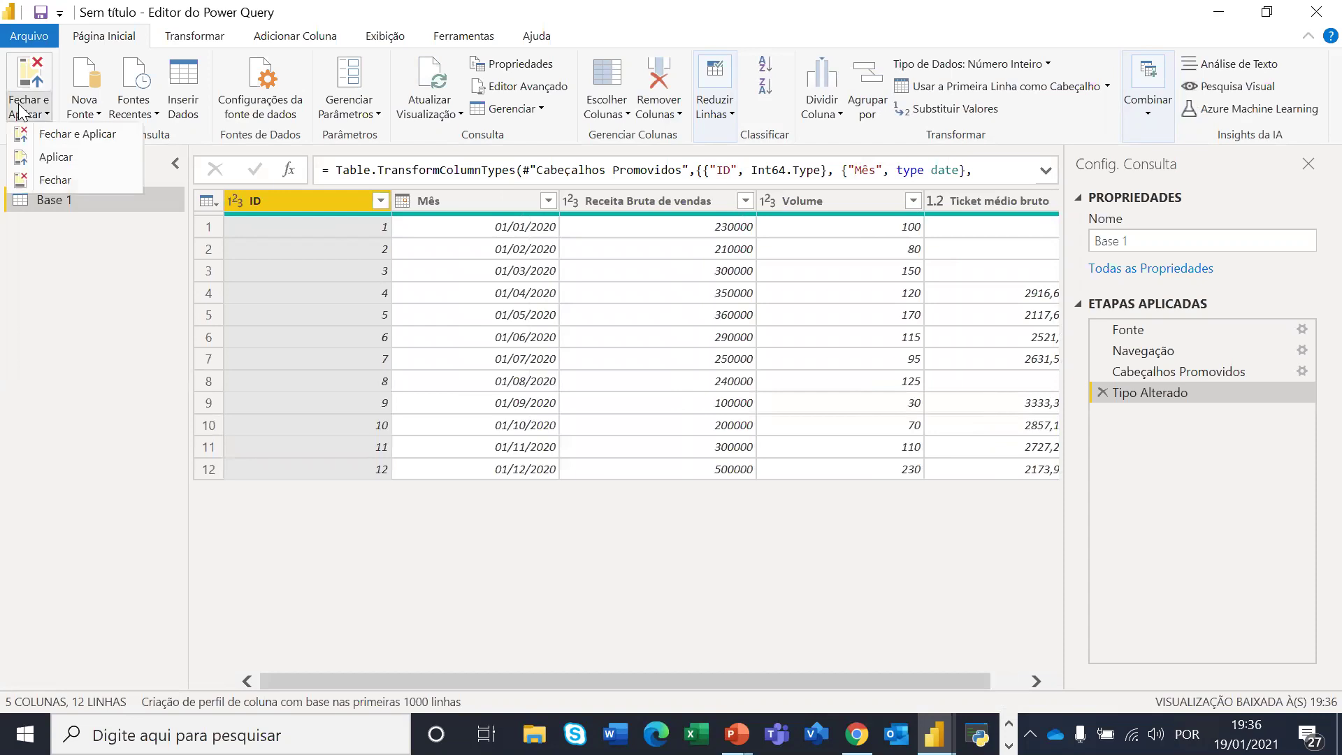
pyautogui.click(58, 181)
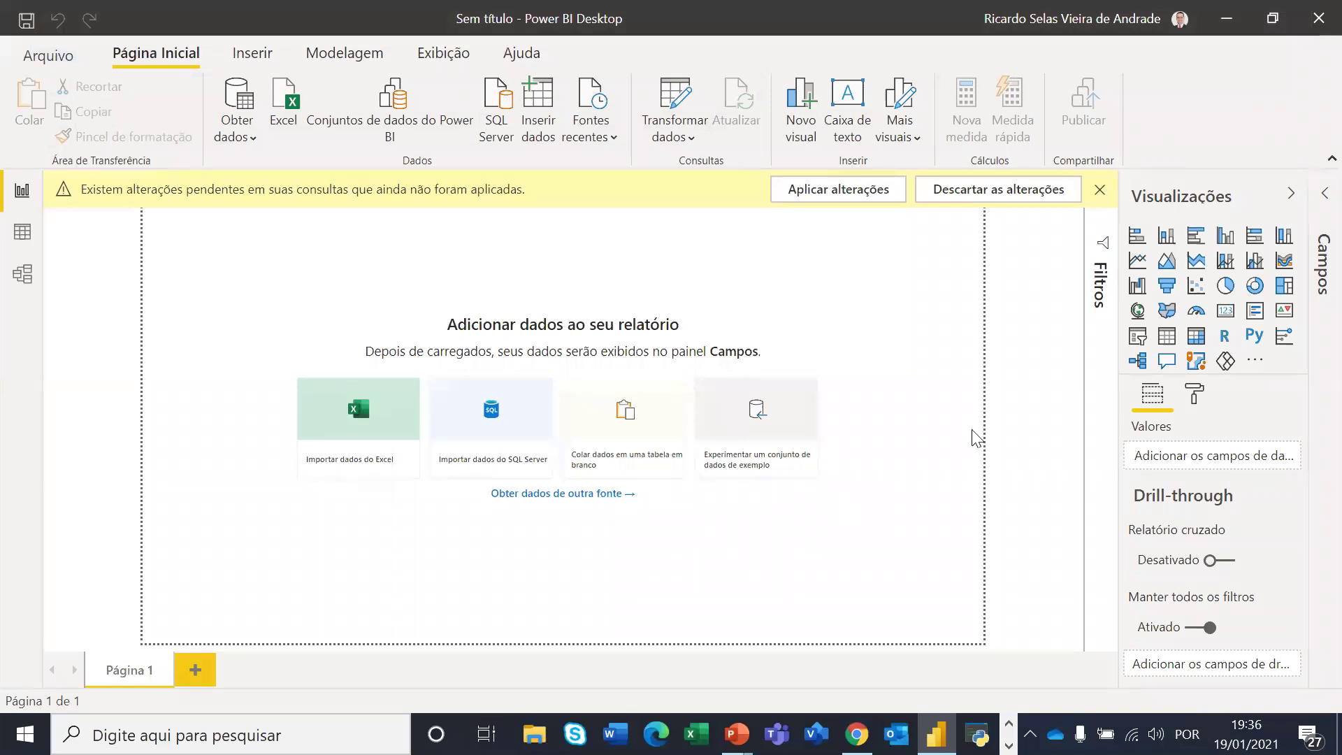
# Expand the Campos pane and apply the pending query changes from the data view, returning to the report view
pyautogui.click(1318, 203)
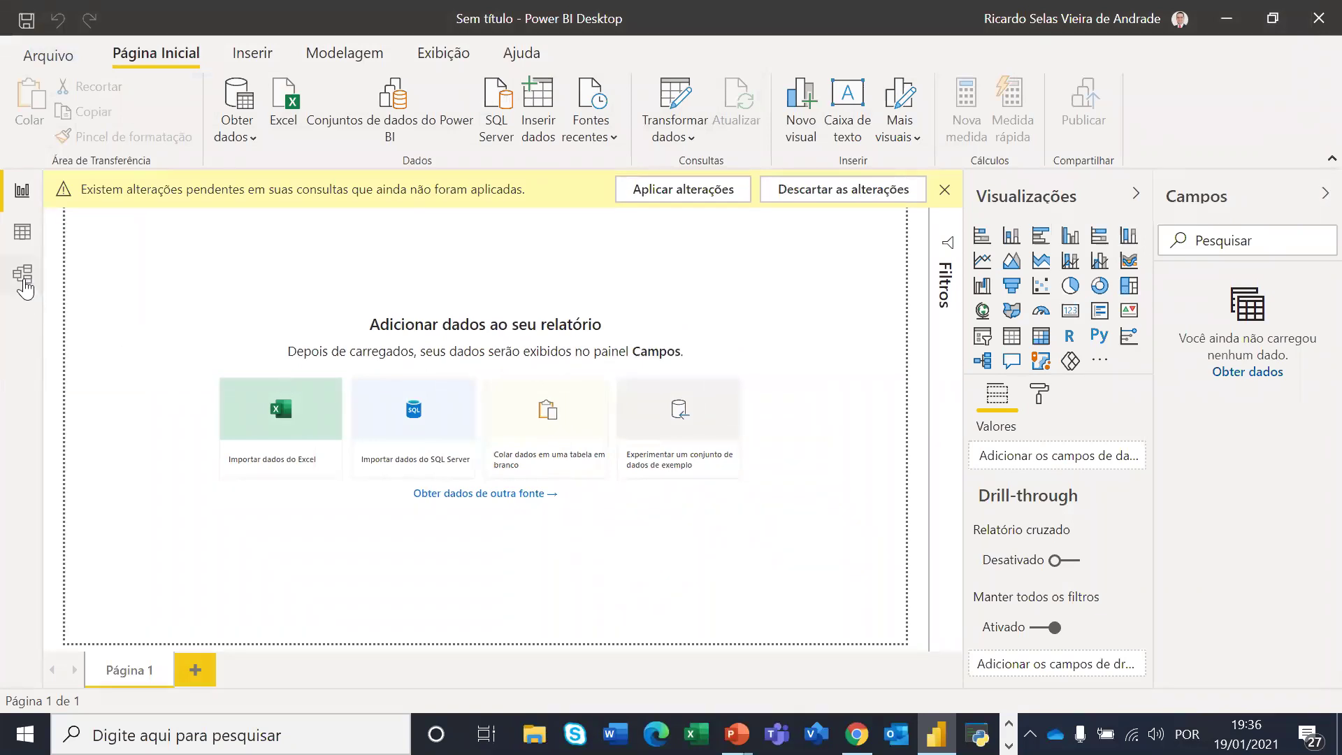
pyautogui.click(23, 232)
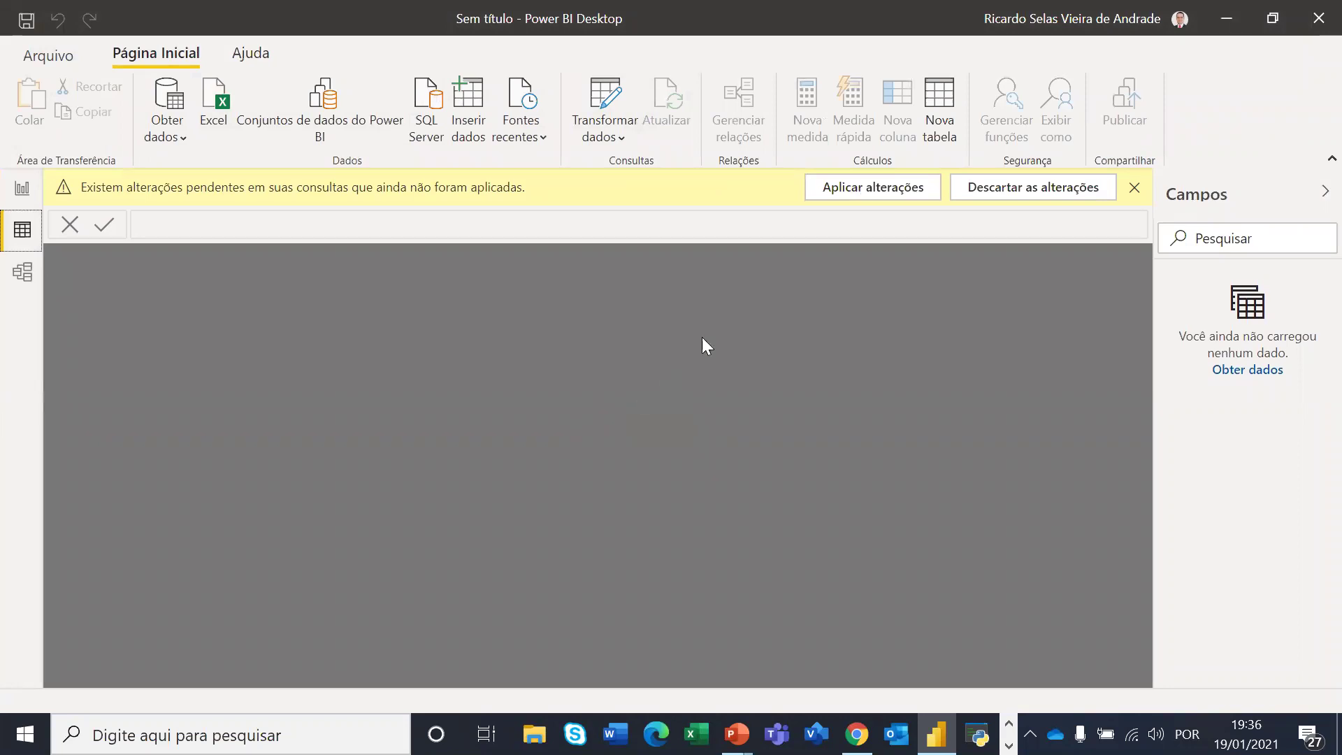
pyautogui.click(850, 188)
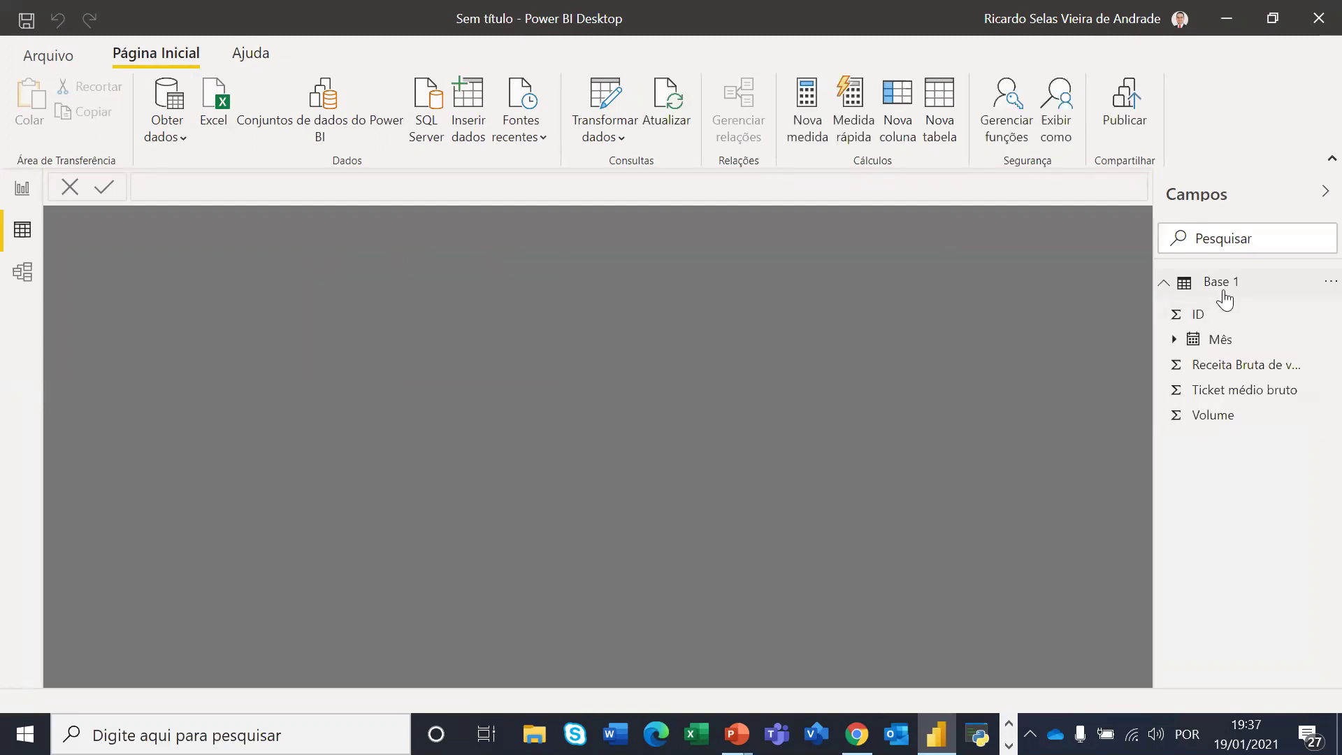
pyautogui.click(22, 190)
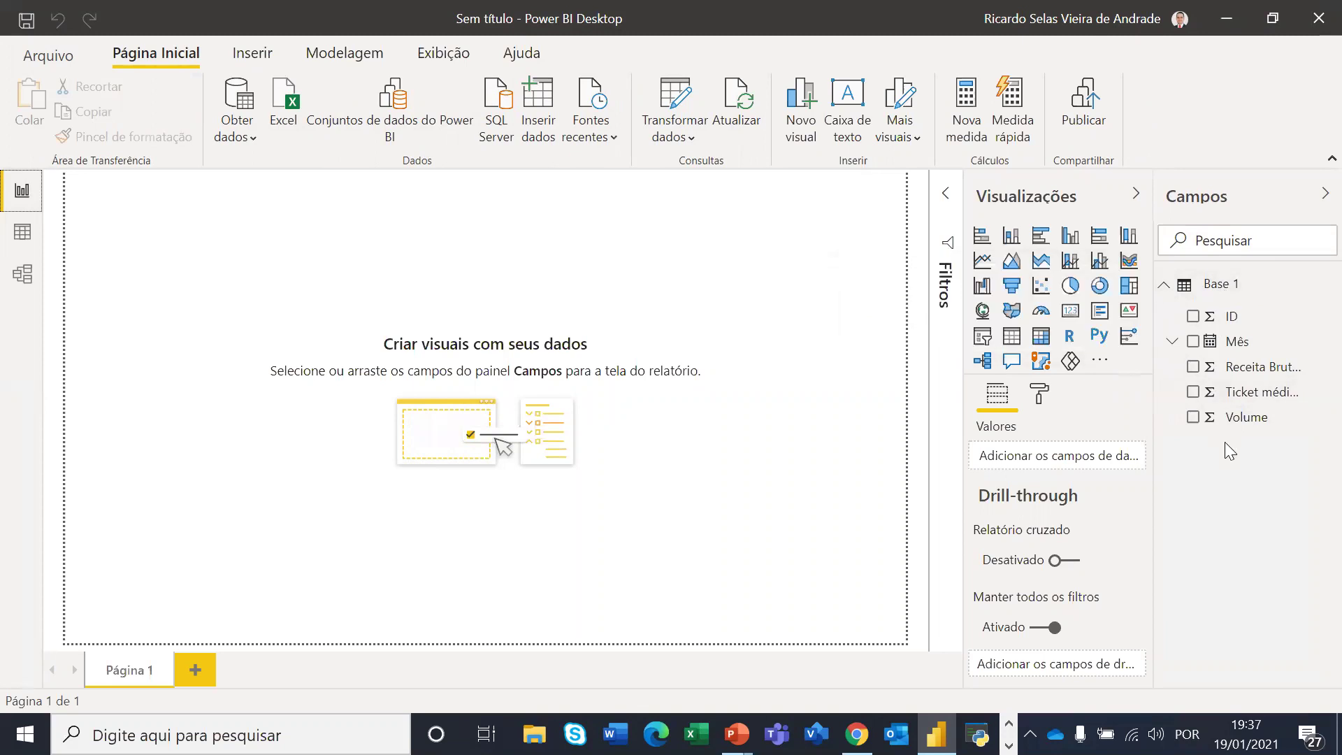
# Load the Base 2 sheet from the Base 2 Excel workbook in Downloads directly into the report
pyautogui.click(235, 131)
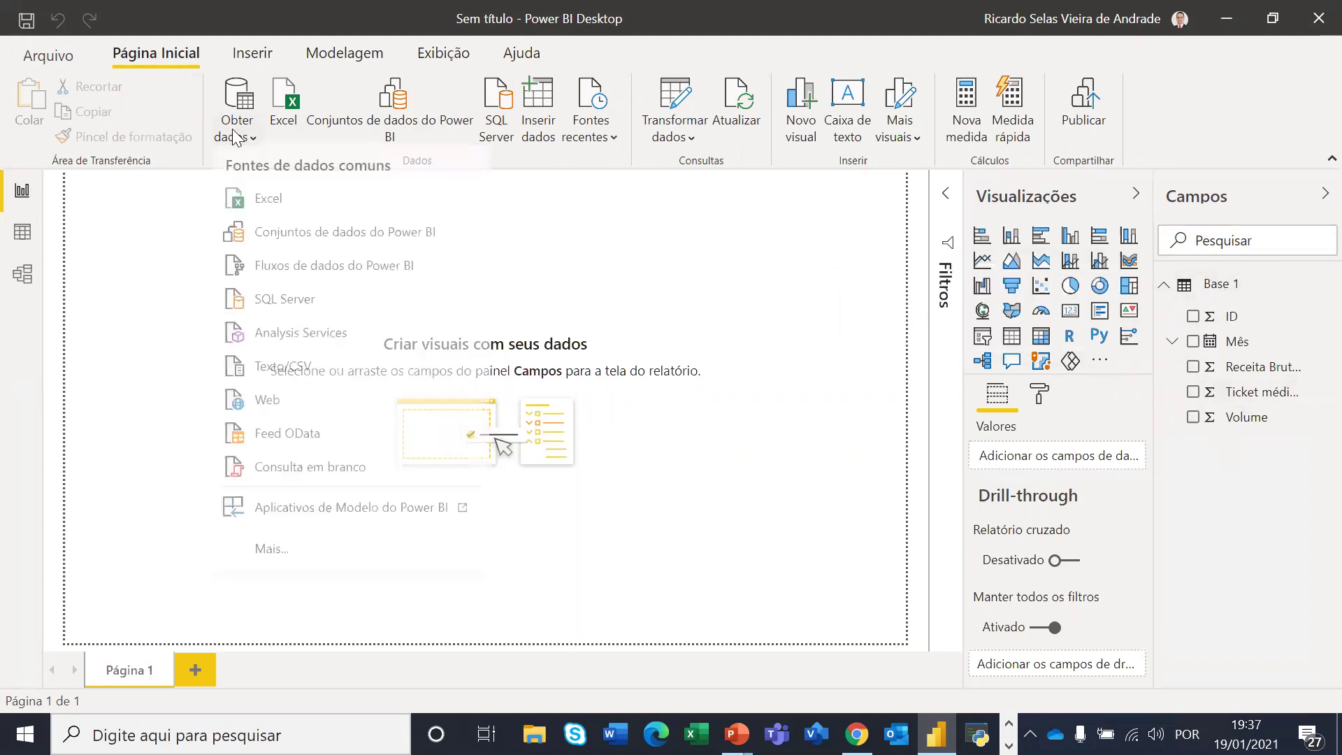
pyautogui.click(269, 209)
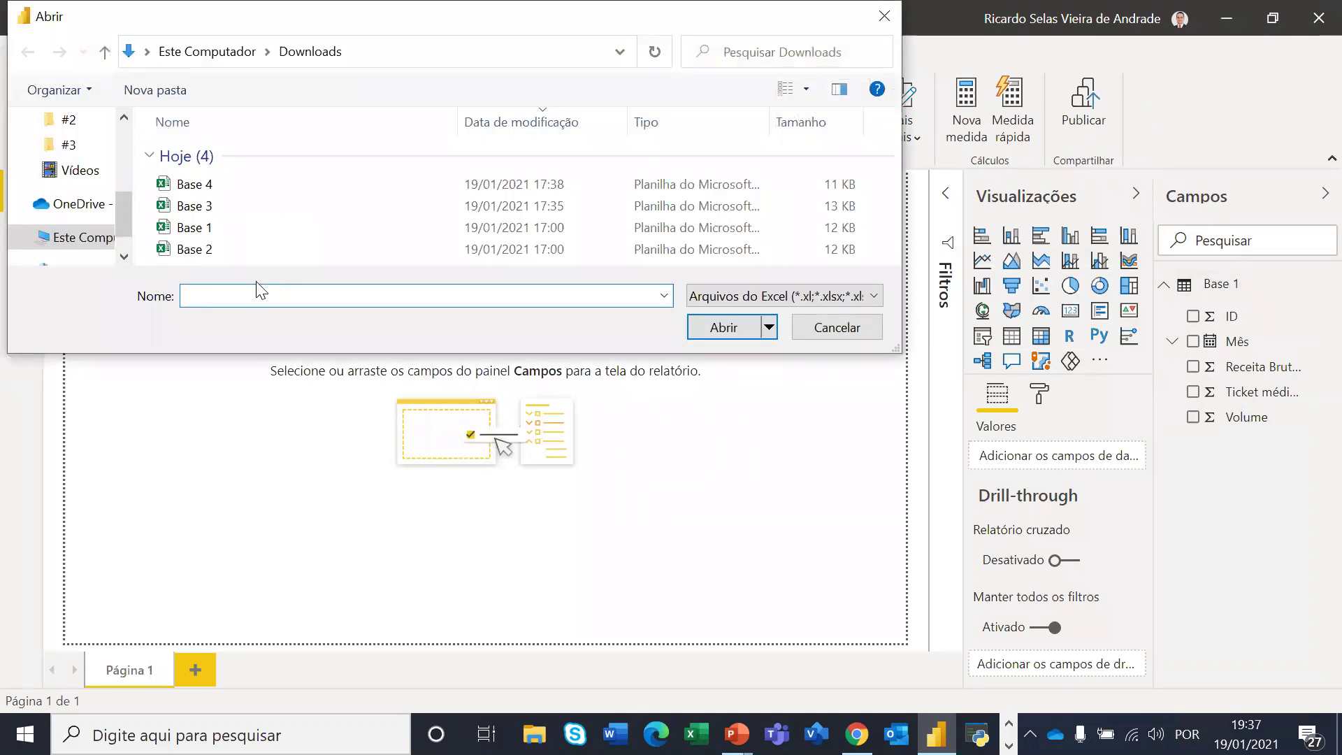
pyautogui.click(211, 257)
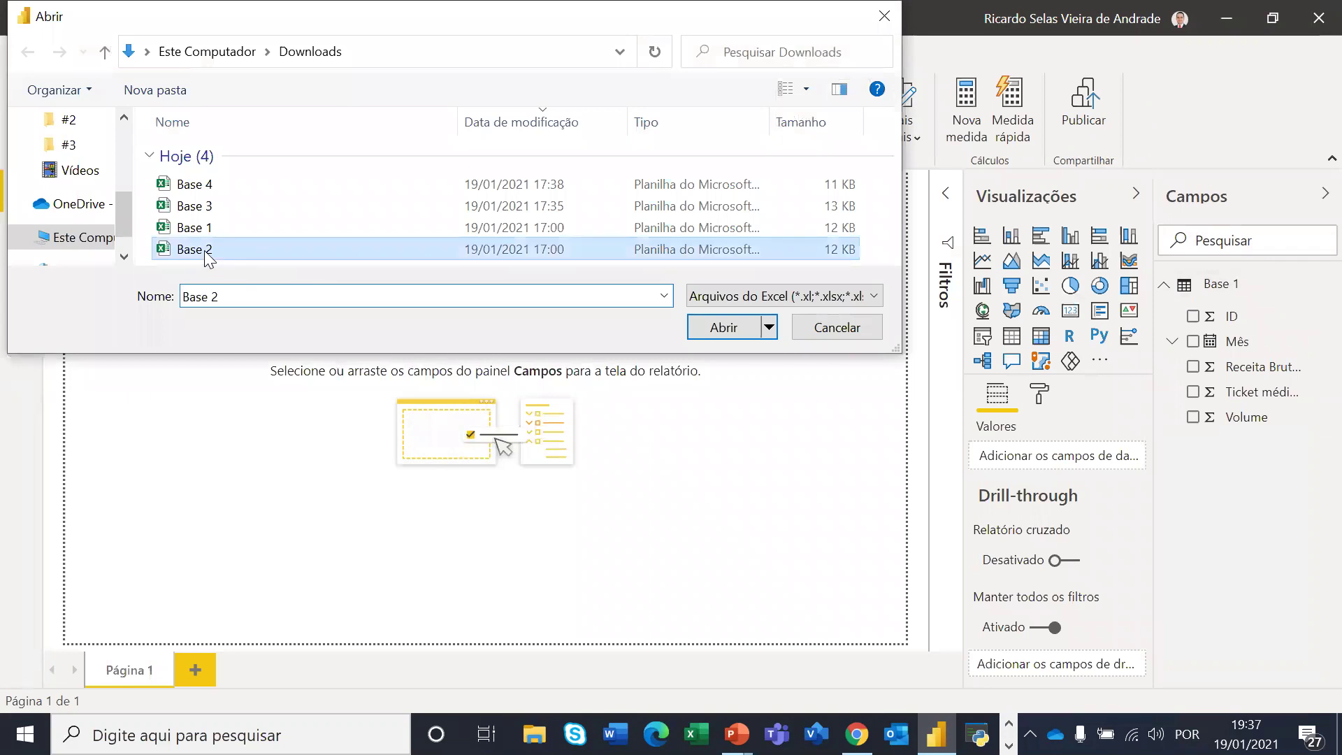
pyautogui.click(720, 326)
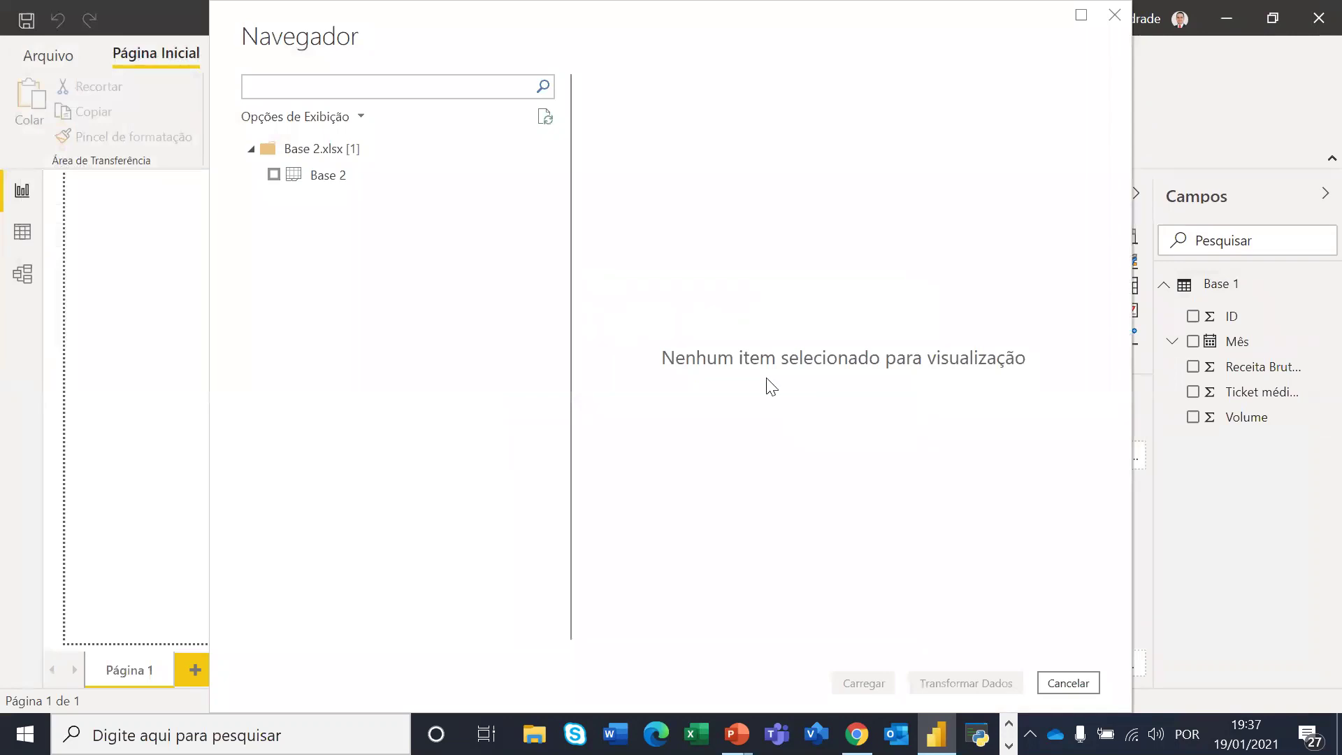
pyautogui.click(277, 184)
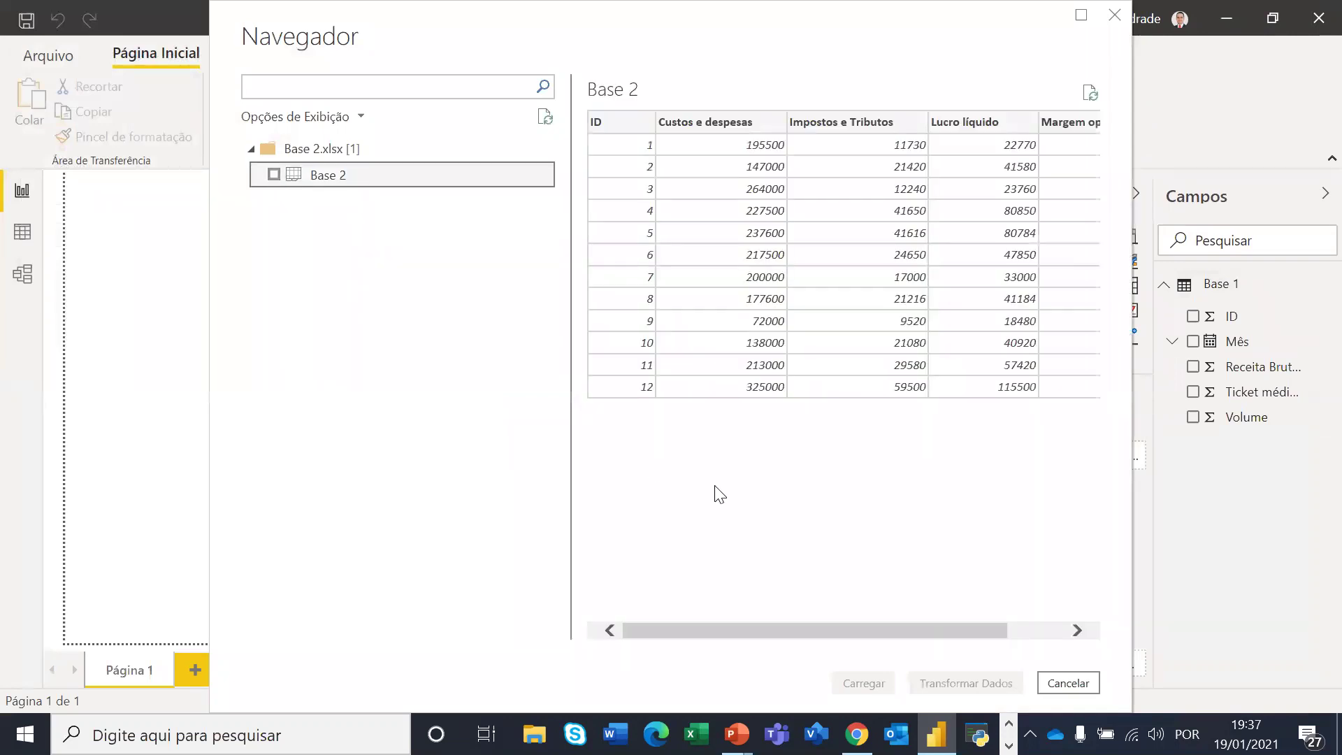
pyautogui.click(273, 175)
pyautogui.click(859, 681)
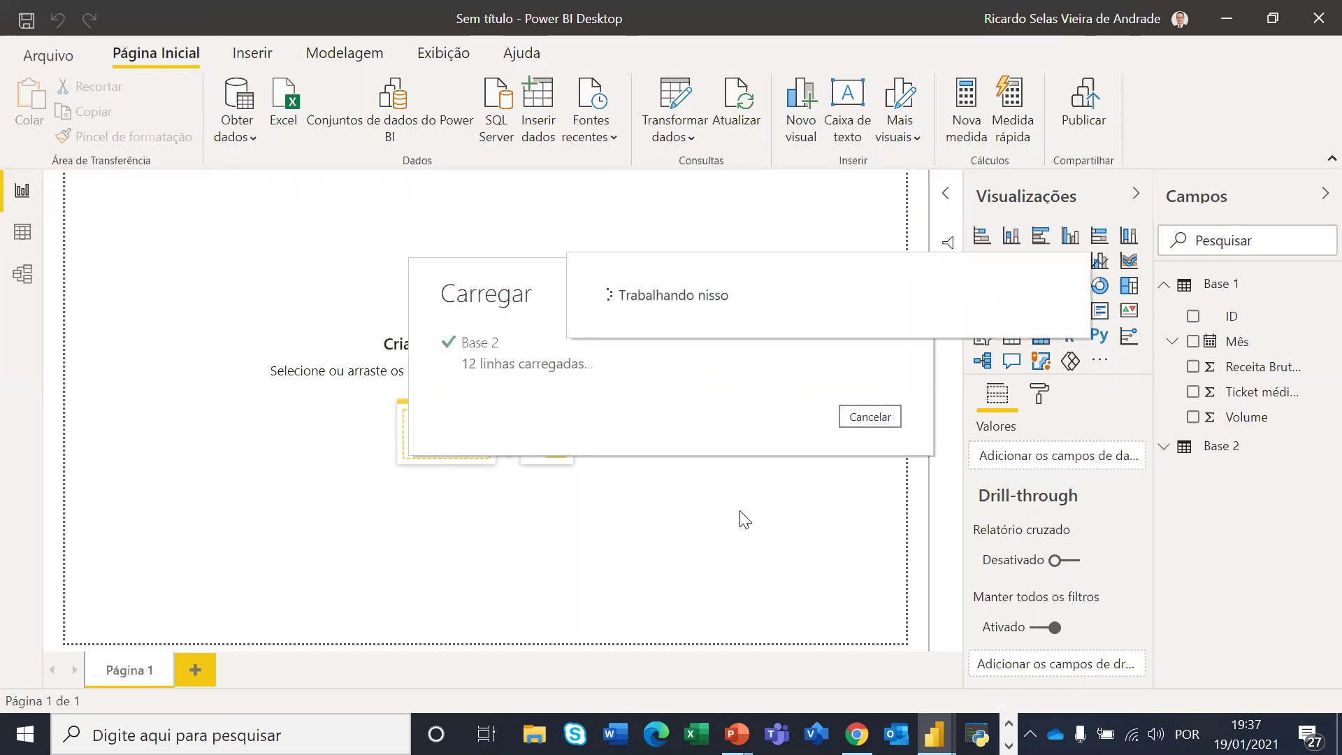
# Load the Base 3 sheet from the Base 3 Excel workbook in Downloads directly into the report
pyautogui.click(234, 140)
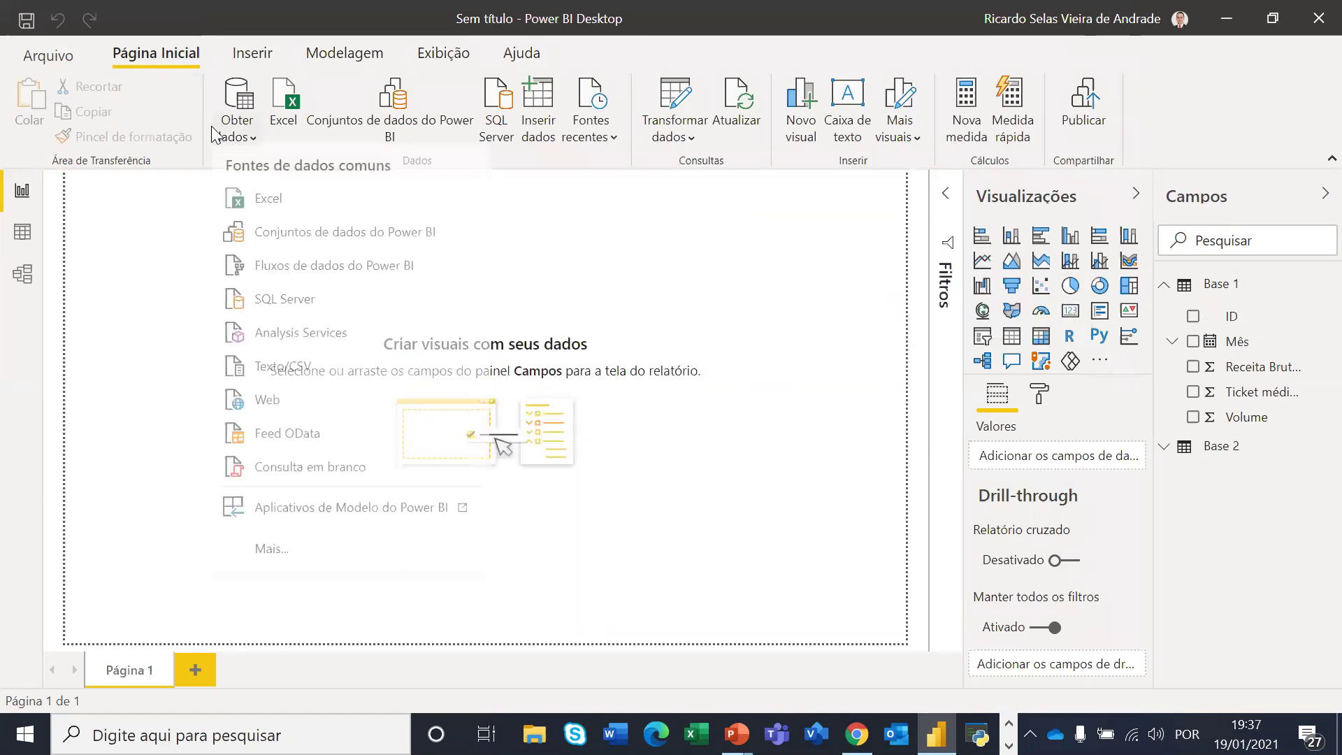
pyautogui.click(275, 200)
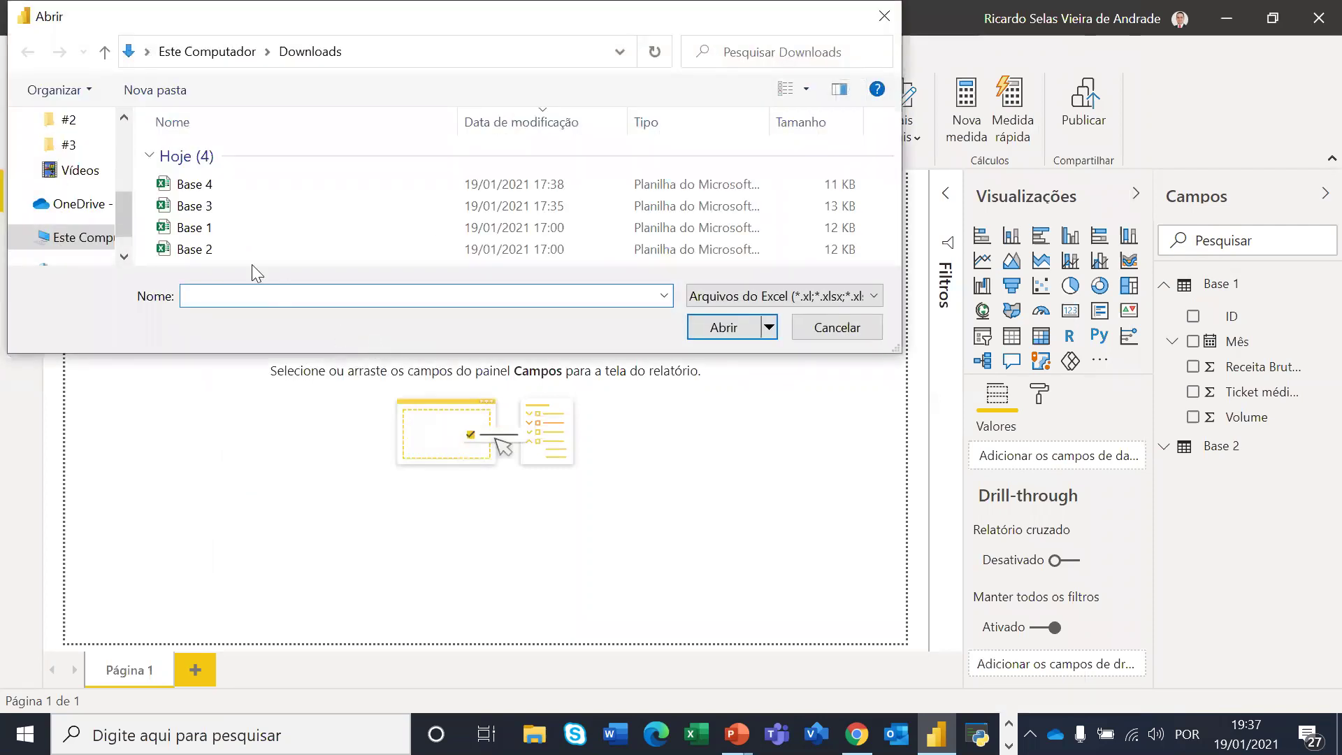
pyautogui.click(203, 205)
pyautogui.click(715, 324)
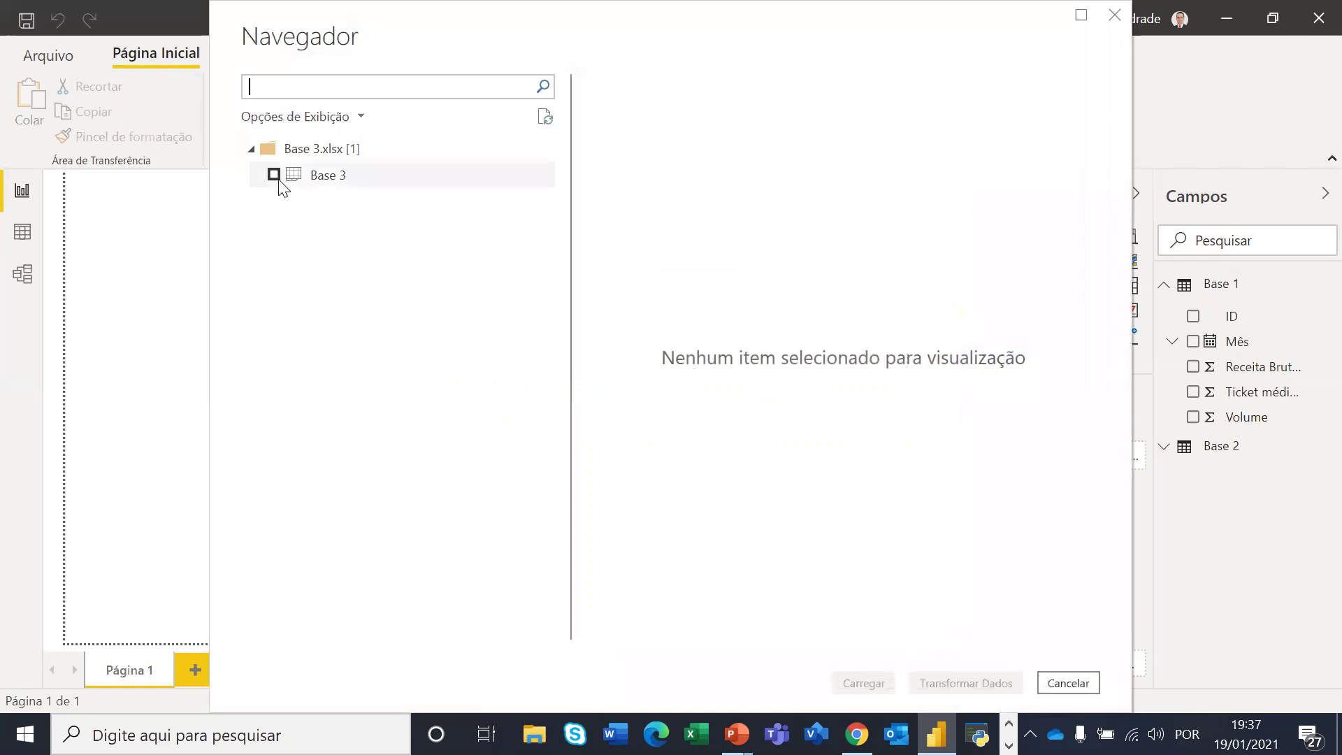
pyautogui.click(273, 175)
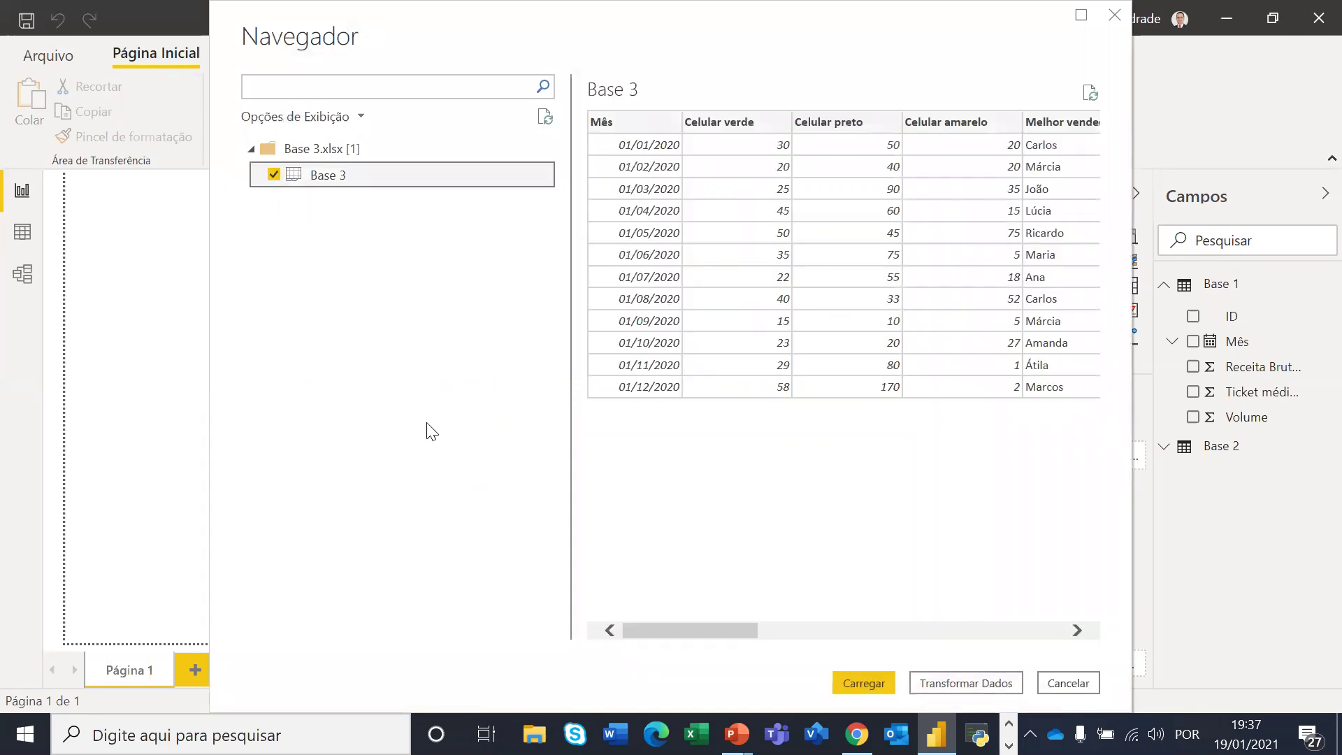
pyautogui.click(863, 683)
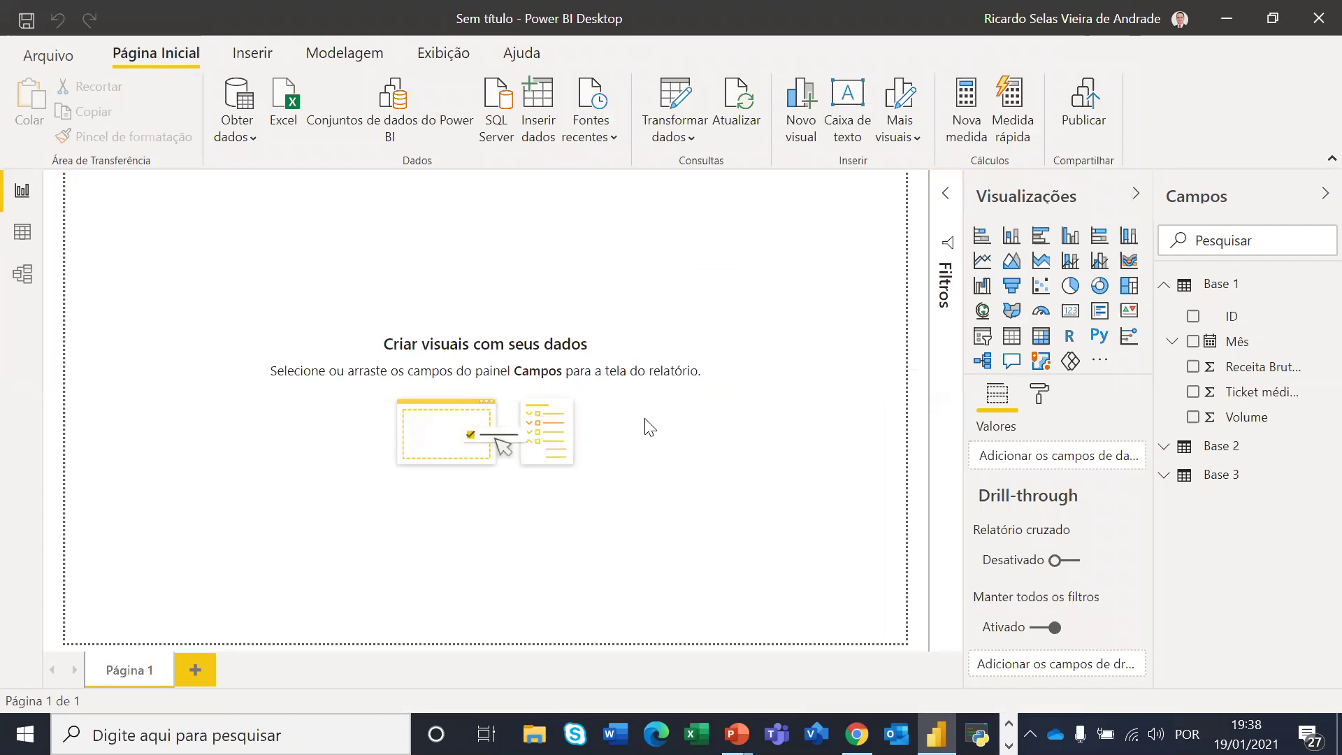
# Load the Base 4 sheet from the Base 4 Excel workbook in Downloads directly into the report
pyautogui.click(235, 135)
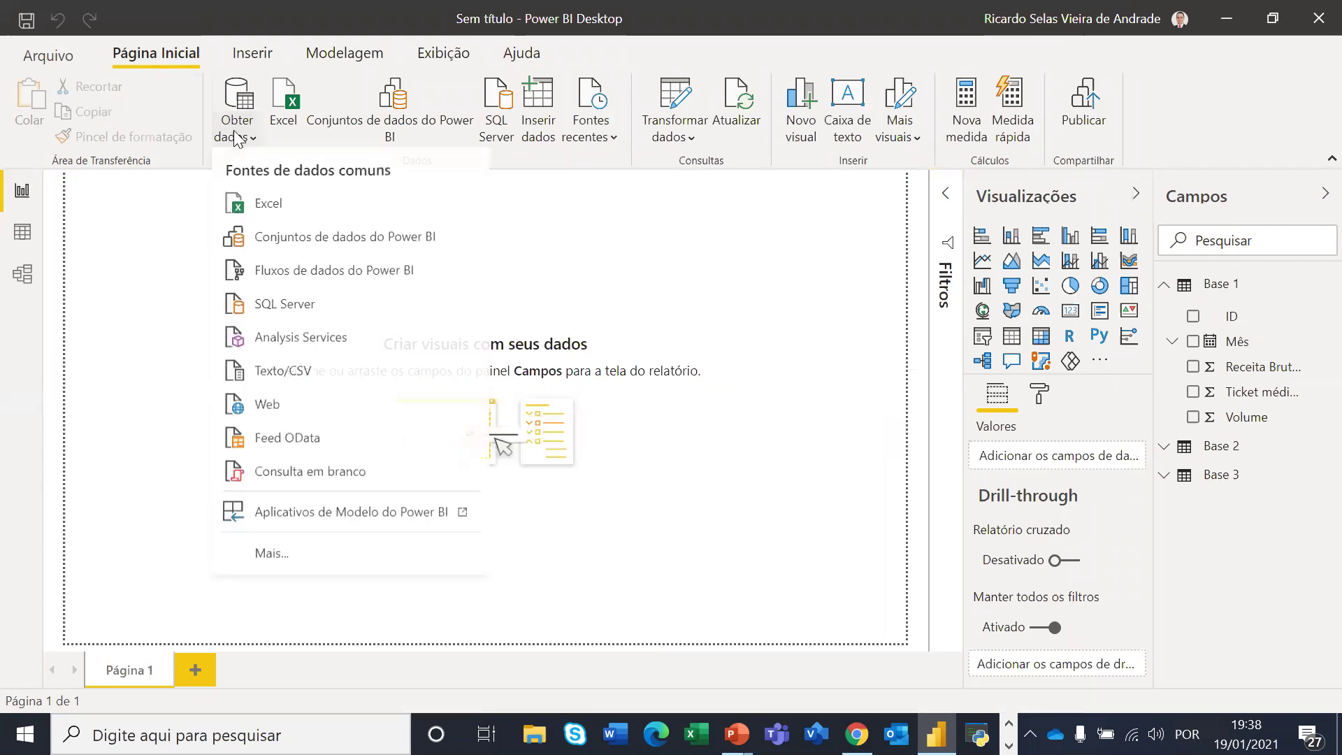
pyautogui.click(269, 207)
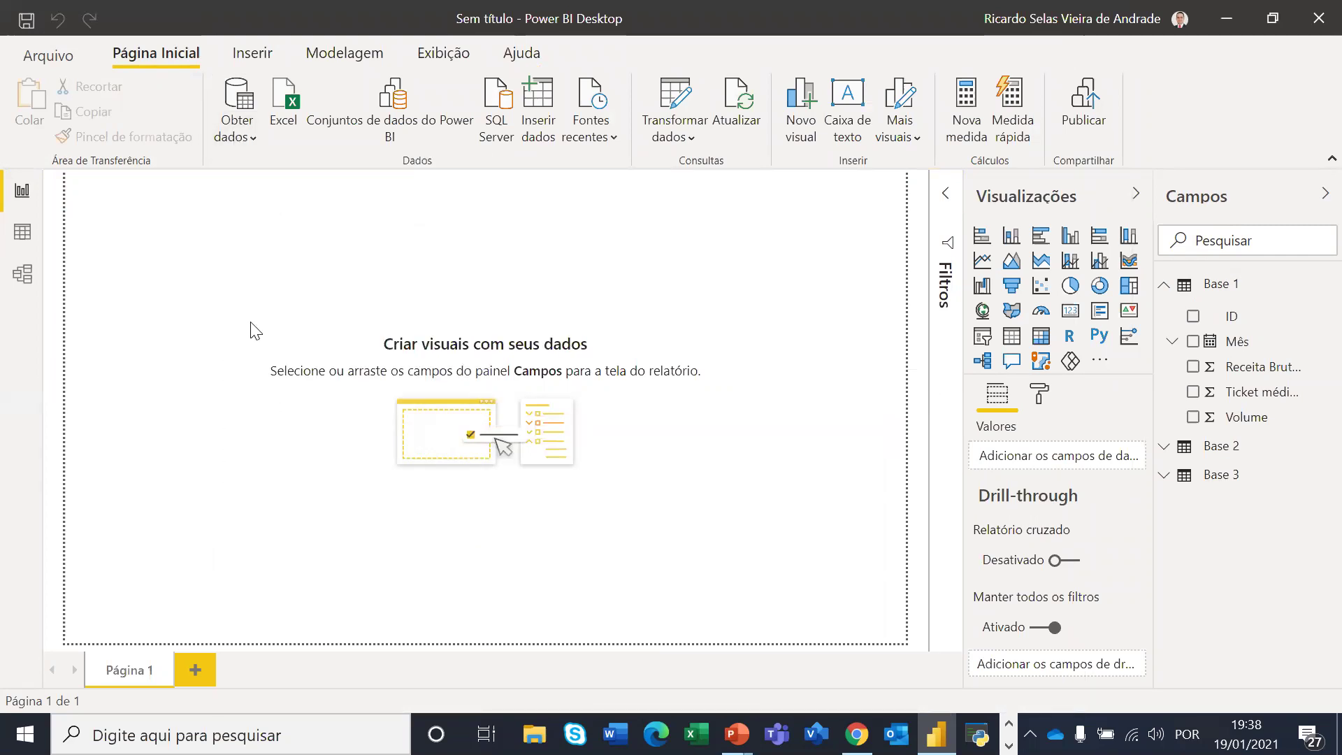
pyautogui.click(209, 184)
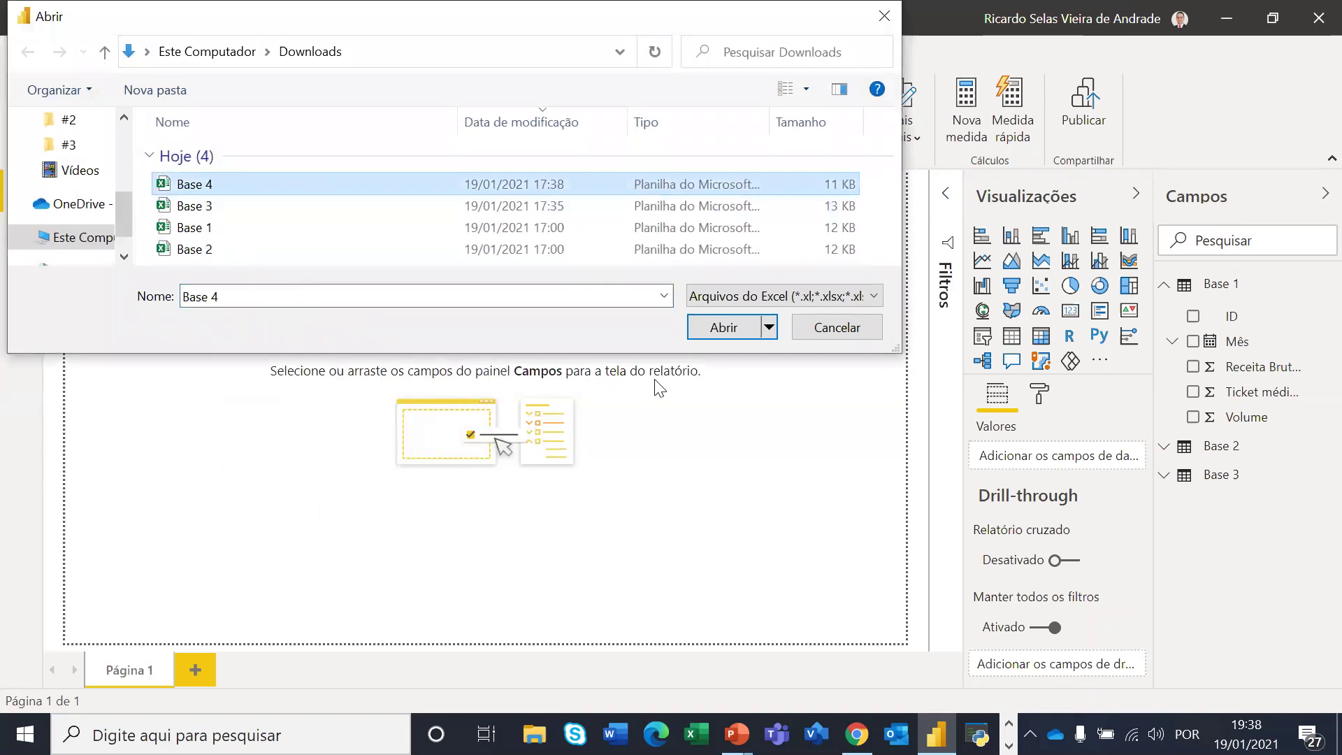
pyautogui.click(713, 332)
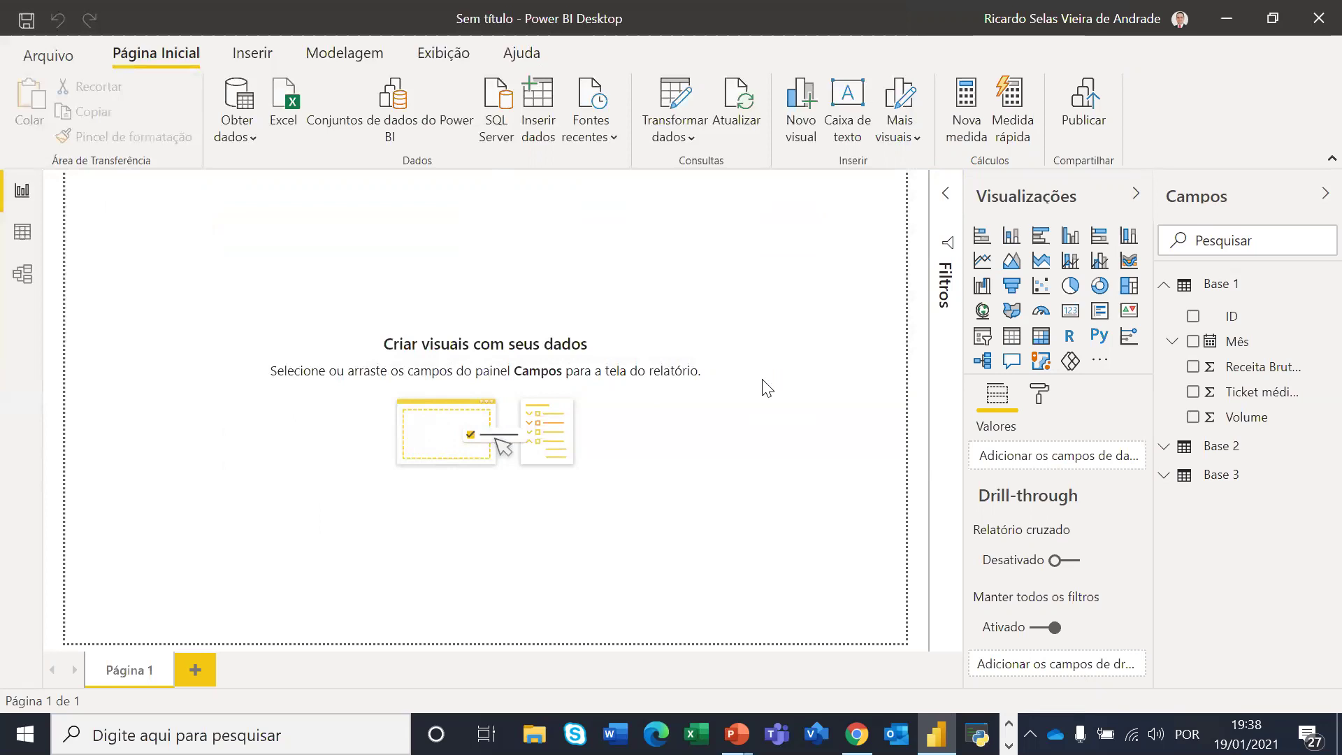
pyautogui.click(273, 176)
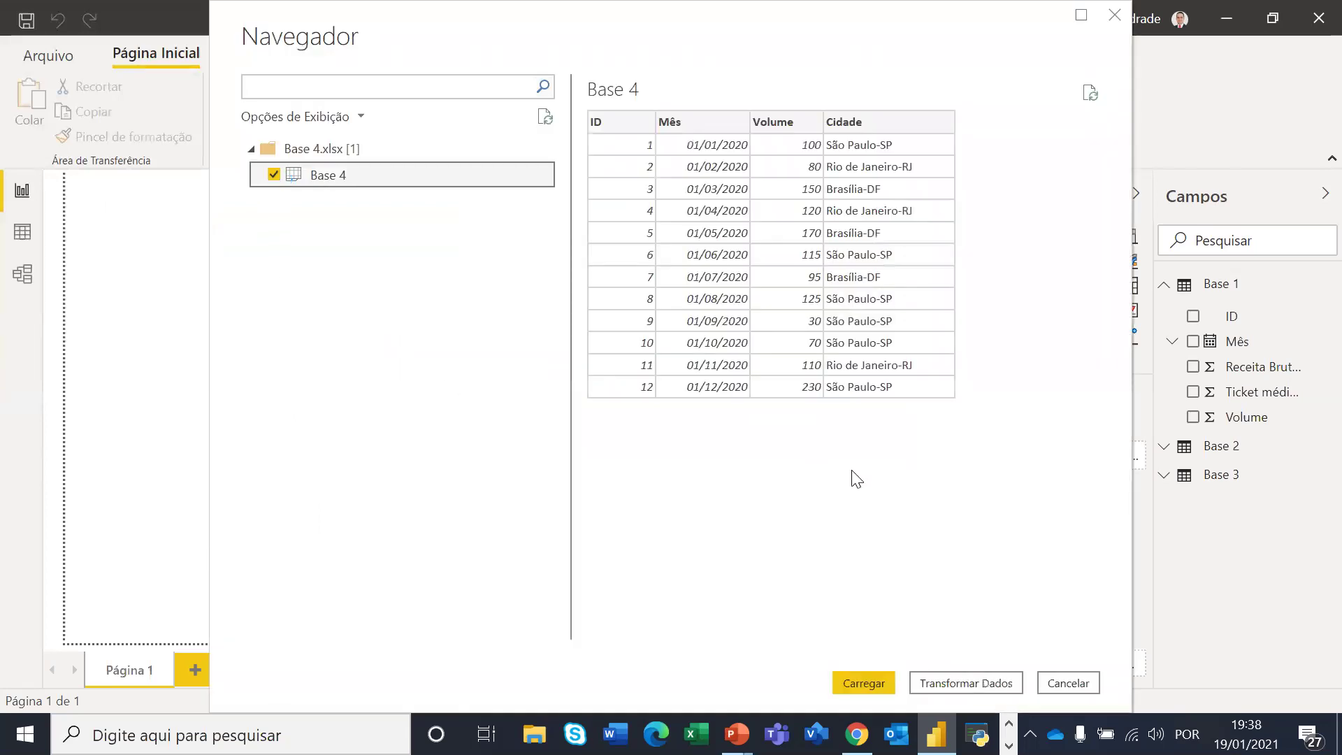
pyautogui.click(863, 683)
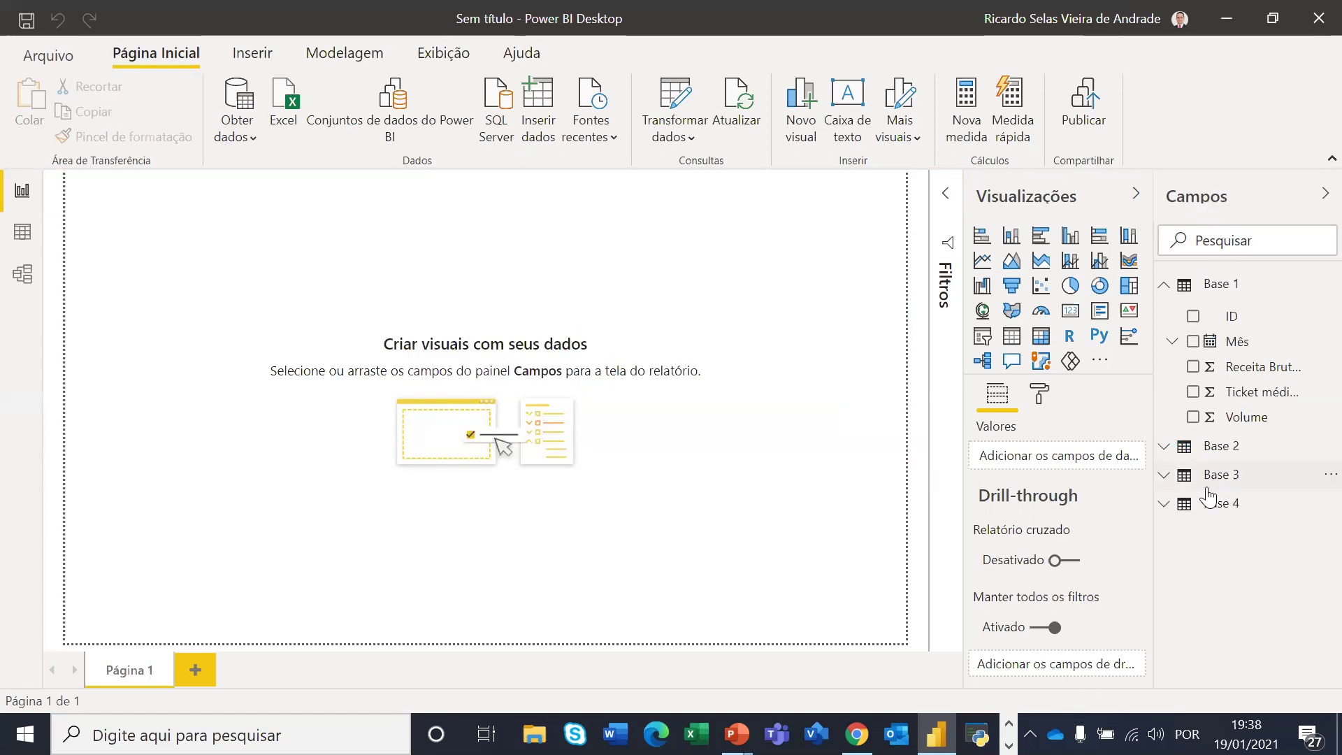
# Open the model view, collapse the Propriedades pane and dismiss the notice about upgrading the model view
pyautogui.click(1164, 447)
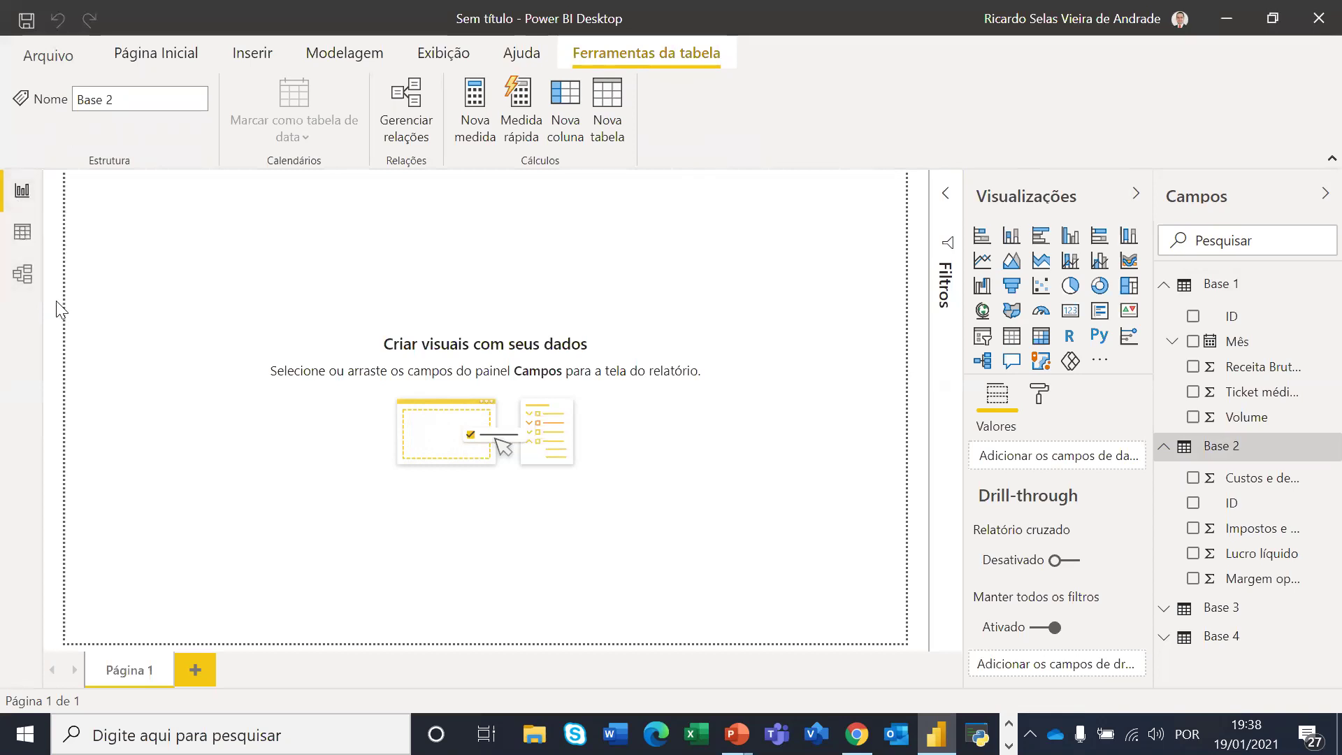
pyautogui.click(23, 274)
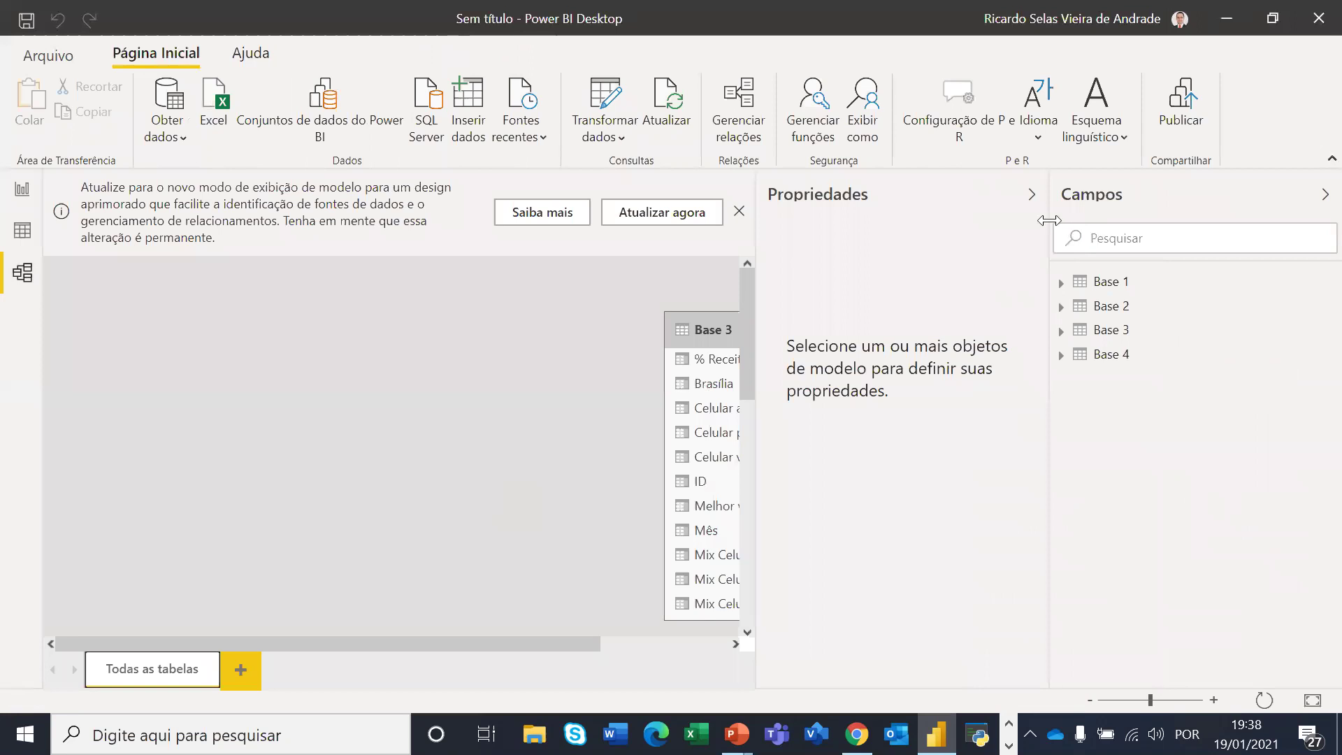
pyautogui.click(1032, 195)
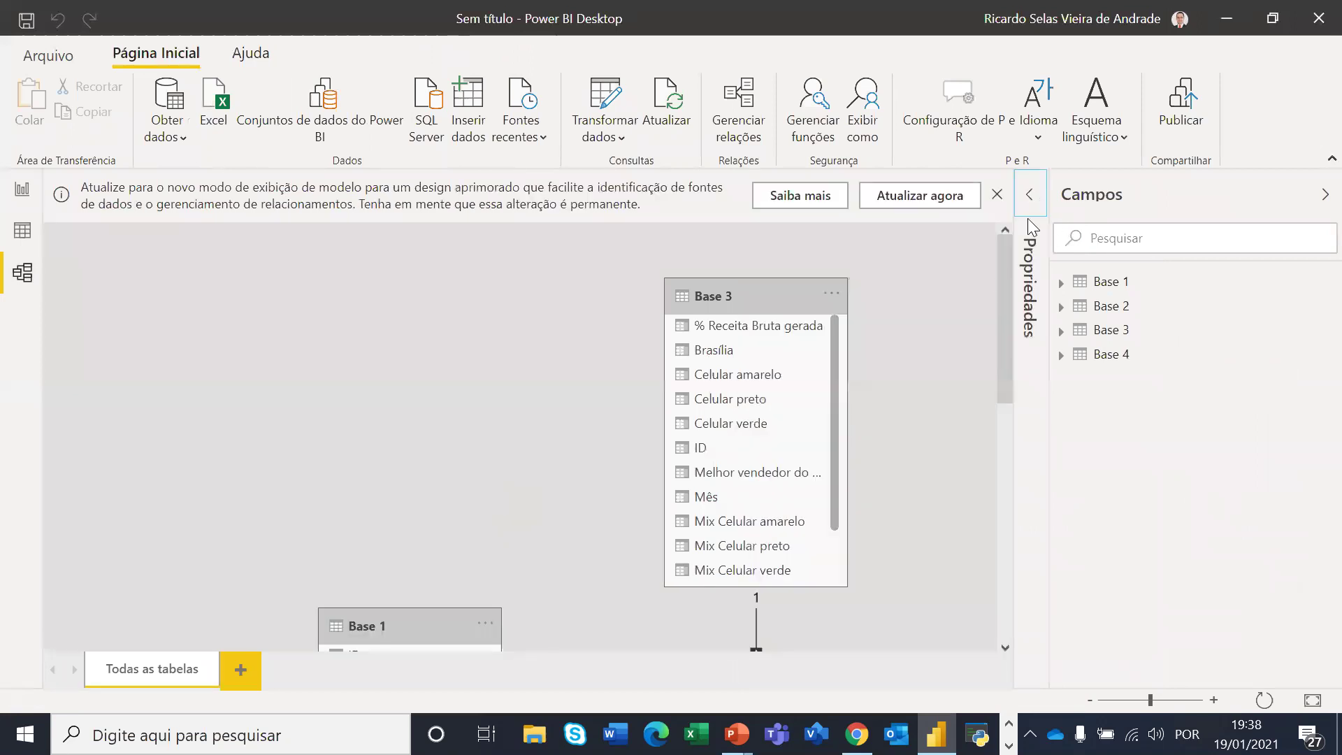
pyautogui.click(994, 195)
# Arrange the model diagram so that Base 1 sits above Base 4 and Base 2 stands between Base 1 and Base 3
pyautogui.moveTo(401, 573); pyautogui.dragTo(166, 180)
pyautogui.scroll(-3, 476, 516)
pyautogui.scroll(3, 476, 516)
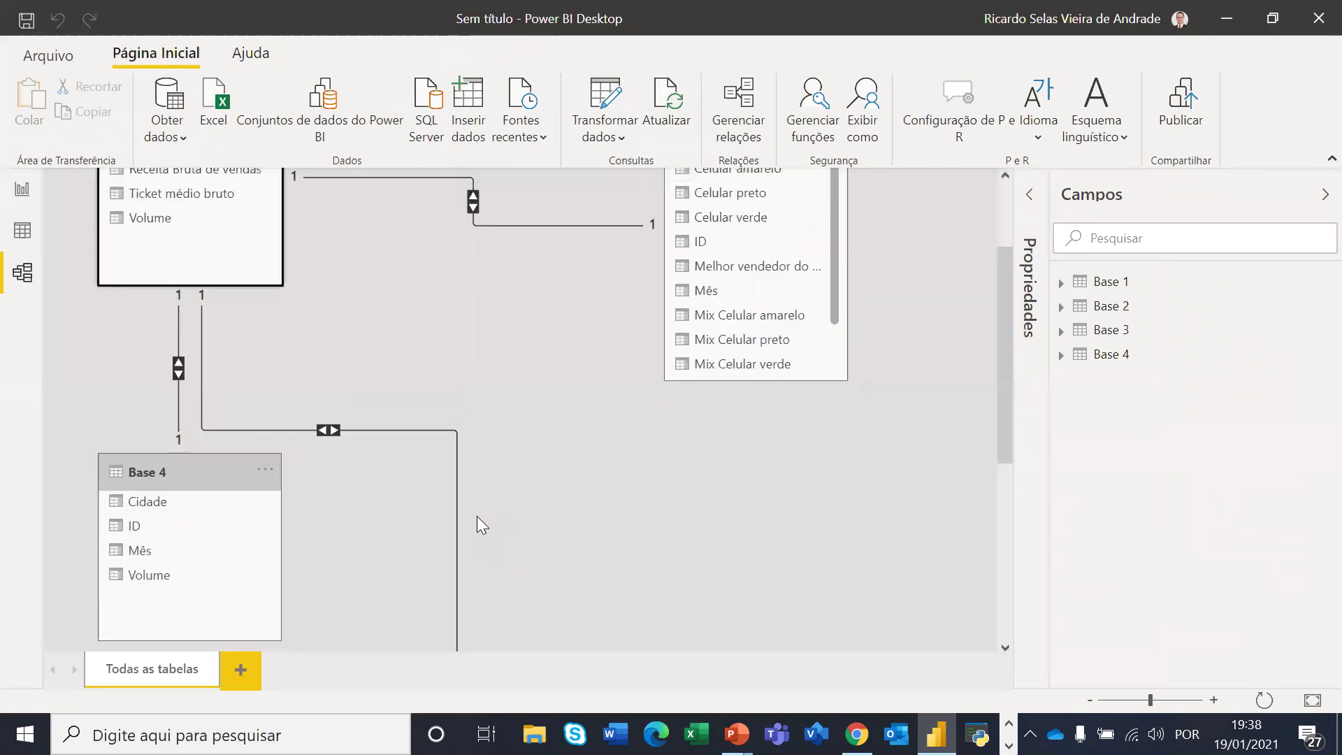
pyautogui.scroll(-8, 468, 517)
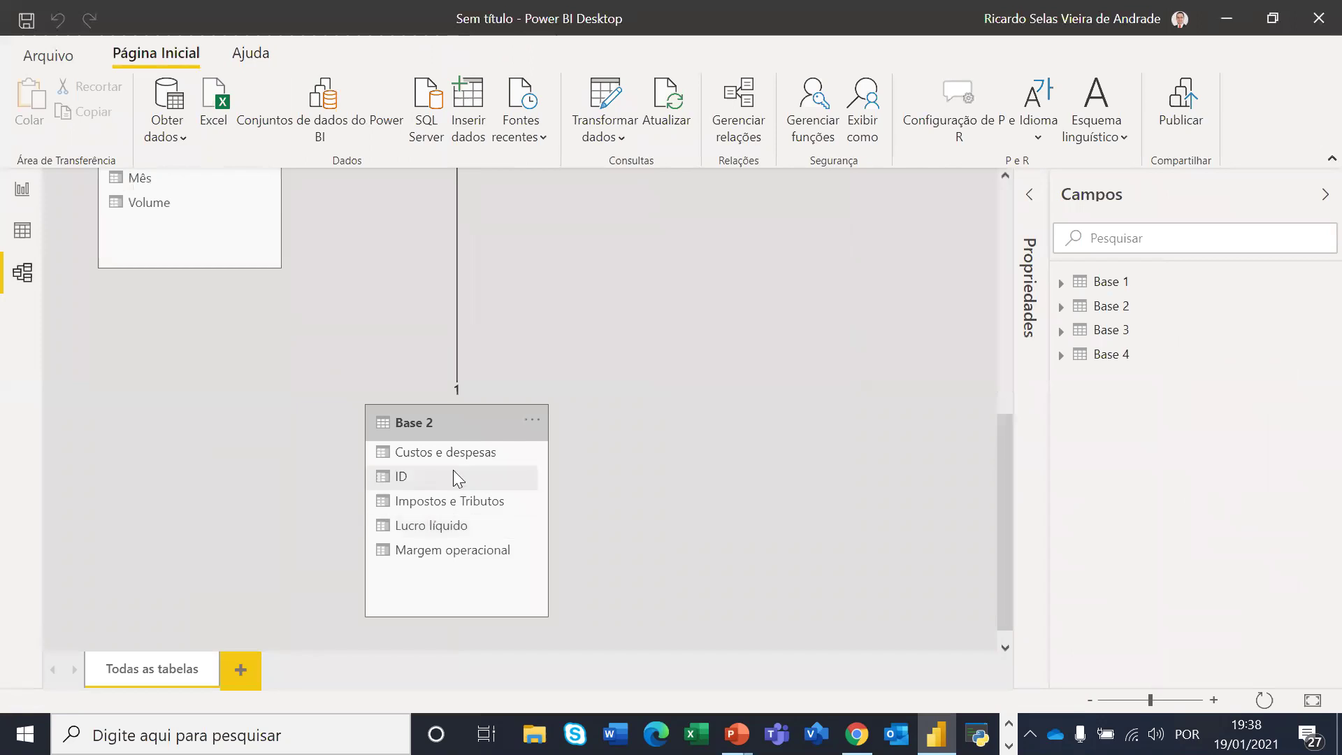
pyautogui.moveTo(468, 420); pyautogui.dragTo(650, 287)
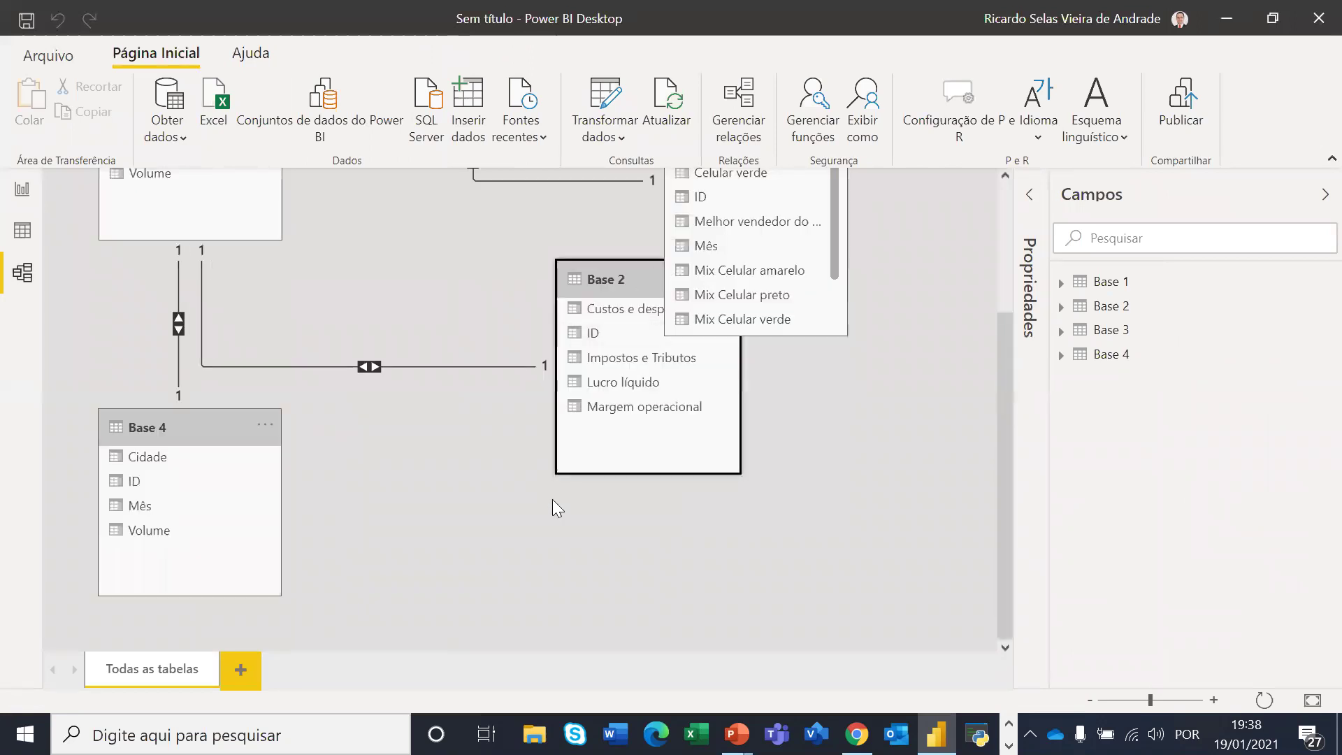
pyautogui.scroll(3, 458, 541)
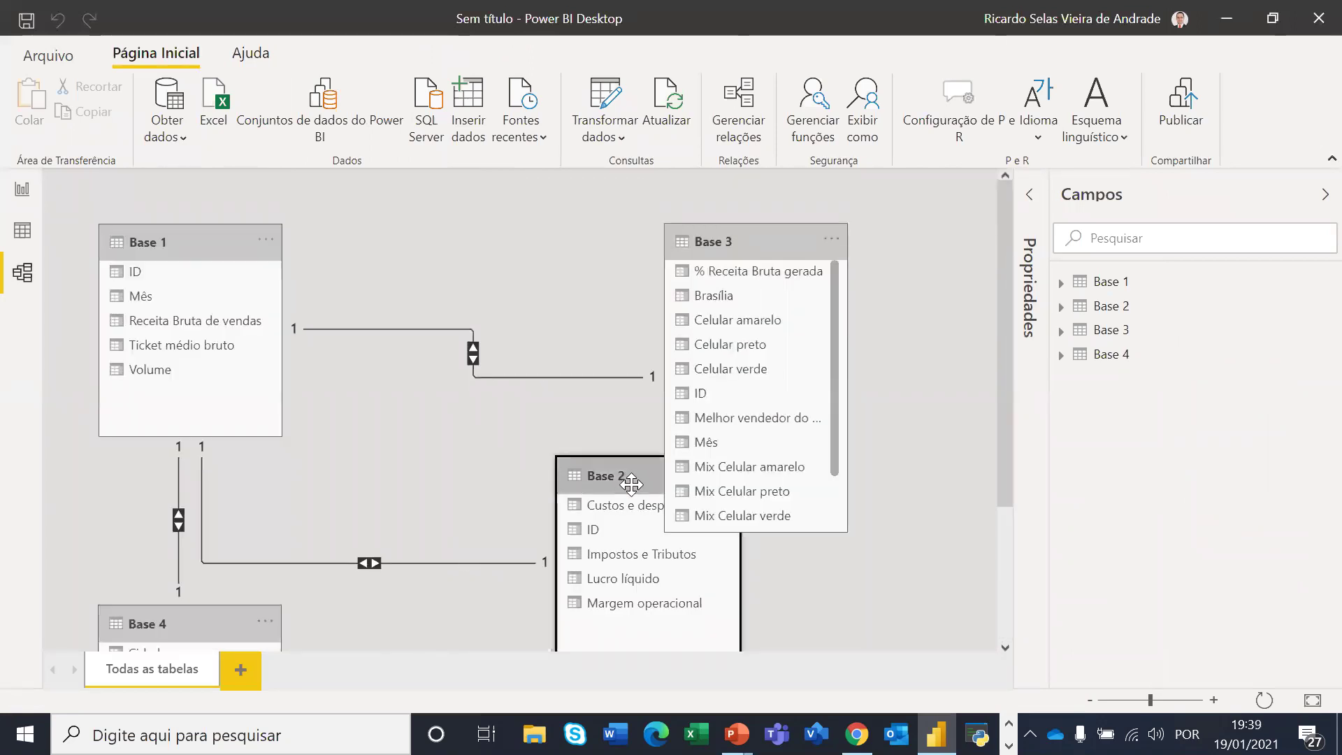
pyautogui.moveTo(638, 473); pyautogui.dragTo(490, 223)
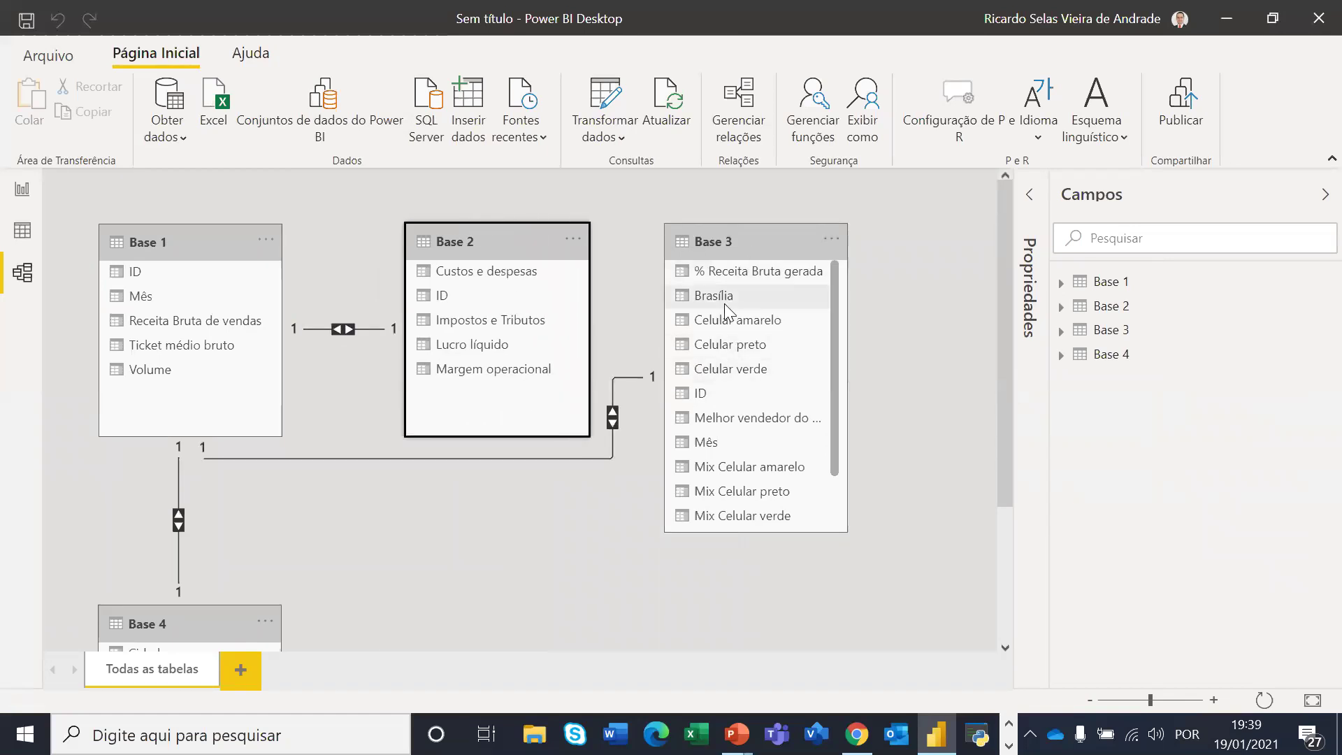
# Move the Base 3 table diagonally down, away from Base 2, and shift Base 4 further below Base 1
pyautogui.click(780, 242)
pyautogui.moveTo(780, 243); pyautogui.dragTo(871, 392)
pyautogui.scroll(-3, 502, 502)
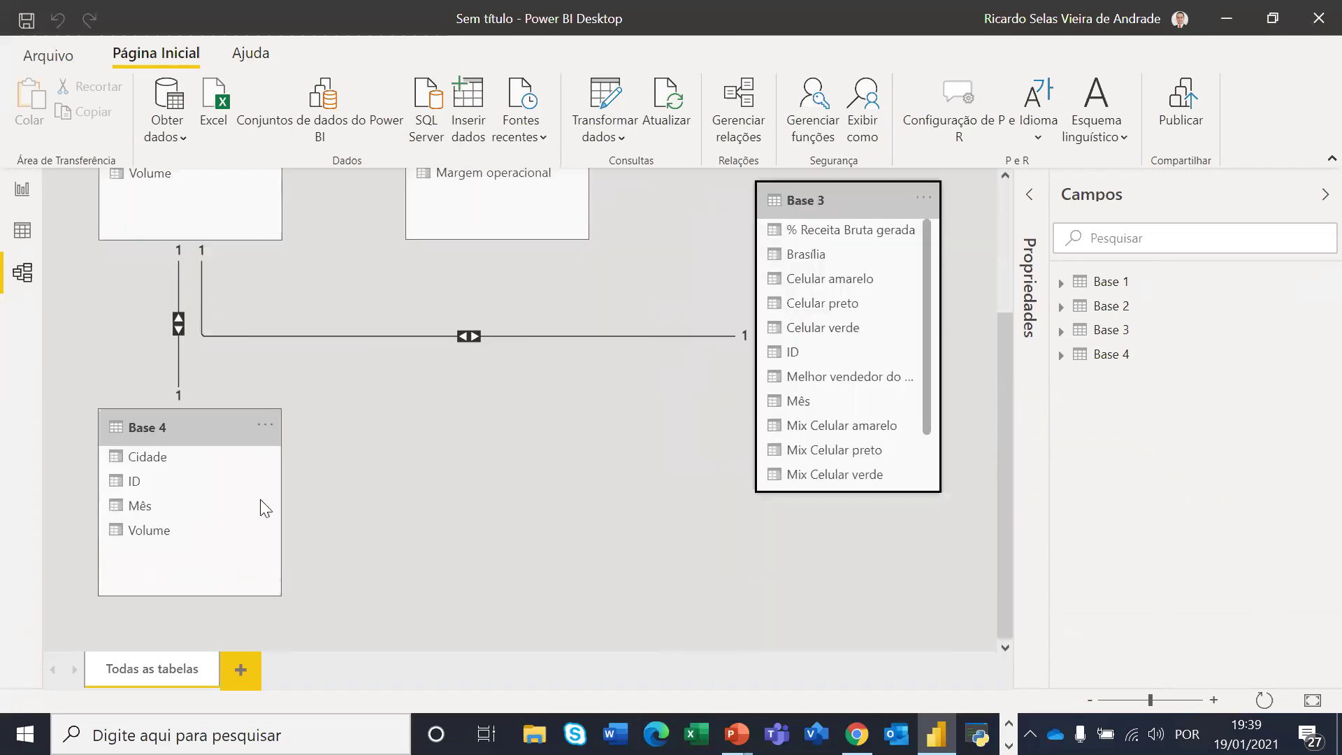
pyautogui.click(206, 427)
pyautogui.moveTo(207, 427); pyautogui.dragTo(197, 549)
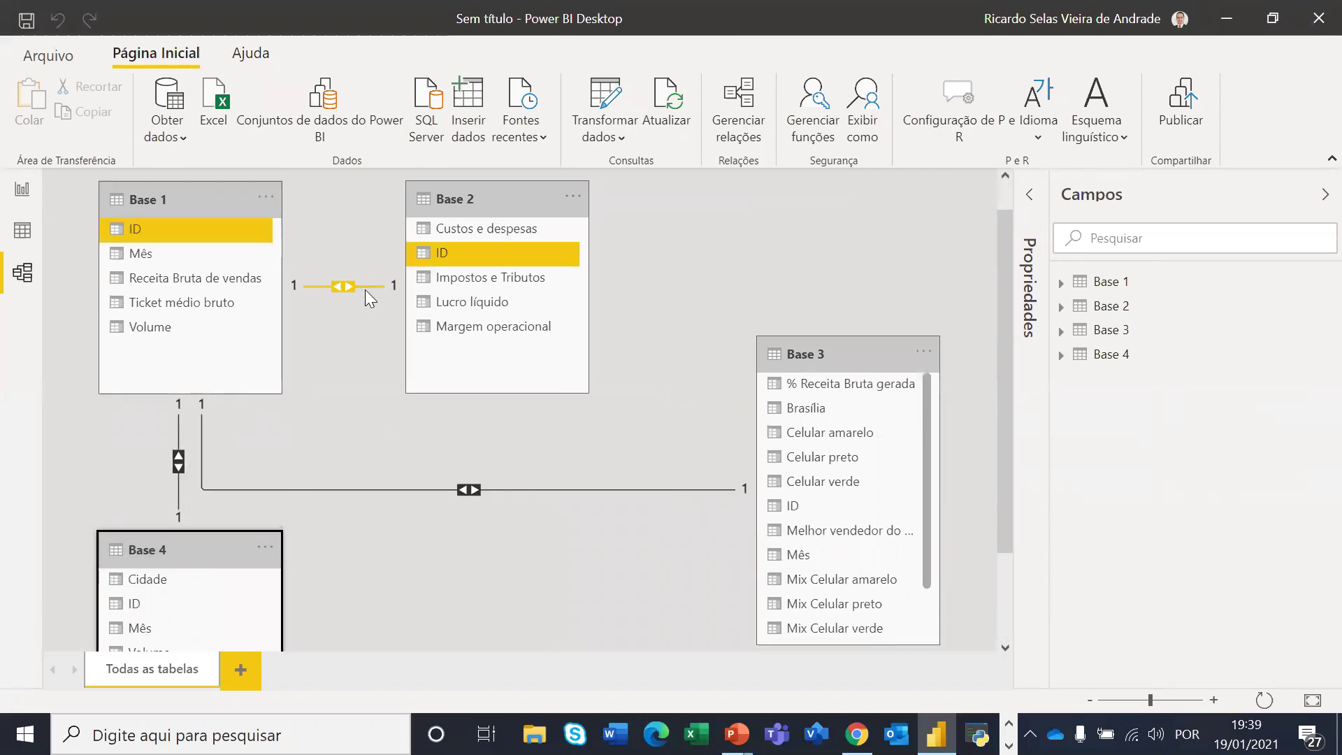
# Collapse the Campos pane and line up Base 3 and Base 4 to the right of Base 2 in the diagram
pyautogui.click(1320, 197)
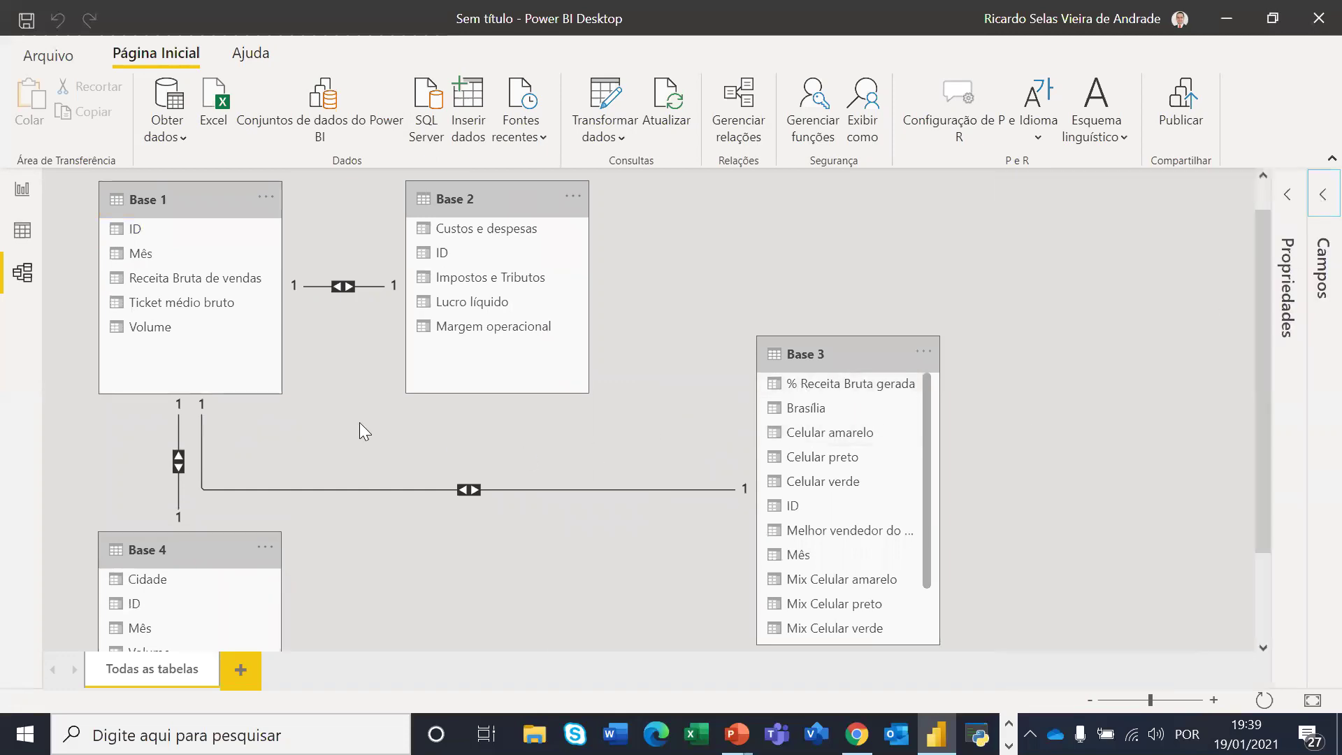
pyautogui.click(854, 359)
pyautogui.moveTo(854, 359); pyautogui.dragTo(755, 204)
pyautogui.moveTo(188, 549); pyautogui.dragTo(1012, 248)
pyautogui.click(512, 553)
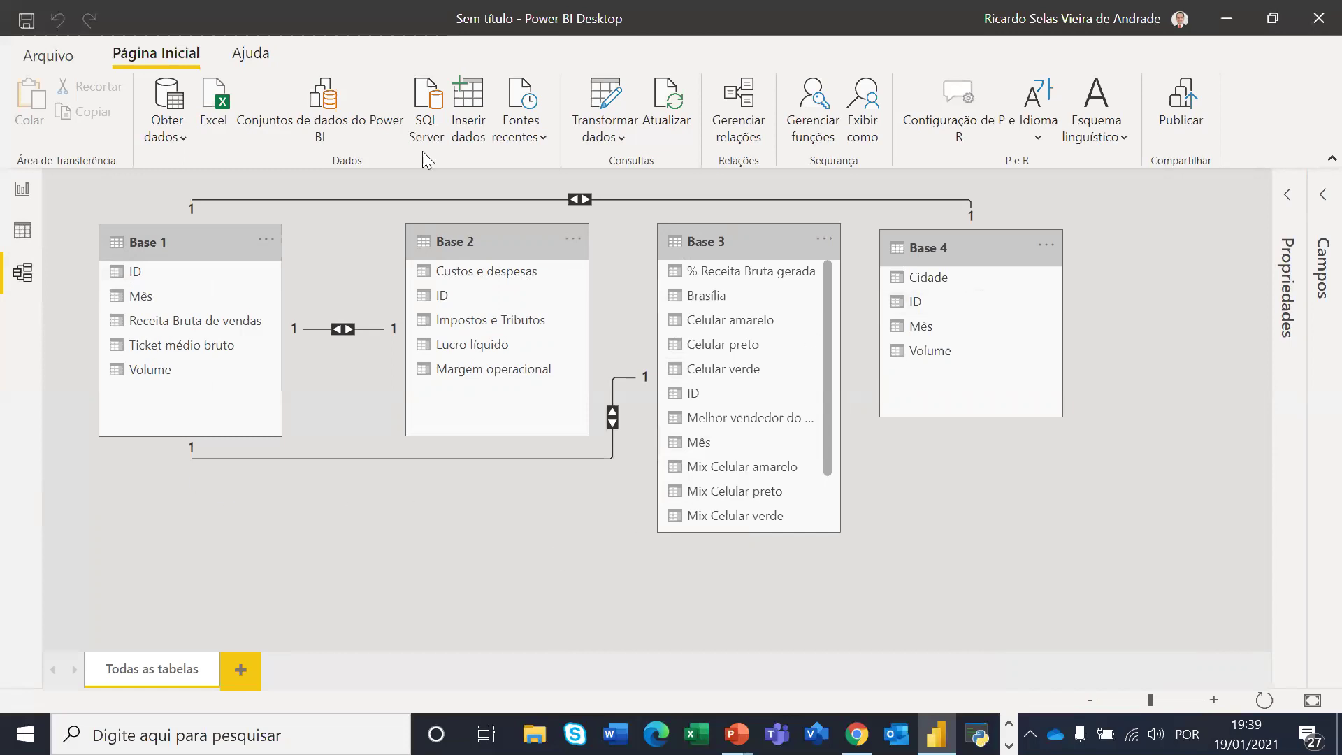
# Review the full field list of Base 3 and check which fields link Base 1 and Base 2
pyautogui.scroll(-2, 767, 381)
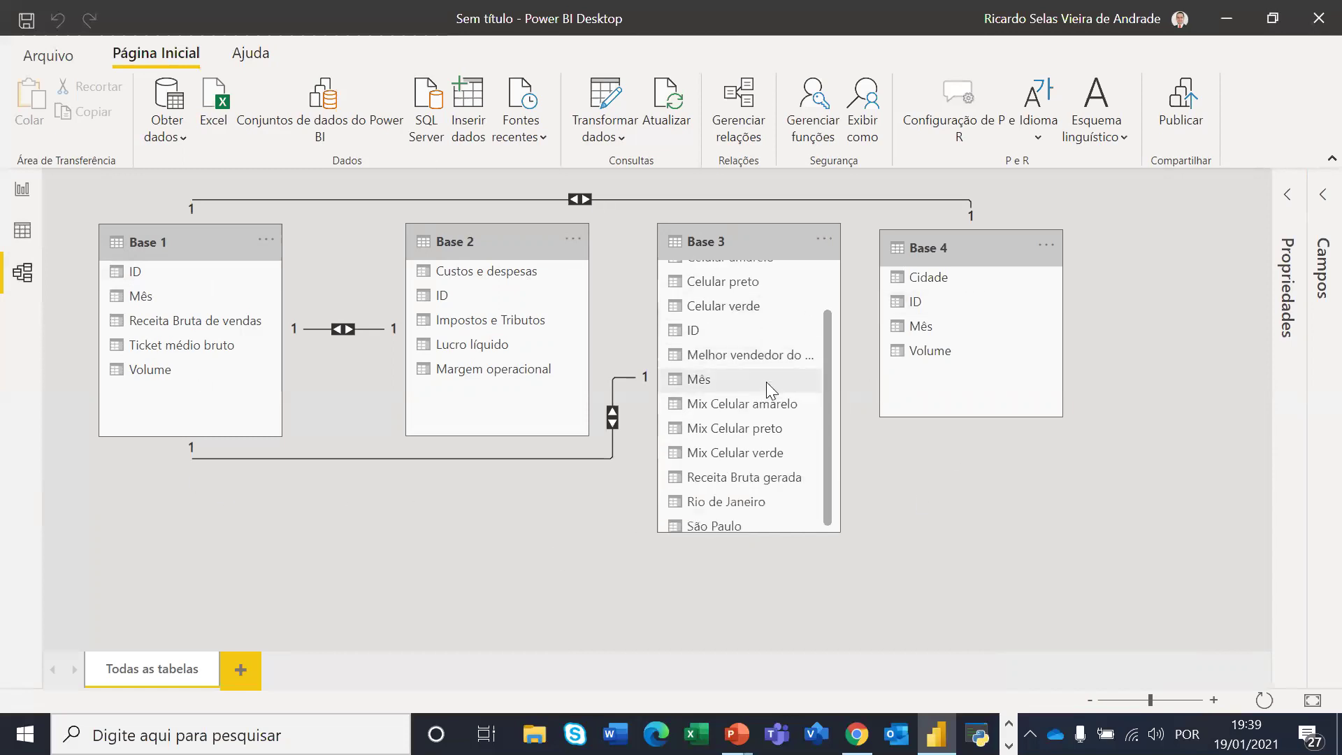
pyautogui.scroll(1, 766, 382)
pyautogui.scroll(1, 767, 383)
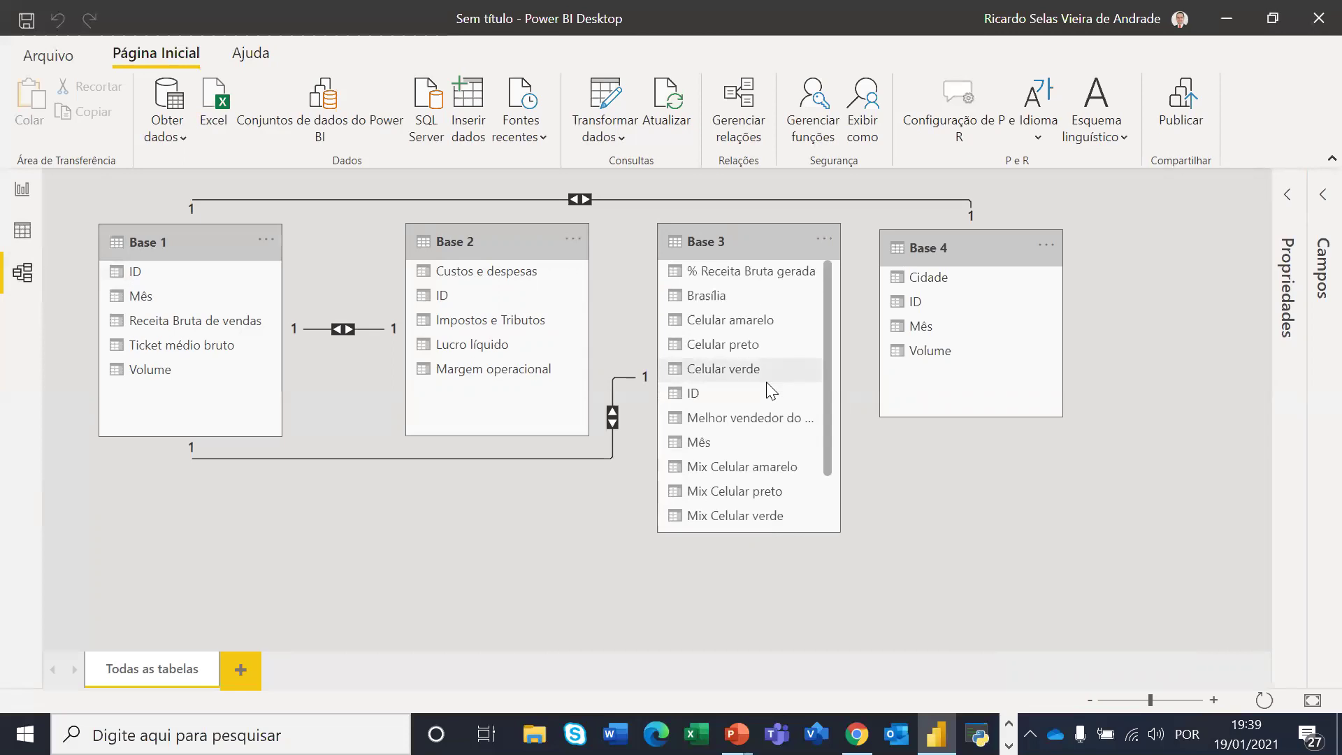
pyautogui.moveTo(318, 329)
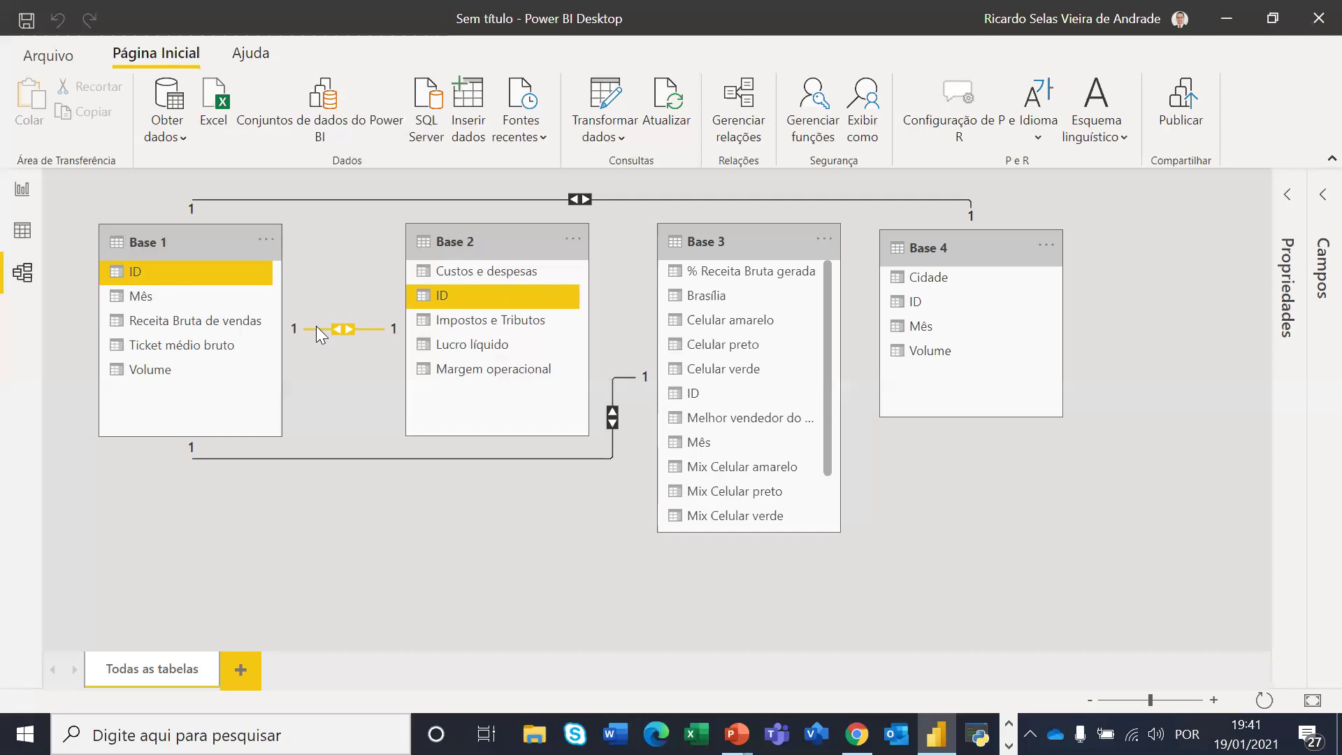
# Inspect the fields and data of the imported Base tables in the data view, ending on Base 1
pyautogui.click(22, 232)
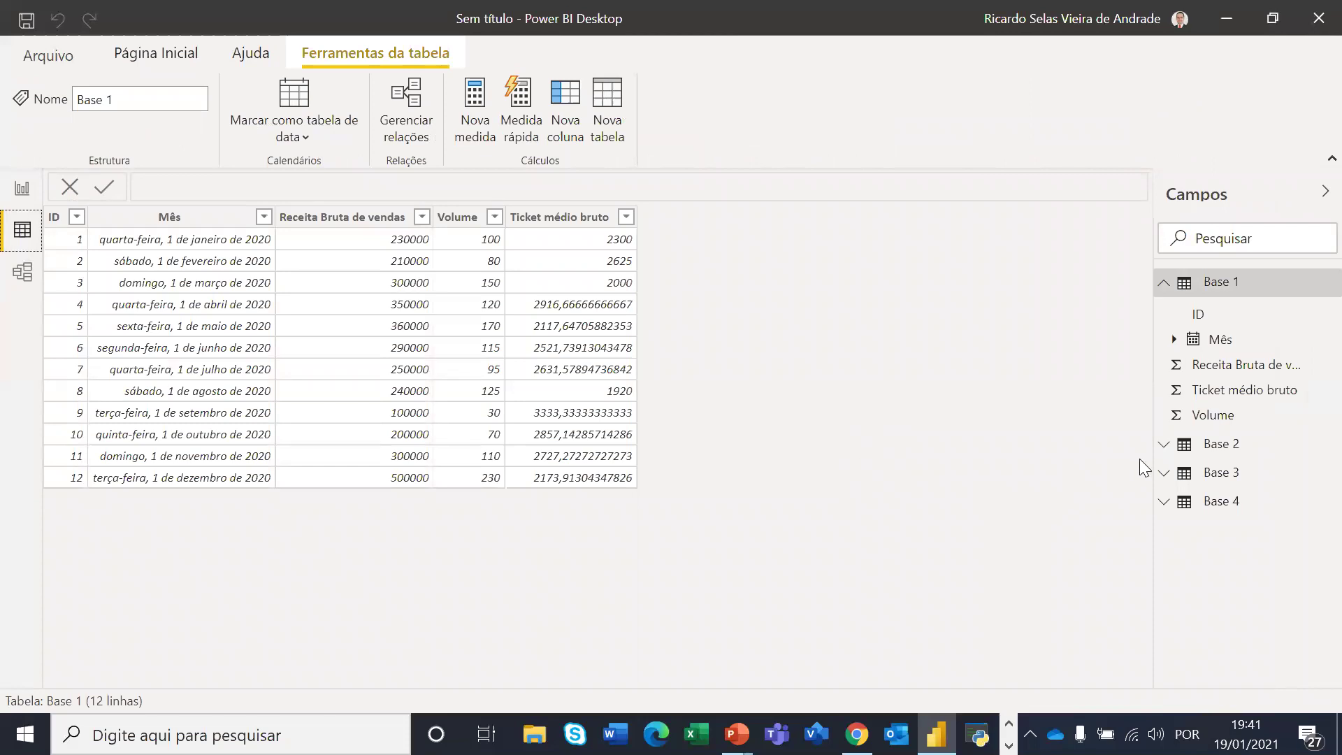
pyautogui.click(1165, 445)
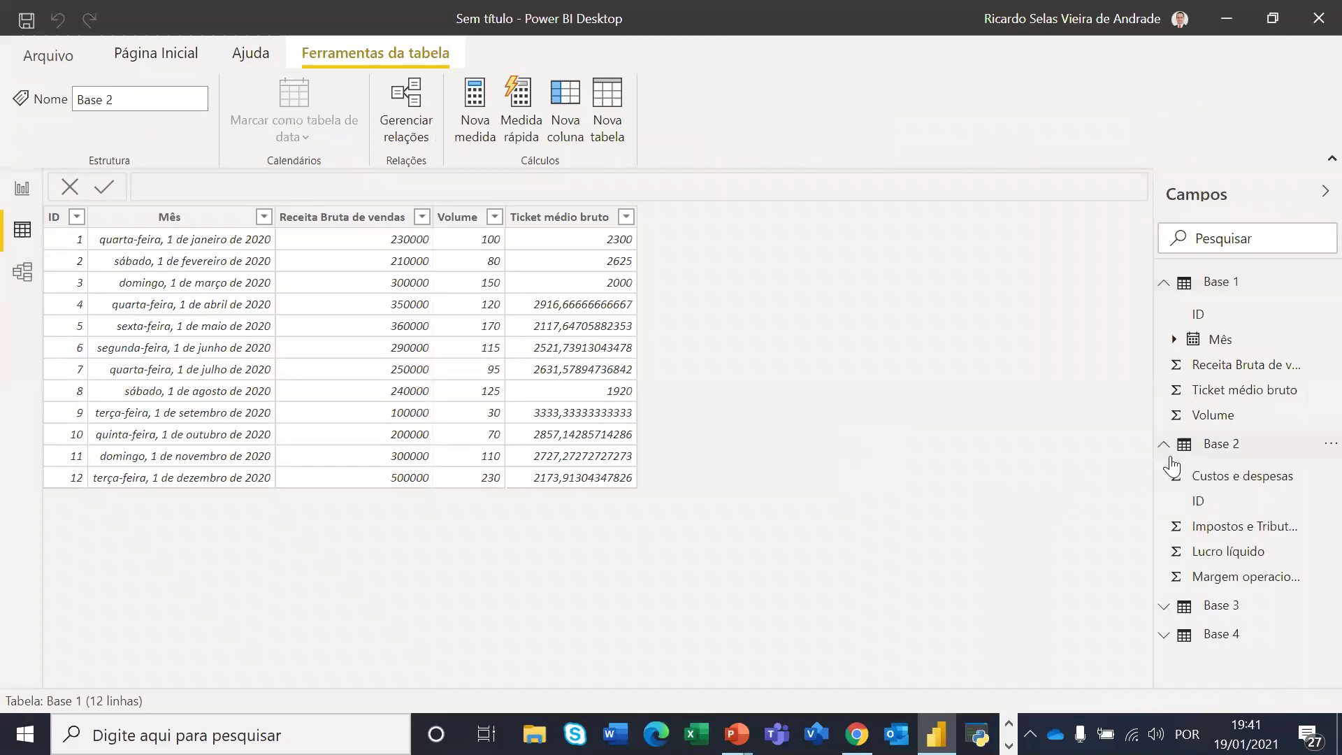
pyautogui.click(1165, 606)
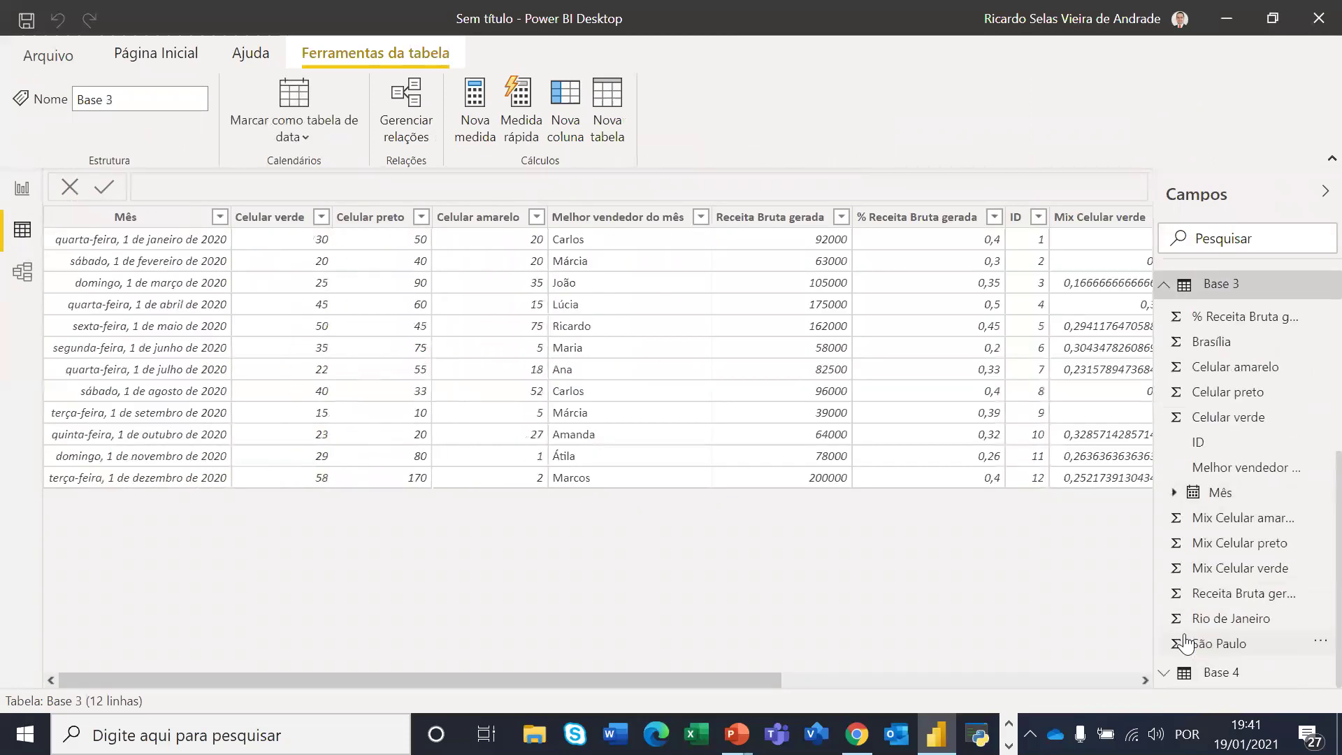
pyautogui.click(1164, 674)
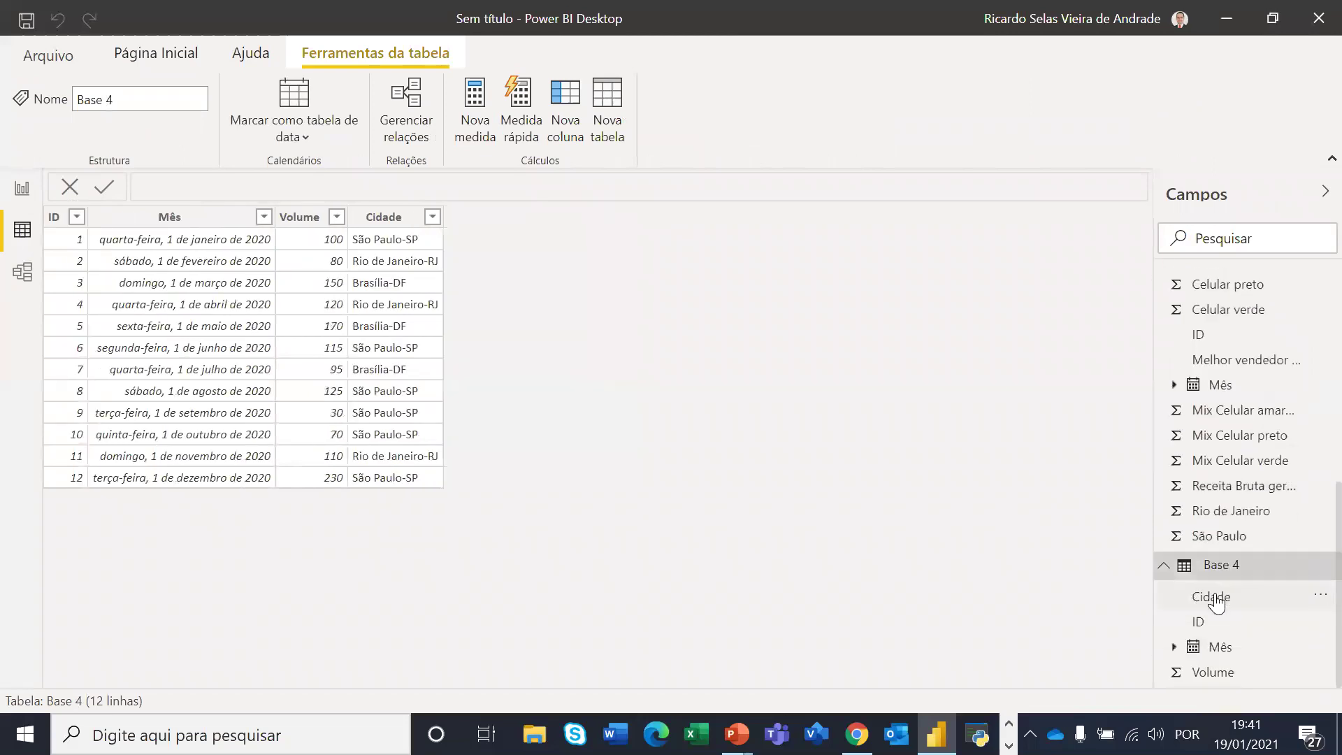
pyautogui.scroll(6, 1203, 490)
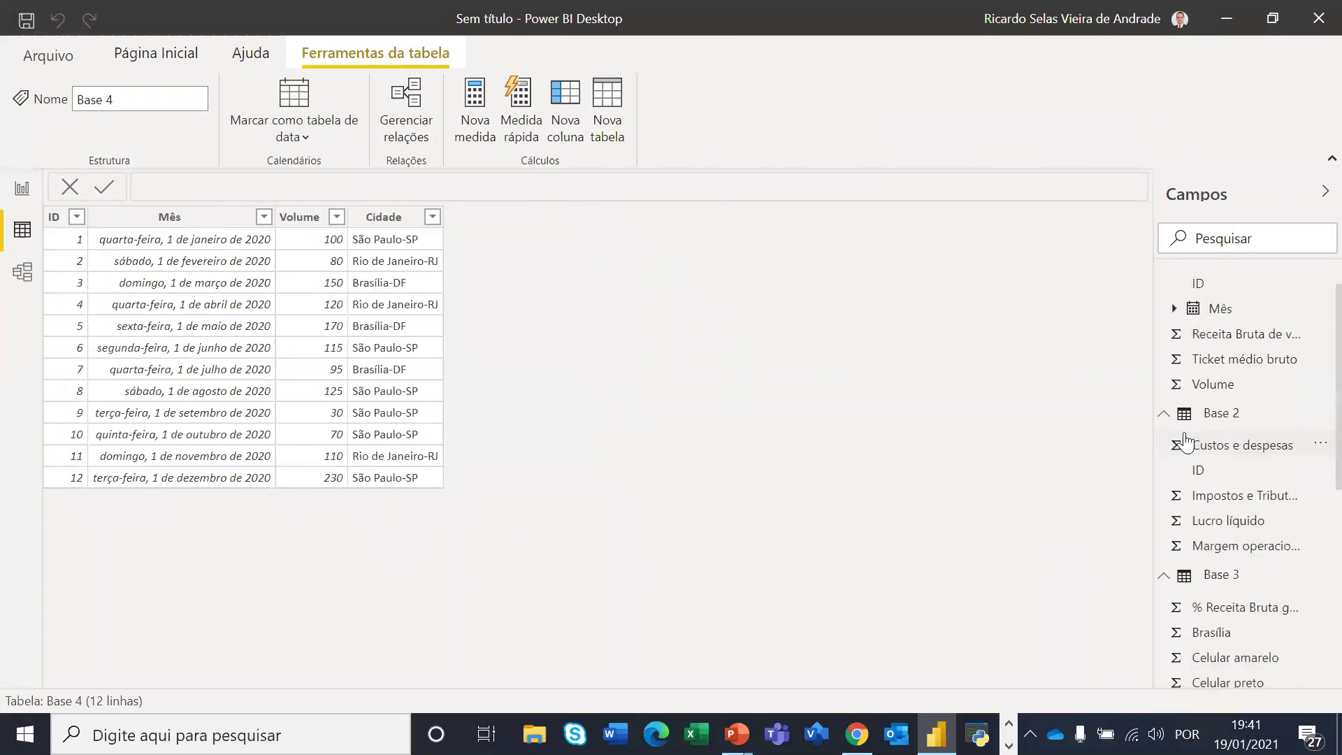
pyautogui.click(1216, 281)
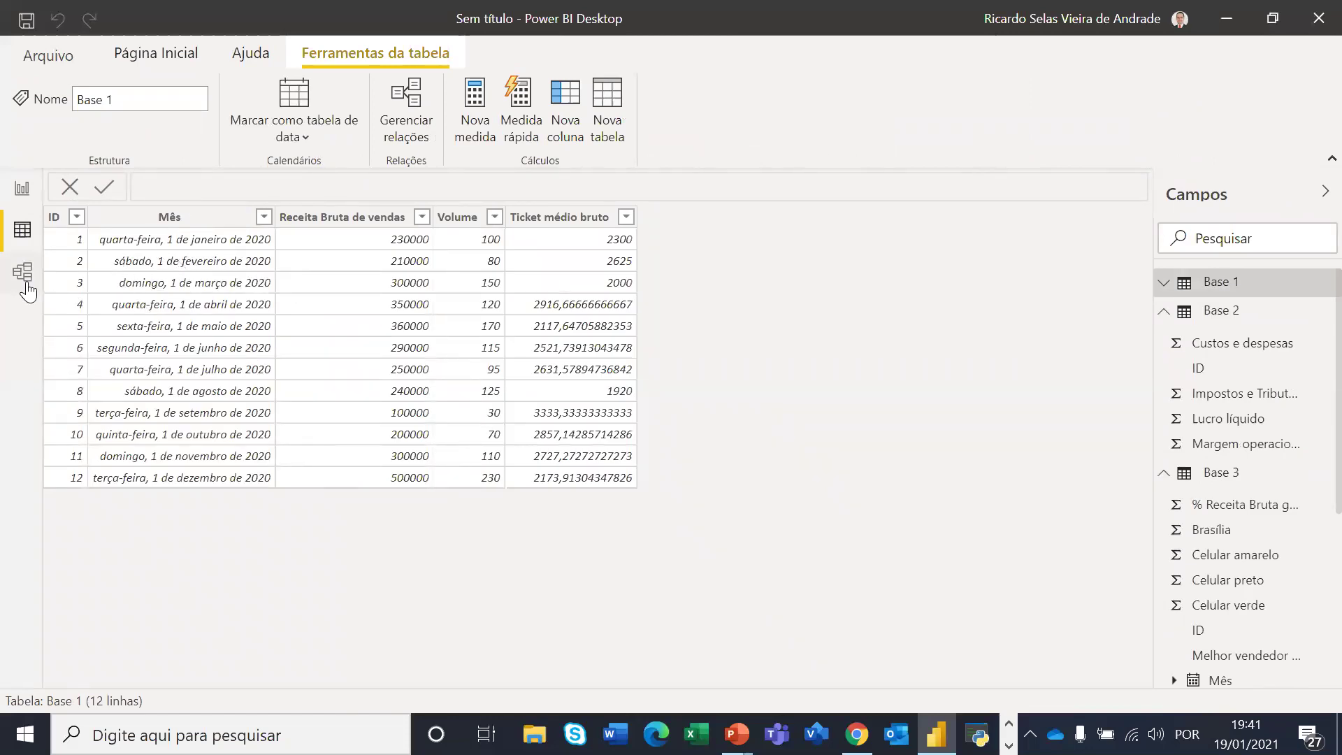
# In the model view, set the date format of Base 1's Mês field to "março de 2001 (mmmm" de "yyyy)"
pyautogui.click(25, 281)
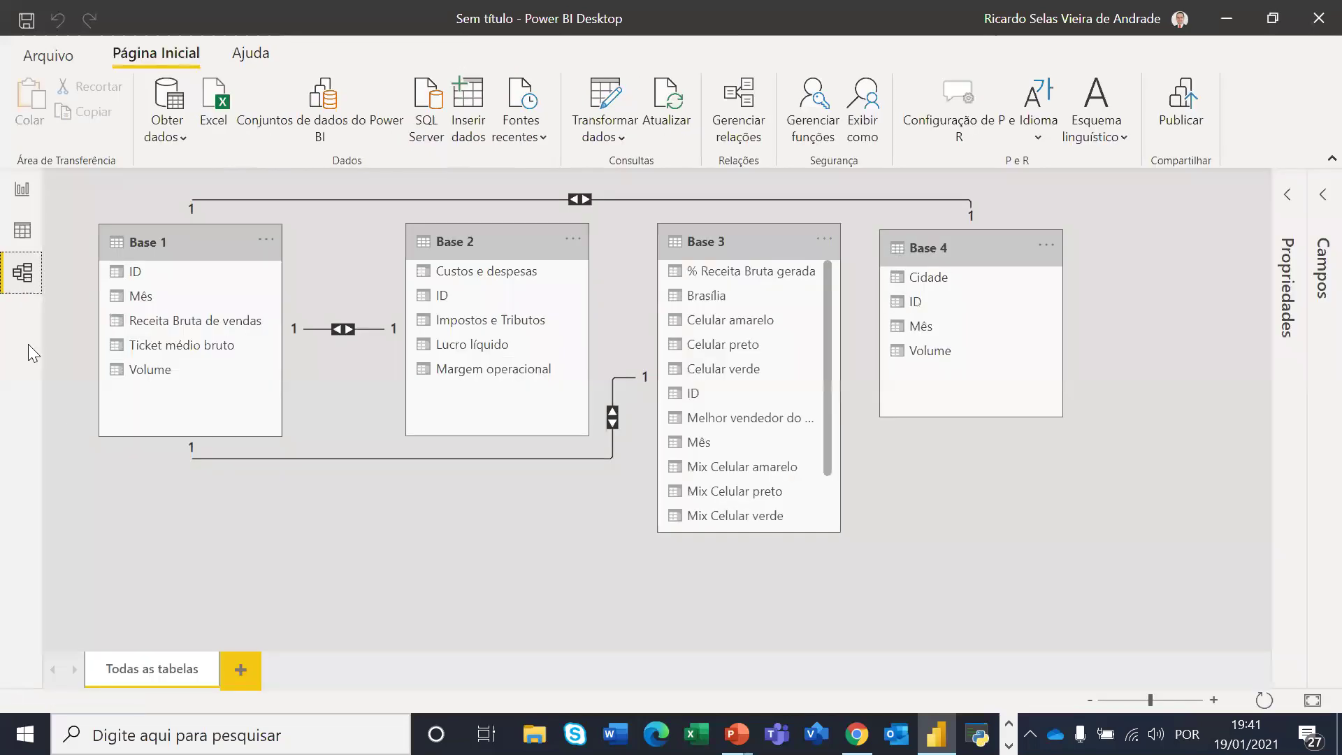
pyautogui.click(141, 297)
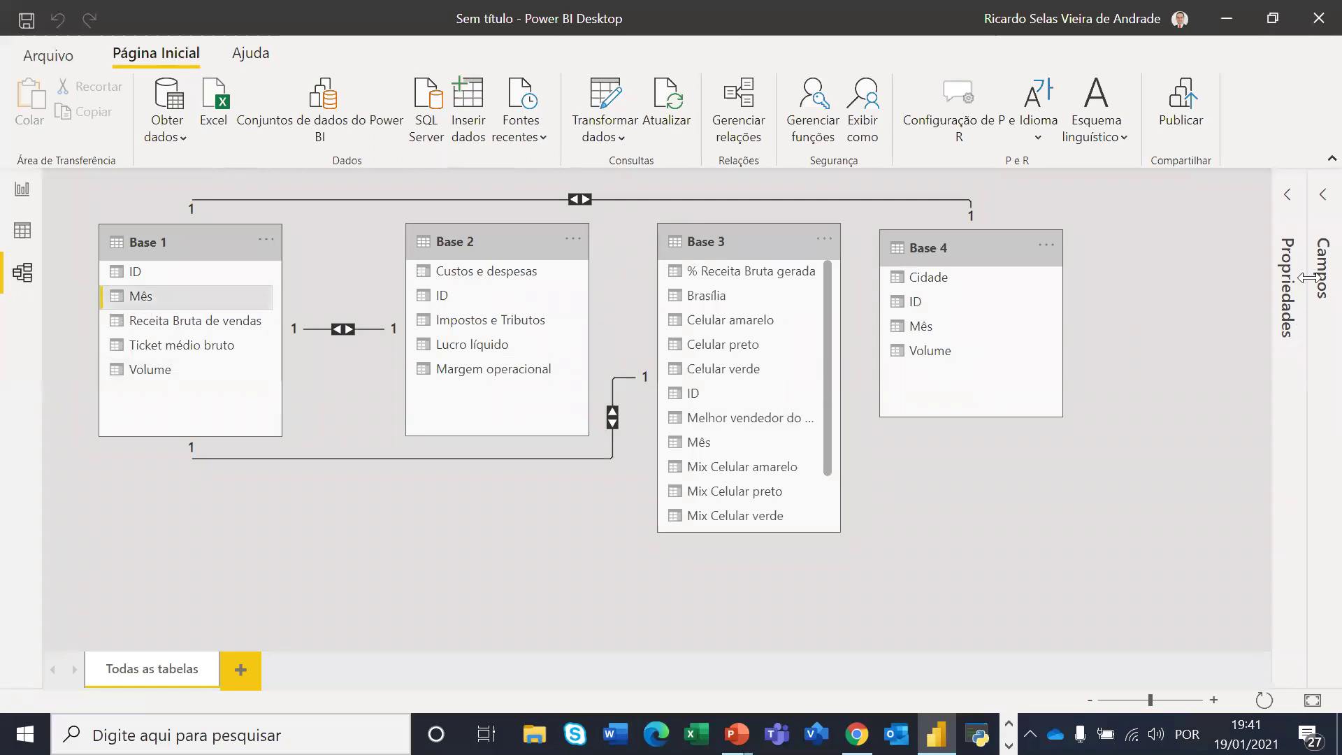
pyautogui.click(1288, 203)
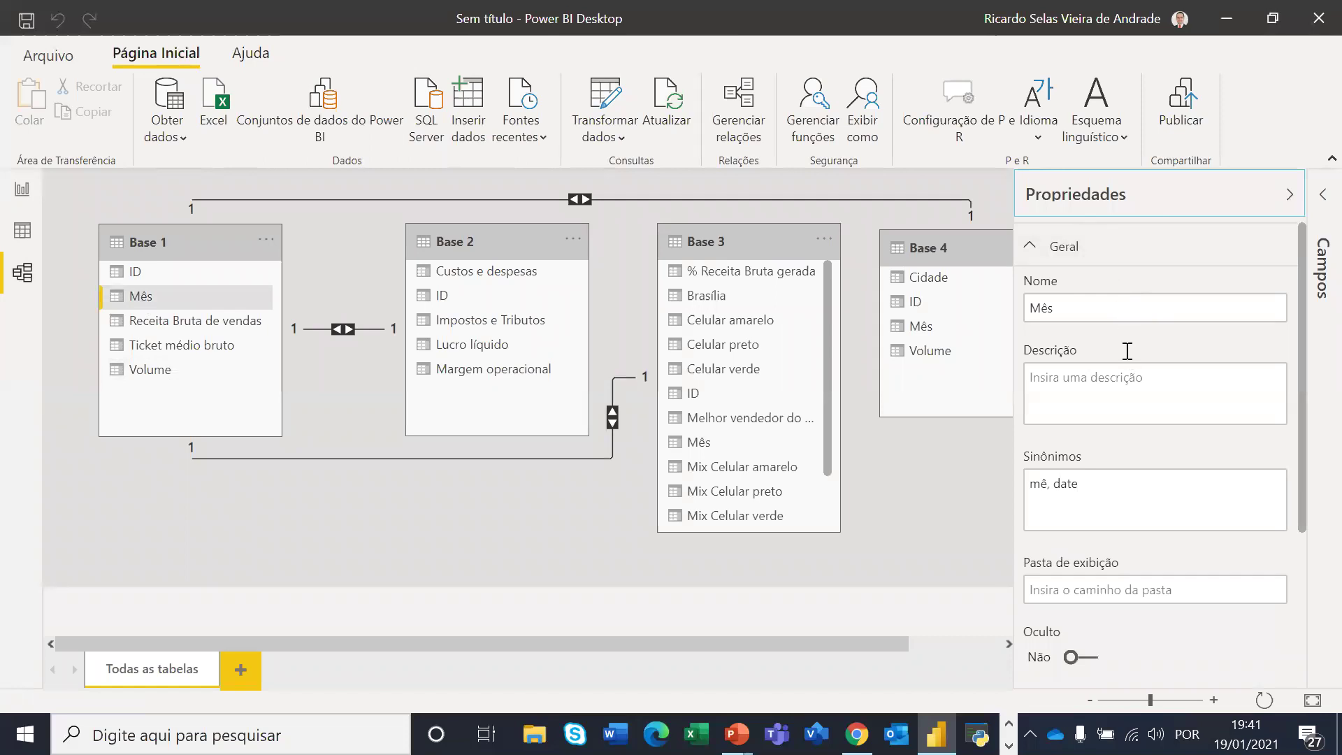
pyautogui.scroll(-3, 1143, 434)
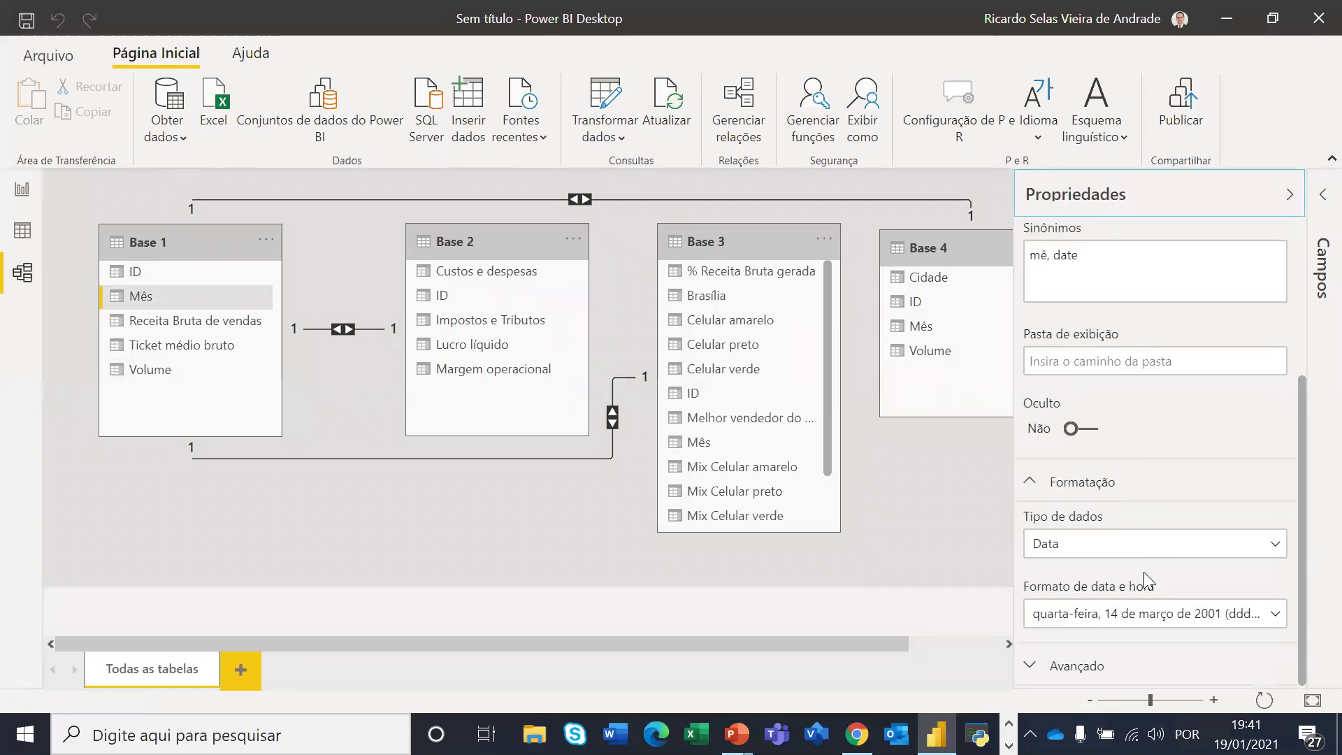
pyautogui.click(1276, 619)
pyautogui.scroll(-3, 1180, 542)
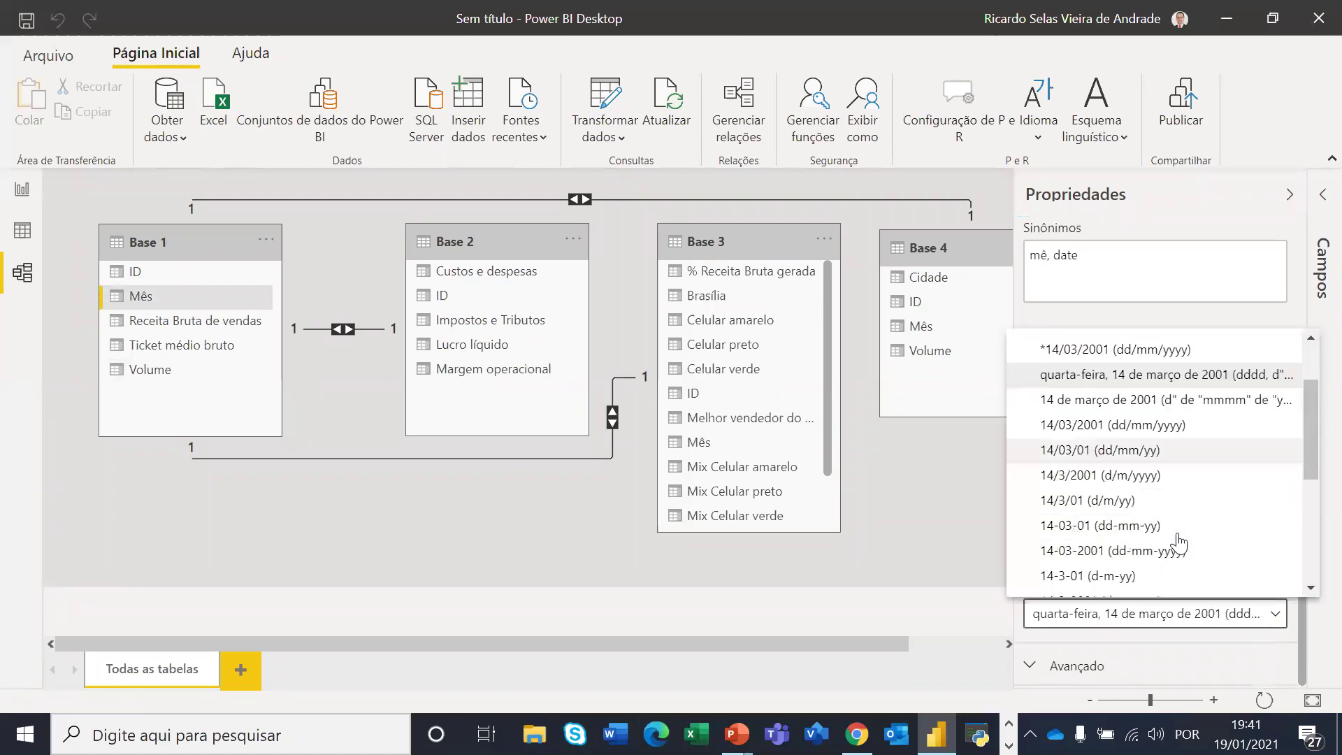
pyautogui.scroll(-4, 1180, 542)
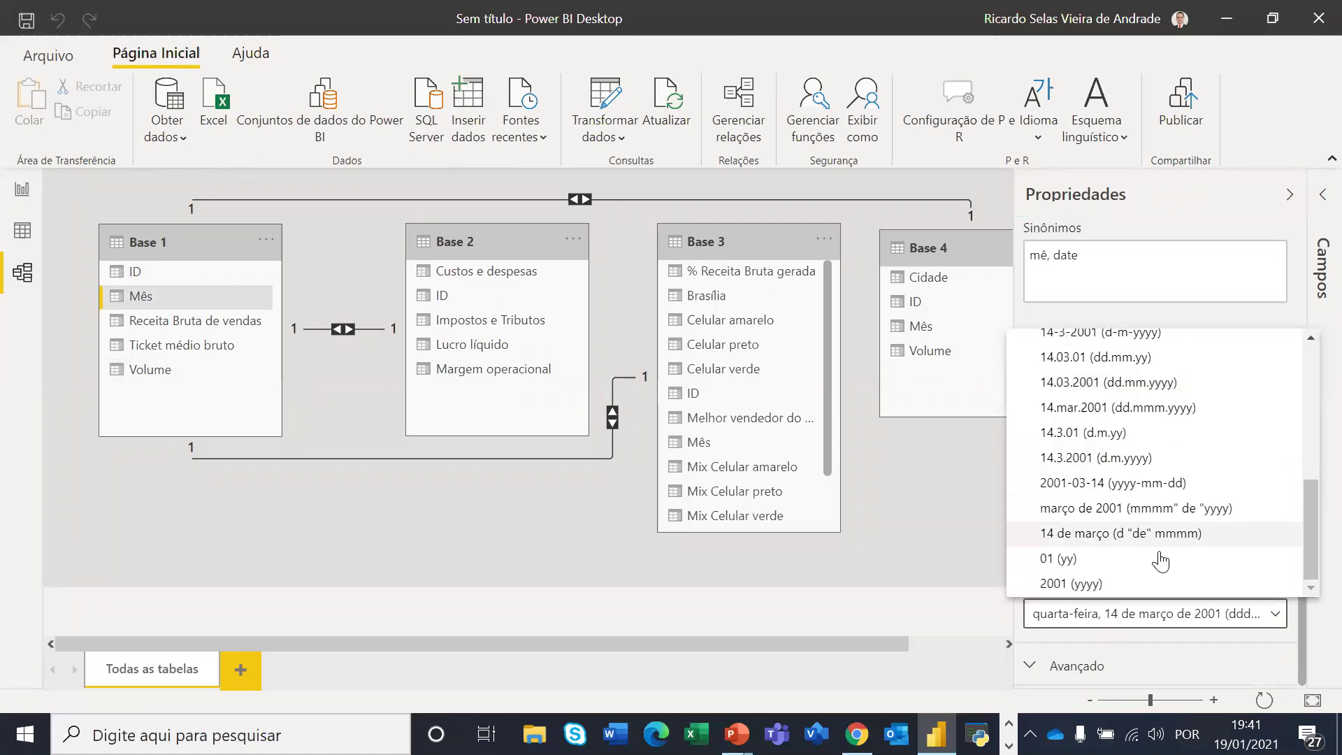
pyautogui.click(1130, 512)
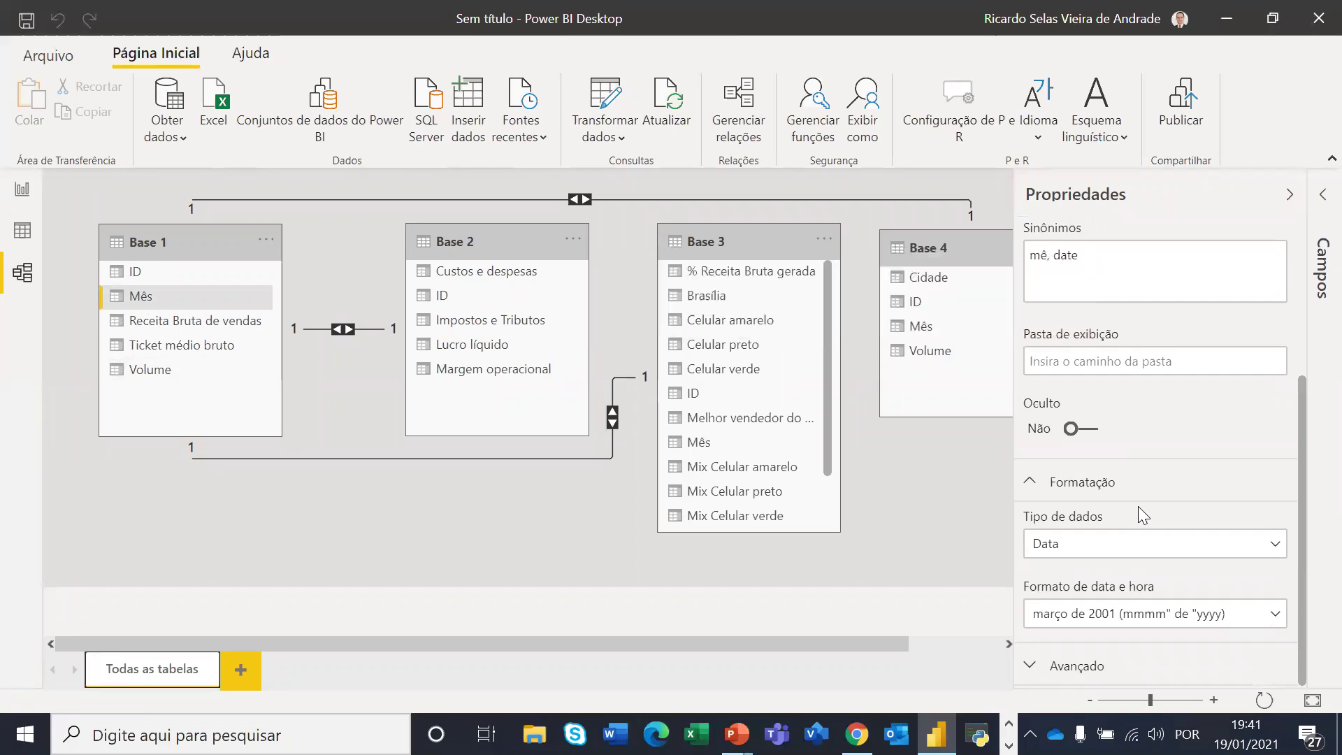
# Switch Base 1's Mês field to a custom date format and remove the word "de", leaving mmmm" "yyyy
pyautogui.click(1274, 618)
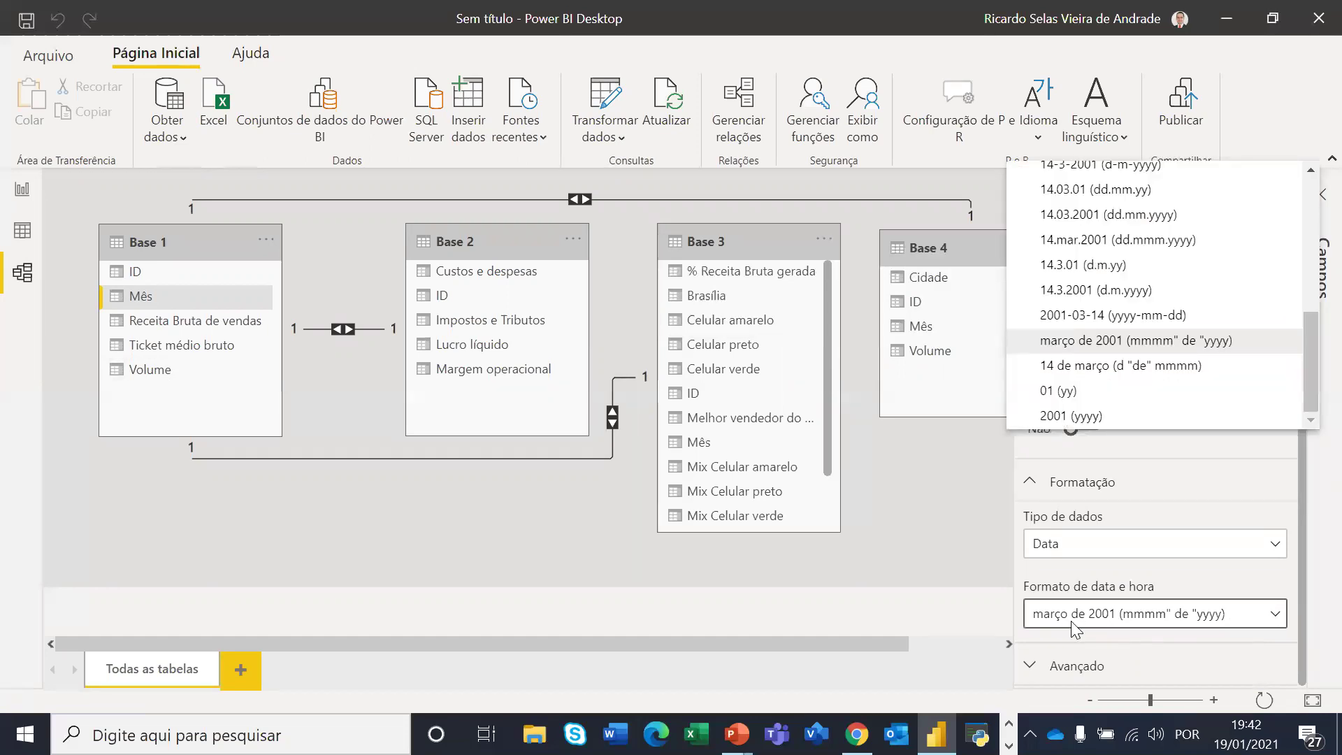
pyautogui.scroll(10, 1090, 294)
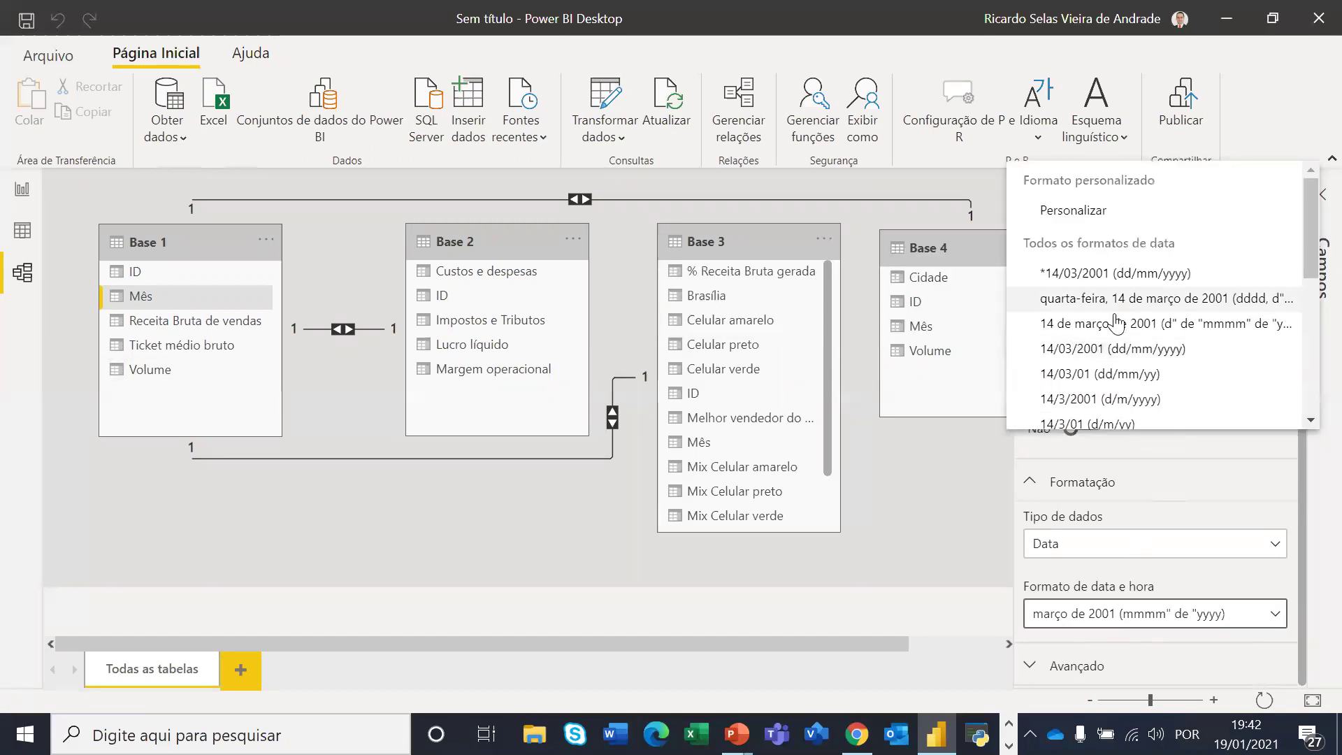
pyautogui.click(1075, 213)
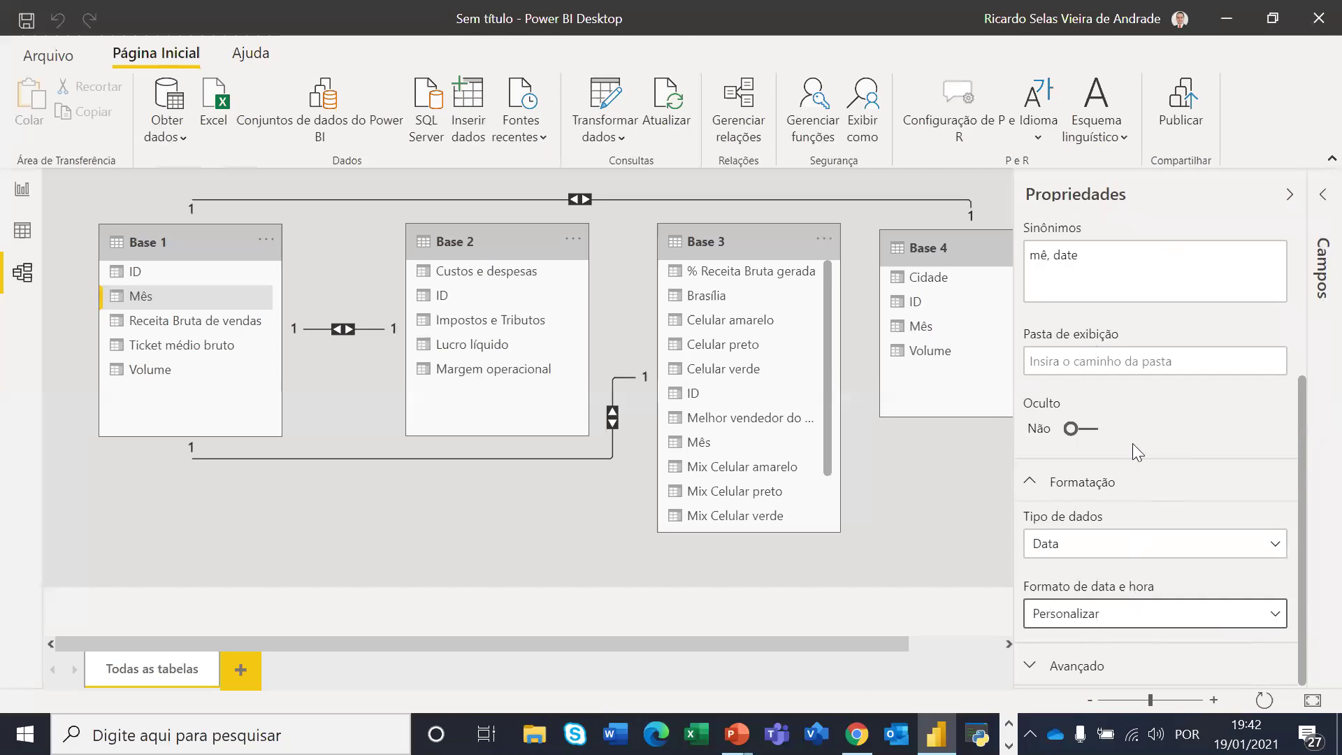
pyautogui.scroll(-2, 1132, 444)
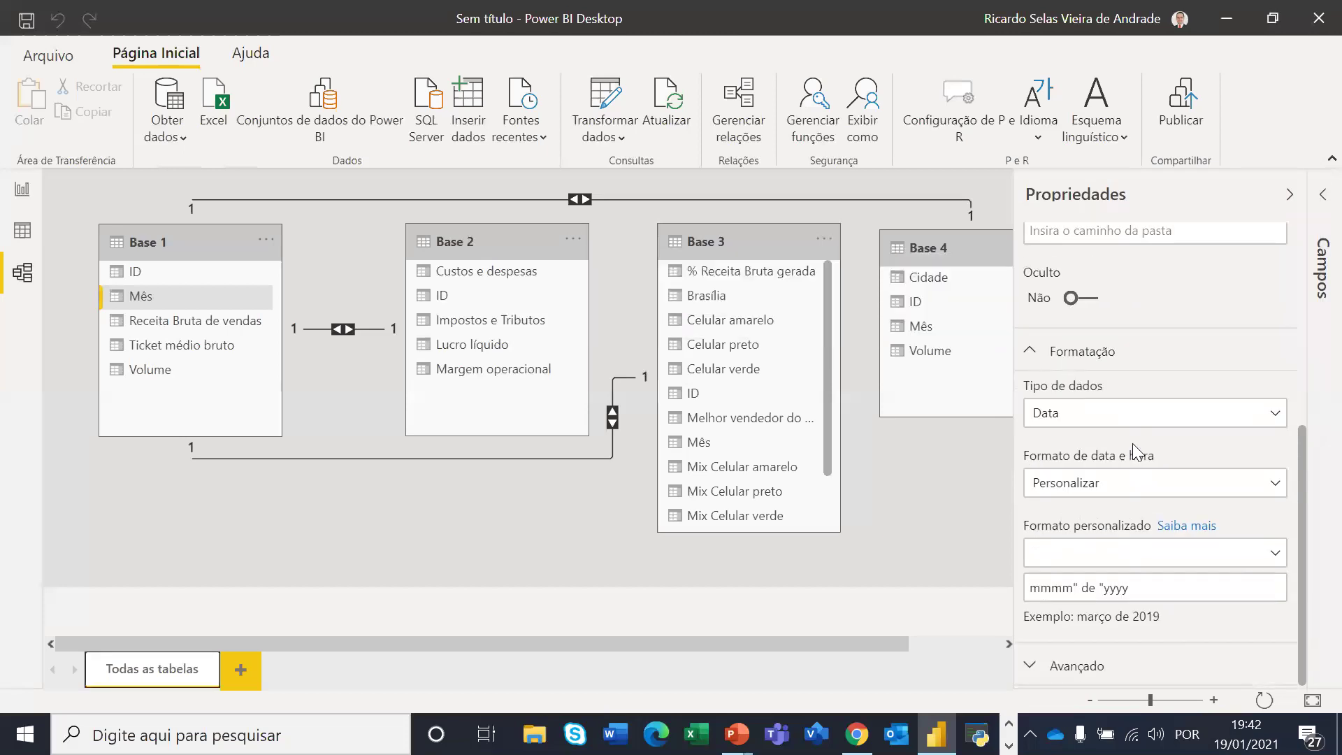
pyautogui.click(1082, 587)
pyautogui.press('Delete')
pyautogui.press('Delete')
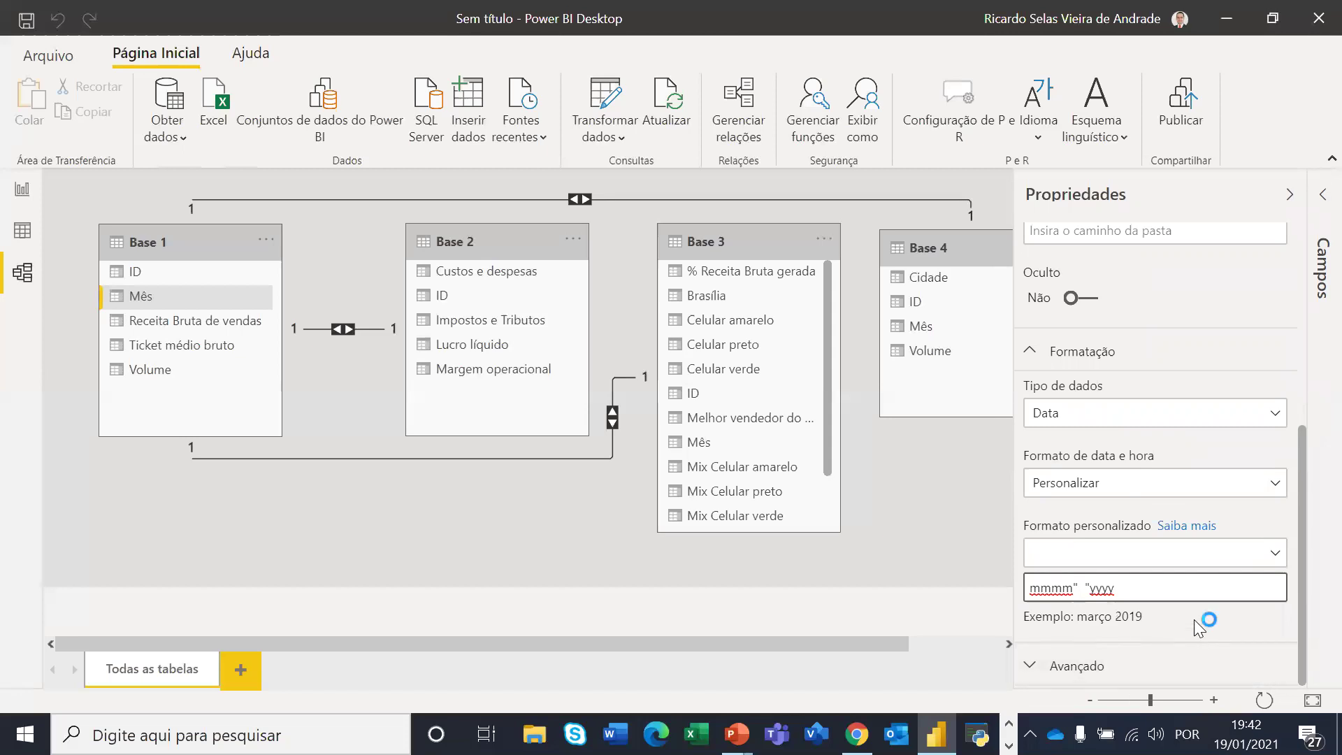
pyautogui.click(1172, 622)
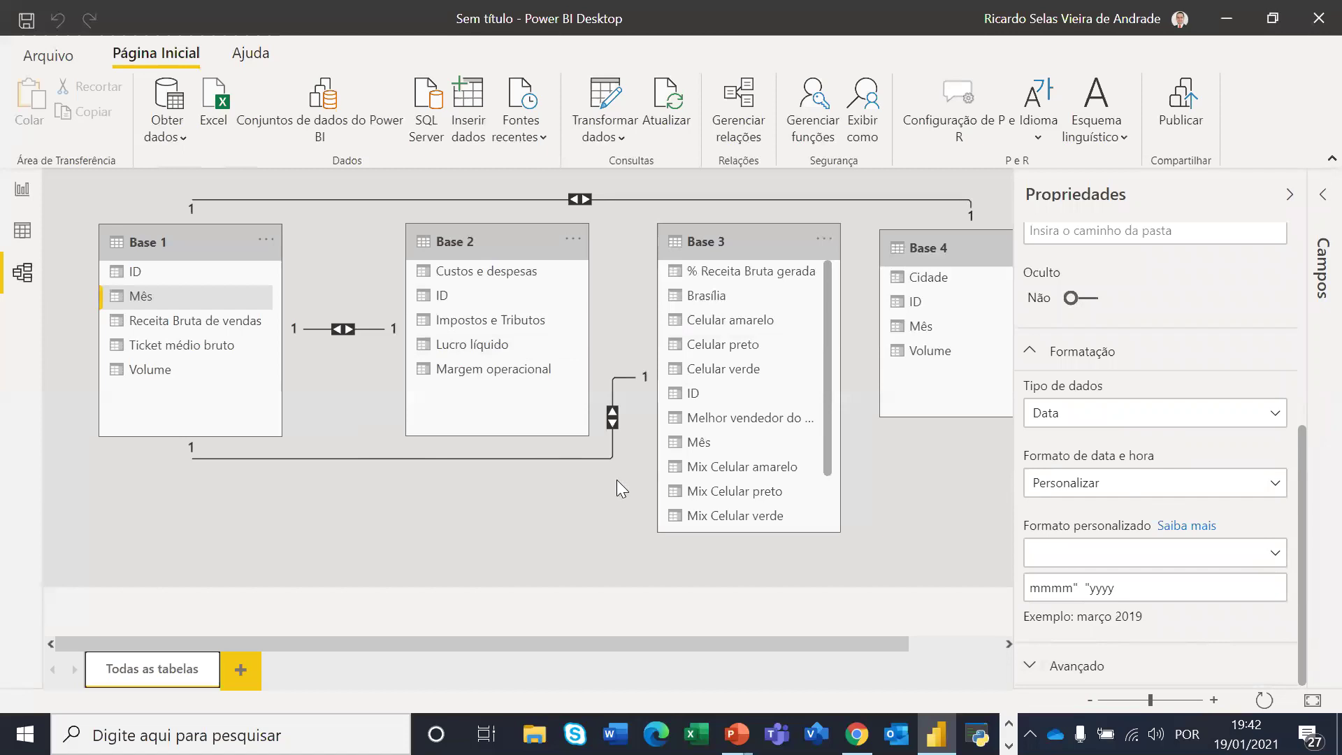
# Set the date format of Base 3's Mês field to "março de 2001 (mmmm" de "yyyy)"
pyautogui.click(699, 445)
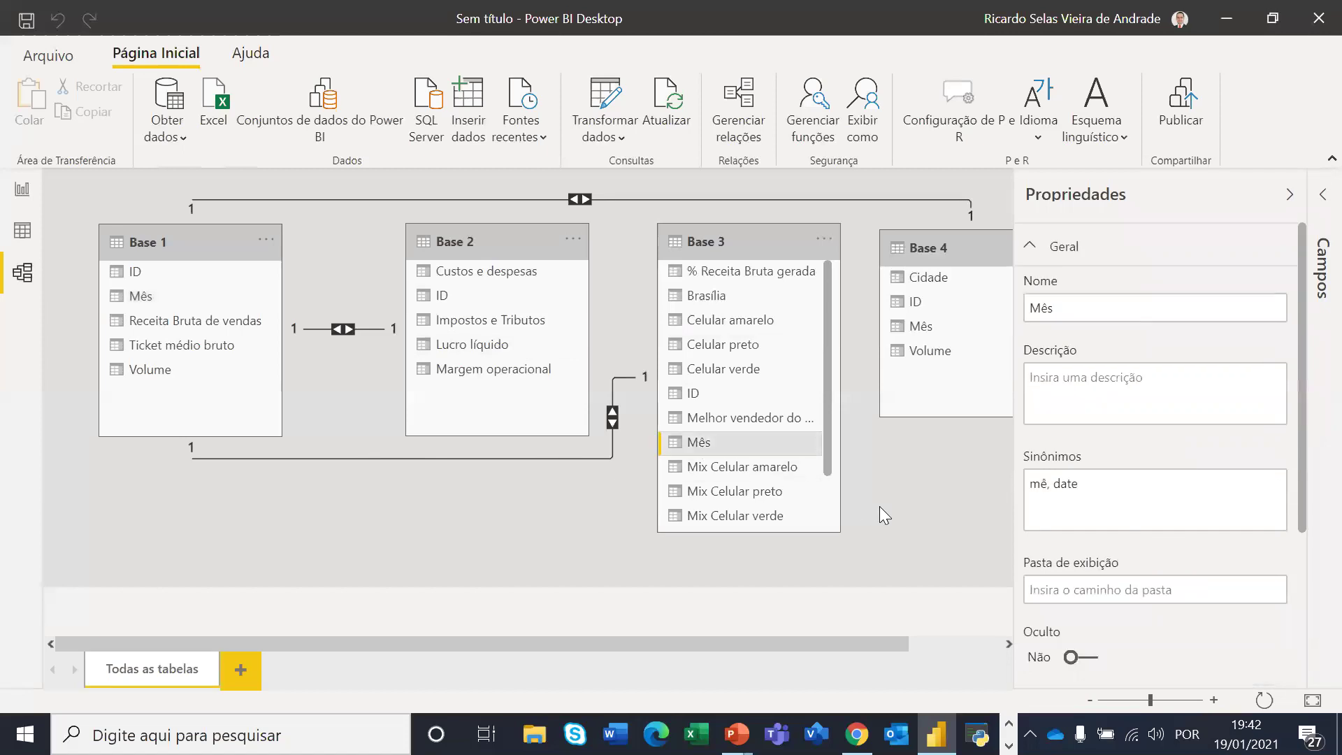
pyautogui.scroll(-3, 1158, 476)
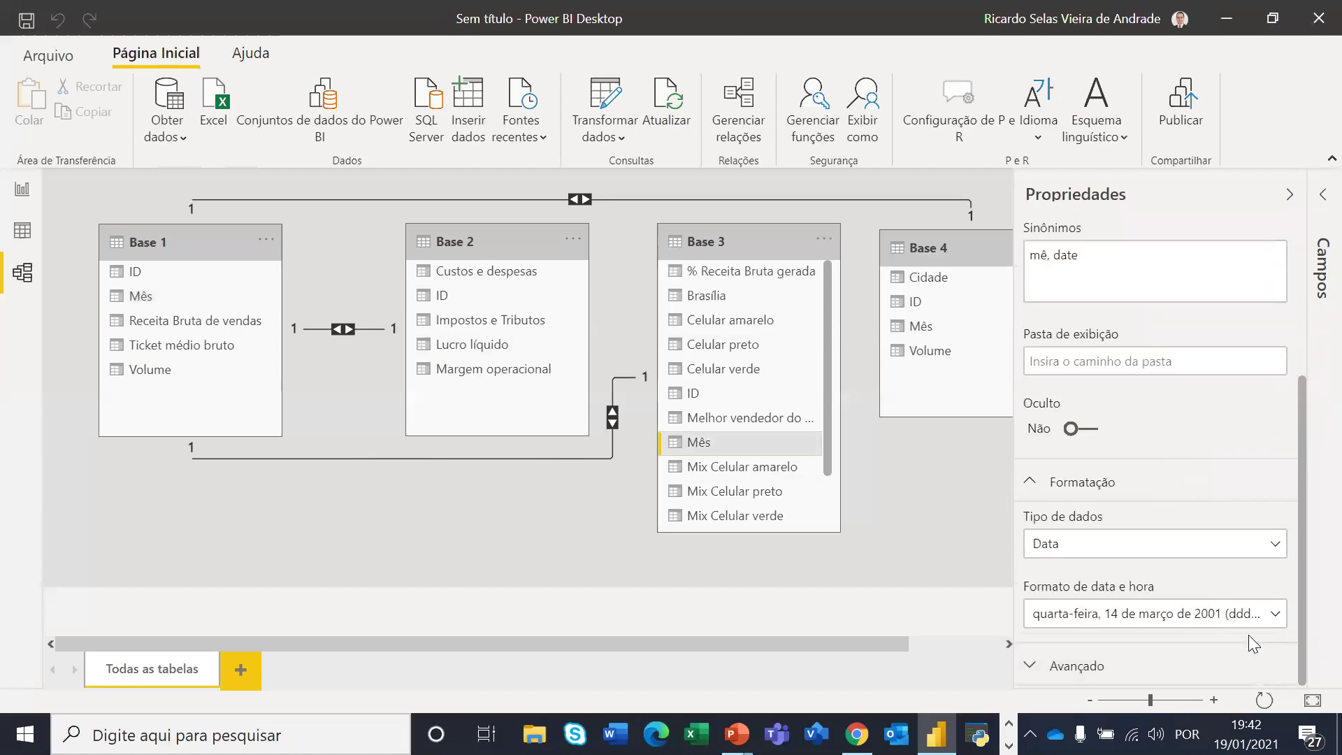
pyautogui.click(1275, 615)
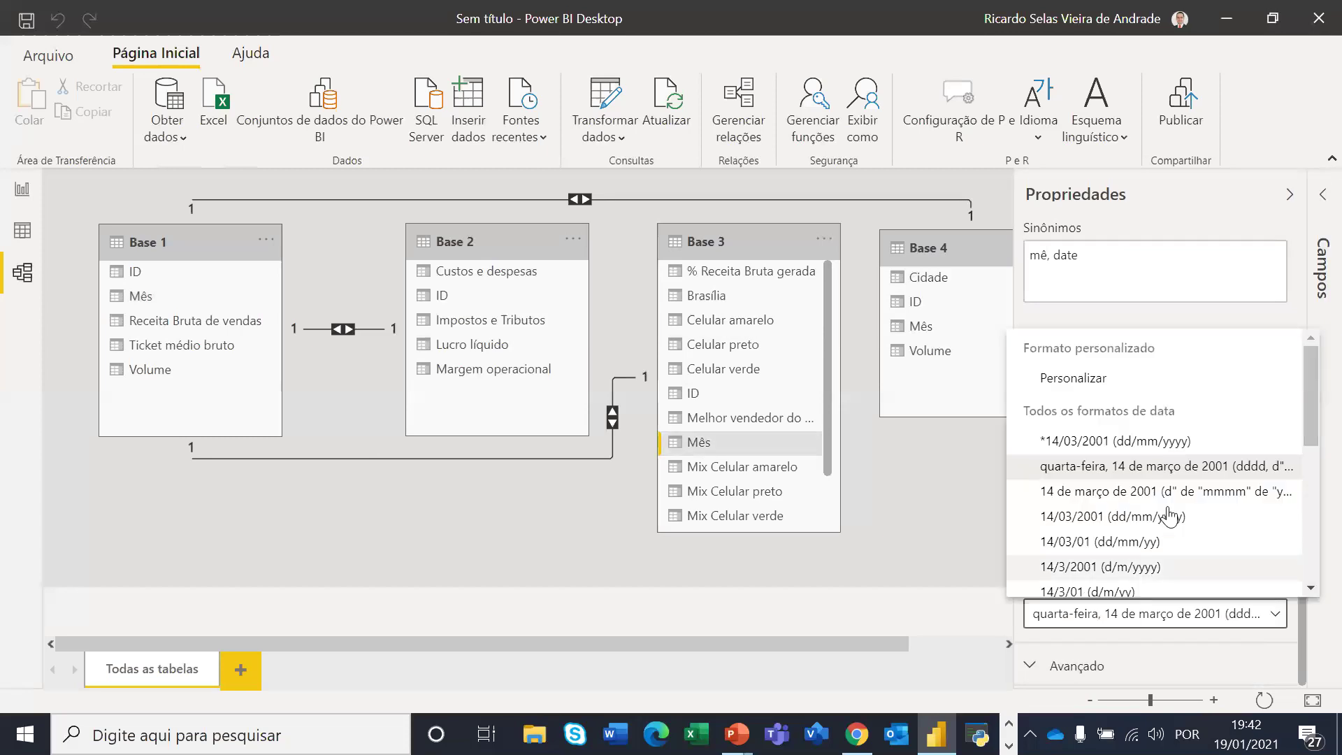
pyautogui.scroll(-3, 1166, 514)
pyautogui.scroll(-3, 1167, 516)
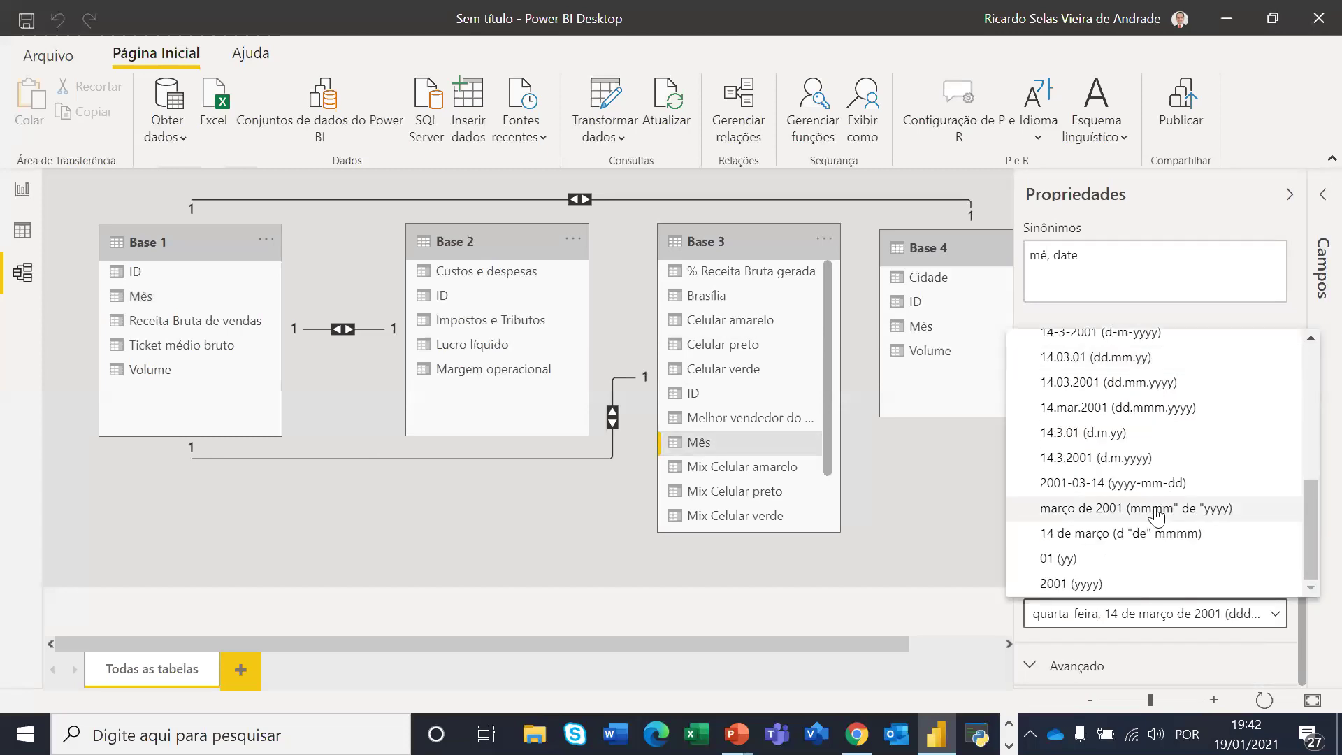
pyautogui.click(1131, 514)
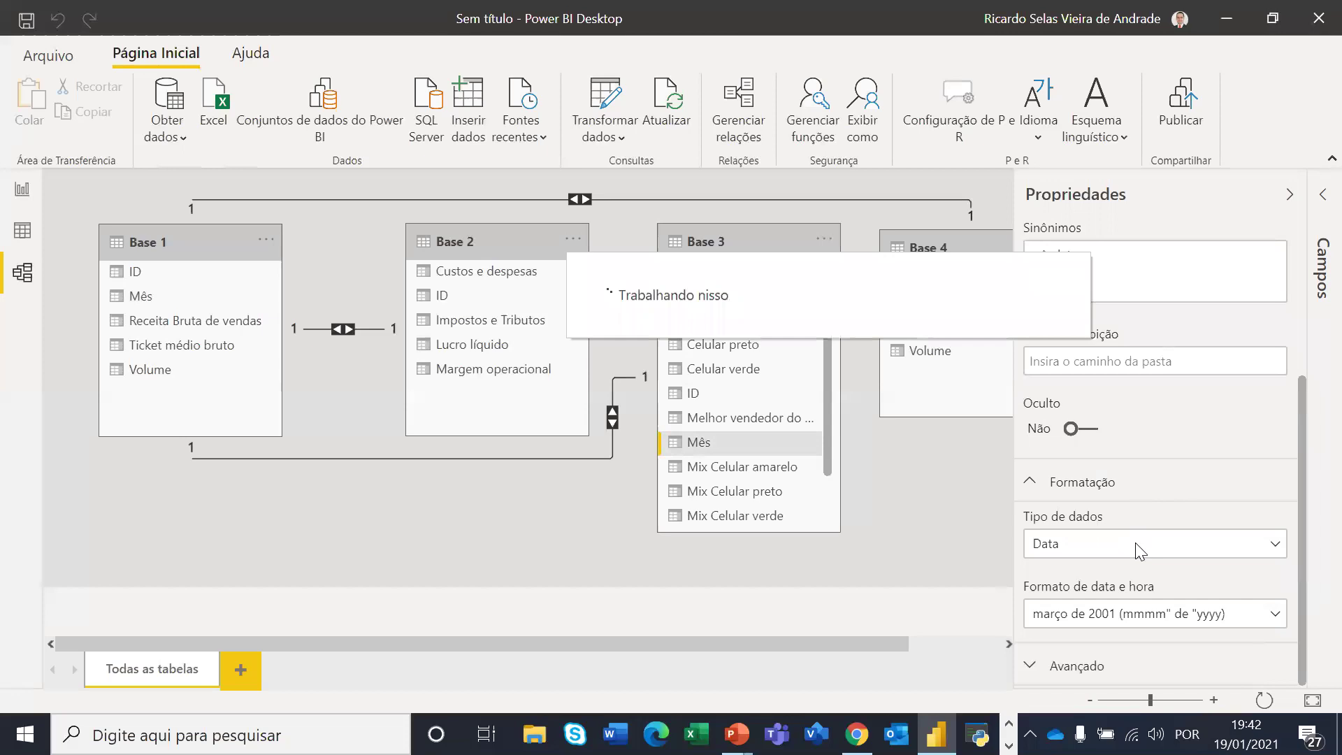
# Switch Base 3's Mês field to a custom date format and remove the word "de", leaving mmmm" "yyyy
pyautogui.click(1270, 615)
pyautogui.scroll(5, 1126, 323)
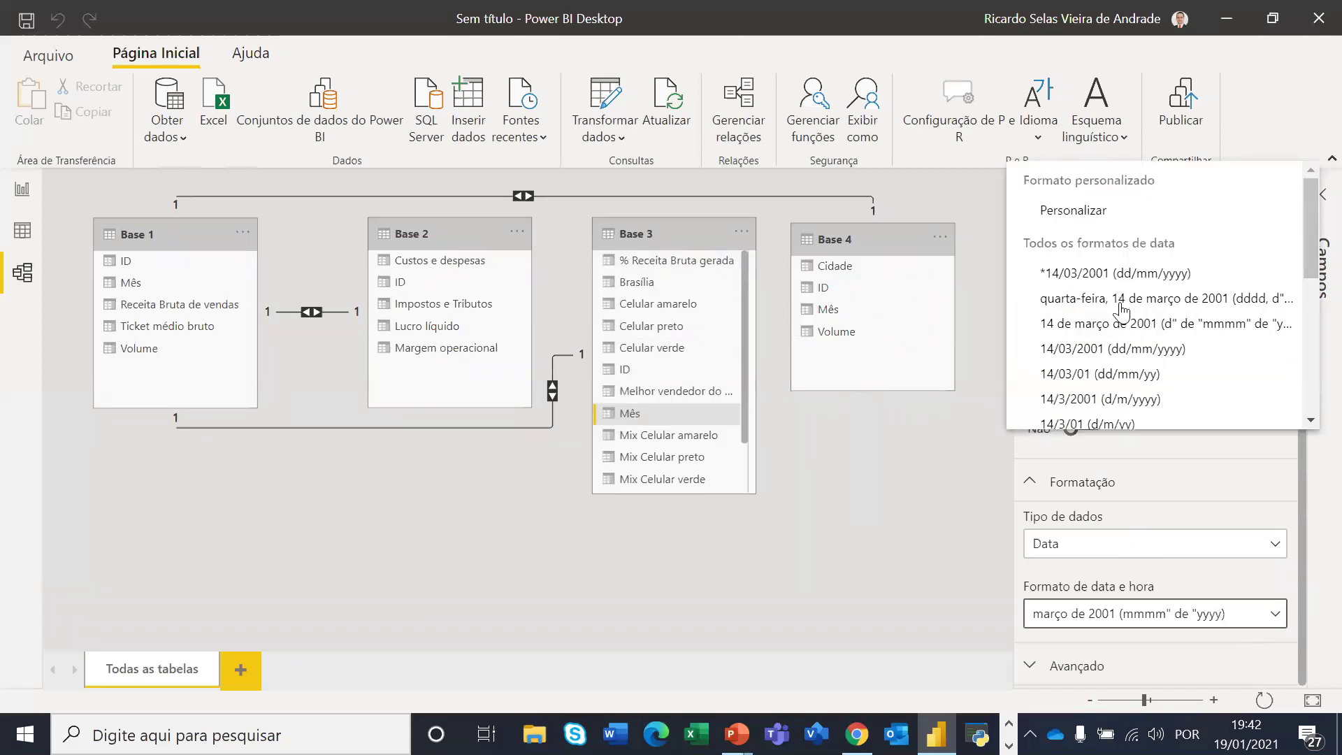
pyautogui.click(1091, 213)
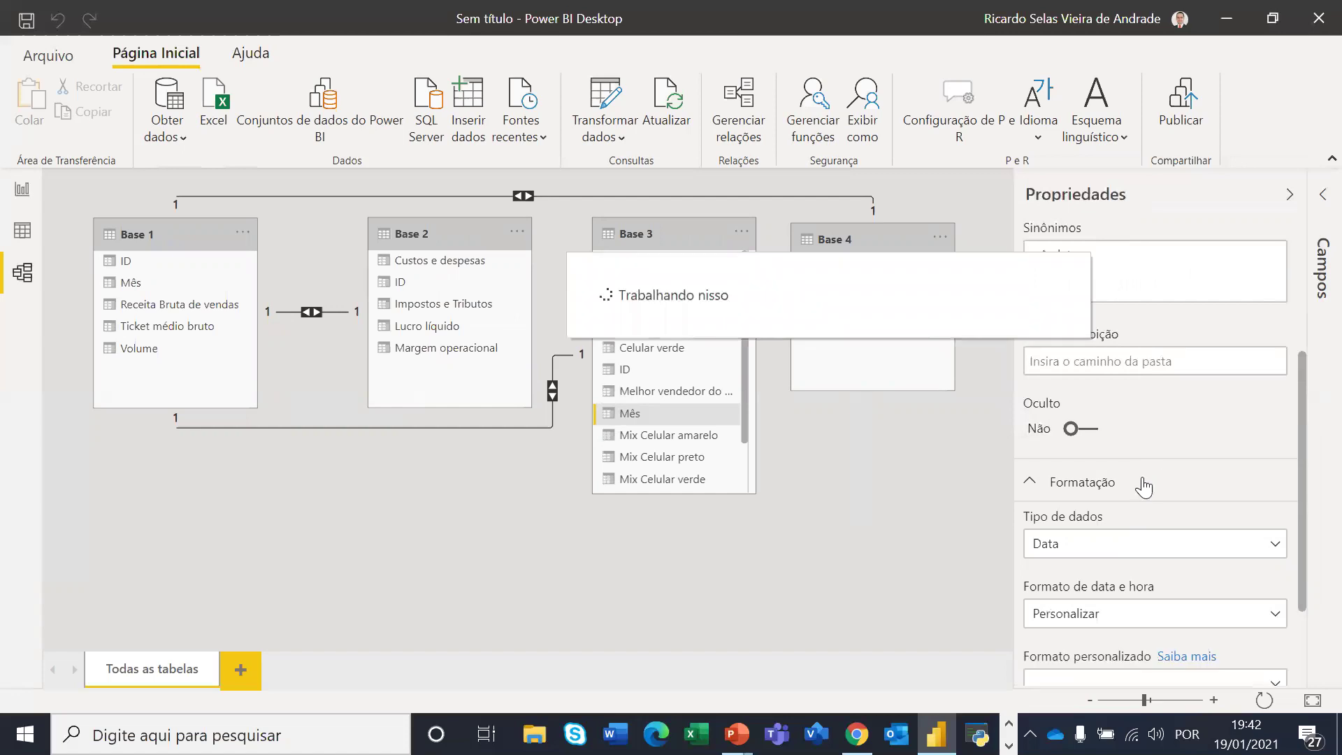
pyautogui.scroll(-3, 1142, 477)
pyautogui.click(1093, 590)
pyautogui.press('Delete')
pyautogui.press('Delete')
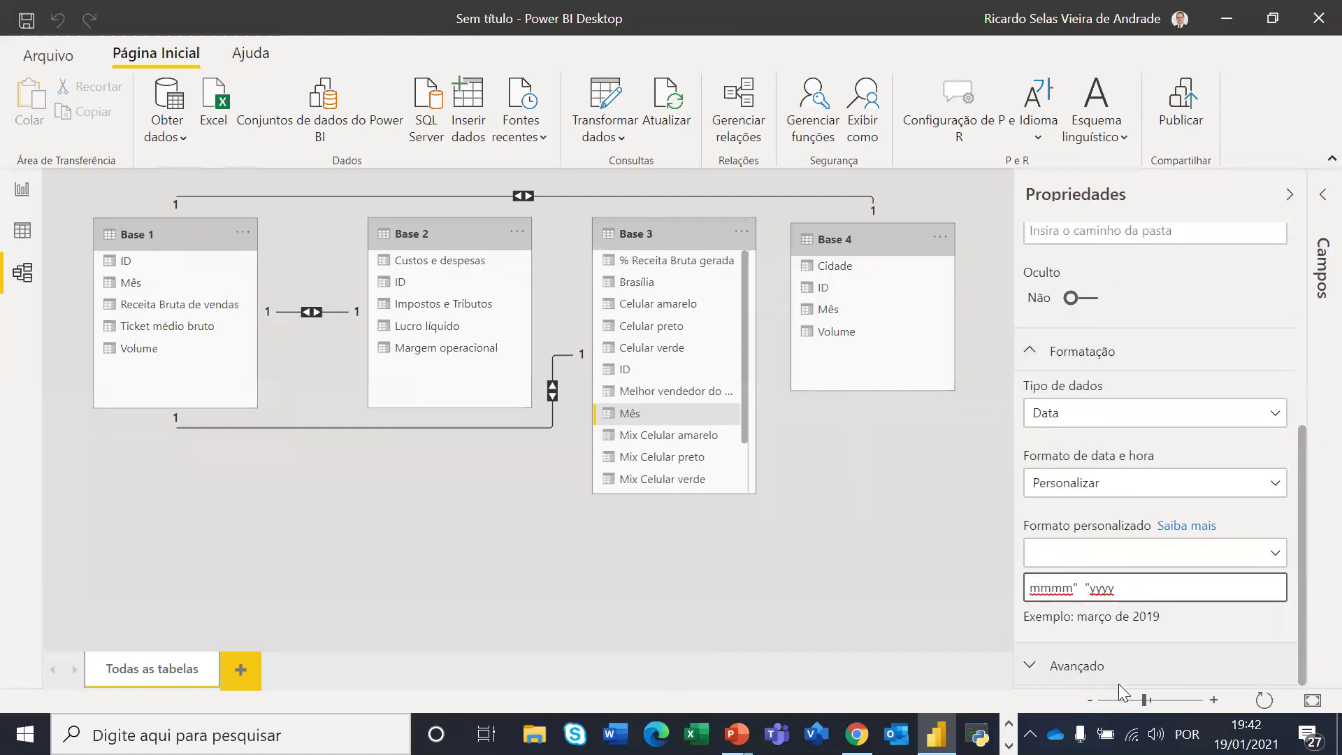
pyautogui.press('Return')
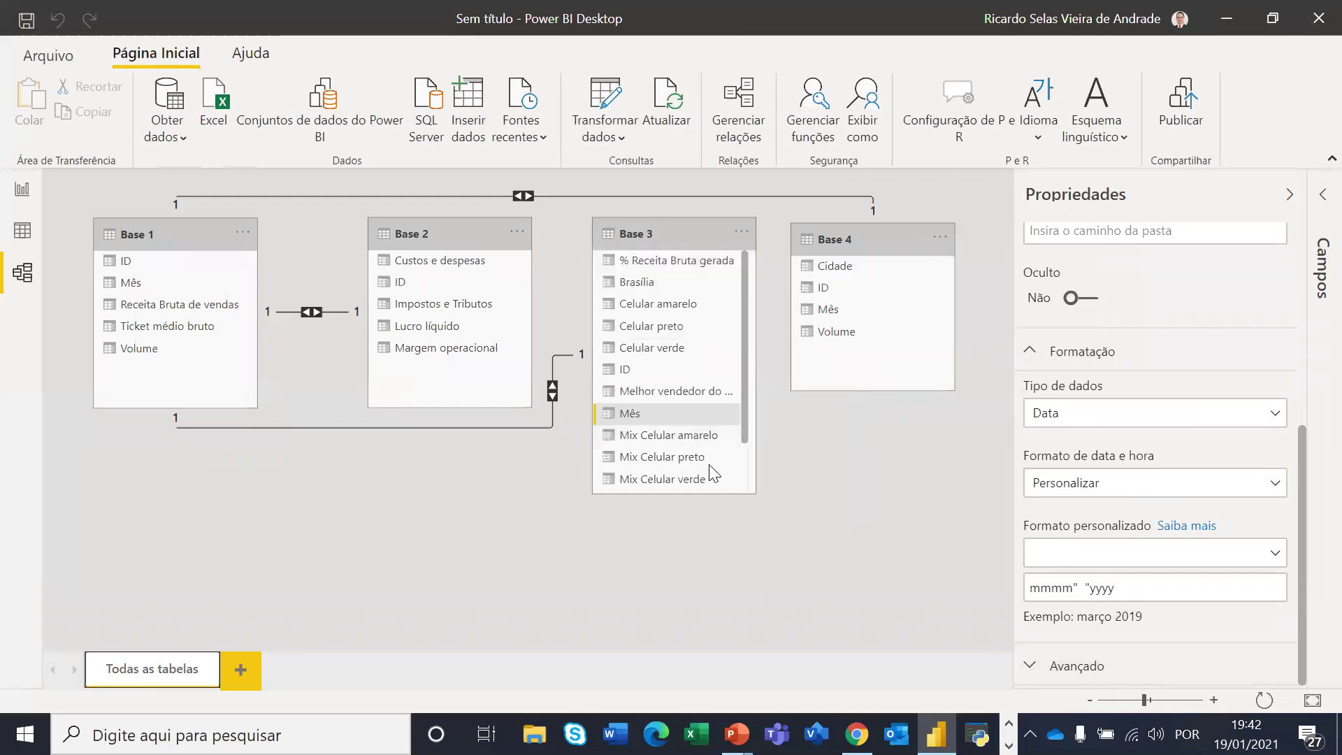
# Set the date format of Base 4's Mês field to "março de 2001 (mmmm" de "yyyy)"
pyautogui.click(833, 310)
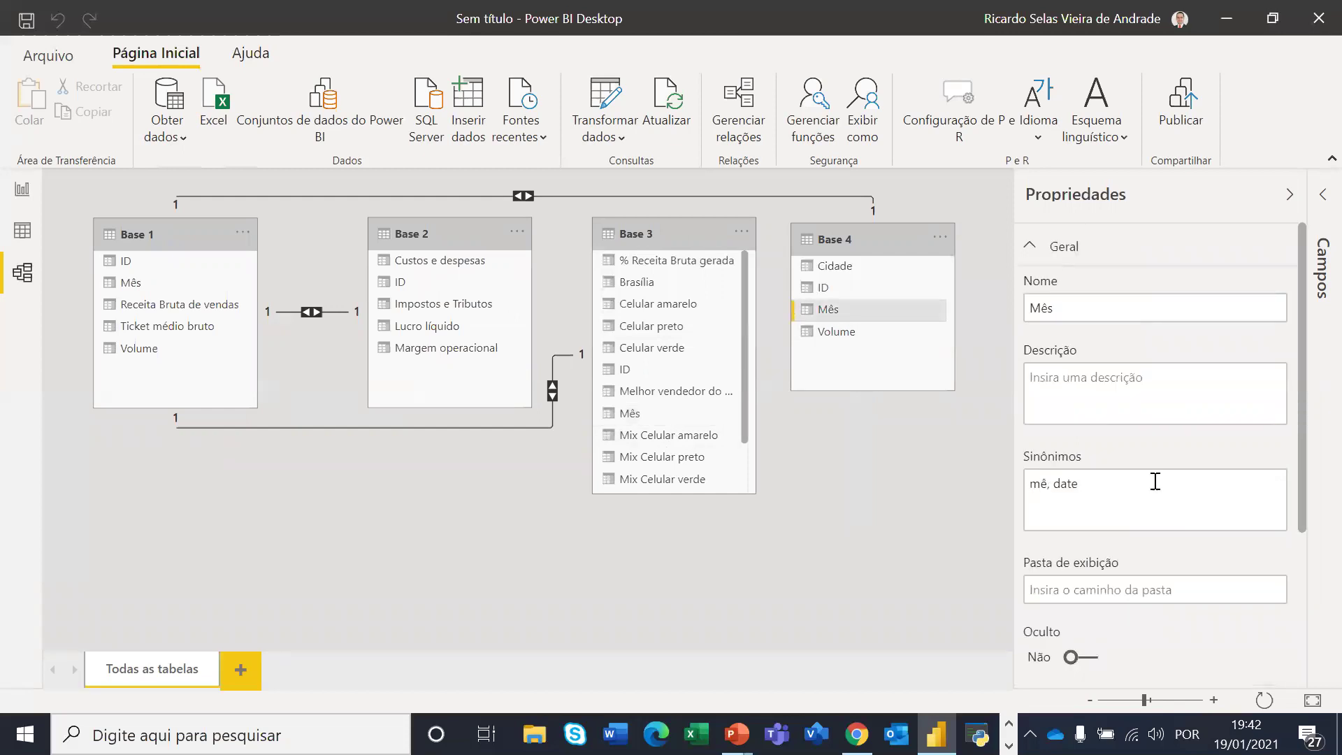
pyautogui.scroll(-3, 1154, 479)
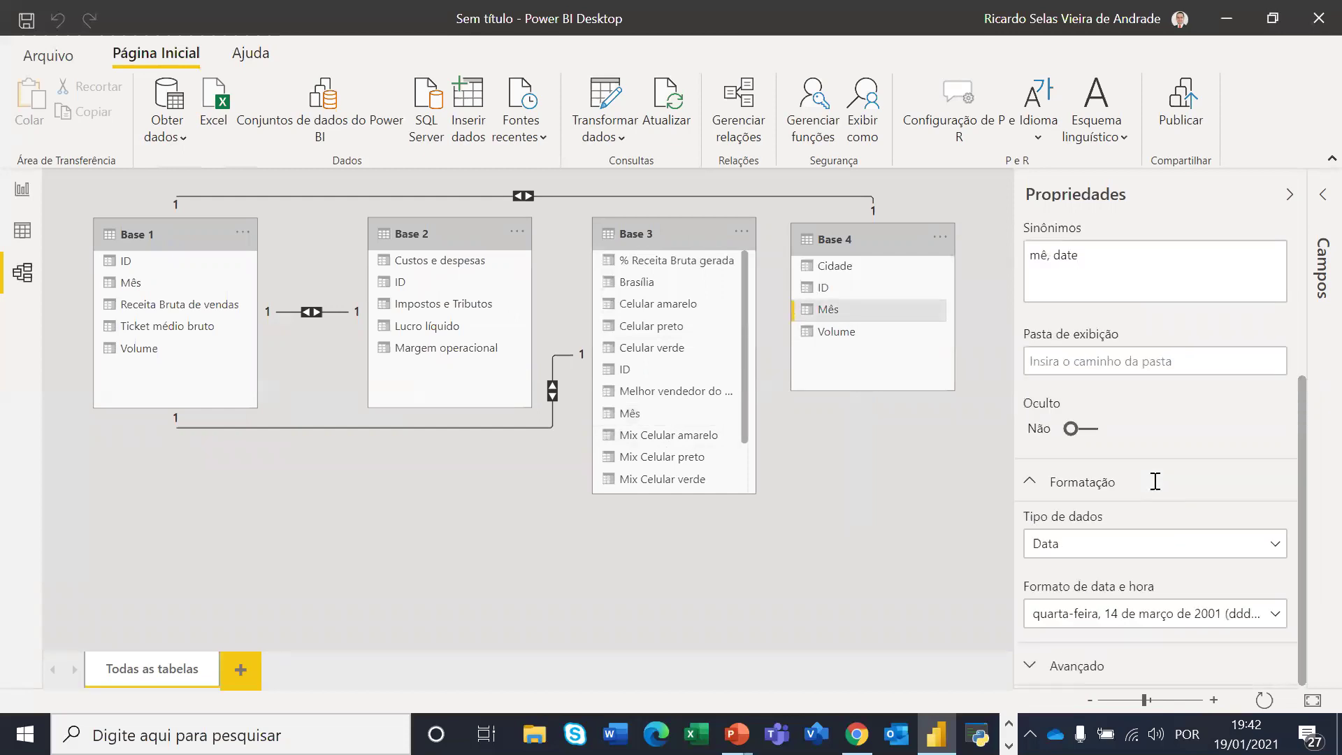
pyautogui.click(1269, 623)
pyautogui.scroll(-5, 1168, 535)
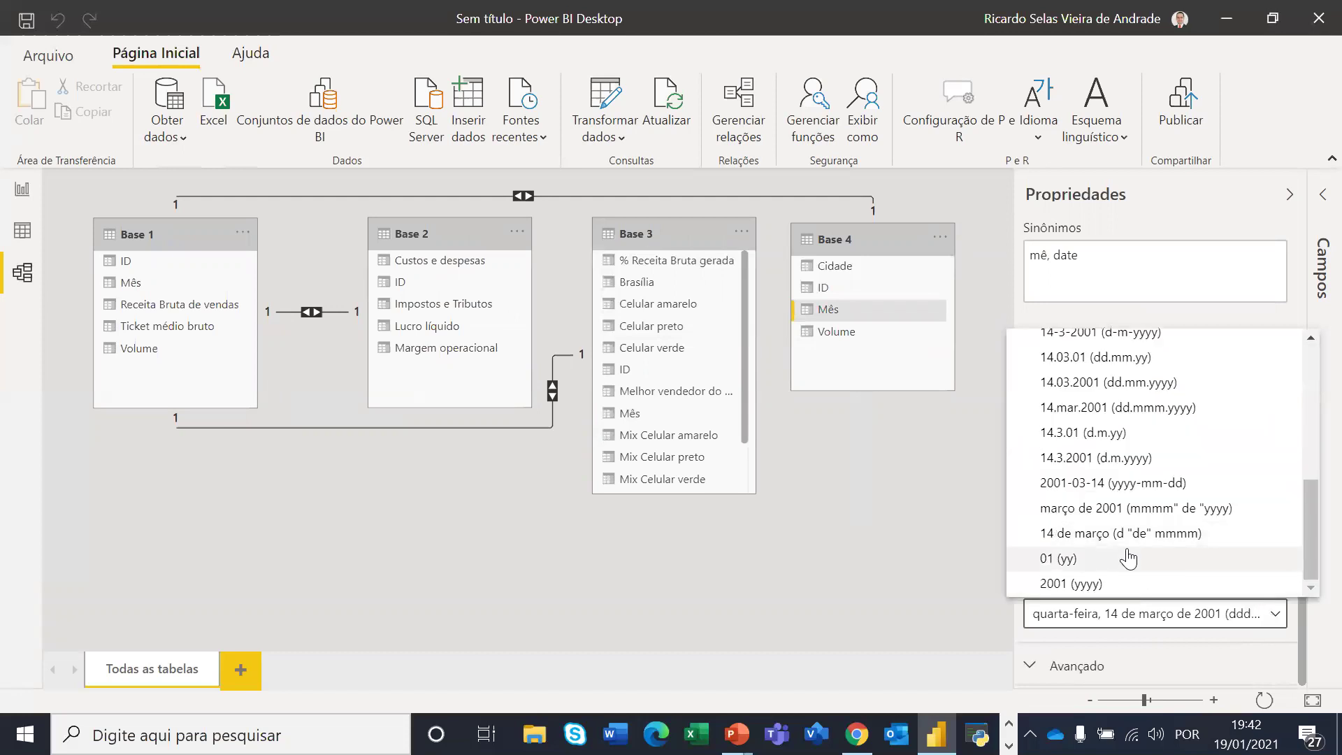
pyautogui.click(1108, 514)
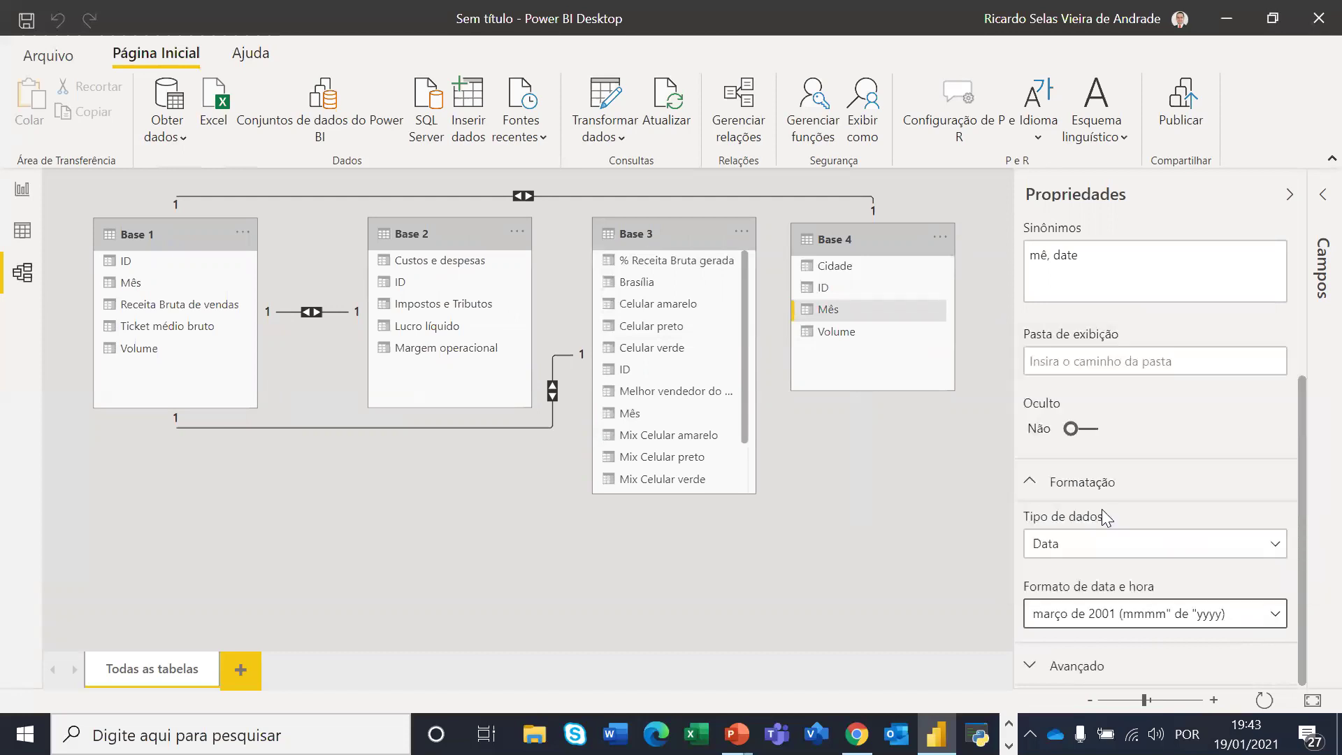
# Switch Base 4's Mês field to a custom date format and remove the word "de", leaving mmmm" "yyyy
pyautogui.click(1267, 617)
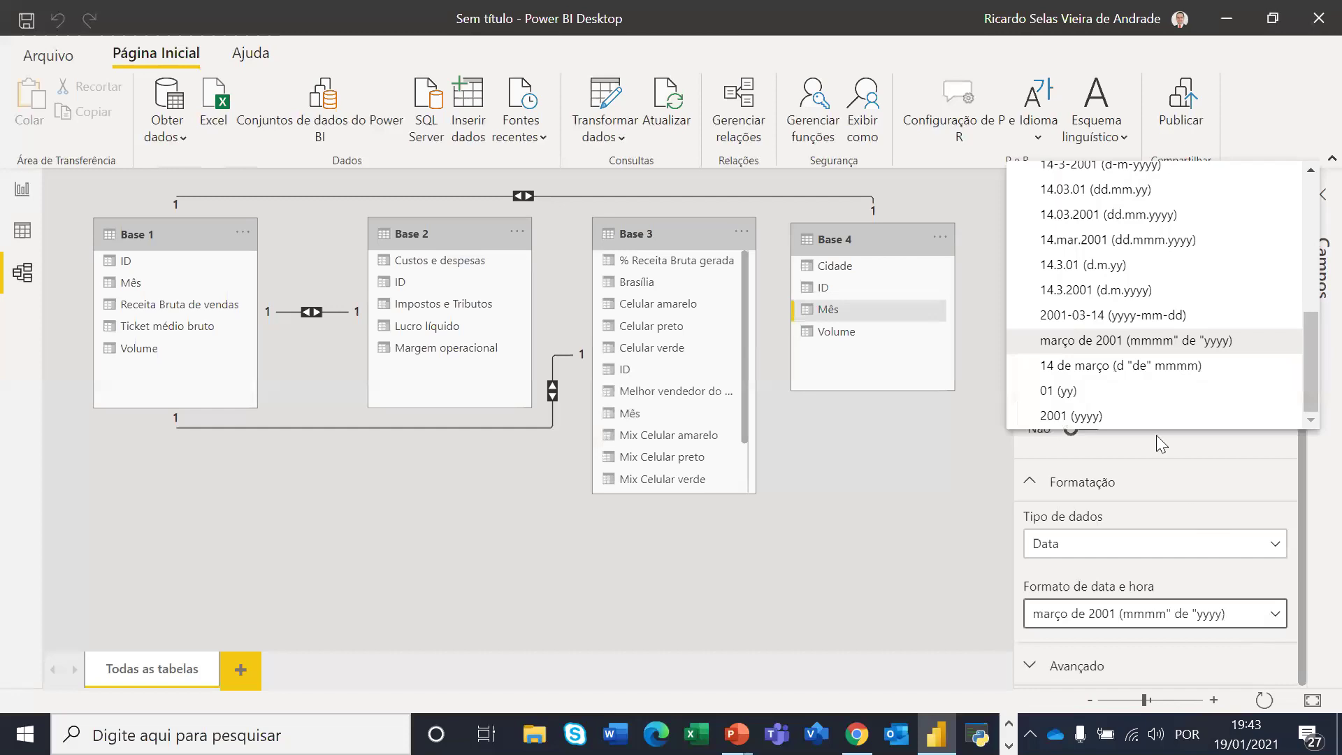
pyautogui.scroll(5, 1153, 392)
pyautogui.click(1095, 208)
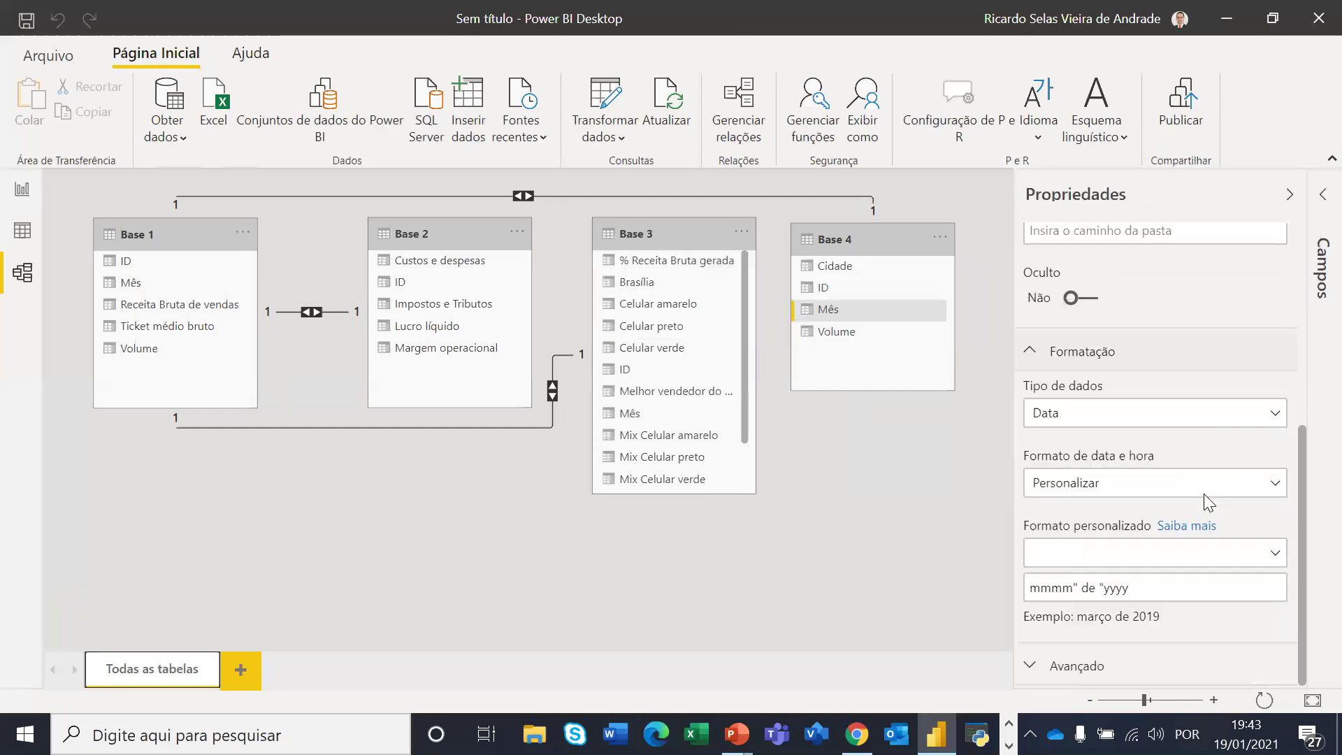
pyautogui.click(1081, 588)
pyautogui.press('Delete')
pyautogui.press('Delete')
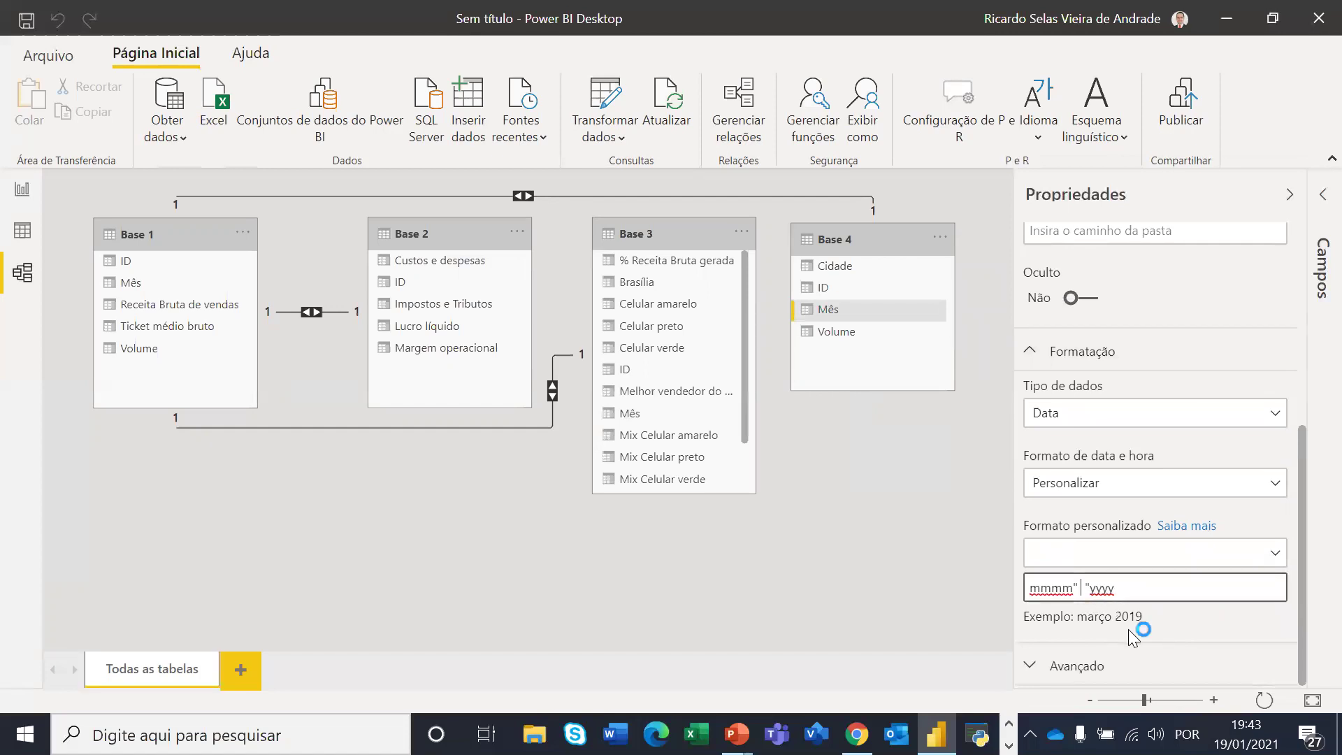
pyautogui.press('Return')
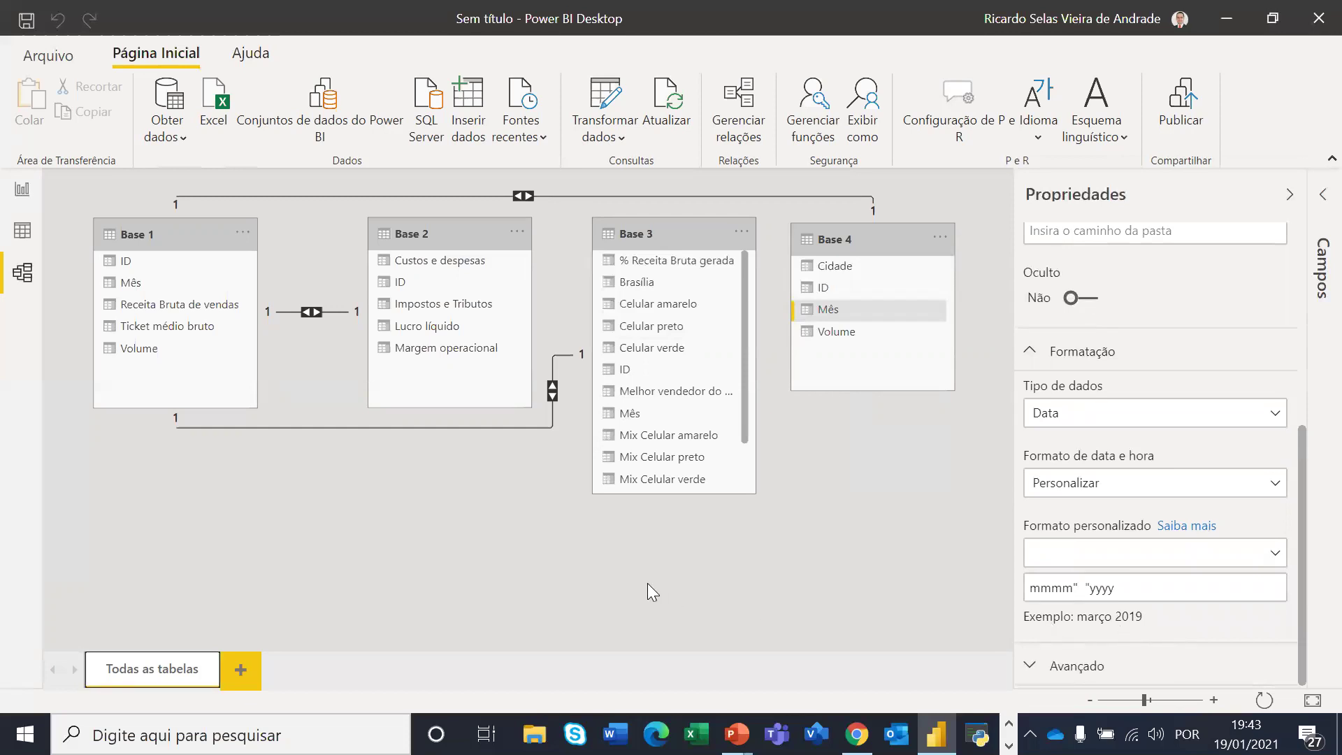
# Check the data of Base 1 to Base 4 in the data view, including the Mês formatting, ending on Base 1
pyautogui.click(24, 230)
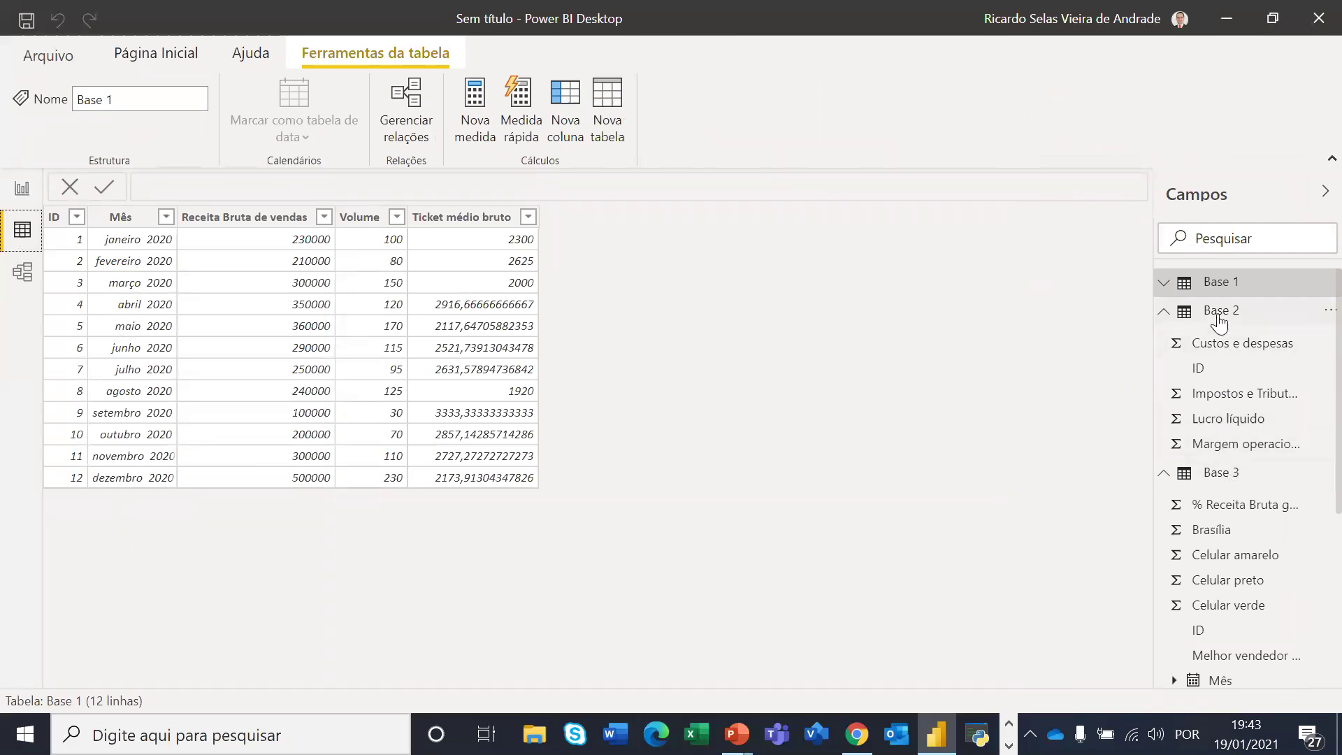
pyautogui.click(1218, 318)
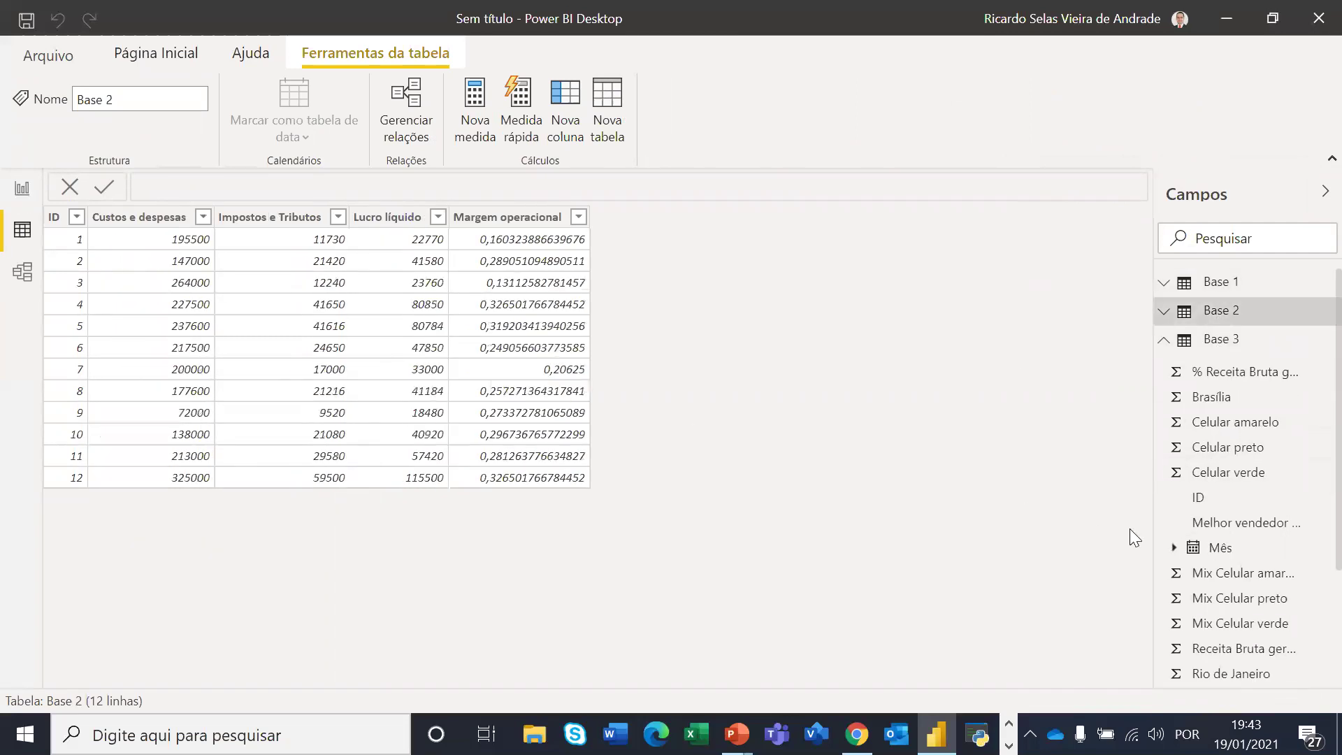
pyautogui.scroll(-3, 1222, 440)
pyautogui.scroll(3, 1231, 430)
pyautogui.click(1233, 343)
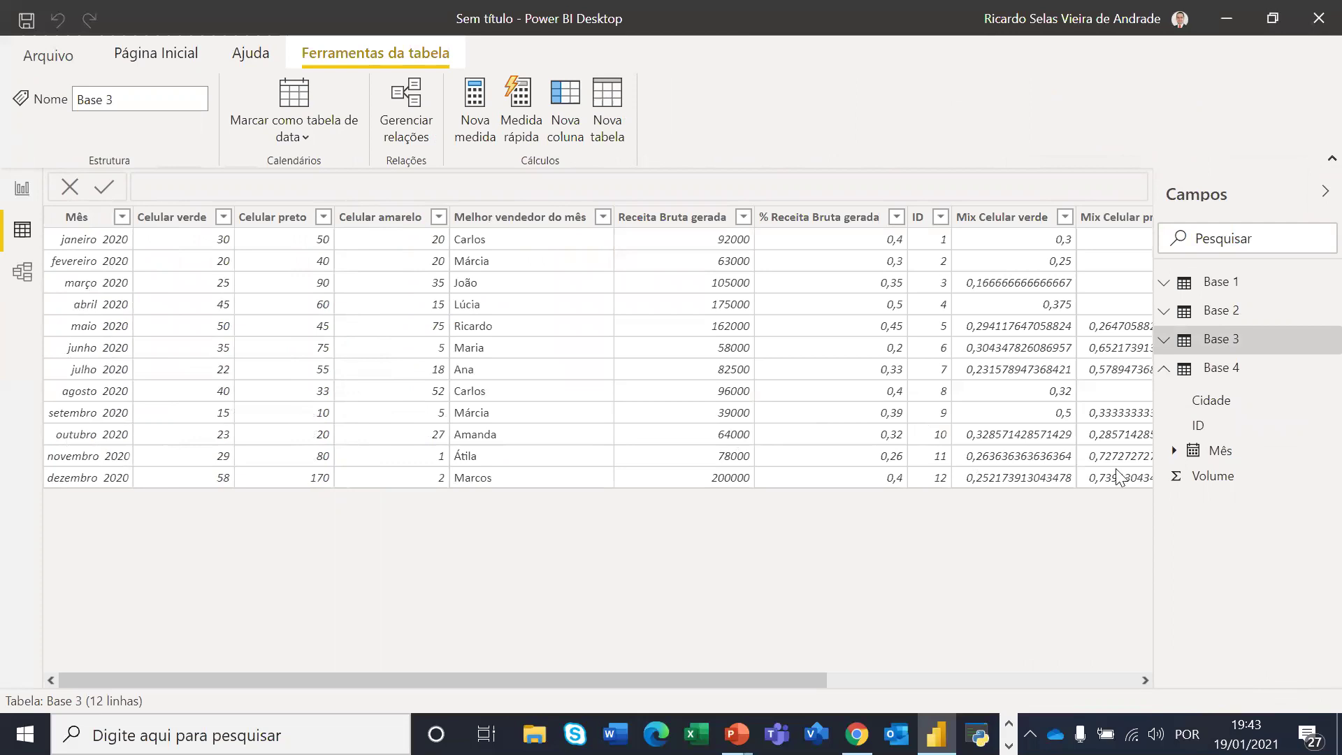
pyautogui.click(1220, 372)
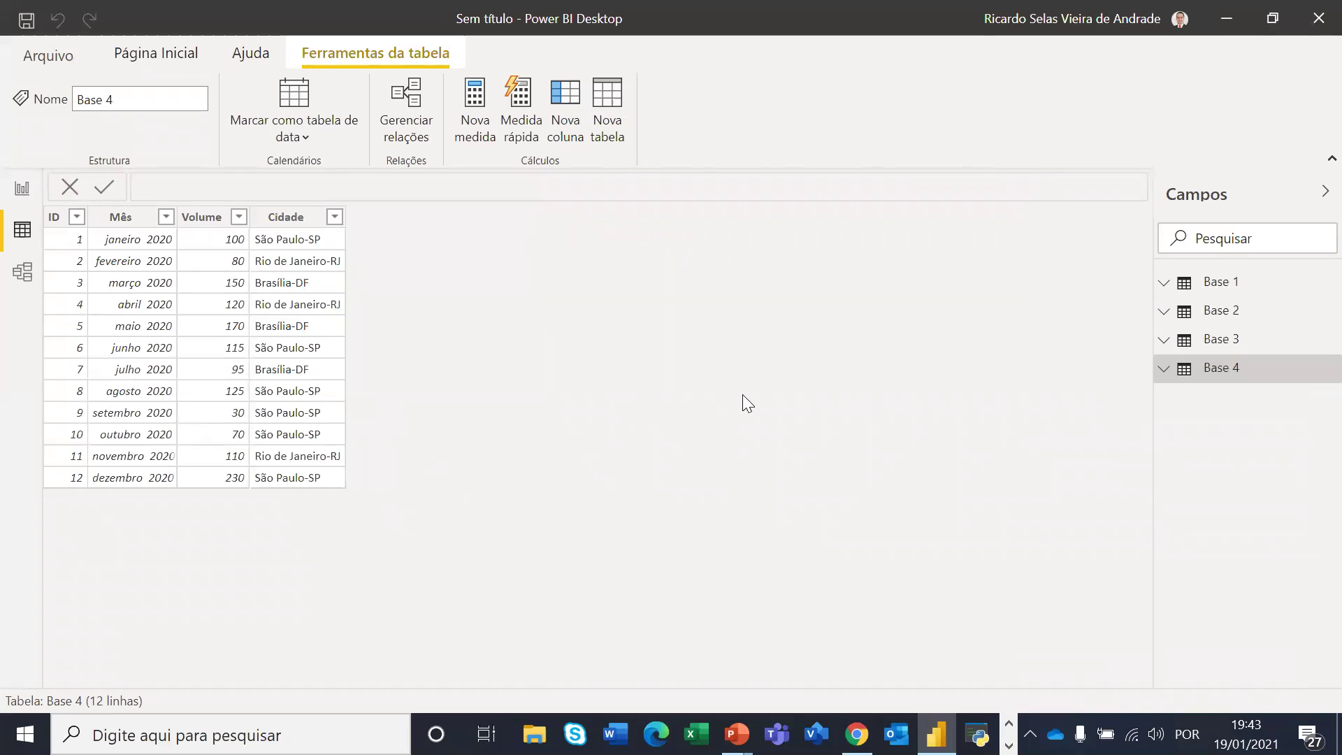
pyautogui.click(1213, 285)
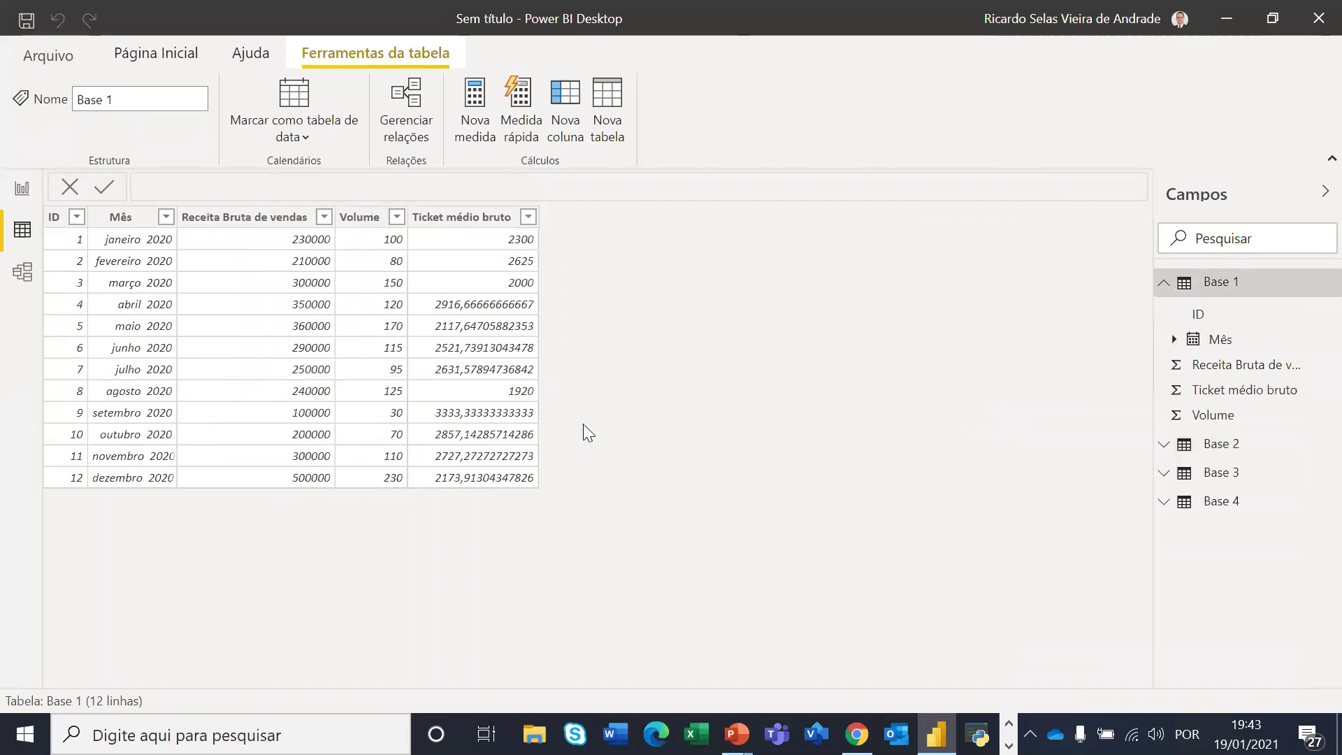
# Format Base 1's Ticket médio bruto column as "R$ Português (Brasil)" currency with a thousands separator and 2 decimal places
pyautogui.click(478, 224)
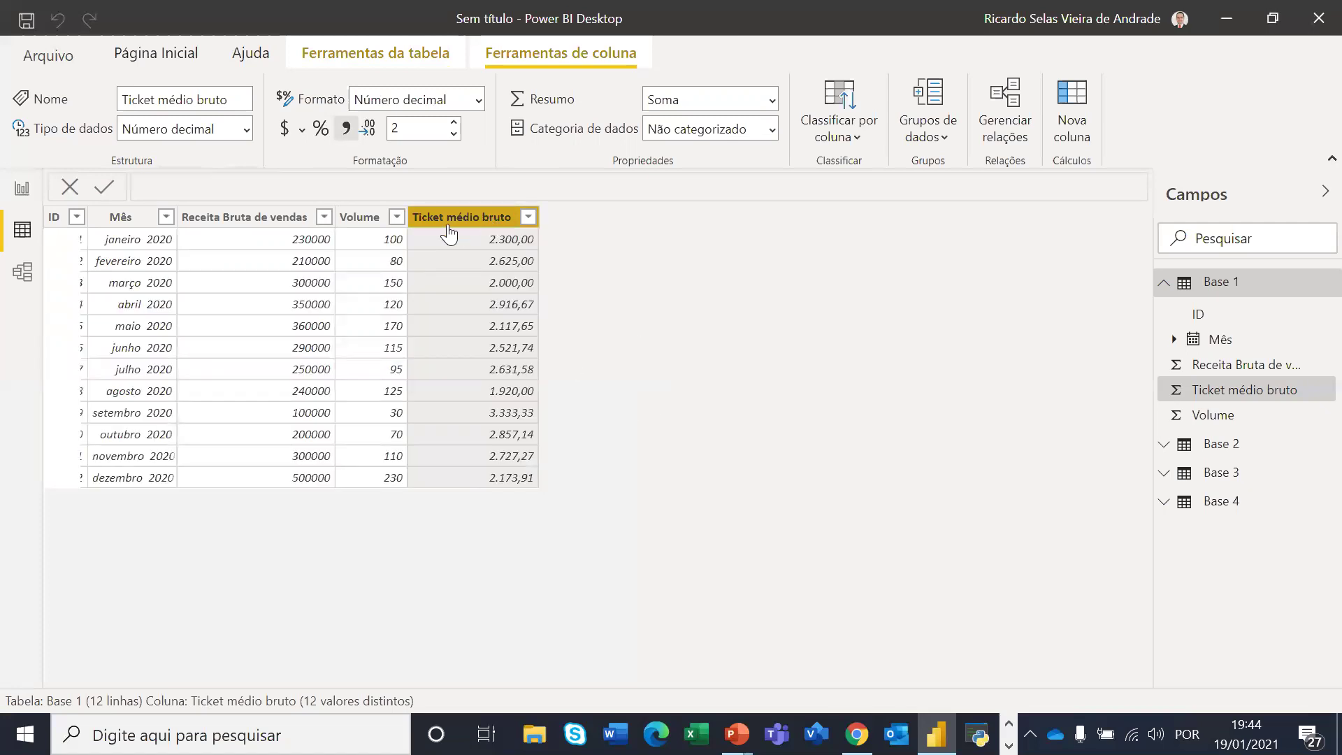
pyautogui.click(303, 130)
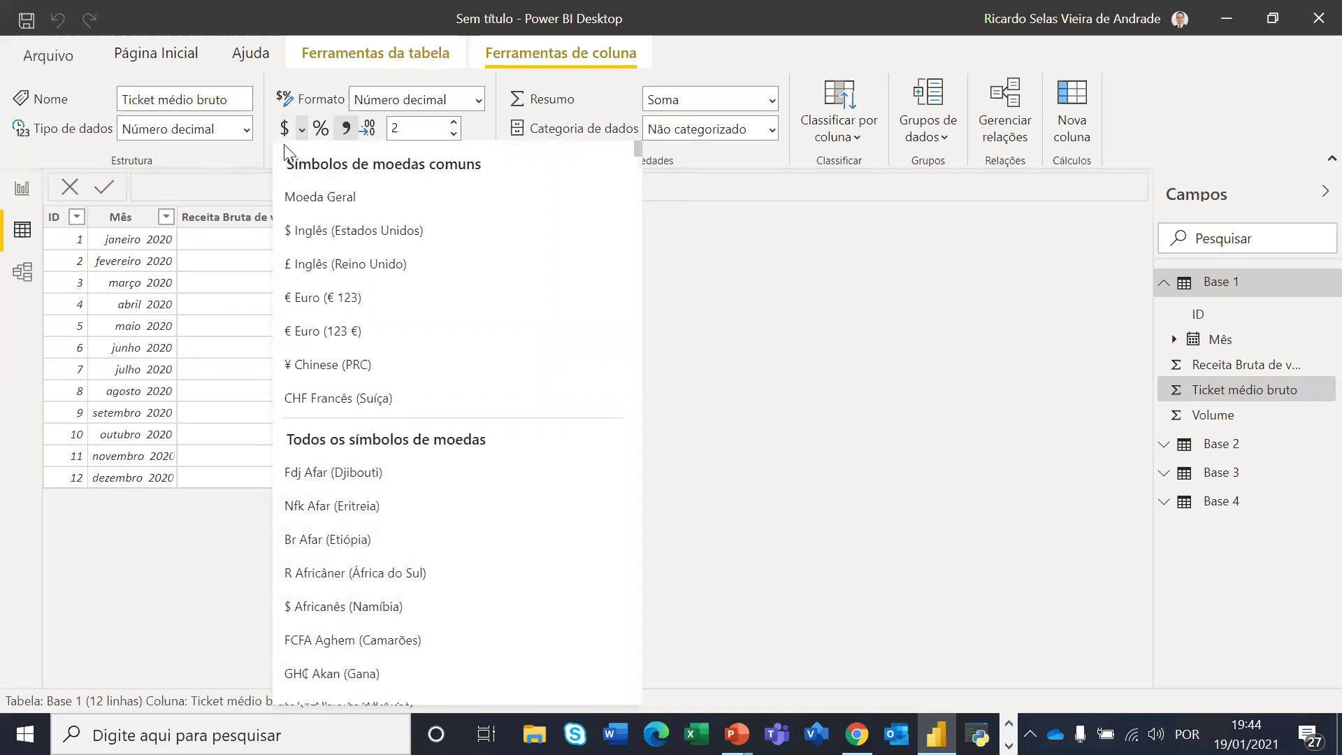
pyautogui.moveTo(637, 149); pyautogui.dragTo(609, 572)
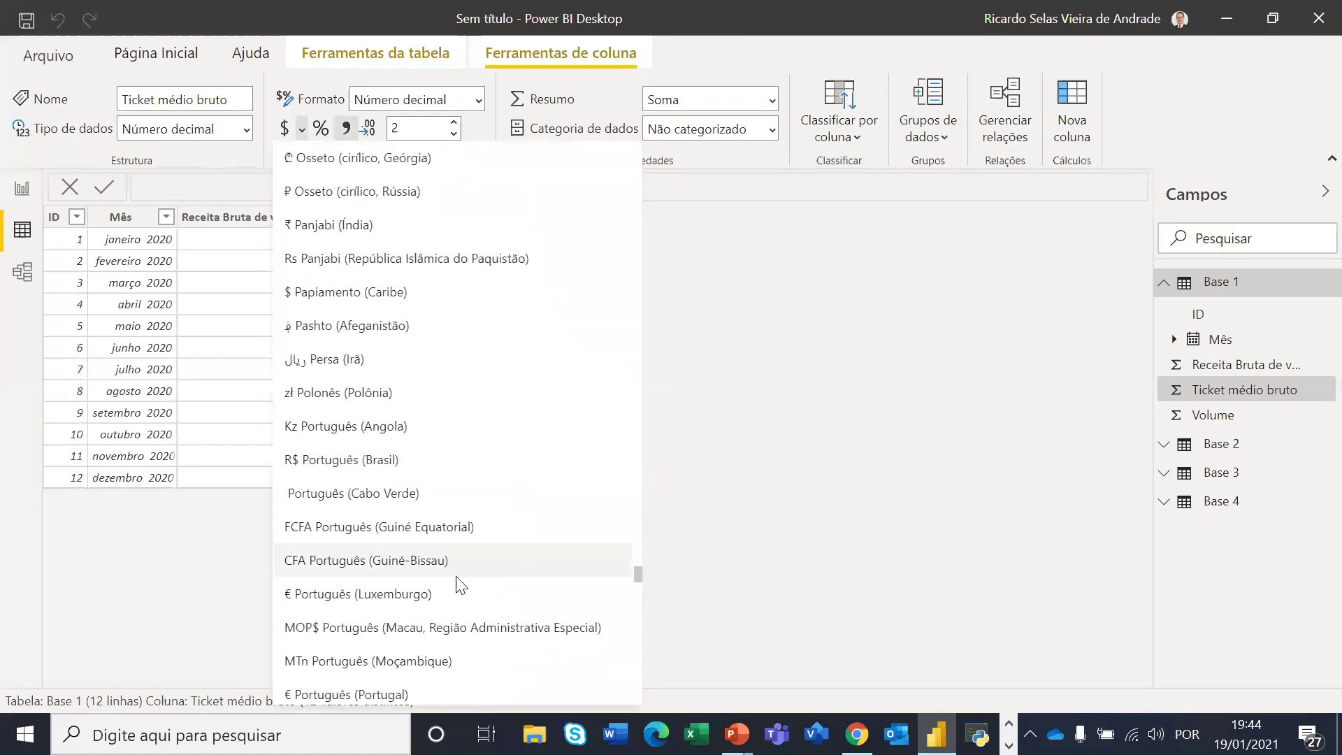
pyautogui.click(348, 462)
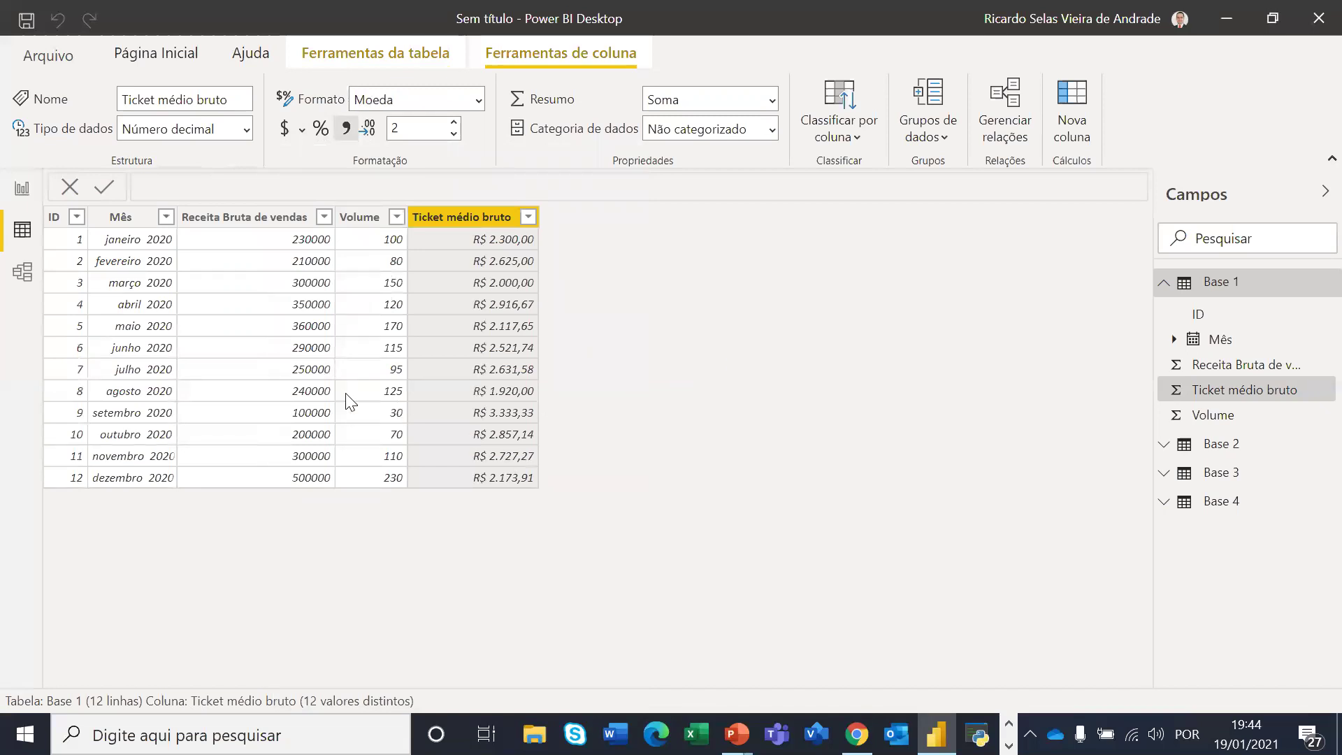
# Format Base 1's Receita Bruta de vendas column as "R$ Português (Brasil)" currency with a thousands separator and 2 decimal places
pyautogui.click(249, 222)
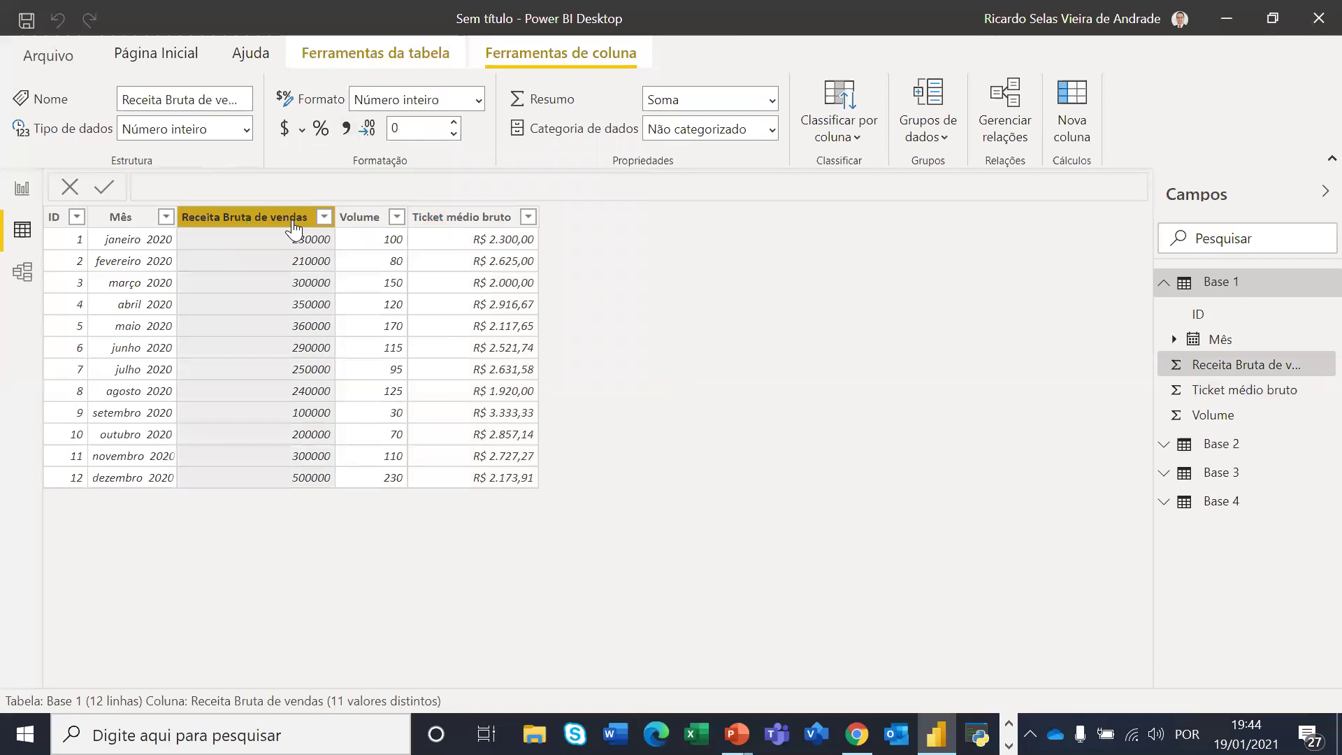
pyautogui.click(346, 127)
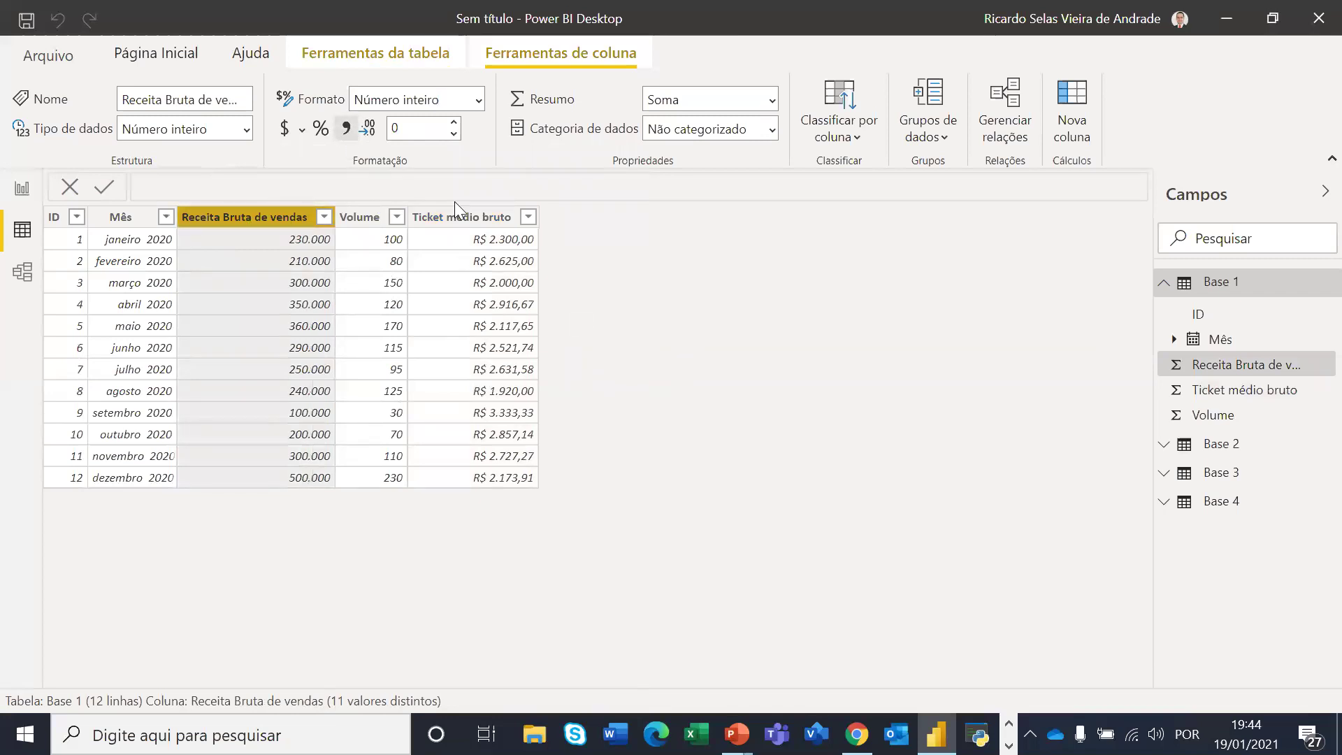
pyautogui.click(454, 122)
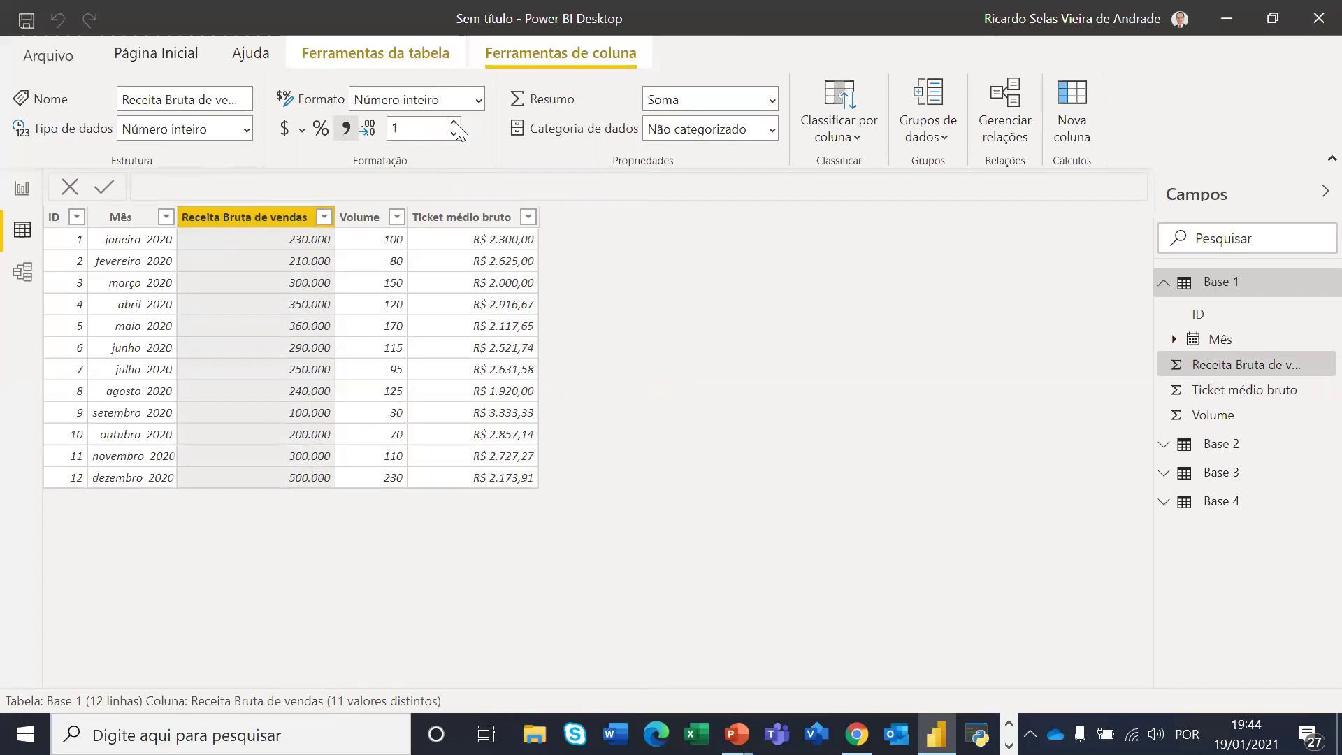
pyautogui.click(455, 123)
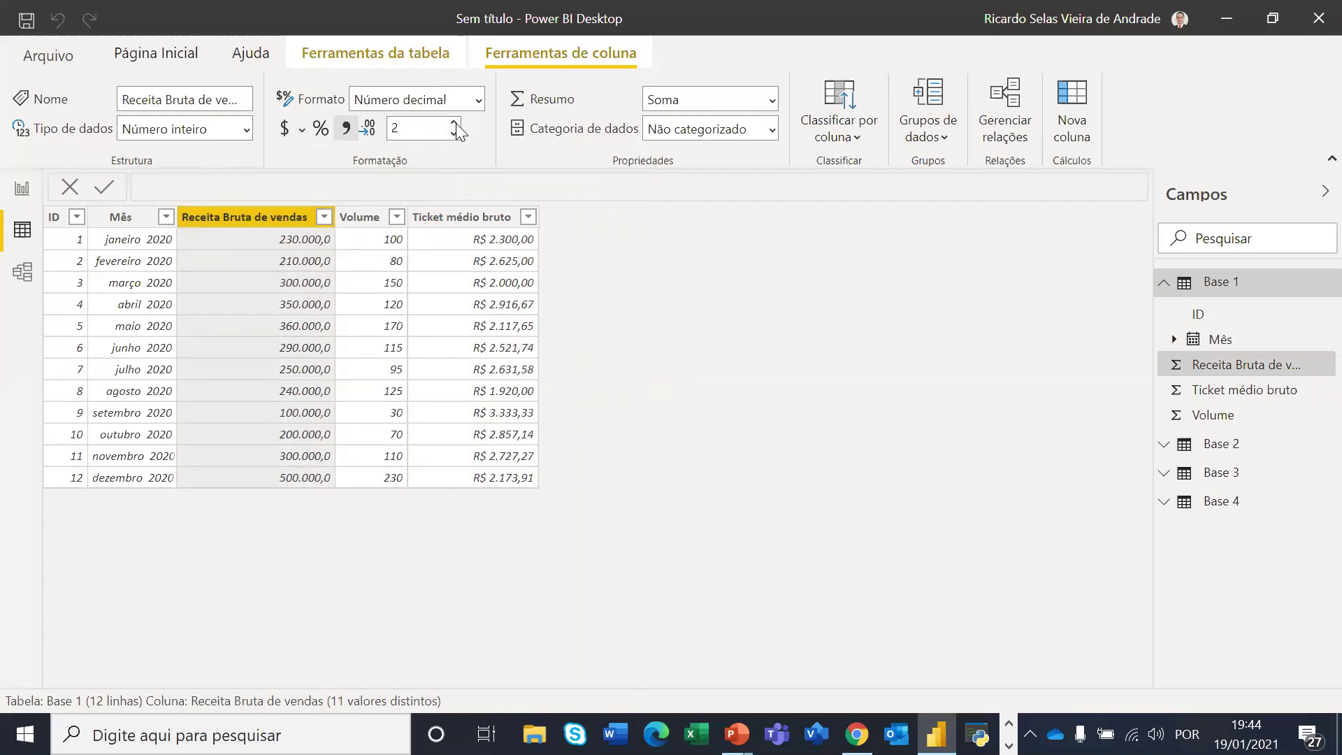
pyautogui.click(302, 130)
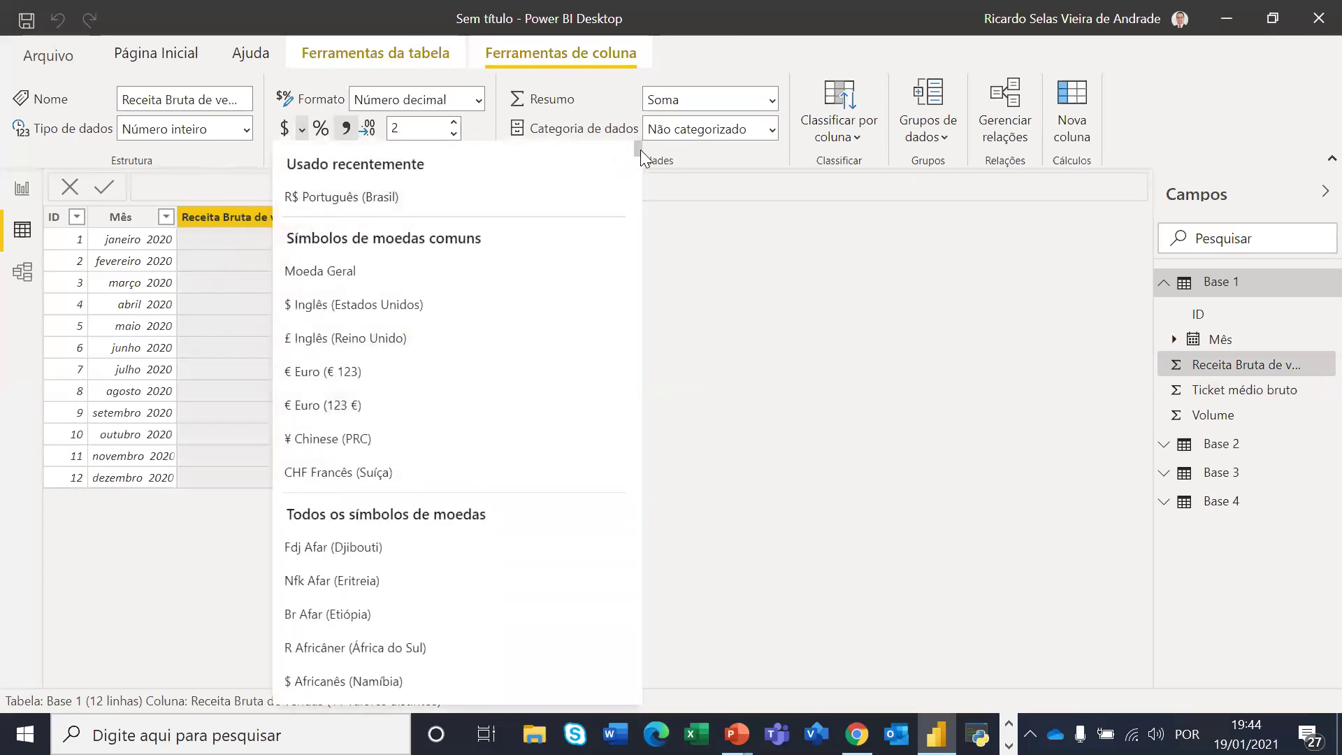
pyautogui.moveTo(643, 253); pyautogui.dragTo(635, 574)
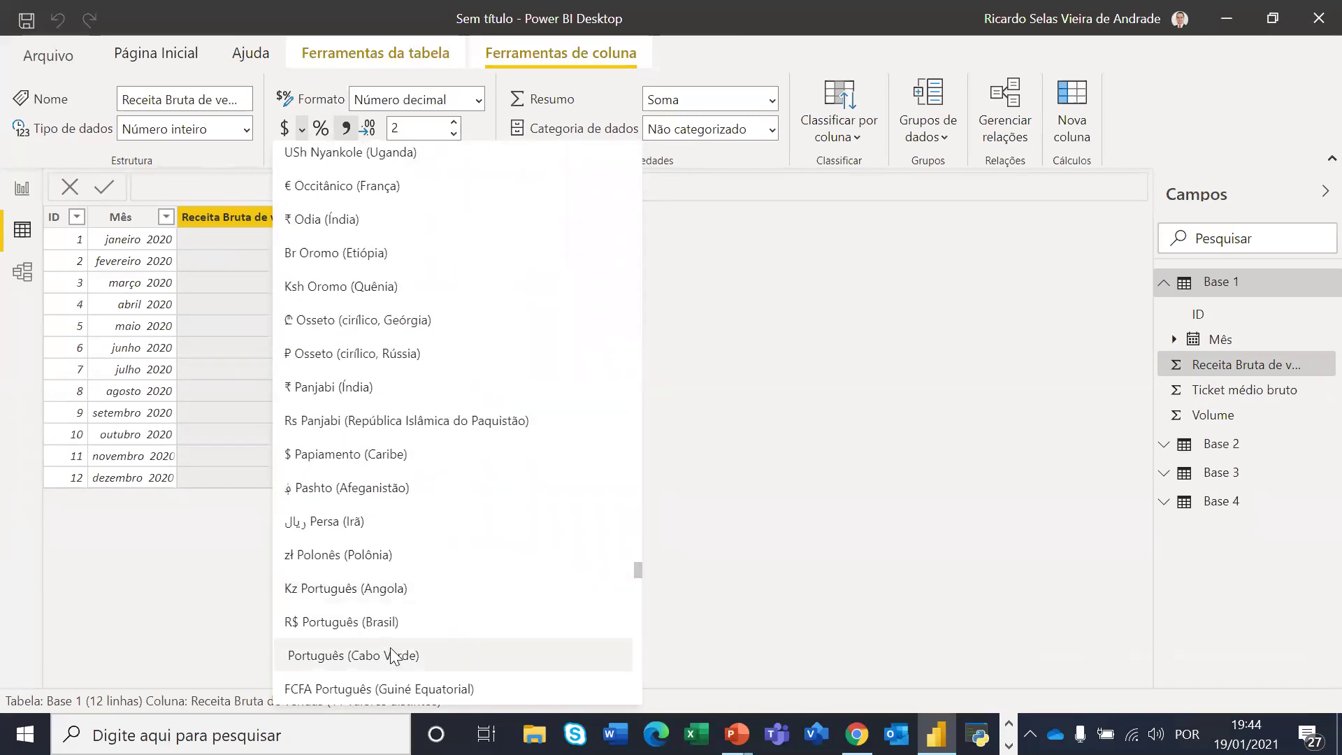
pyautogui.click(381, 629)
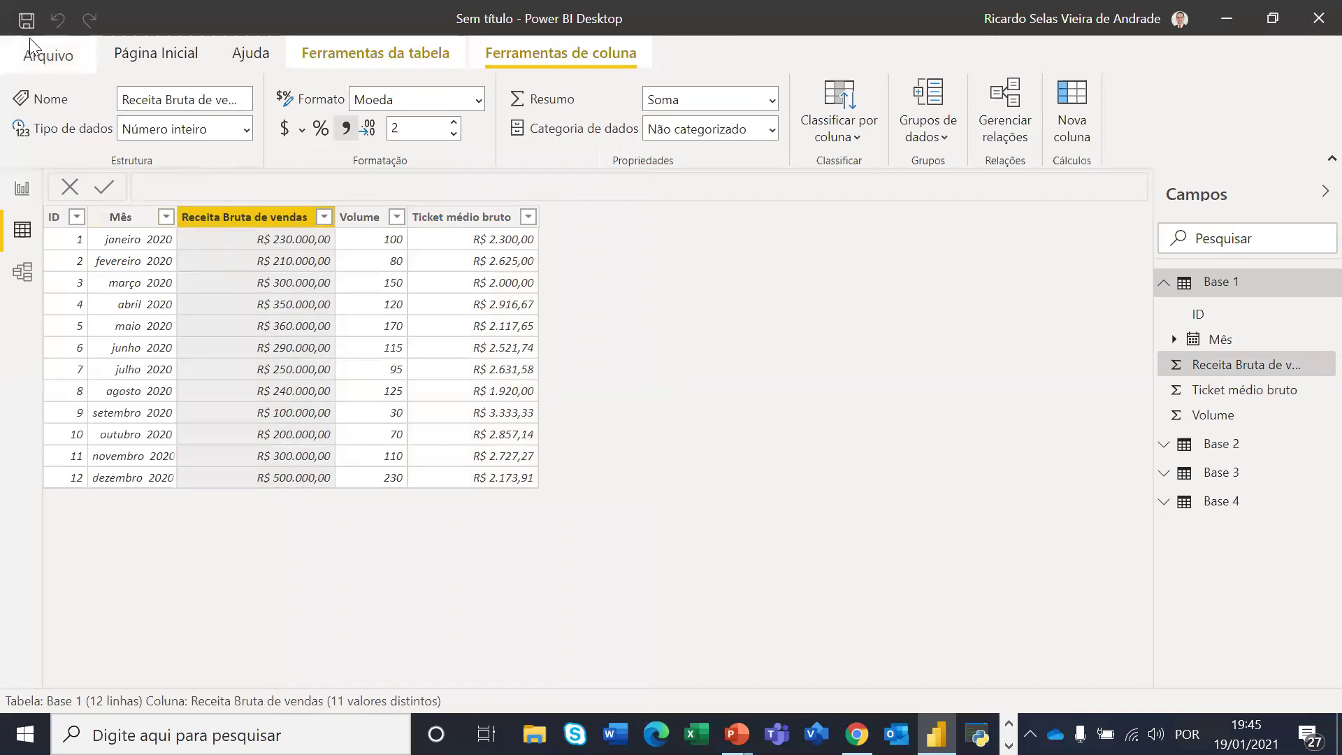
# Save the report as a Power BI file named #3 in the Downloads folder
pyautogui.click(37, 62)
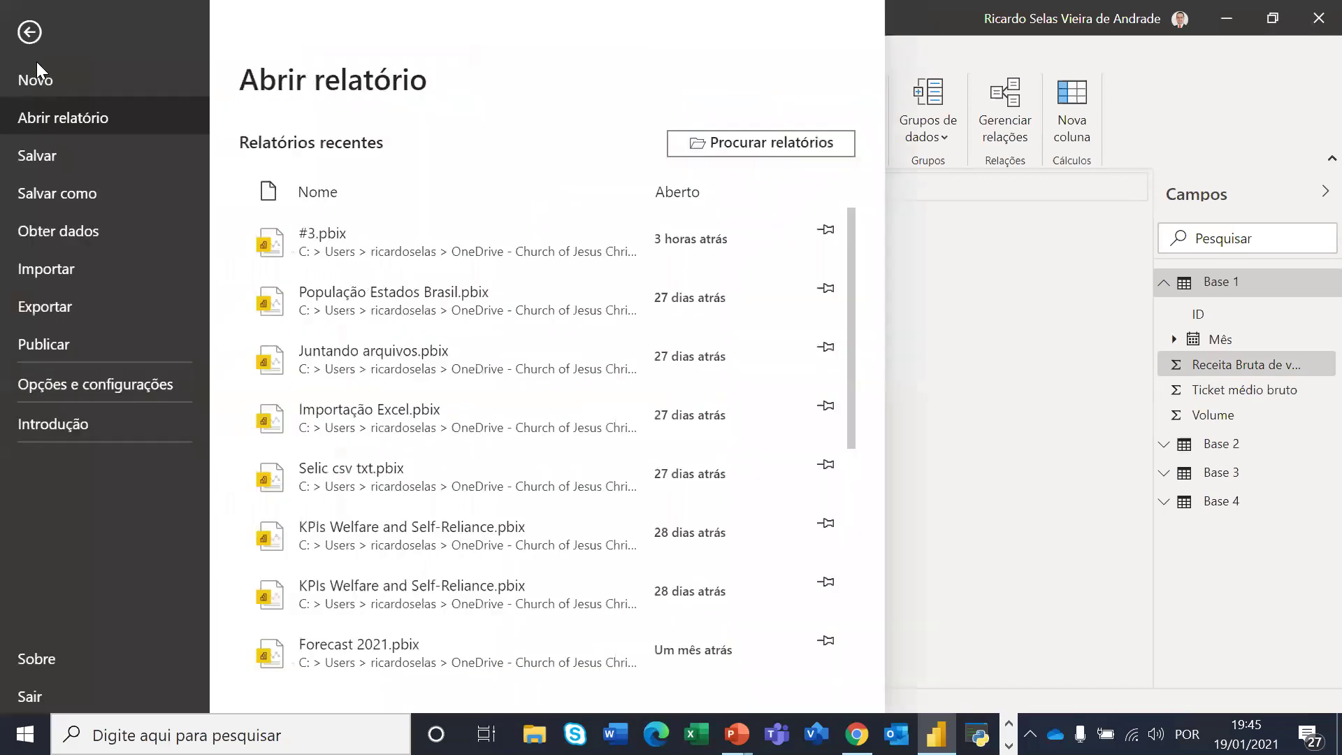
pyautogui.click(63, 193)
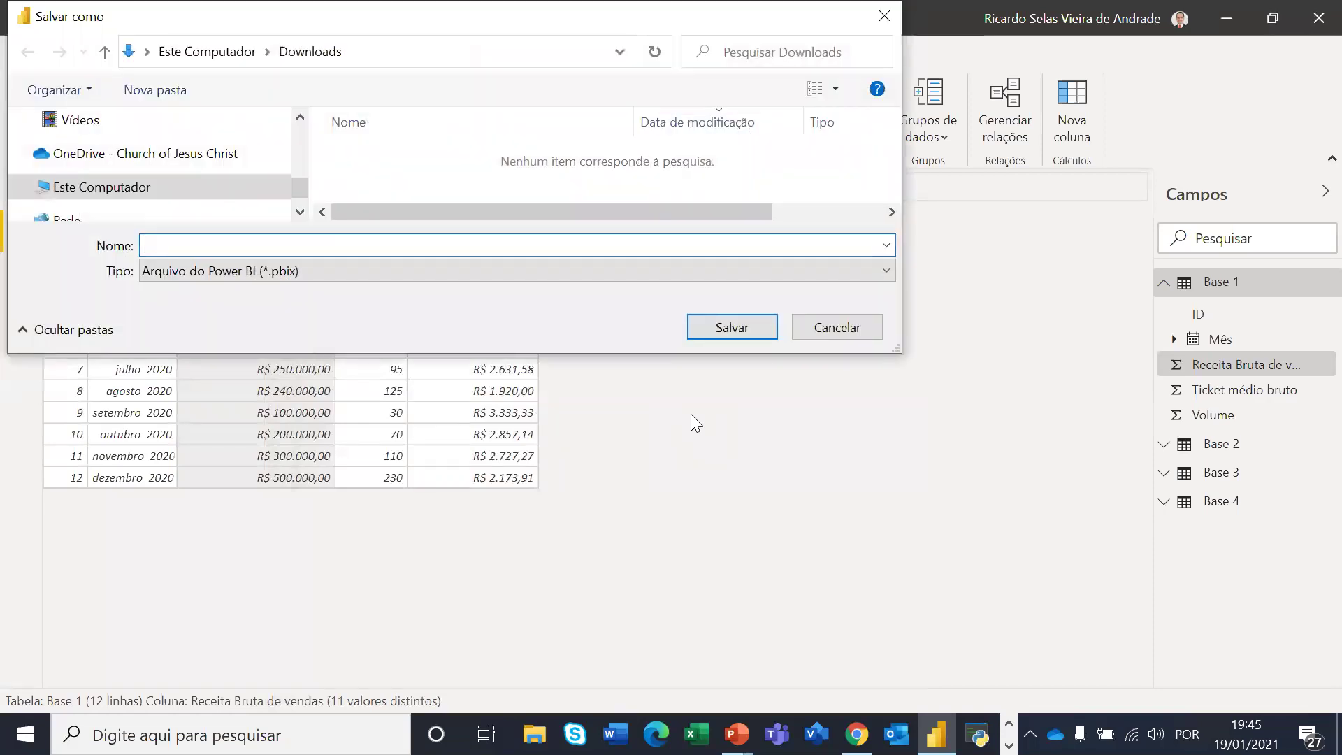
pyautogui.write('#3')
pyautogui.click(745, 330)
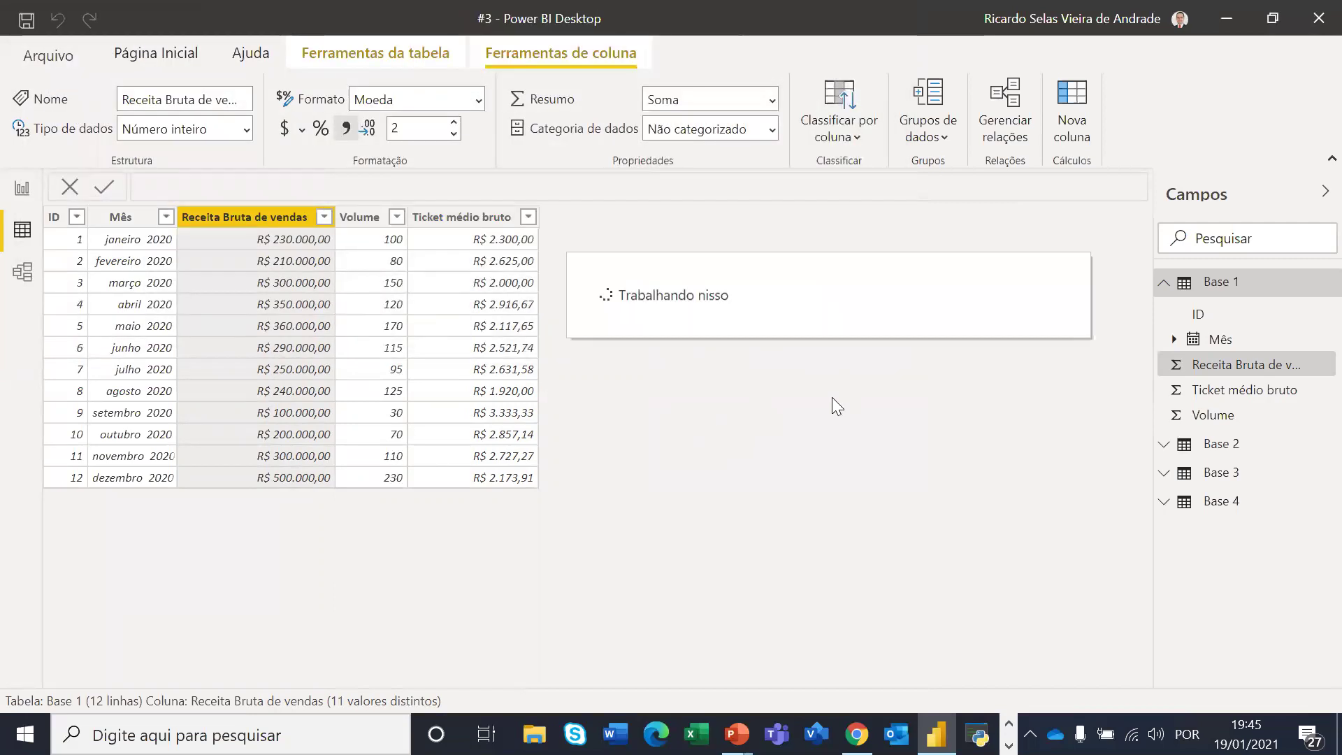
pyautogui.click(27, 19)
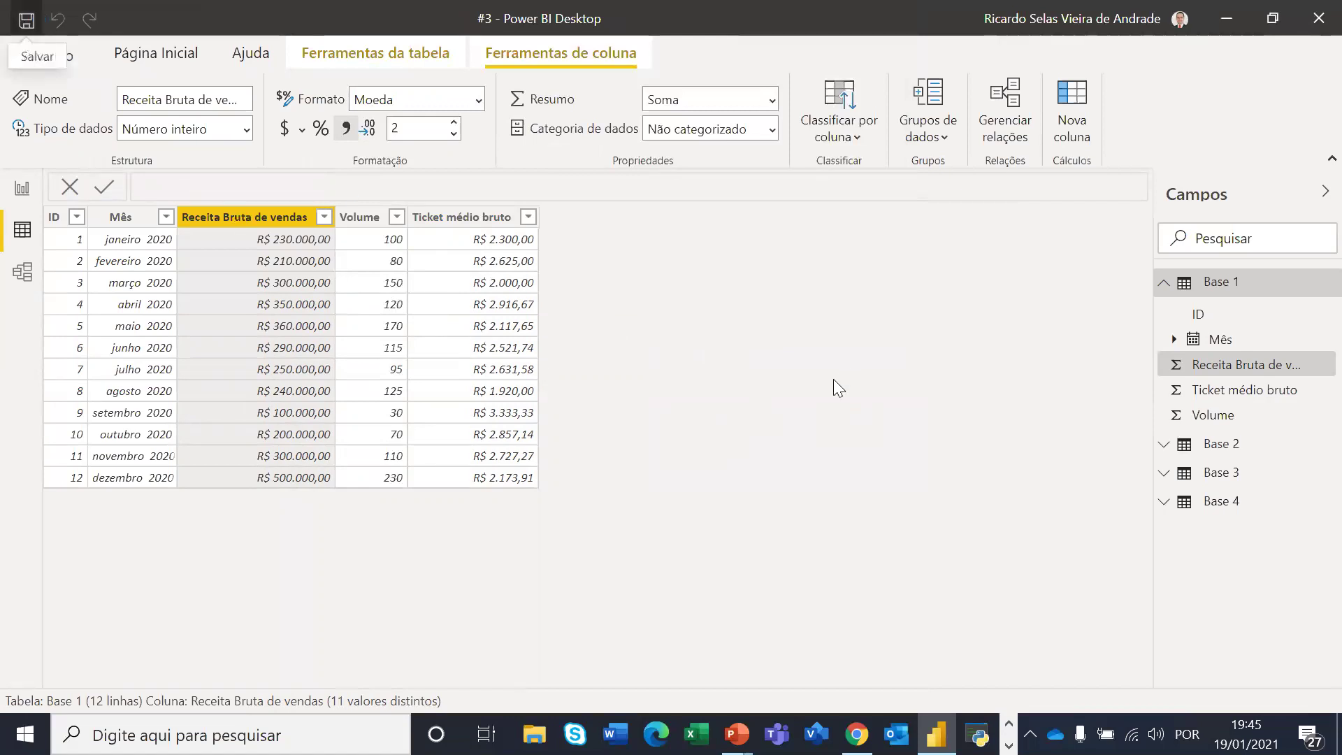
# In Base 2, format Margem operacional as a percentage and Lucro líquido as "R$ Português (Brasil)" currency, both with 2 decimal places
pyautogui.click(1220, 445)
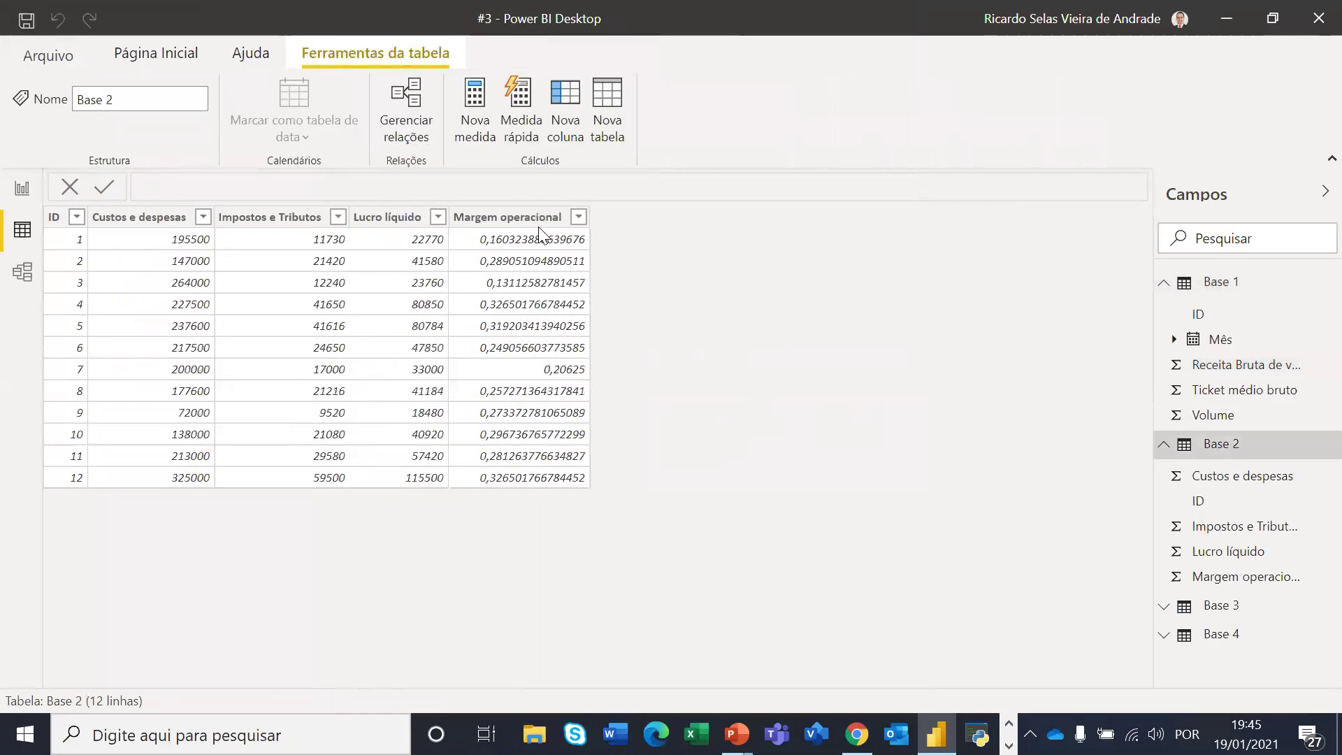
pyautogui.click(517, 218)
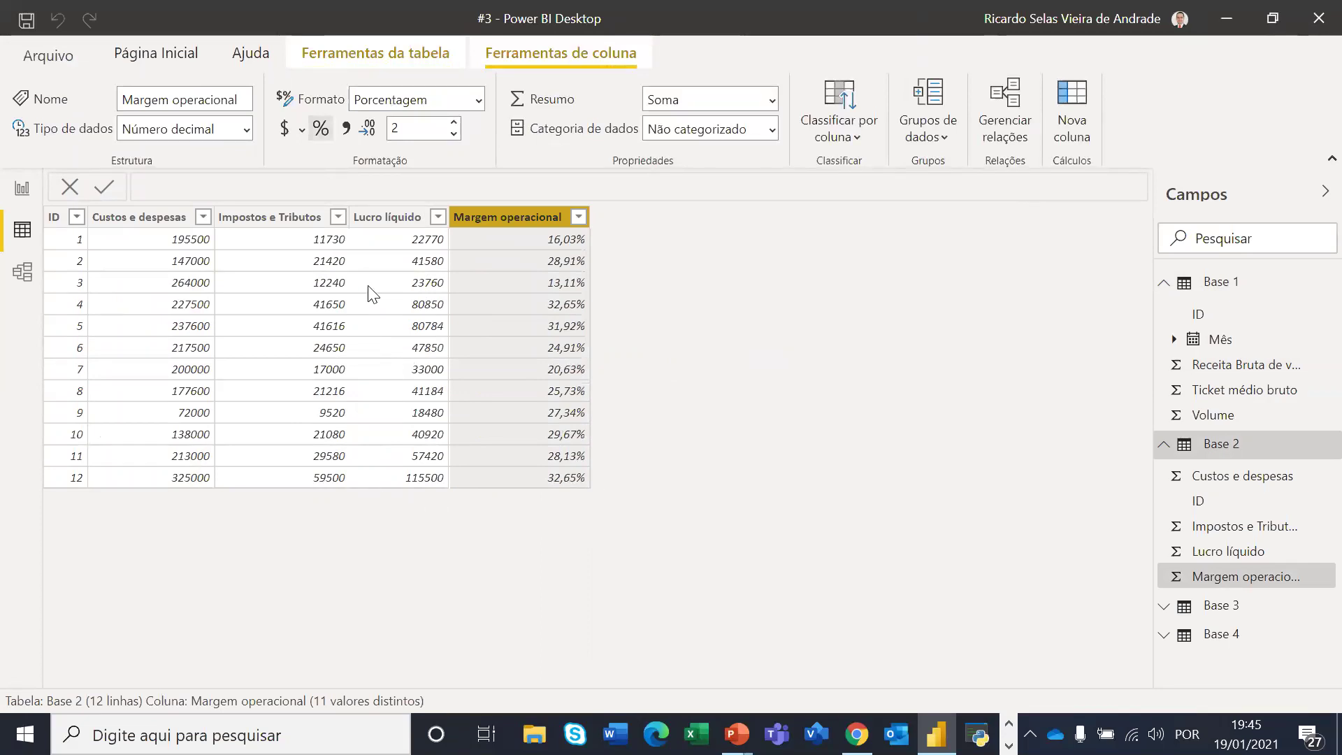
pyautogui.click(389, 219)
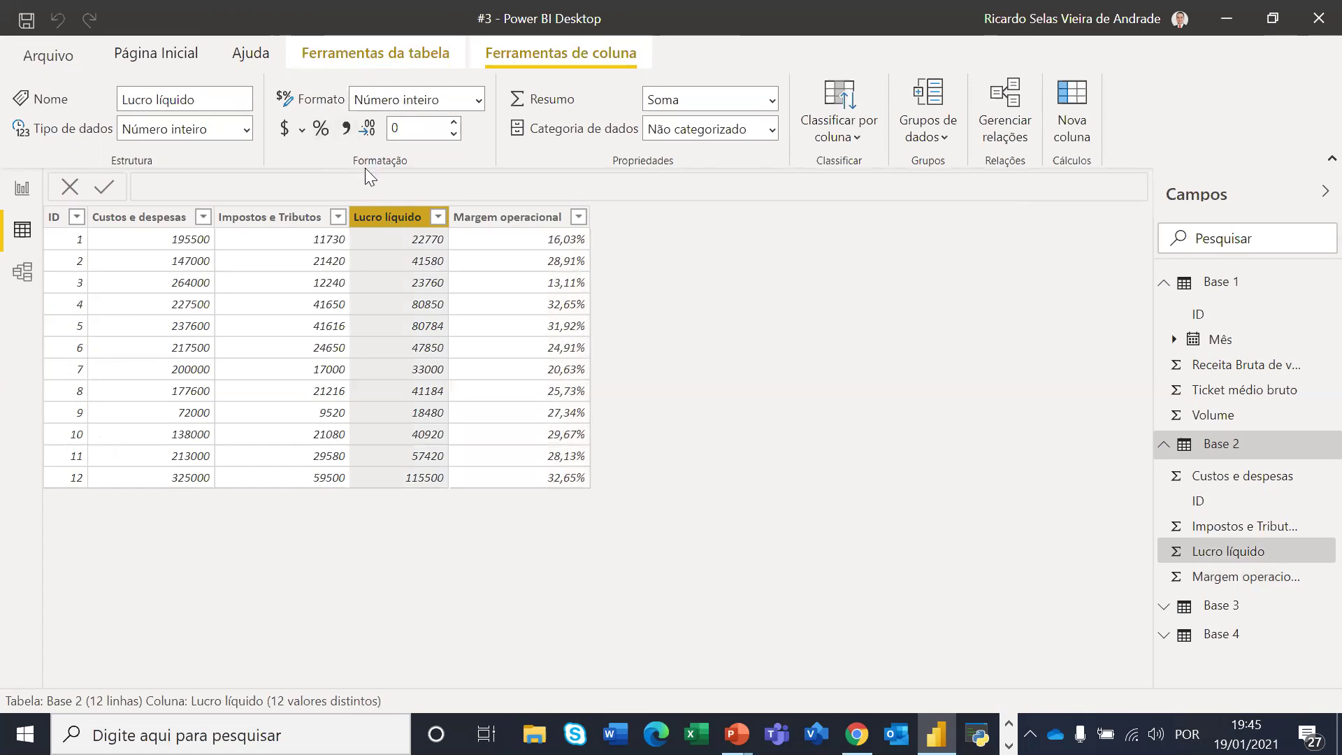
pyautogui.click(453, 124)
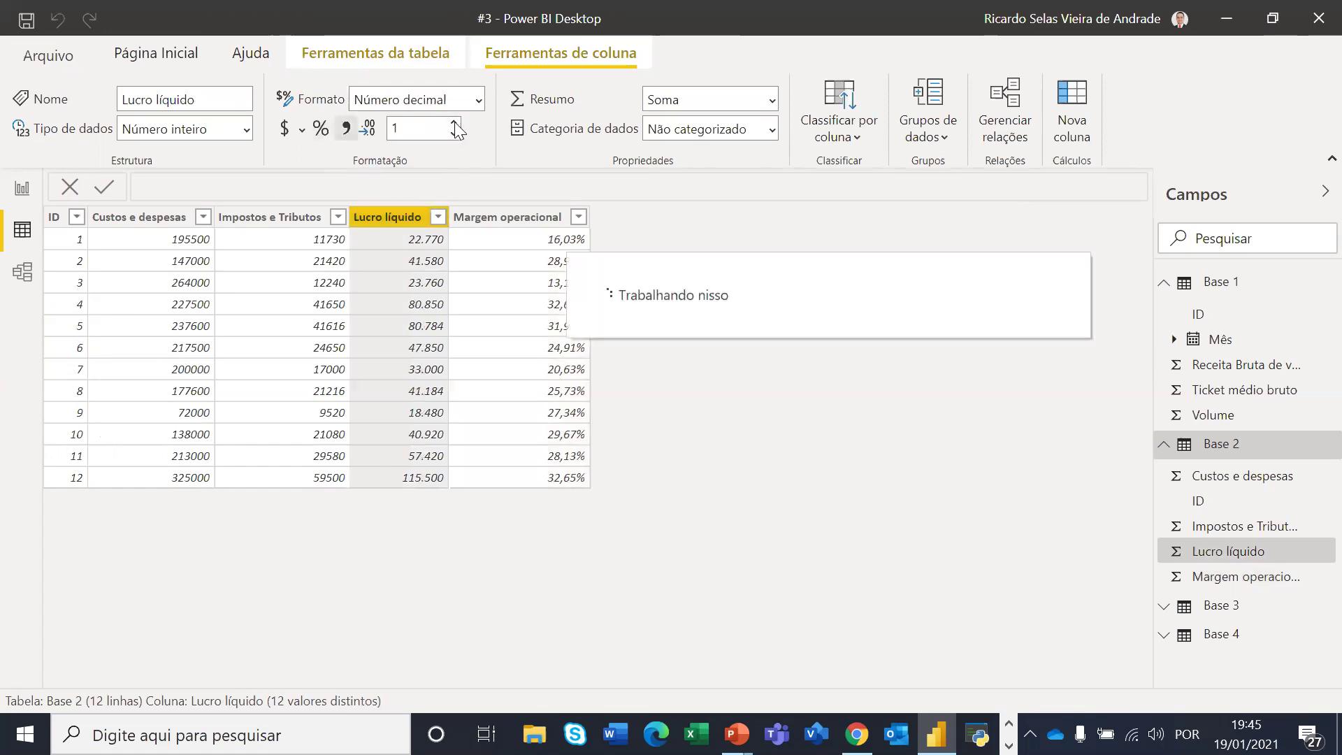
pyautogui.click(454, 121)
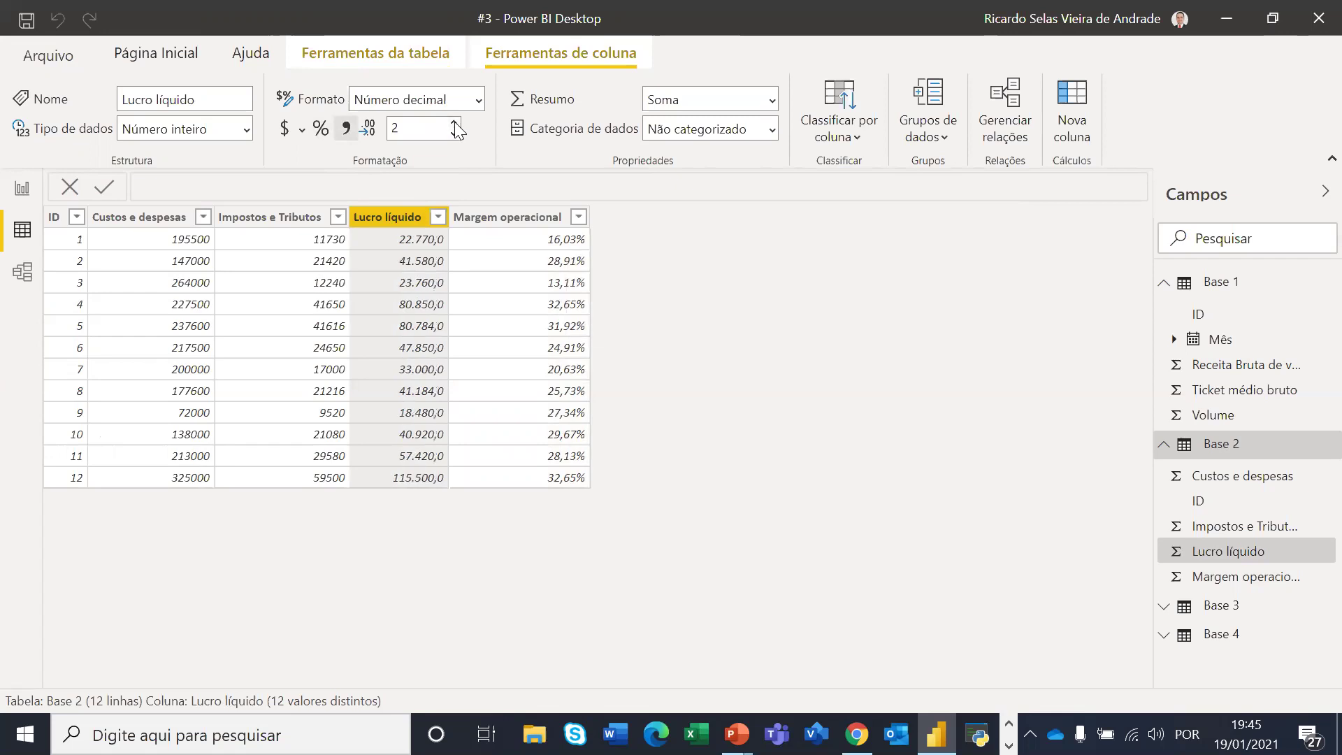
pyautogui.click(301, 130)
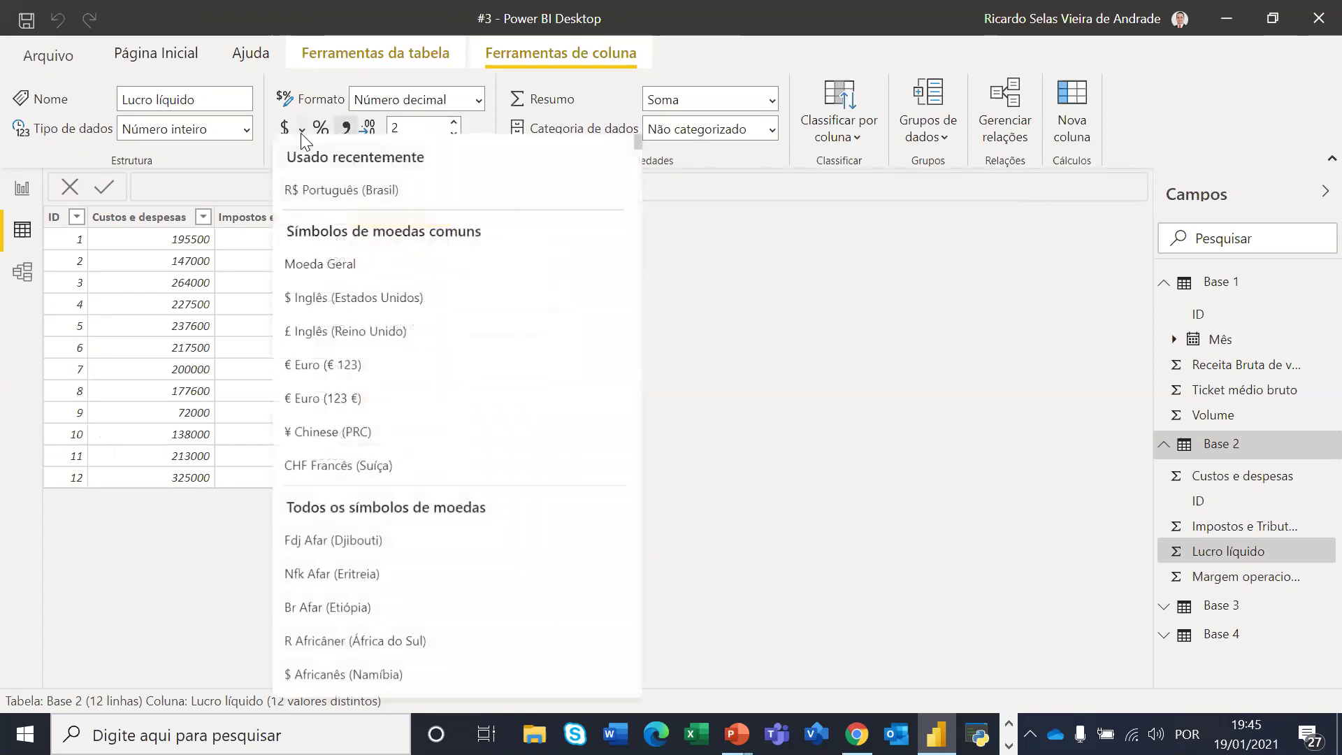
pyautogui.click(377, 198)
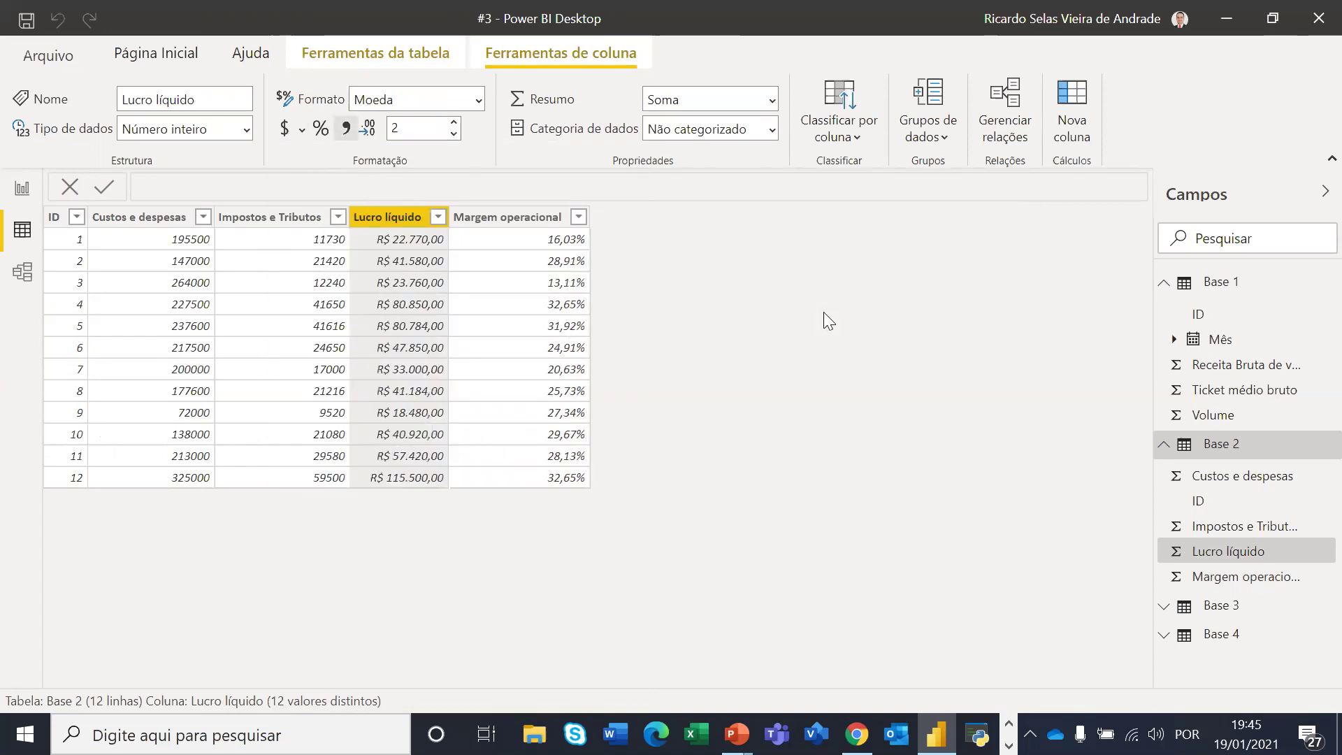
# Format Base 2's Impostos e Tributos column as "R$ Português (Brasil)" currency with a thousands separator and 2 decimal places
pyautogui.click(293, 222)
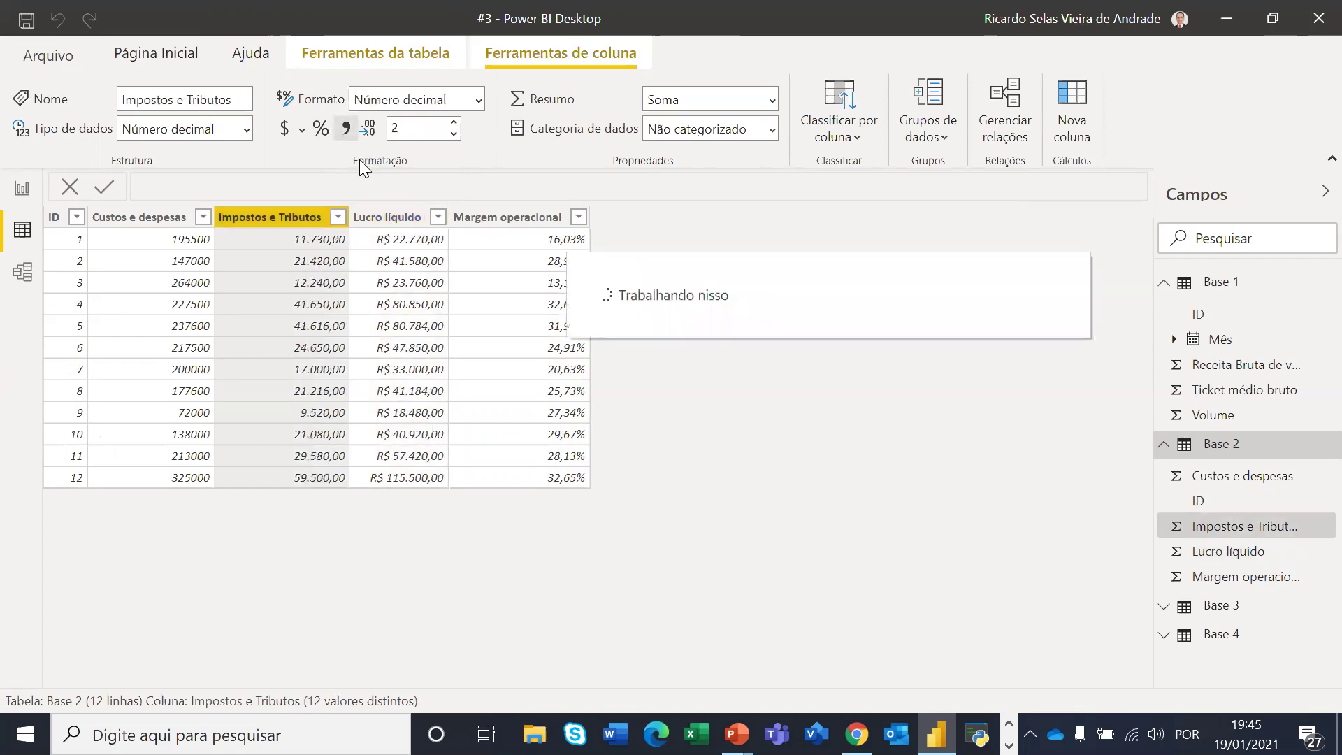
pyautogui.click(301, 131)
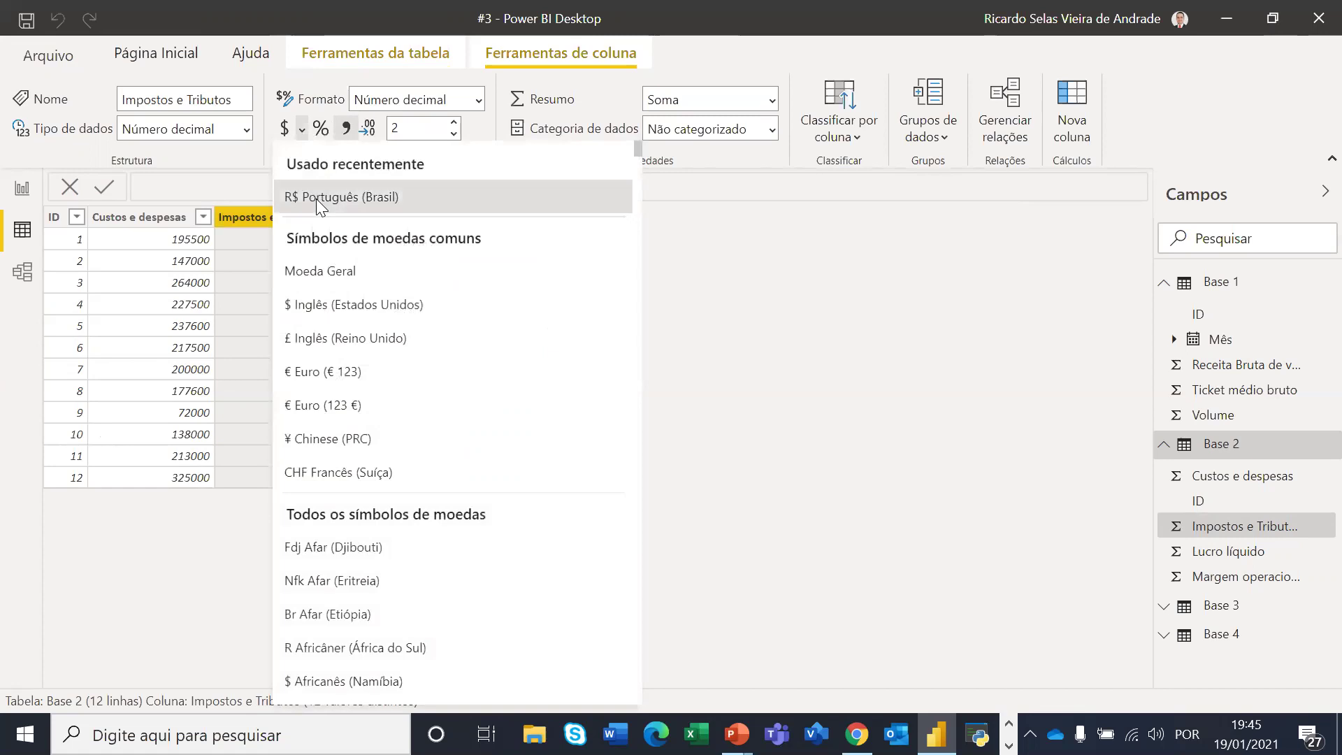
pyautogui.click(316, 198)
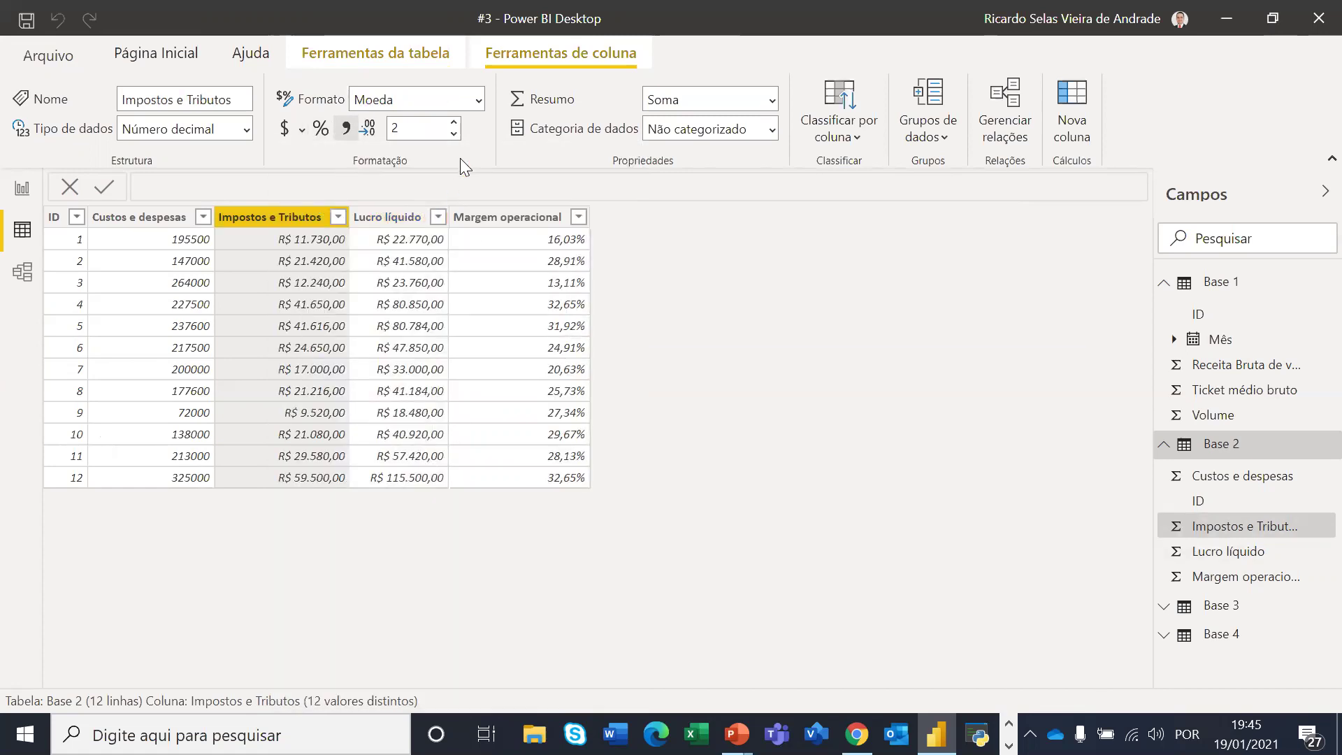
# Format Base 2's Custos e despesas column as "R$ Português (Brasil)" currency with a thousands separator and no decimals, and save the report
pyautogui.click(193, 218)
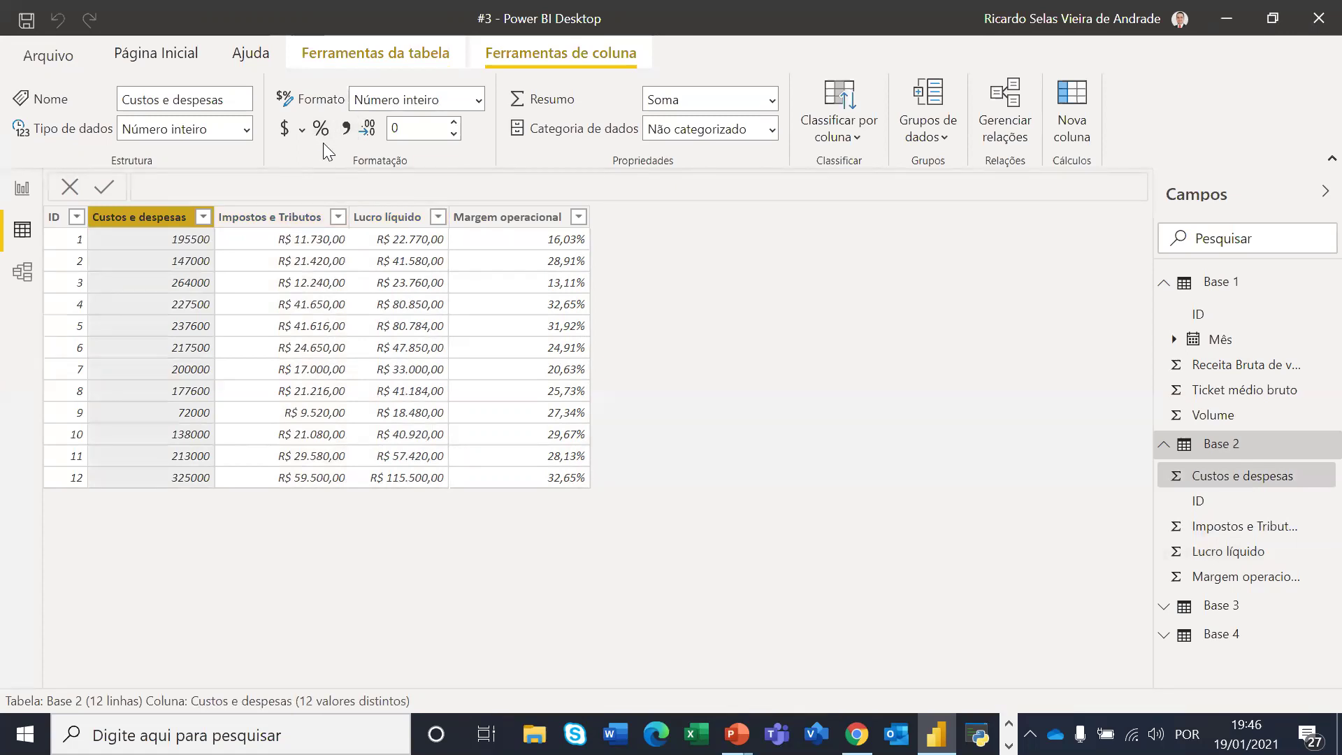
pyautogui.click(346, 128)
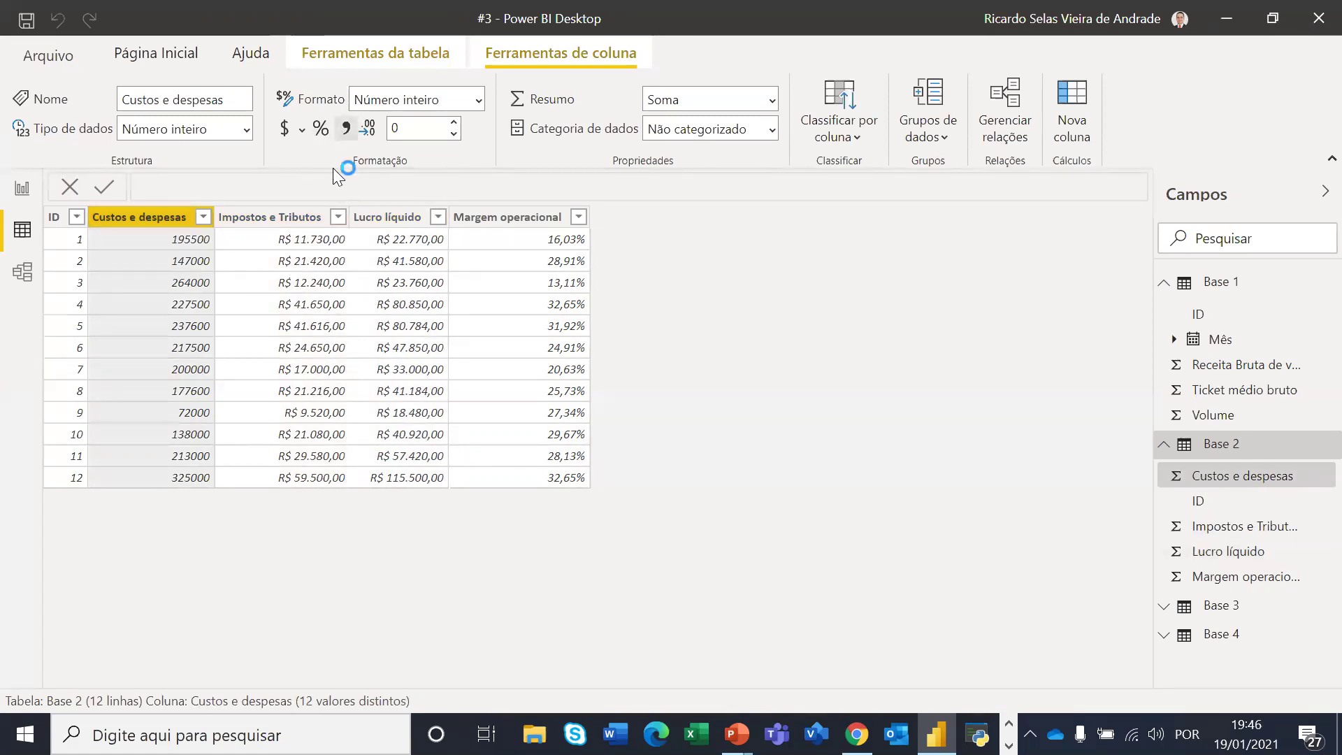
pyautogui.click(301, 131)
pyautogui.click(749, 318)
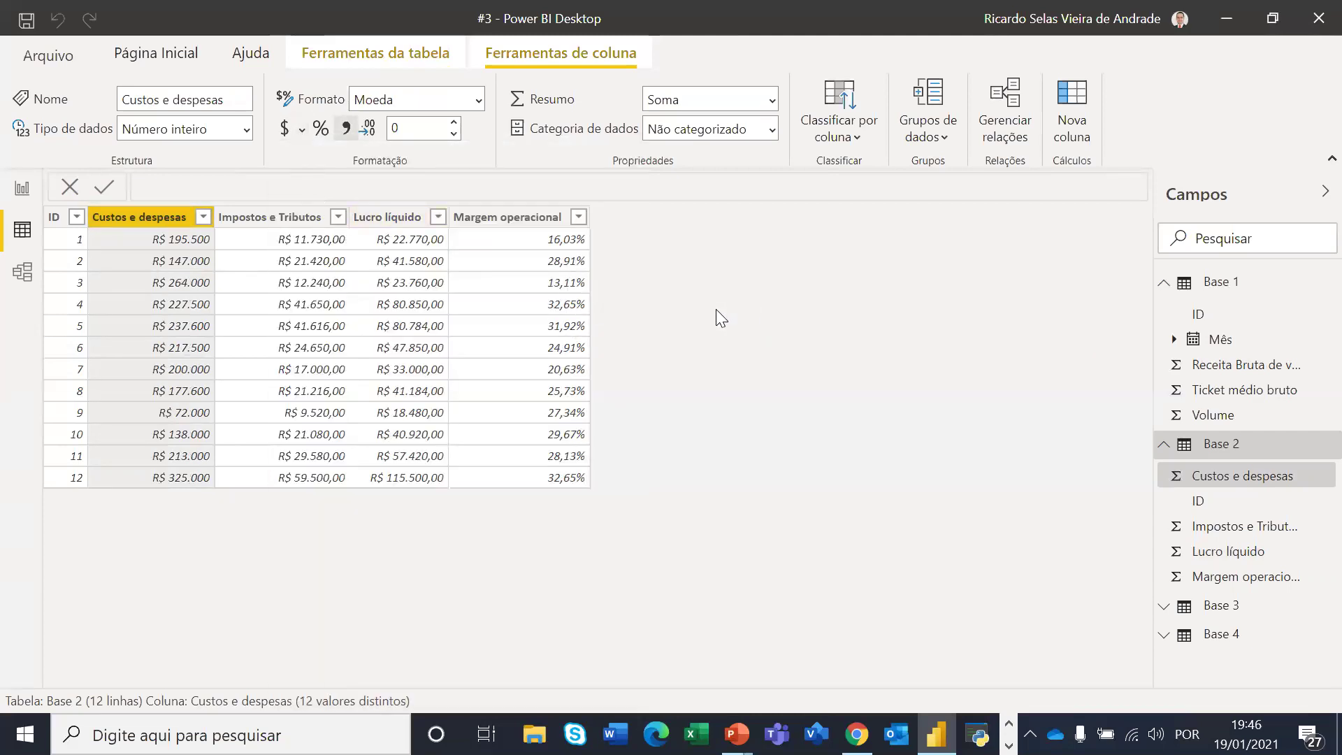
pyautogui.click(26, 21)
# Format Base 3's Receita Bruta gerada column as "R$ Português (Brasil)" currency with a thousands separator and 2 decimal places
pyautogui.click(1222, 609)
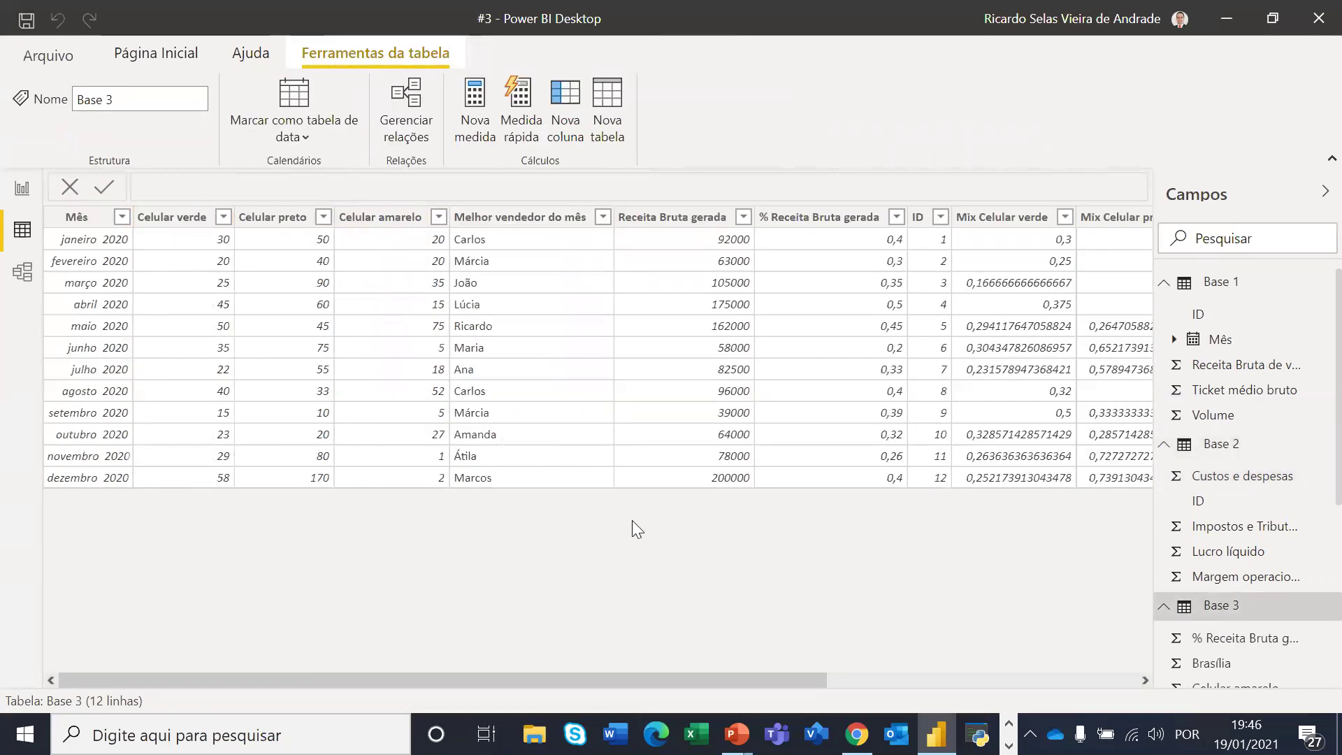
pyautogui.click(678, 218)
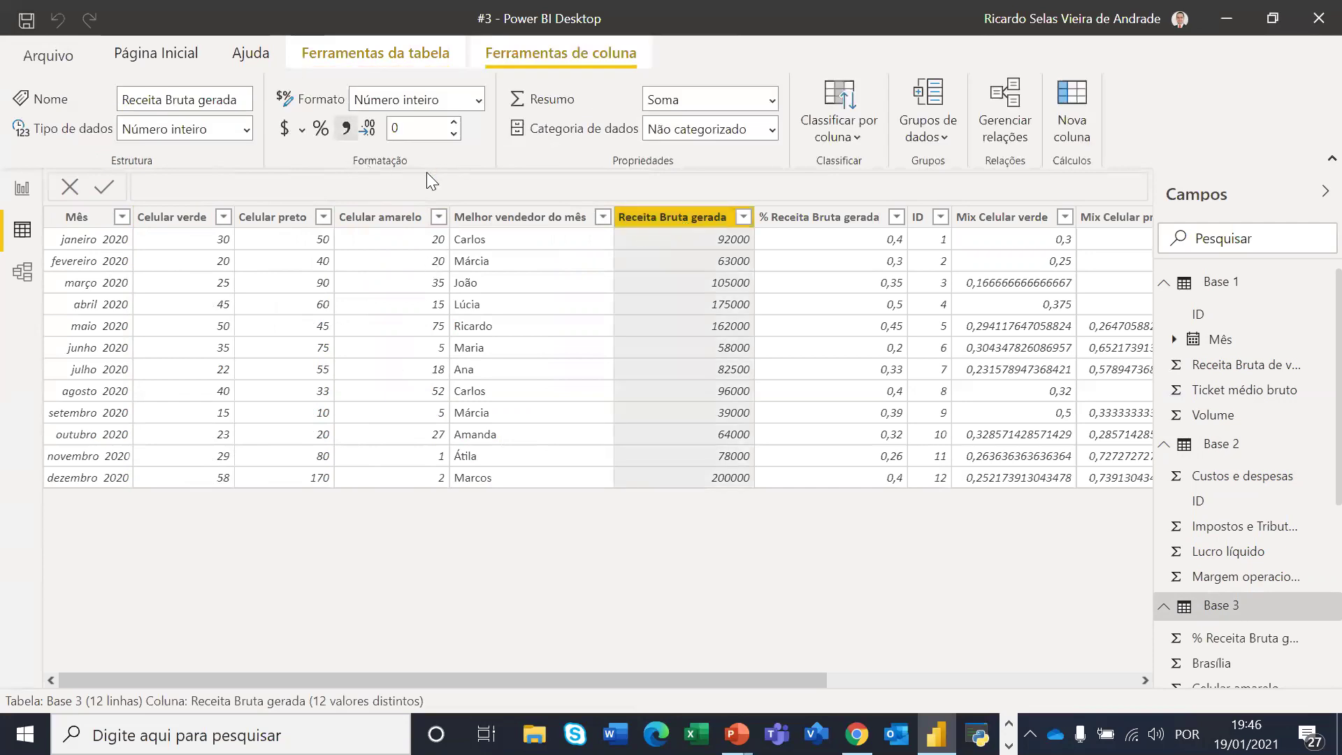
pyautogui.click(454, 123)
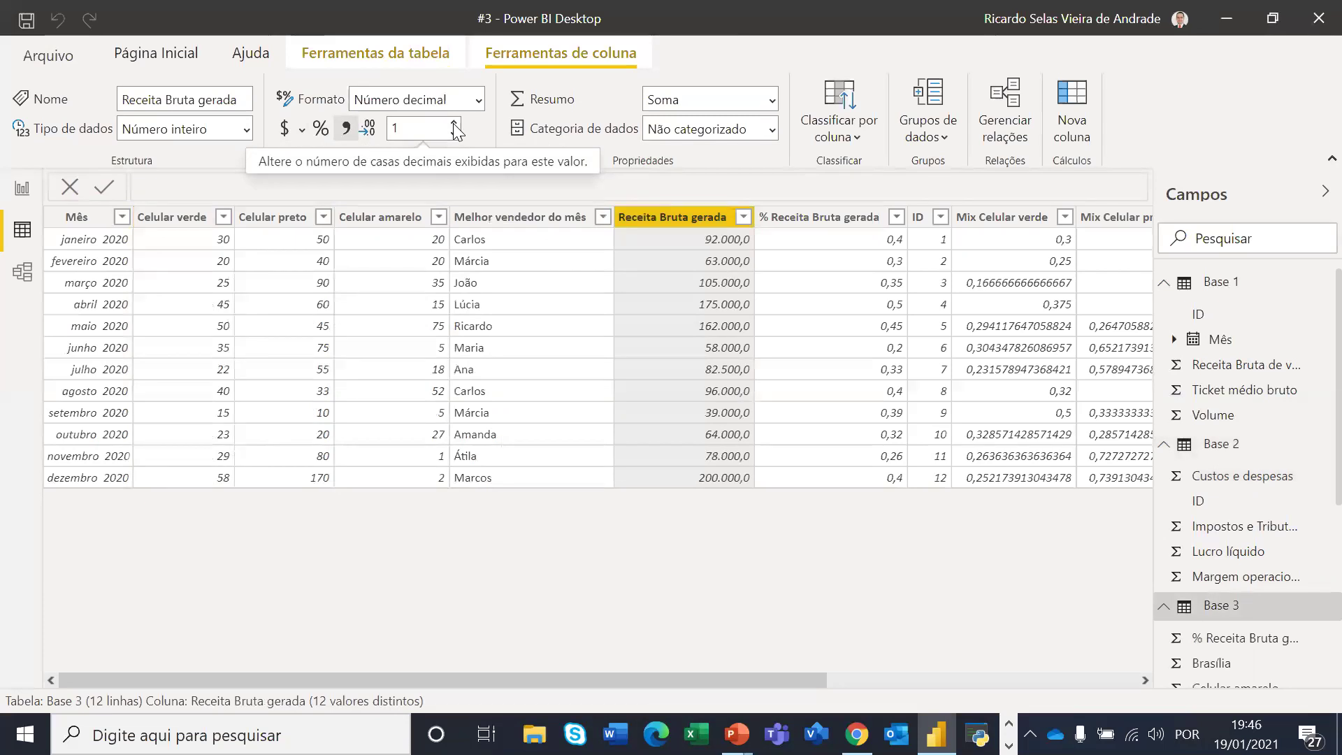
pyautogui.click(453, 123)
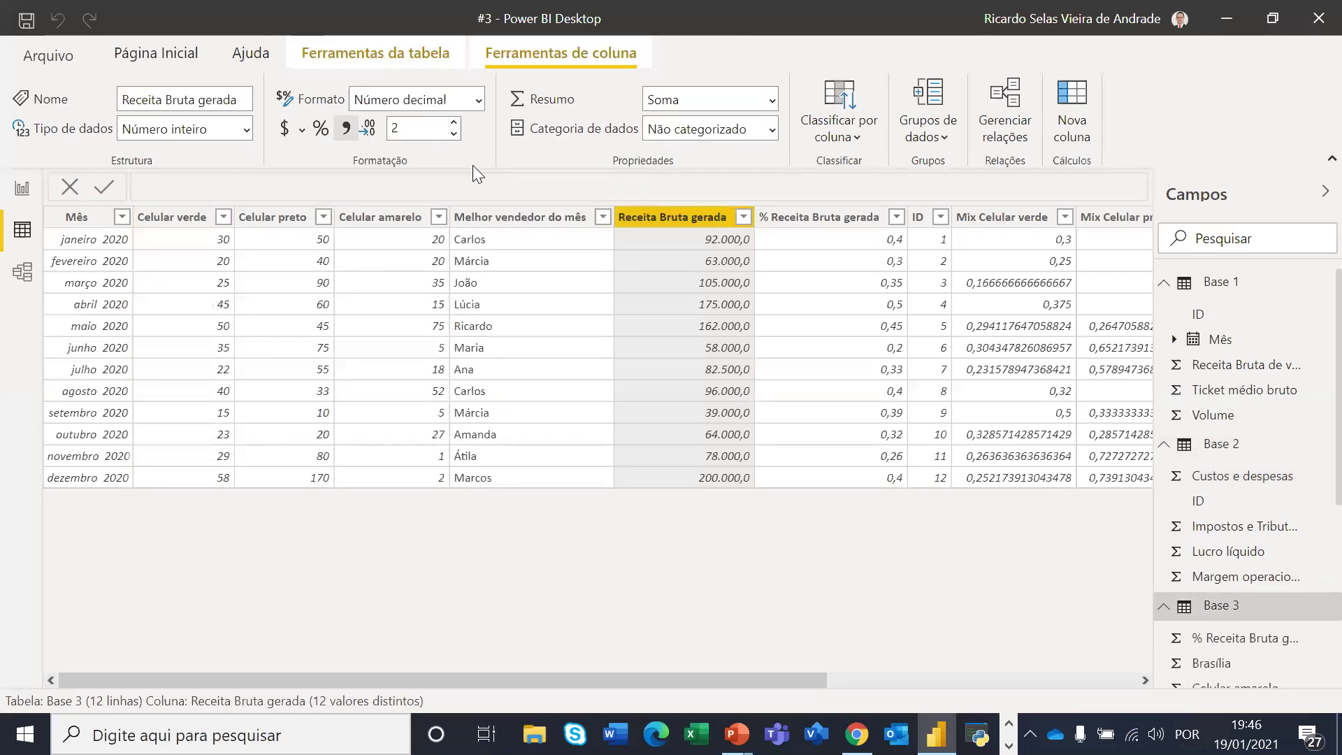
pyautogui.click(302, 130)
pyautogui.click(329, 199)
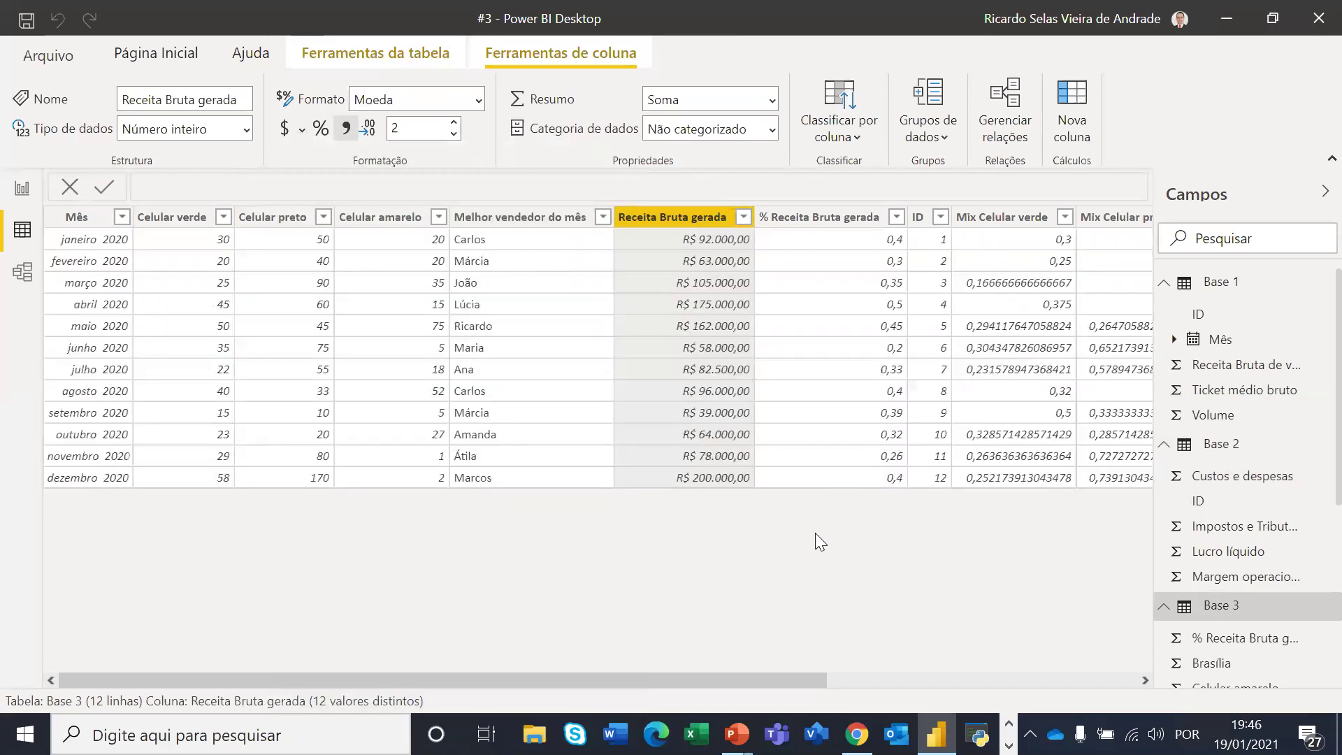
# Format Base 3's % Receita Bruta gerada, Mix Celular verde, Mix Celular preto and Mix Celular amarelo columns as percentages with 2 decimal places
pyautogui.click(843, 219)
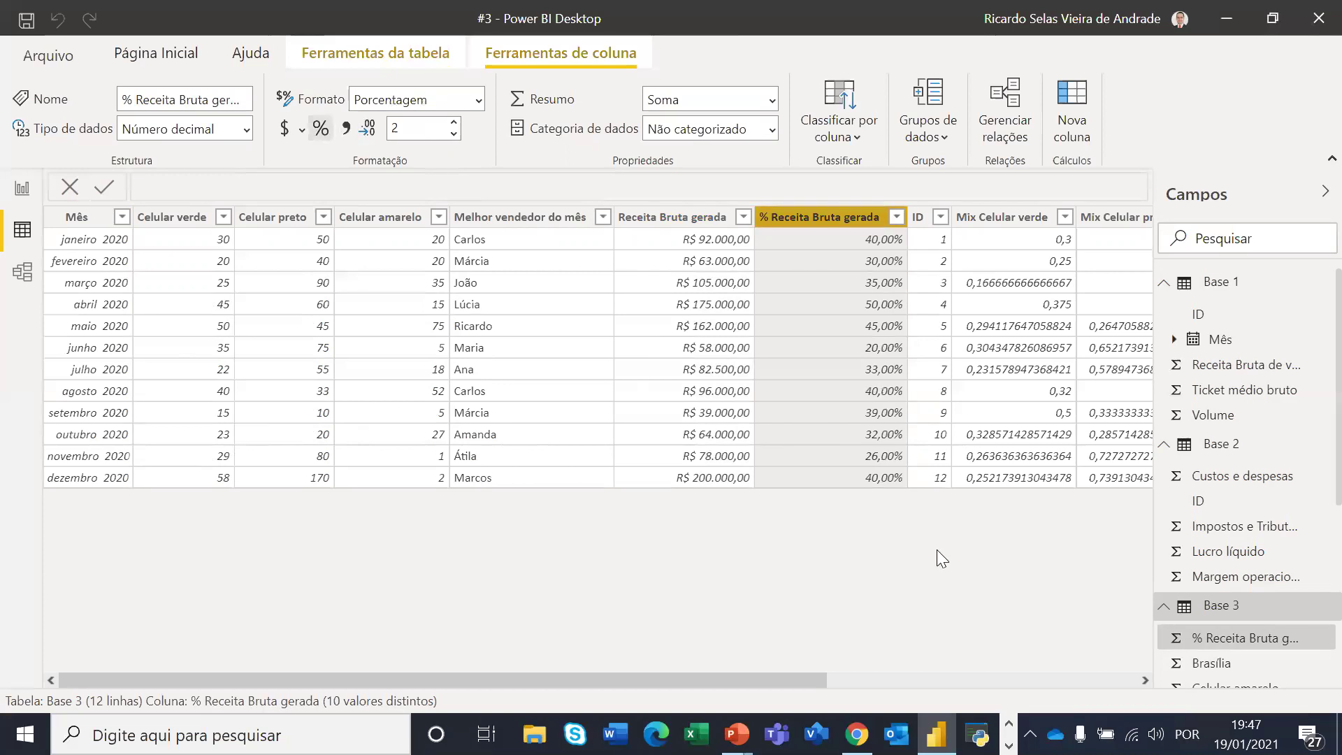
pyautogui.moveTo(801, 683); pyautogui.dragTo(1016, 681)
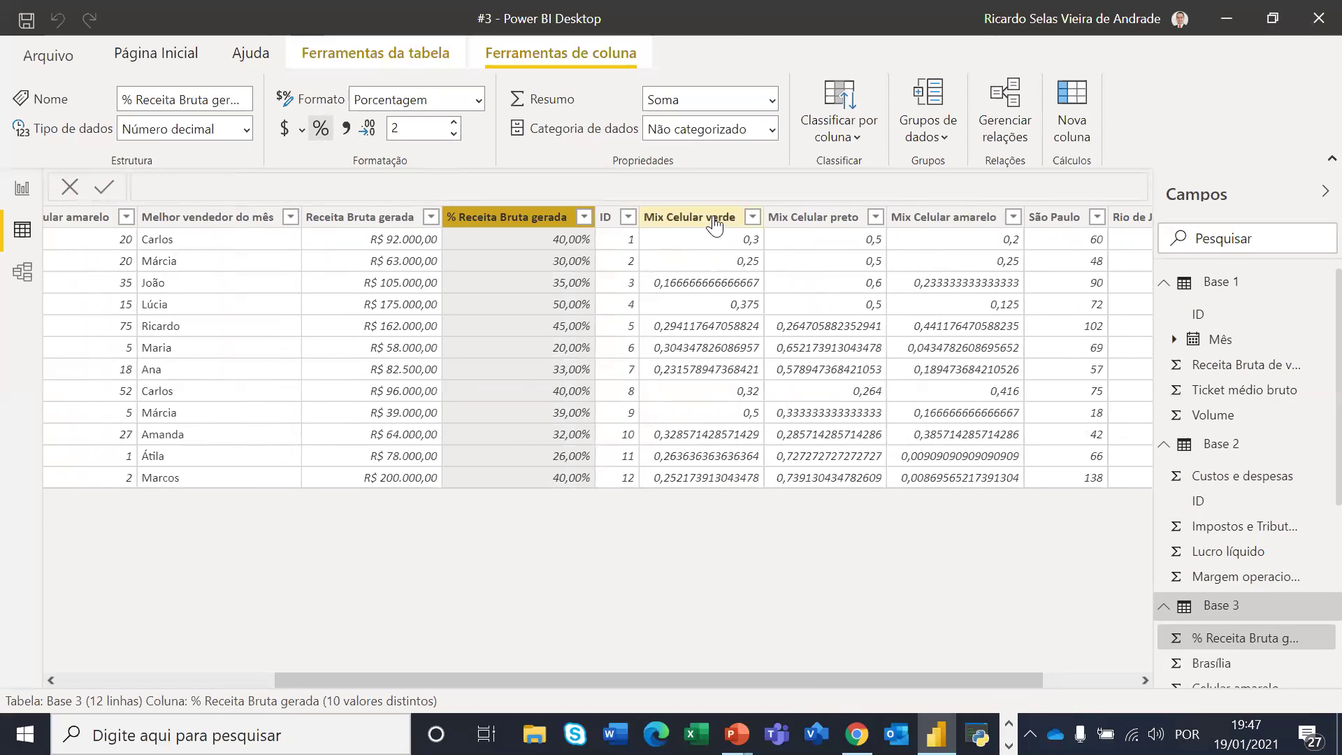
pyautogui.click(724, 239)
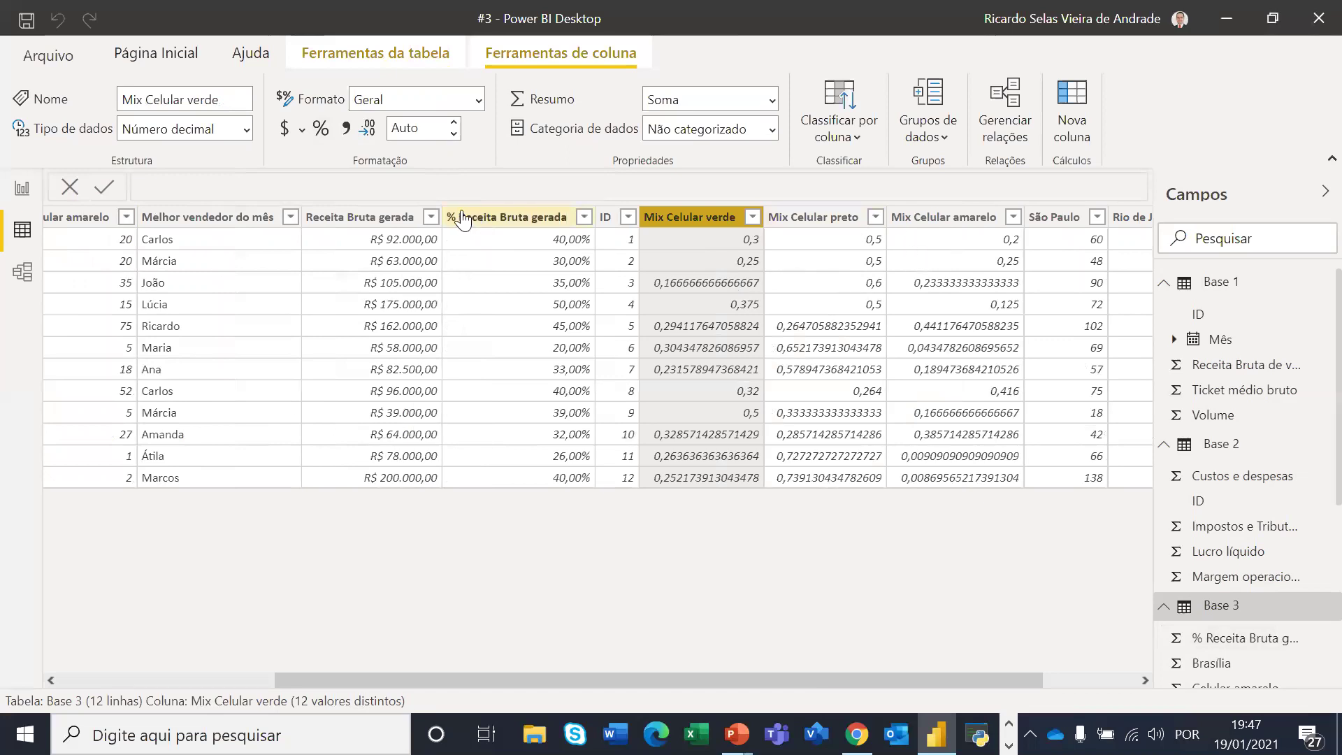
pyautogui.click(320, 129)
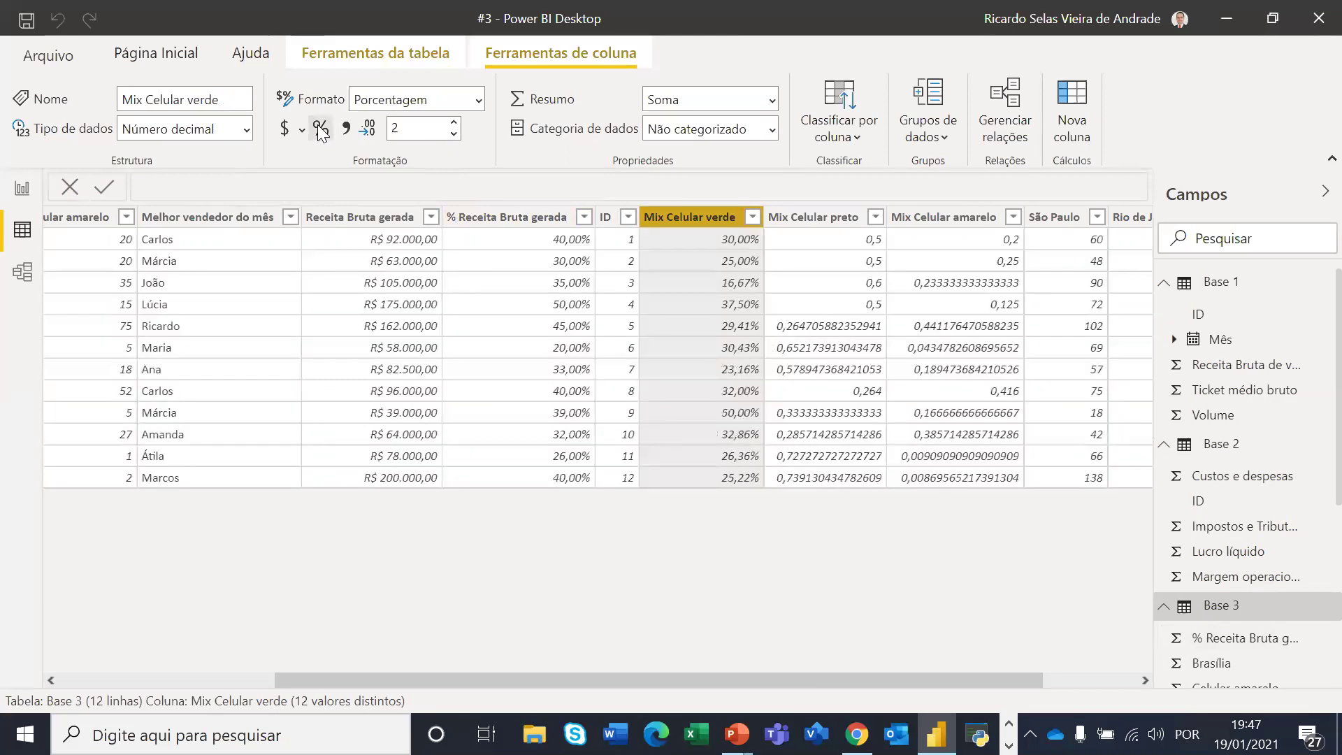
pyautogui.click(793, 218)
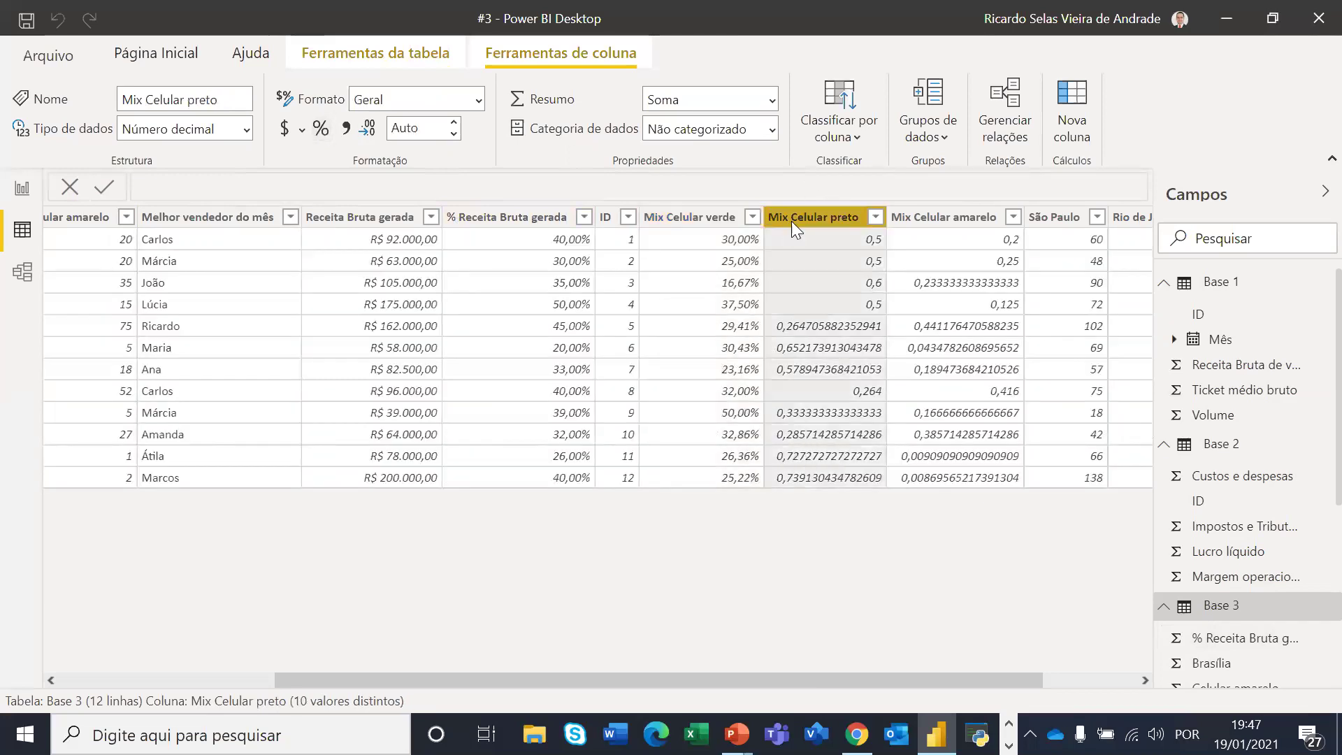
pyautogui.click(321, 129)
pyautogui.click(934, 221)
pyautogui.click(321, 129)
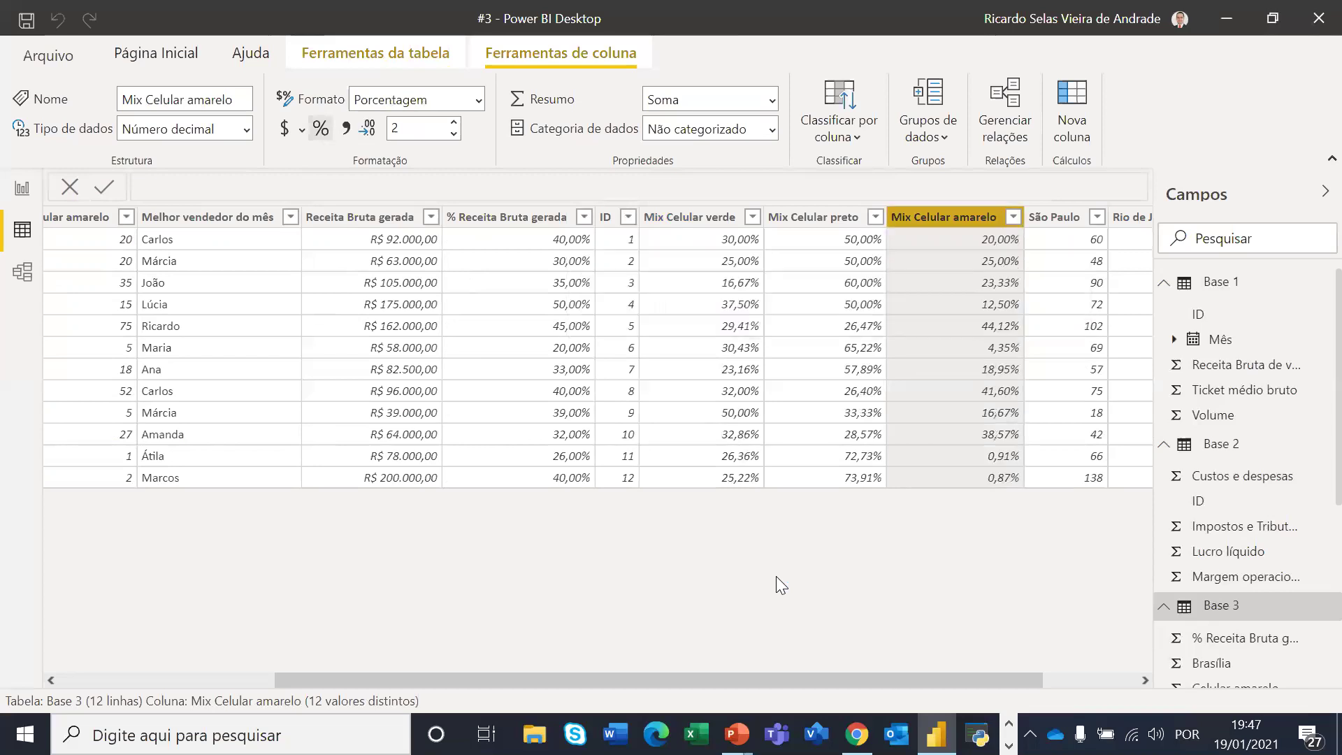
# Review Base 3's remaining columns and display the Base 4 table's data
pyautogui.moveTo(896, 681); pyautogui.dragTo(1061, 678)
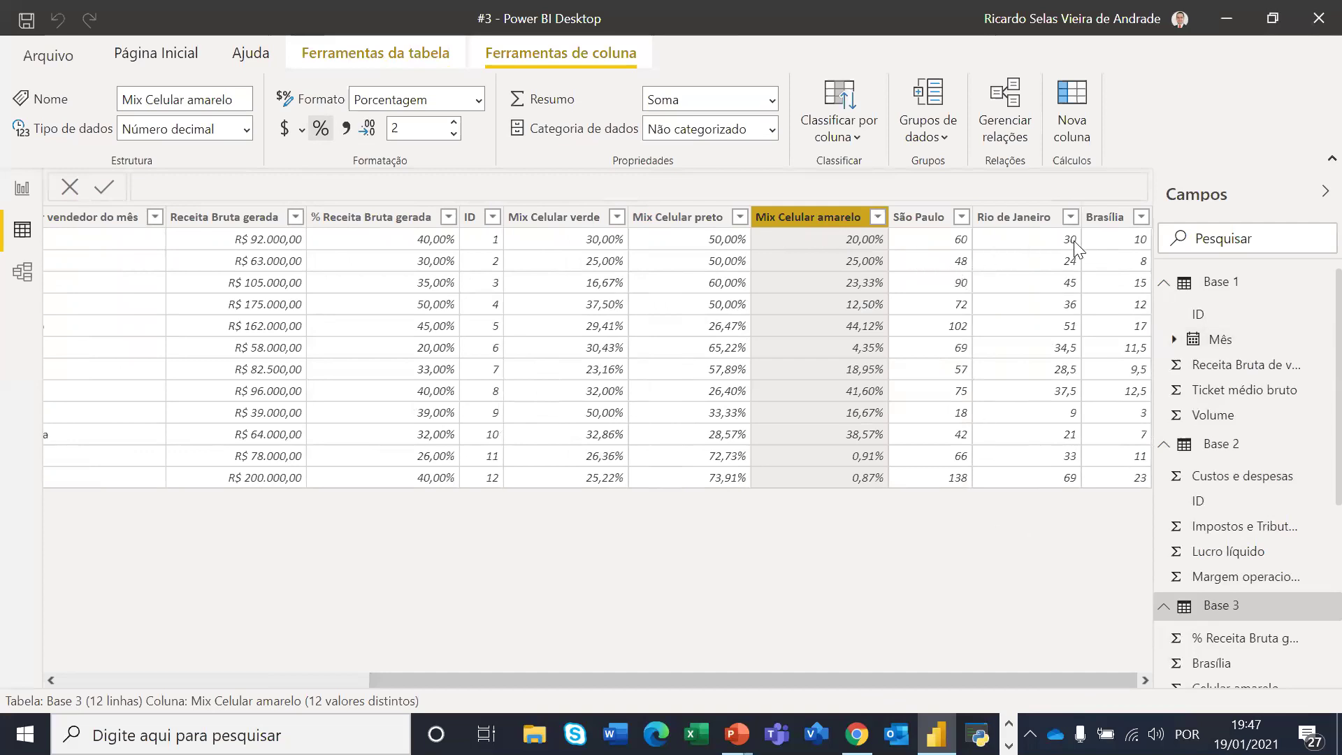
pyautogui.moveTo(774, 685); pyautogui.dragTo(522, 685)
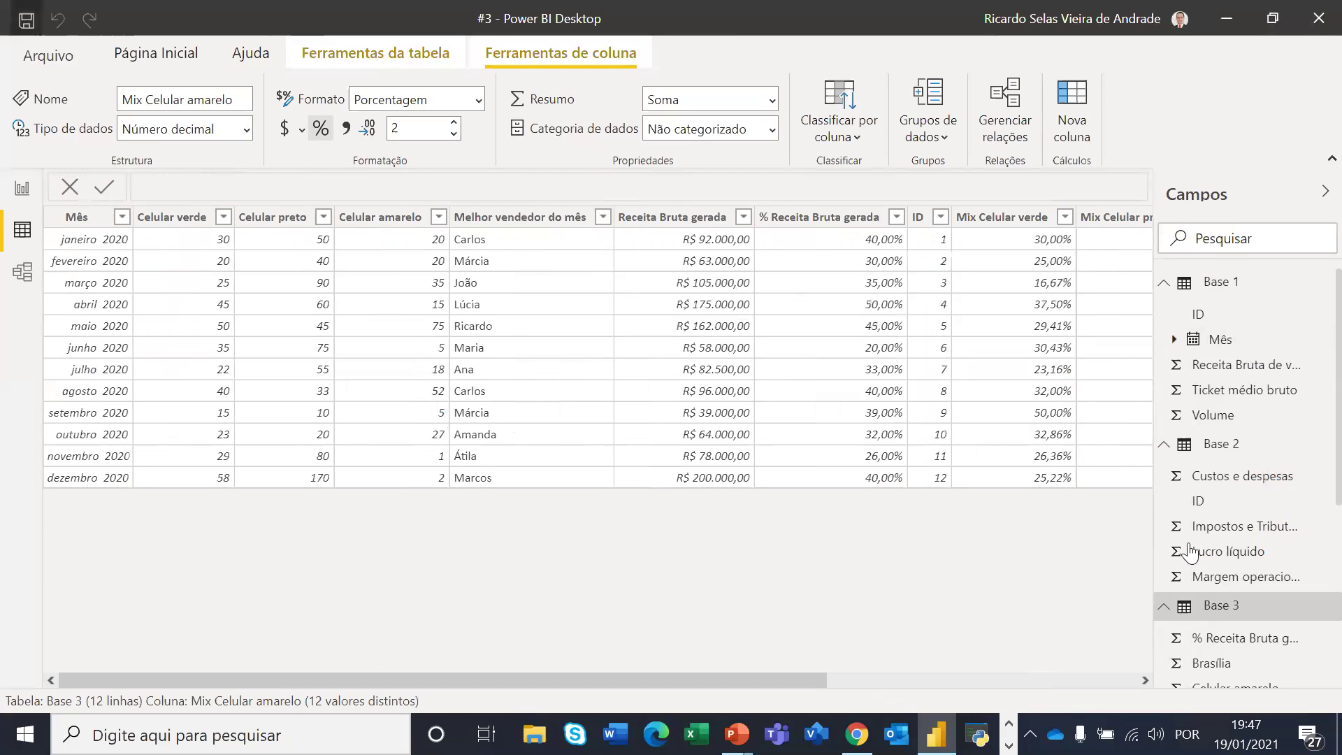
pyautogui.scroll(-4, 1239, 523)
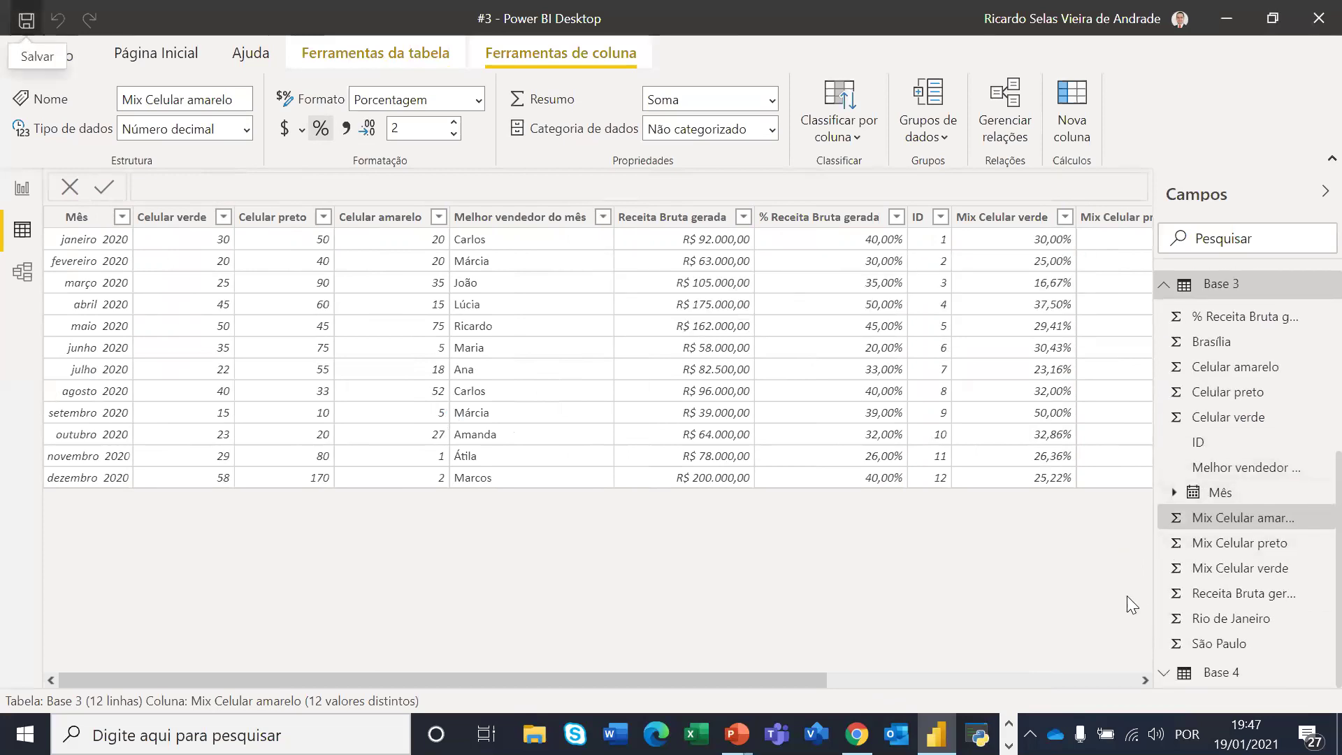
pyautogui.click(1214, 677)
pyautogui.click(1214, 676)
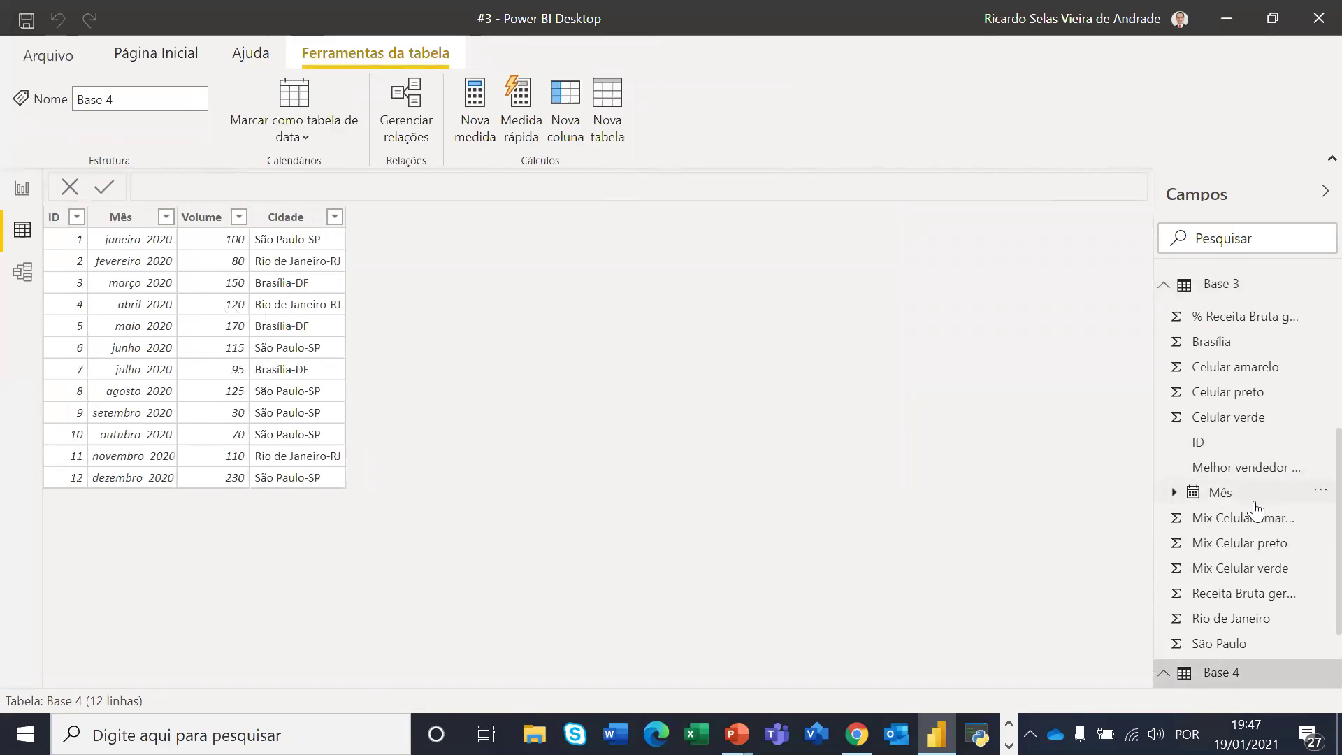
pyautogui.scroll(5, 1238, 489)
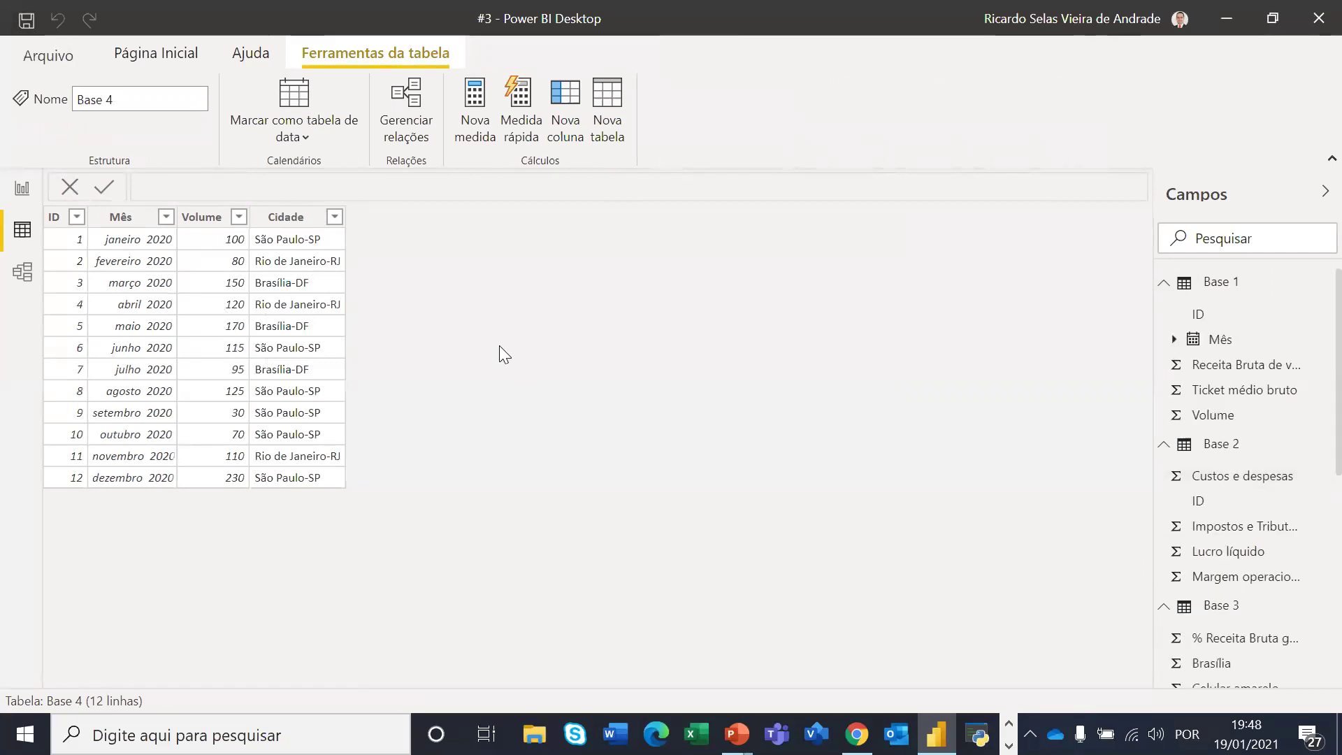
# Open the Power Query Editor to view the imported queries, and close it without applying anything
pyautogui.click(156, 53)
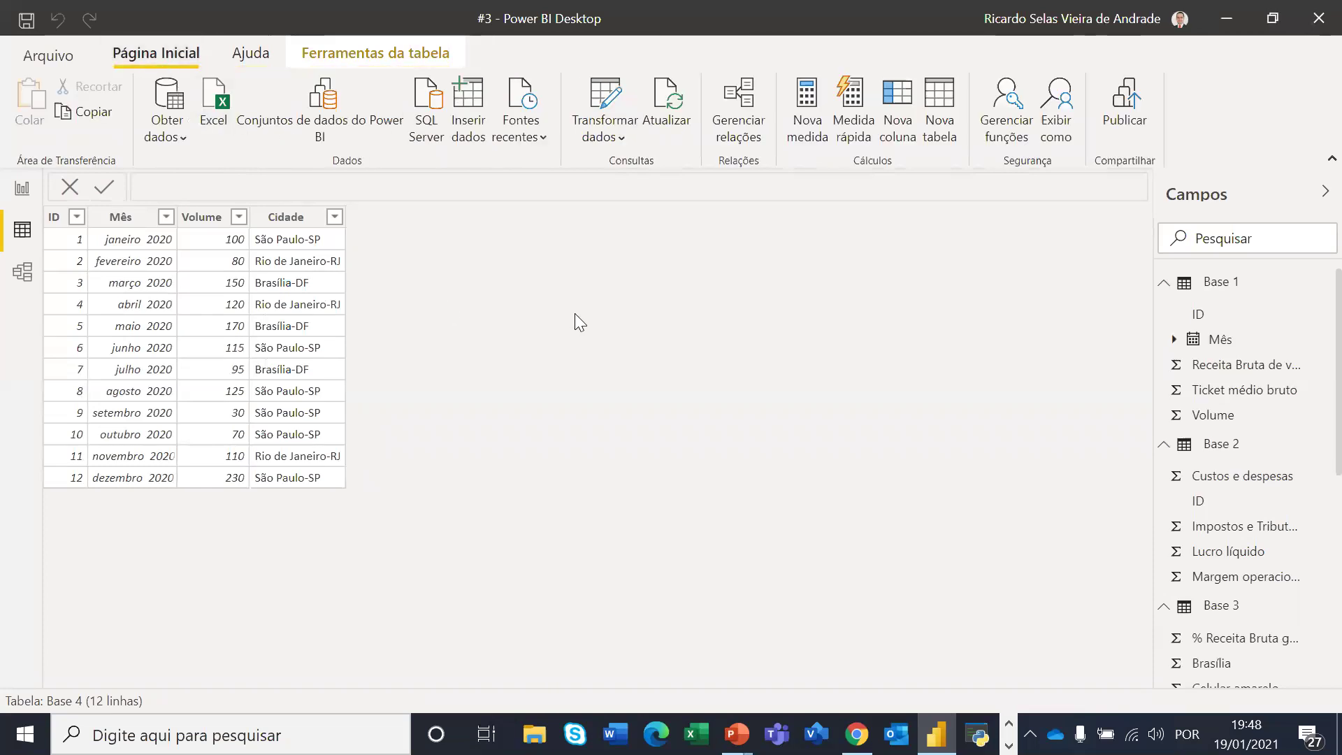
pyautogui.click(602, 135)
pyautogui.click(642, 171)
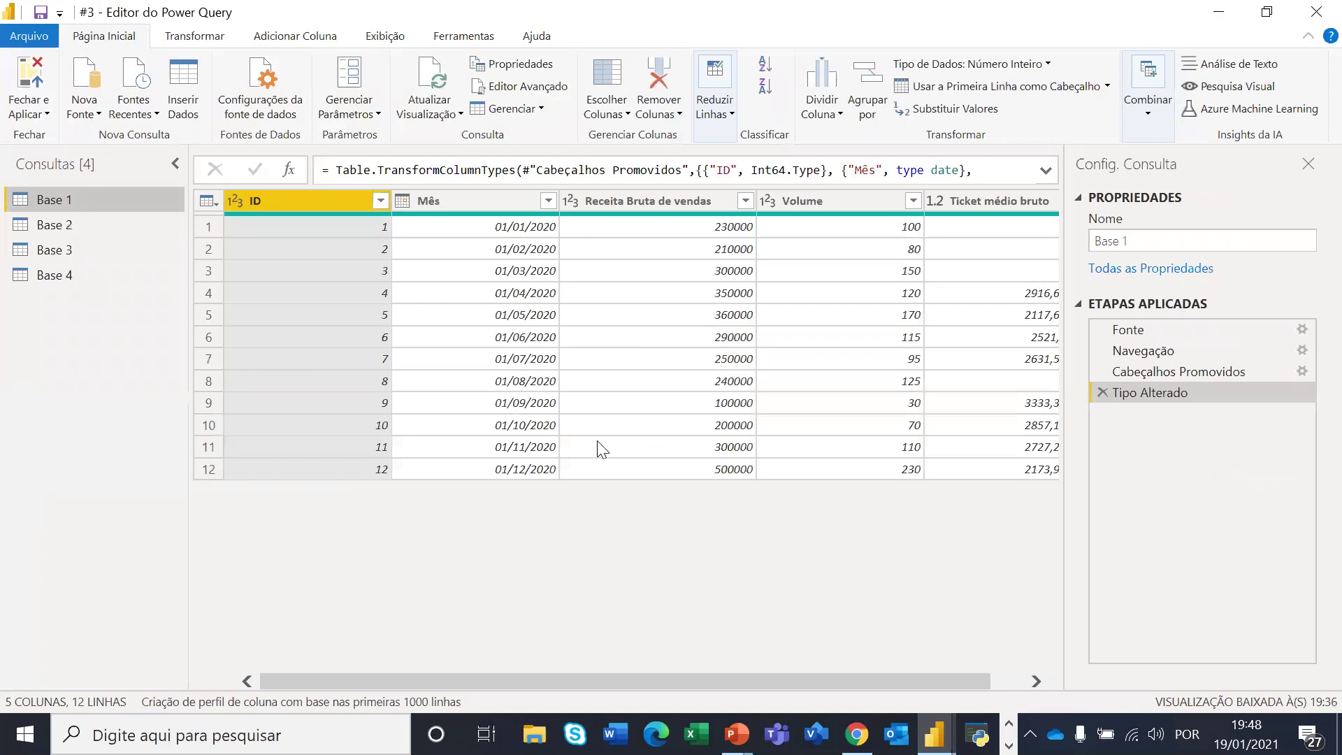
pyautogui.click(45, 111)
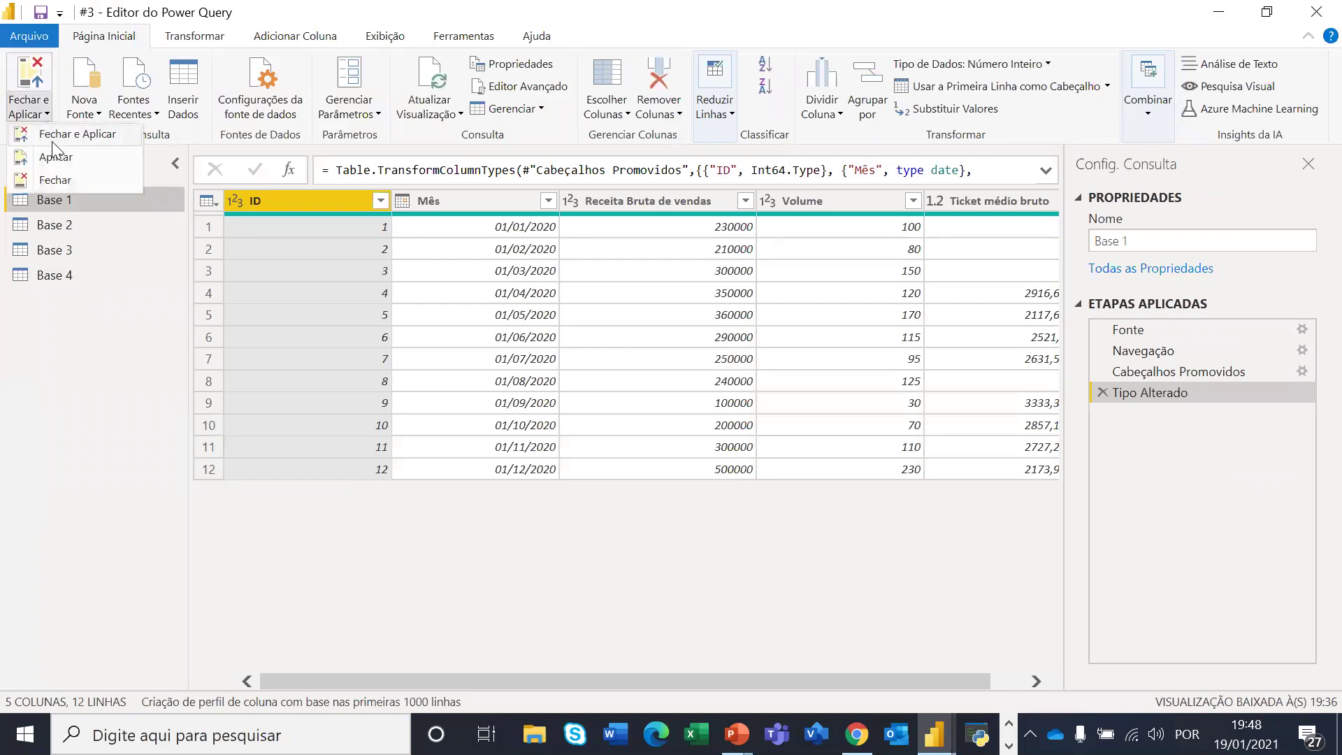
pyautogui.click(63, 181)
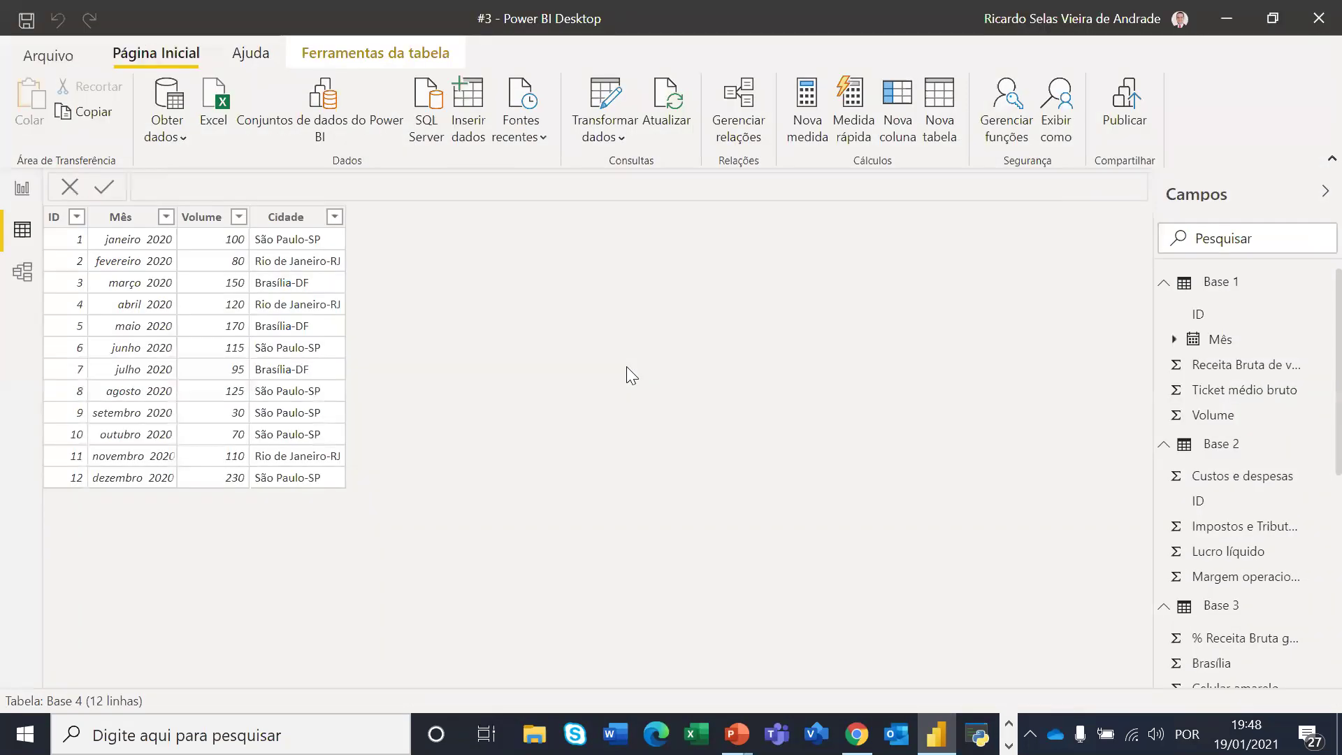
# Examine the relationships between Base 1 to Base 4 in the model view, and return to the table data
pyautogui.click(24, 278)
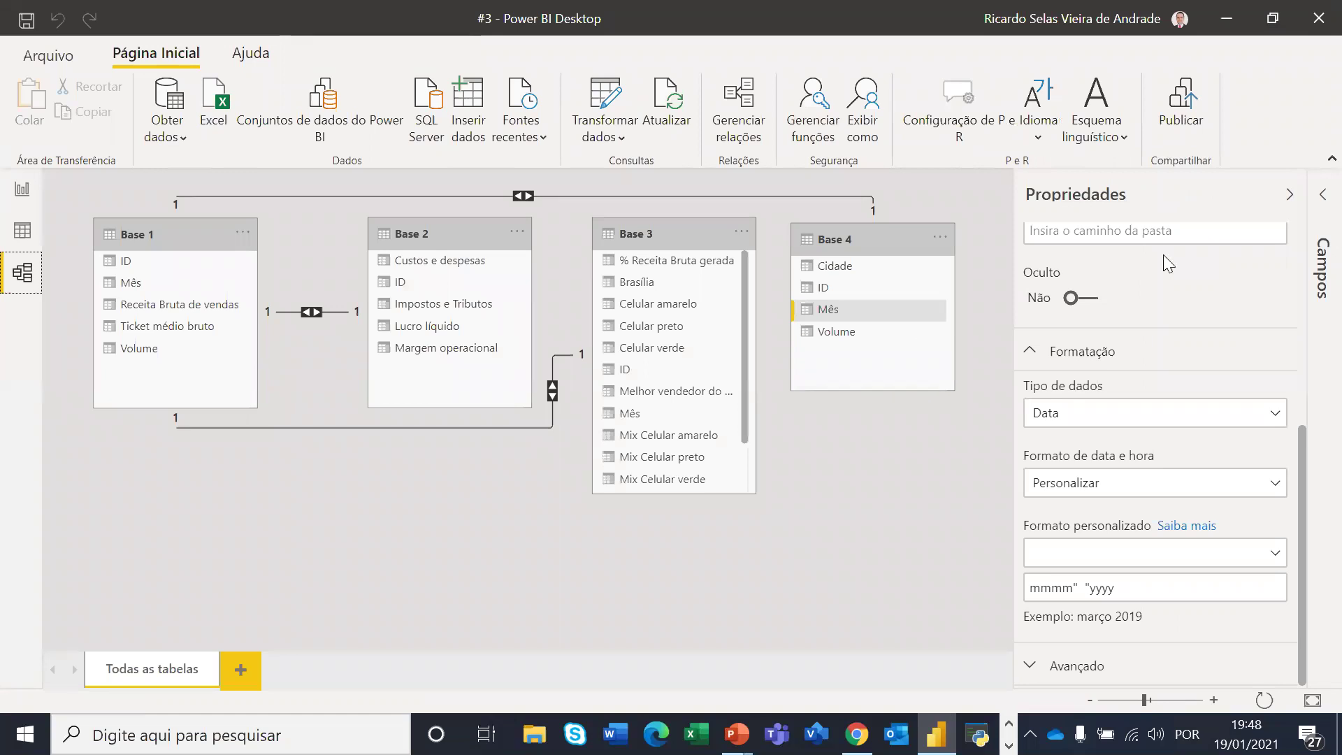
pyautogui.click(1289, 194)
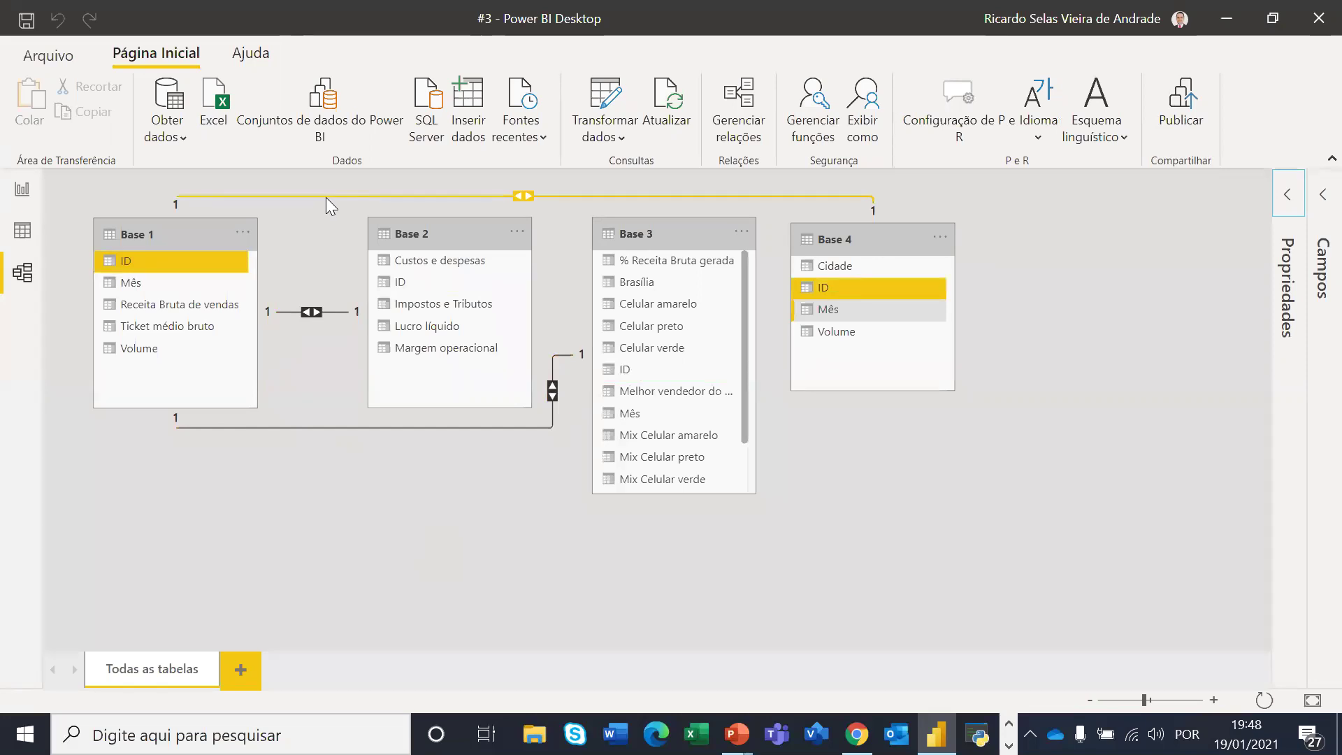
pyautogui.click(23, 235)
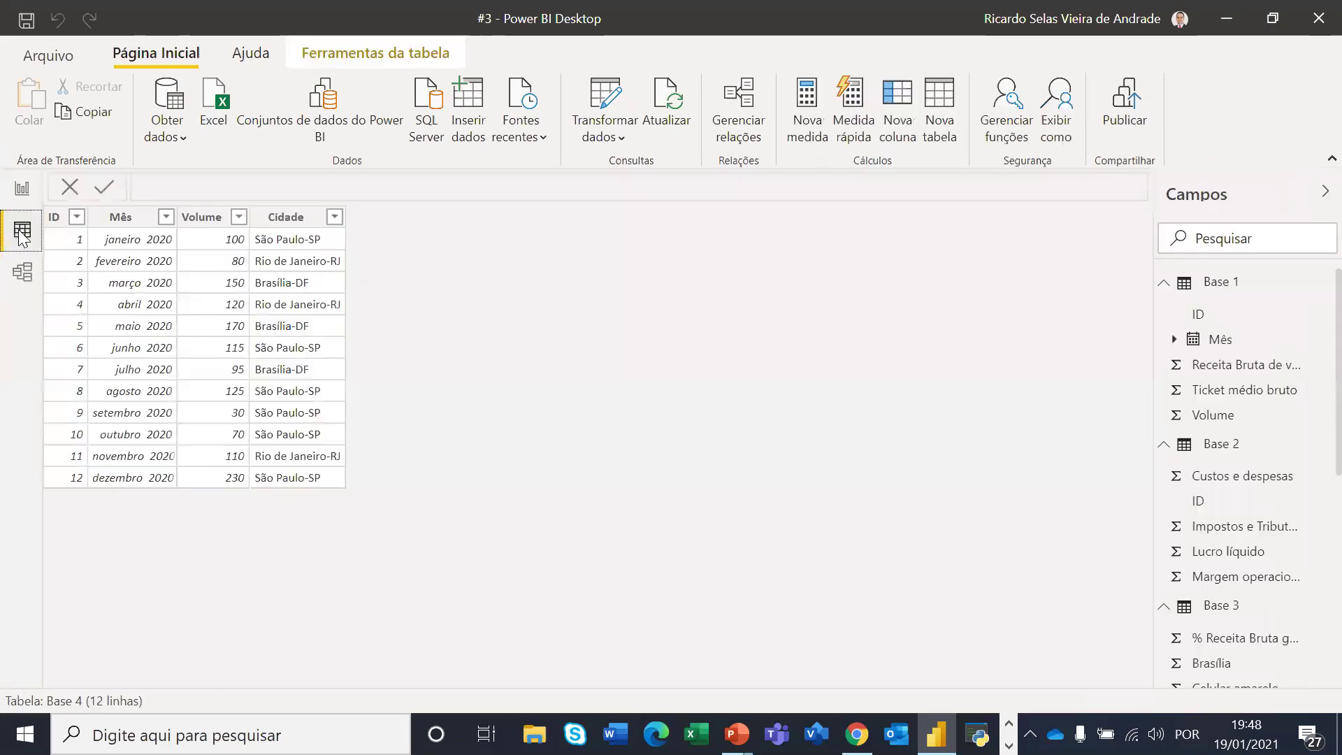
pyautogui.scroll(-5, 1189, 441)
pyautogui.scroll(5, 1209, 426)
# Switch to the report view and expand the Base 3 and Base 4 field lists
pyautogui.click(25, 198)
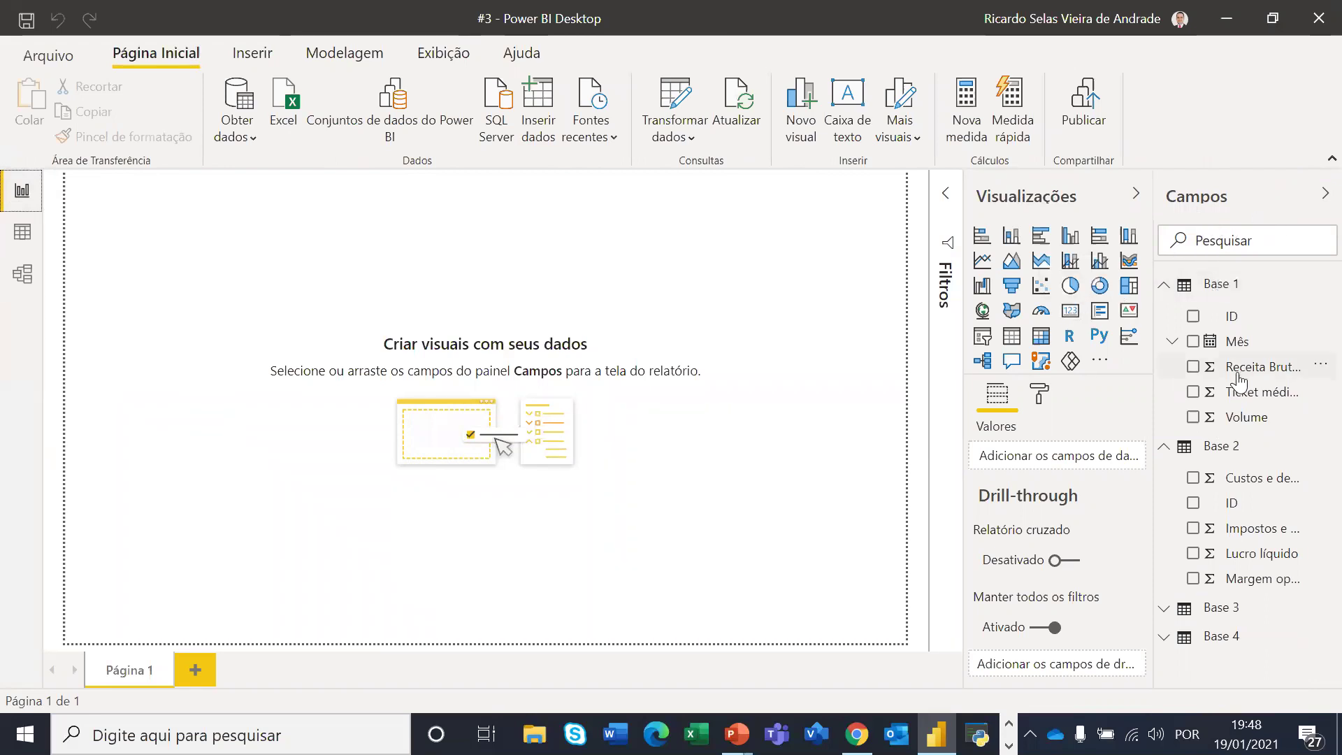
pyautogui.click(1163, 608)
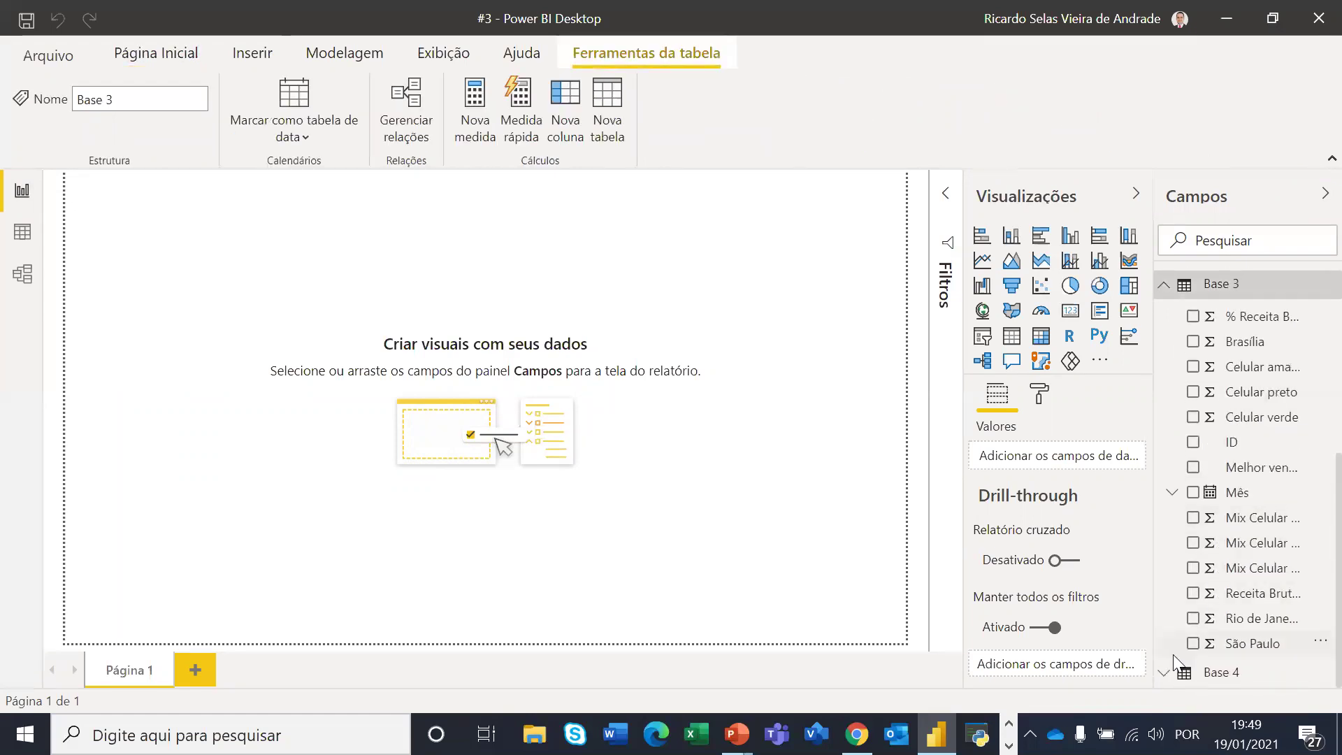
pyautogui.click(1168, 679)
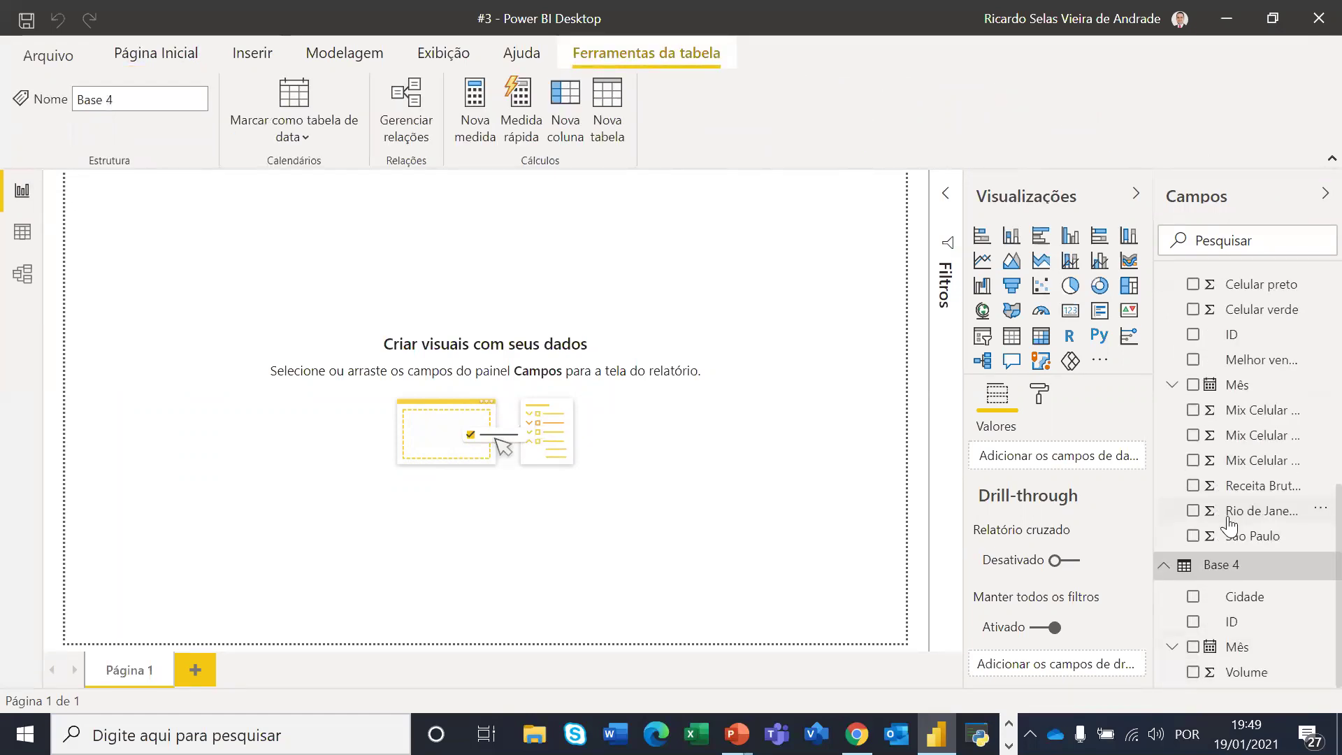
pyautogui.scroll(10, 1231, 524)
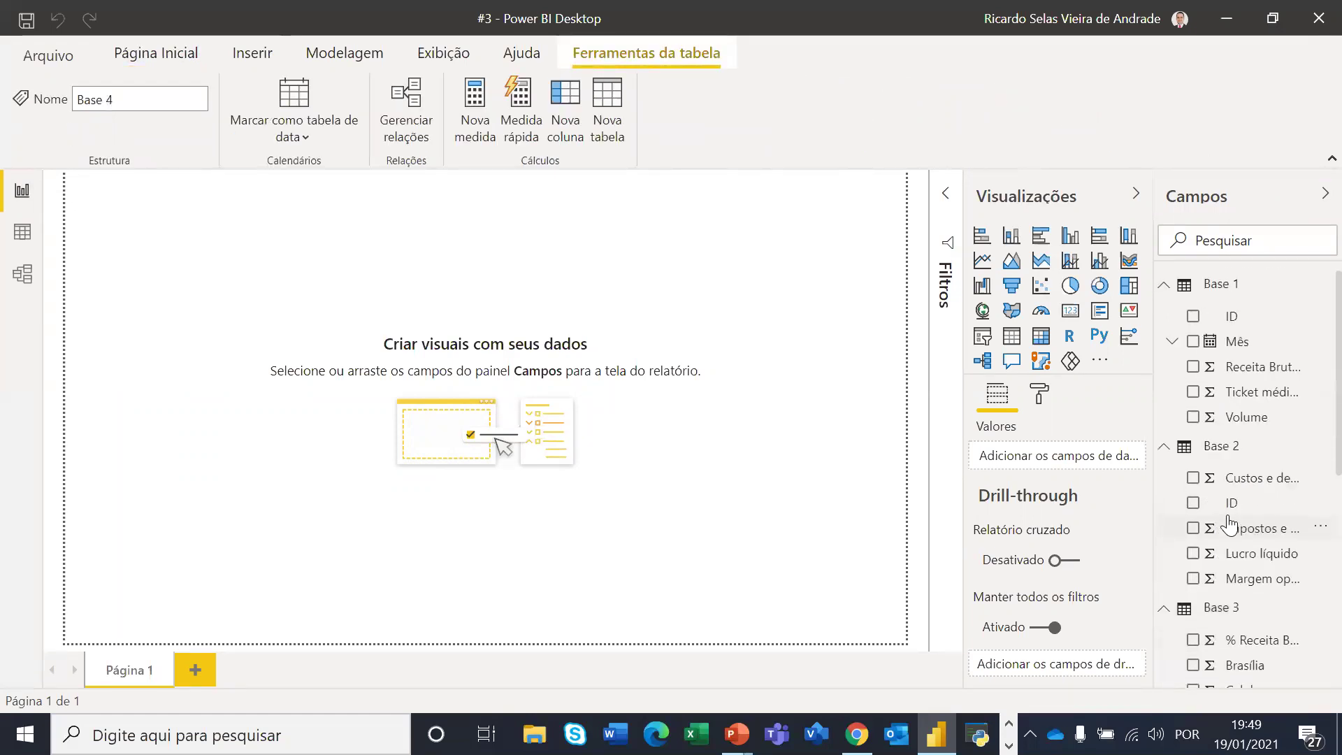
pyautogui.click(945, 196)
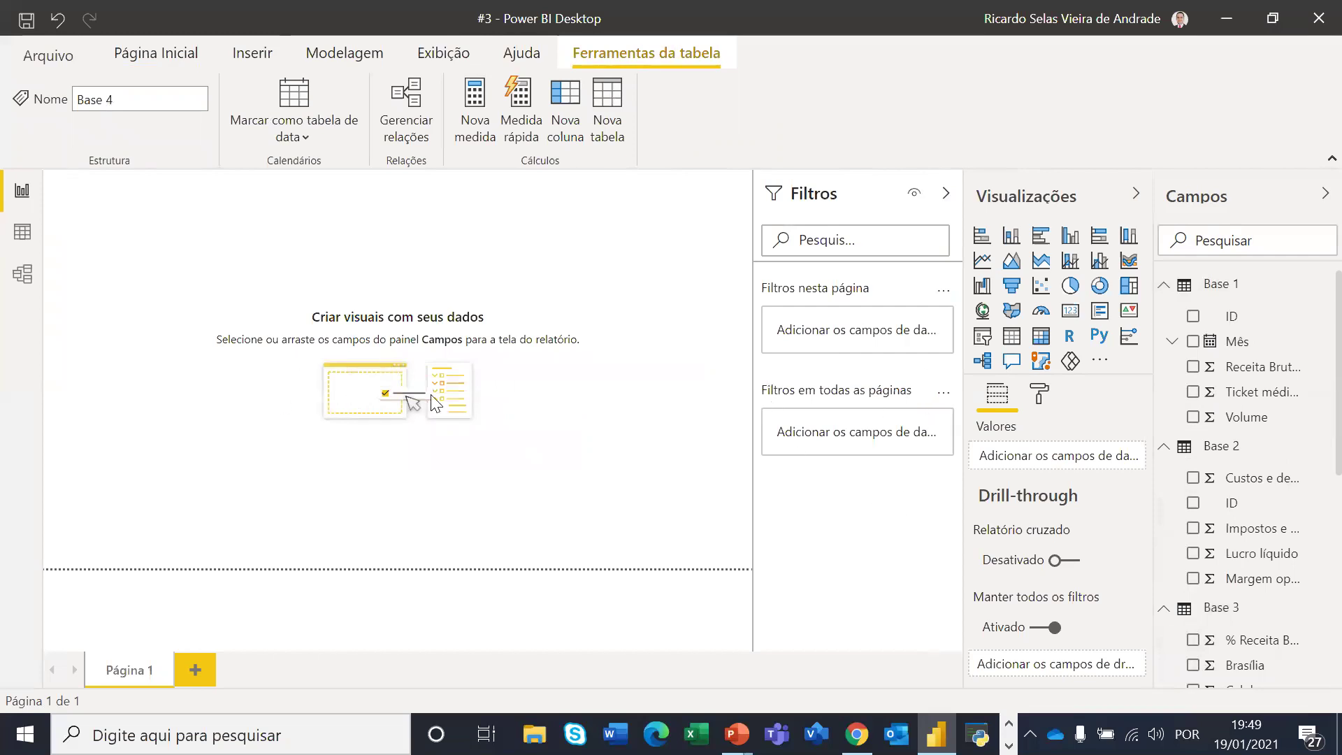
pyautogui.click(946, 193)
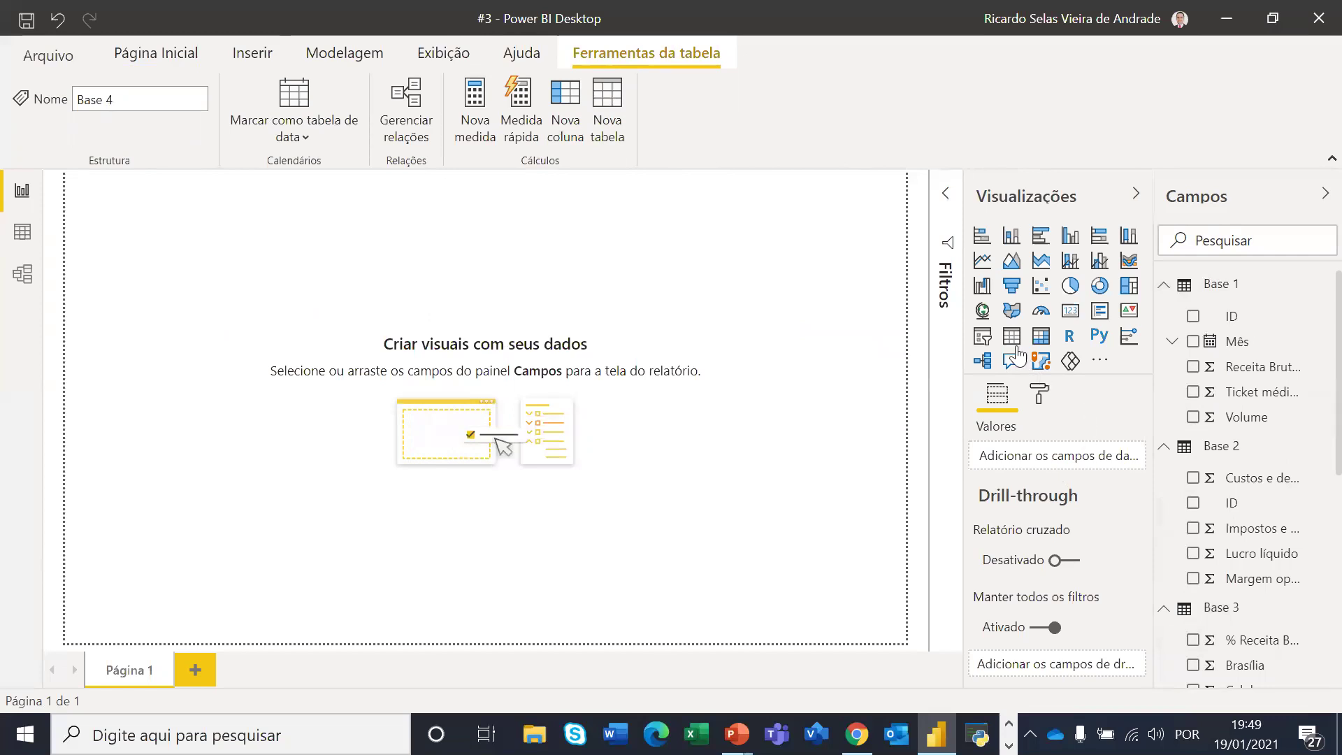
# Try out a map visual on Página 1 by inserting and enlarging it, and delete it
pyautogui.click(982, 311)
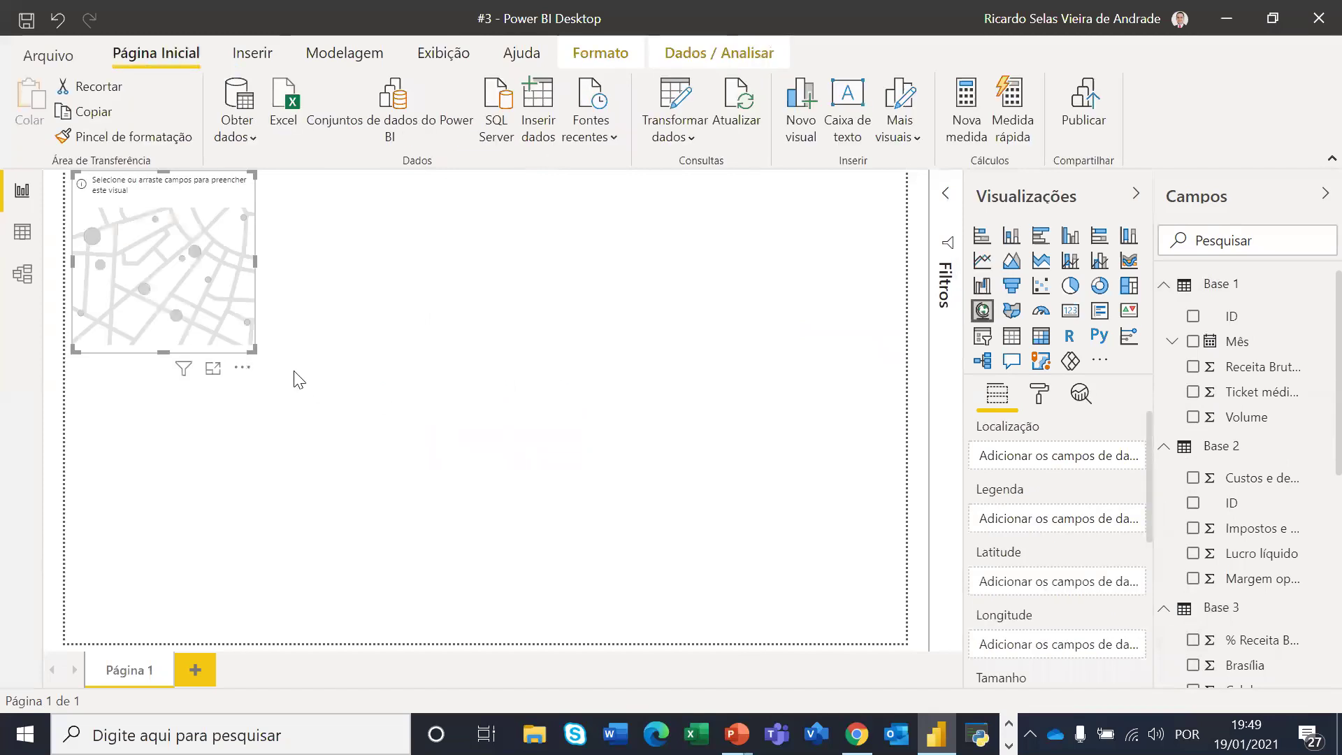
pyautogui.moveTo(253, 350); pyautogui.dragTo(572, 505)
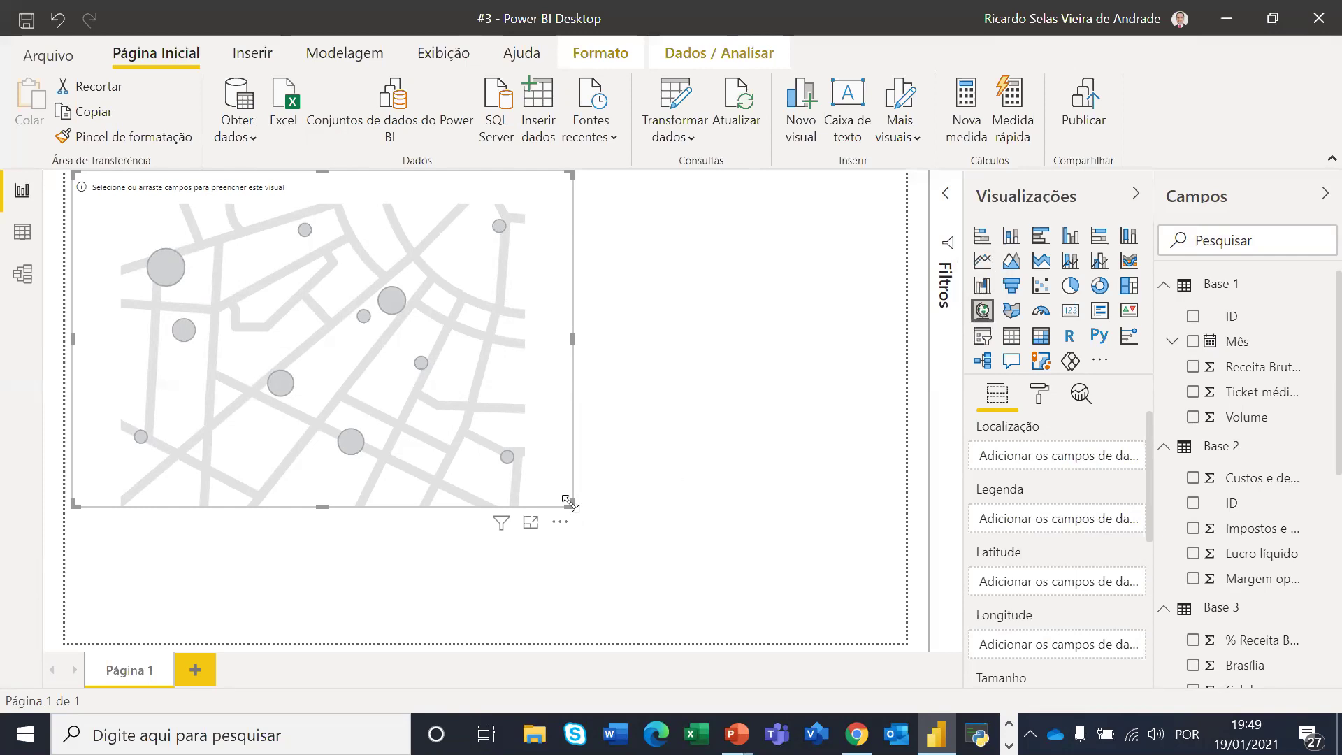
pyautogui.press('Delete')
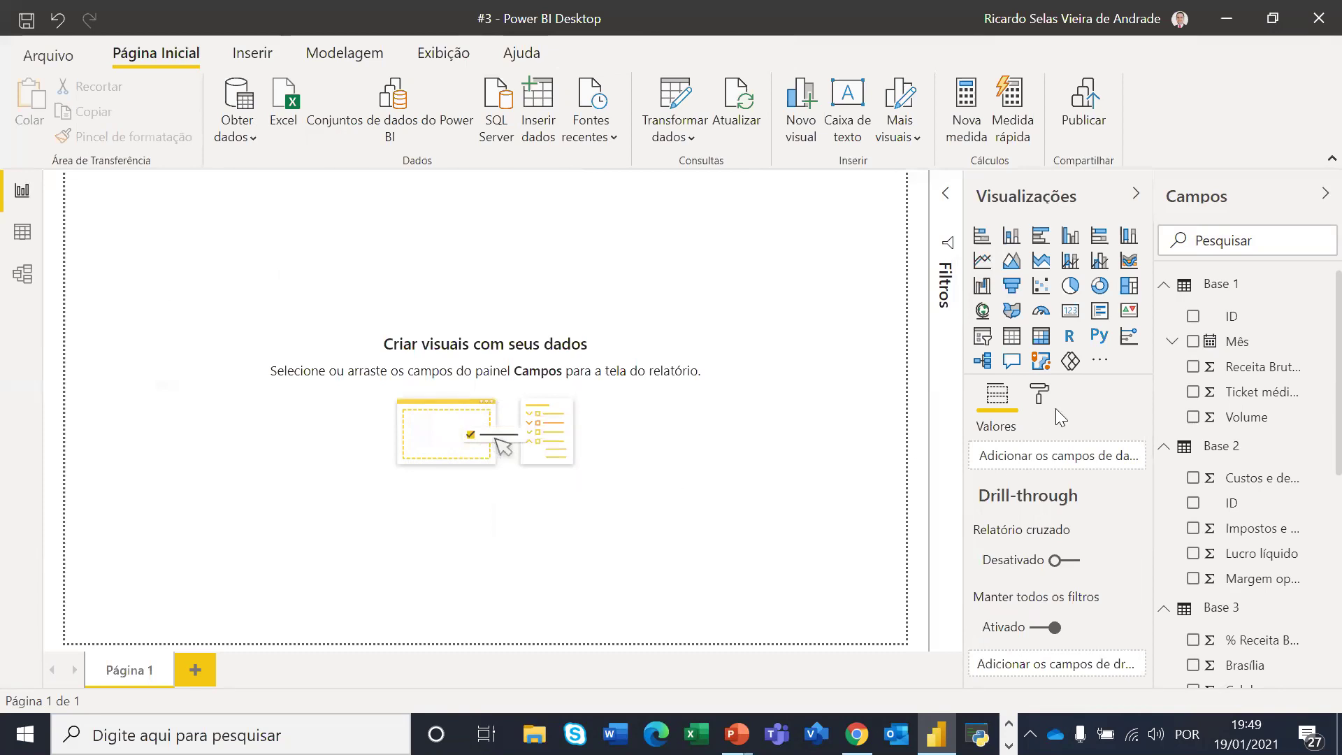
# Search the AppSource visuals for HEATMAP and import the Heatmap custom visual into the report
pyautogui.click(1101, 362)
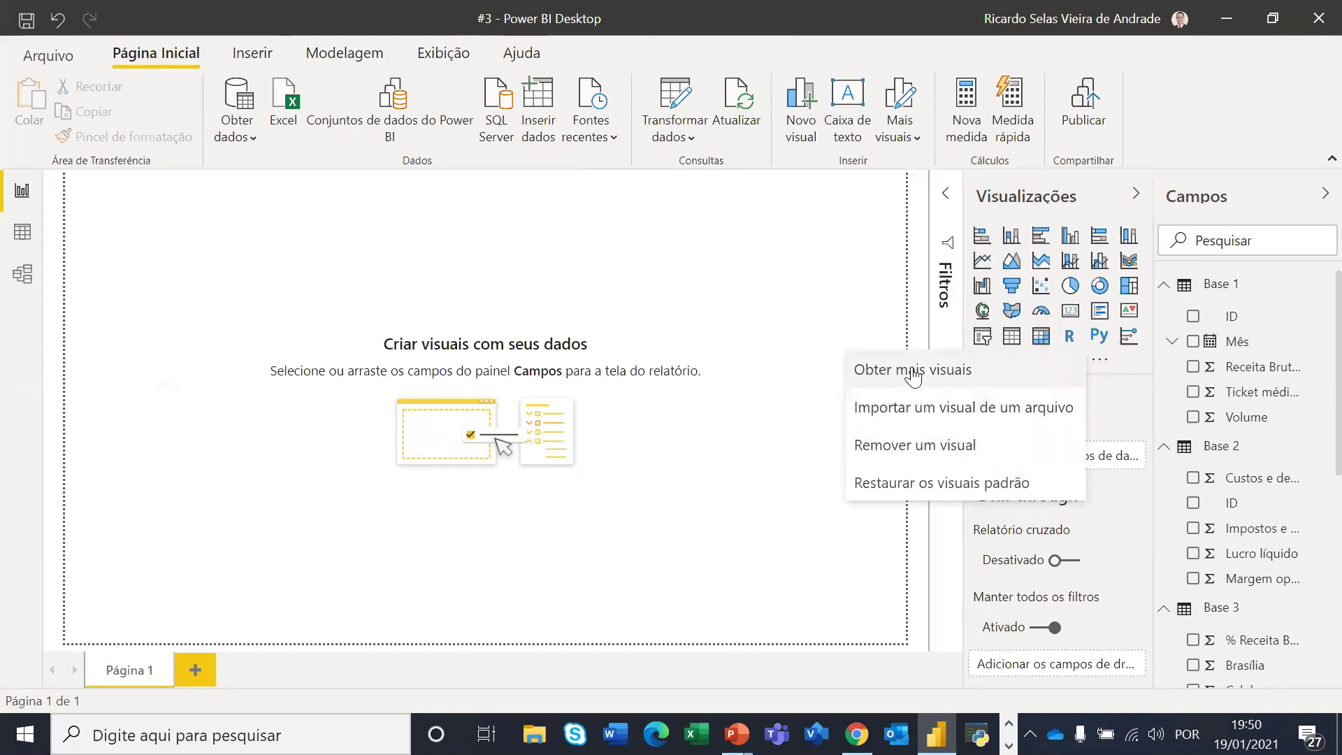
pyautogui.click(842, 389)
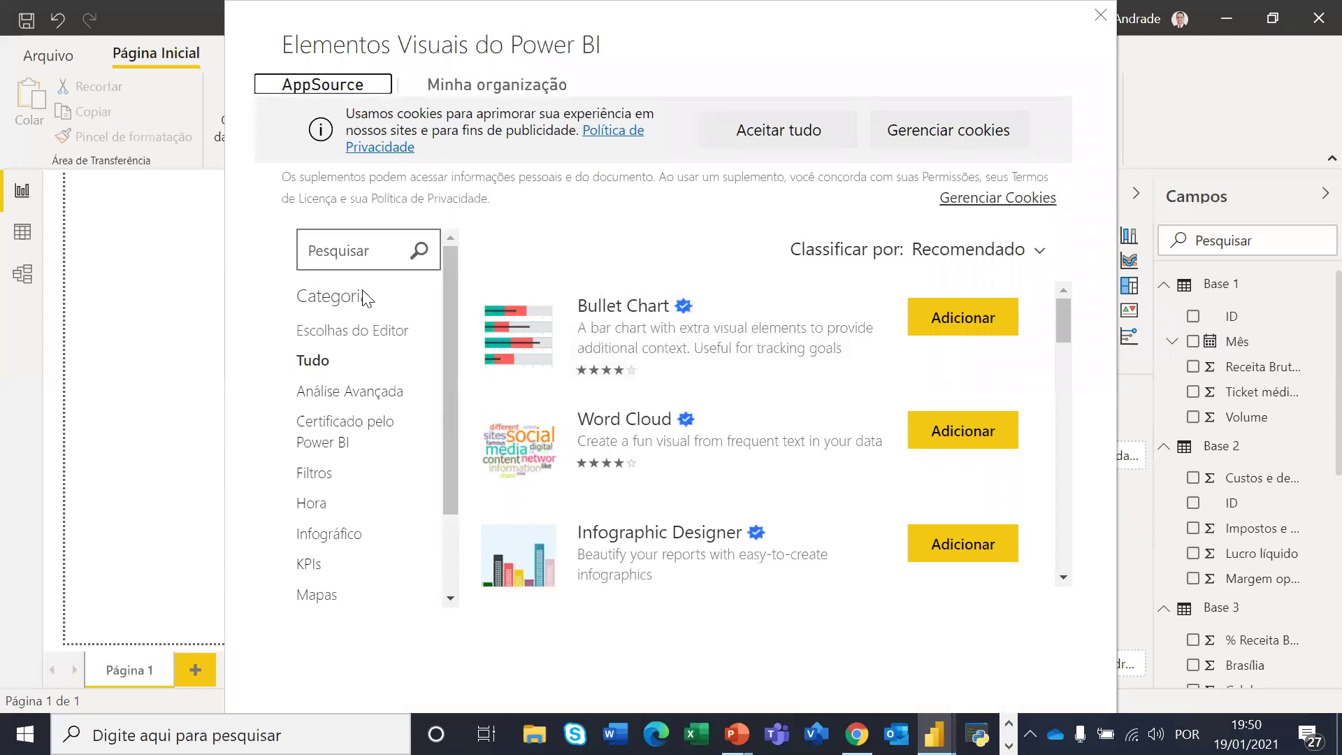
pyautogui.click(349, 249)
pyautogui.write('HEATMAPA')
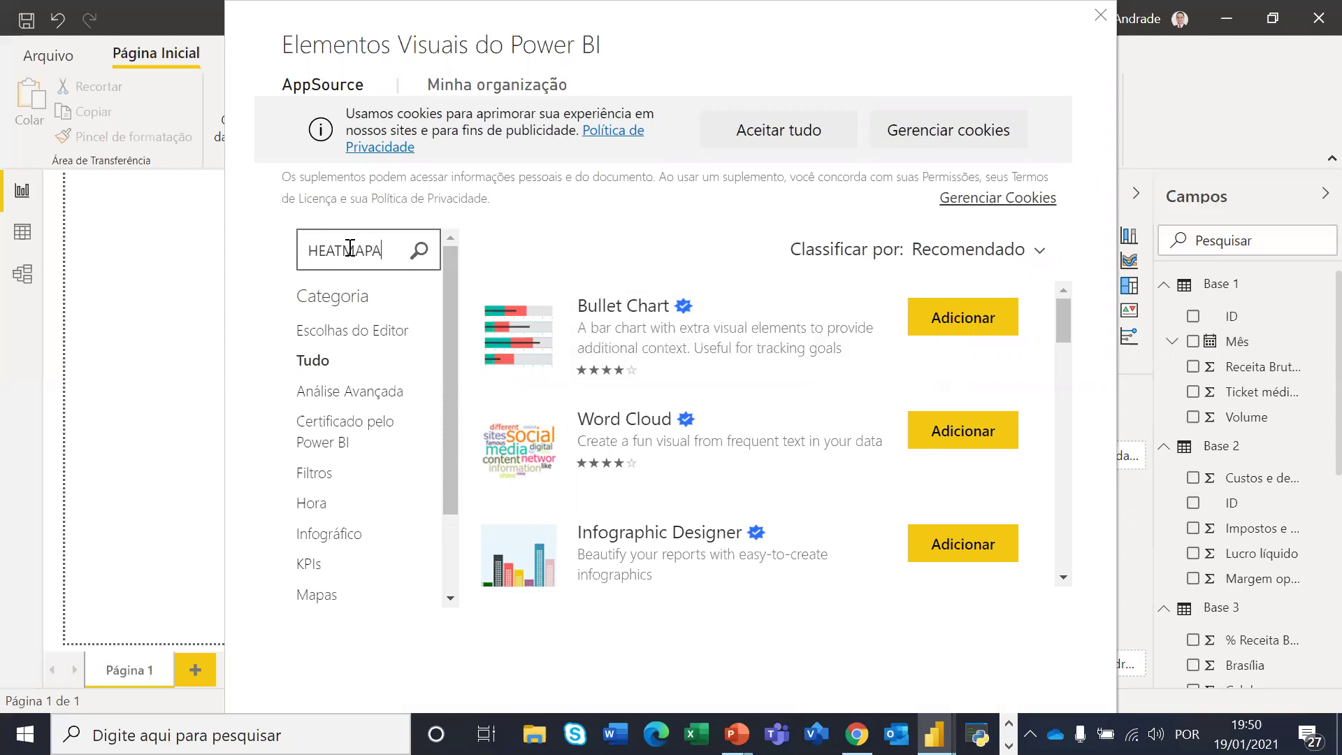
pyautogui.press('BackSpace')
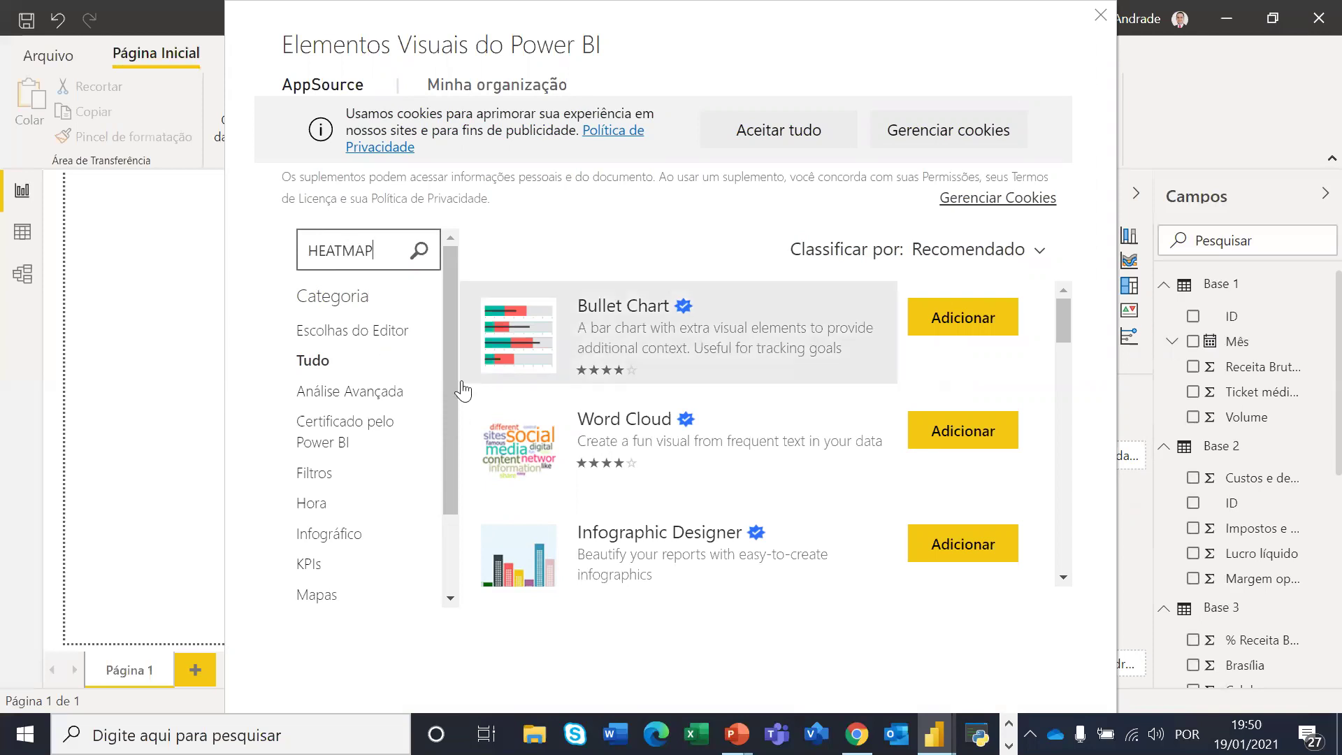
pyautogui.press('Return')
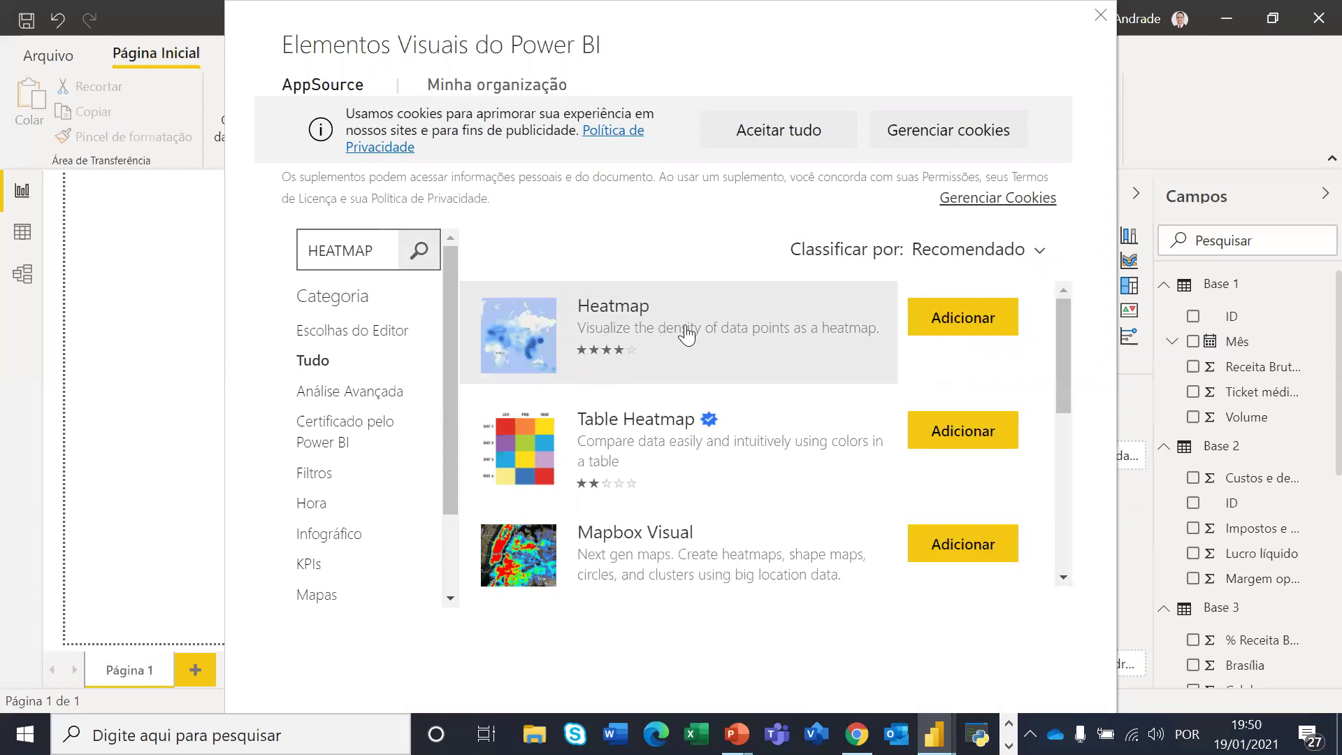
pyautogui.scroll(-3, 810, 450)
pyautogui.scroll(3, 811, 450)
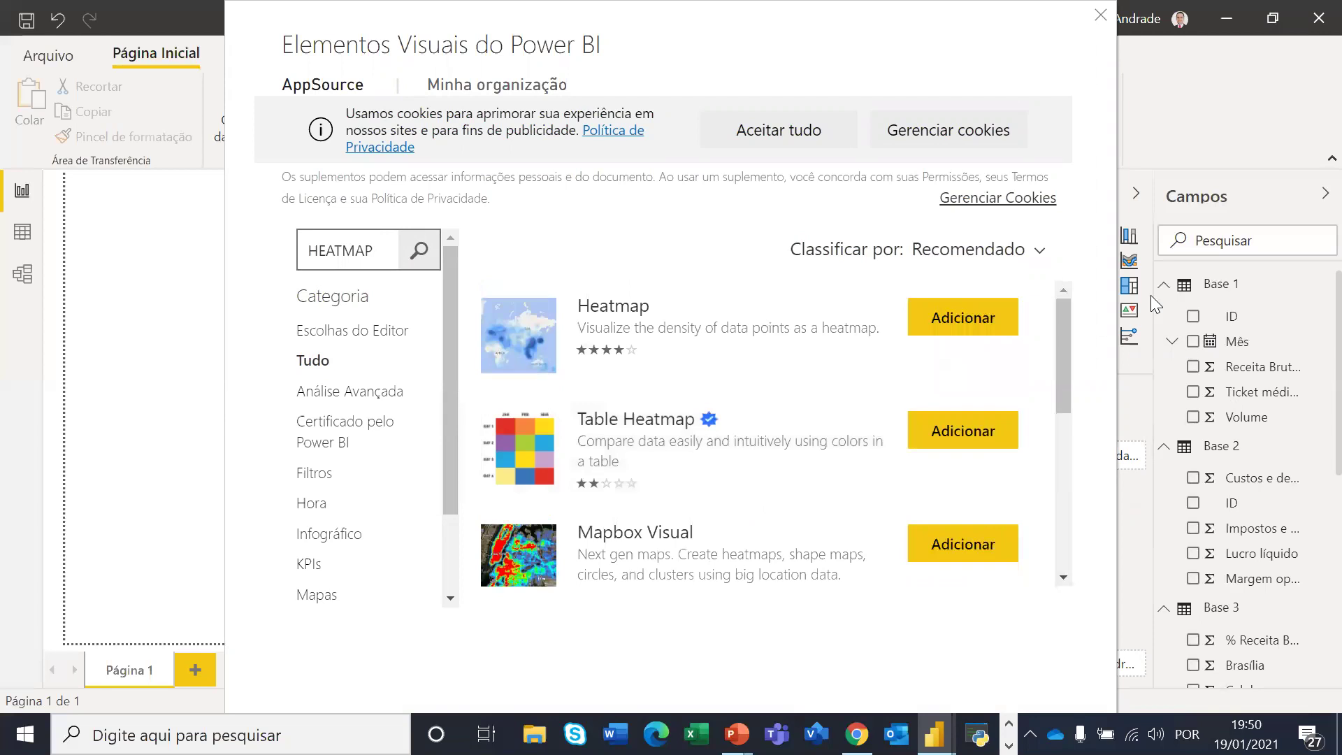
pyautogui.click(957, 323)
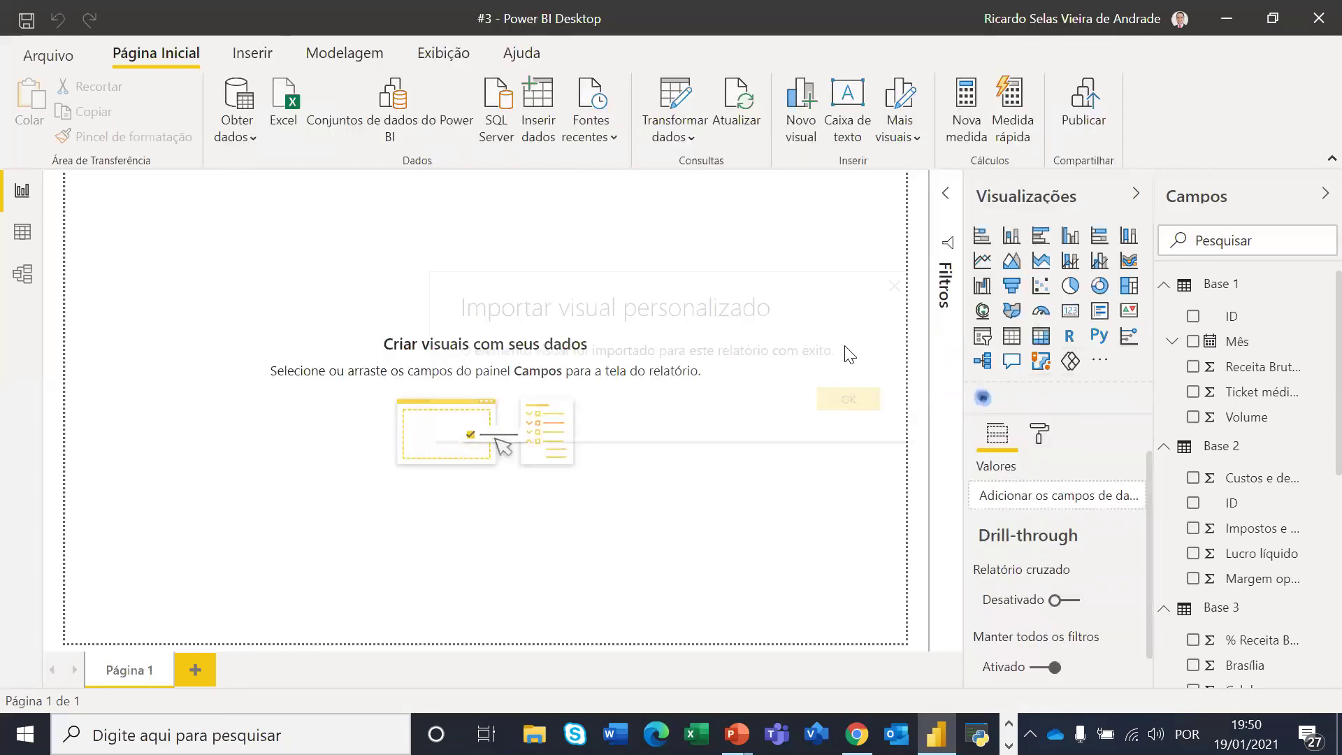
pyautogui.click(852, 395)
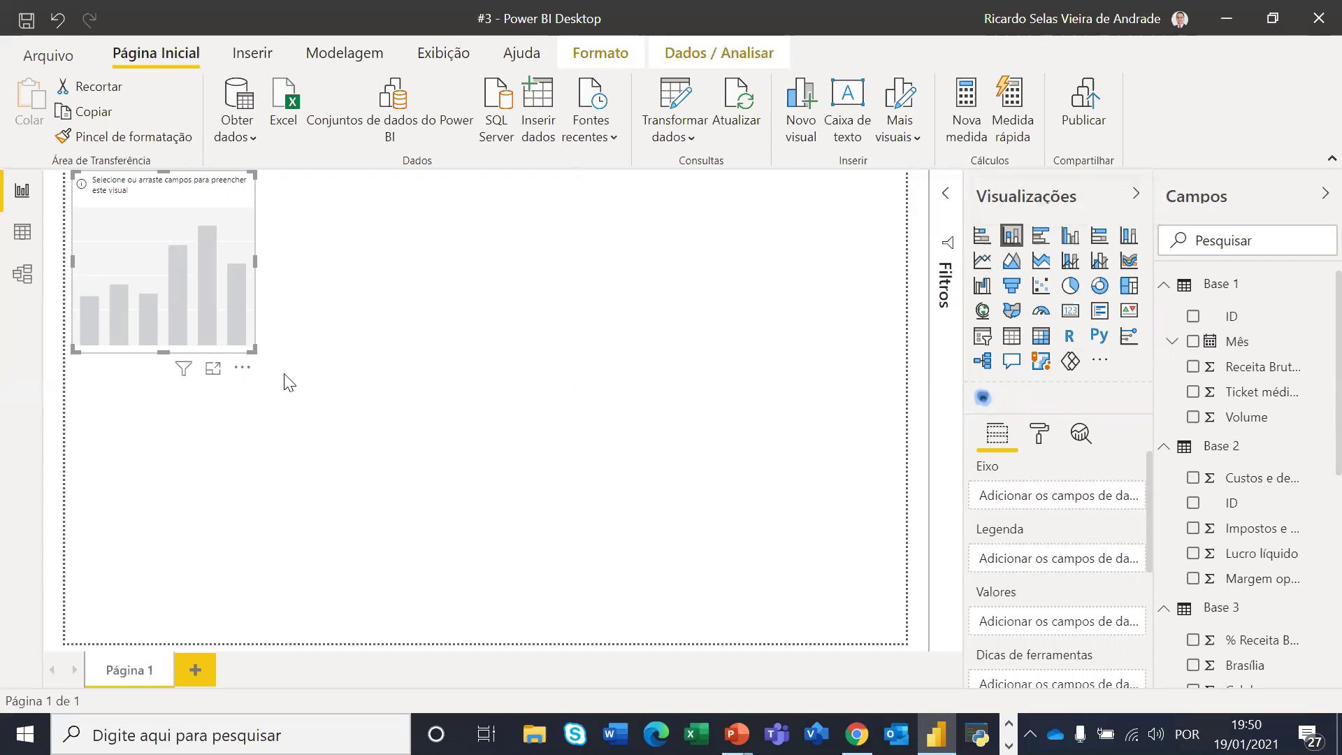
# Add an enlarged stacked column chart to Página 1 with Base 1's Mês field on its axis
pyautogui.moveTo(254, 350); pyautogui.dragTo(505, 451)
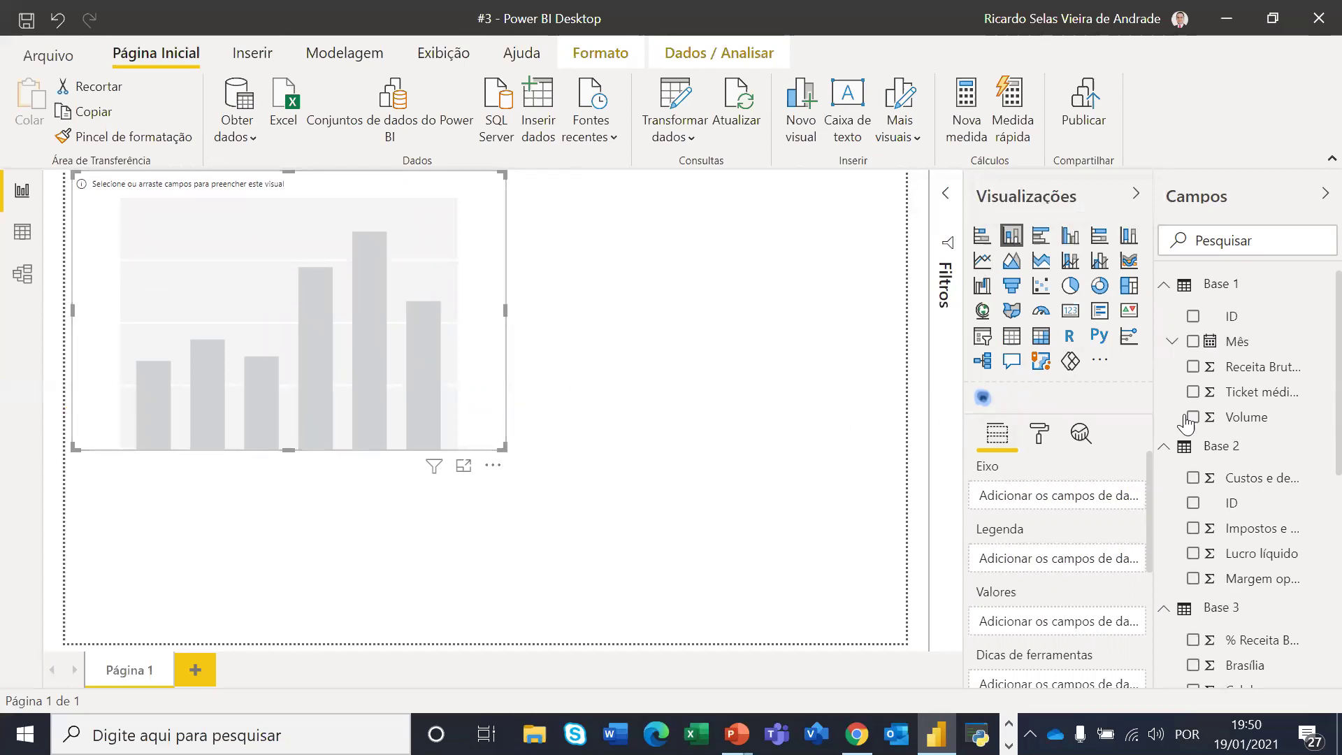
pyautogui.scroll(-5, 1264, 416)
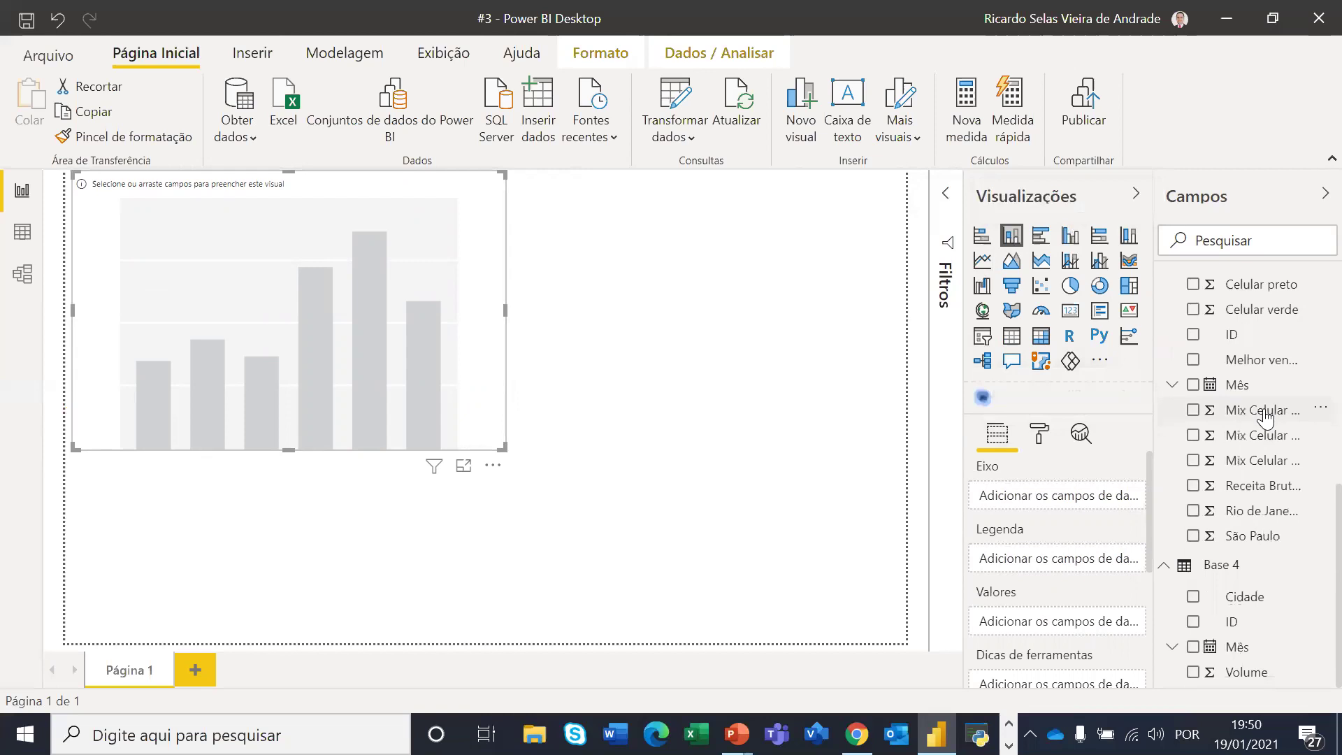
pyautogui.scroll(5, 1259, 430)
pyautogui.scroll(-5, 1260, 429)
pyautogui.scroll(2, 1254, 440)
pyautogui.scroll(-2, 1251, 448)
pyautogui.scroll(5, 1234, 587)
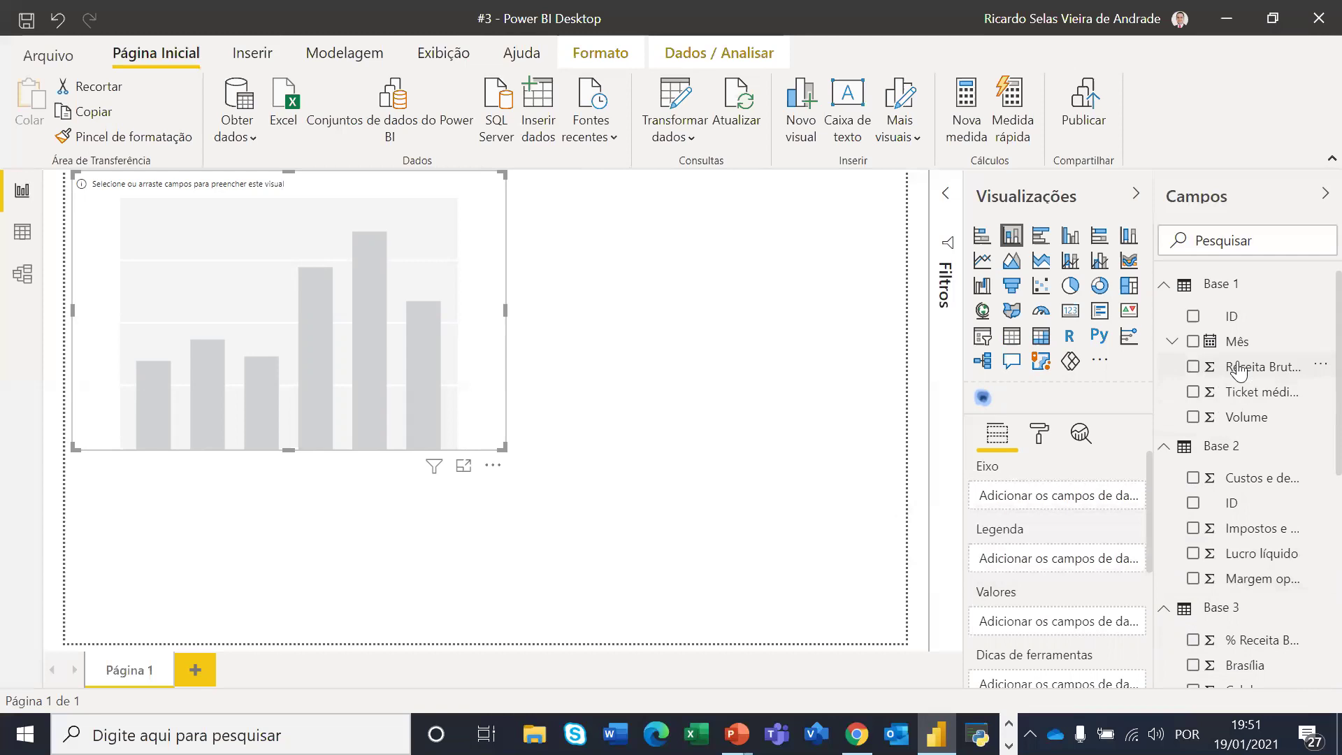
pyautogui.moveTo(1238, 344); pyautogui.dragTo(362, 329)
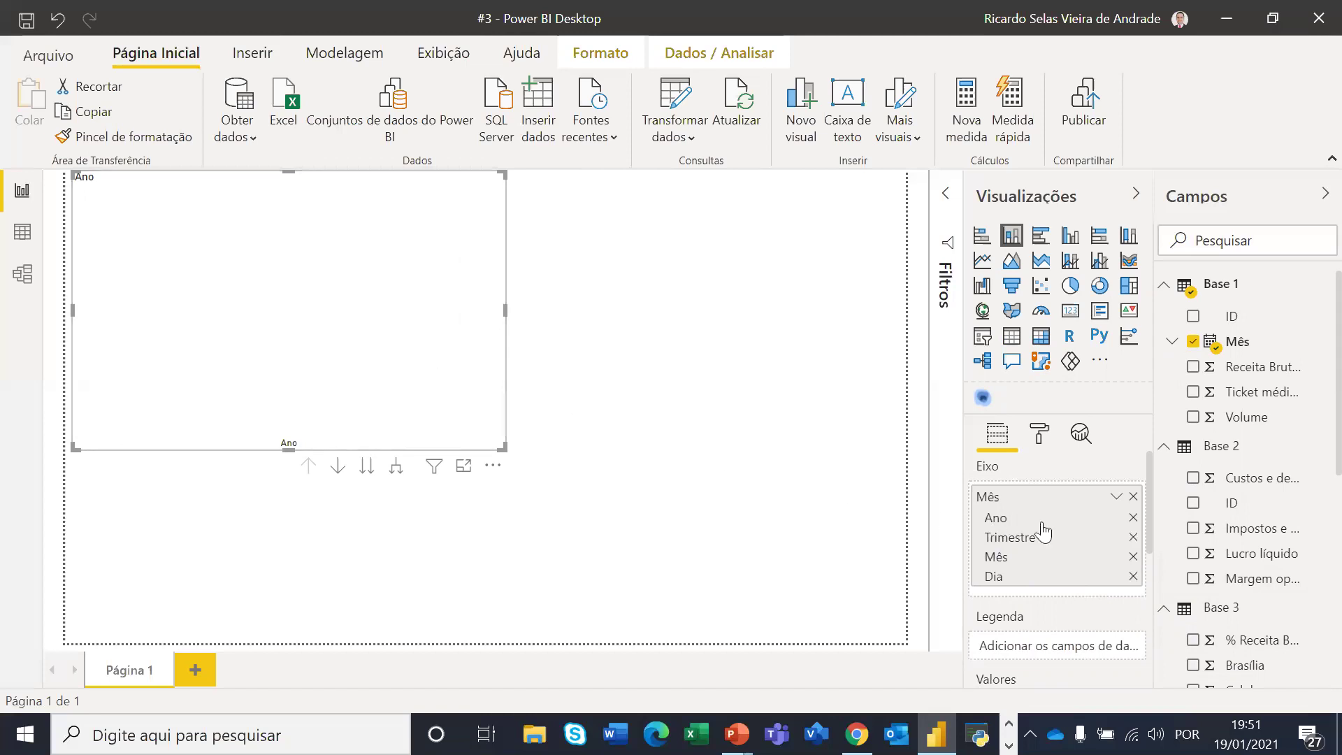
# Remove the Ano, Trimestre and Dia levels from the chart's axis hierarchy, keeping only Mês
pyautogui.click(1133, 518)
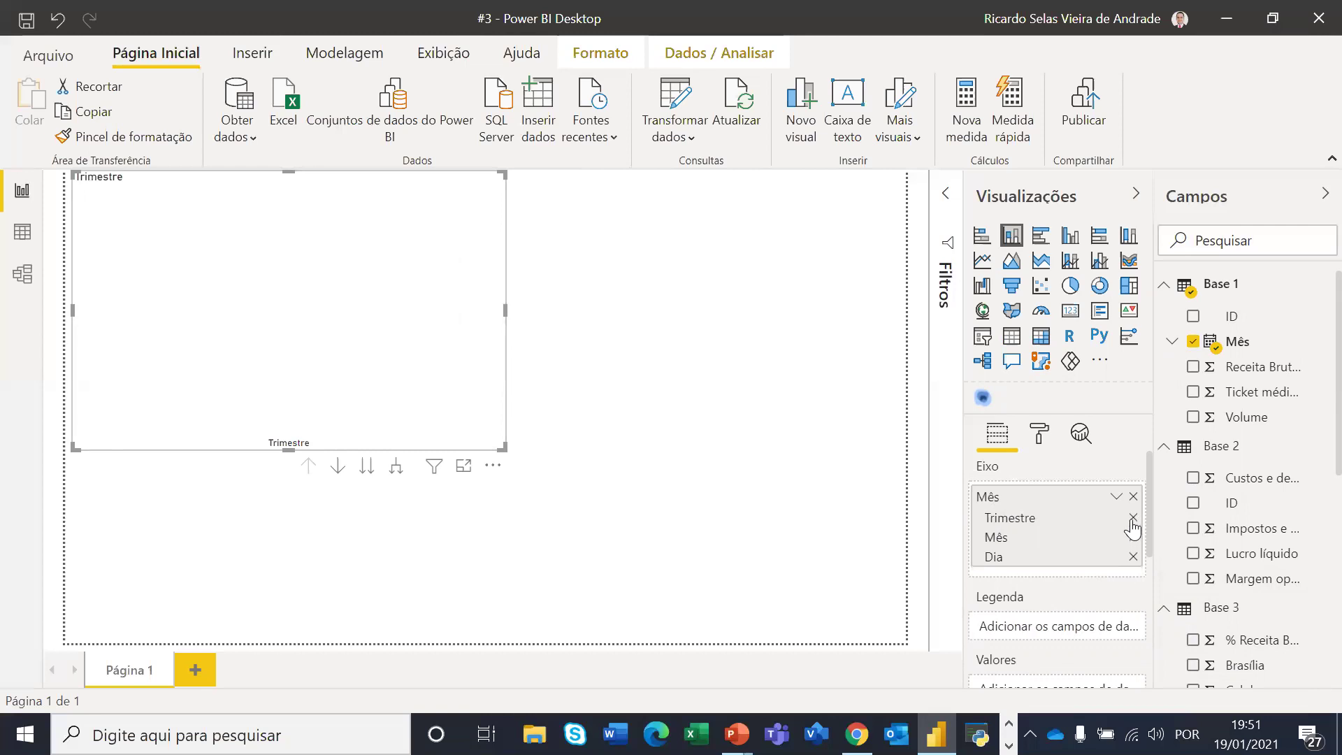
pyautogui.click(1133, 518)
pyautogui.click(1133, 537)
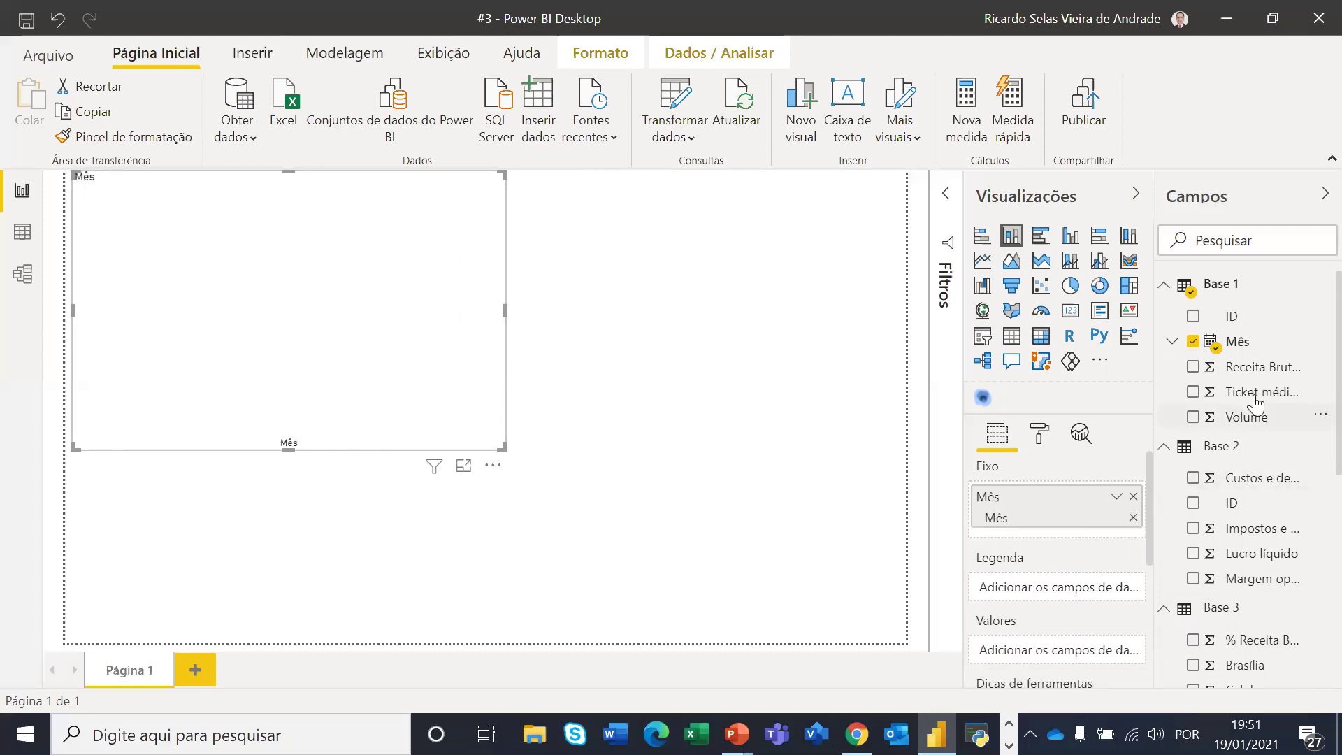
# Plot Base 1's Receita Bruta de vendas as the column chart's values and widen the chart
pyautogui.moveTo(1250, 368); pyautogui.dragTo(408, 329)
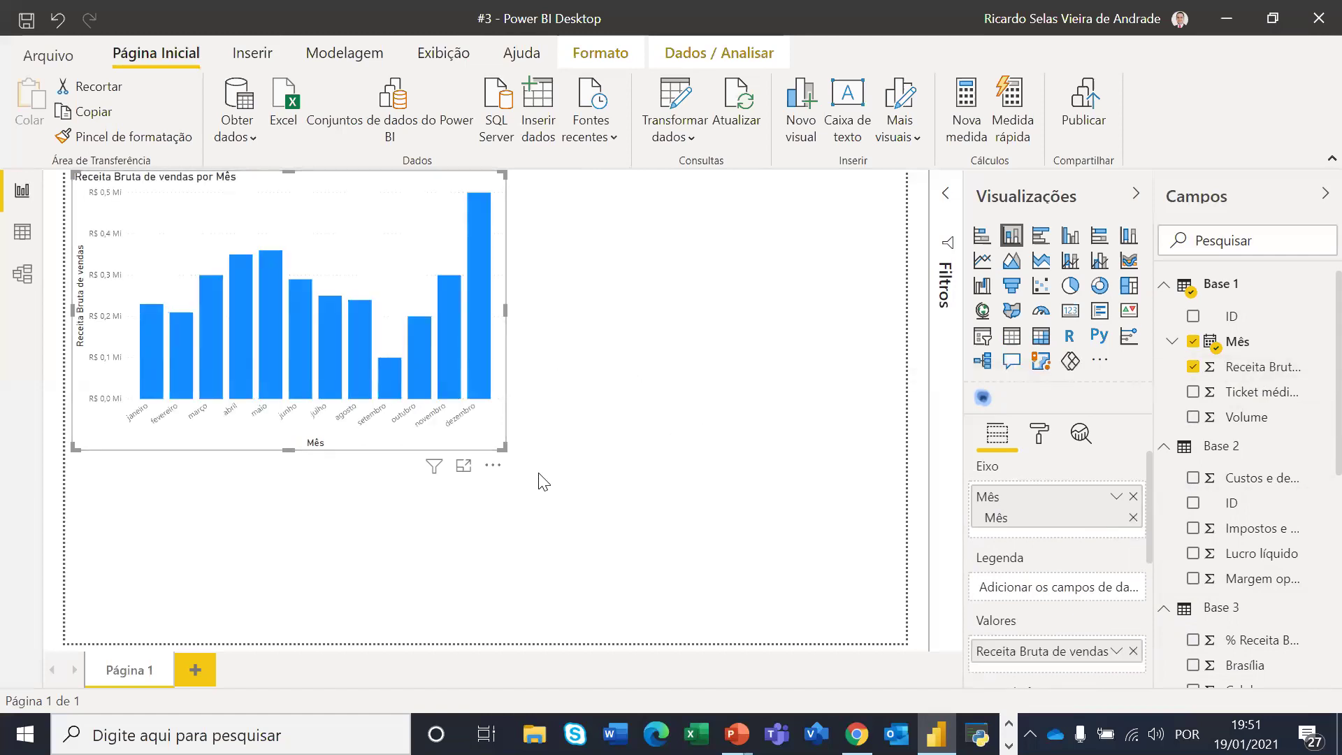
pyautogui.moveTo(504, 449); pyautogui.dragTo(675, 454)
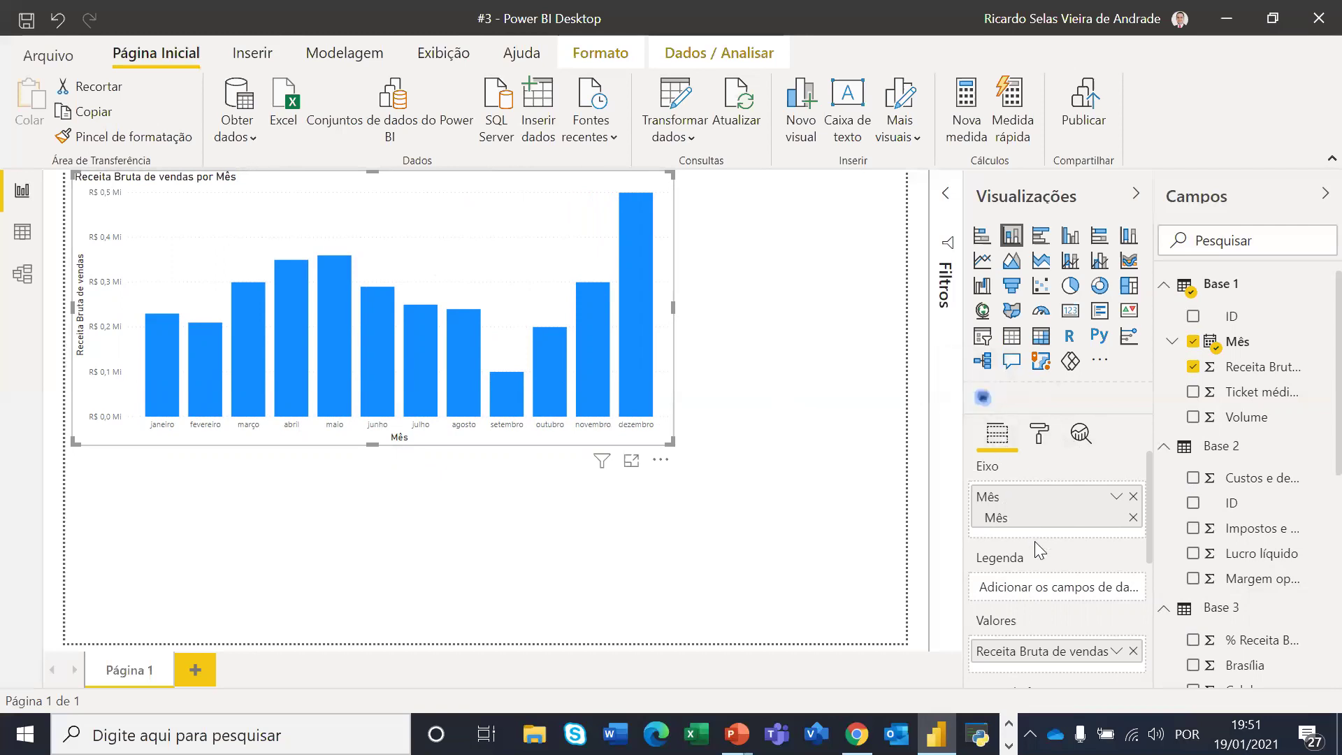
# Look through the column chart's field assignments and its formatting options
pyautogui.scroll(-3, 1036, 544)
pyautogui.scroll(3, 1035, 542)
pyautogui.scroll(-3, 1034, 542)
pyautogui.scroll(1, 1031, 554)
pyautogui.scroll(5, 1033, 563)
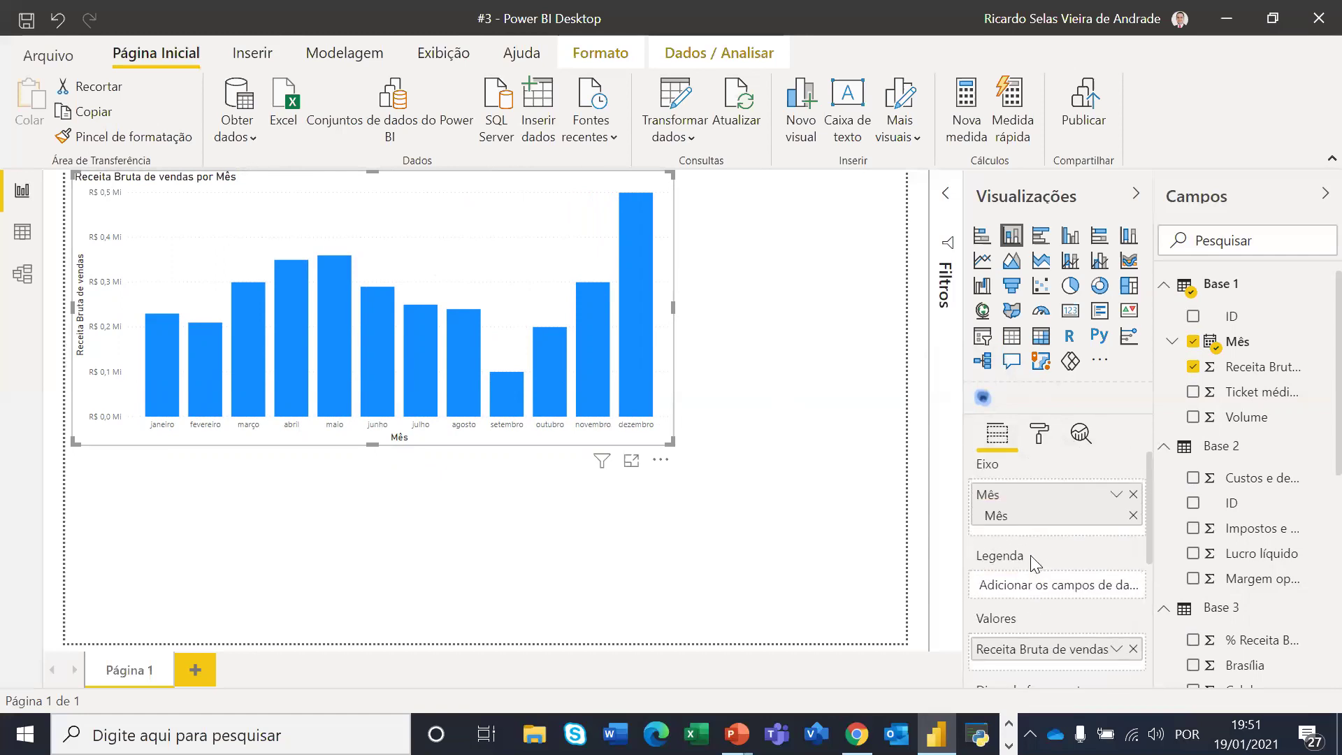
pyautogui.click(1040, 436)
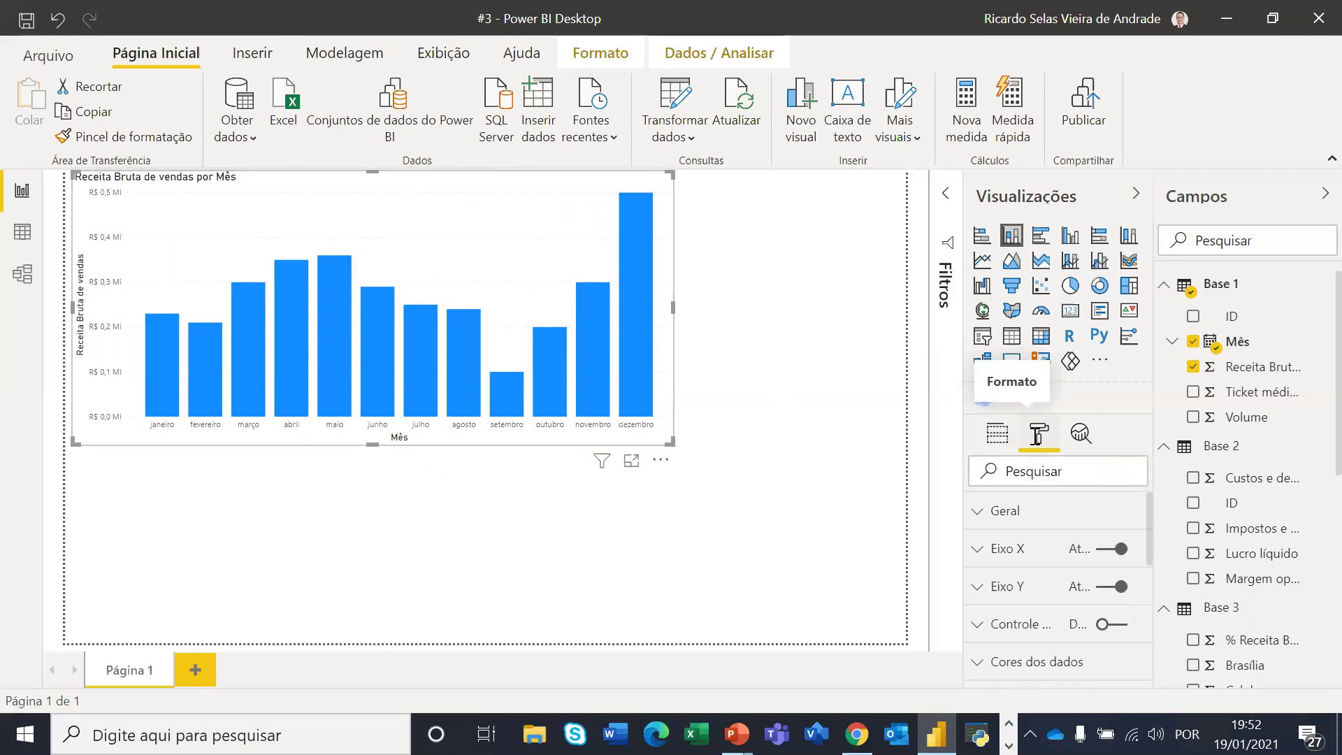
pyautogui.scroll(-3, 1007, 583)
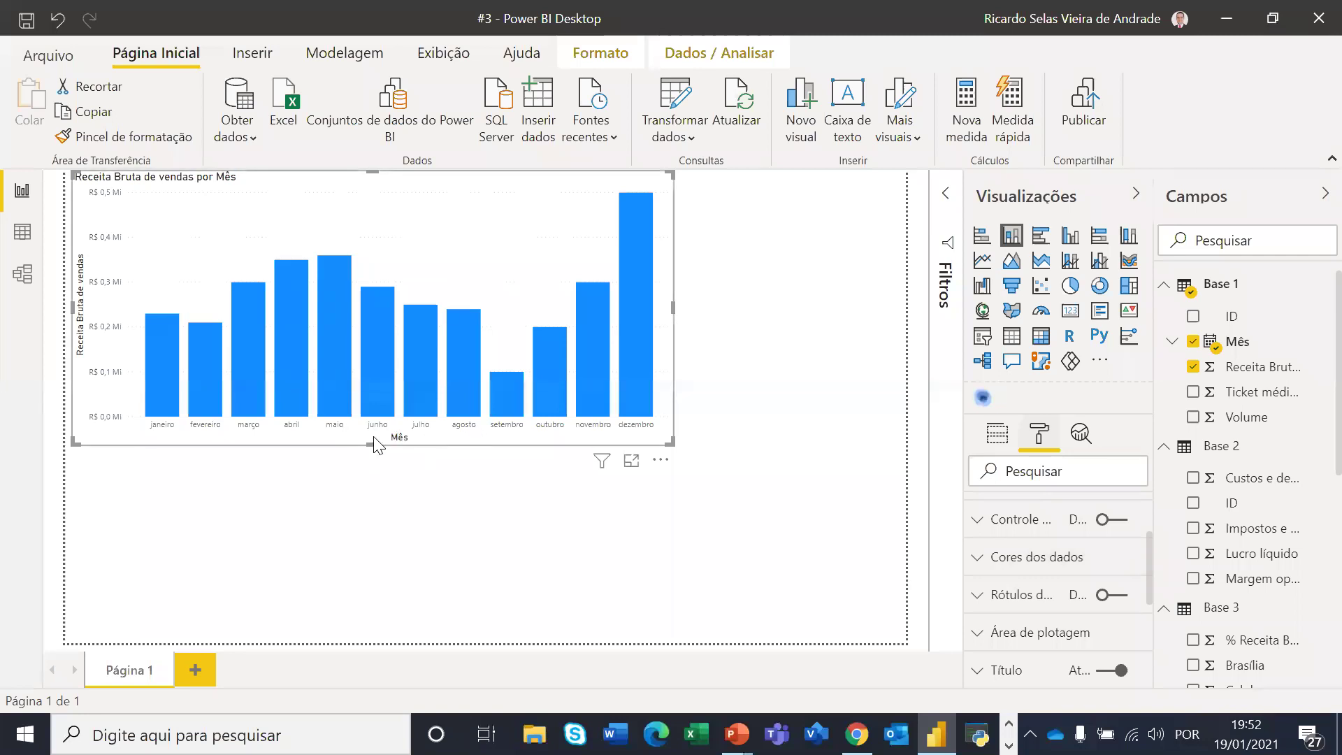
pyautogui.scroll(-6, 1020, 583)
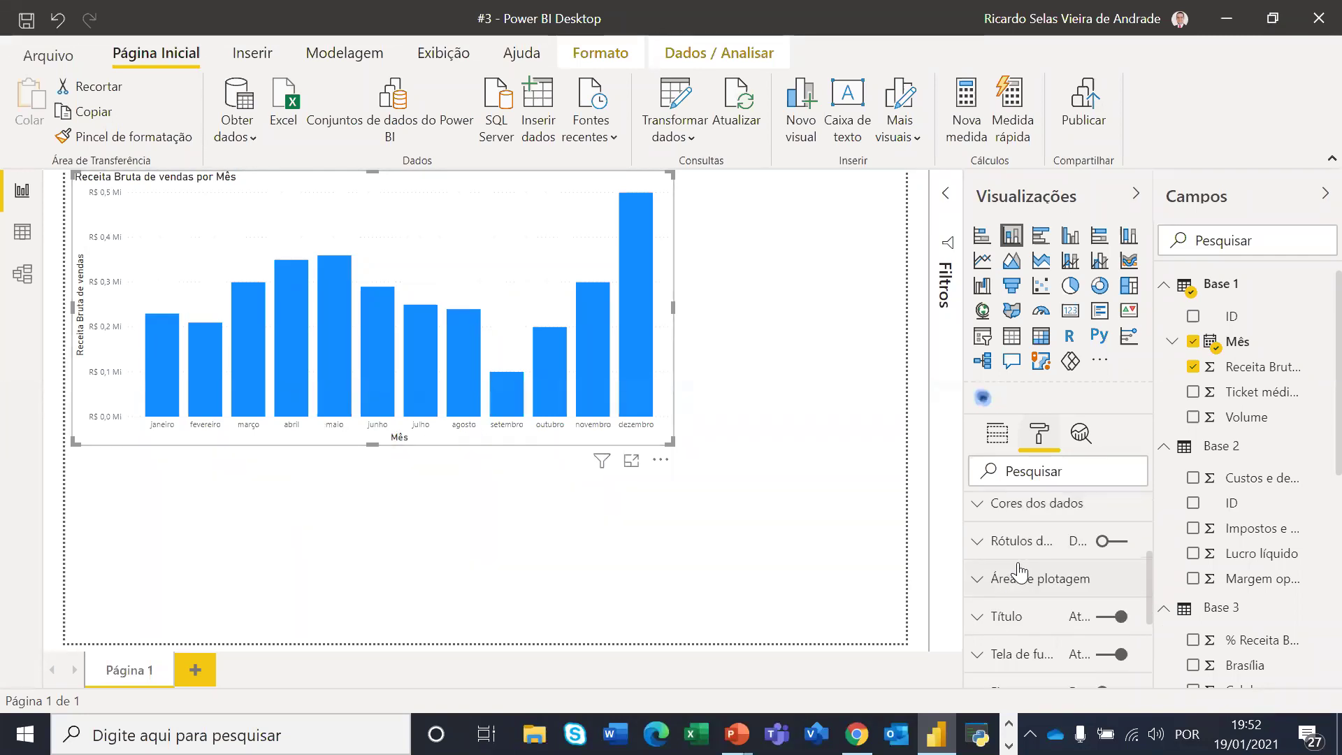
pyautogui.scroll(10, 1027, 581)
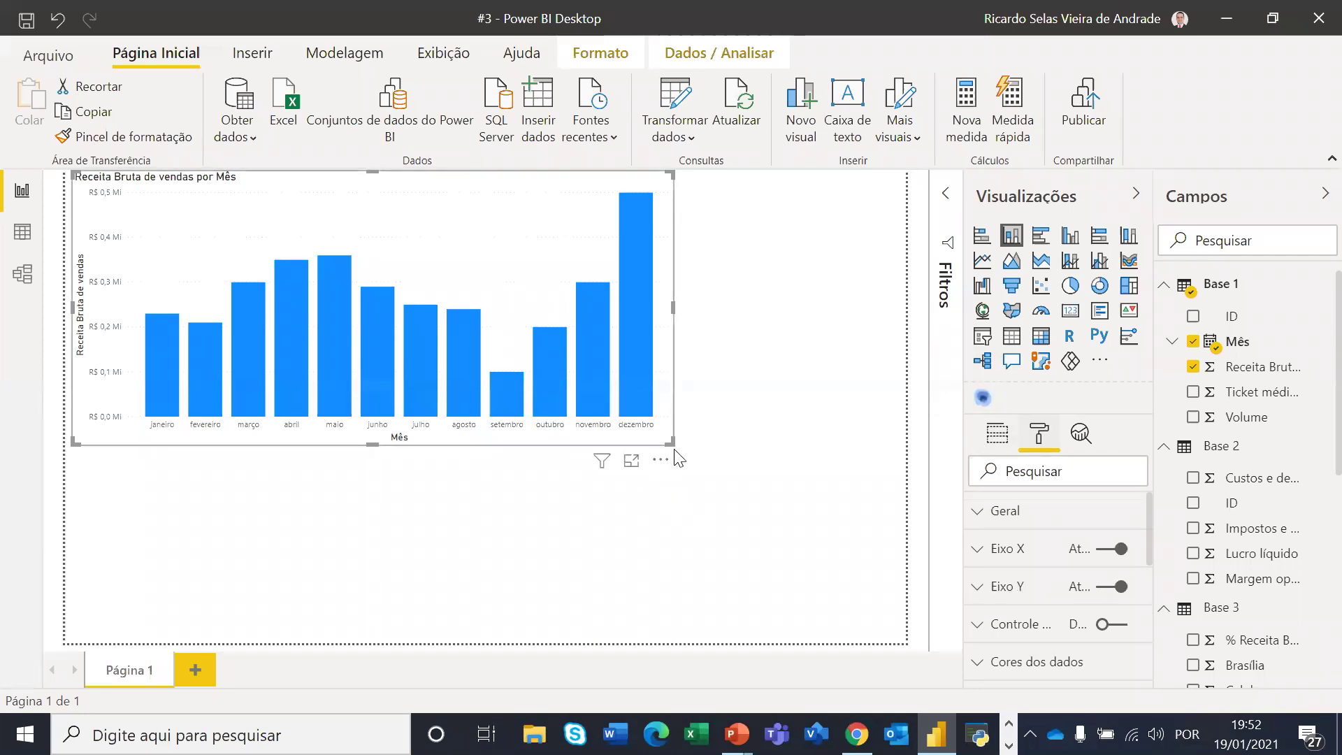
# Shrink the column chart and nudge it flush against the page's left edge, leaving it deselected
pyautogui.moveTo(669, 442); pyautogui.dragTo(541, 413)
pyautogui.press('Left')
pyautogui.press('Left')
pyautogui.press('Left')
pyautogui.press('Left')
pyautogui.press('Left')
pyautogui.press('Left')
pyautogui.press('Left')
pyautogui.press('Left')
pyautogui.press('Left')
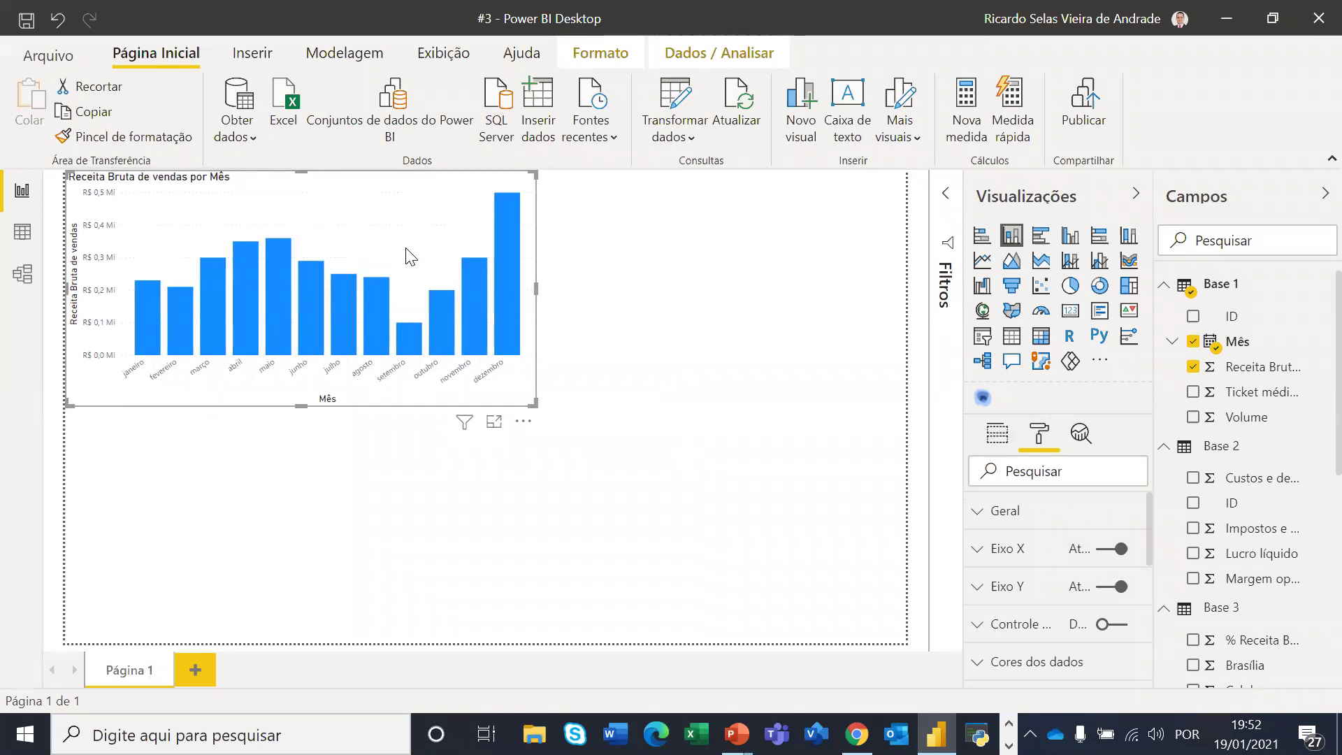
pyautogui.click(738, 411)
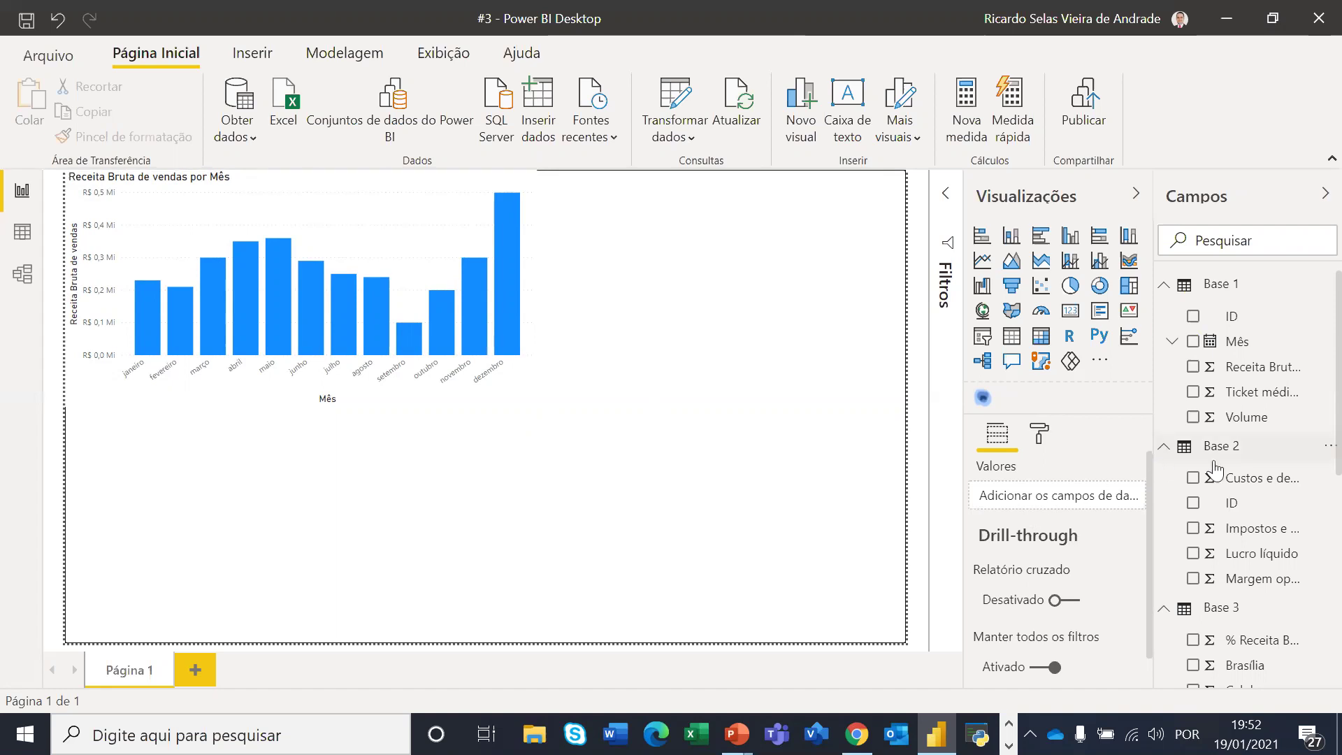
# Insert a table visual below the column chart and add Base 3's Mês field to it
pyautogui.scroll(-3, 1215, 468)
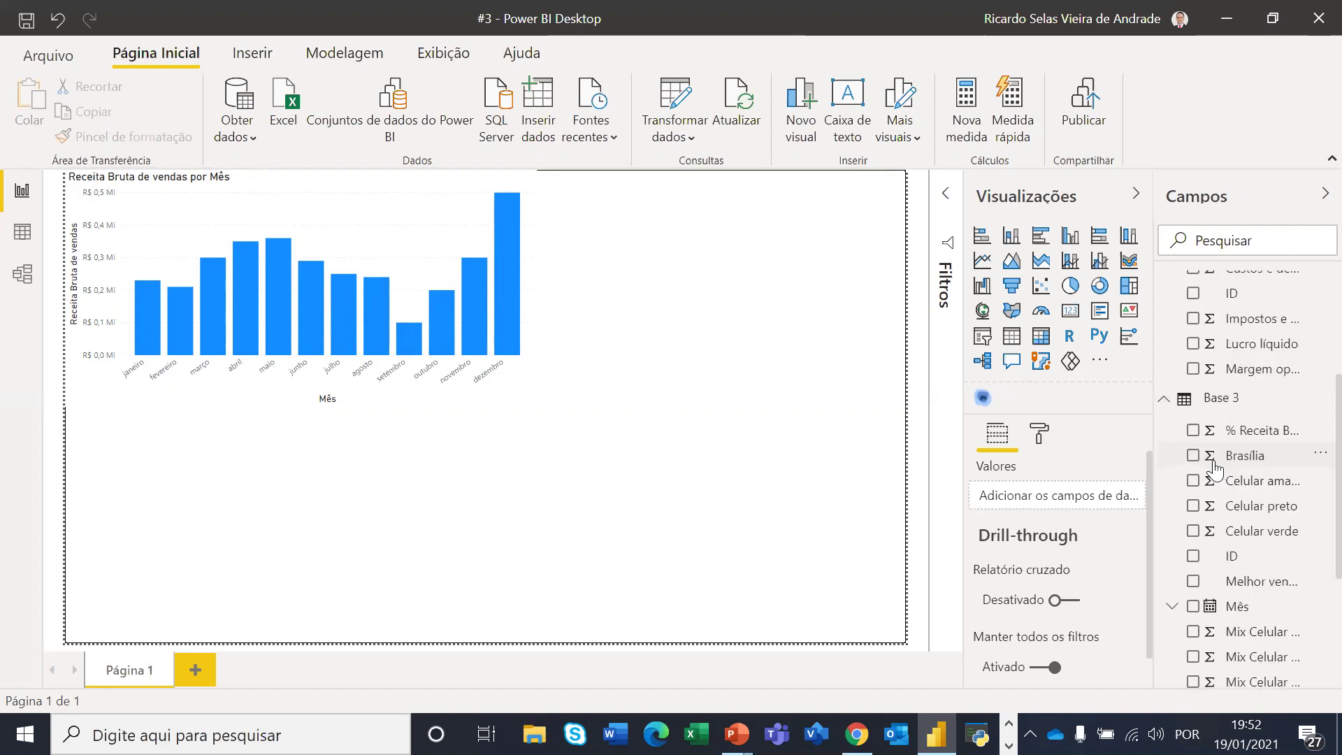
pyautogui.scroll(-2, 1215, 470)
pyautogui.scroll(-2, 1215, 468)
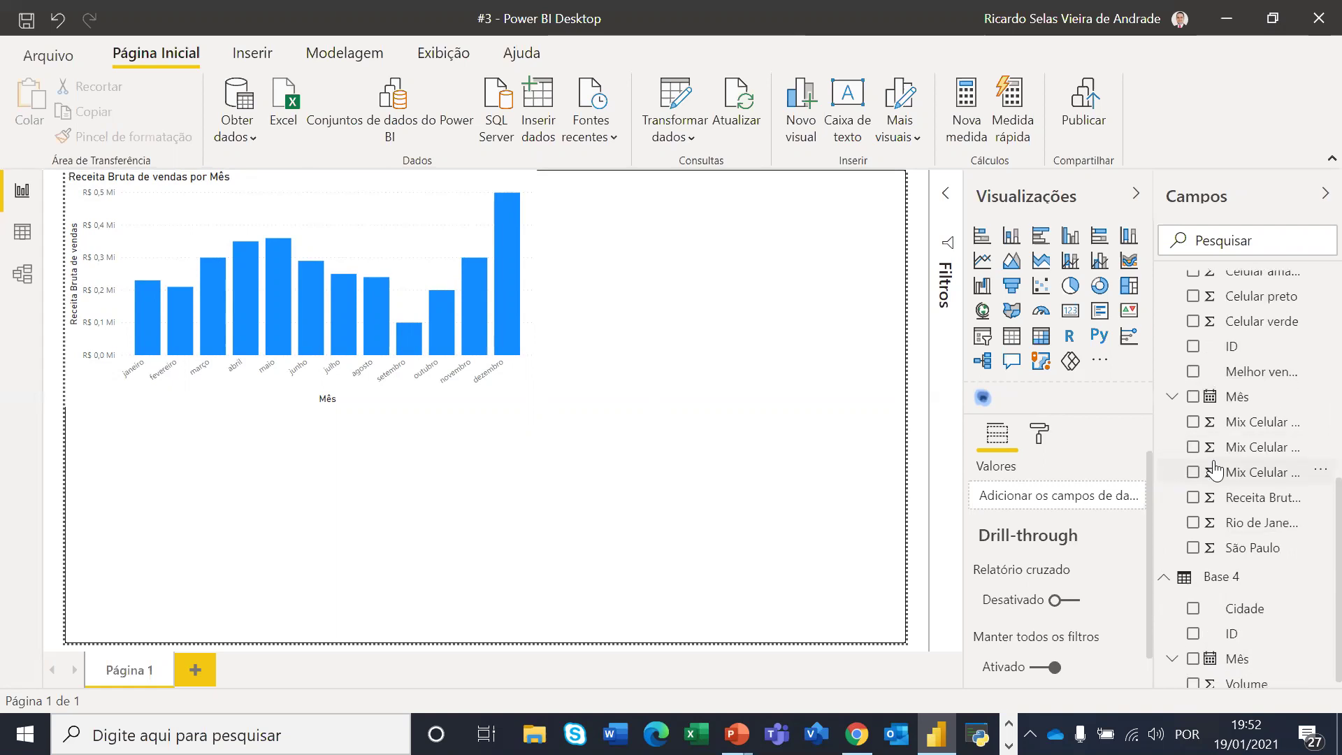
pyautogui.click(1012, 339)
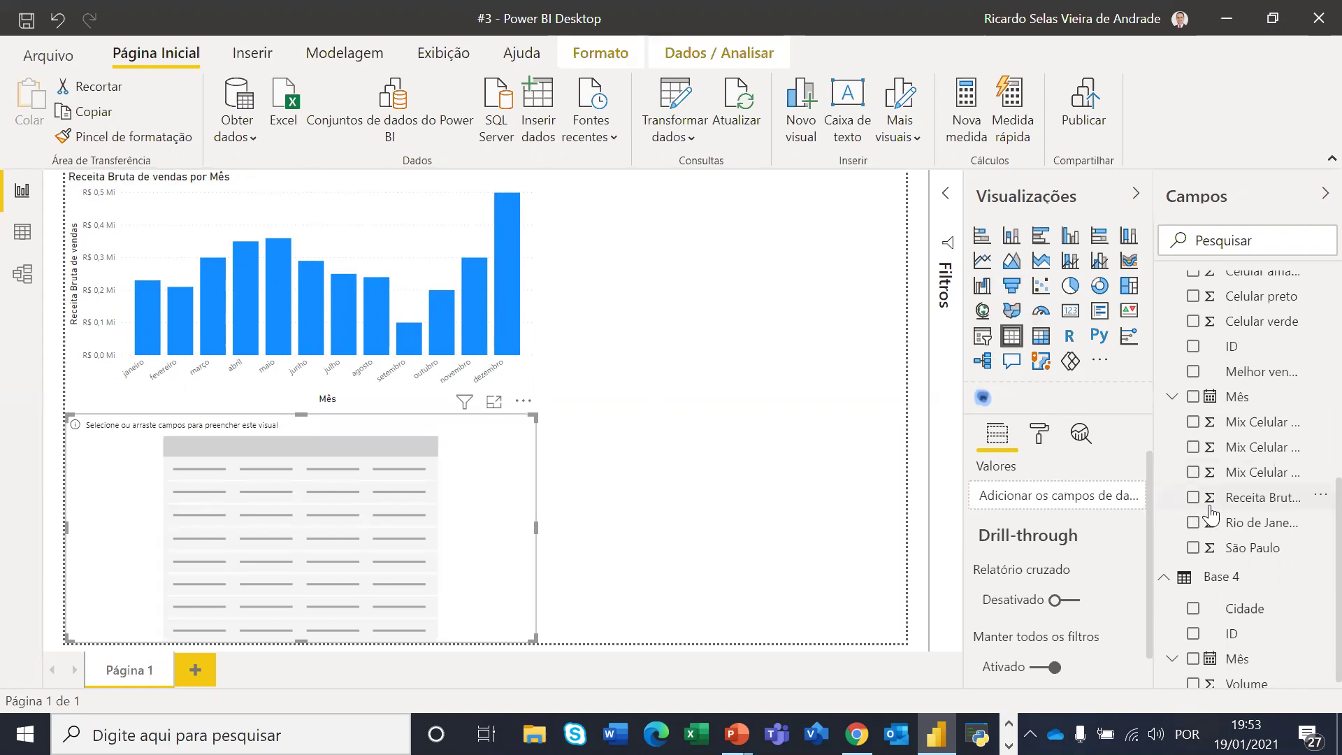
pyautogui.scroll(3, 1259, 517)
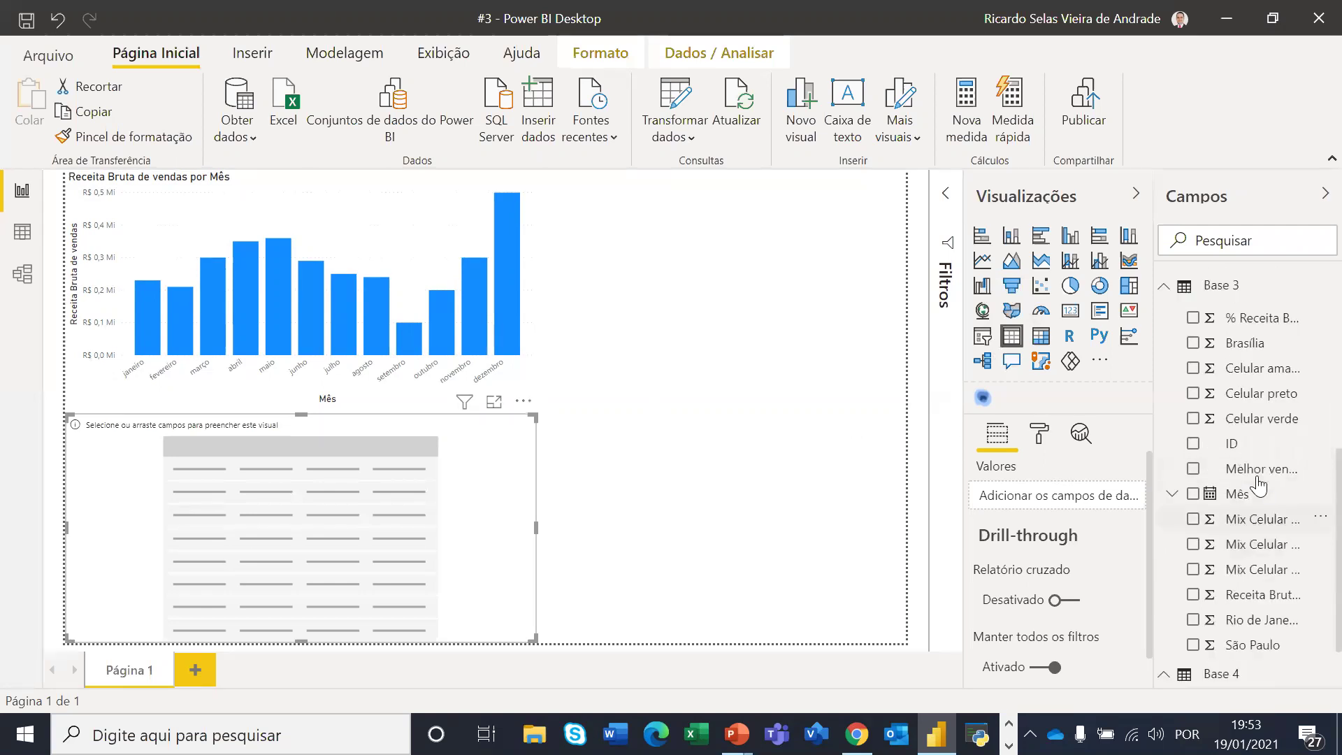
pyautogui.scroll(-3, 1251, 503)
pyautogui.moveTo(1236, 397); pyautogui.dragTo(357, 515)
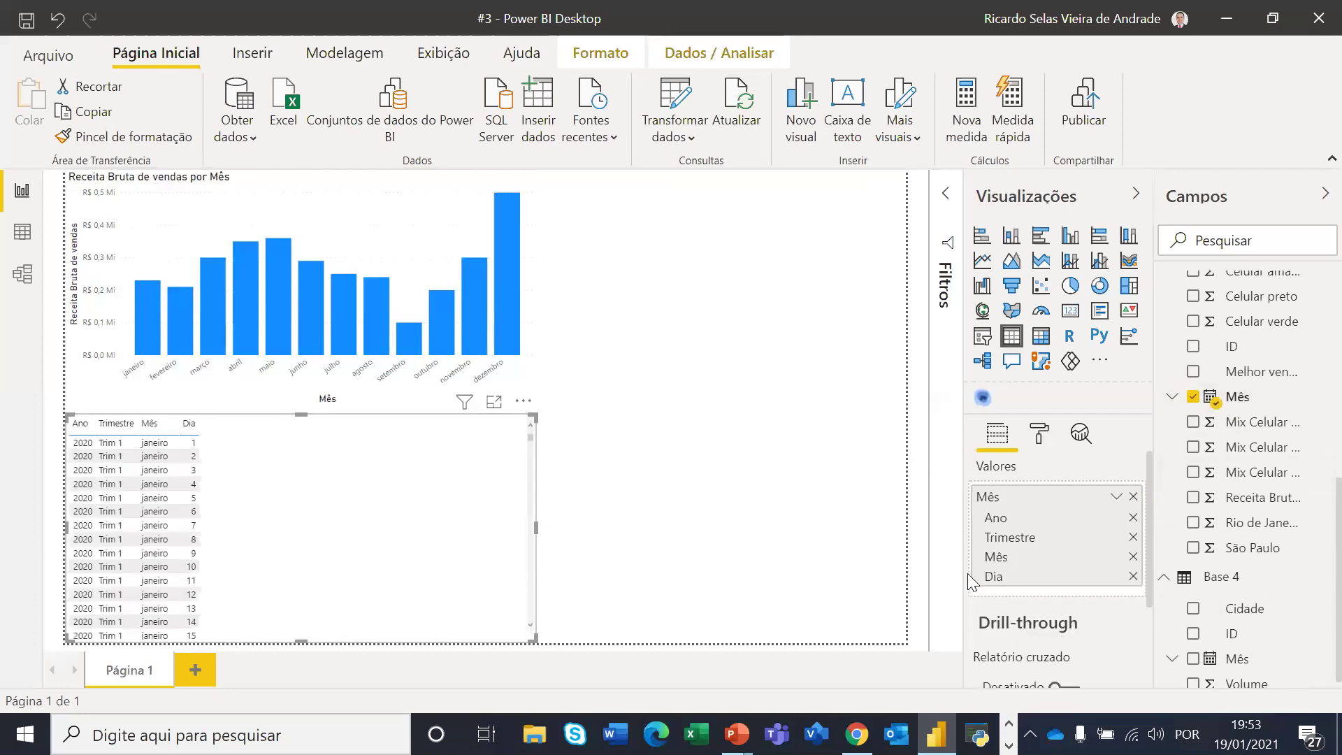
# Remove the Ano, Trimestre and Dia levels from the table's date hierarchy, keeping only Mês
pyautogui.click(1133, 517)
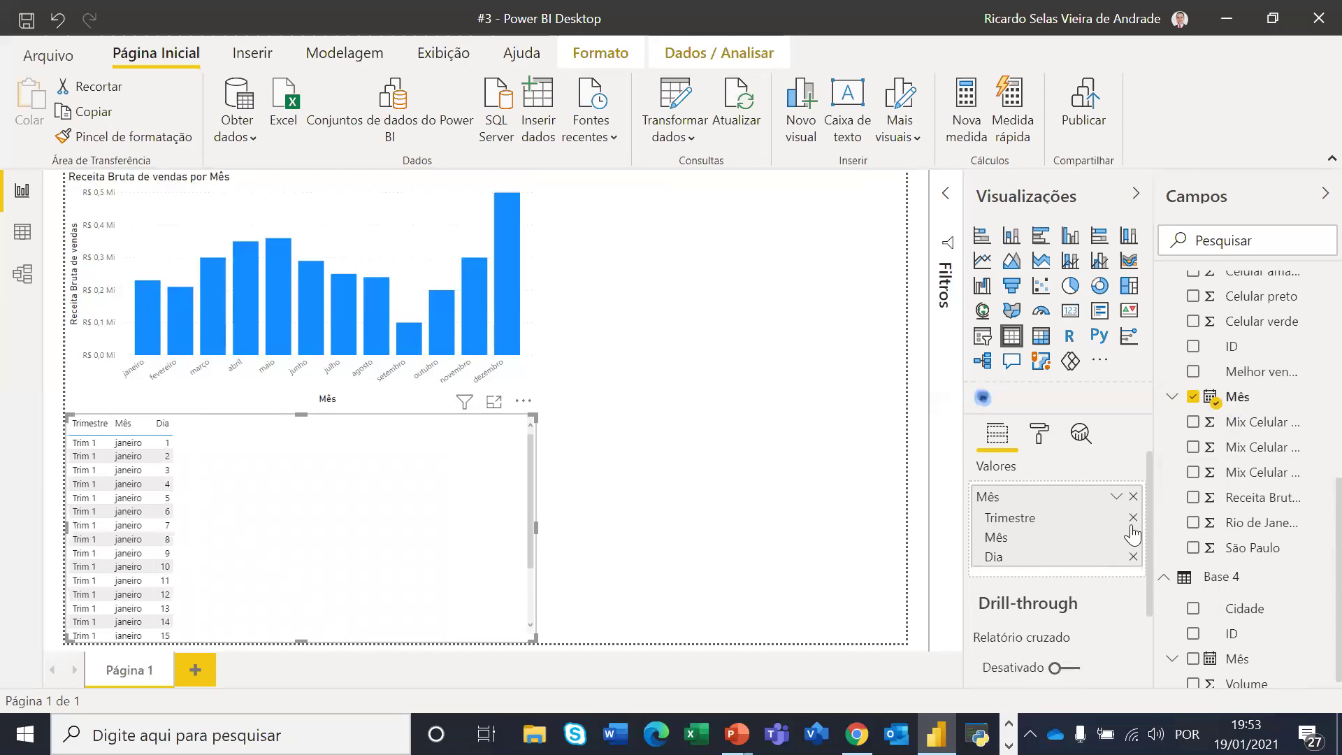
pyautogui.click(1133, 517)
pyautogui.click(1133, 537)
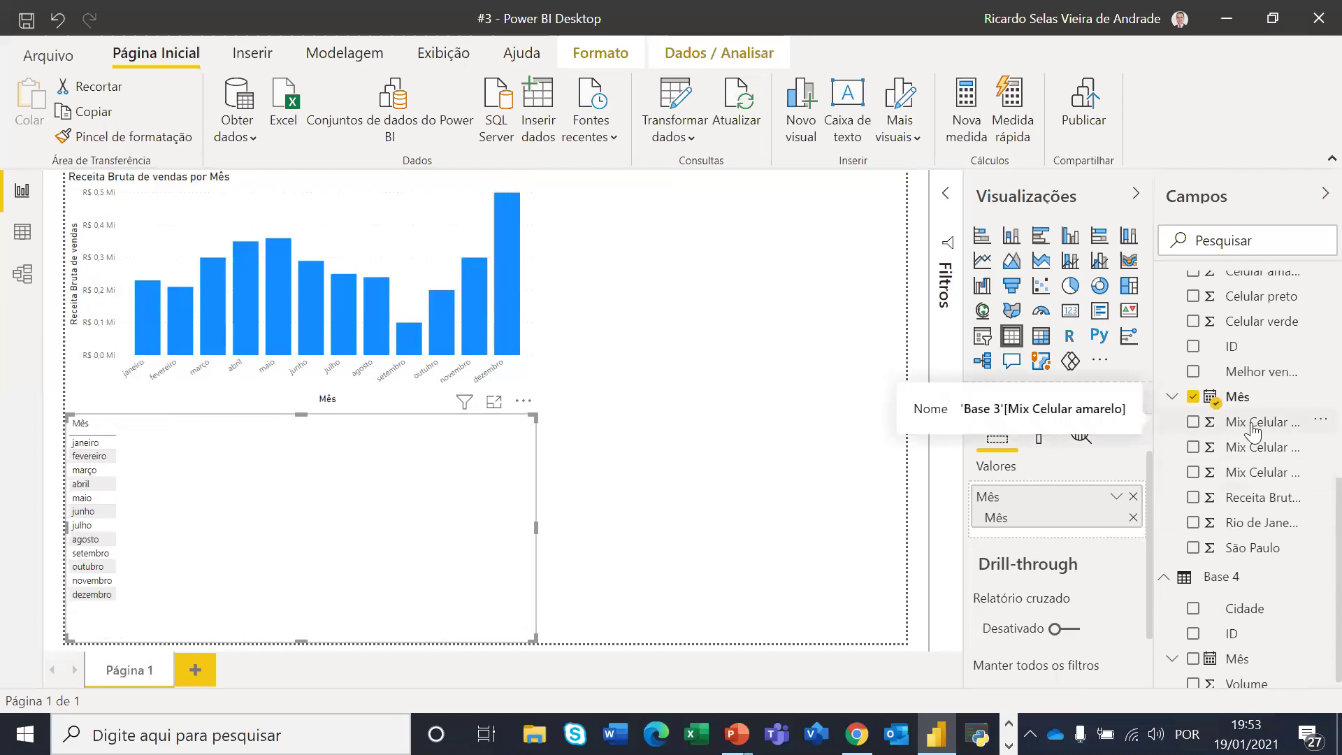
# Try Base 3's Mix Celular amarelo as a table column and remove it
pyautogui.moveTo(1254, 430); pyautogui.dragTo(391, 488)
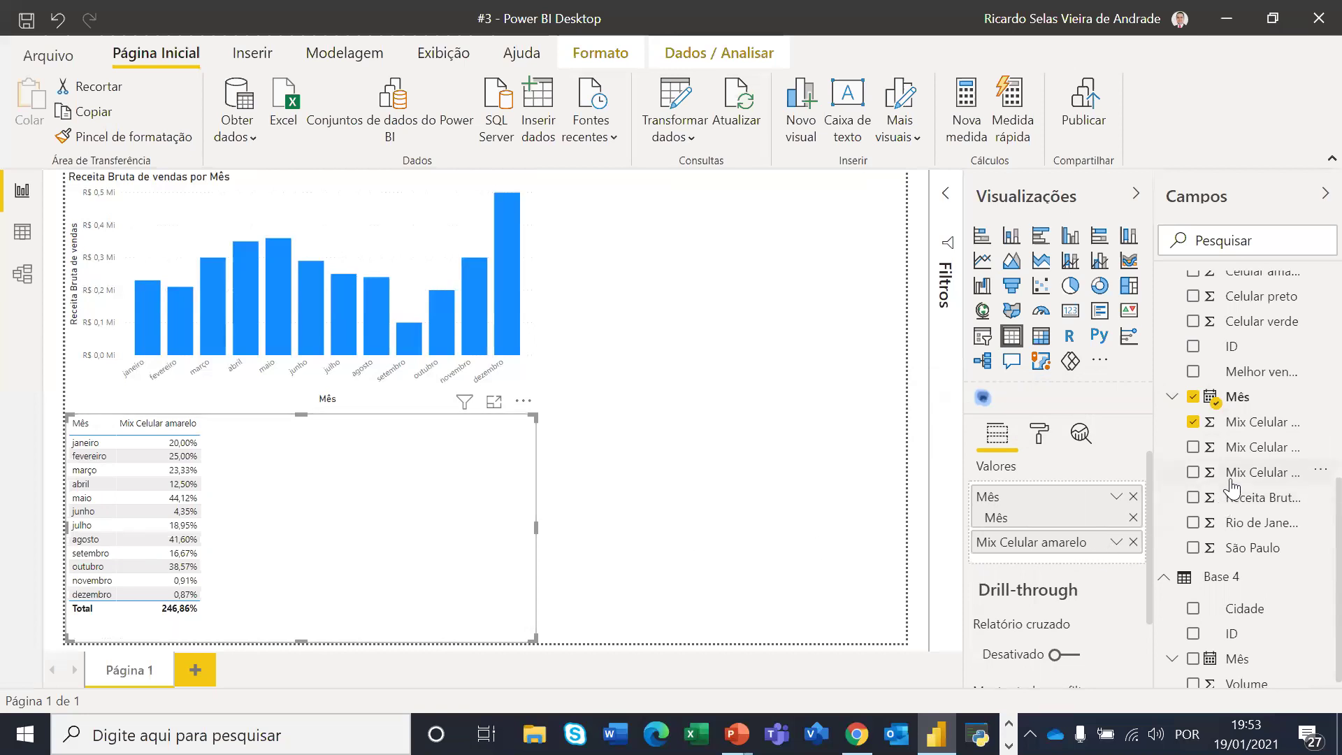
pyautogui.click(1193, 423)
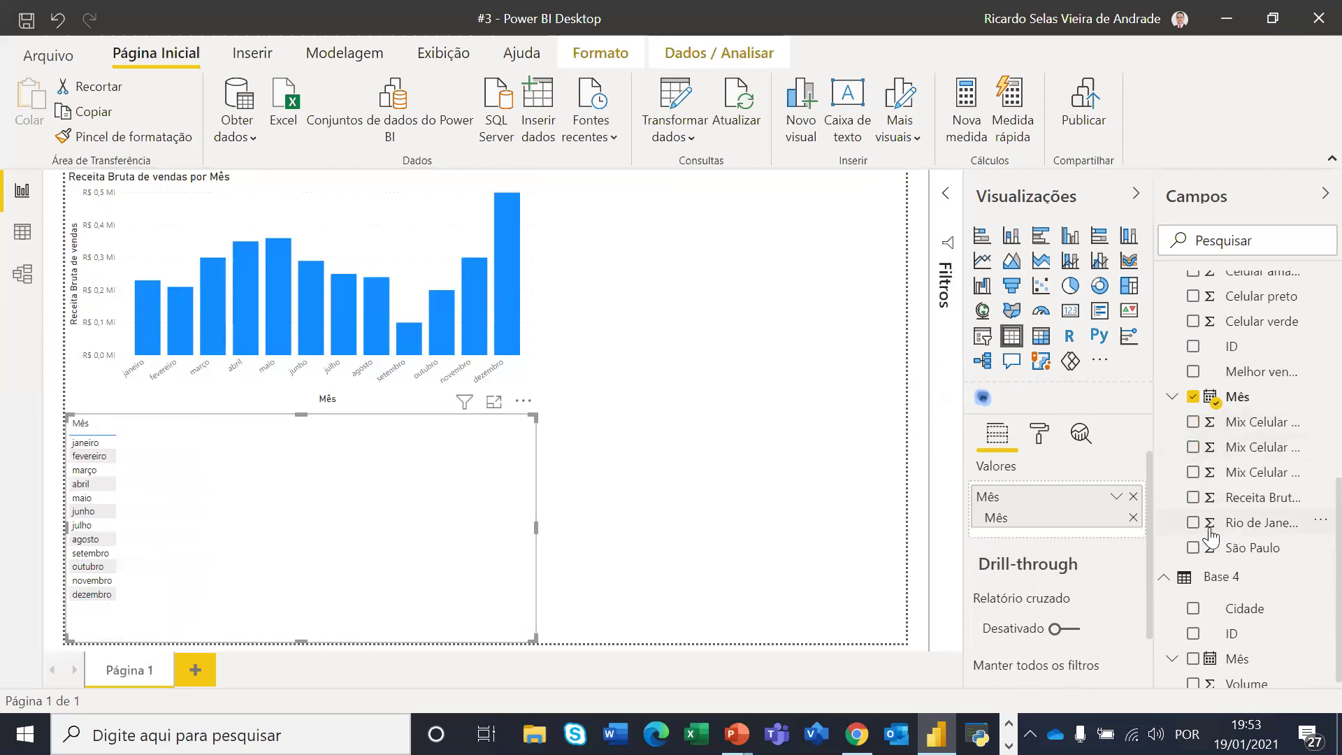
# Add Base 3's Celular amarelo, Celular preto and Celular verde to the table and shrink it around its columns
pyautogui.scroll(-1, 1211, 537)
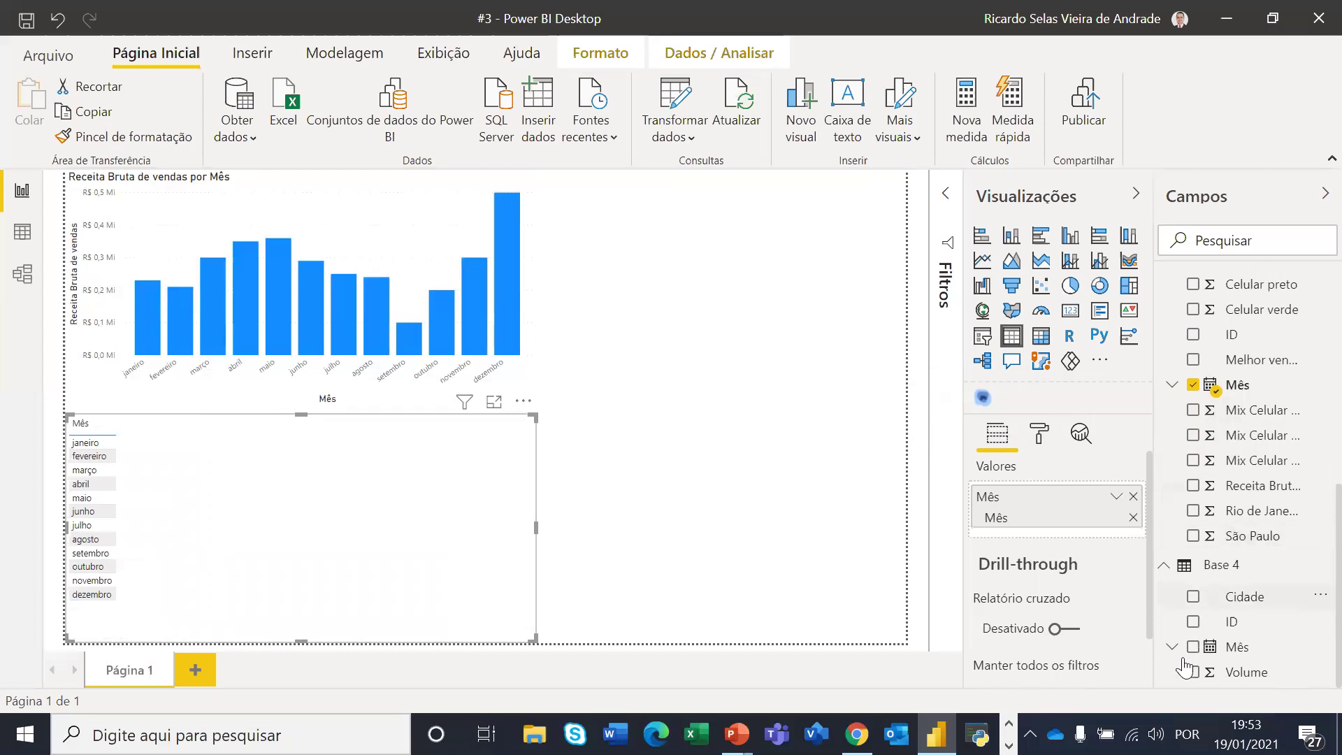
pyautogui.scroll(6, 1248, 608)
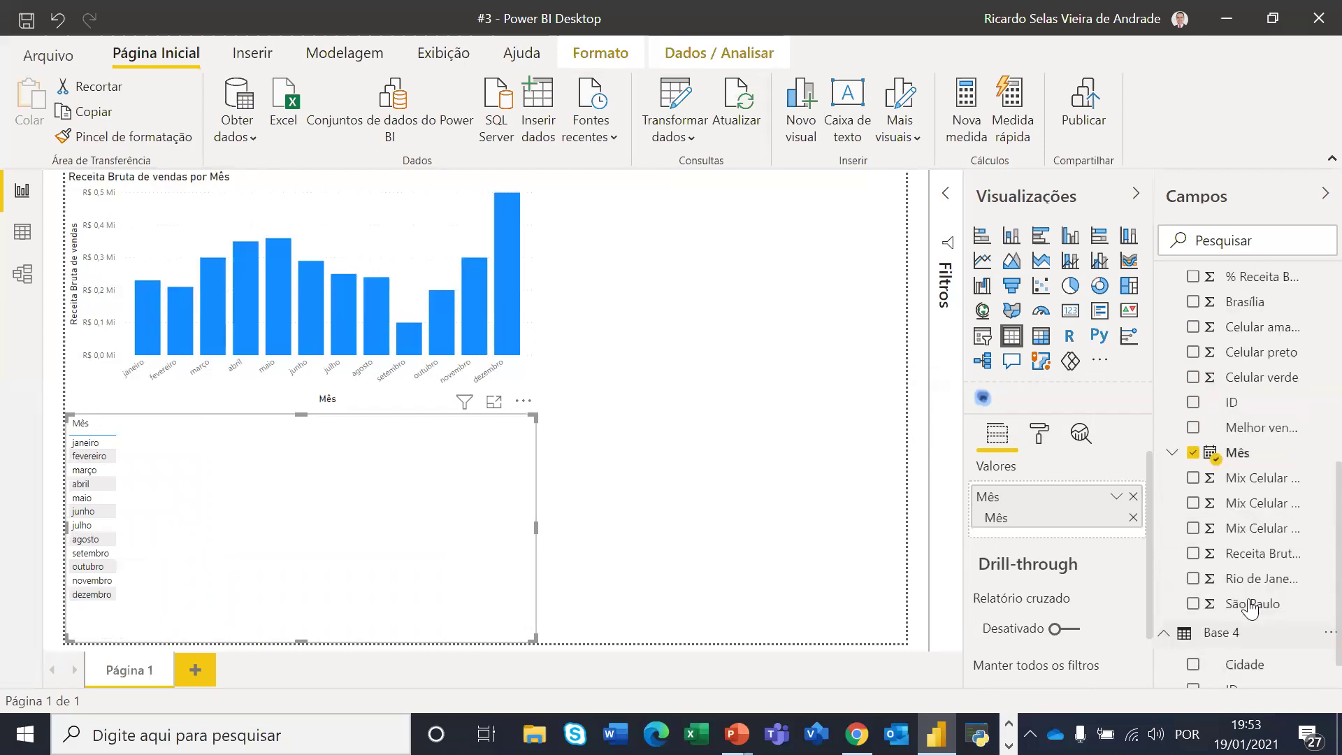
pyautogui.scroll(3, 1249, 608)
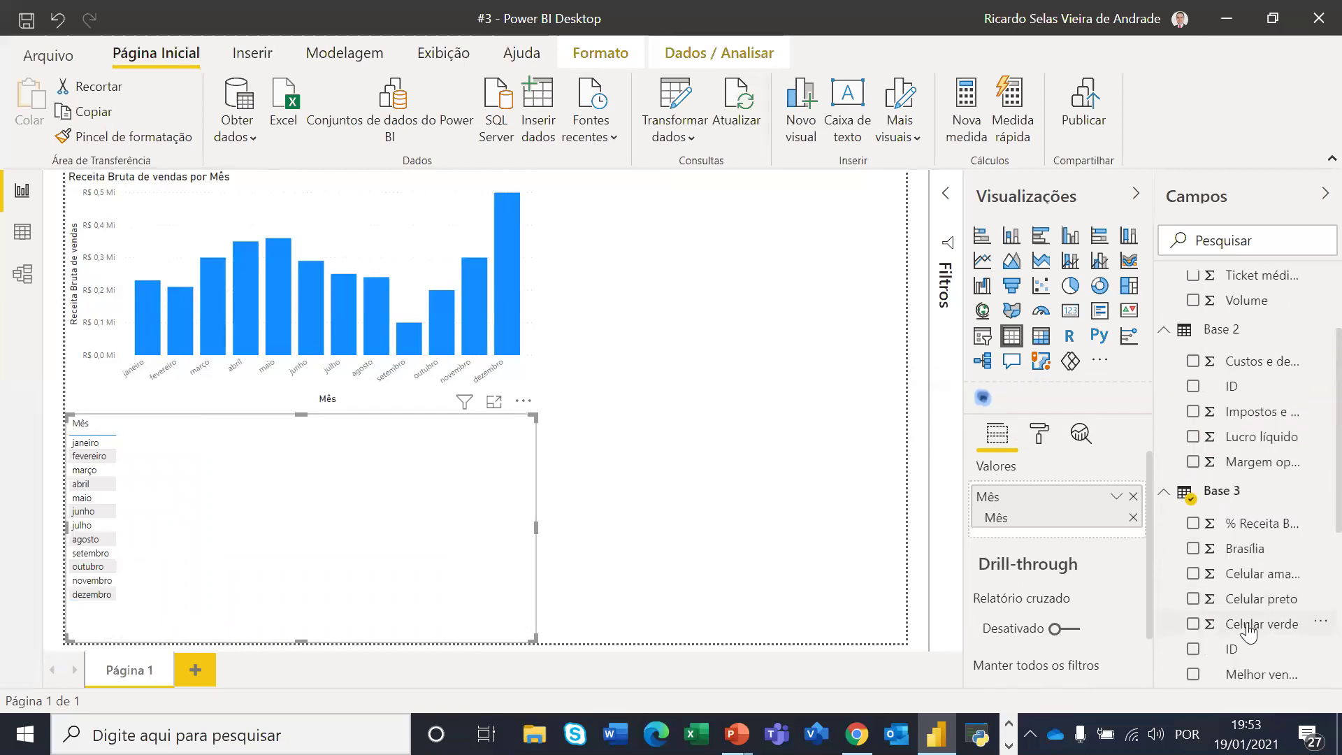
pyautogui.scroll(-3, 1249, 608)
pyautogui.moveTo(1258, 469); pyautogui.dragTo(366, 513)
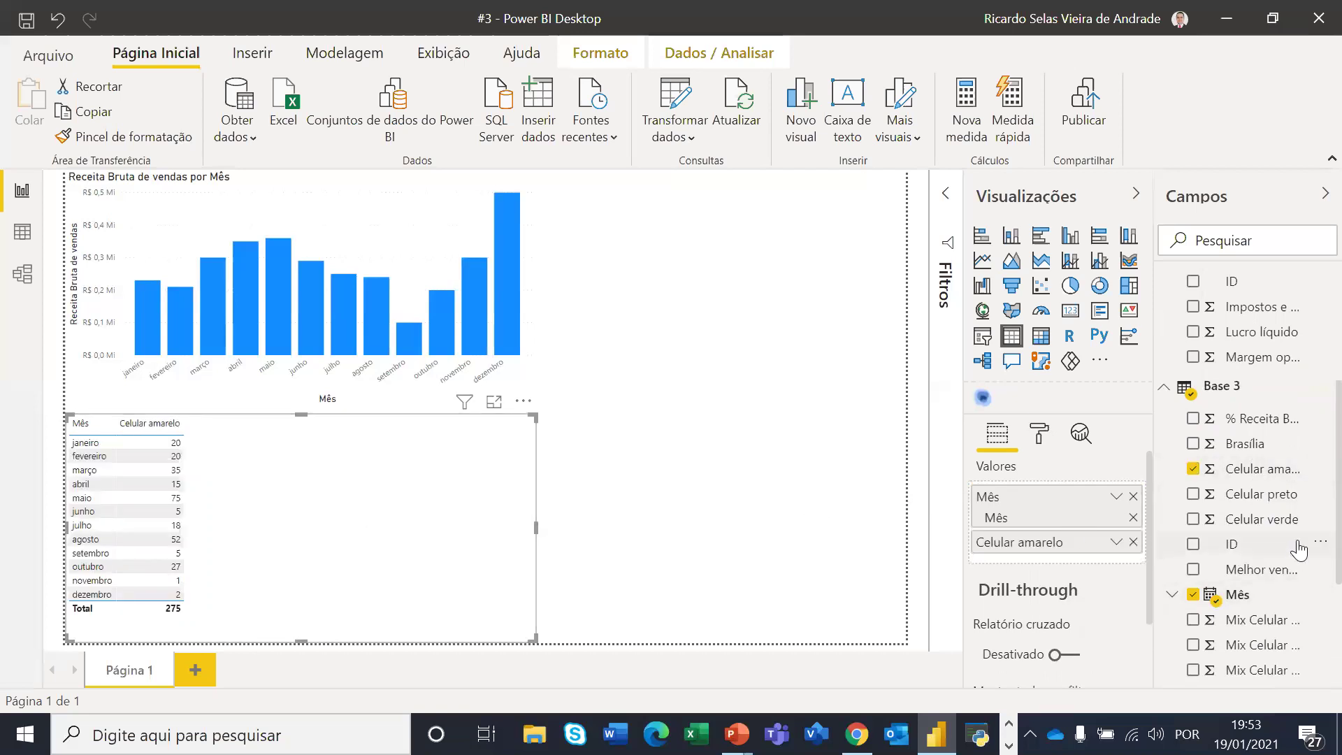
pyautogui.moveTo(1271, 499); pyautogui.dragTo(382, 527)
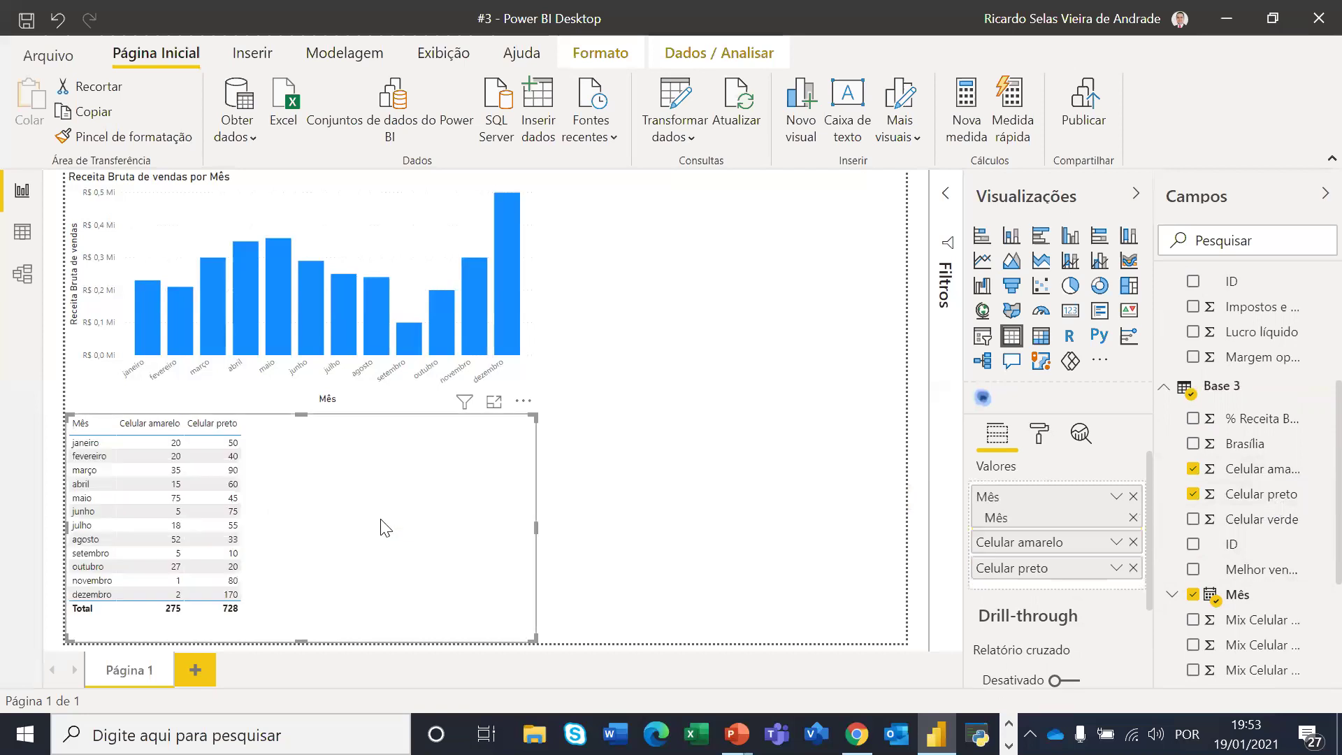
pyautogui.moveTo(1262, 526); pyautogui.dragTo(353, 520)
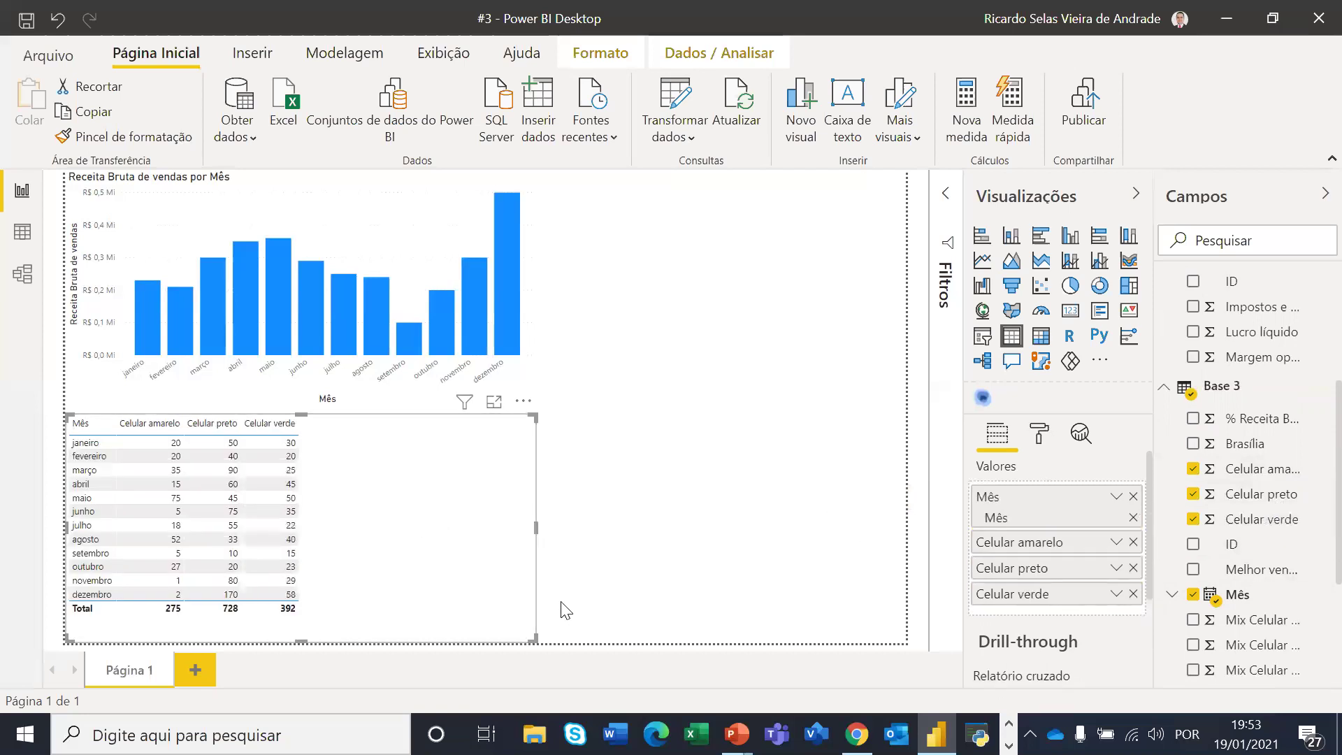
pyautogui.moveTo(535, 637); pyautogui.dragTo(316, 631)
pyautogui.click(470, 533)
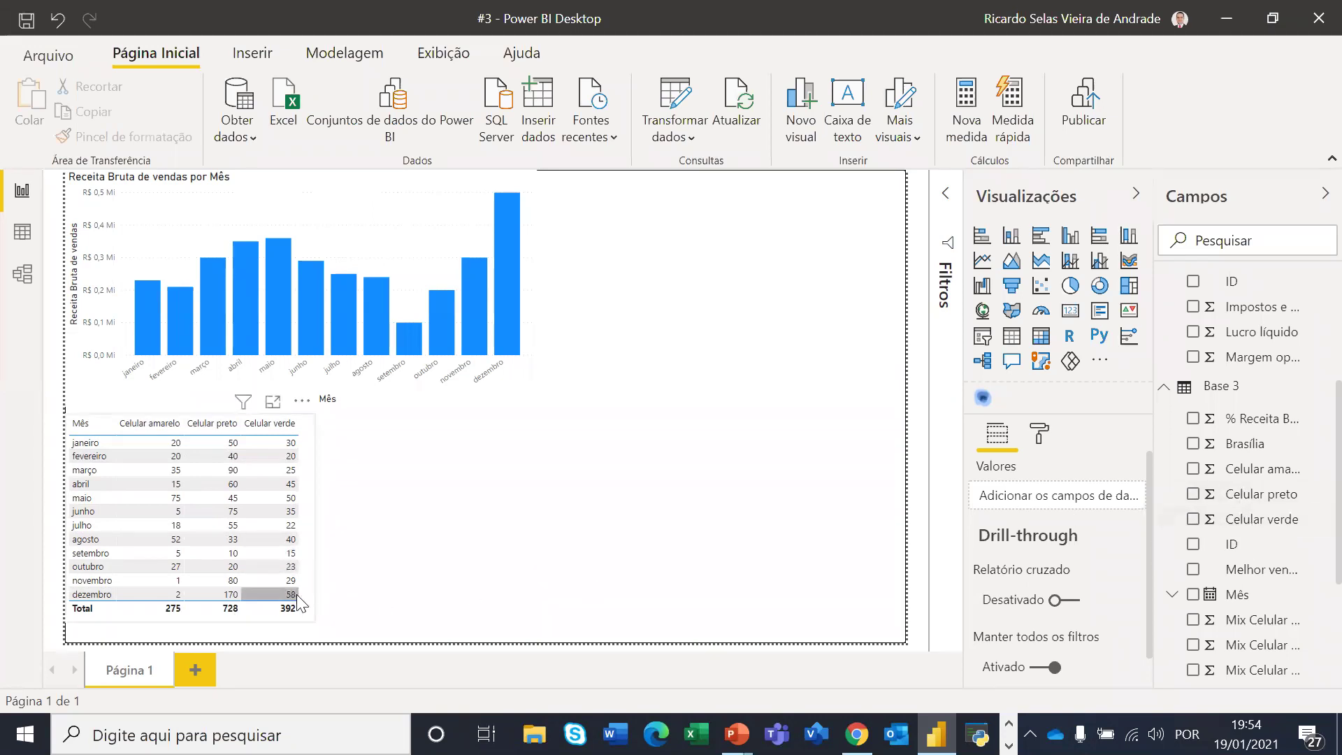
# Enlarge the table and add Base 3's Mix Celular amarelo, Mix Celular preto and Mix Celular verde columns
pyautogui.click(310, 617)
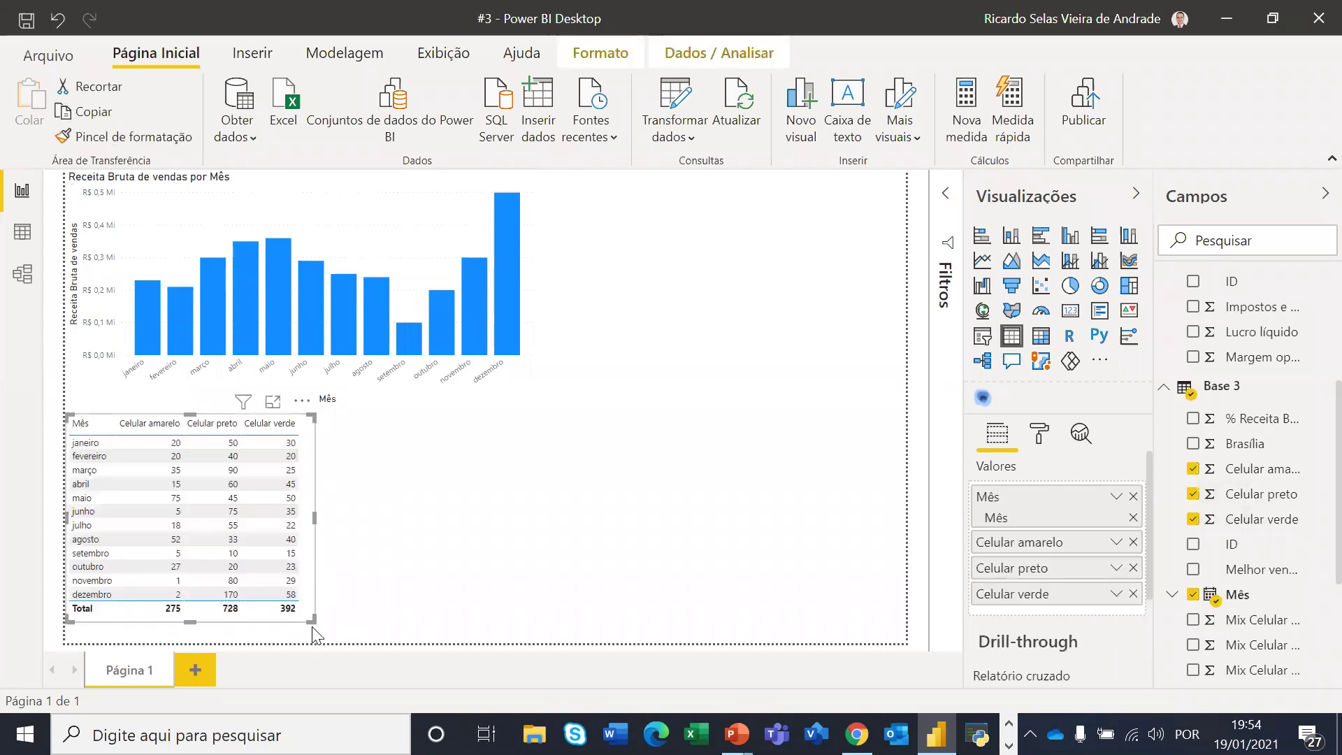
pyautogui.moveTo(312, 619); pyautogui.dragTo(471, 626)
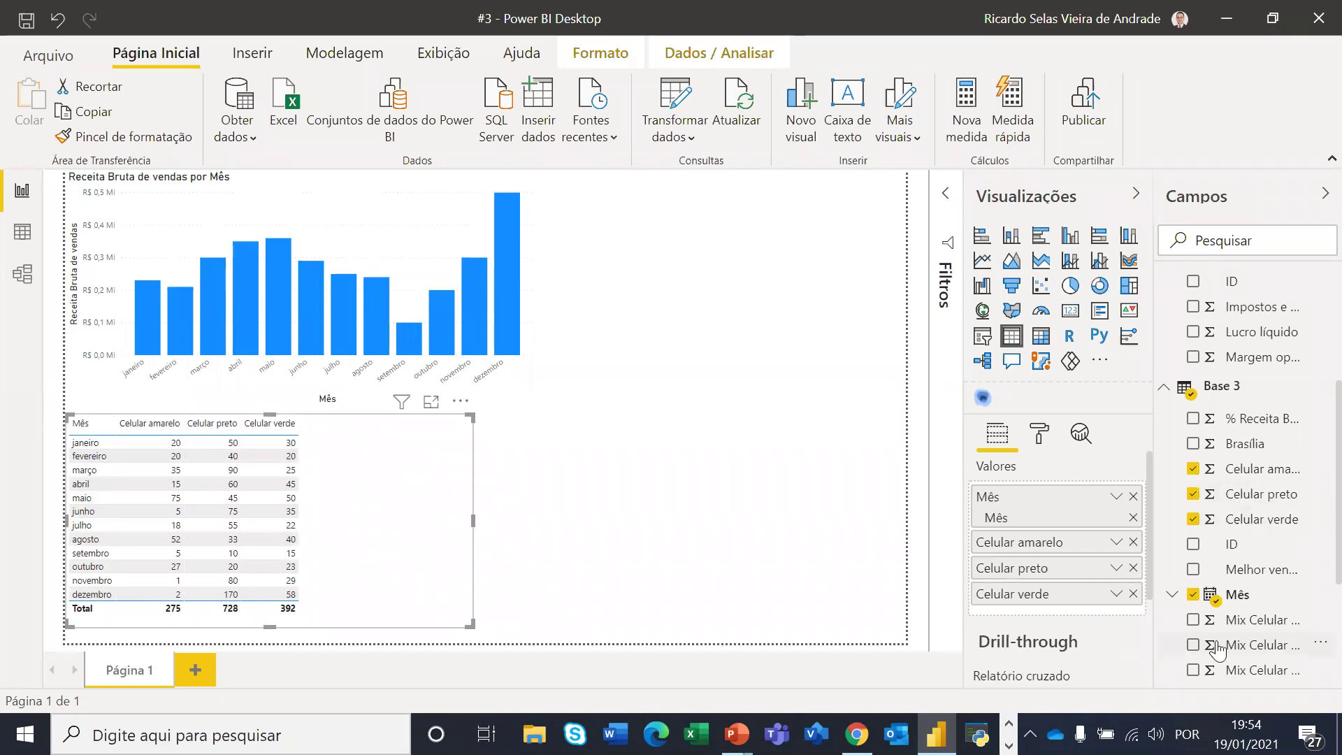
pyautogui.moveTo(1258, 620); pyautogui.dragTo(510, 501)
pyautogui.moveTo(1231, 655); pyautogui.dragTo(471, 502)
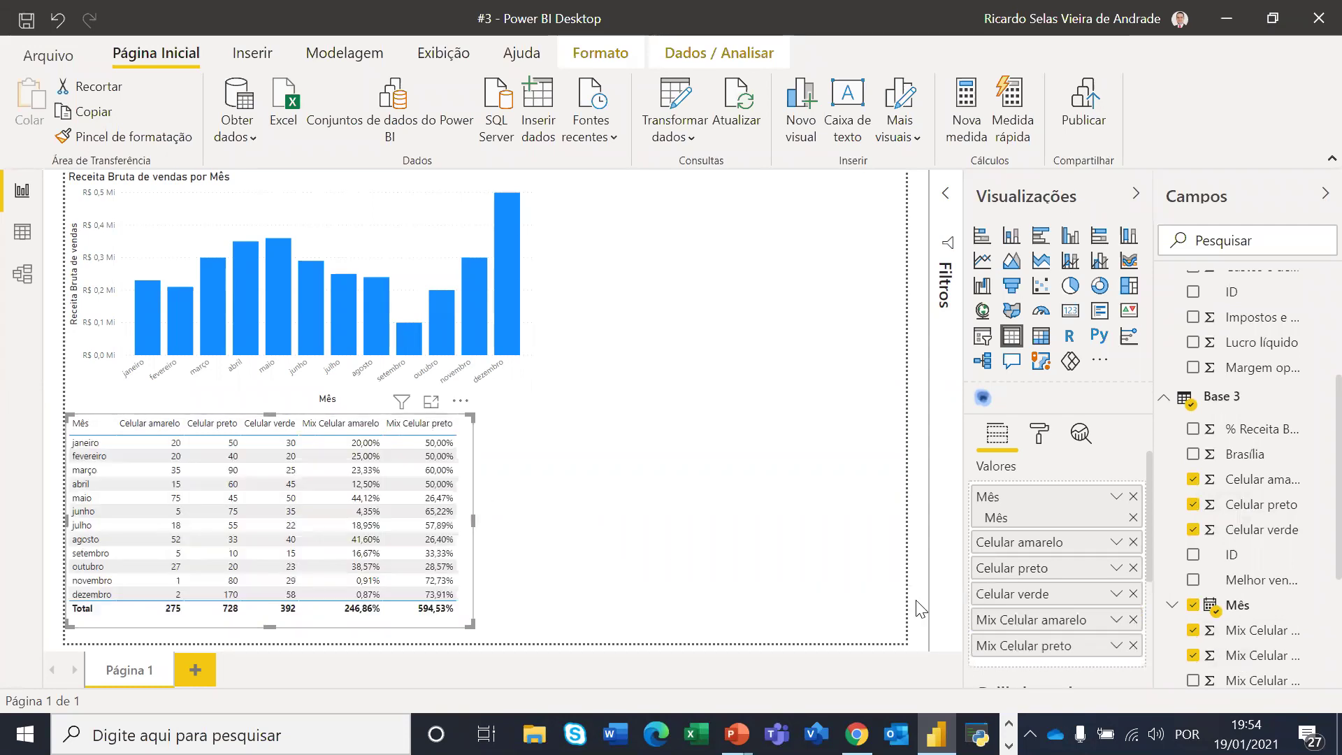
pyautogui.moveTo(1251, 680); pyautogui.dragTo(598, 530)
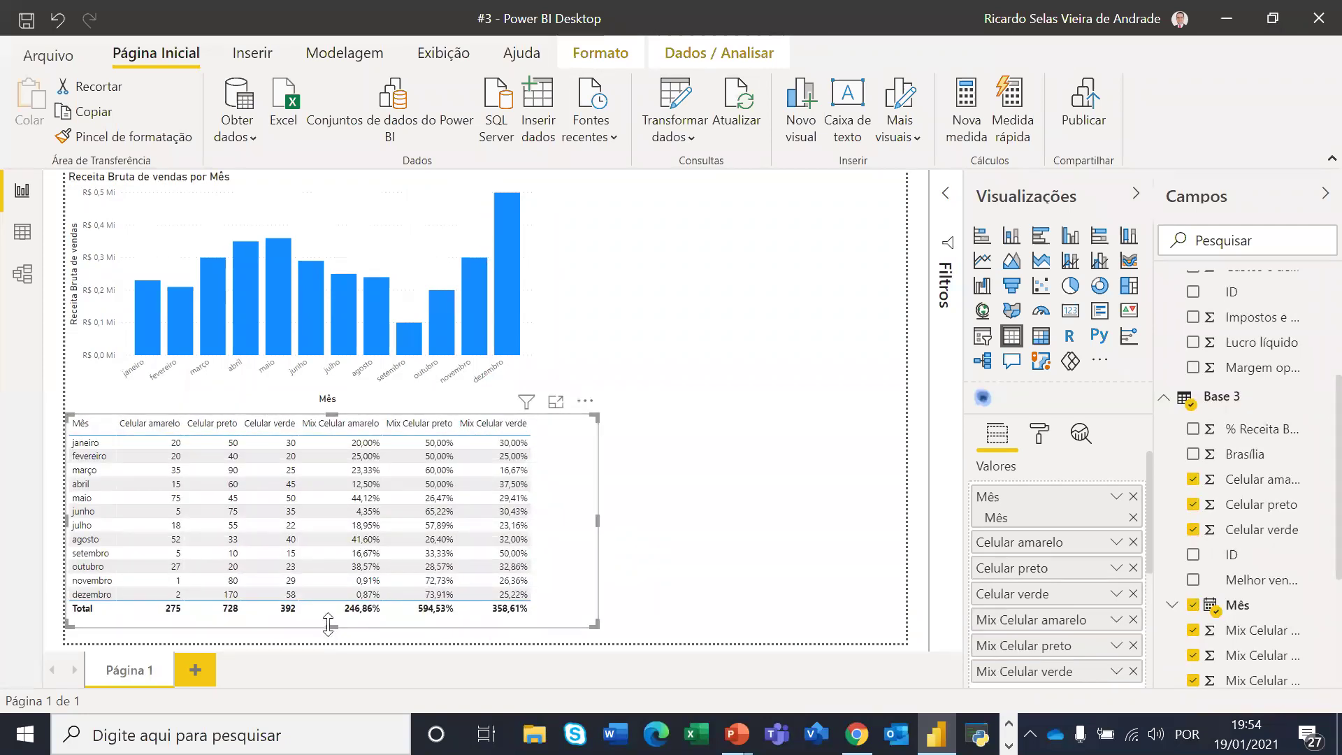
pyautogui.moveTo(329, 619); pyautogui.dragTo(329, 629)
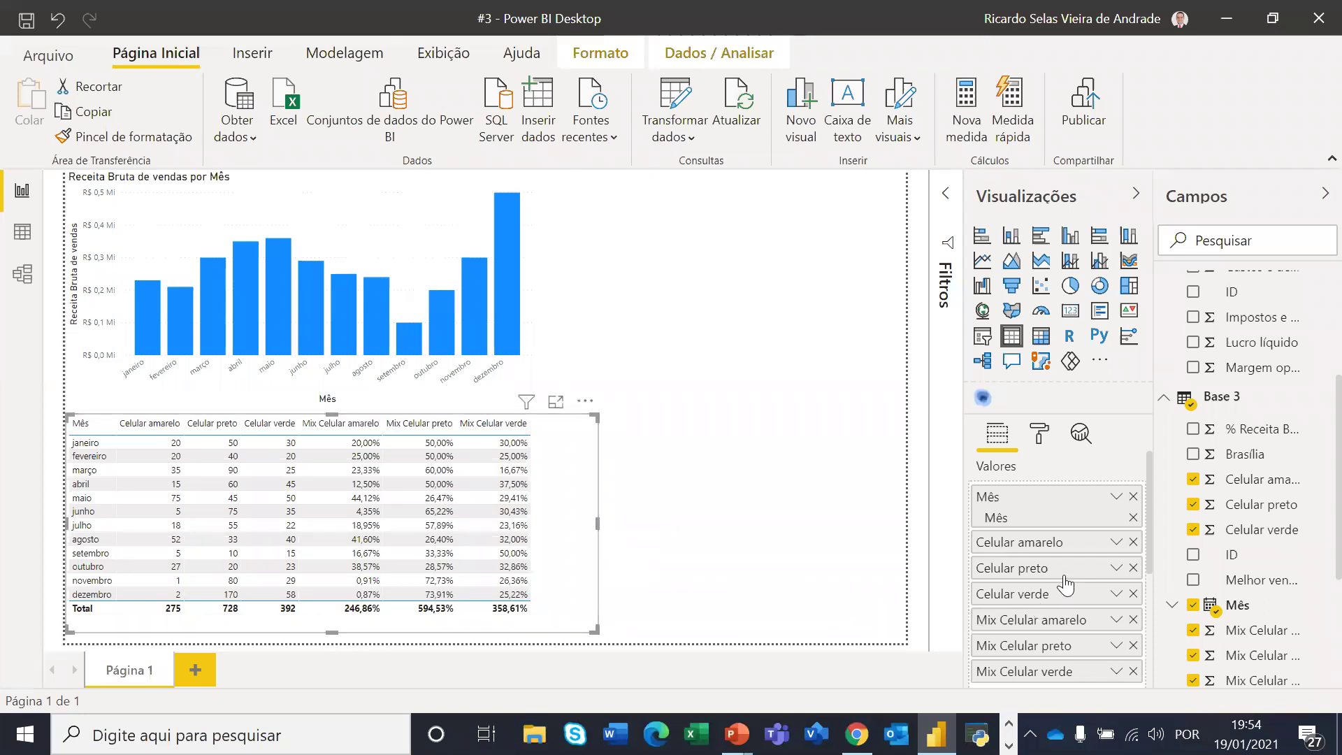
# Create a new hierarchy from Base 3's Mix Celular amarelo field
pyautogui.scroll(-3, 1064, 584)
pyautogui.scroll(3, 1062, 566)
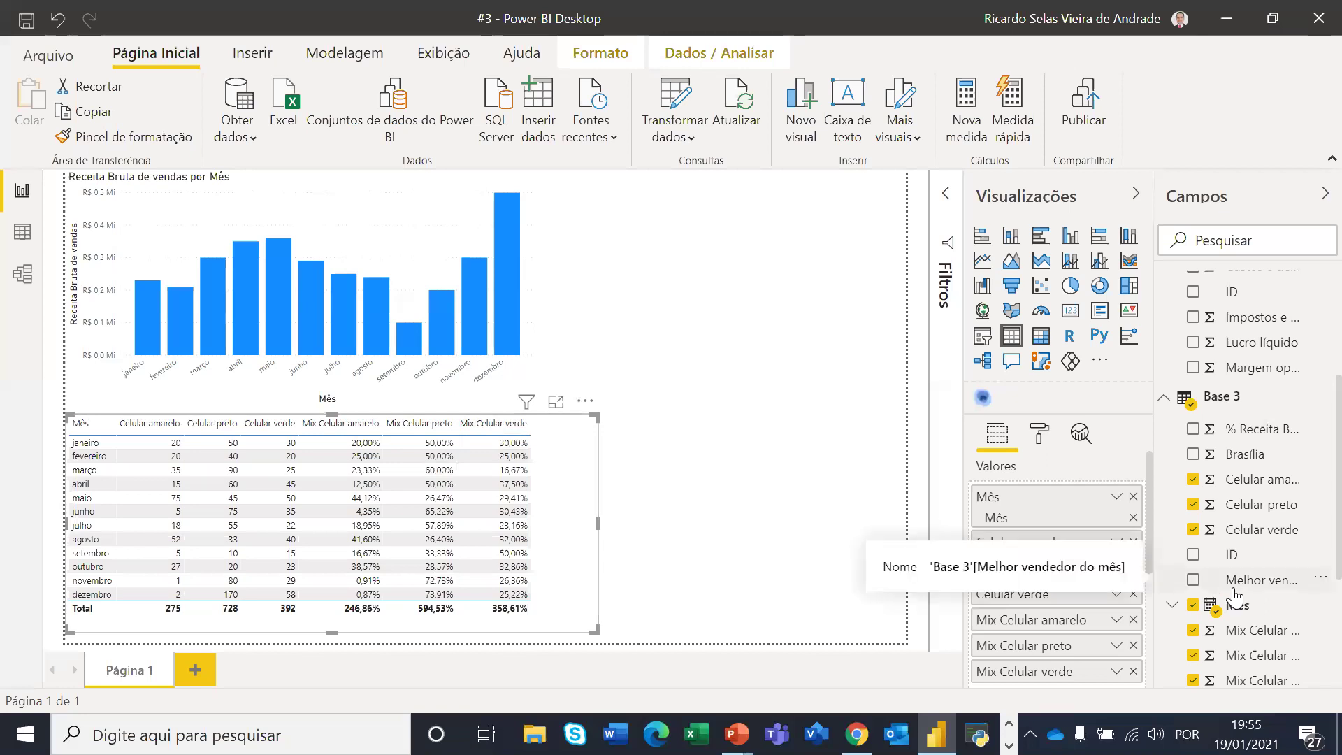
pyautogui.scroll(-3, 1251, 632)
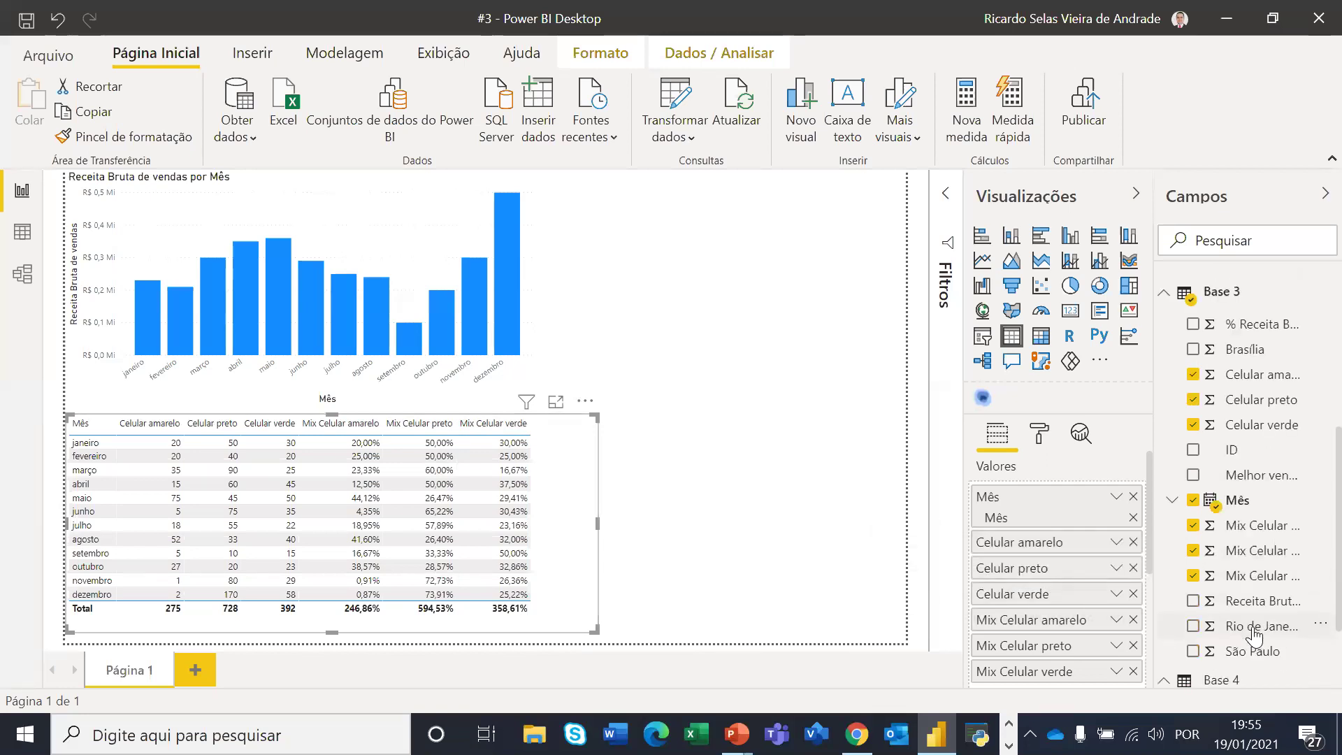
pyautogui.rightClick(1302, 539)
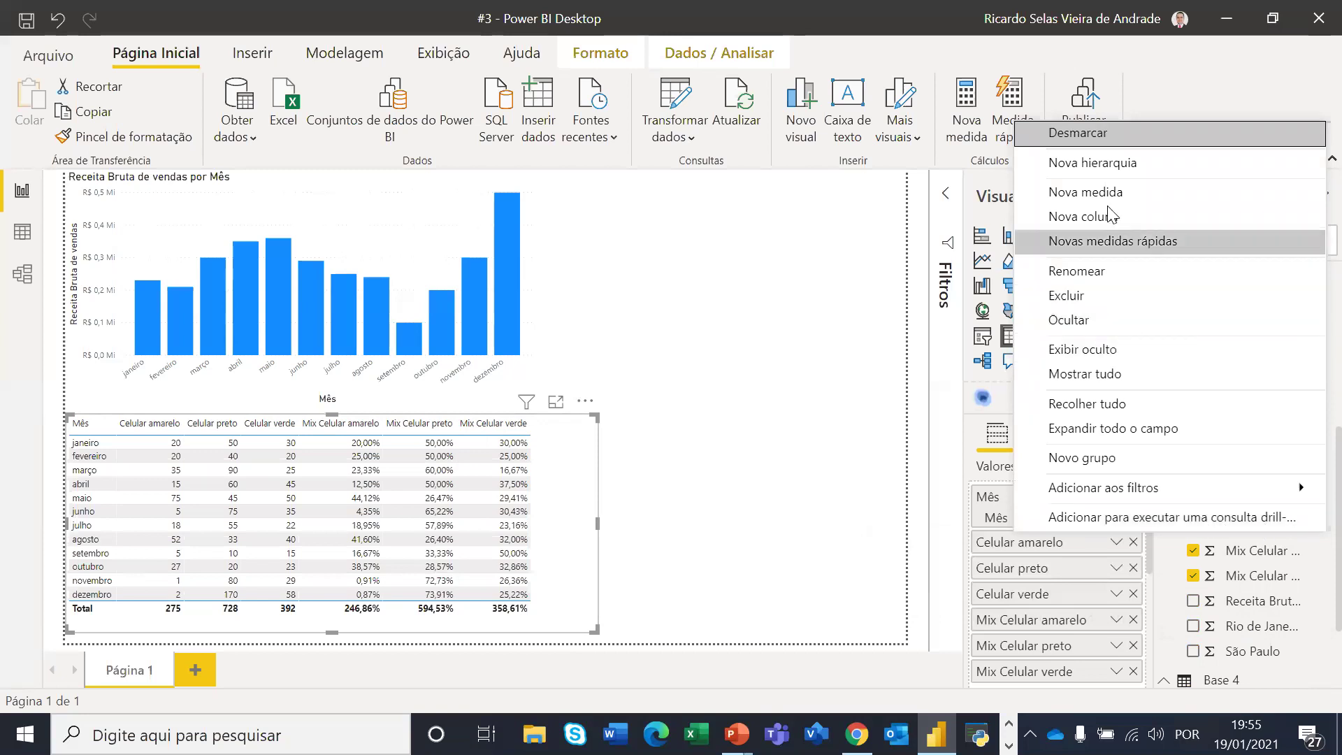
pyautogui.press('Escape')
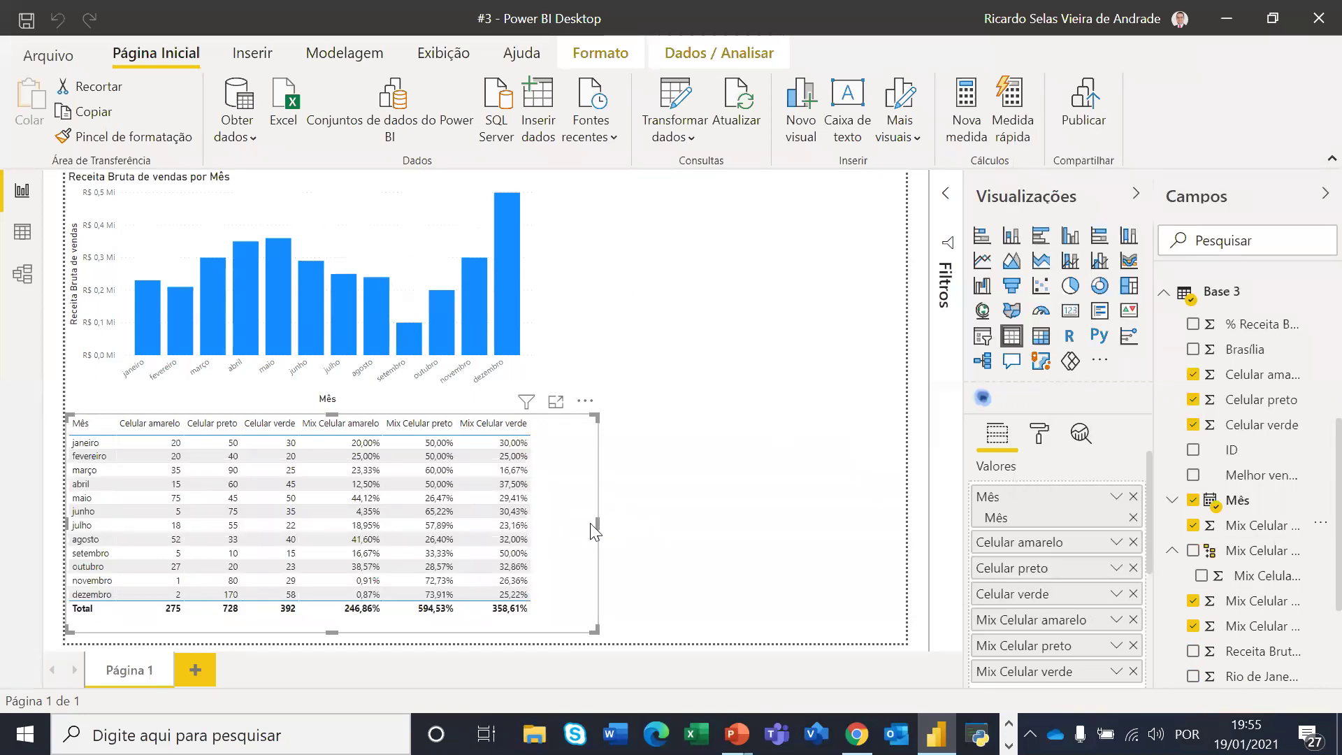
# Narrow the monthly table to the width of its columns and deselect it
pyautogui.moveTo(600, 527); pyautogui.dragTo(551, 526)
pyautogui.click(741, 413)
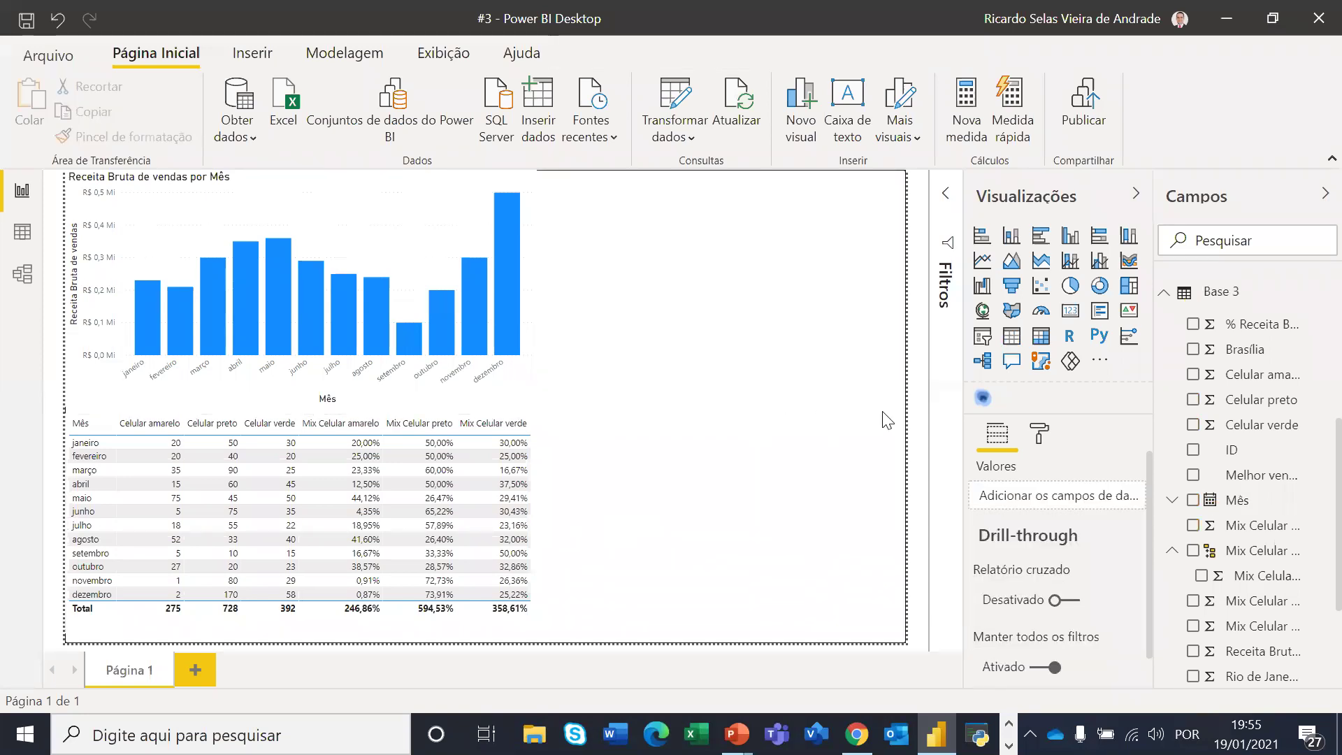
# Add a slicer in the empty area and fill it with Base 1's Mês field instead of Base 3's
pyautogui.click(983, 338)
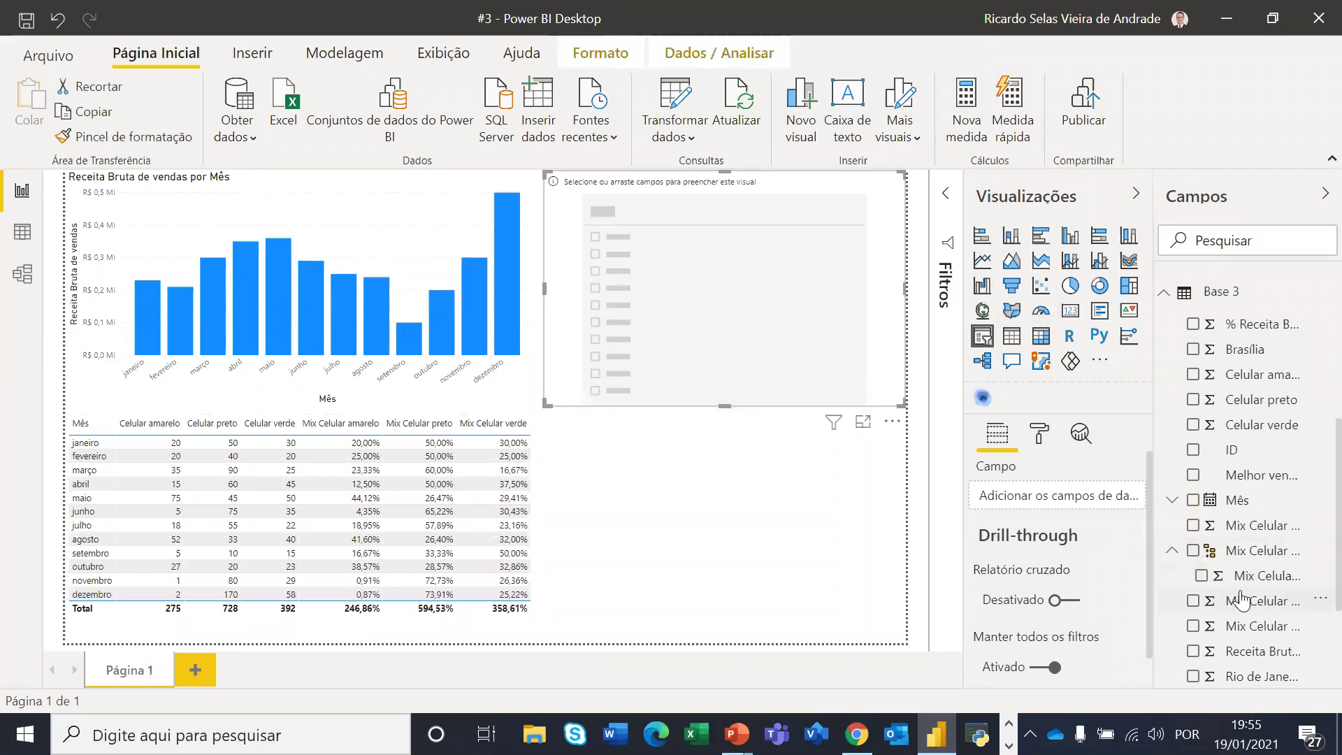
pyautogui.moveTo(1241, 502); pyautogui.dragTo(795, 343)
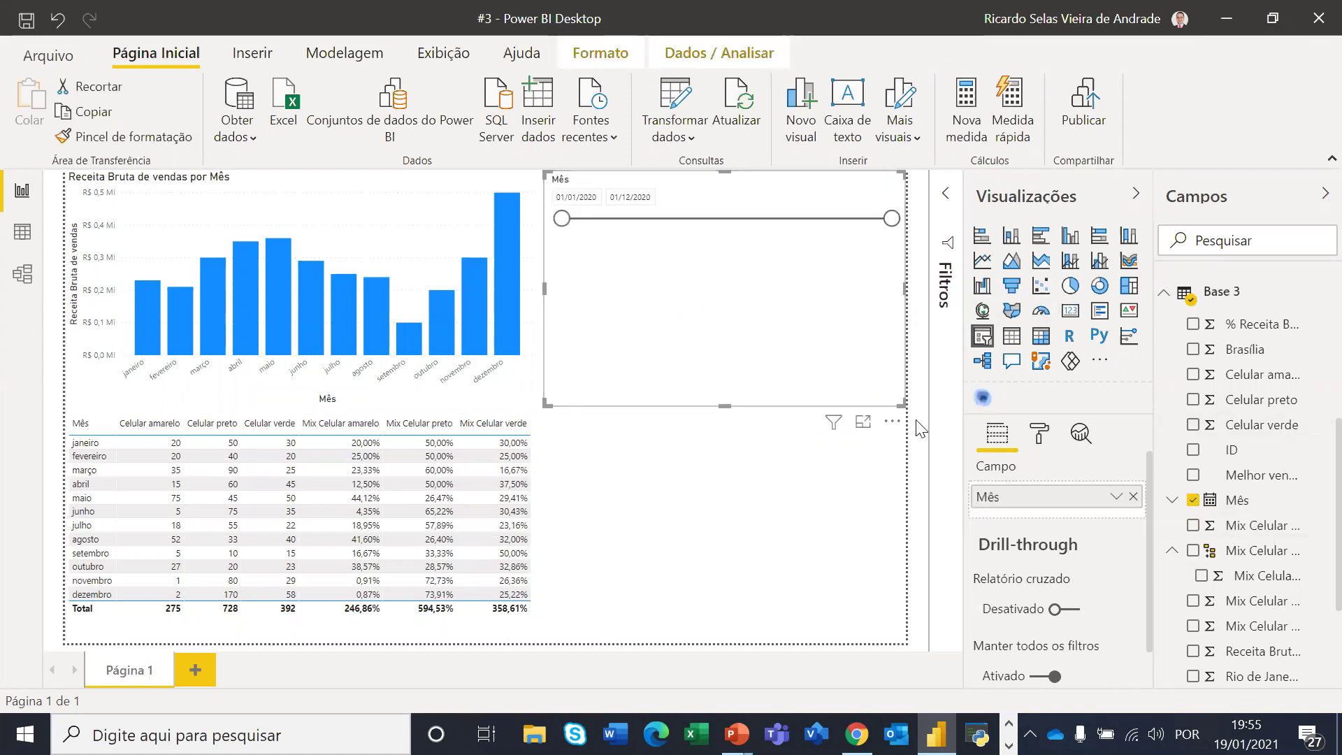
pyautogui.click(1133, 496)
pyautogui.scroll(5, 1219, 462)
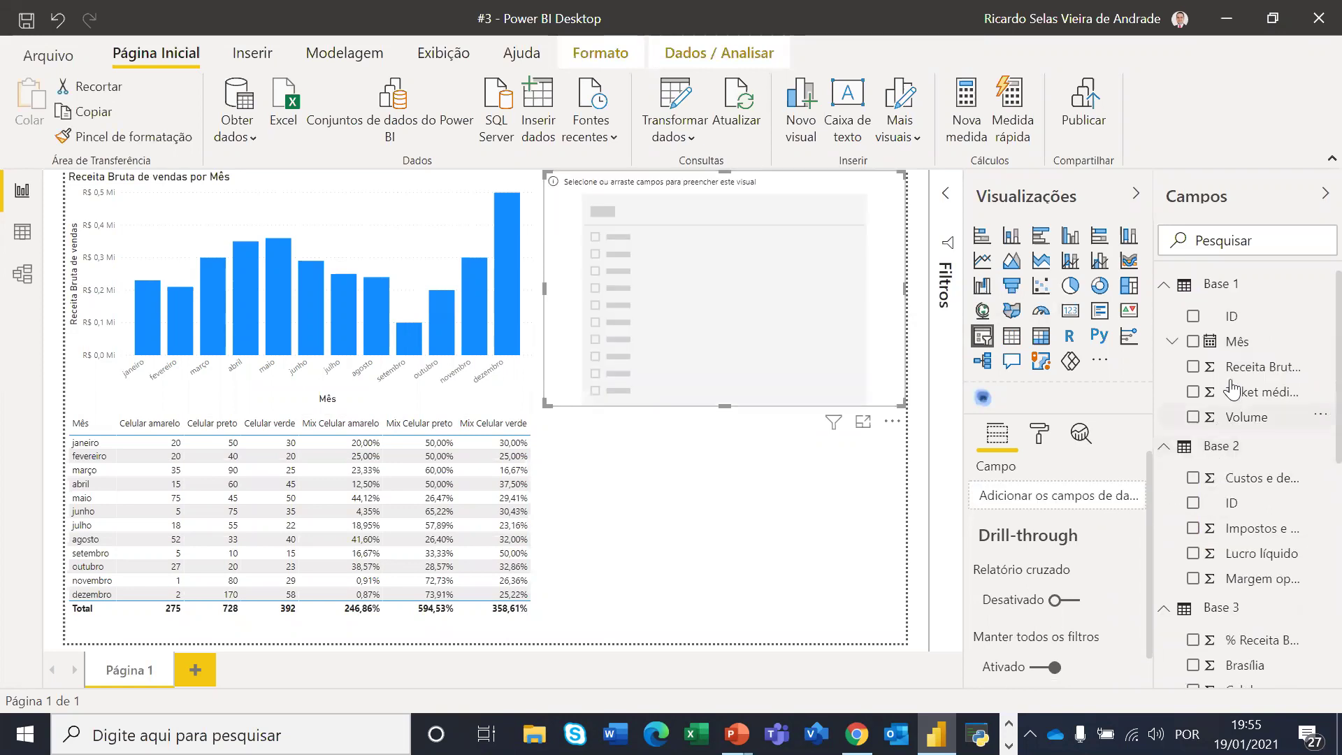
pyautogui.moveTo(1237, 343); pyautogui.dragTo(809, 308)
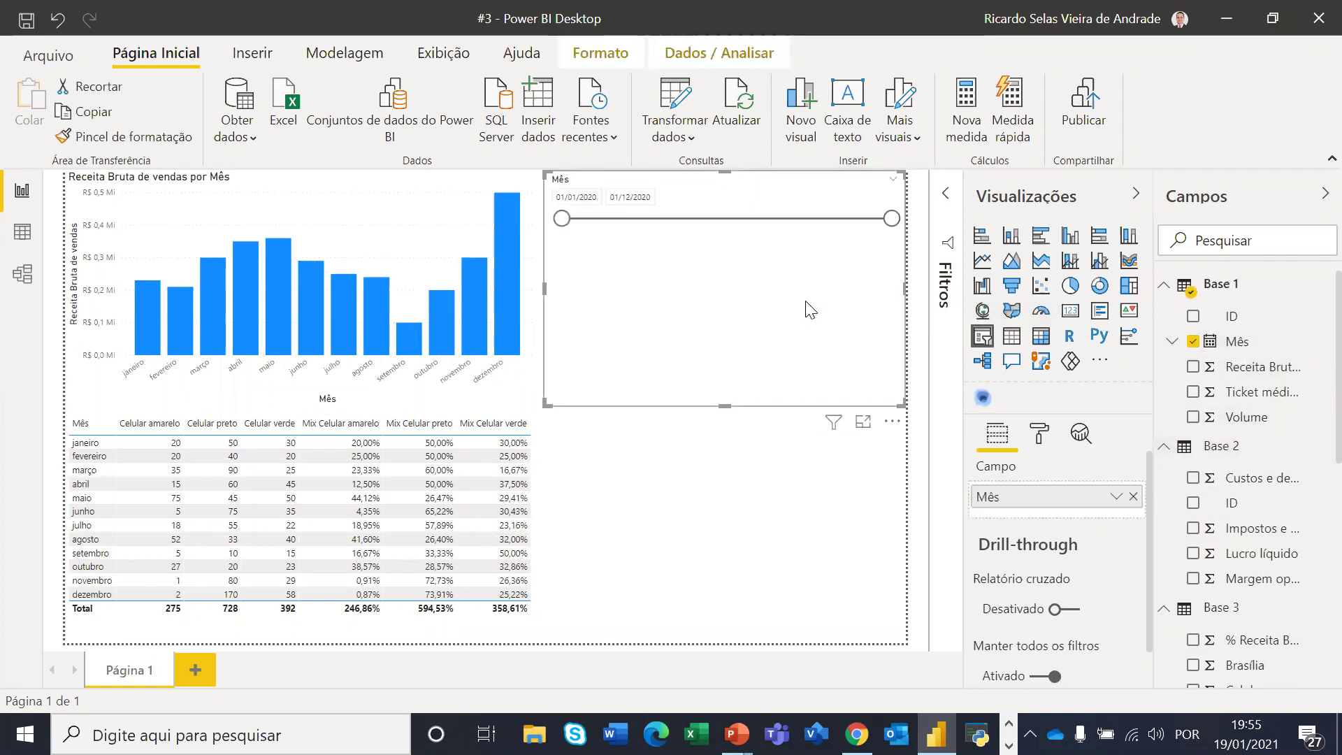
# Change the Mês slicer's style to Suspenso and collapse its list of months
pyautogui.click(892, 184)
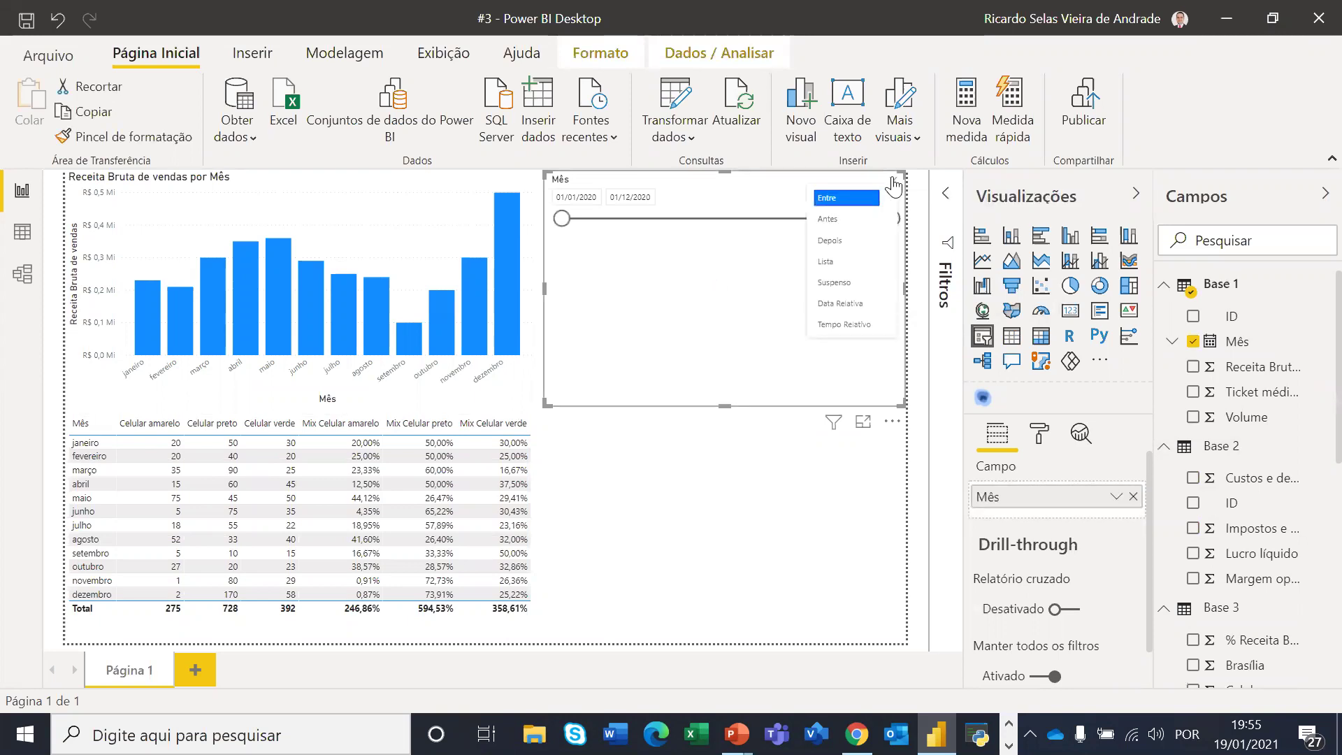
pyautogui.click(845, 283)
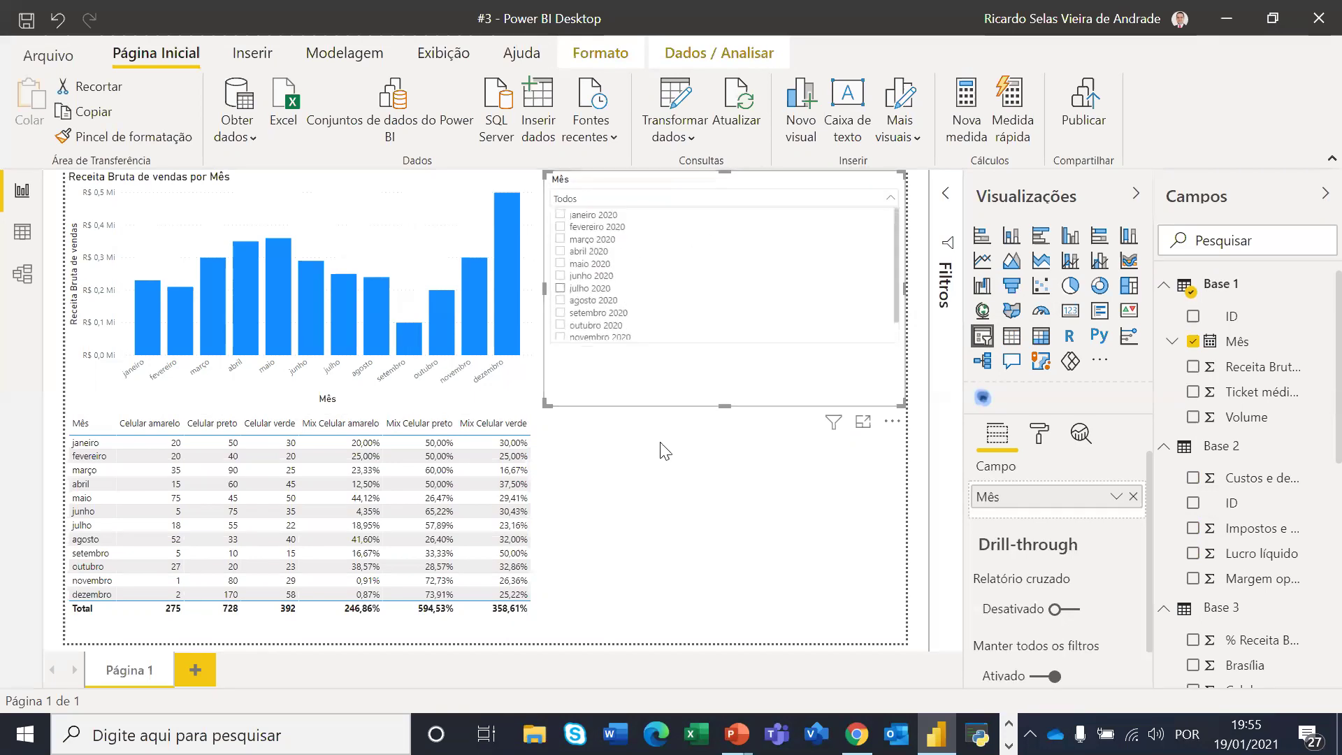
pyautogui.click(671, 476)
pyautogui.click(685, 234)
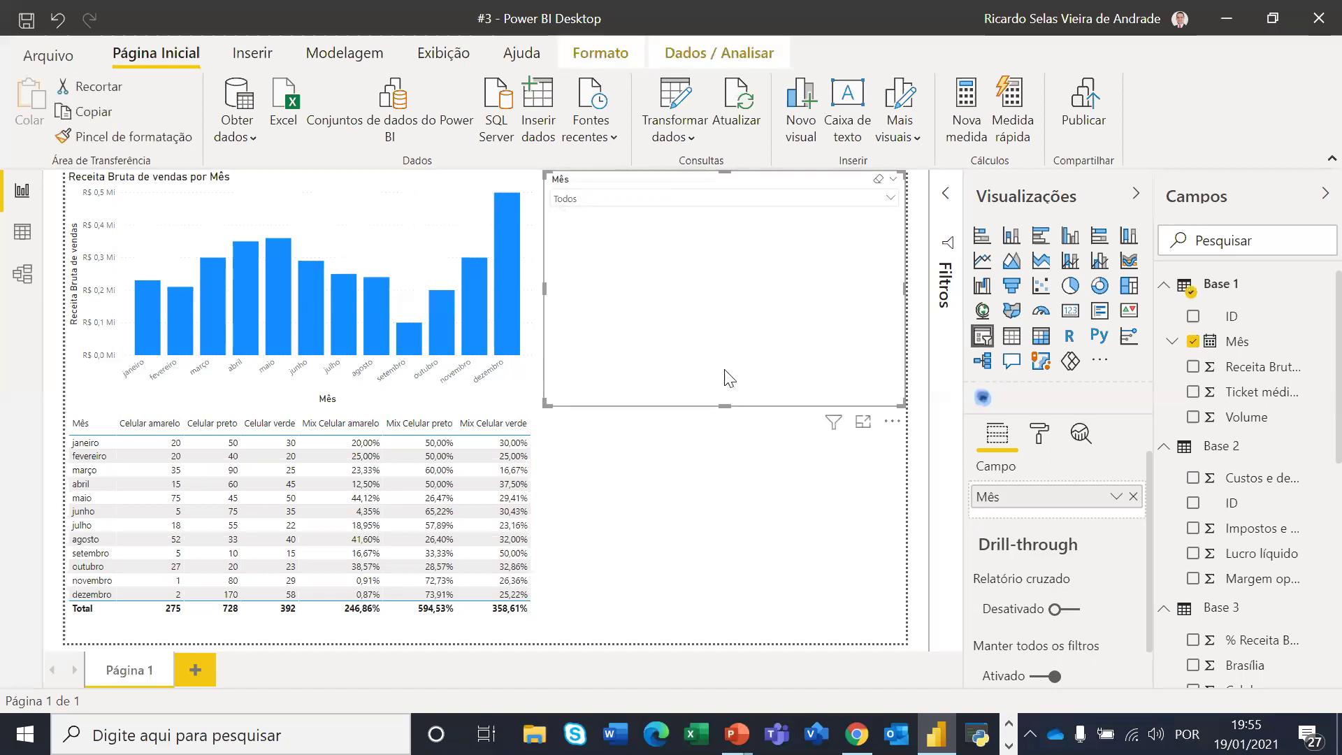
# Shrink the Mês slicer to a compact box just large enough for its heading and selection
pyautogui.moveTo(725, 400); pyautogui.dragTo(730, 217)
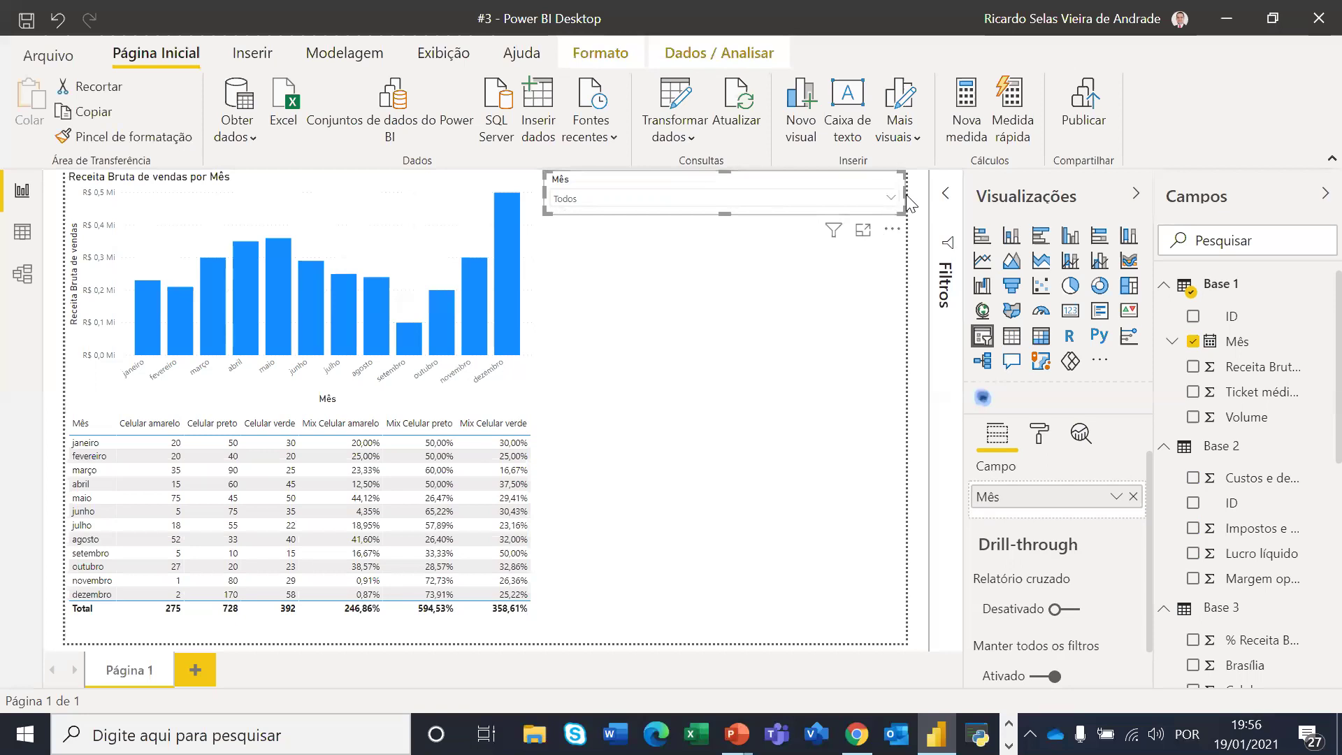
pyautogui.moveTo(904, 193); pyautogui.dragTo(624, 206)
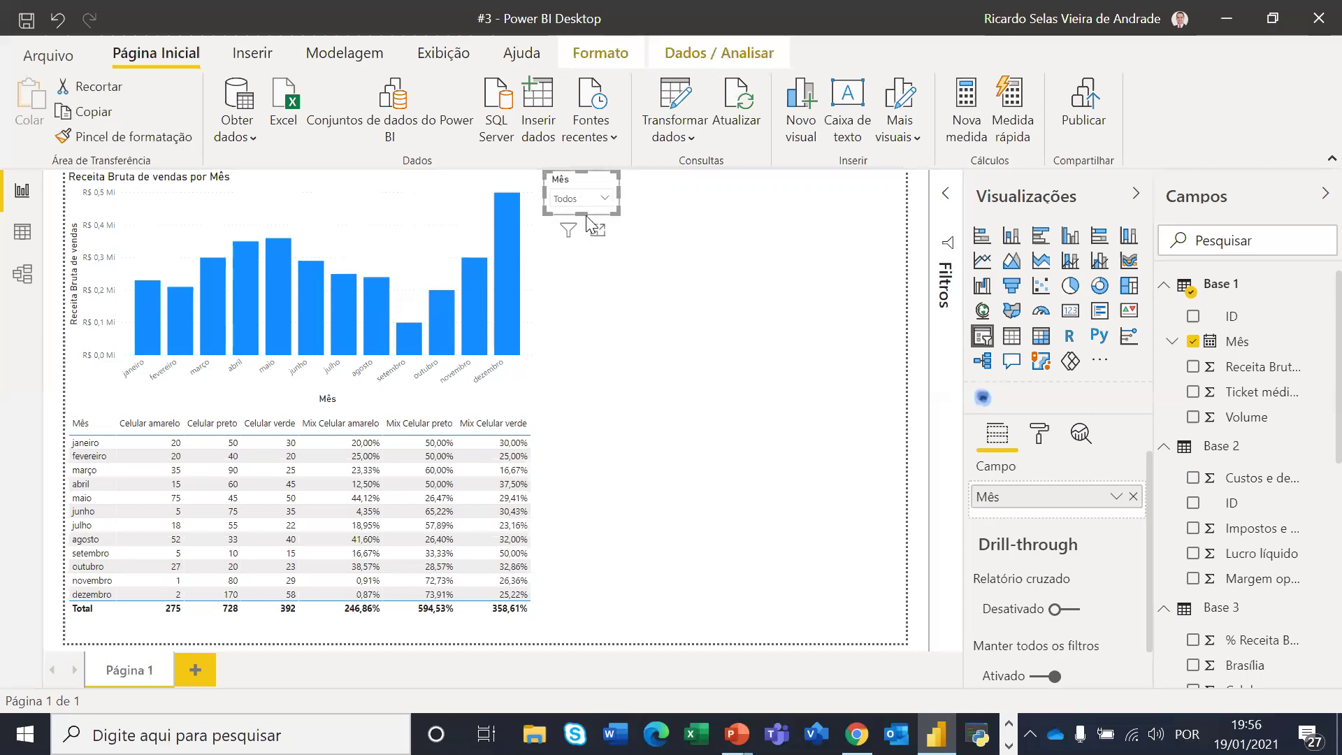
pyautogui.moveTo(584, 209); pyautogui.dragTo(584, 221)
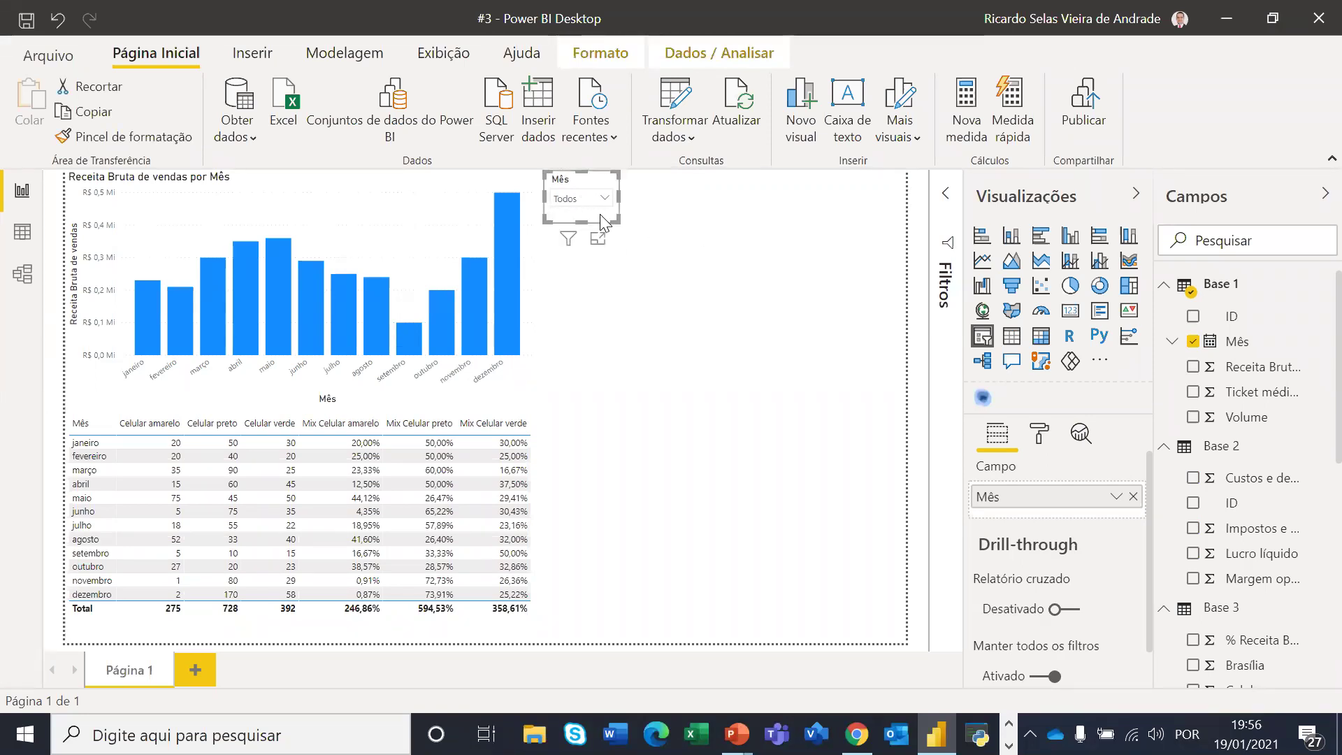
# Move the Mês slicer horizontally to the report page's upper-right corner and dismiss the desktop notification
pyautogui.press('Right')
pyautogui.press('Right')
pyautogui.press('Right')
pyautogui.press('Right')
pyautogui.press('Right')
pyautogui.press('Right')
pyautogui.press('Right')
pyautogui.press('Right')
pyautogui.press('Right')
pyautogui.press('Right')
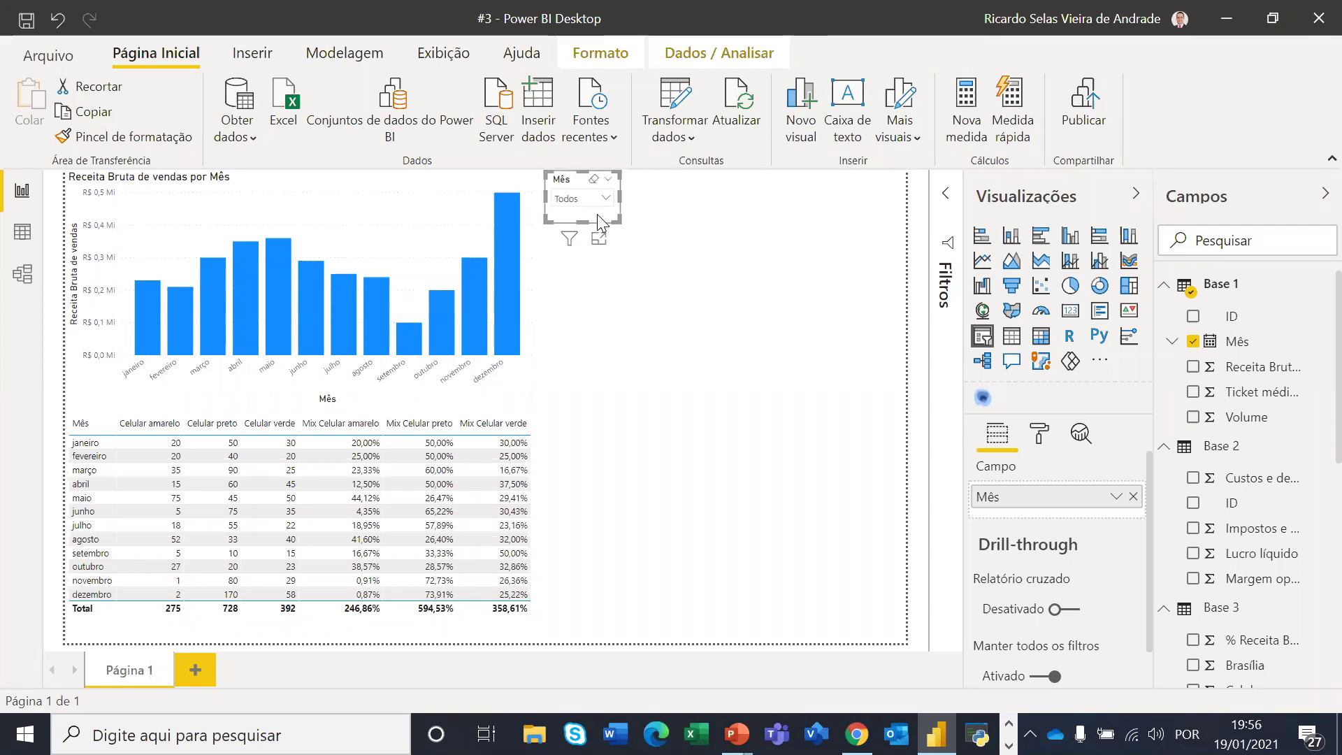
pyautogui.press('Right')
pyautogui.press('Right')
pyautogui.press('Right')
pyautogui.press('Right')
pyautogui.press('Right')
pyautogui.press('Right')
pyautogui.press('Right')
pyautogui.press('Right')
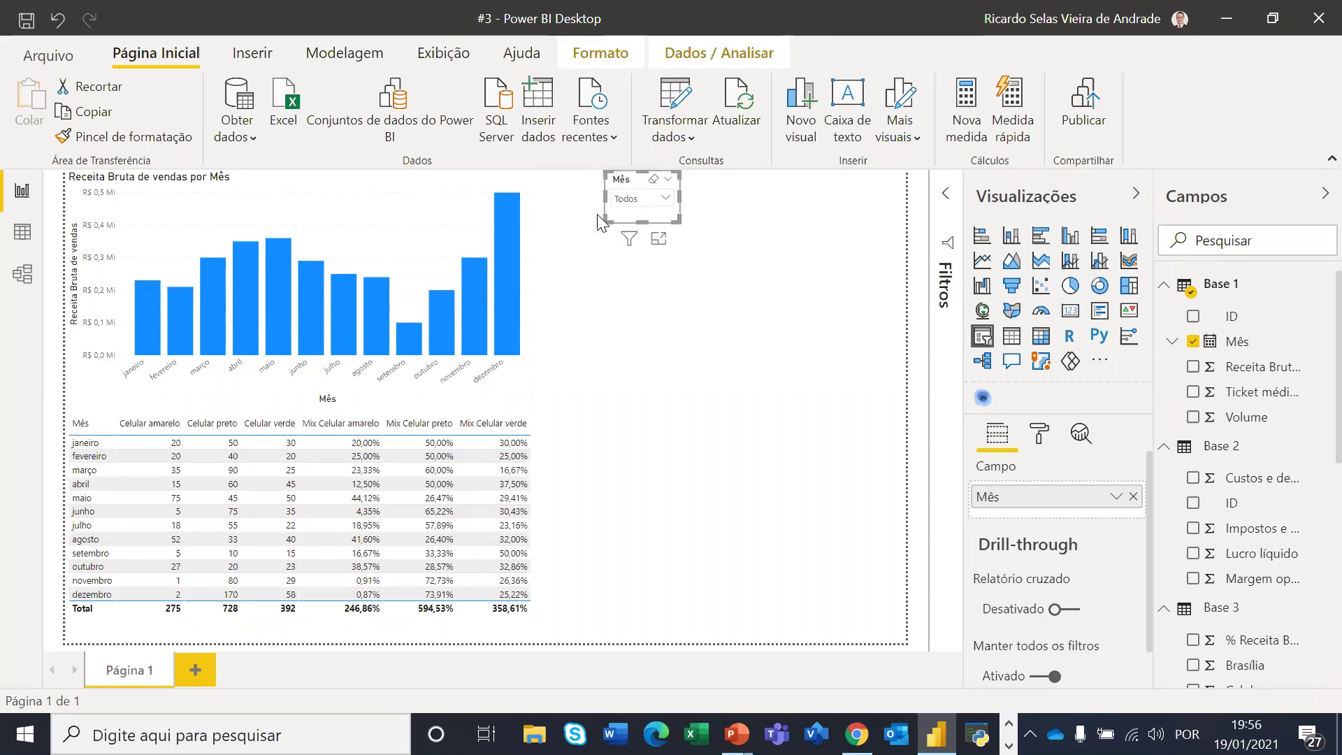
pyautogui.press('Right')
pyautogui.press('Right')
pyautogui.press('Right')
pyautogui.press('Right')
pyautogui.press('Right')
pyautogui.press('Right')
pyautogui.press('Right')
pyautogui.press('Right')
pyautogui.press('Right')
pyautogui.press('Right')
pyautogui.press('Right')
pyautogui.press('Right')
pyautogui.press('Right')
pyautogui.press('Right')
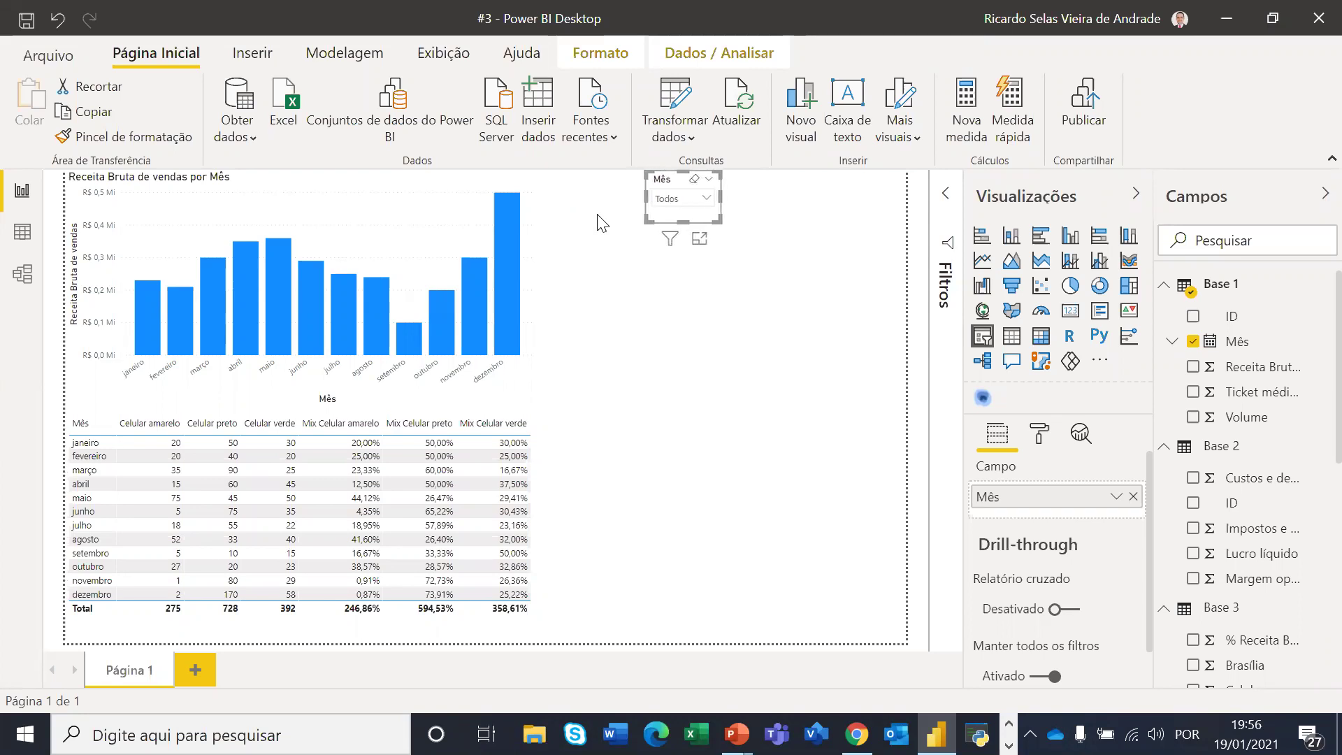
pyautogui.press('Right')
pyautogui.press('Right')
pyautogui.press('Right')
pyautogui.press('Right')
pyautogui.press('Right')
pyautogui.press('Right')
pyautogui.press('Right')
pyautogui.press('Right')
pyautogui.press('Right')
pyautogui.press('Right')
pyautogui.press('Right')
pyautogui.press('Right')
pyautogui.press('Right')
pyautogui.press('Right')
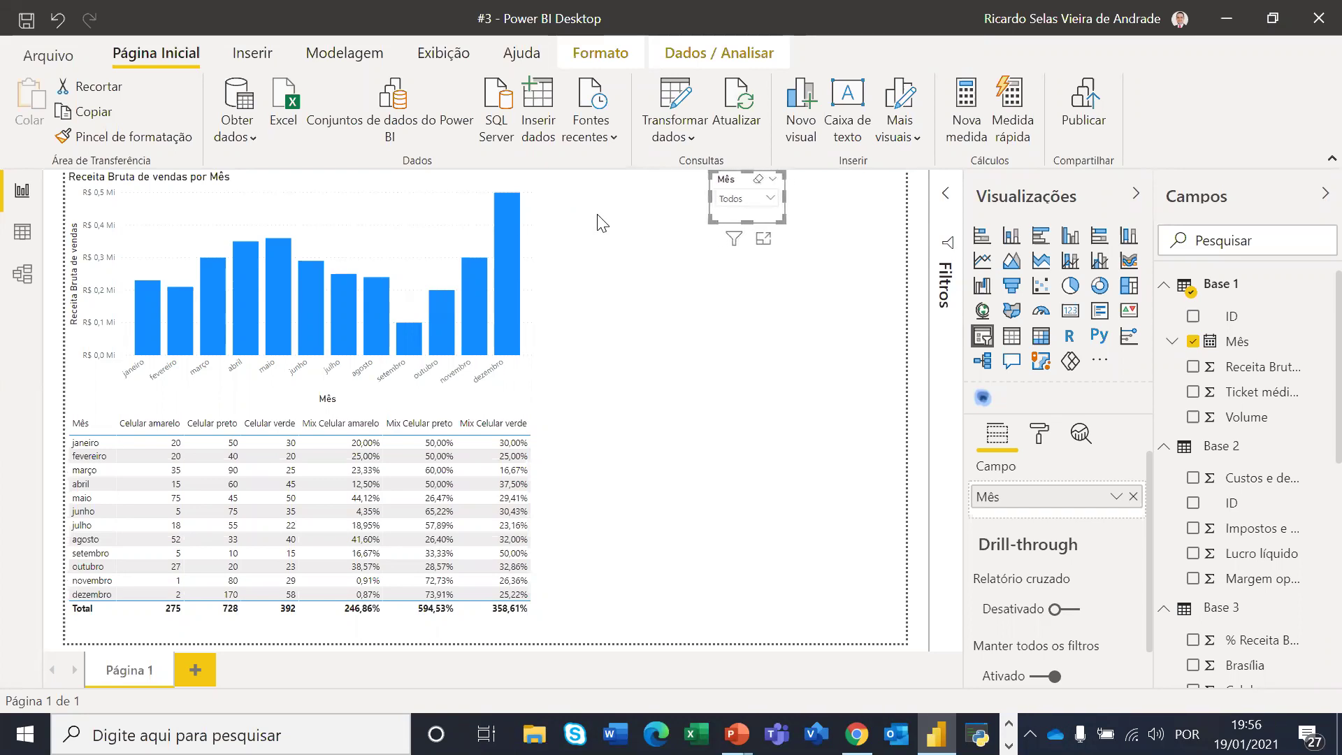
pyautogui.press('Right')
pyautogui.press('Right')
pyautogui.press('Right')
pyautogui.press('Right')
pyautogui.press('Right')
pyautogui.press('Right')
pyautogui.press('Right')
pyautogui.press('Right')
pyautogui.press('Right')
pyautogui.press('Right')
pyautogui.press('Right')
pyautogui.press('Right')
pyautogui.press('Right')
pyautogui.press('Right')
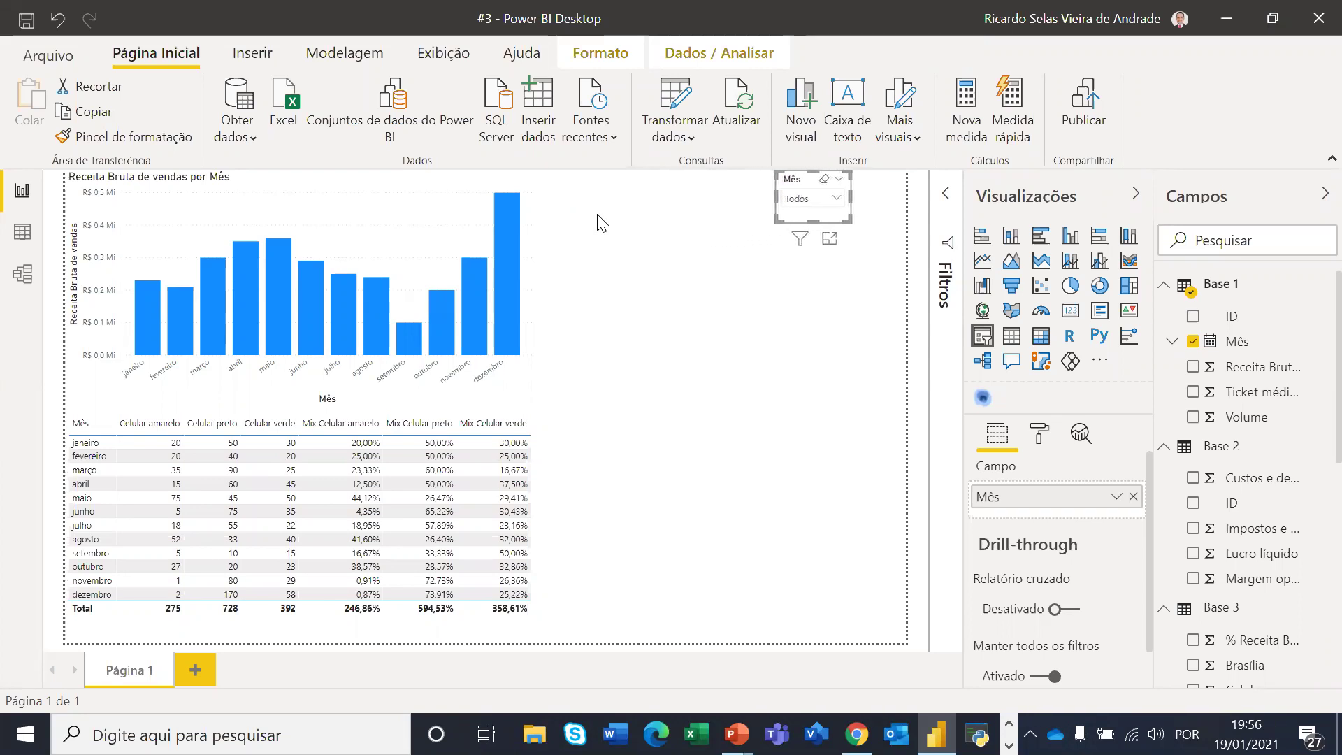
pyautogui.press('Right')
pyautogui.press('Right')
pyautogui.press('Right')
pyautogui.press('Right')
pyautogui.press('Right')
pyautogui.press('Right')
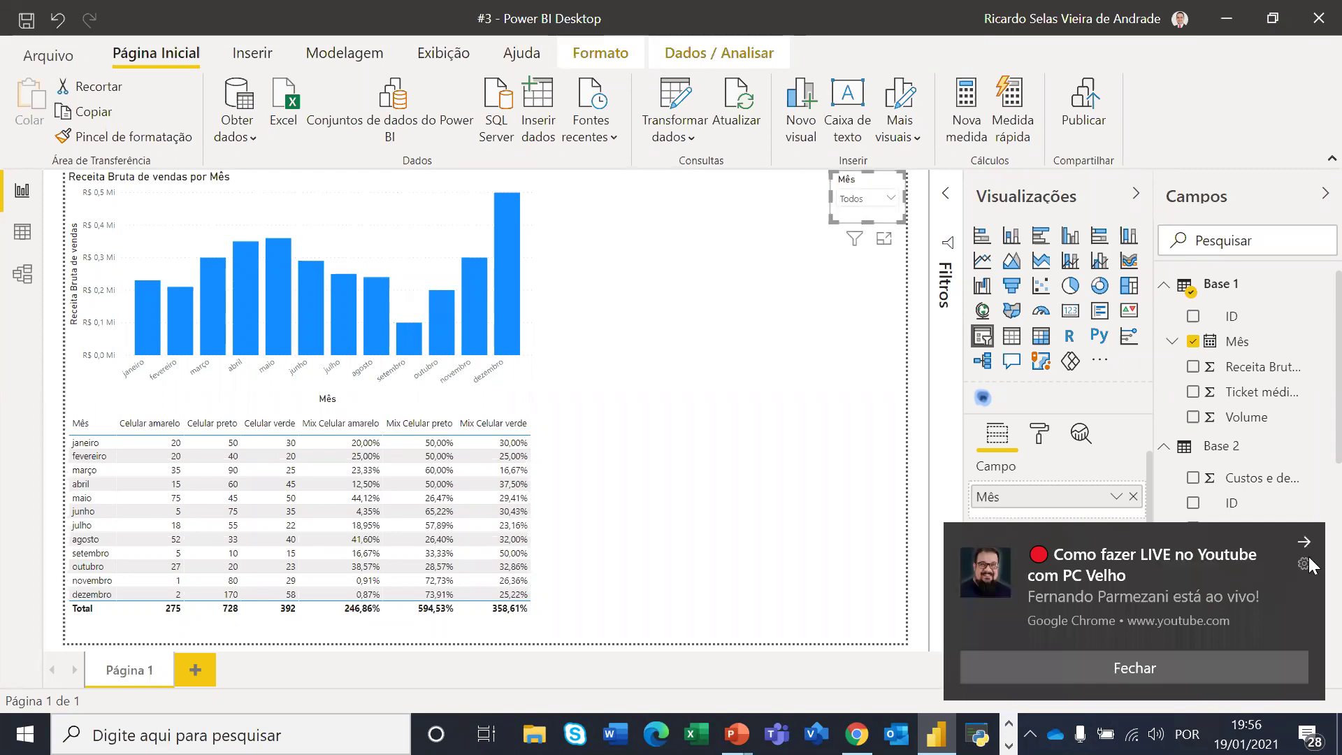
pyautogui.click(1306, 557)
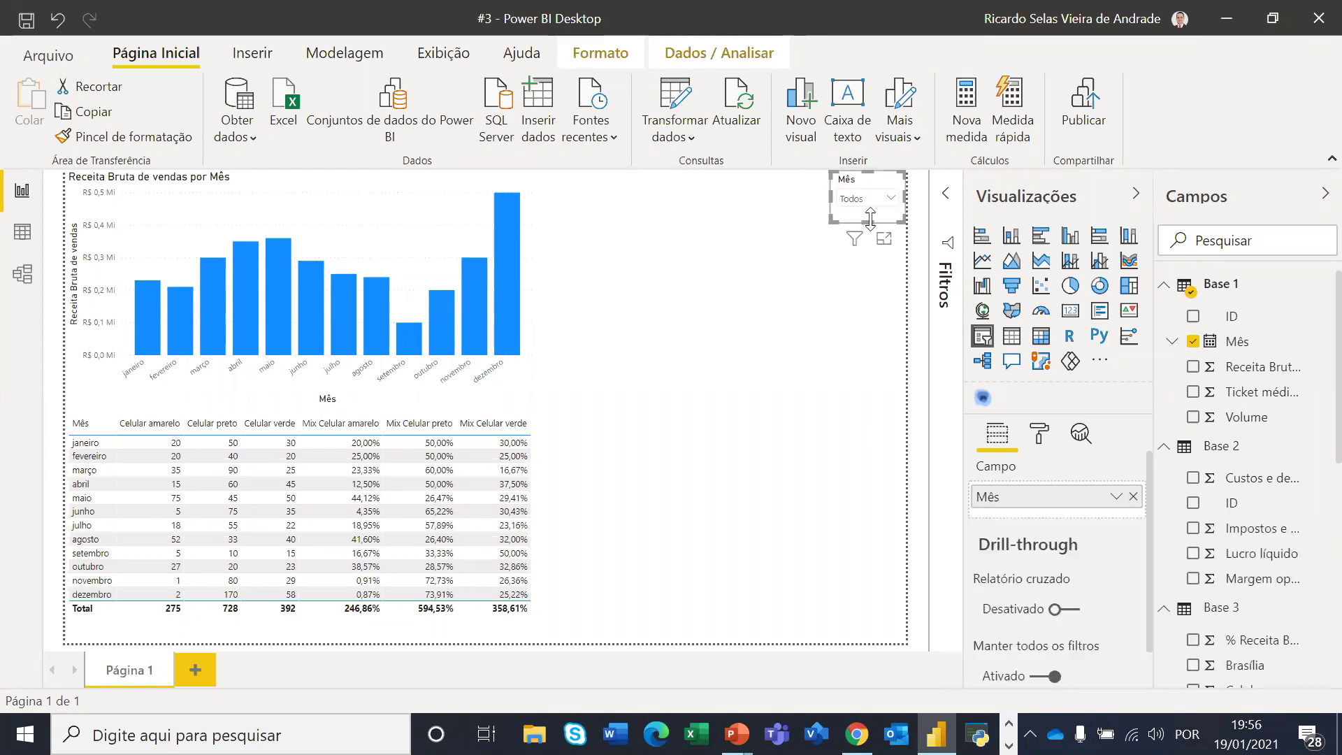
# Test the Mês slicer by filtering the visuals to each month from fevereiro to julho 2020, and clear the filter
pyautogui.click(887, 203)
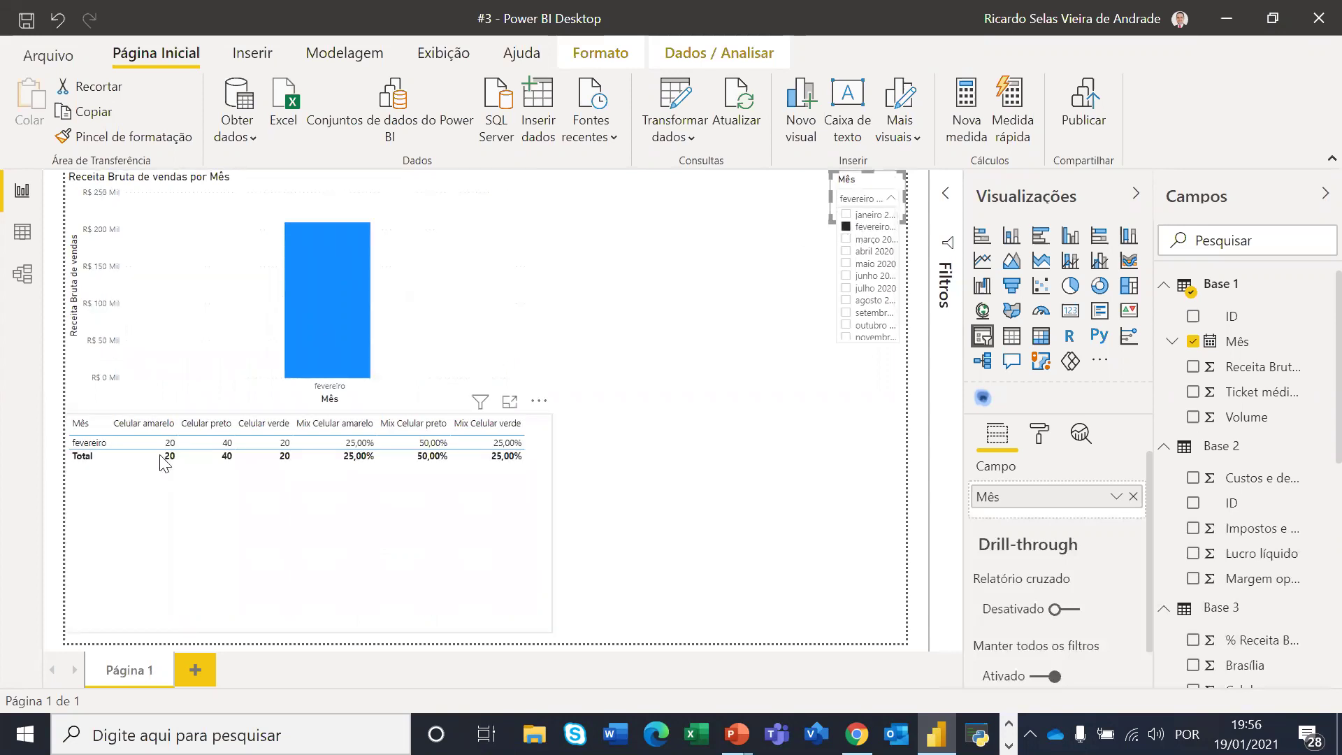
pyautogui.click(846, 228)
pyautogui.click(847, 239)
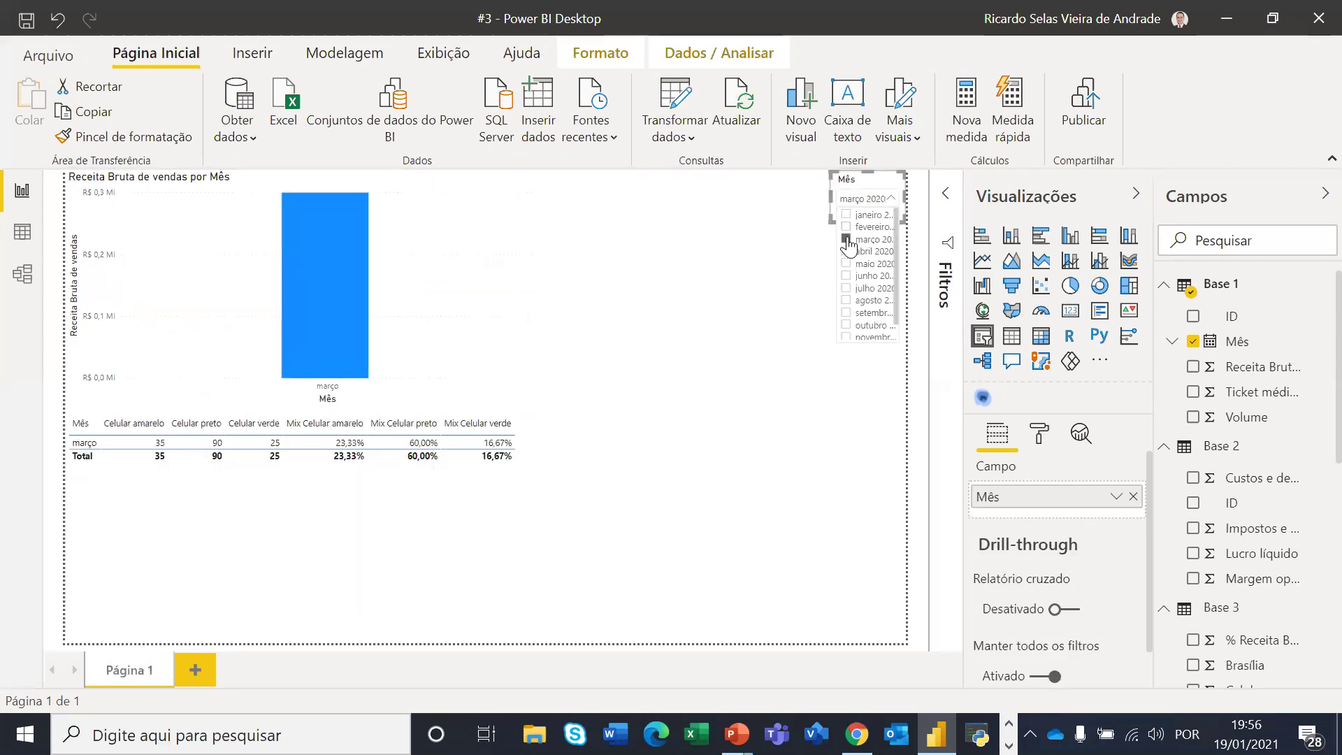
pyautogui.click(847, 251)
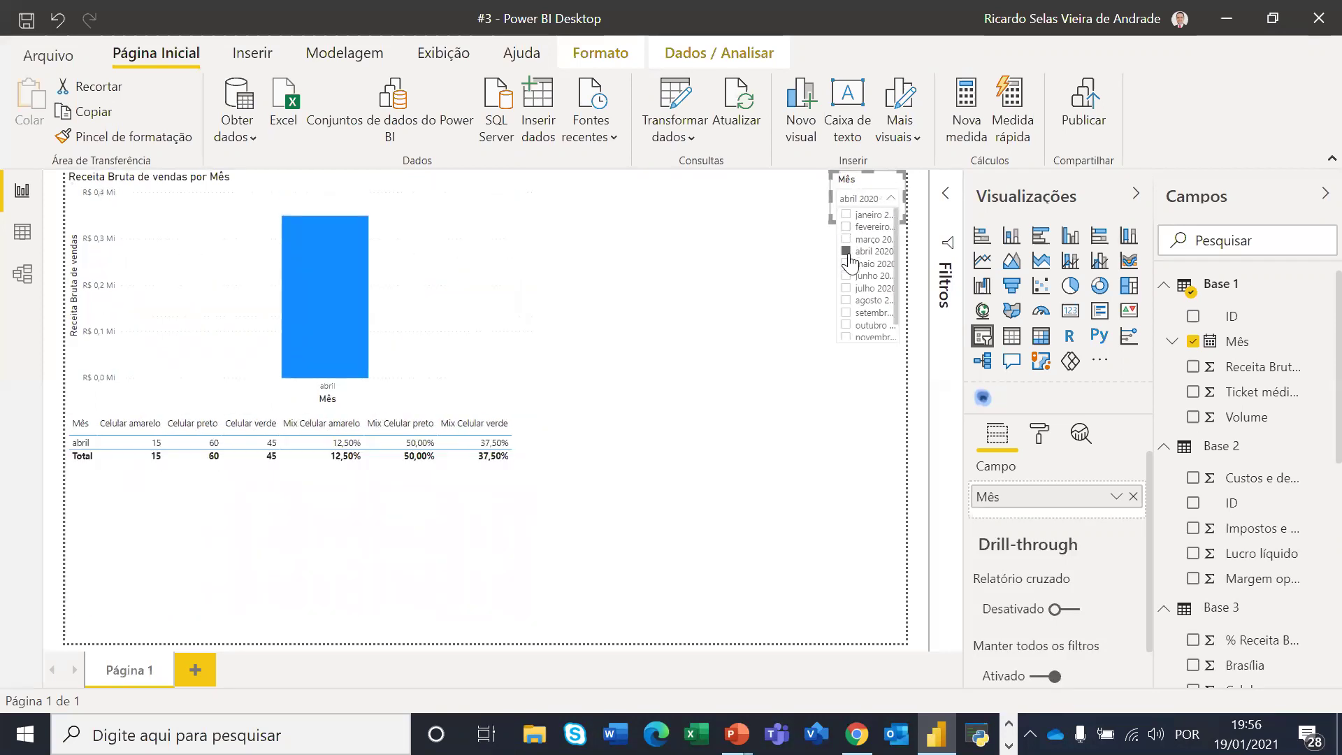
pyautogui.click(847, 264)
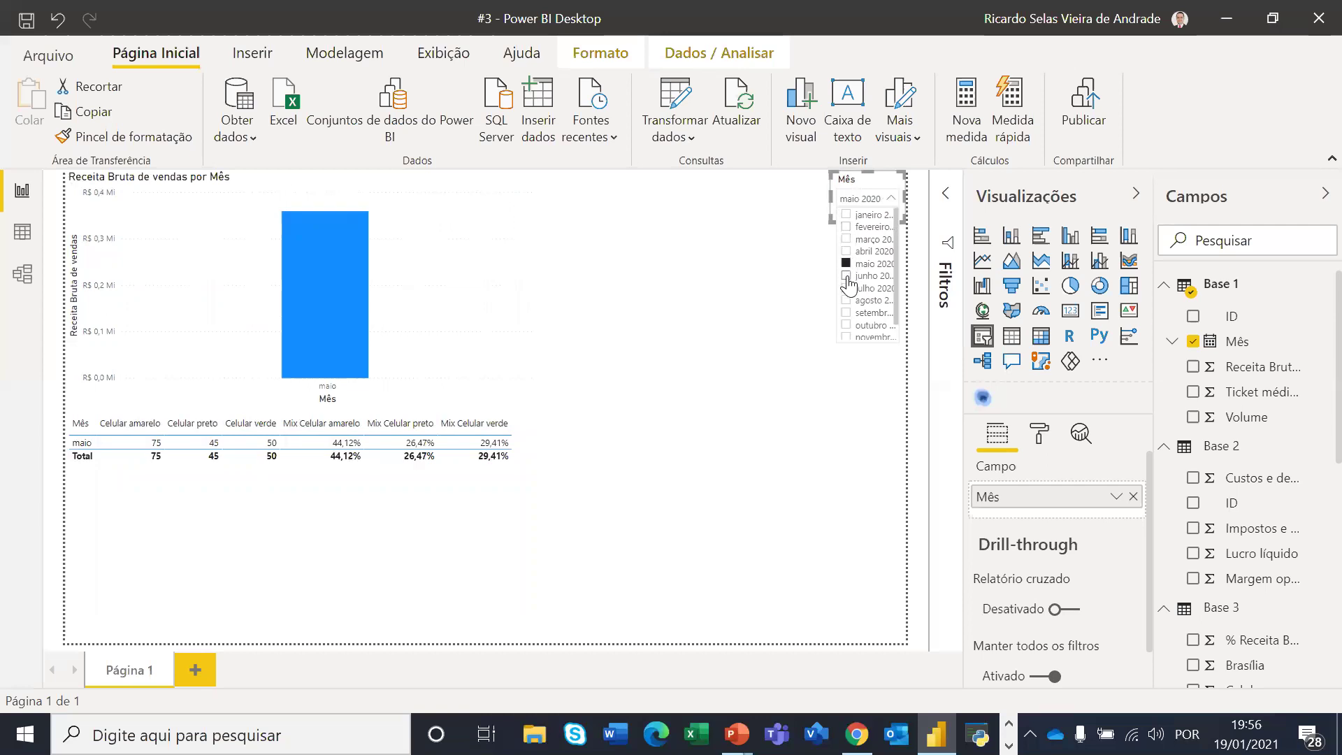
pyautogui.click(846, 276)
pyautogui.click(846, 288)
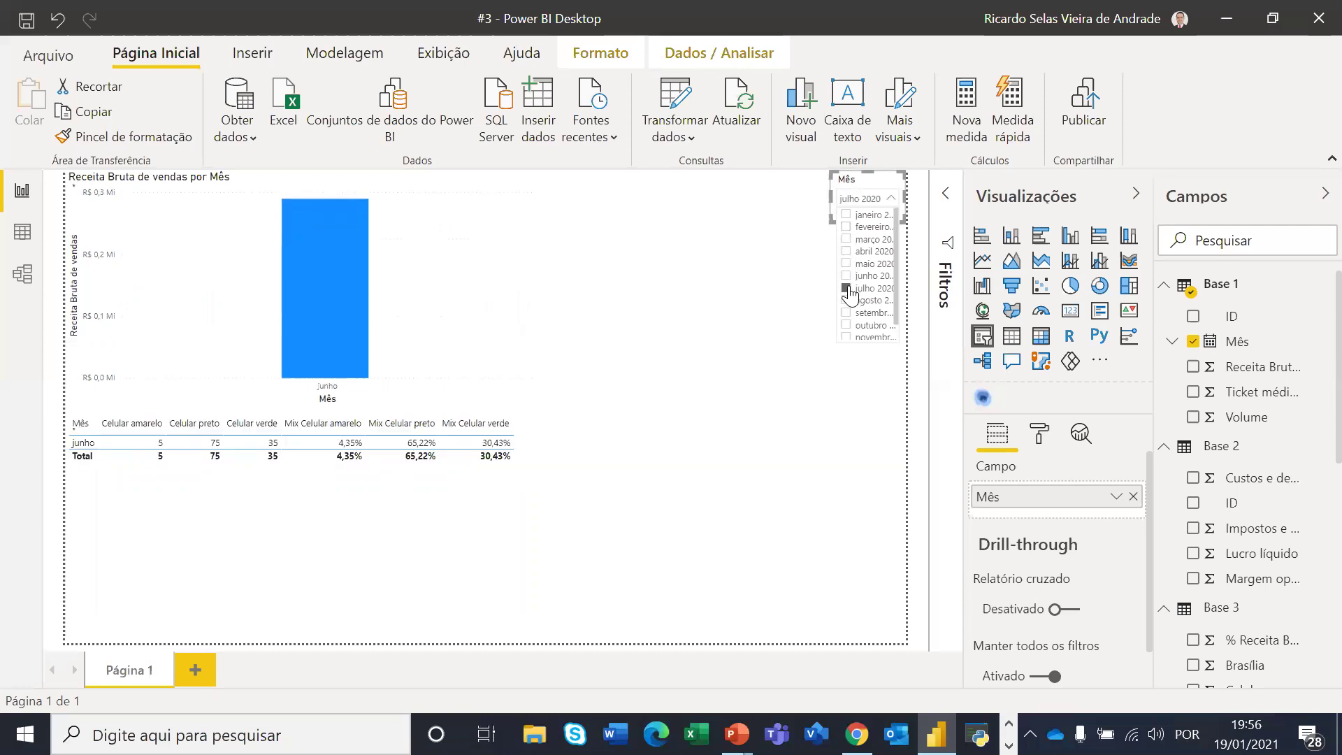
pyautogui.click(782, 413)
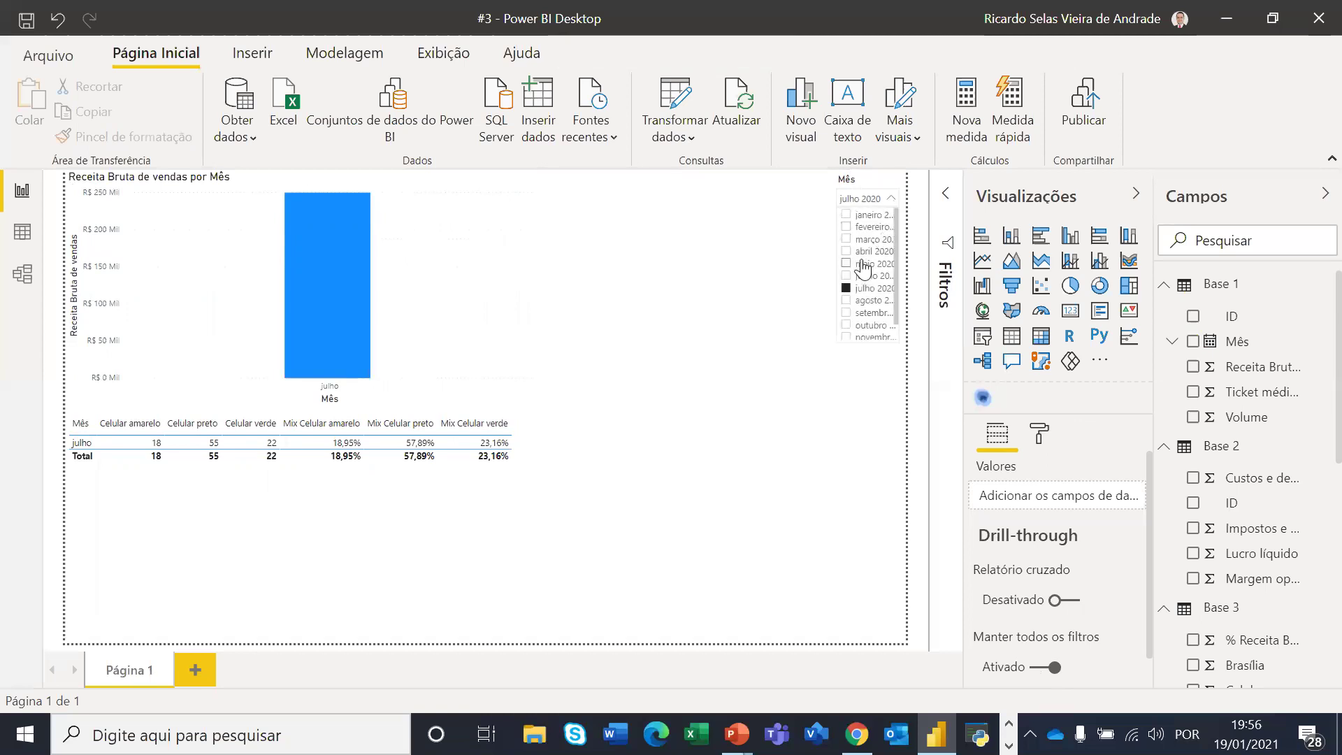
pyautogui.click(849, 290)
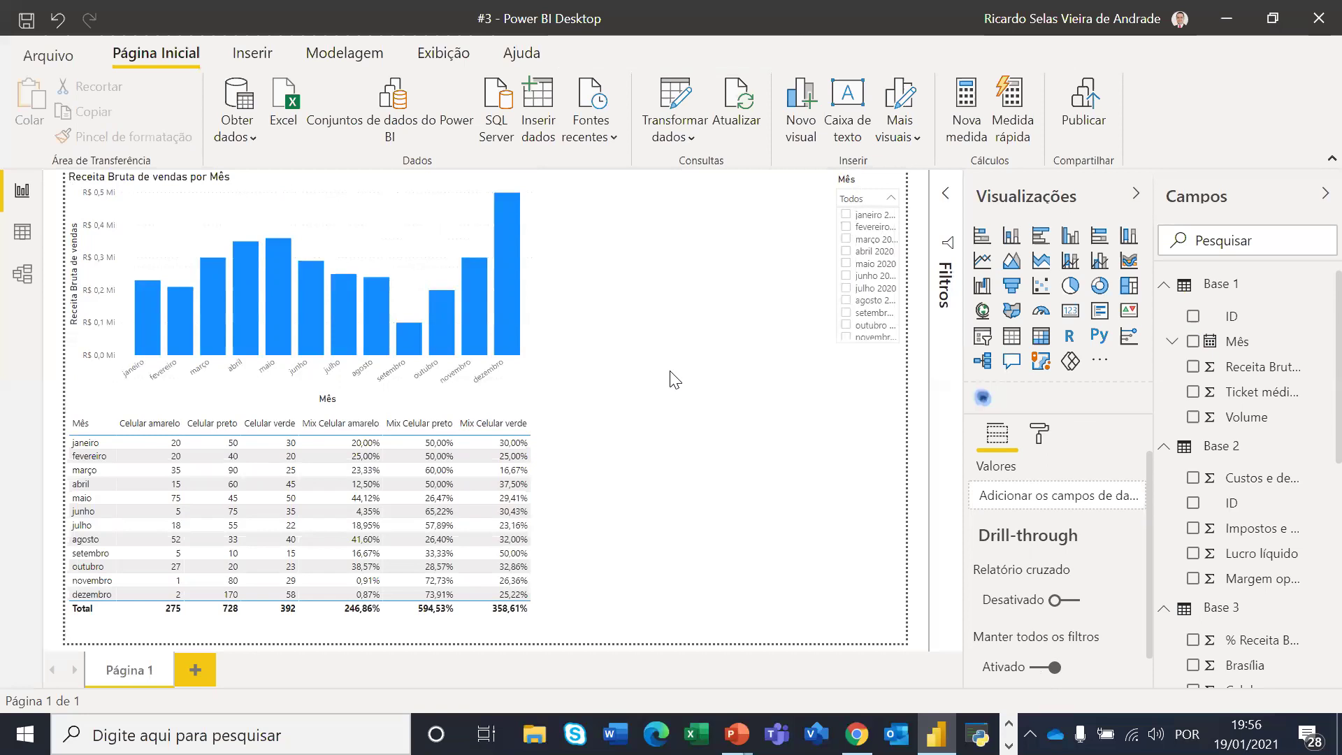
pyautogui.click(752, 309)
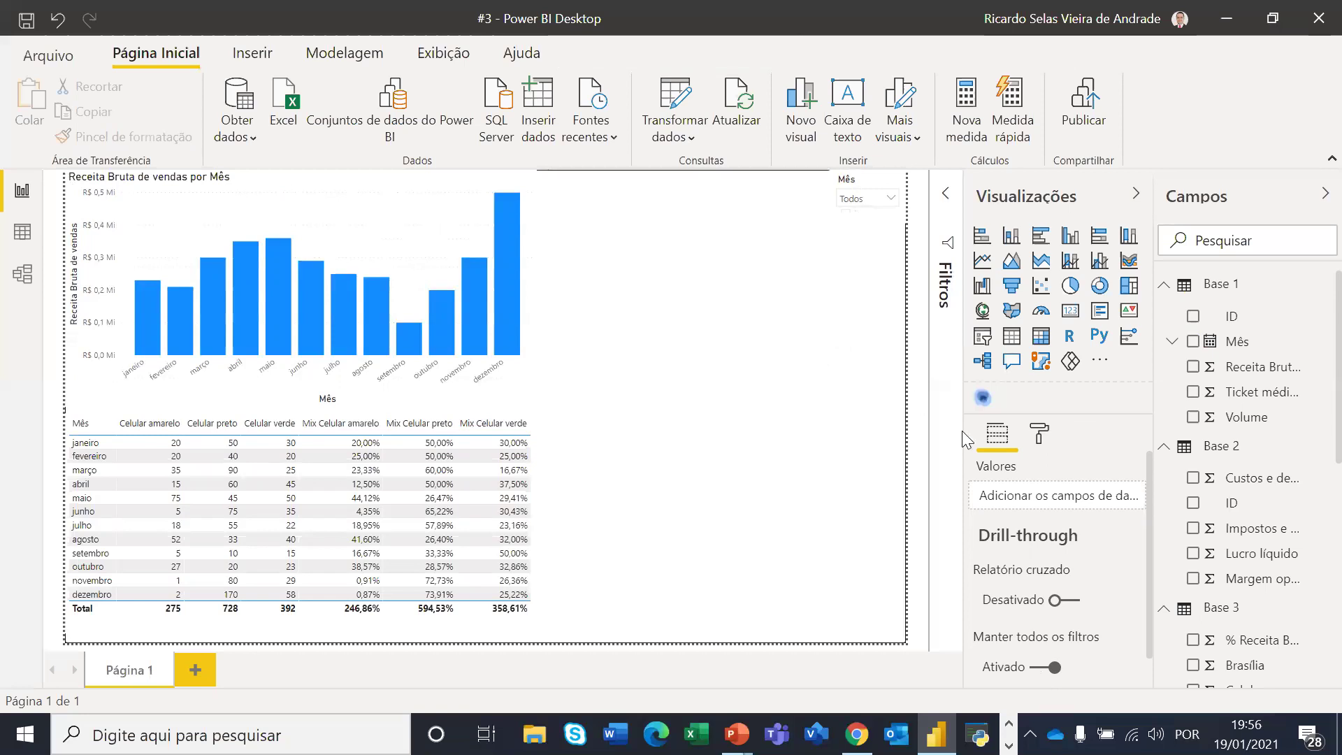
# Add a line chart of Base 2's Lucro líquido by Base 1's Mês, keeping only the Mês level on the axis
pyautogui.scroll(-3, 1286, 504)
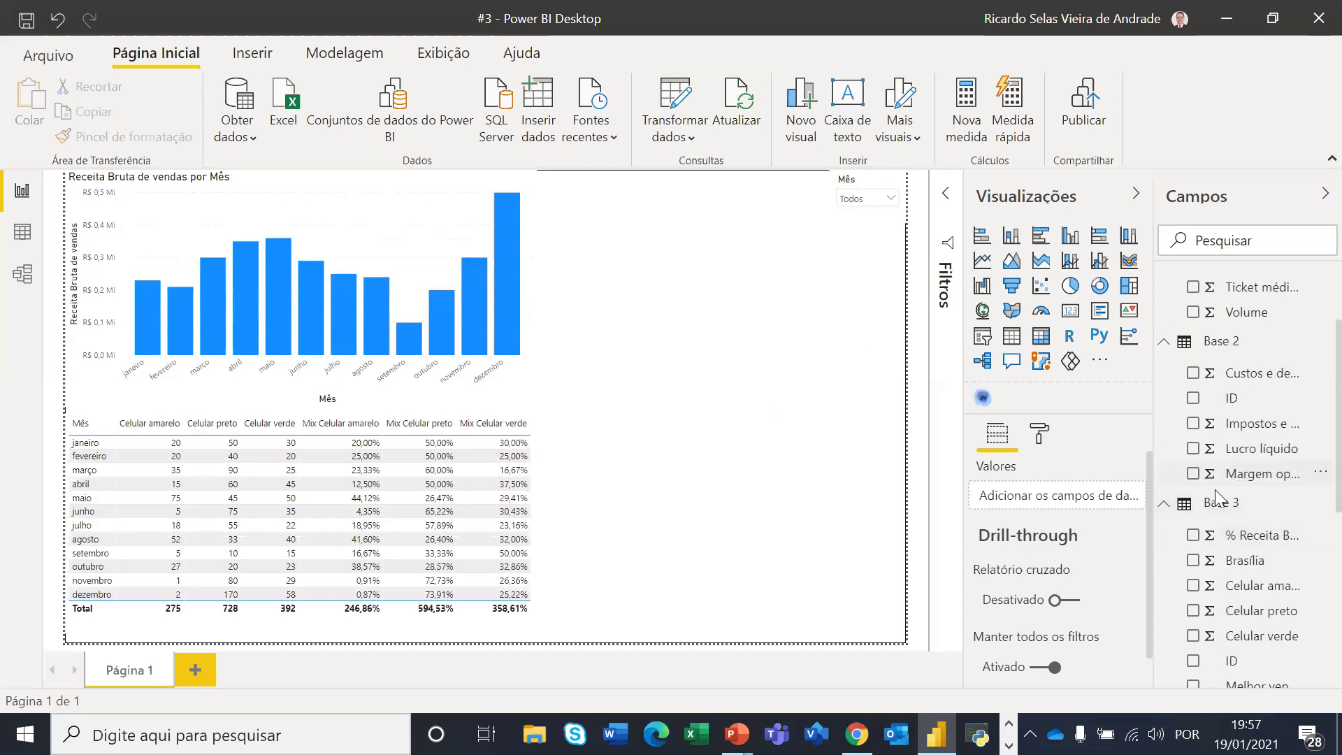
pyautogui.click(982, 260)
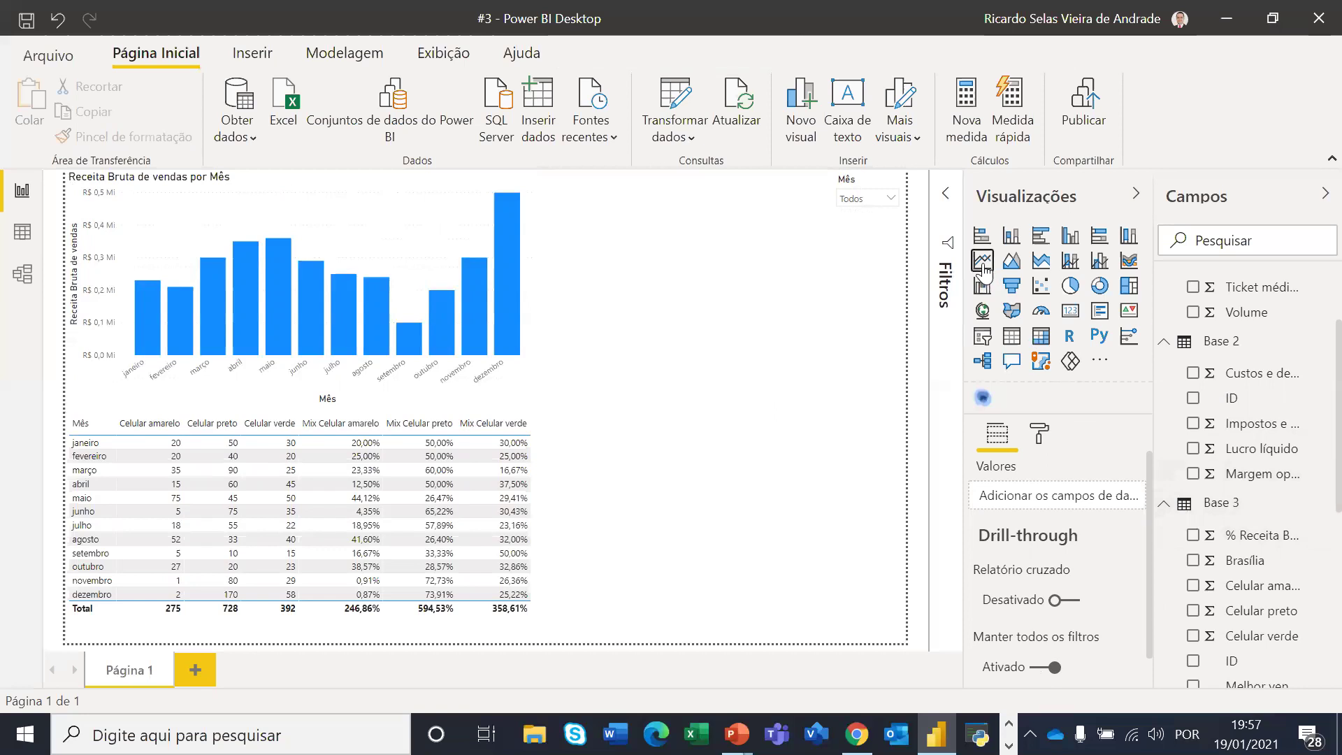
pyautogui.scroll(3, 1198, 467)
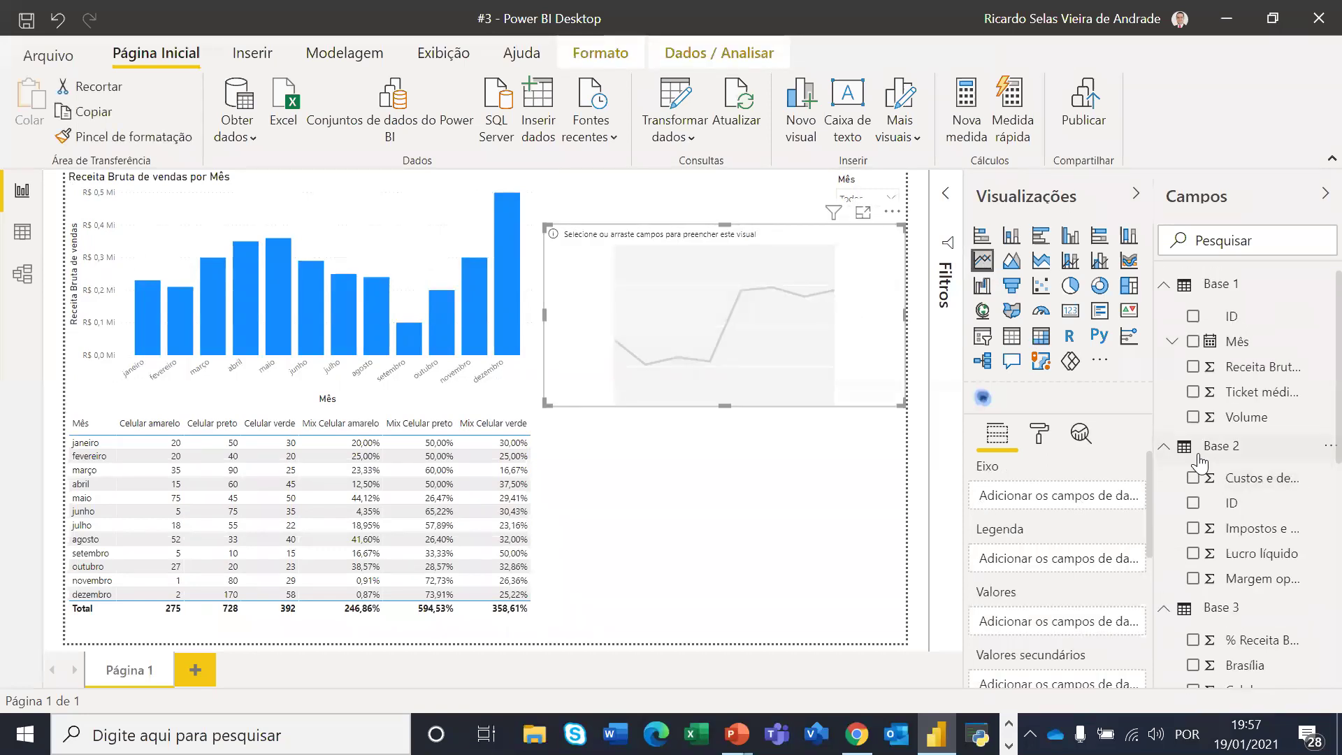
pyautogui.moveTo(1237, 342); pyautogui.dragTo(823, 343)
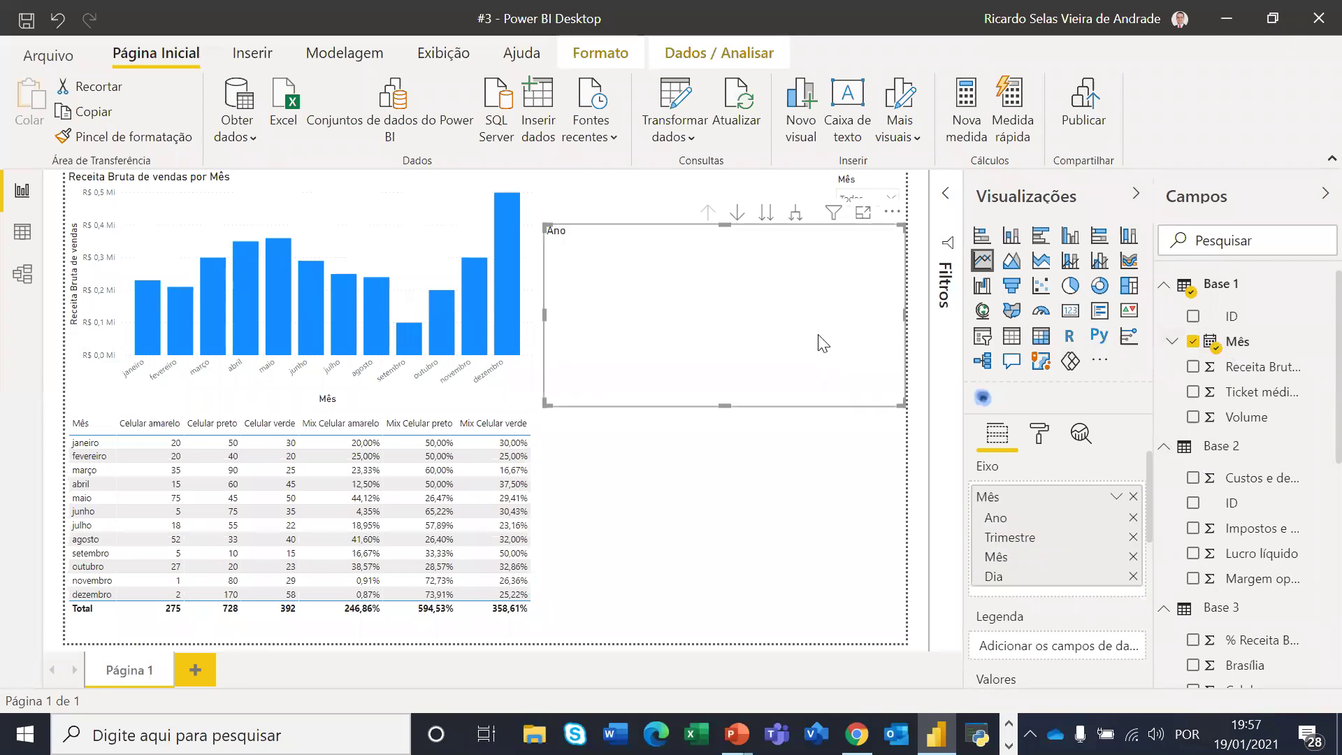
pyautogui.click(1133, 517)
pyautogui.click(1133, 517)
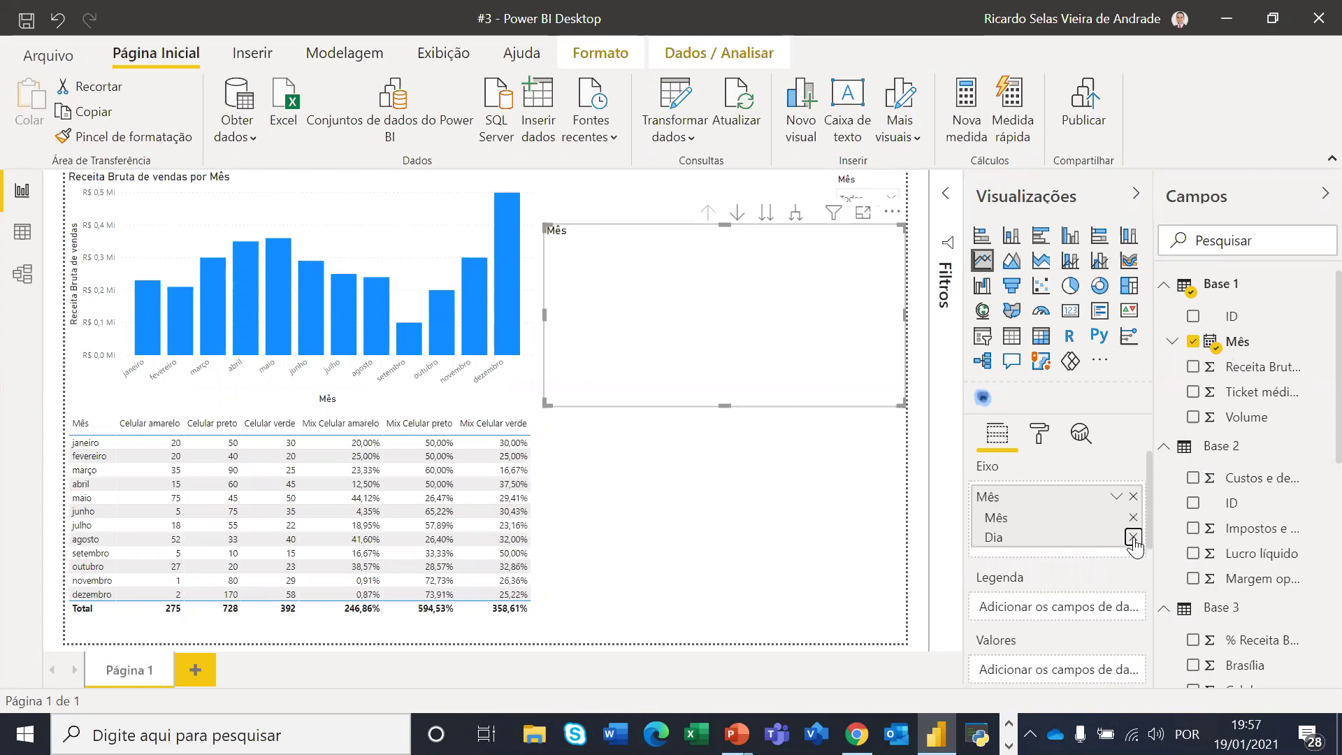
pyautogui.click(1133, 536)
pyautogui.moveTo(1245, 565); pyautogui.dragTo(821, 362)
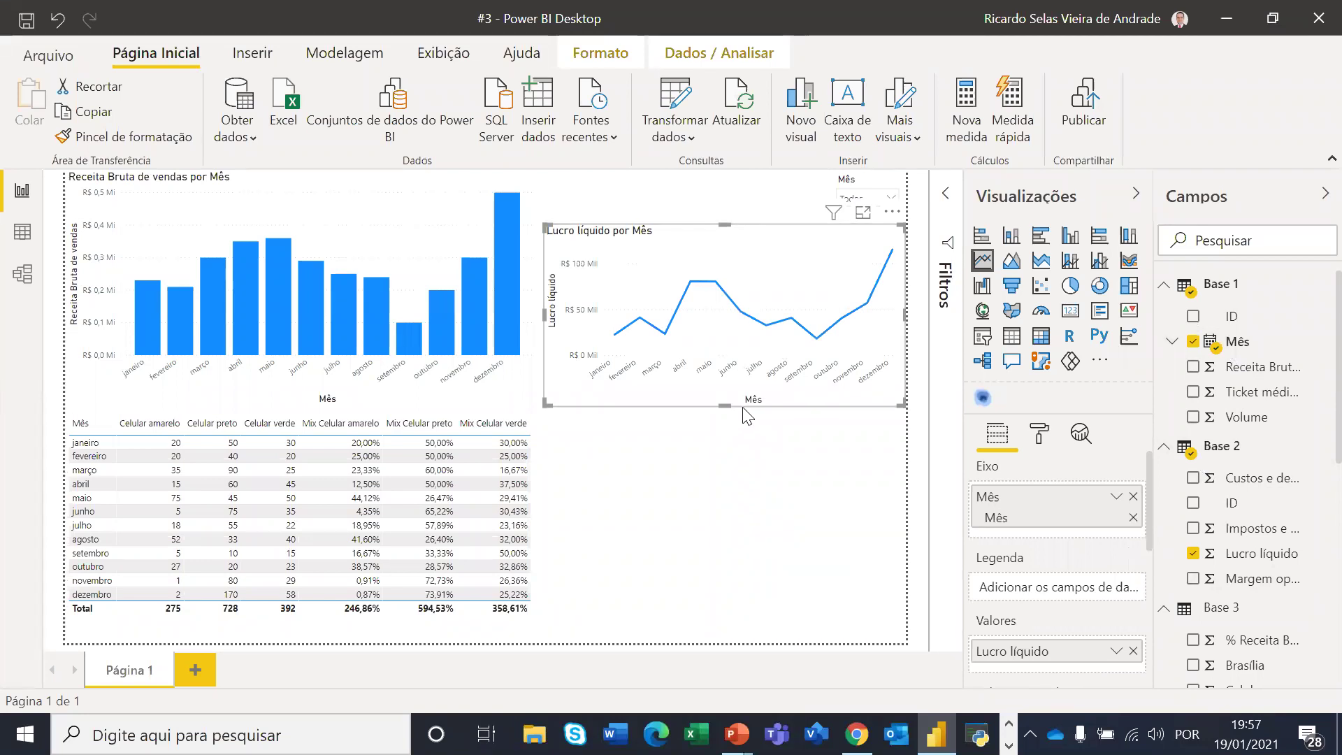
# Move the Lucro líquido line chart beside the monthly table and place the Mês slicer over the column chart's upper area
pyautogui.moveTo(745, 413); pyautogui.dragTo(743, 602)
pyautogui.click(859, 210)
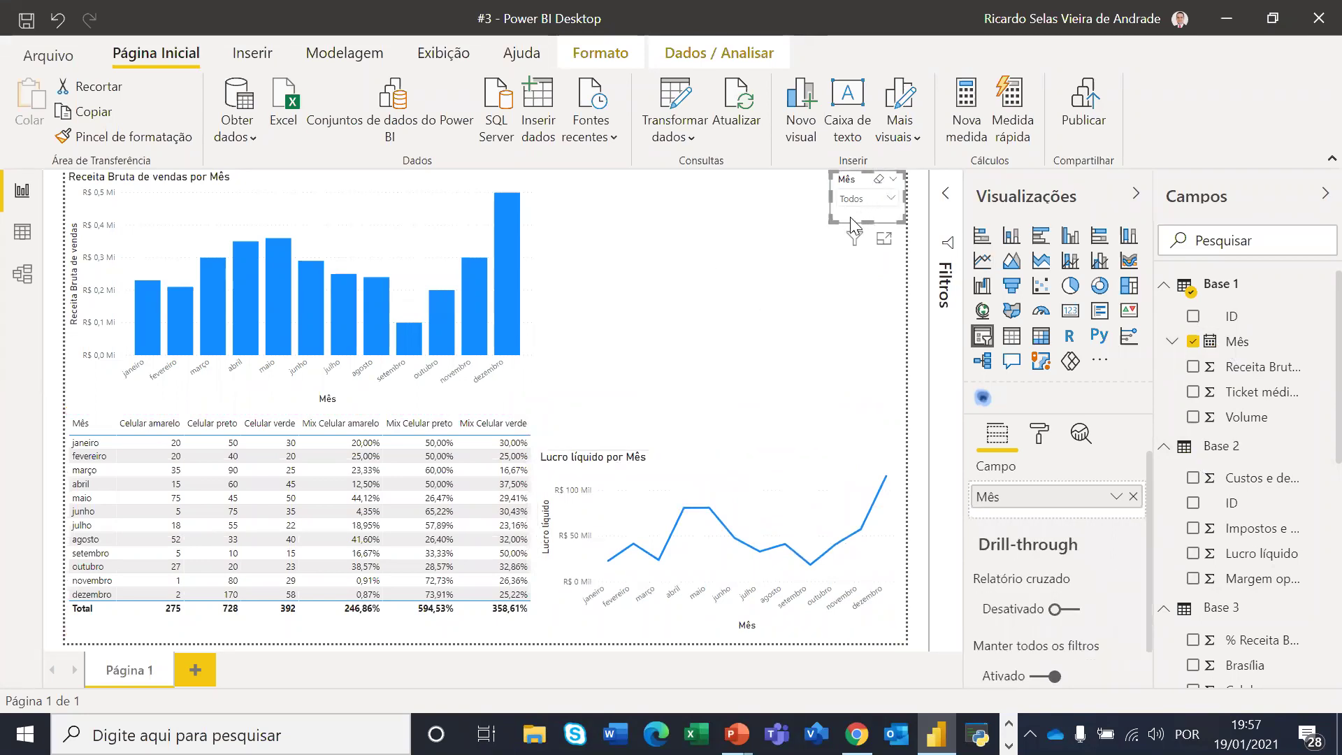
pyautogui.moveTo(849, 222); pyautogui.dragTo(386, 247)
# Move the Lucro líquido line chart up beside the column chart, stretch it to the same height and deselect it
pyautogui.click(711, 465)
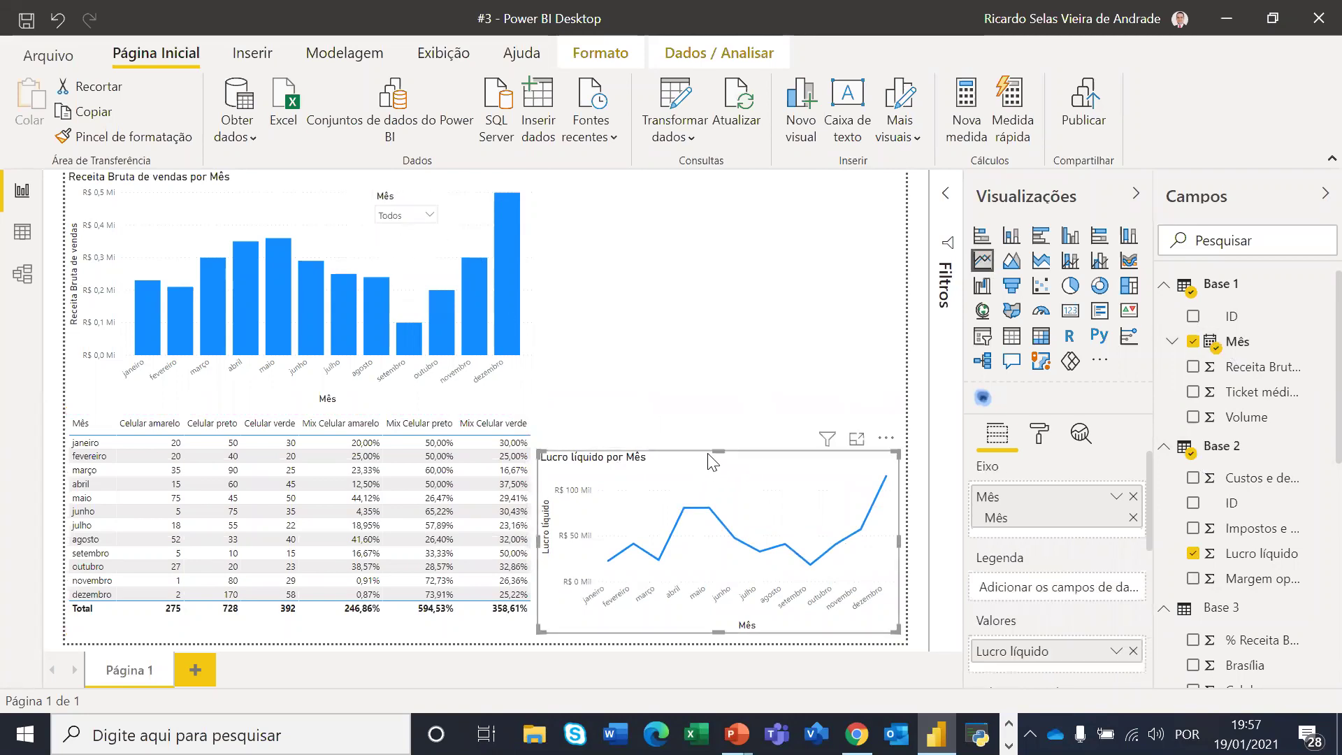
pyautogui.moveTo(711, 460); pyautogui.dragTo(727, 179)
pyautogui.moveTo(725, 354); pyautogui.dragTo(726, 406)
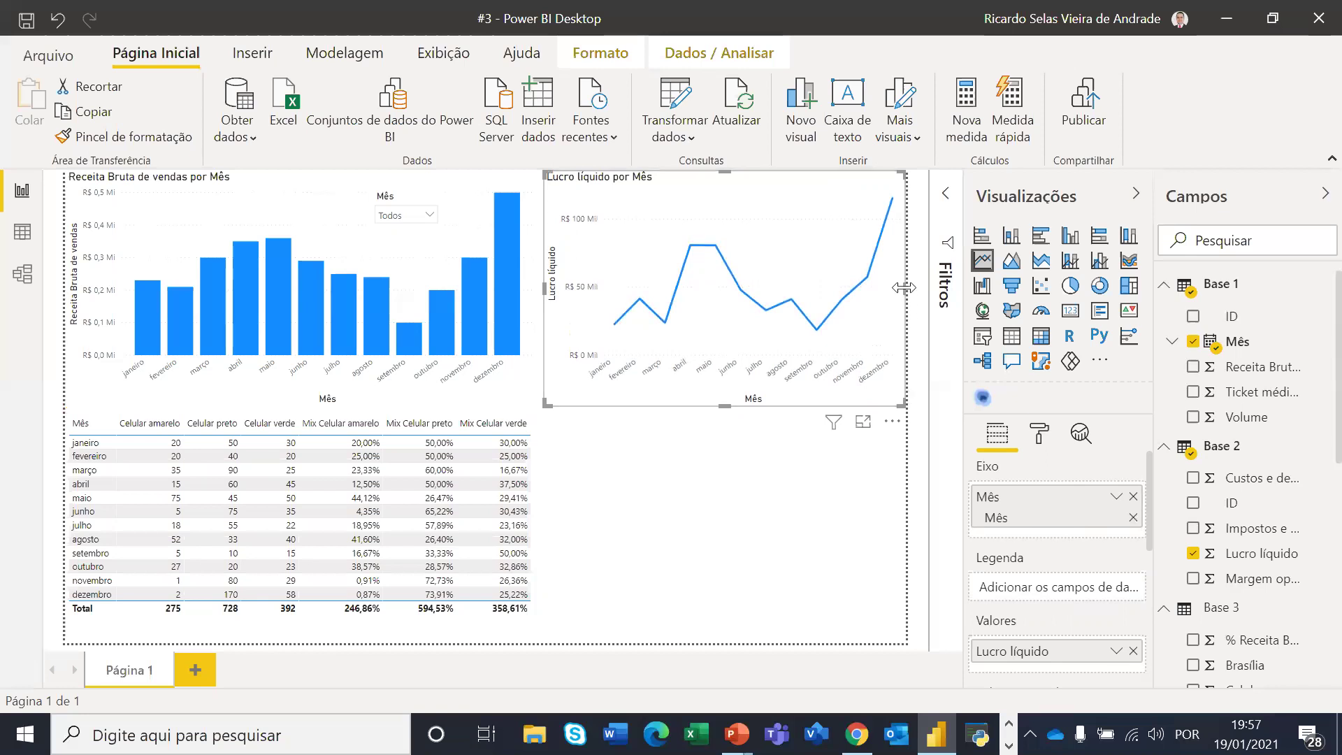
pyautogui.click(772, 550)
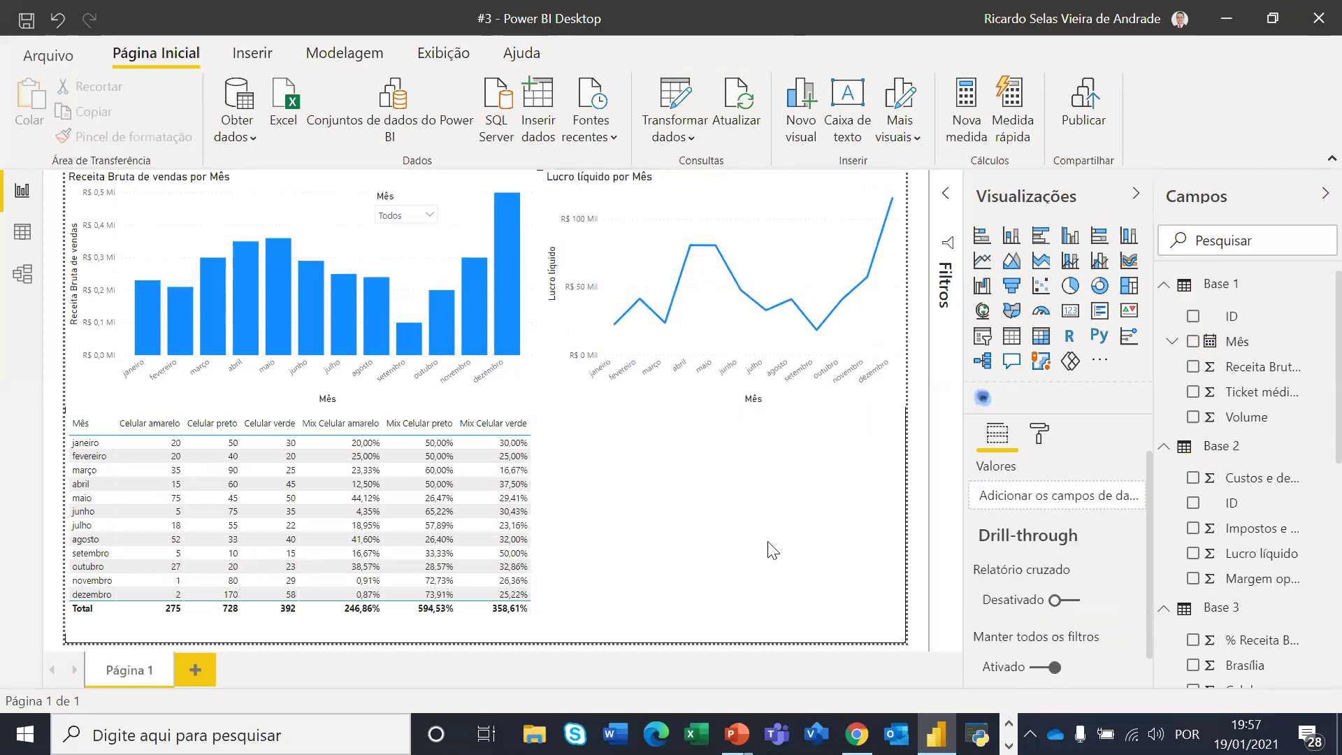
# Delete the monthly table with the Celular and Mix Celular columns beneath the revenue column chart
pyautogui.scroll(-3, 1250, 518)
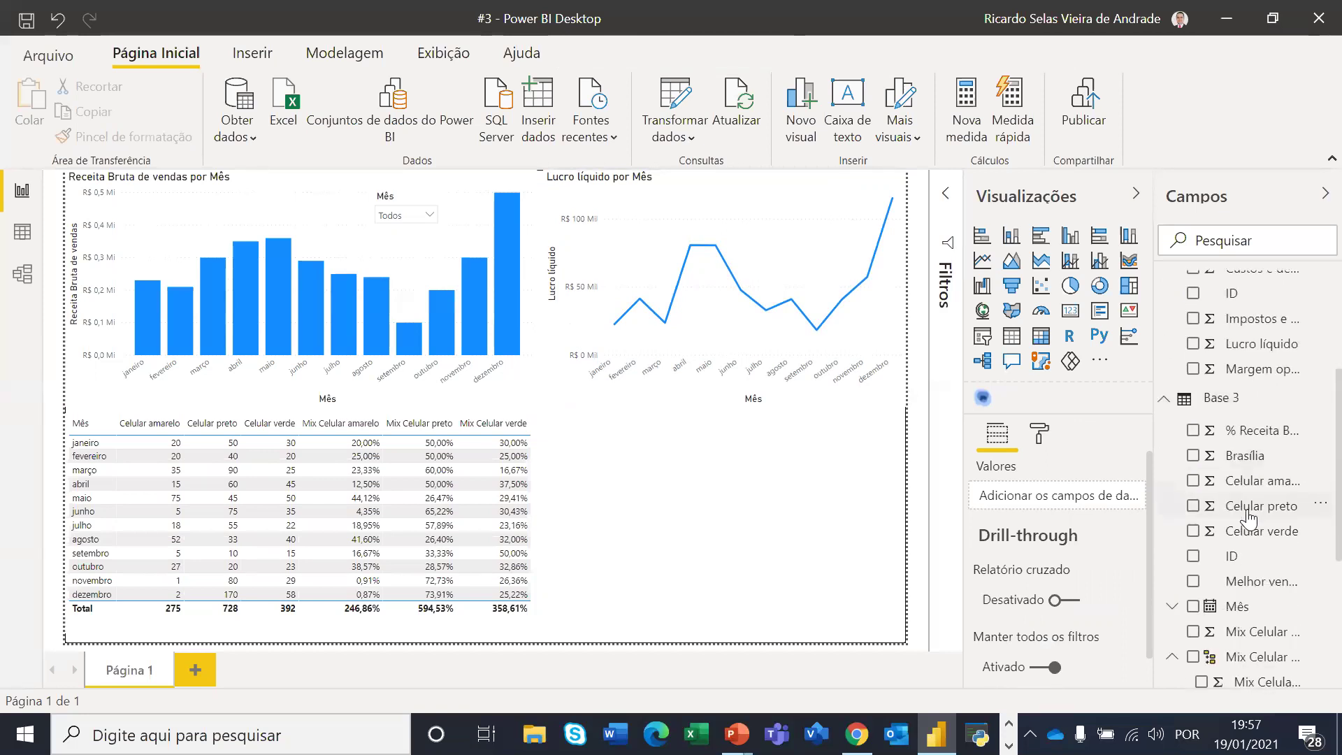
pyautogui.scroll(-2, 1249, 519)
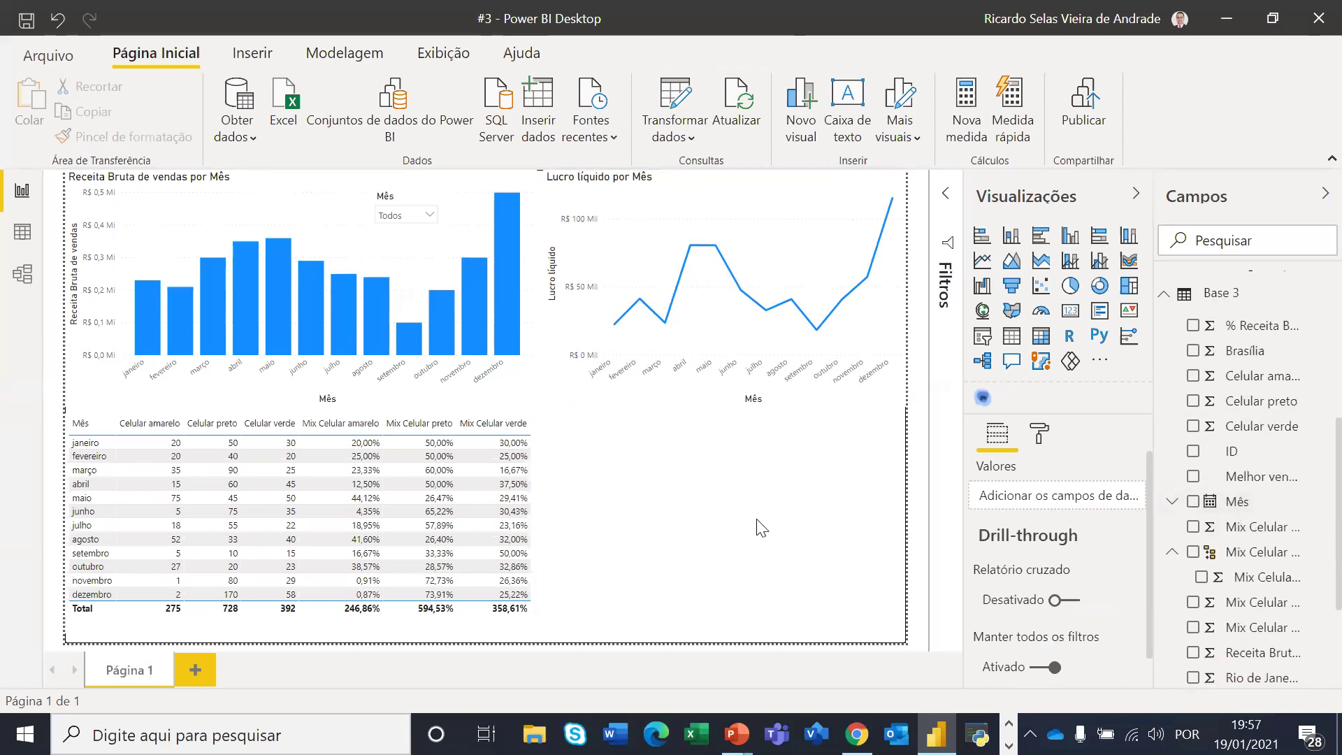
pyautogui.click(423, 497)
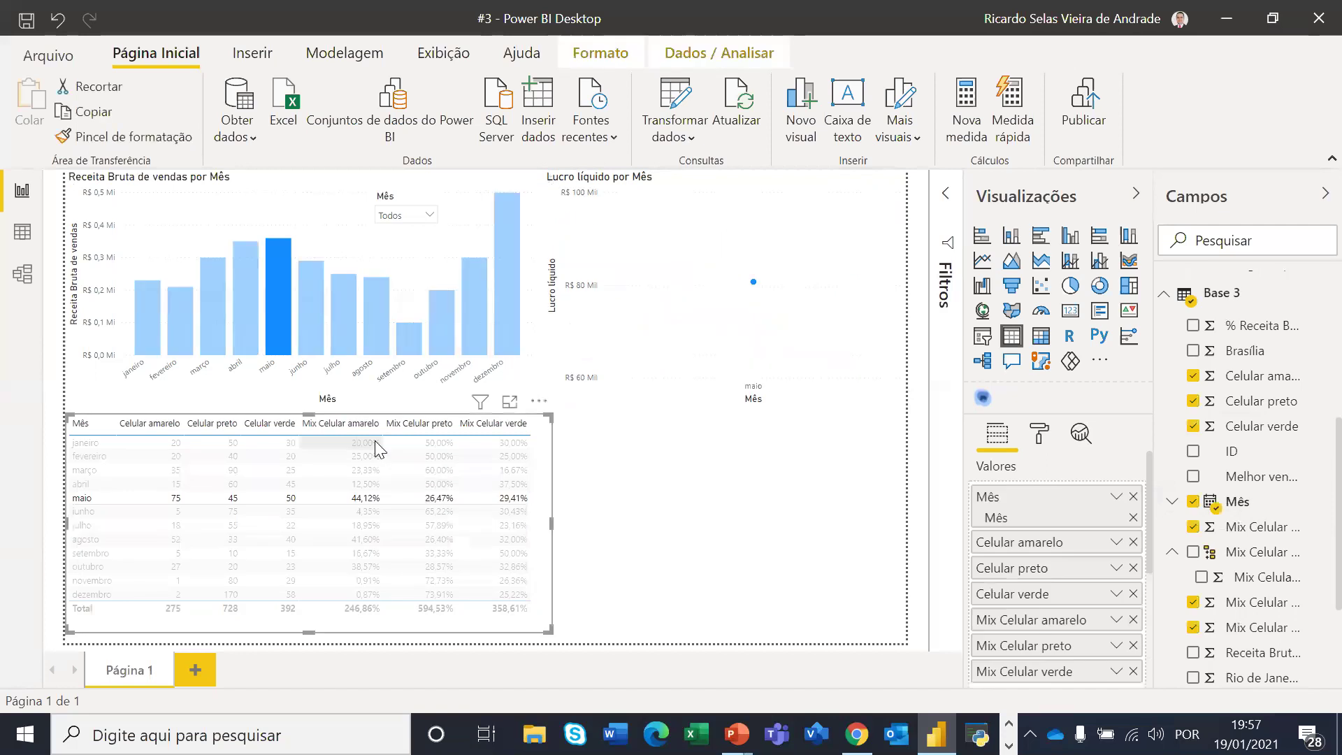
pyautogui.press('Delete')
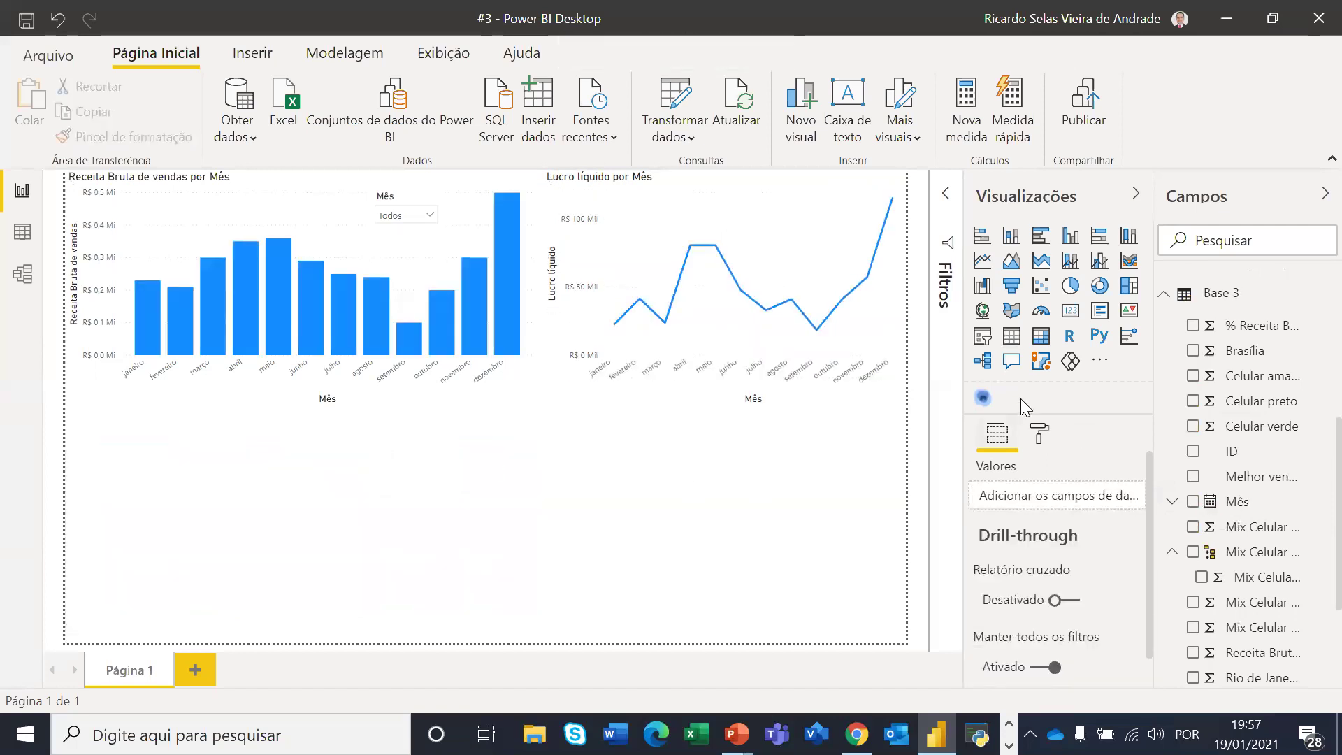
# Insert a new empty table visual in the free space beneath the revenue column chart
pyautogui.click(1012, 335)
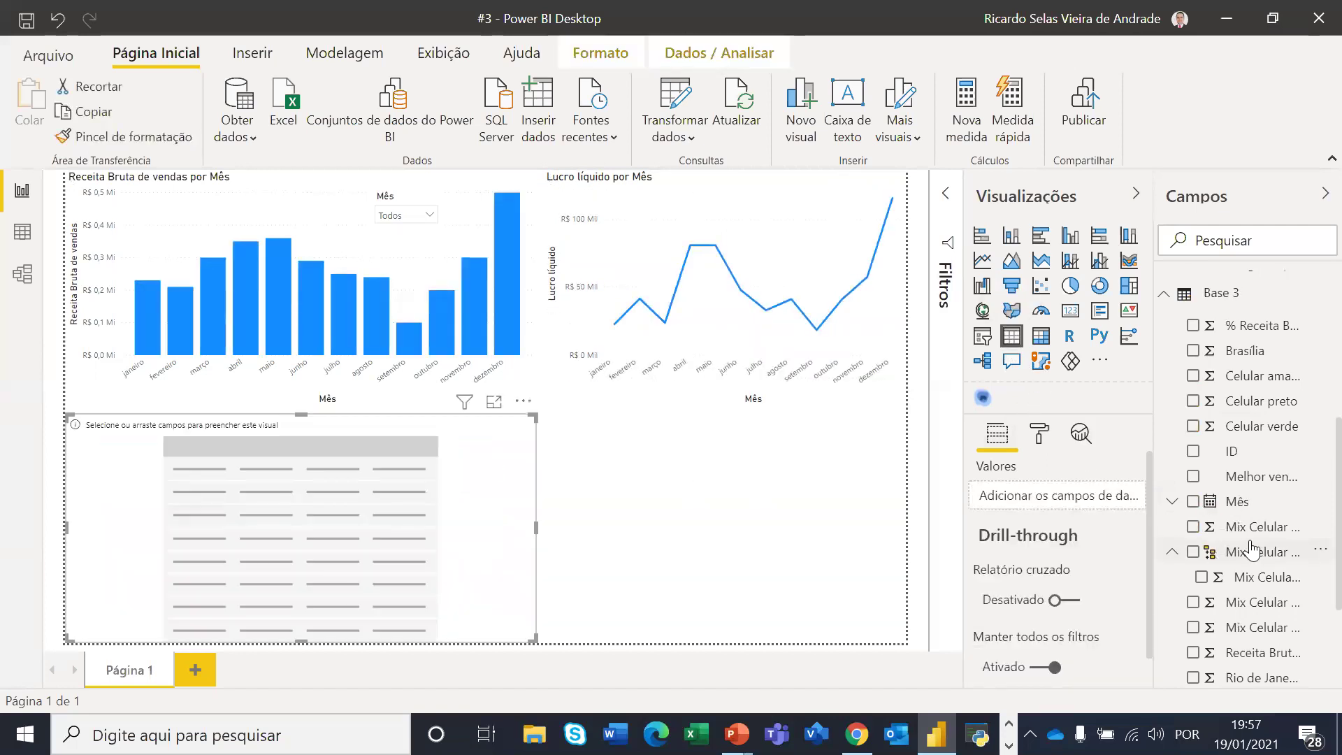
pyautogui.scroll(-4, 1241, 573)
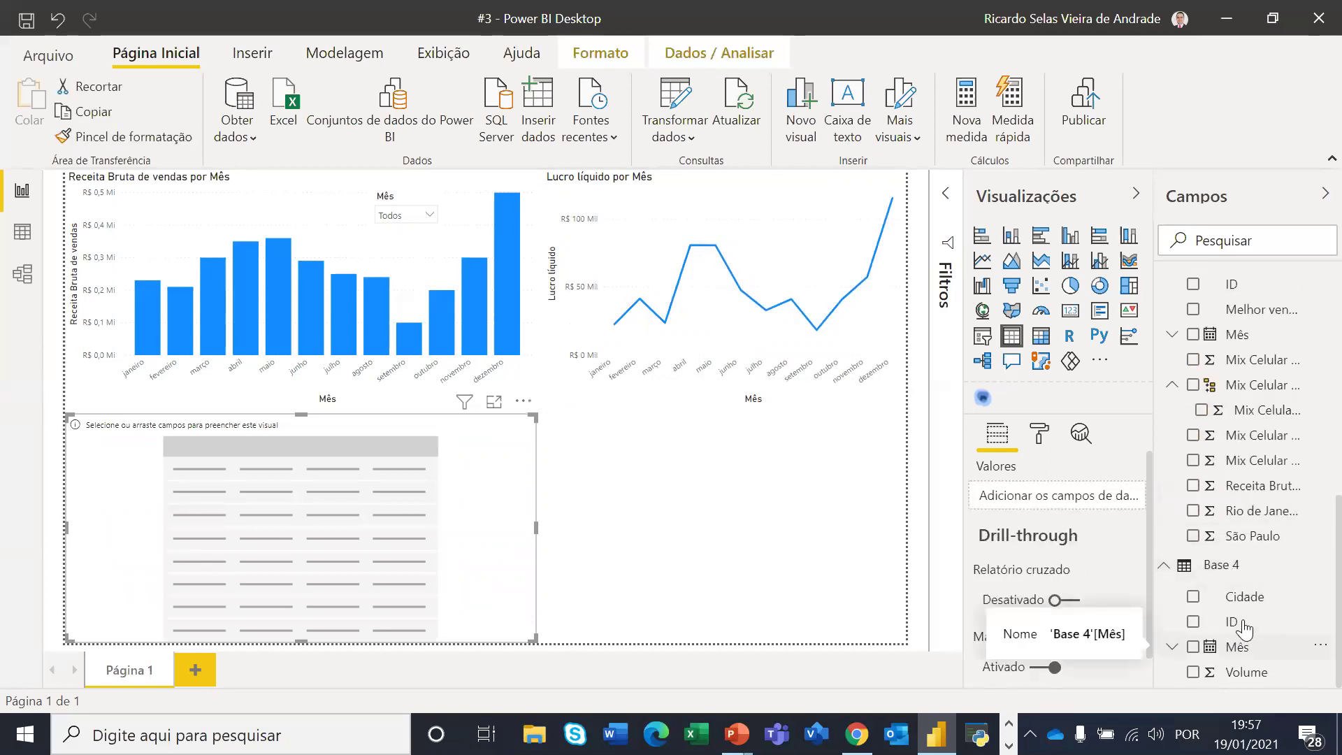
pyautogui.scroll(3, 1248, 600)
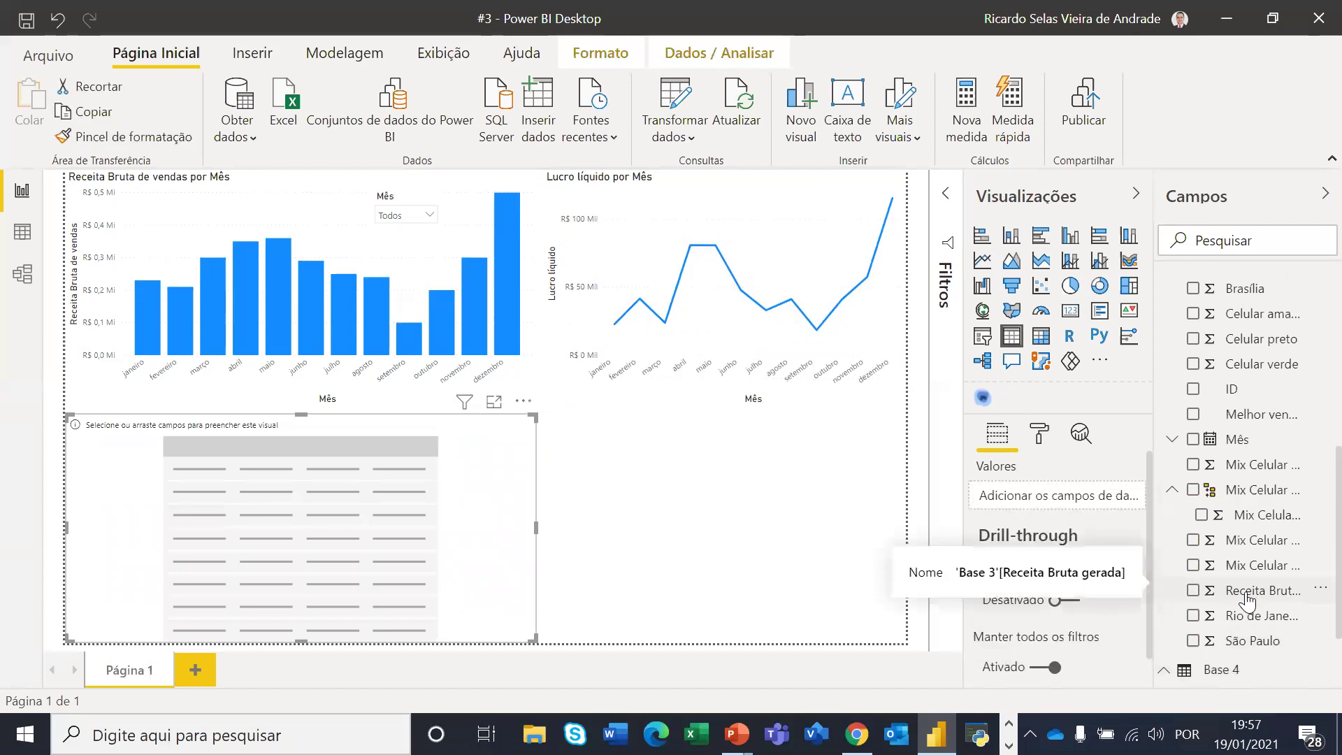
# Add Mês from Base 3 to the empty table visual and keep only its month level, removing Ano, Trimestre and Dia
pyautogui.scroll(5, 1248, 600)
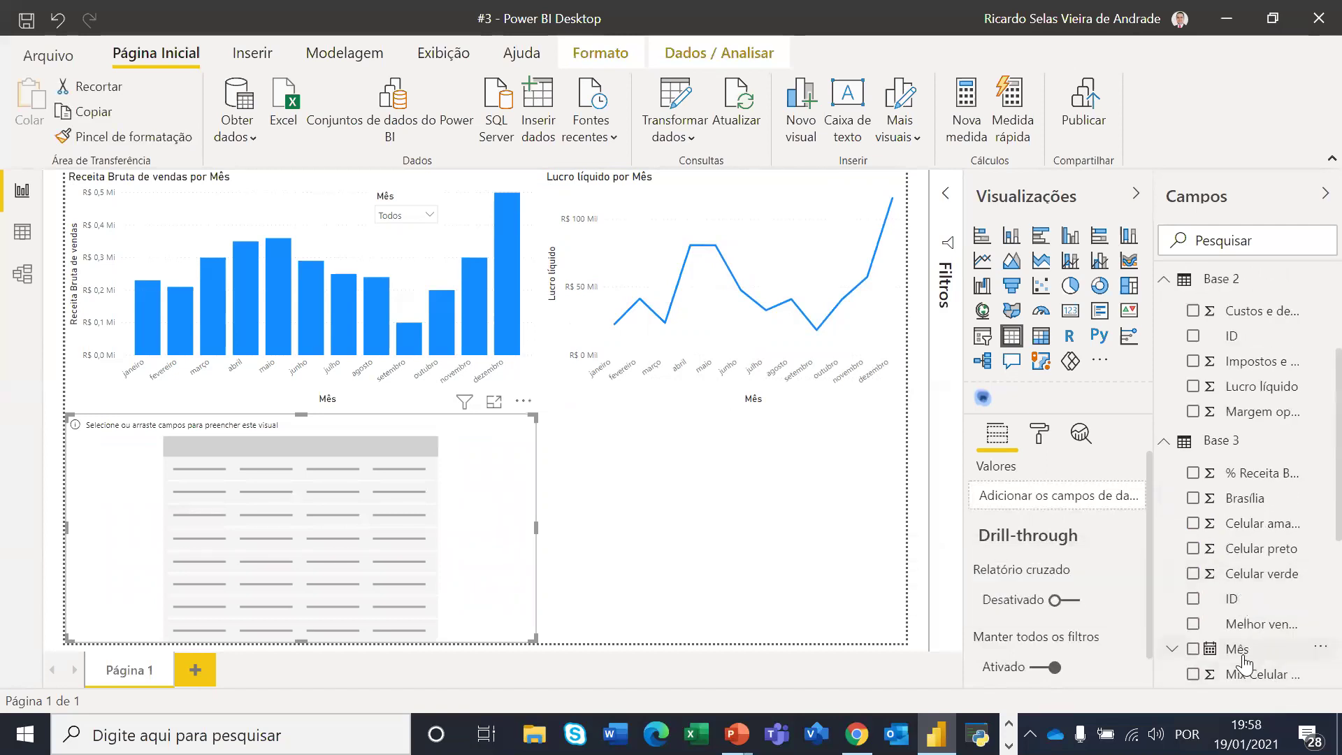
pyautogui.moveTo(1237, 657); pyautogui.dragTo(413, 560)
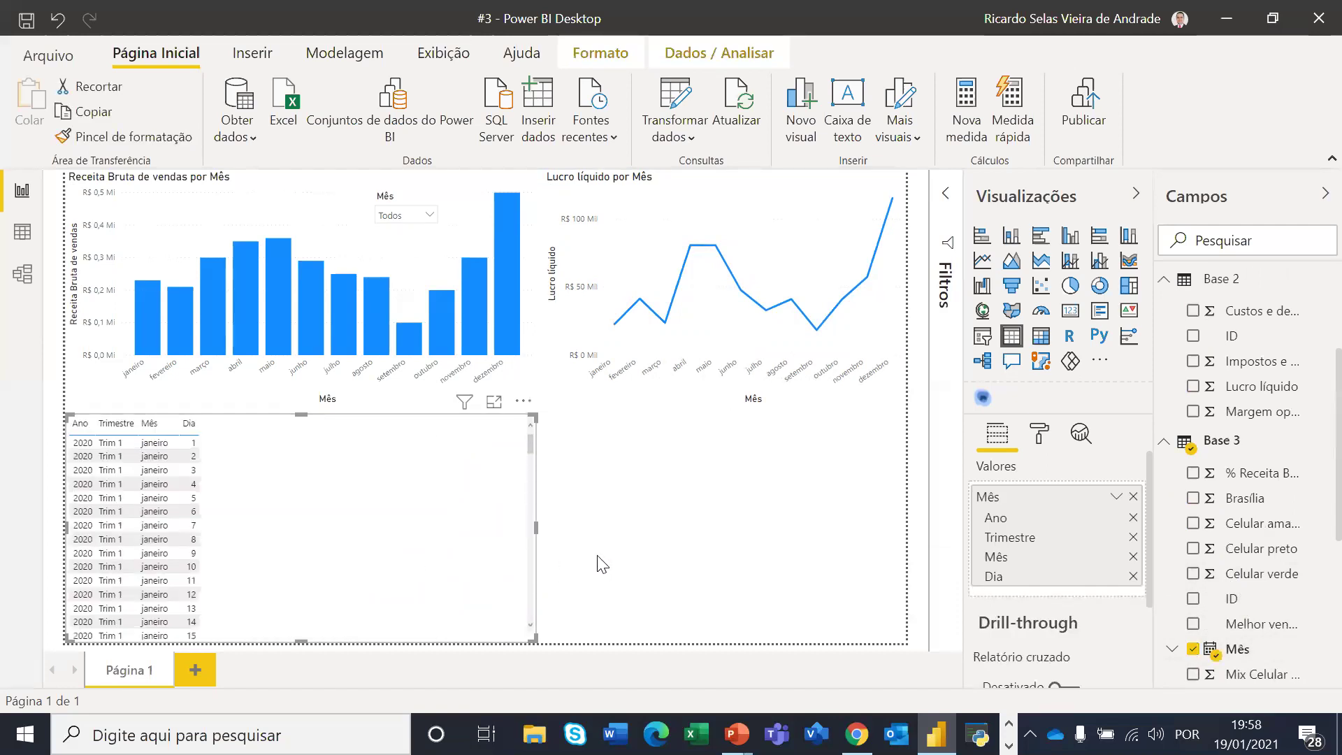
pyautogui.click(1133, 517)
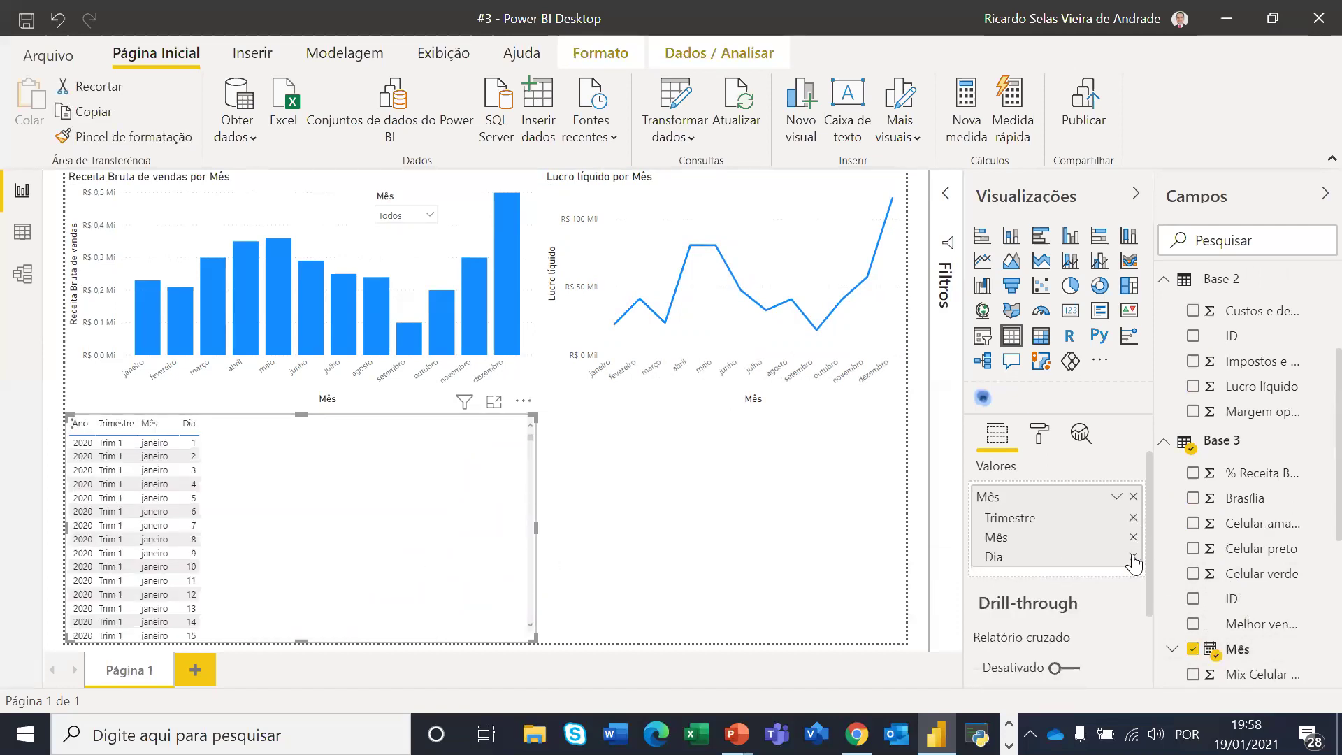
pyautogui.click(1133, 518)
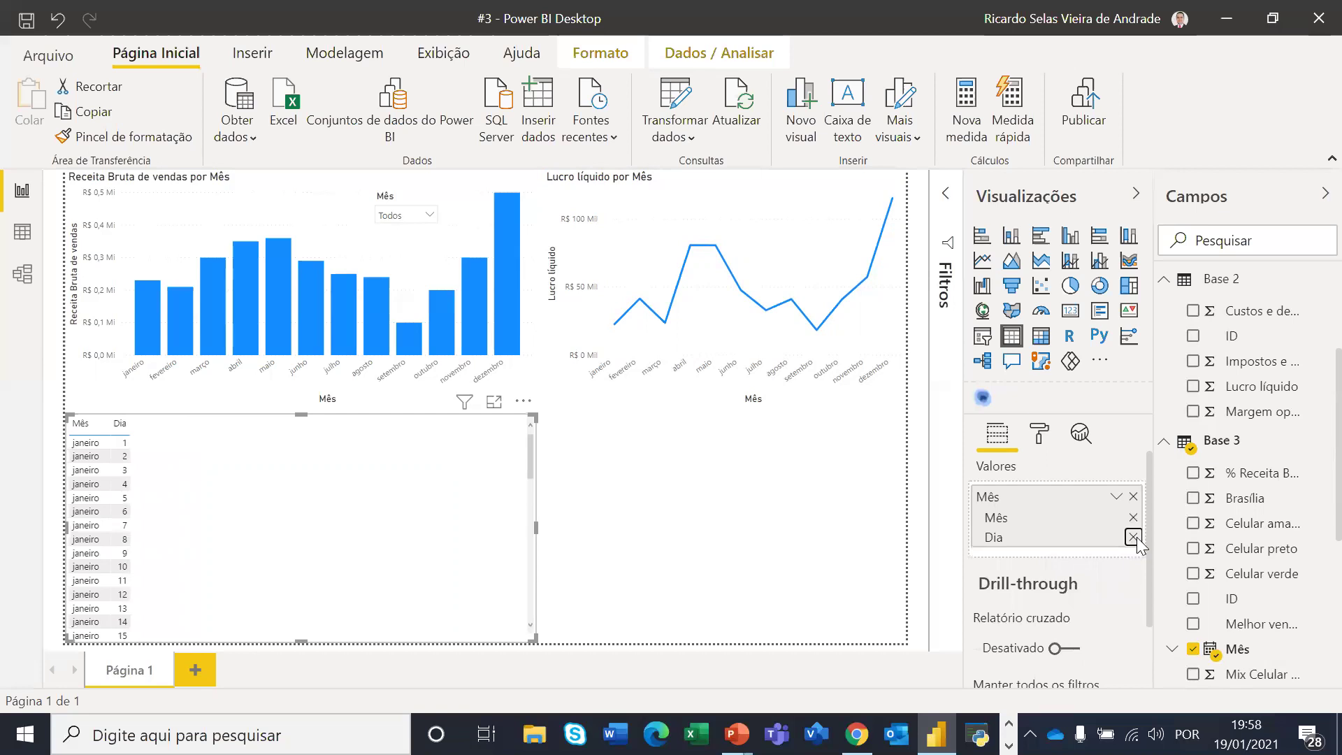
pyautogui.click(1133, 536)
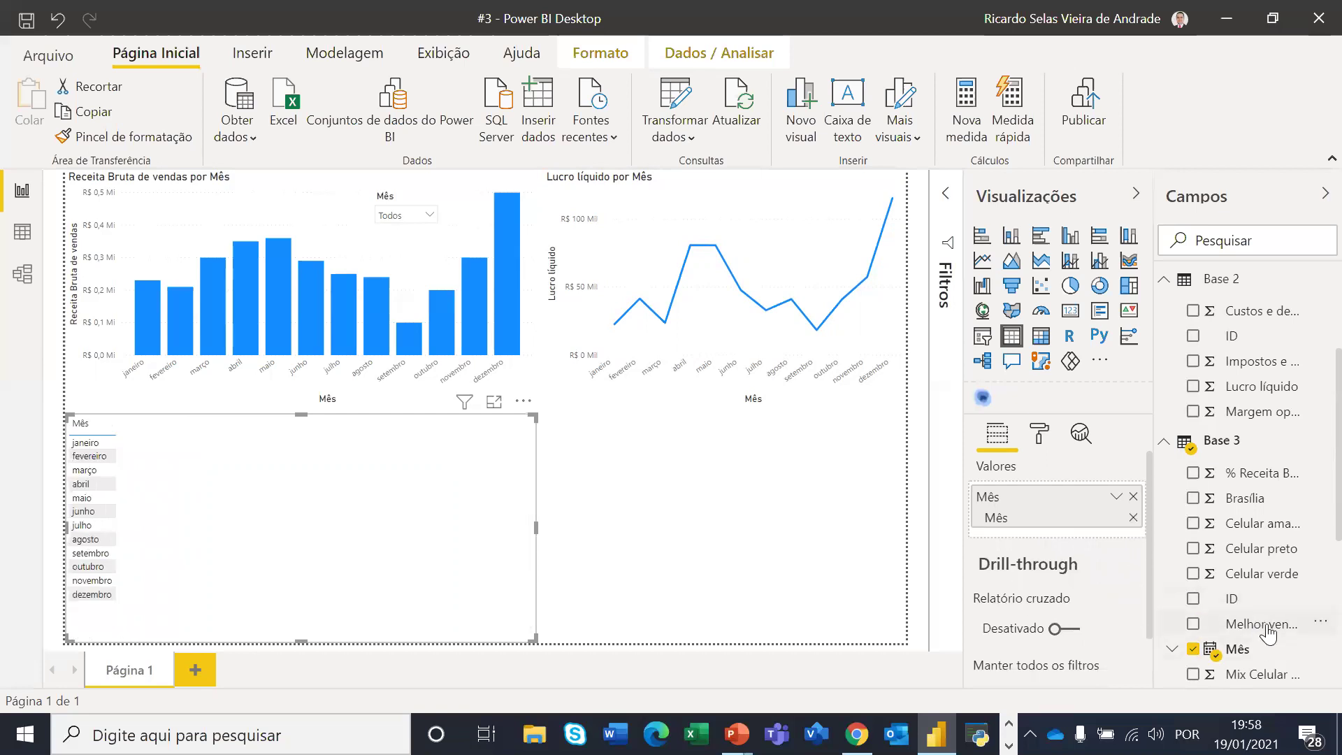
# Add Melhor vendedor do mês from Base 3 as a table column and widen the field list to show full names
pyautogui.moveTo(1267, 632); pyautogui.dragTo(384, 485)
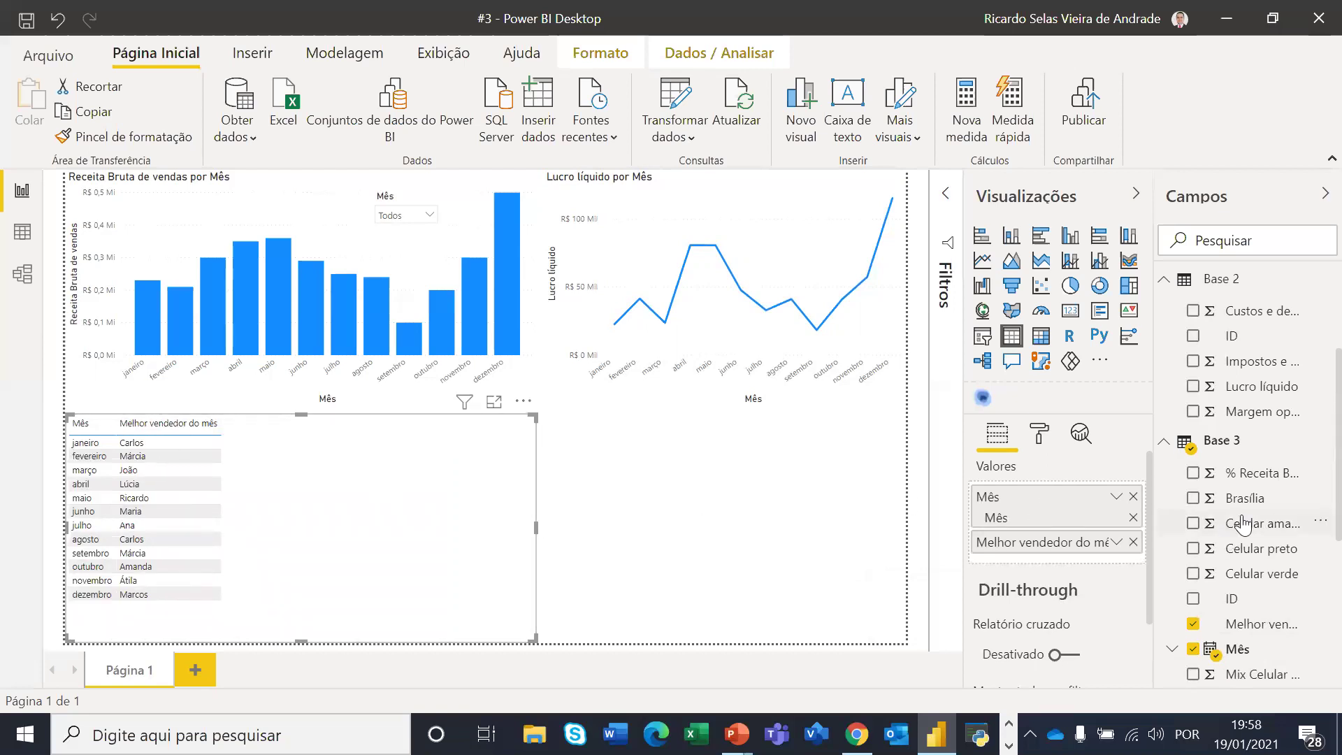
pyautogui.scroll(-5, 1242, 523)
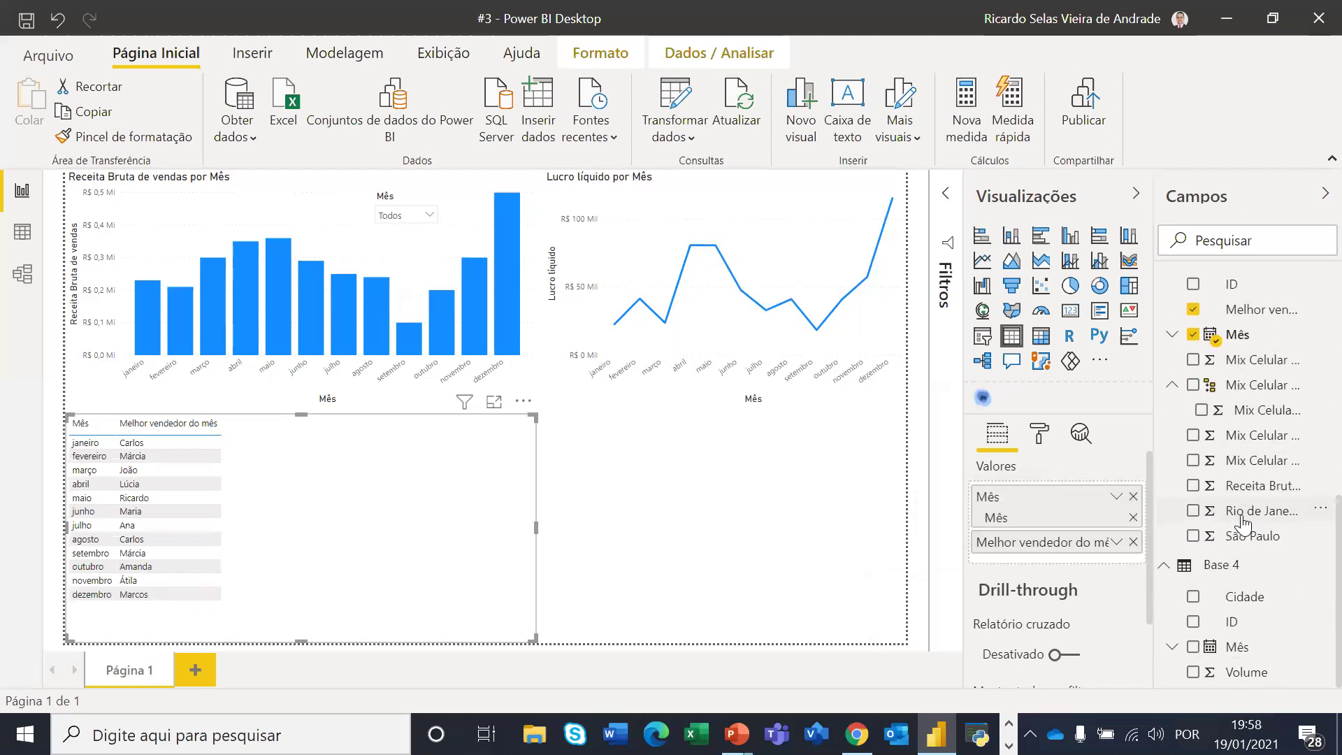
pyautogui.scroll(3, 1242, 523)
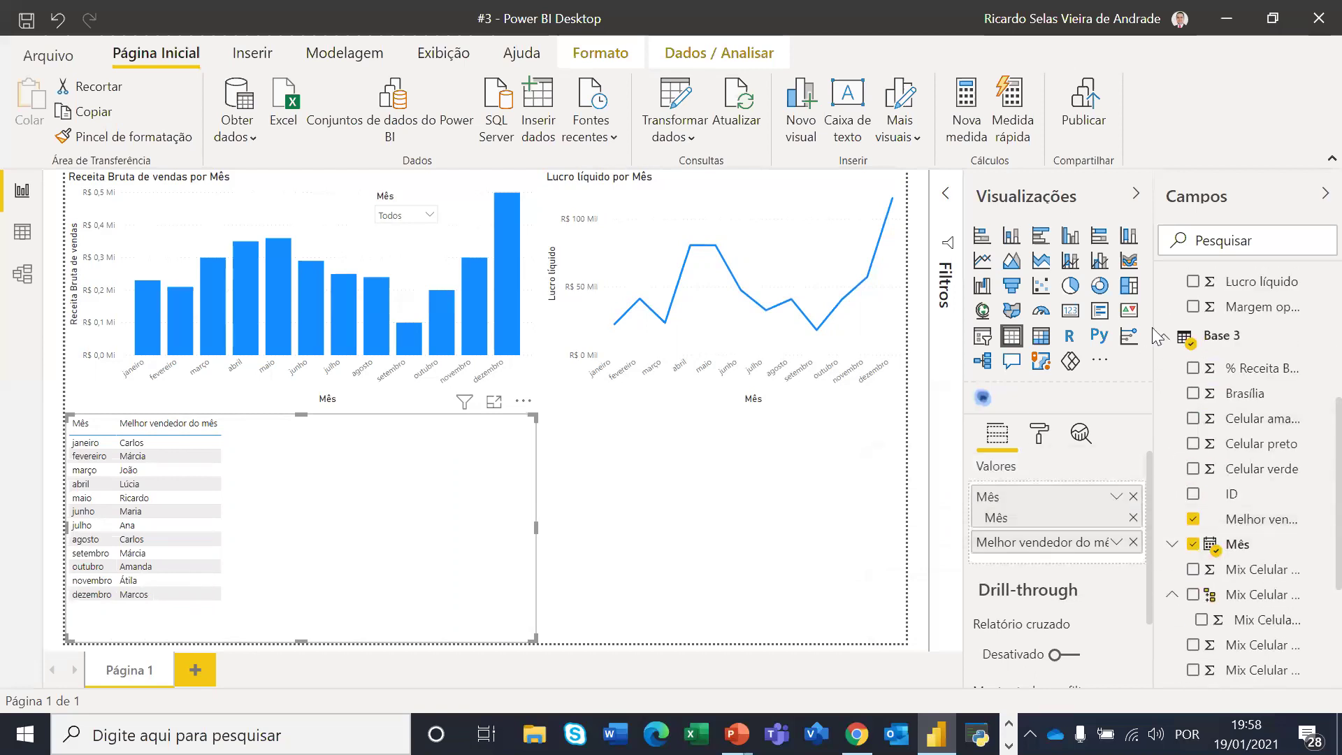
pyautogui.moveTo(1153, 335); pyautogui.dragTo(1083, 354)
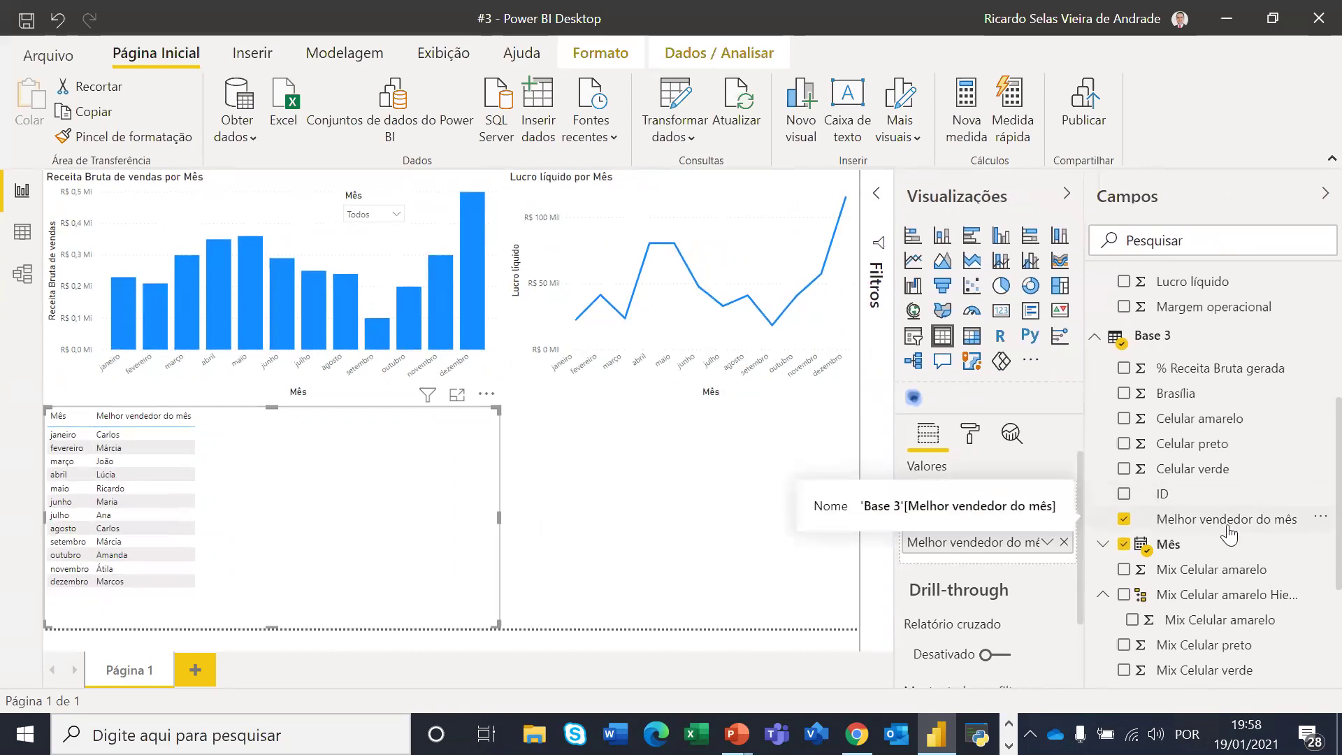
# Add Receita Bruta gerada from Base 3 as a column of the best-seller table
pyautogui.scroll(3, 1229, 535)
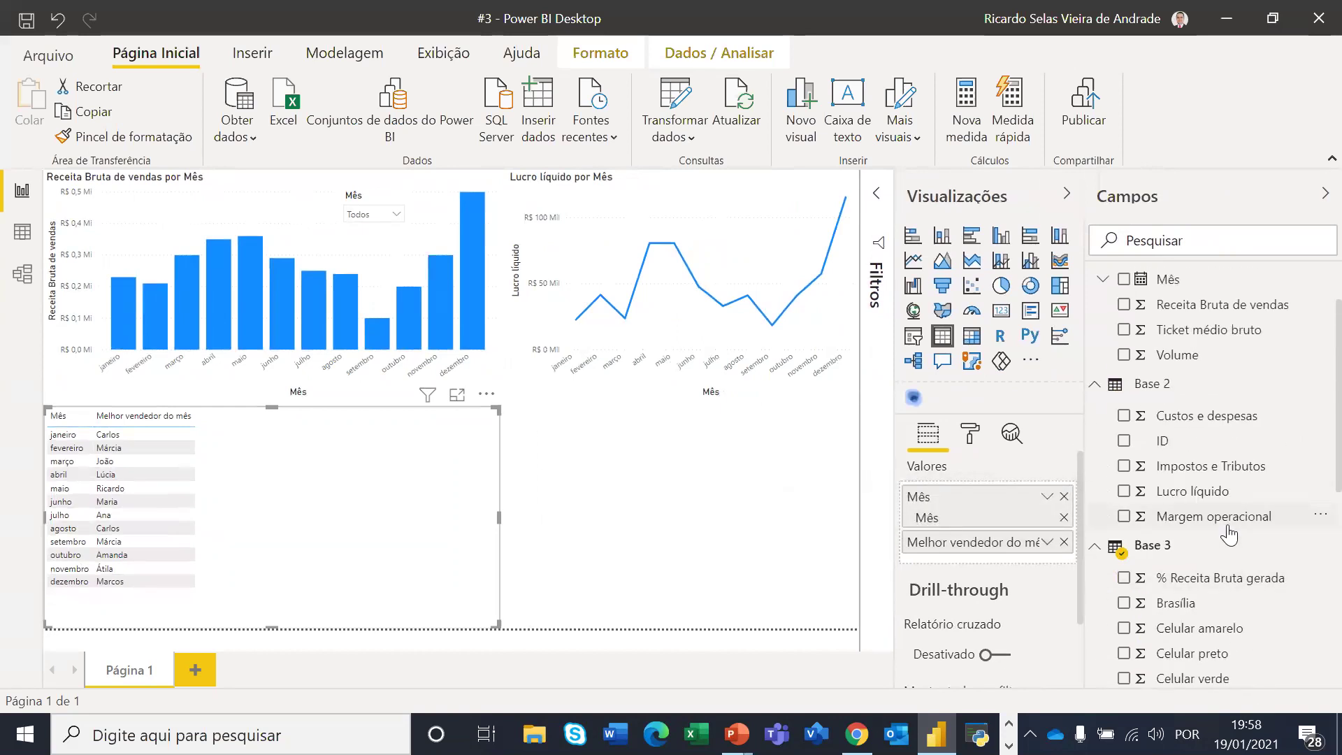
pyautogui.scroll(1, 1229, 535)
pyautogui.scroll(-3, 1229, 535)
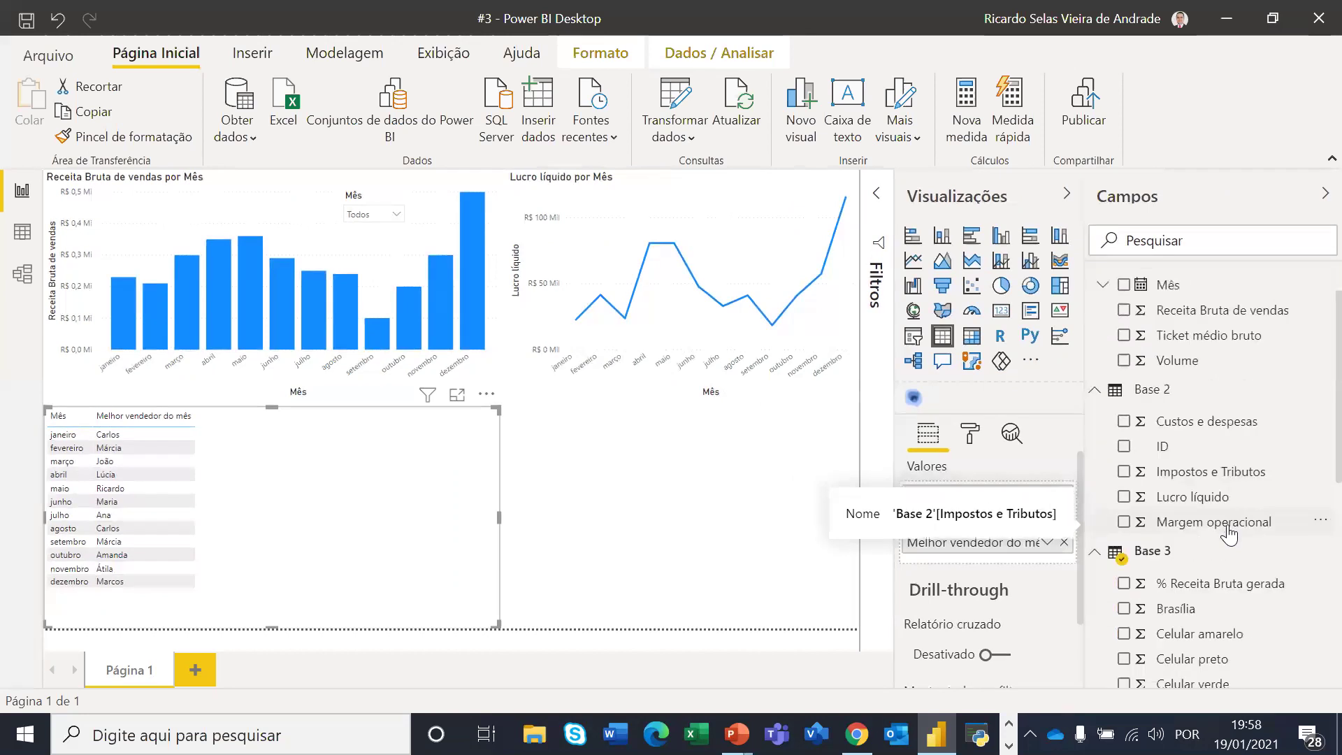
pyautogui.scroll(-3, 1229, 535)
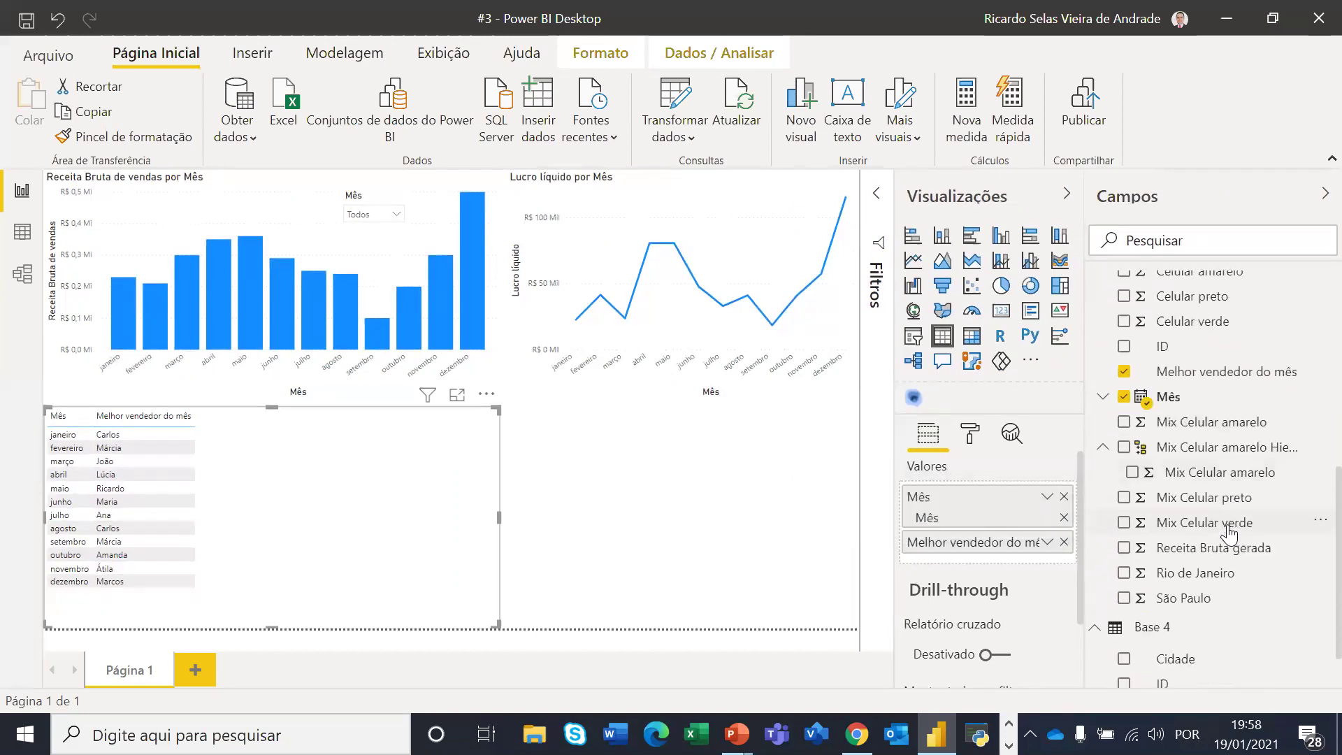
pyautogui.moveTo(1189, 556); pyautogui.dragTo(441, 482)
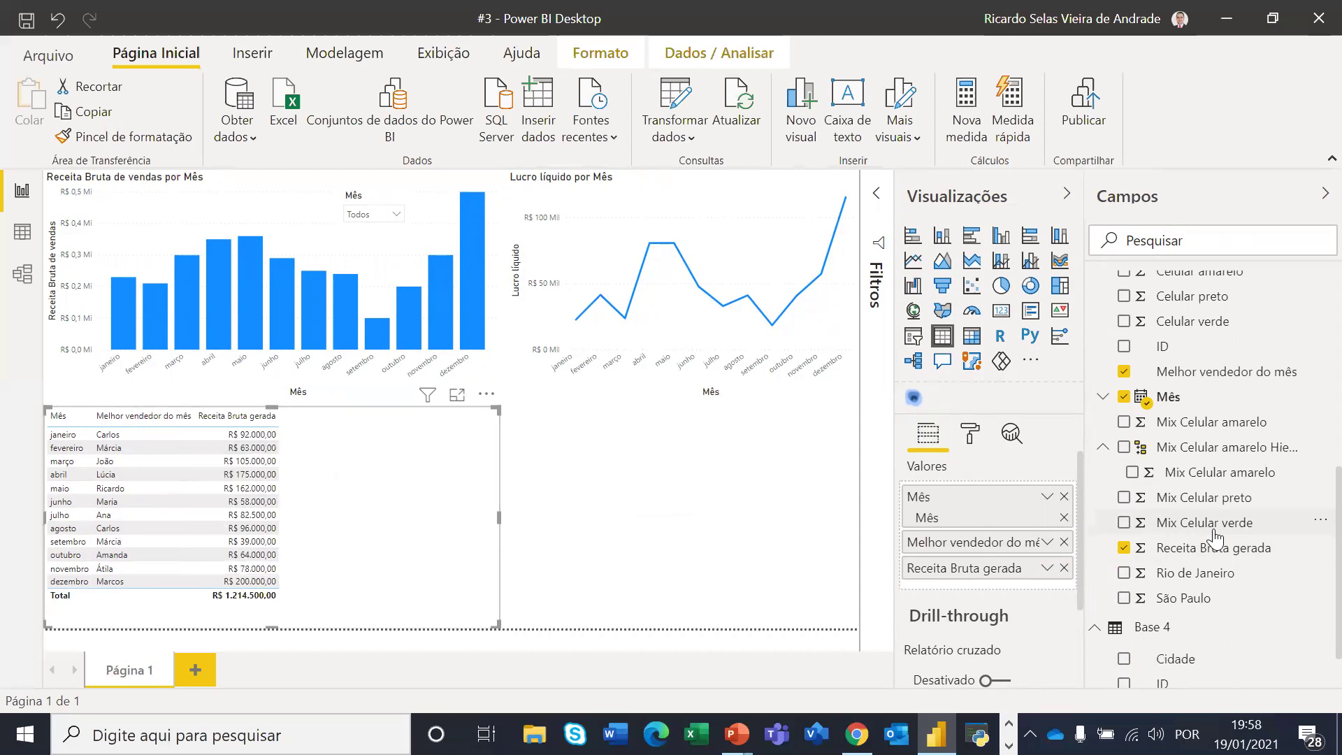
# Try adding % Receita Bruta gerada from Base 3 as a further column of the best-seller table
pyautogui.scroll(-2, 1214, 537)
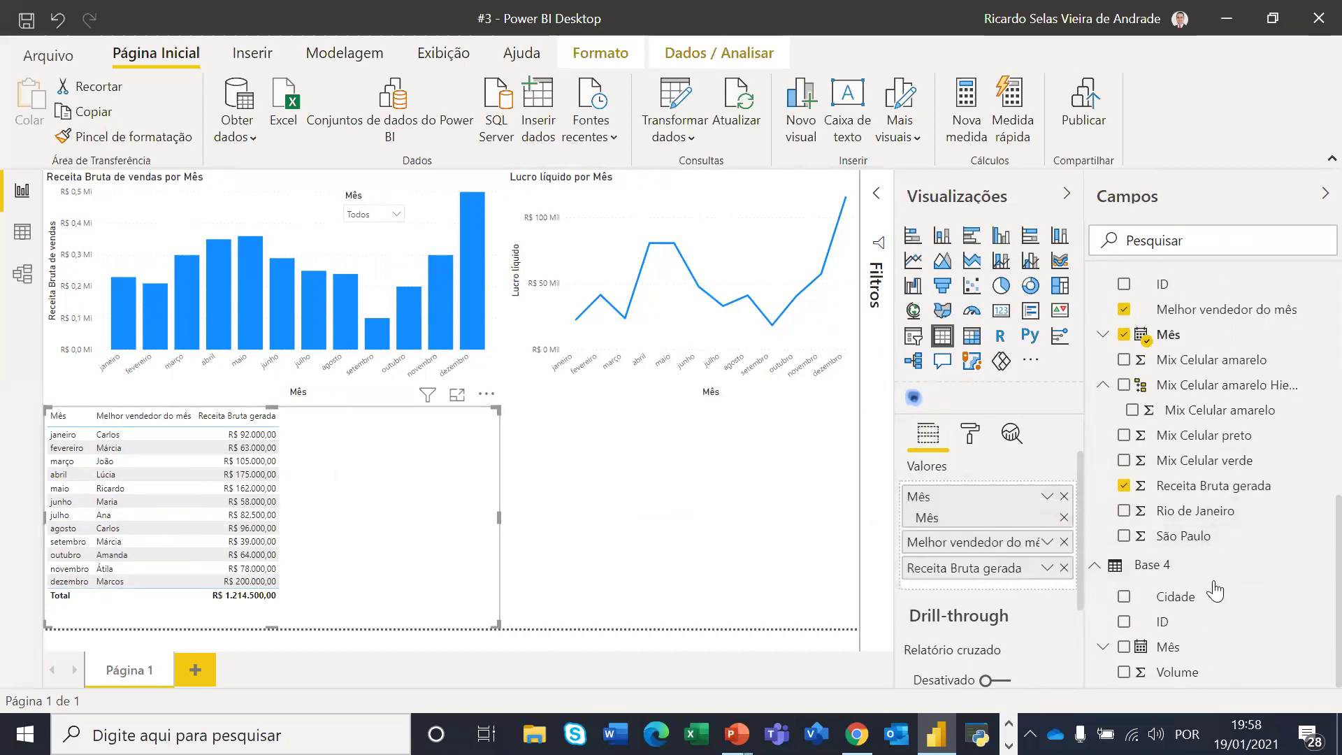
pyautogui.scroll(6, 1213, 580)
pyautogui.scroll(3, 1214, 591)
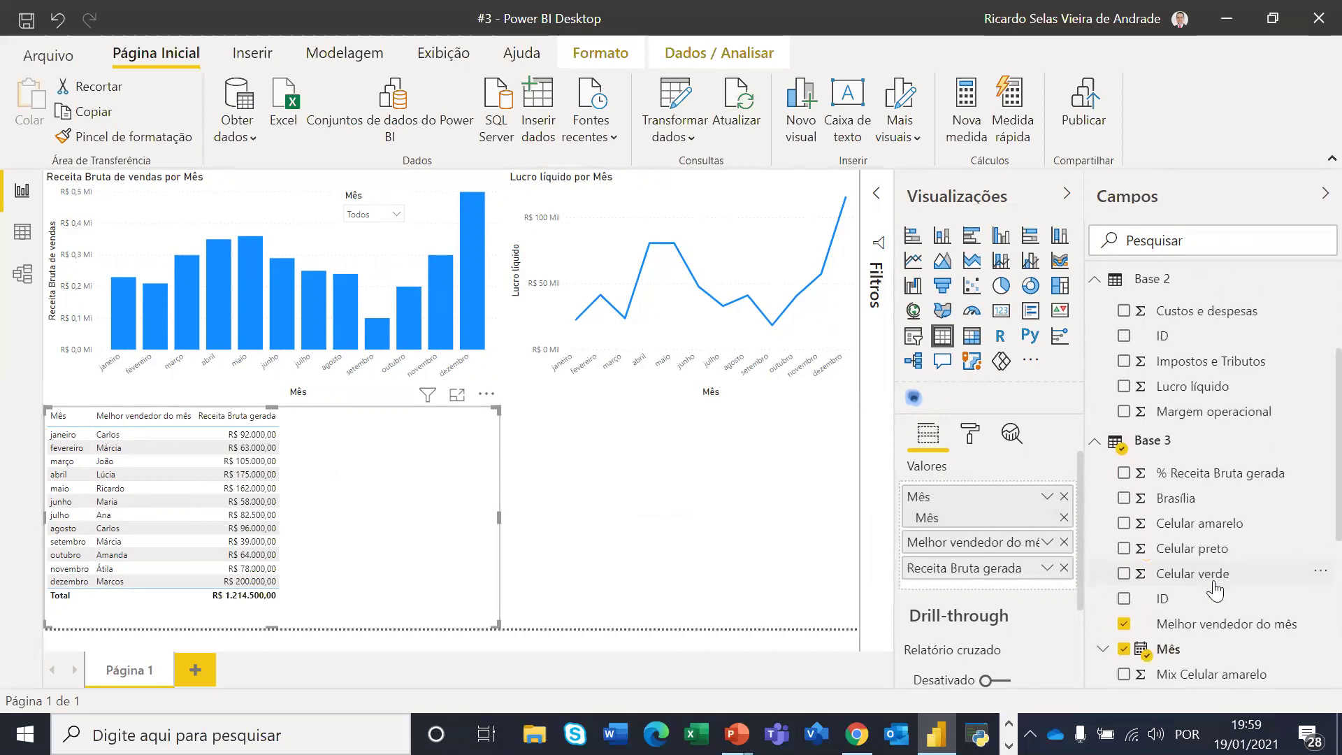
pyautogui.moveTo(1220, 481); pyautogui.dragTo(436, 475)
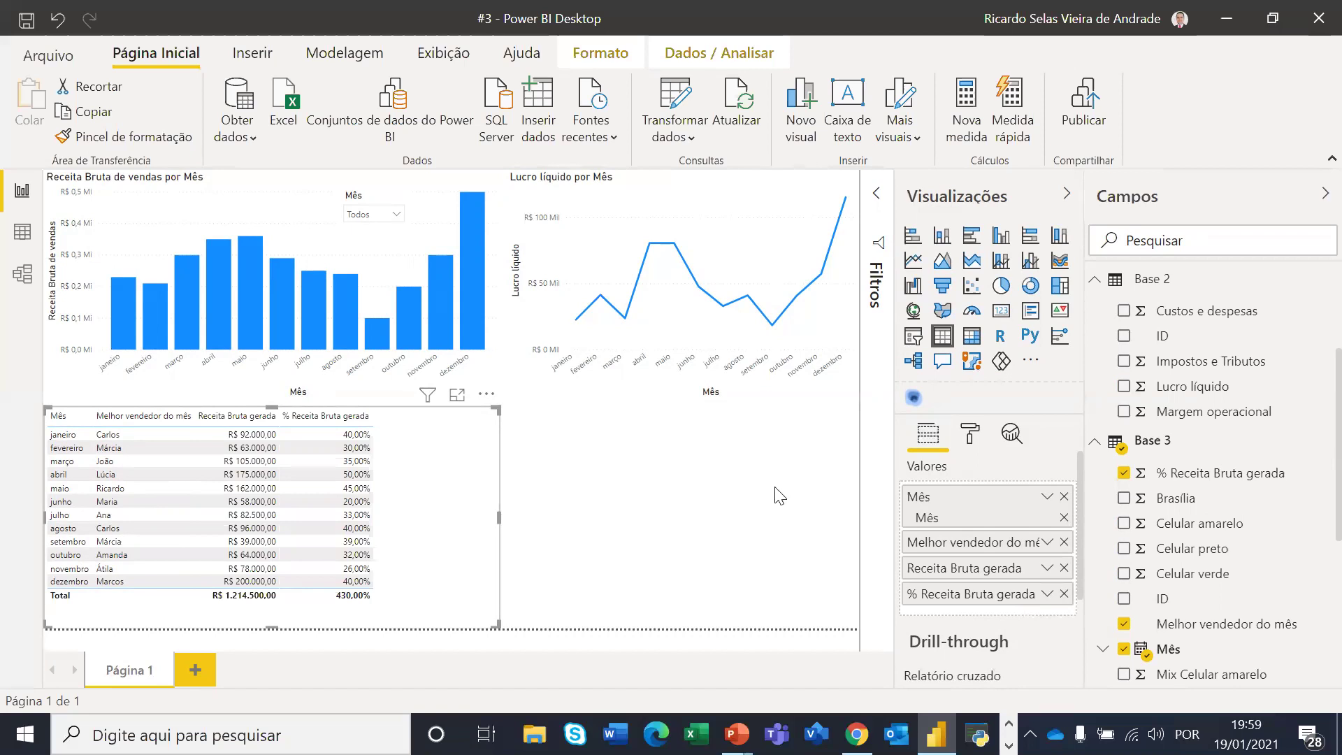
# Remove both revenue columns from the best-seller table and add Receita Bruta gerada back
pyautogui.click(1064, 567)
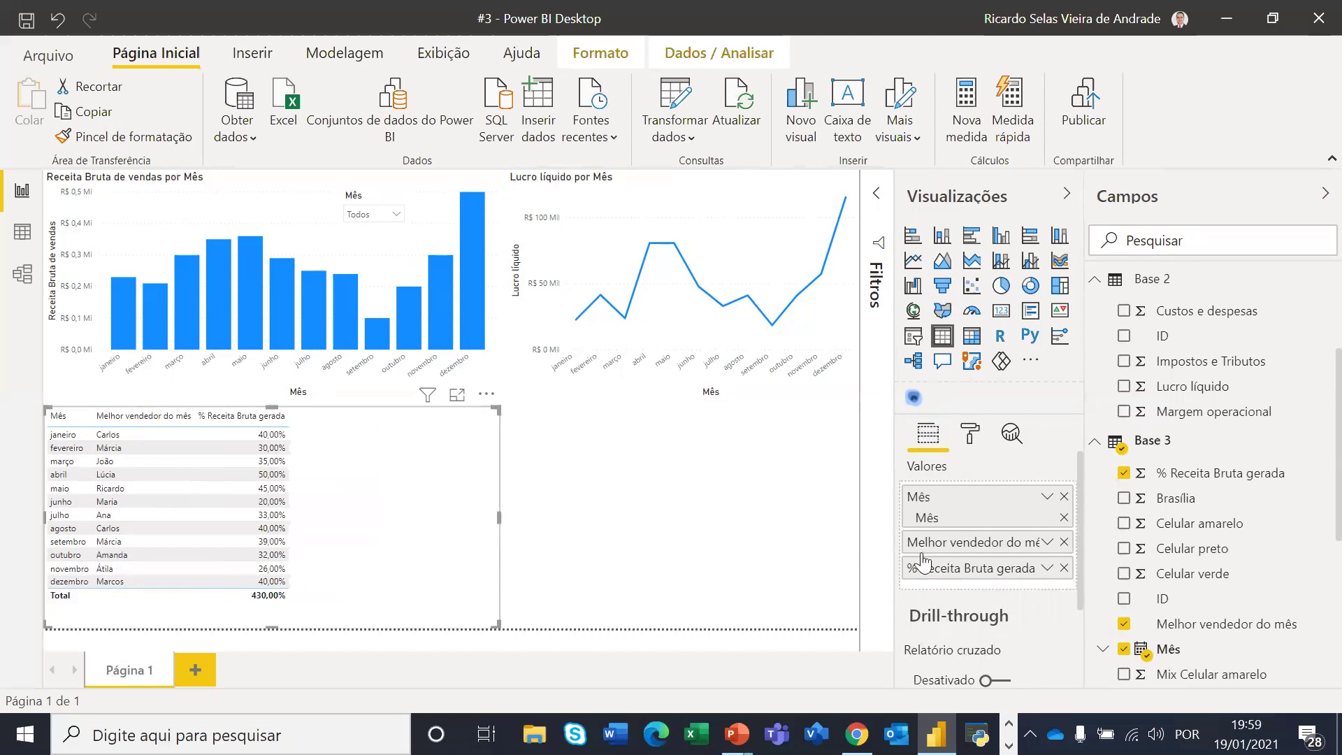
pyautogui.click(1062, 570)
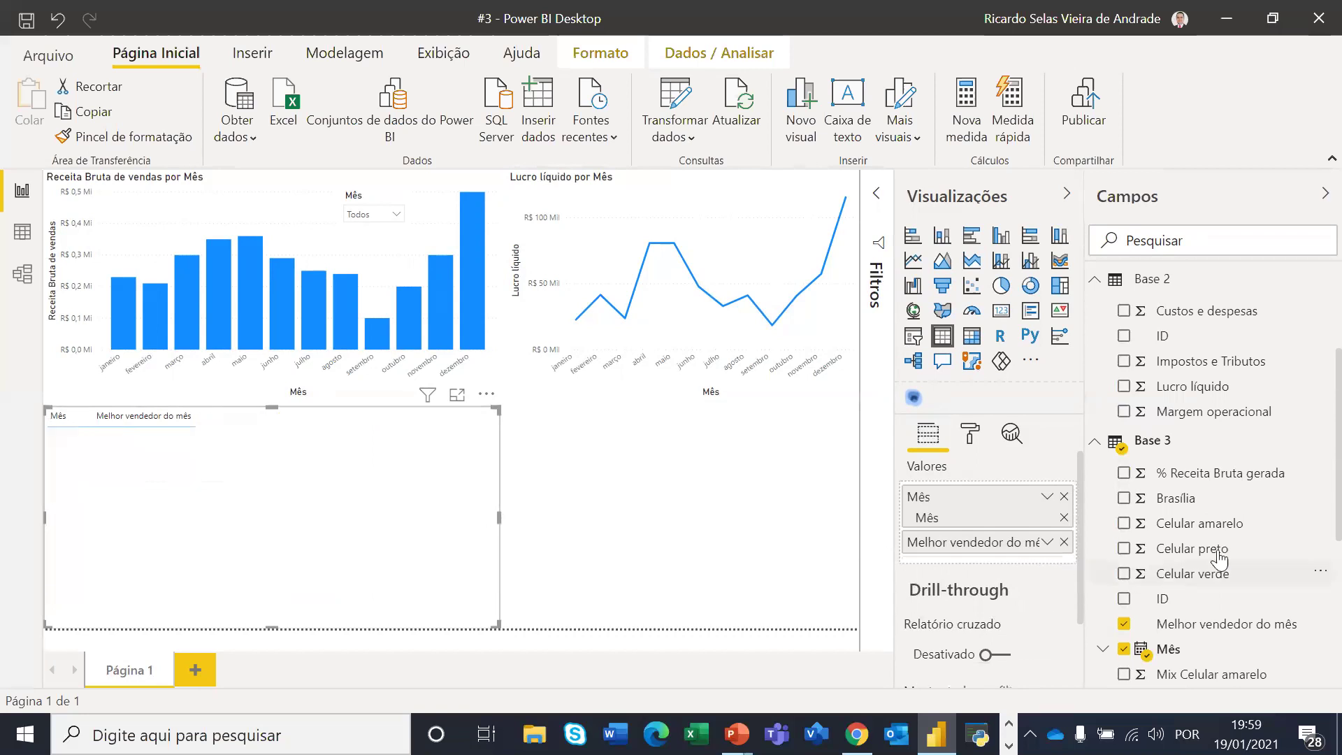
pyautogui.scroll(-6, 1248, 525)
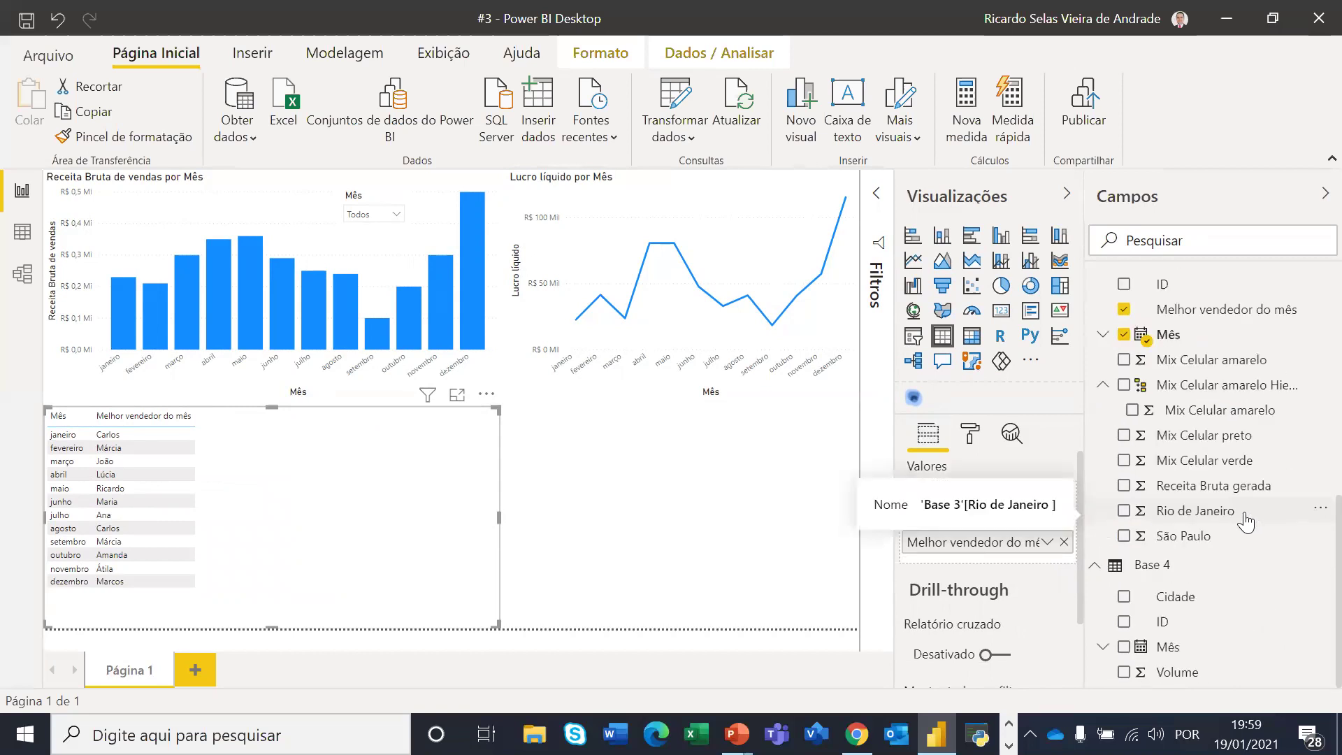
pyautogui.moveTo(1231, 493); pyautogui.dragTo(1006, 554)
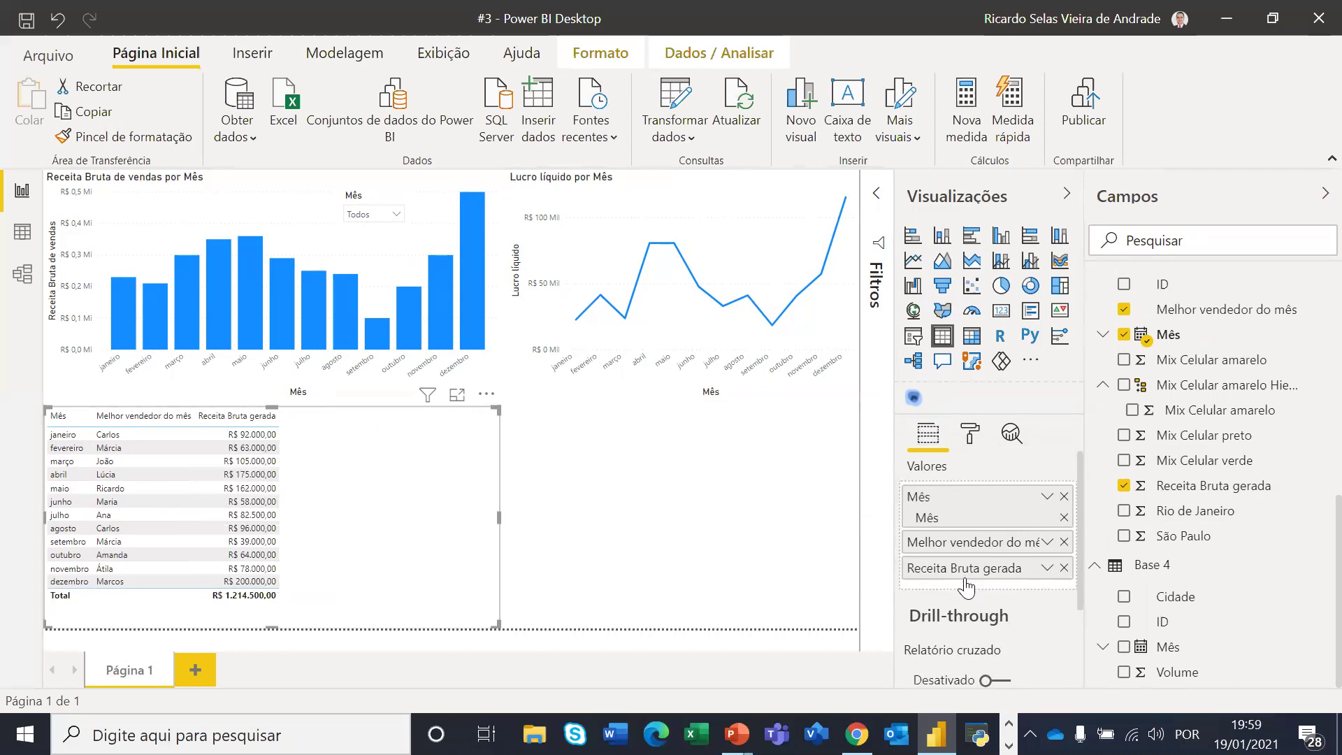
# Narrow the best-seller table to fit its three columns, reduce its height slightly and deselect it
pyautogui.moveTo(491, 530); pyautogui.dragTo(287, 503)
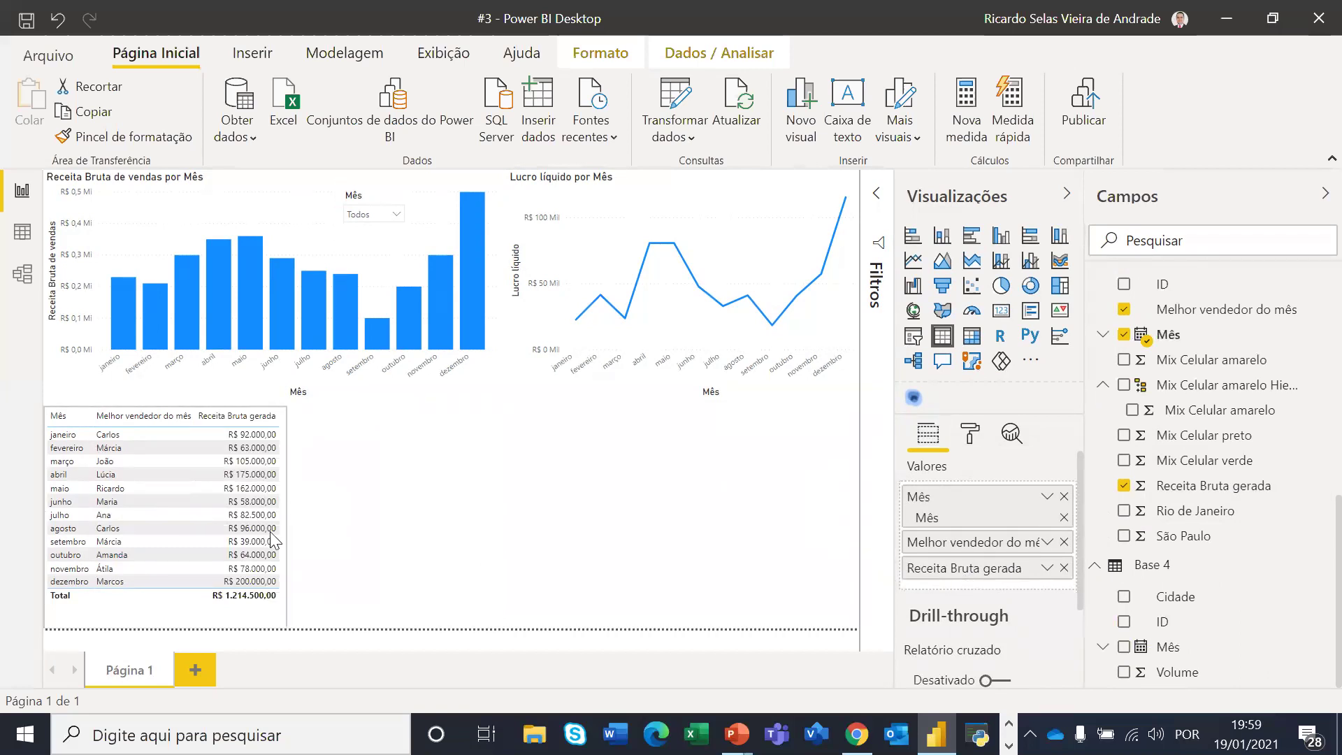
pyautogui.moveTo(165, 624); pyautogui.dragTo(173, 614)
pyautogui.click(632, 521)
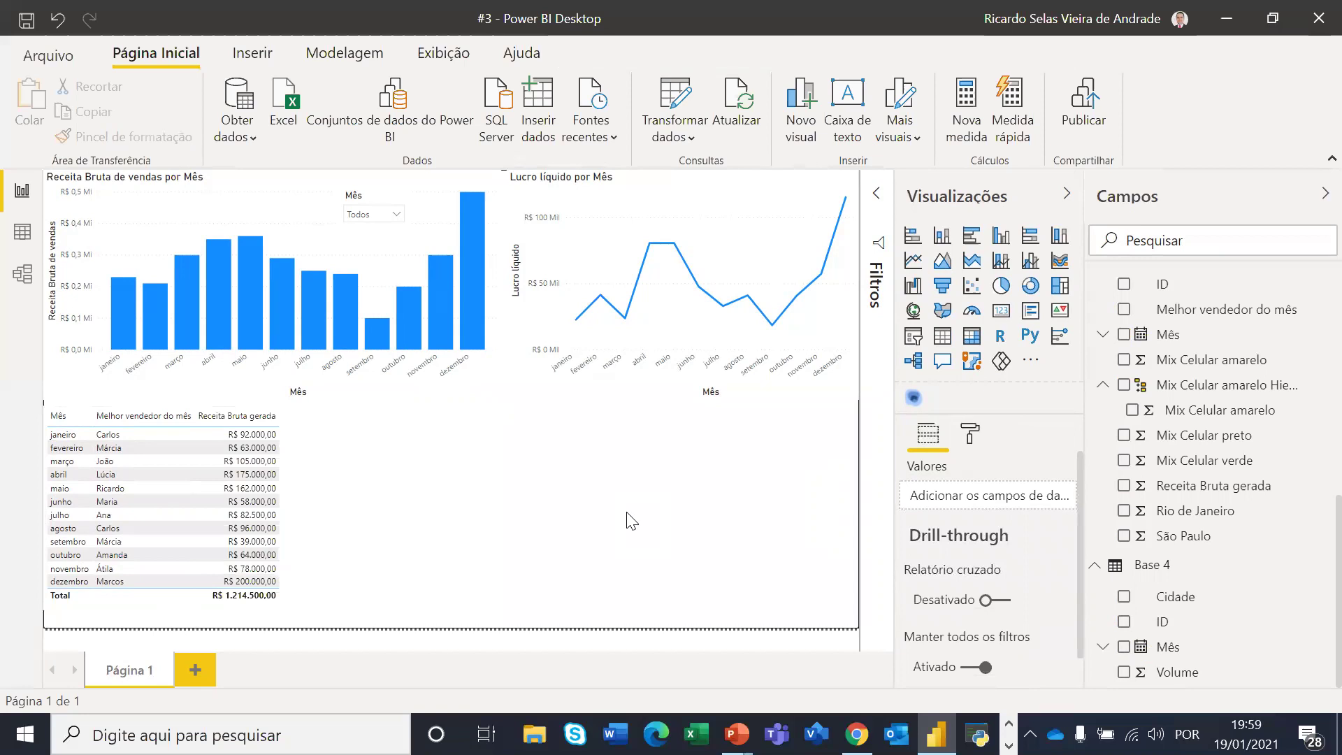
# Insert an empty stacked bar chart beside the best-seller table
pyautogui.moveTo(663, 340)
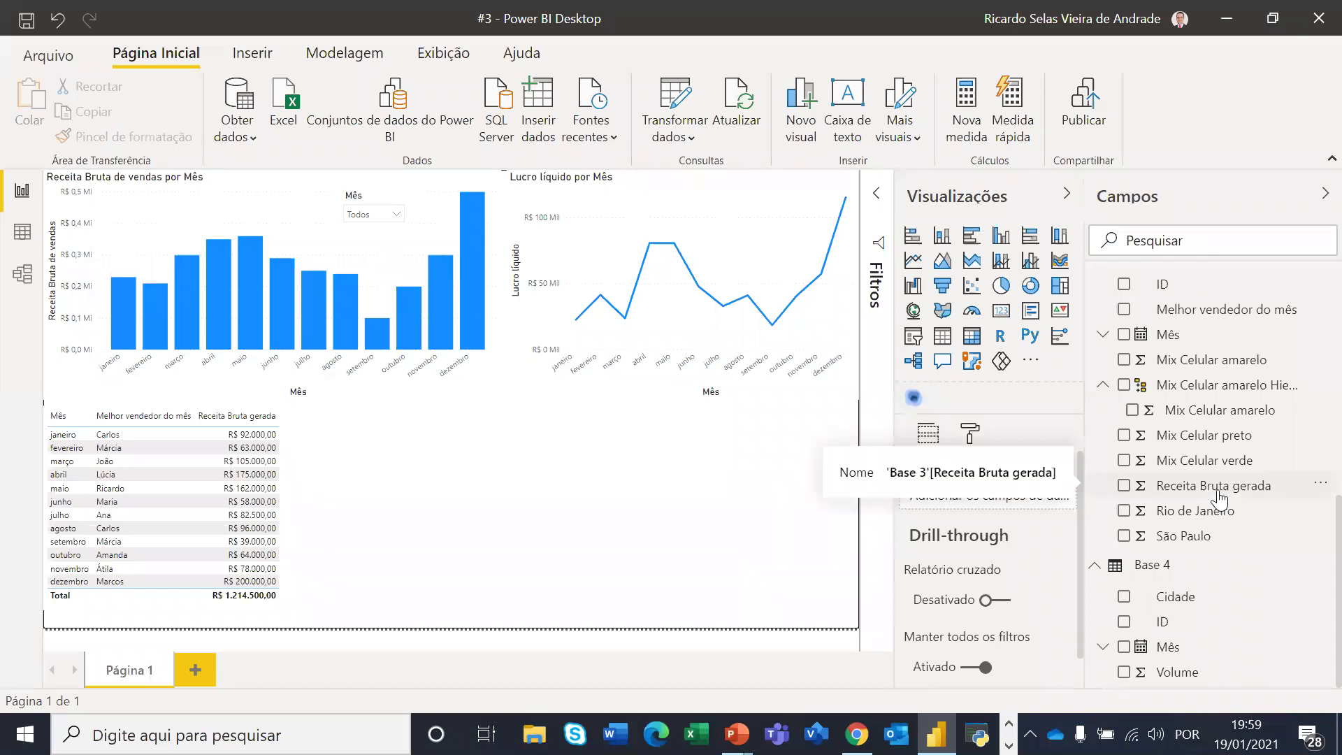
pyautogui.scroll(3, 1219, 497)
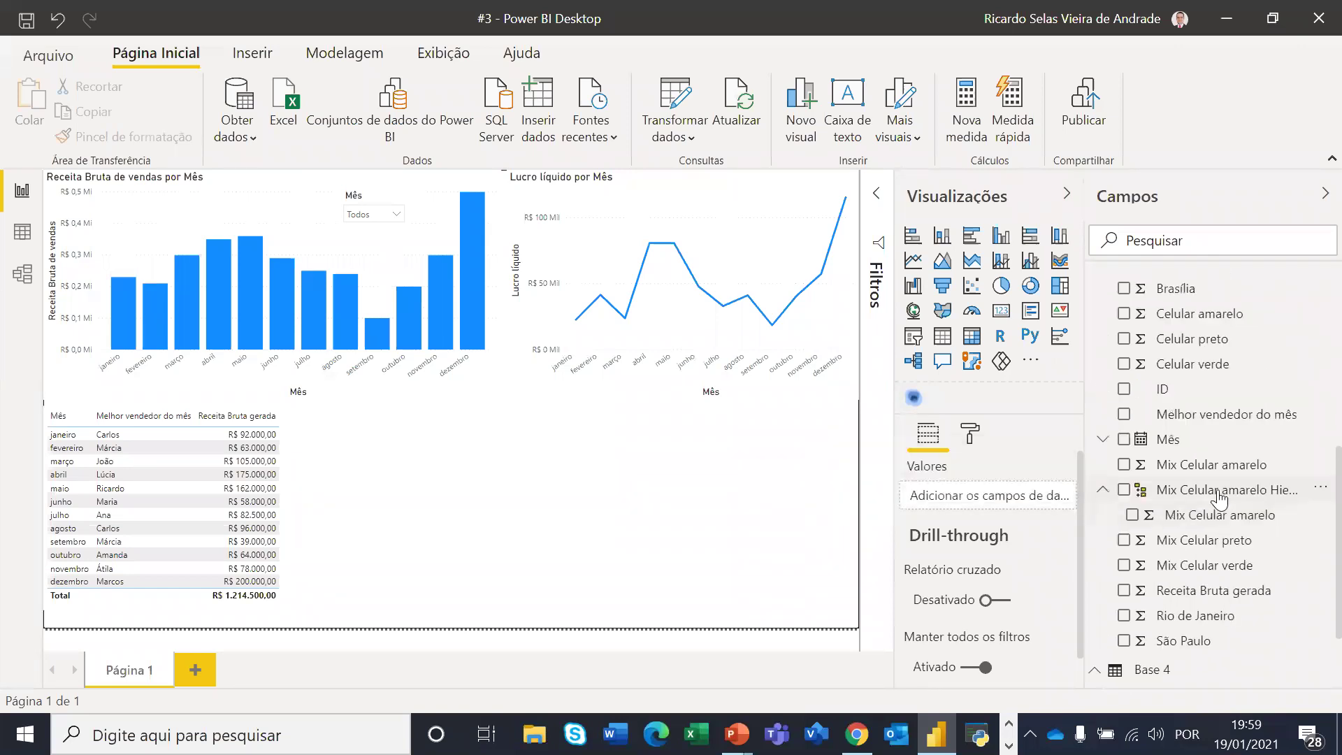
pyautogui.scroll(9, 1218, 498)
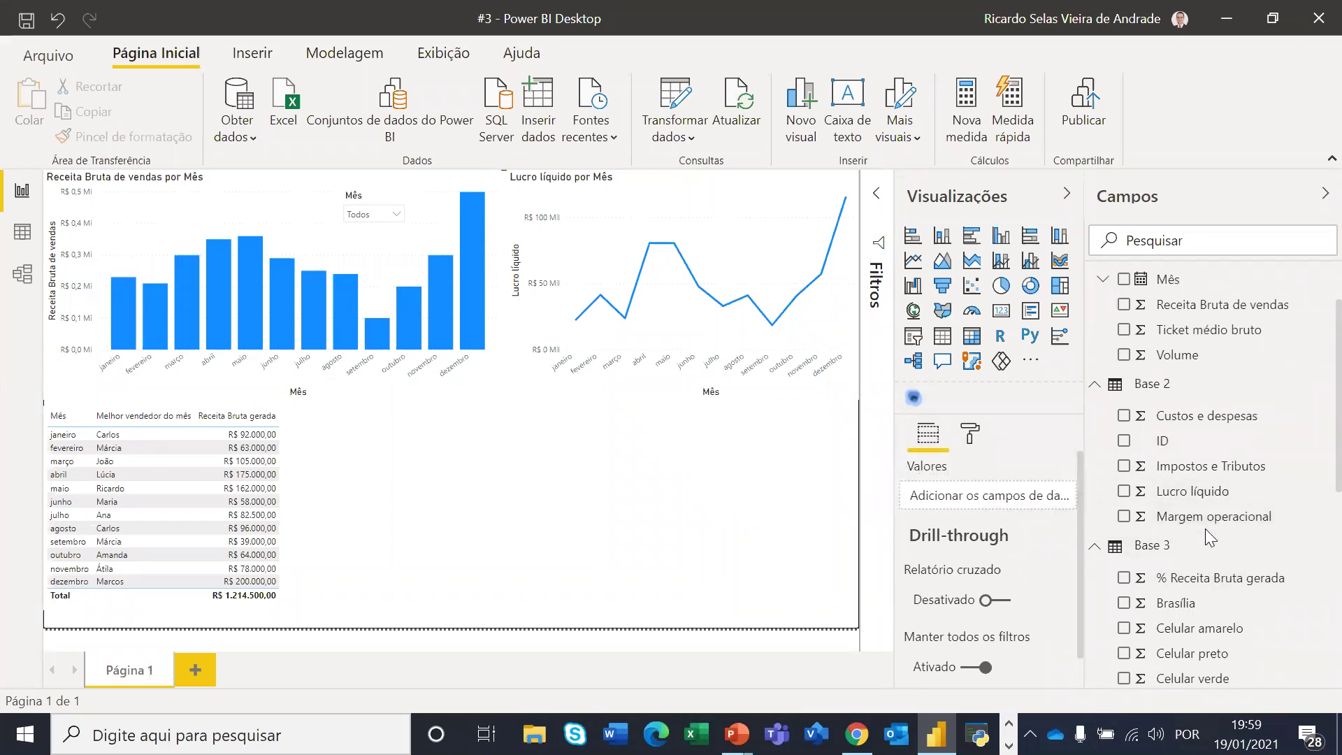
pyautogui.scroll(2, 1205, 528)
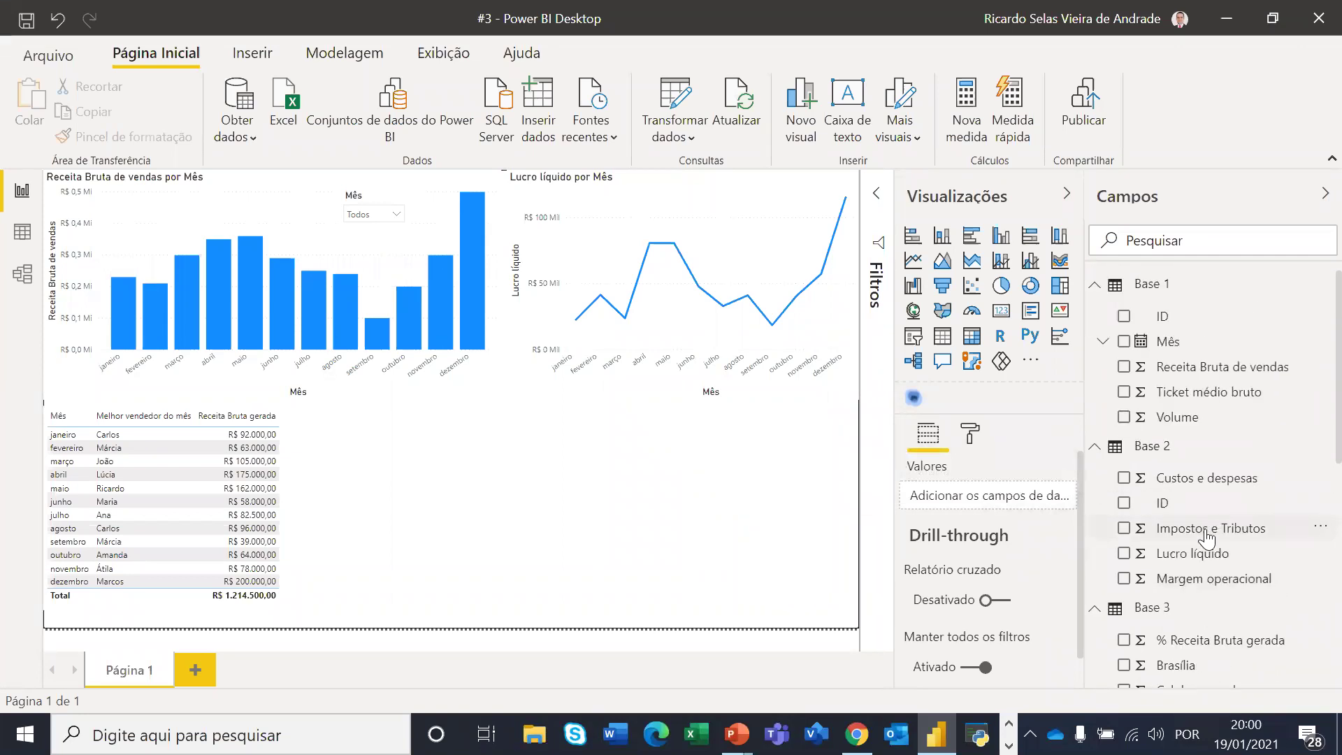
pyautogui.scroll(-3, 1207, 536)
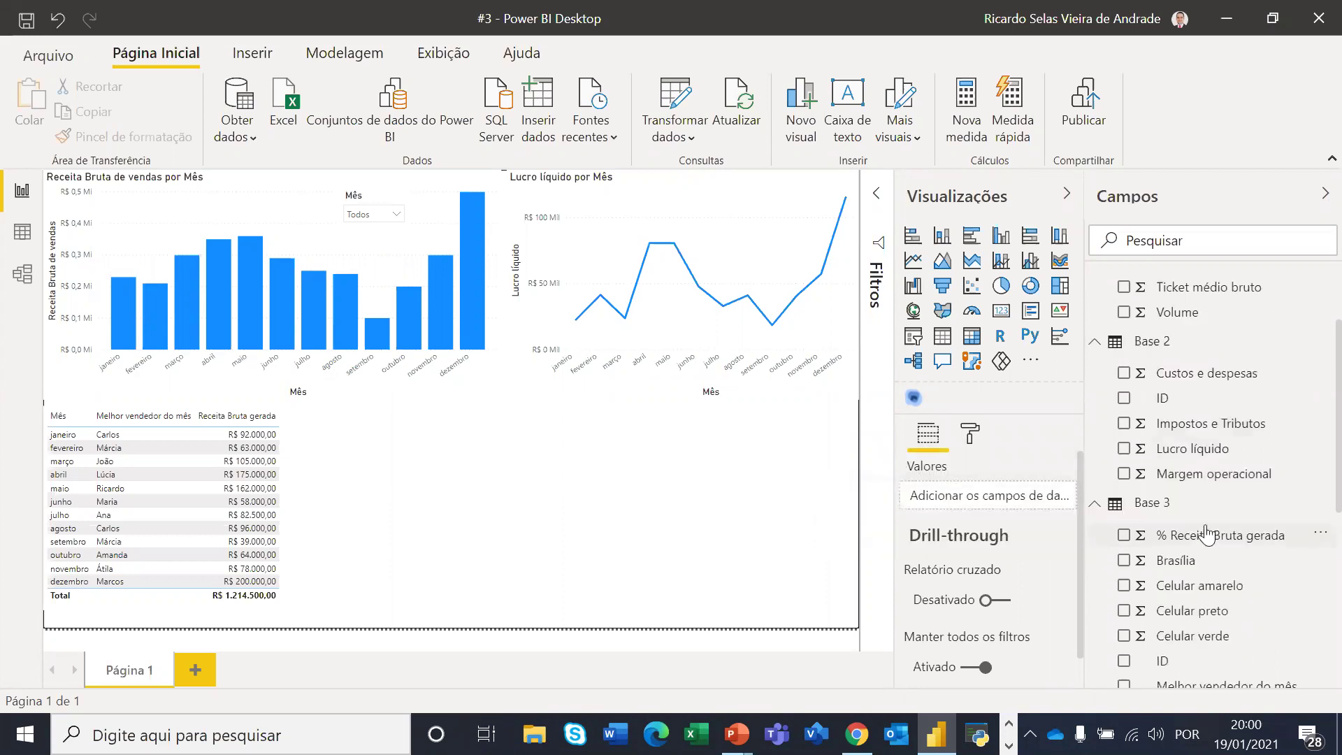
pyautogui.scroll(3, 1204, 458)
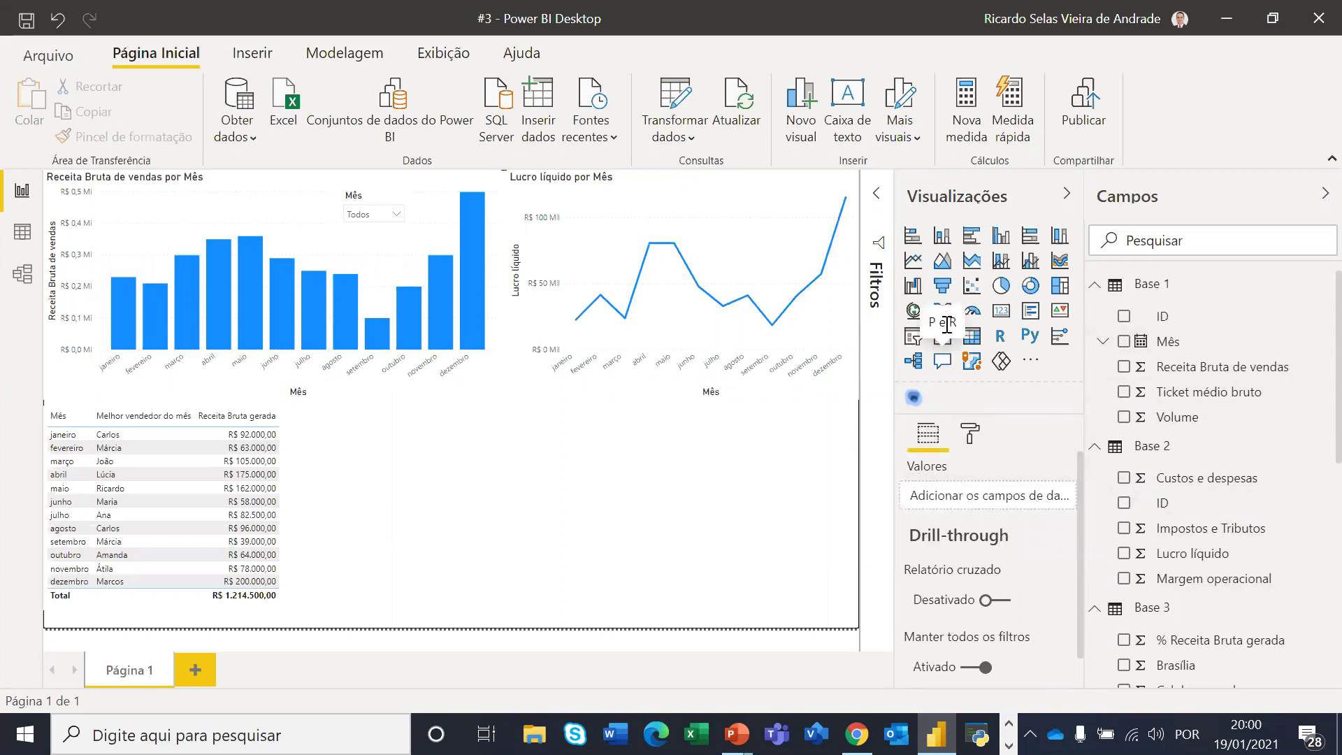
pyautogui.click(912, 238)
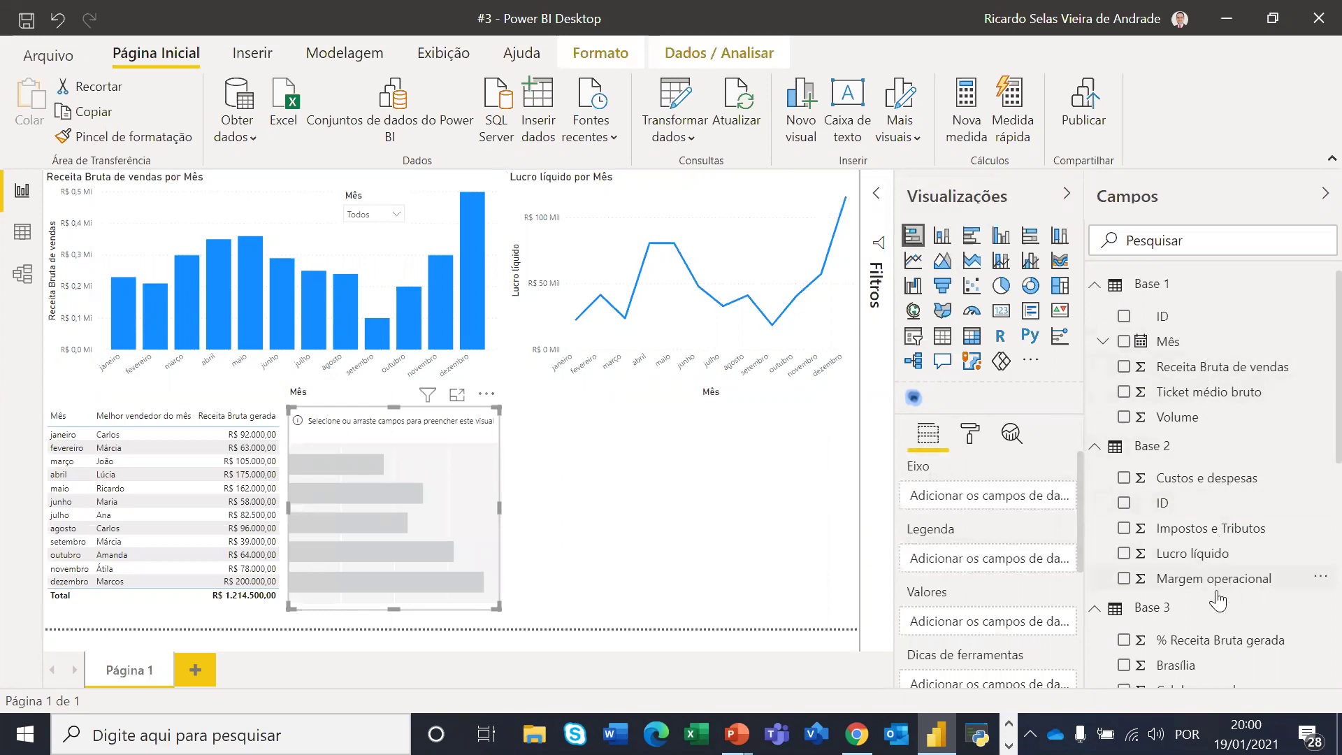
# Put Mês from Base 1 on the bar chart's axis and keep only its month level, removing Ano, Trimestre and Dia
pyautogui.moveTo(1166, 343); pyautogui.dragTo(437, 481)
pyautogui.moveTo(560, 494); pyautogui.dragTo(644, 496)
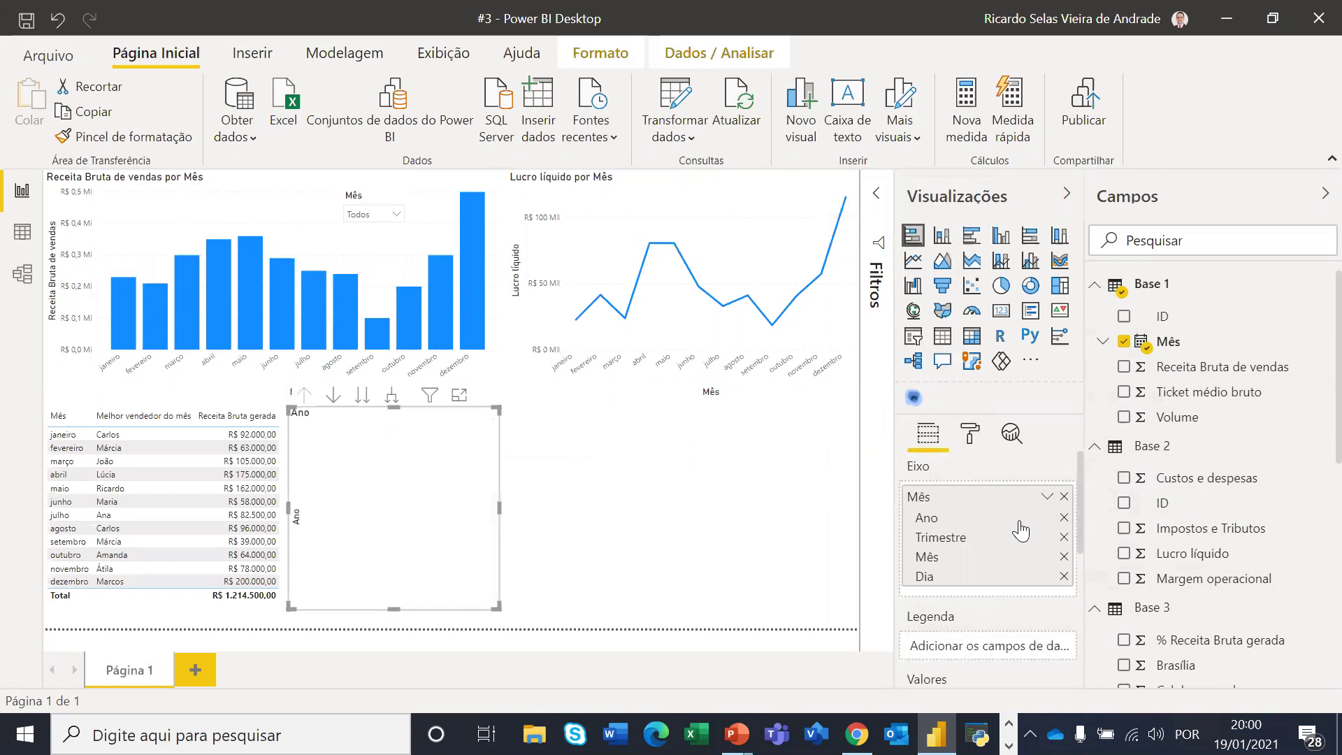
pyautogui.click(1063, 518)
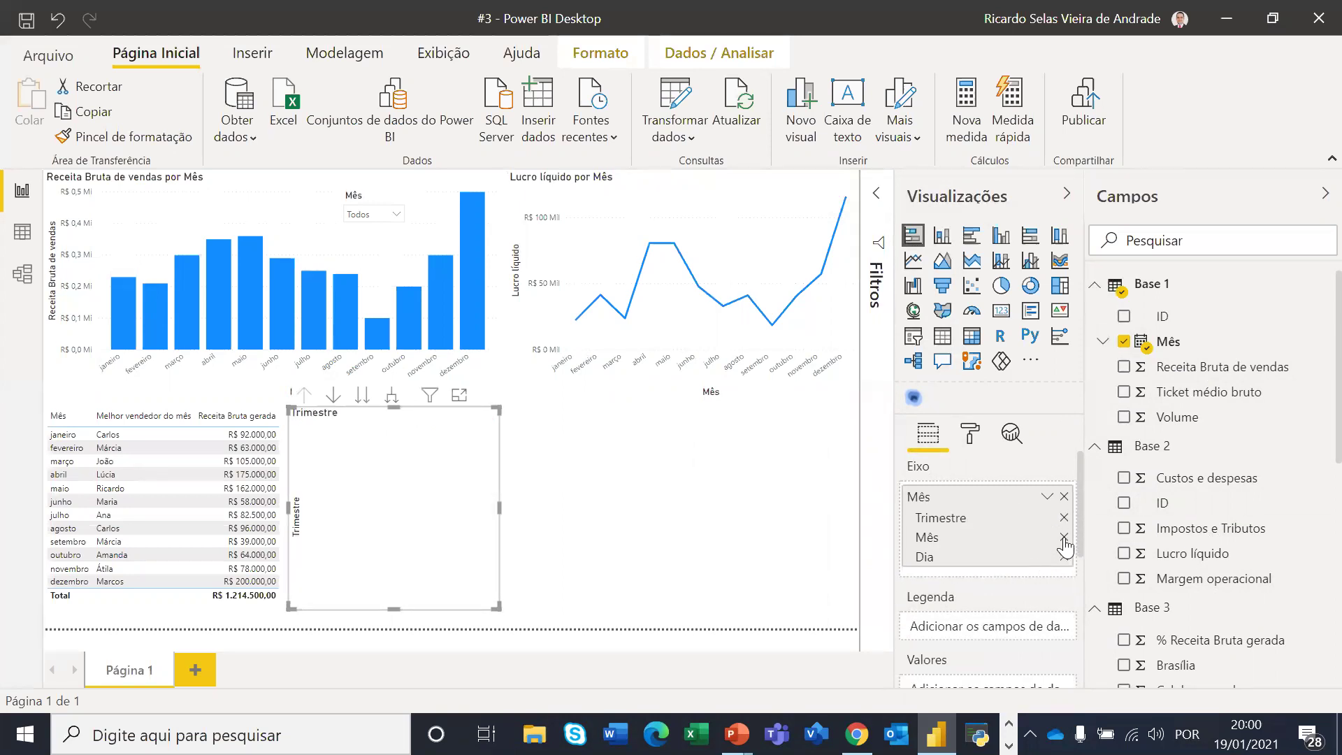
pyautogui.click(1063, 518)
pyautogui.click(1063, 537)
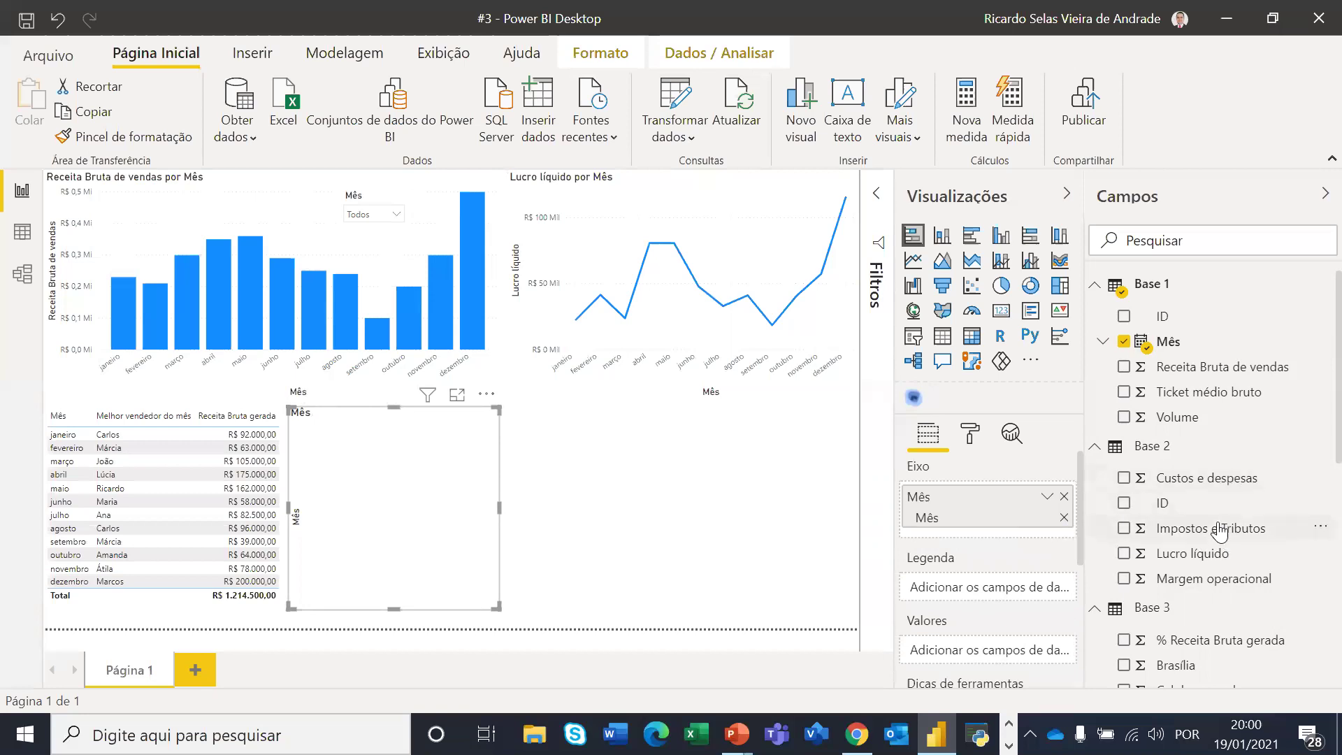
# Plot Margem operacional from Base 2 as the bar chart's values and widen the chart
pyautogui.moveTo(1207, 581); pyautogui.dragTo(501, 521)
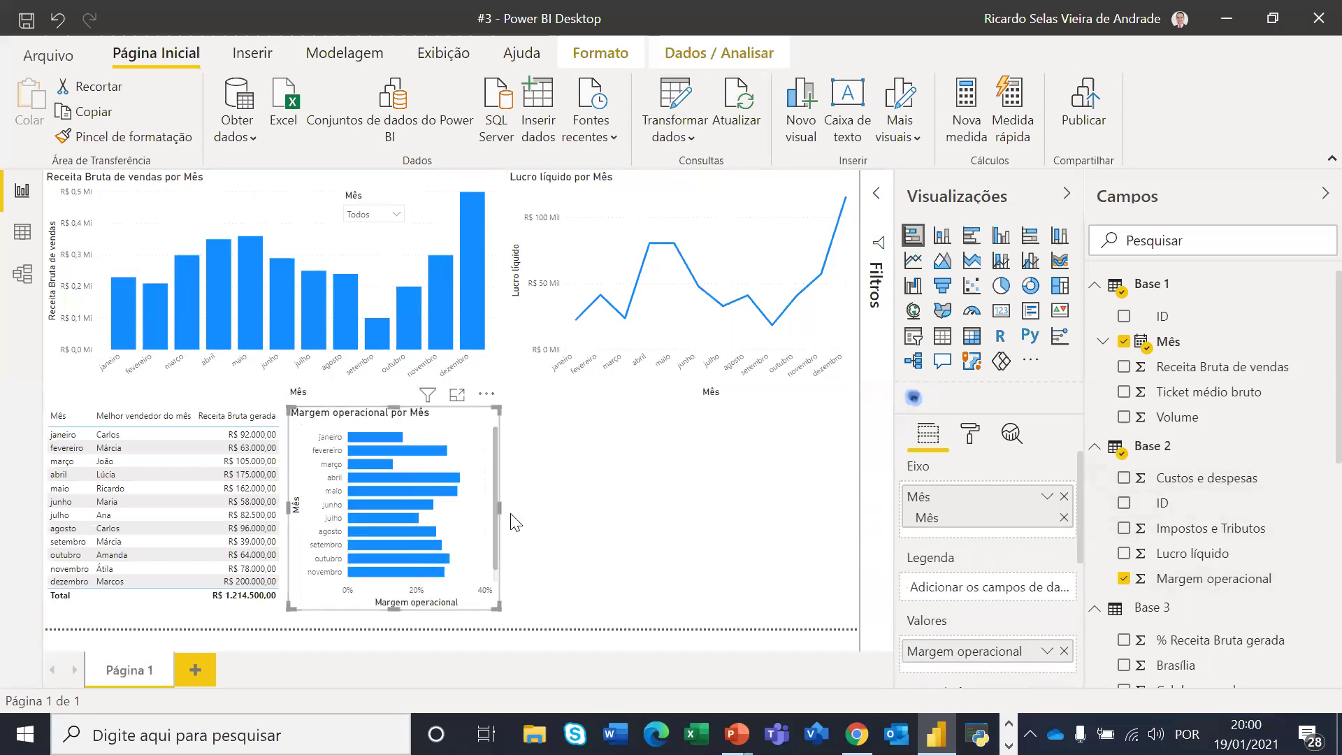
pyautogui.moveTo(498, 508); pyautogui.dragTo(589, 533)
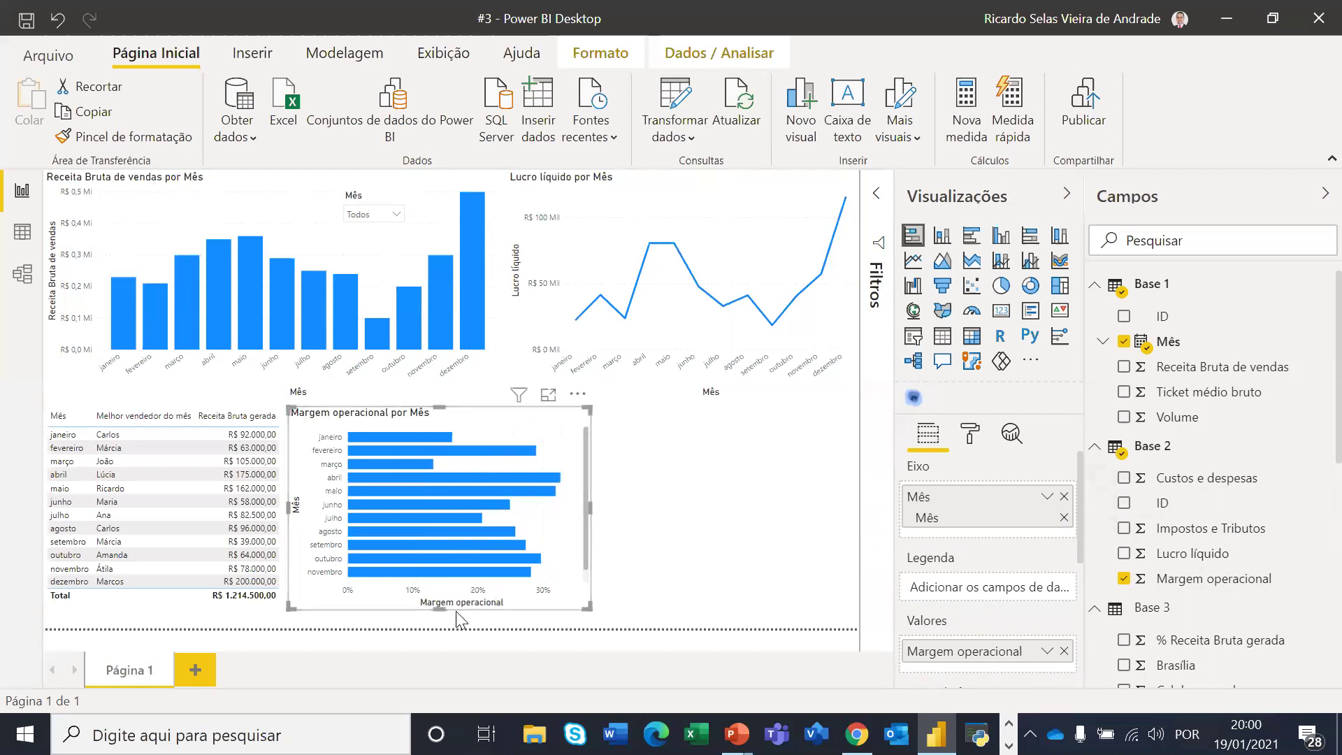
# Select the janeiro bar in the operating margin chart to cross-filter the other visuals
pyautogui.click(425, 438)
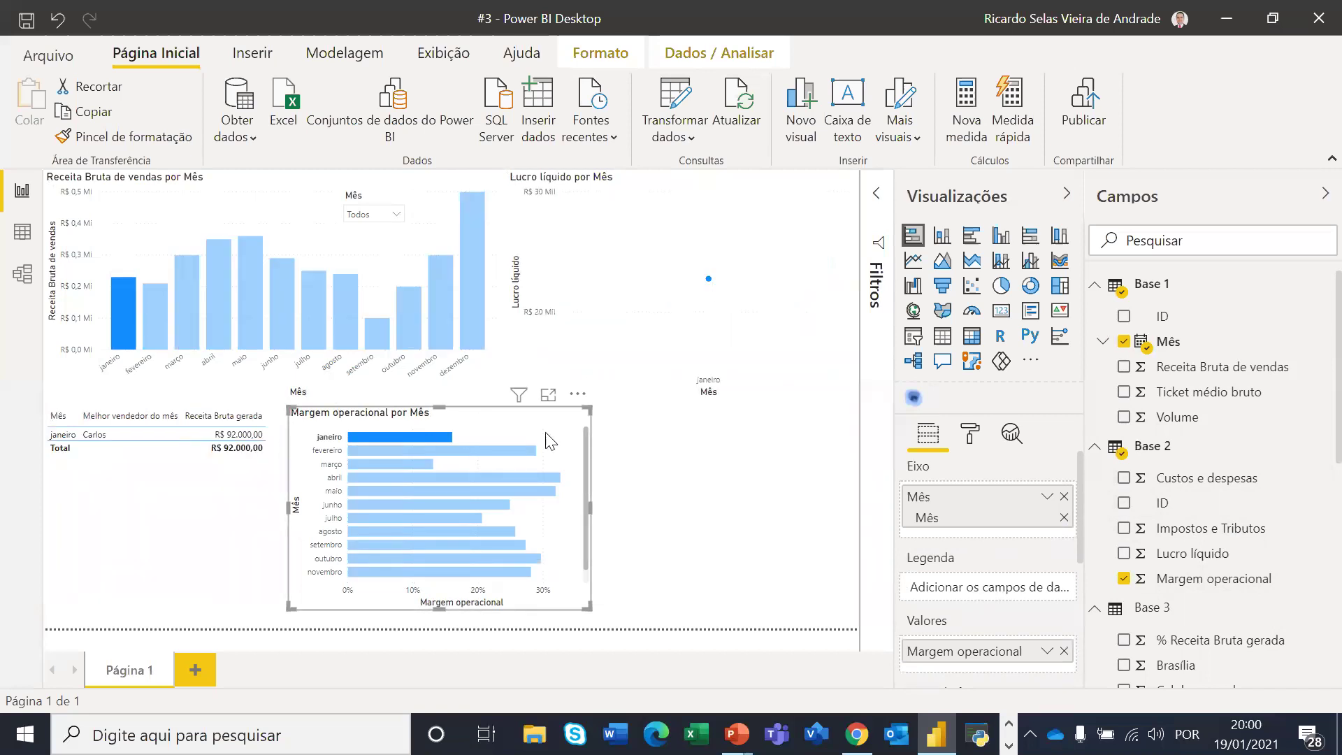
# Clear the janeiro selection and turn on data labels for the operating margin bar chart
pyautogui.click(703, 535)
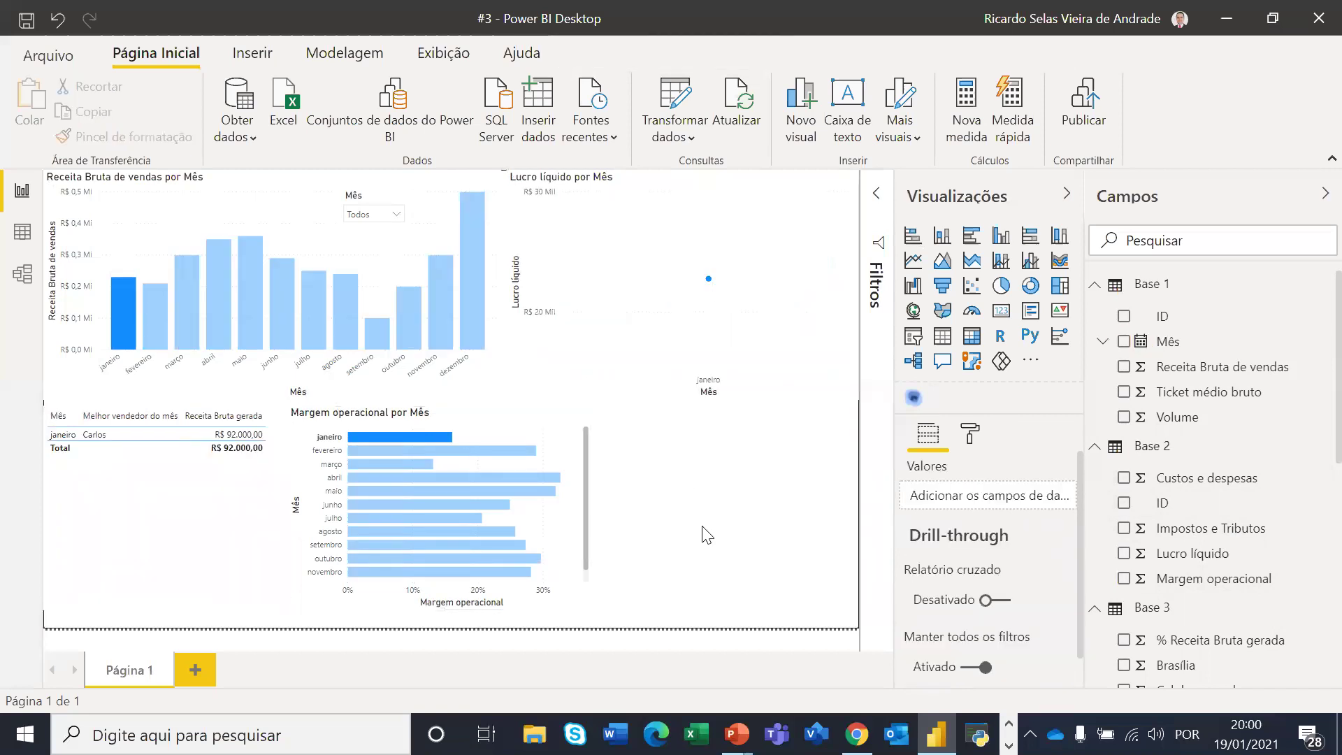
pyautogui.click(441, 438)
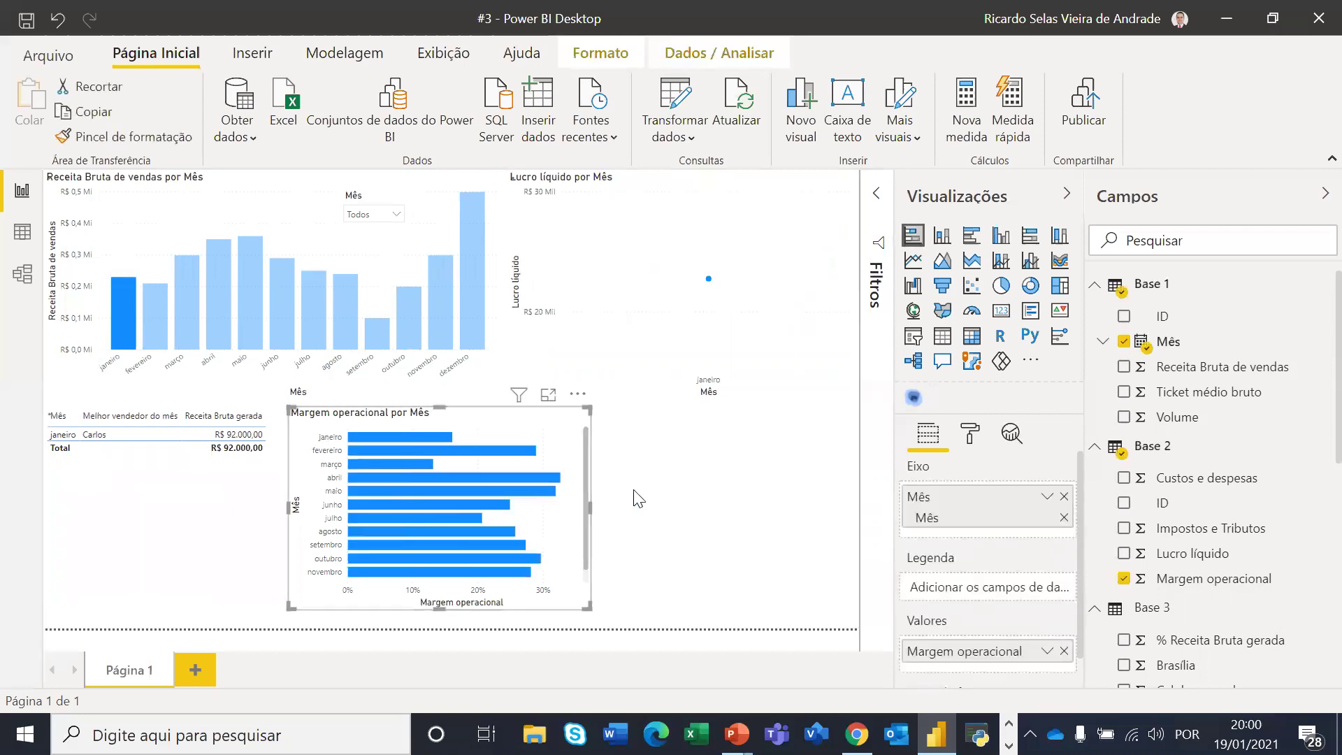
pyautogui.click(973, 436)
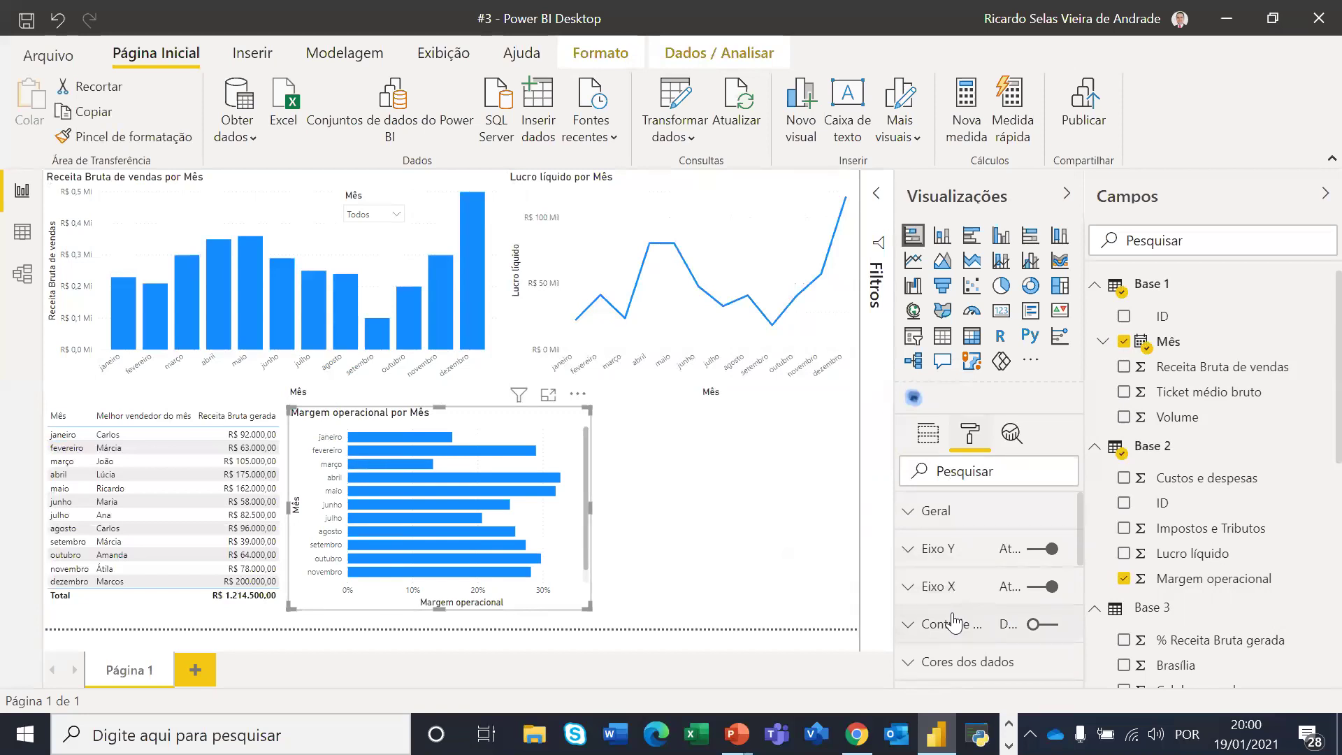
pyautogui.scroll(-2, 948, 612)
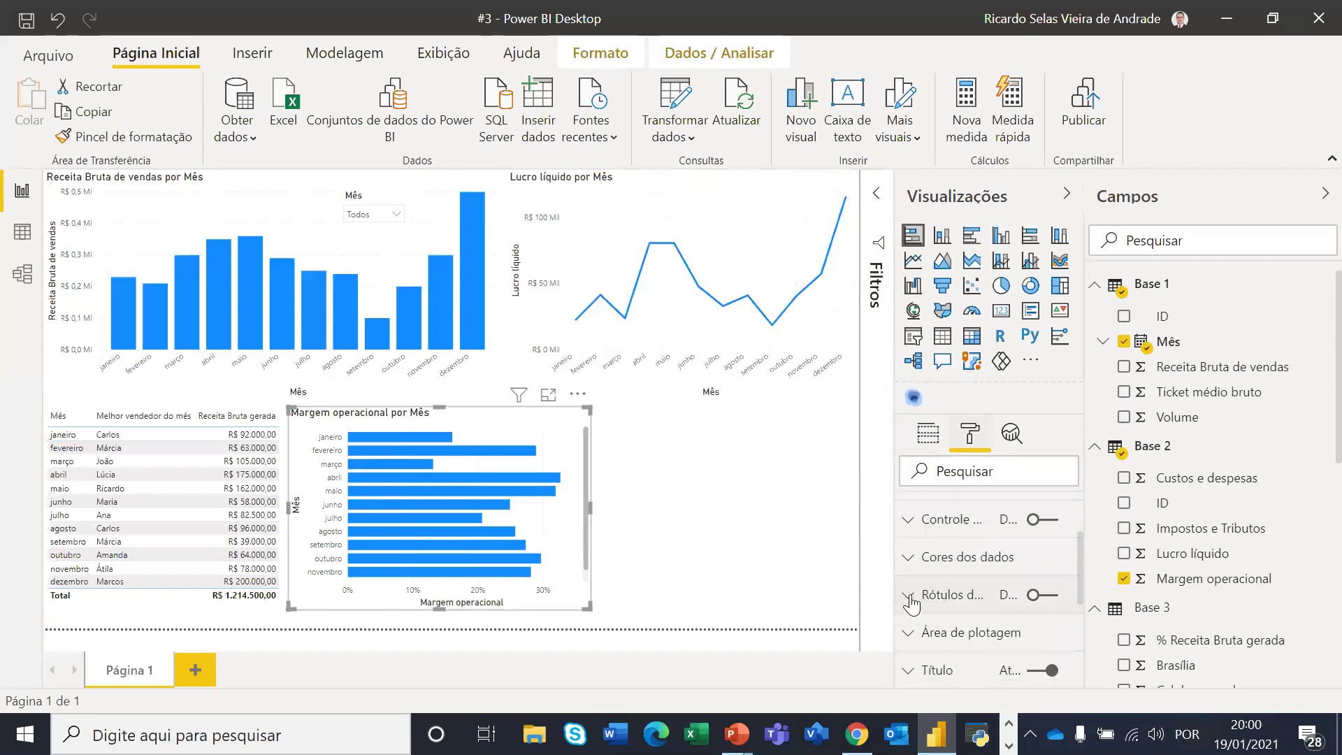
pyautogui.click(1052, 599)
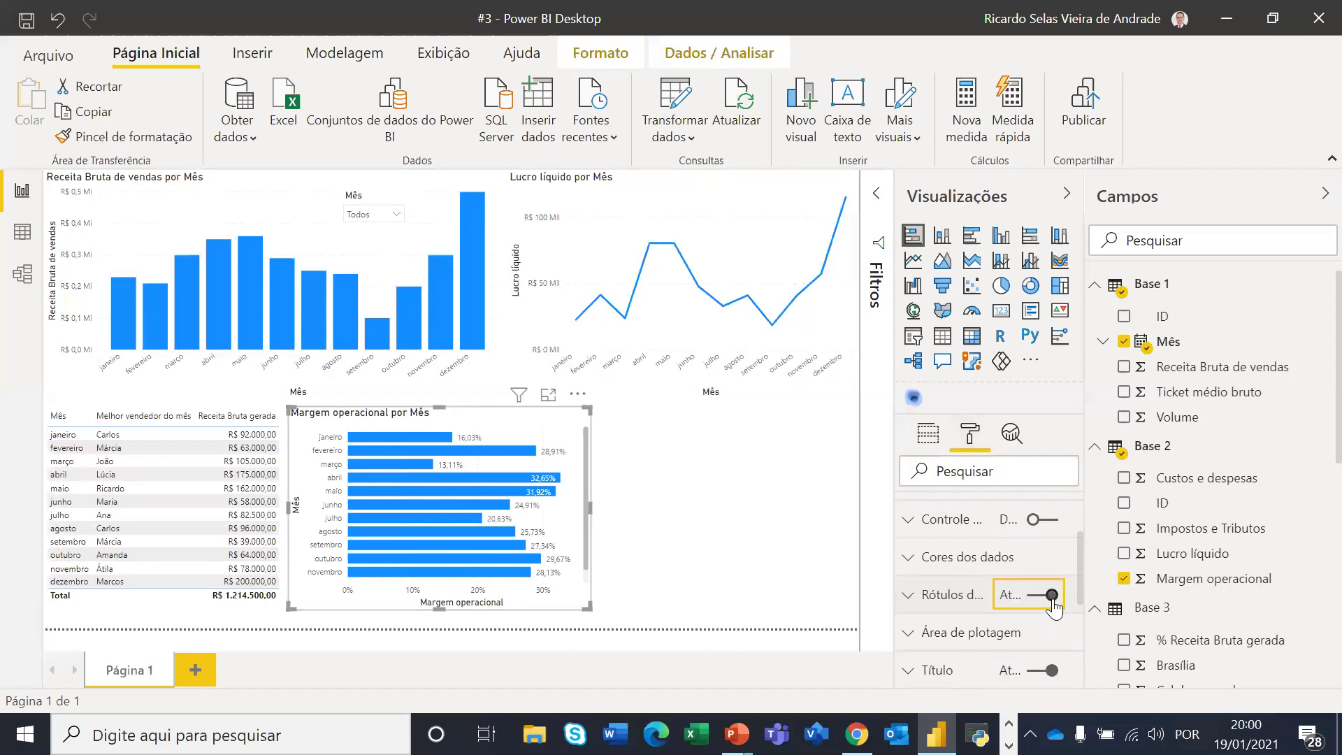
# Widen the operating margin bar chart across the free space towards the page's right edge
pyautogui.click(724, 523)
pyautogui.click(522, 521)
pyautogui.moveTo(592, 526); pyautogui.dragTo(828, 535)
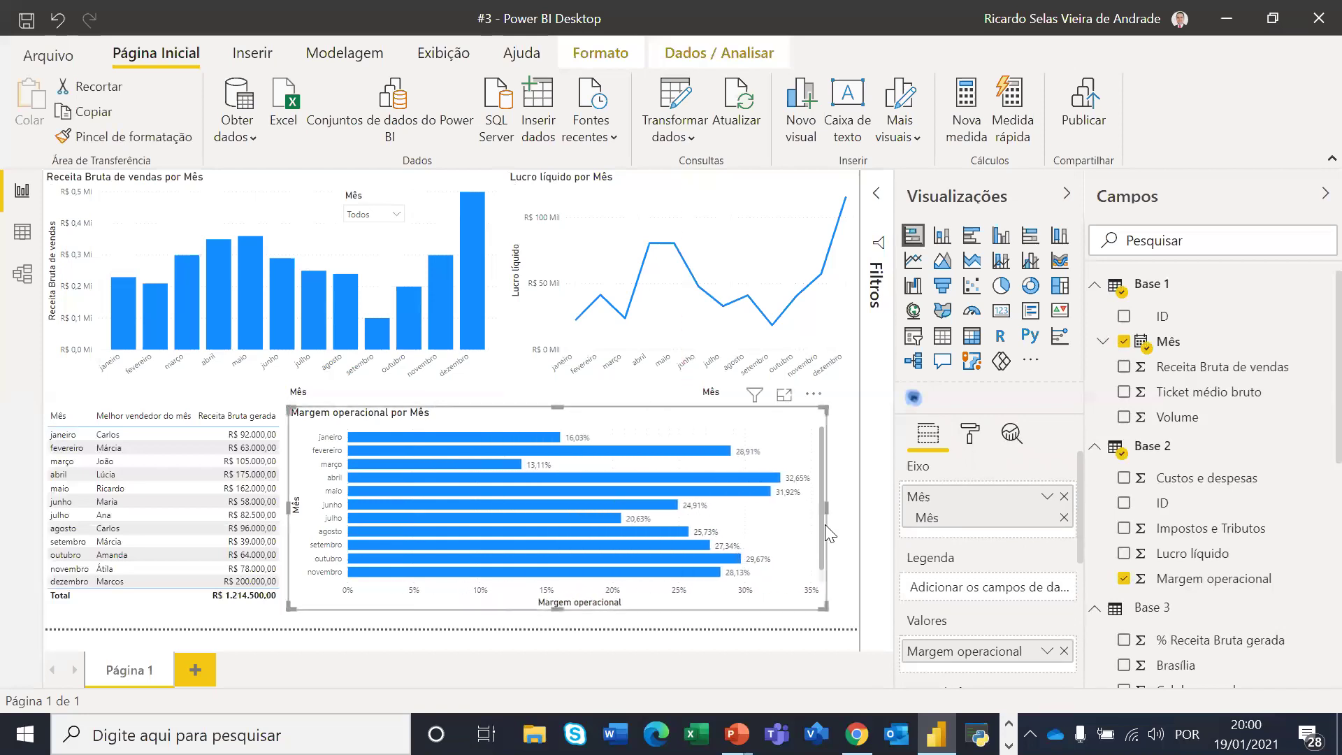
# Turn off the operating margin chart's X and Y axes and narrow the chart to a width of about 711
pyautogui.click(972, 435)
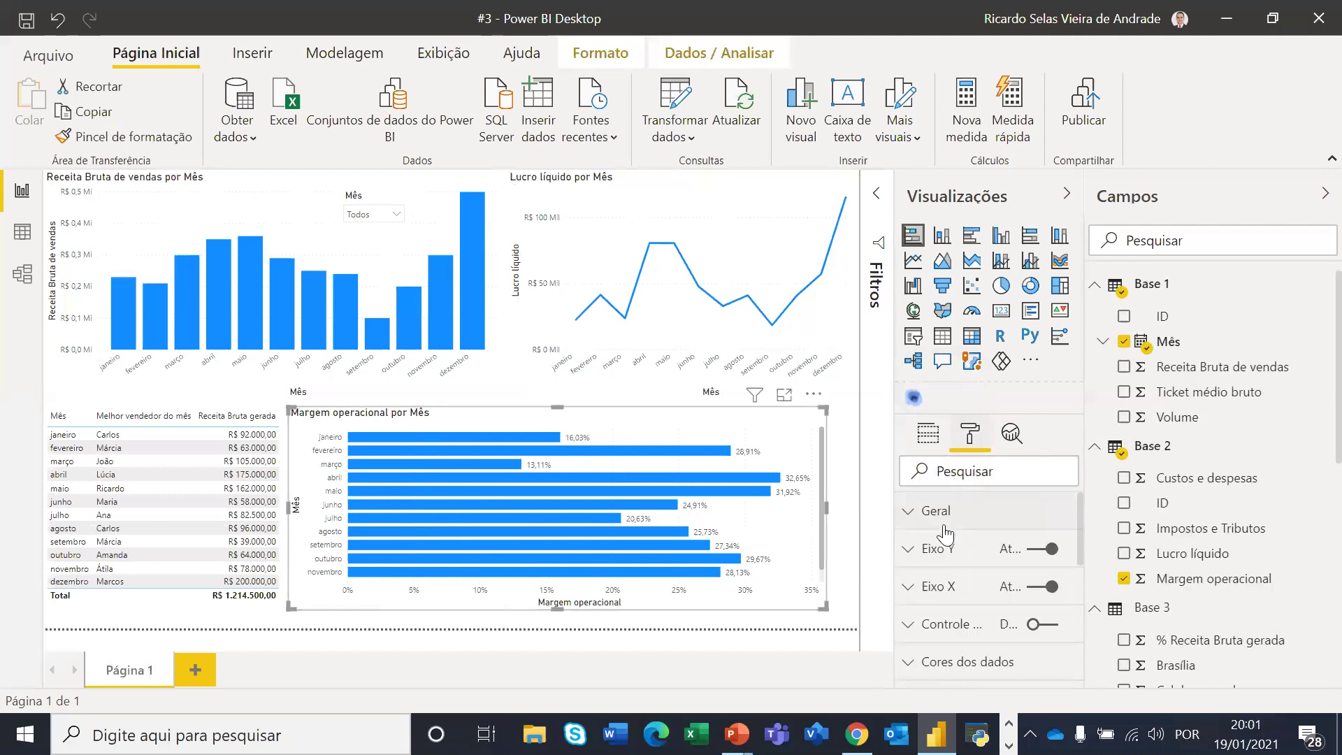
pyautogui.click(1034, 589)
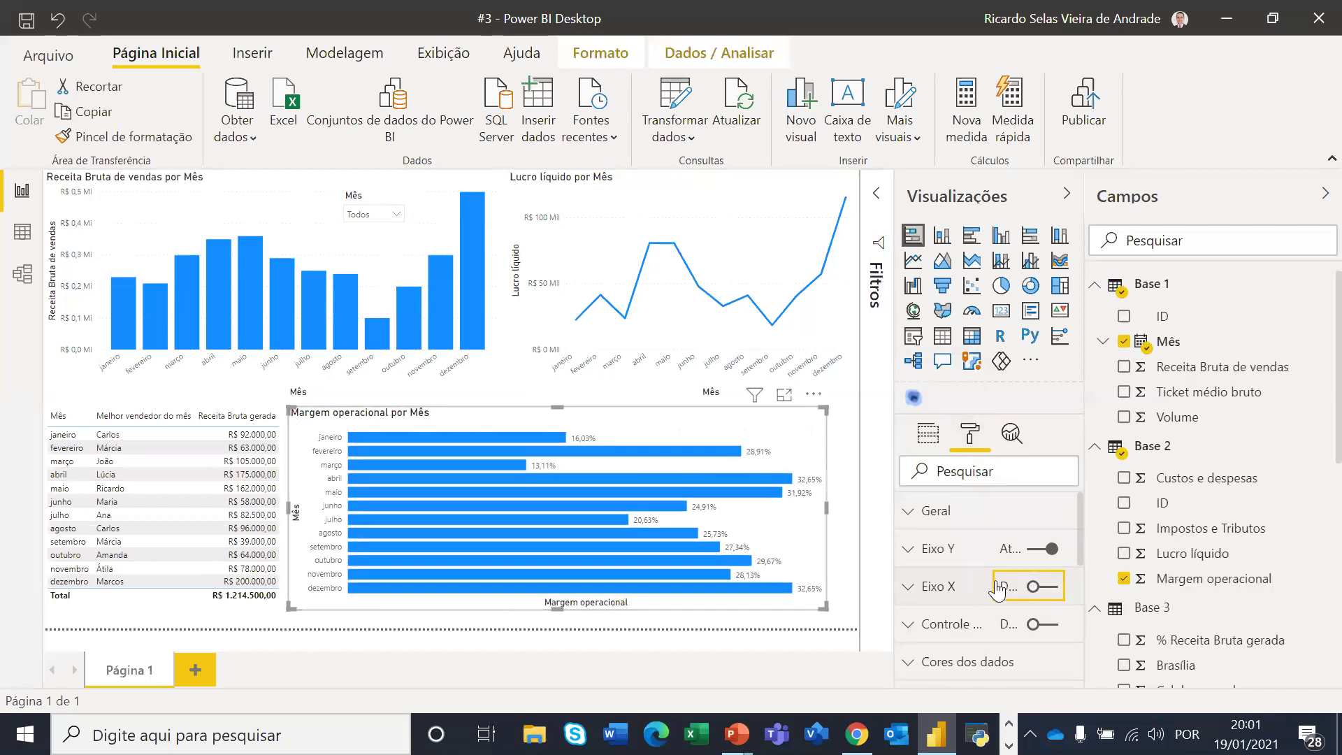
pyautogui.click(1029, 555)
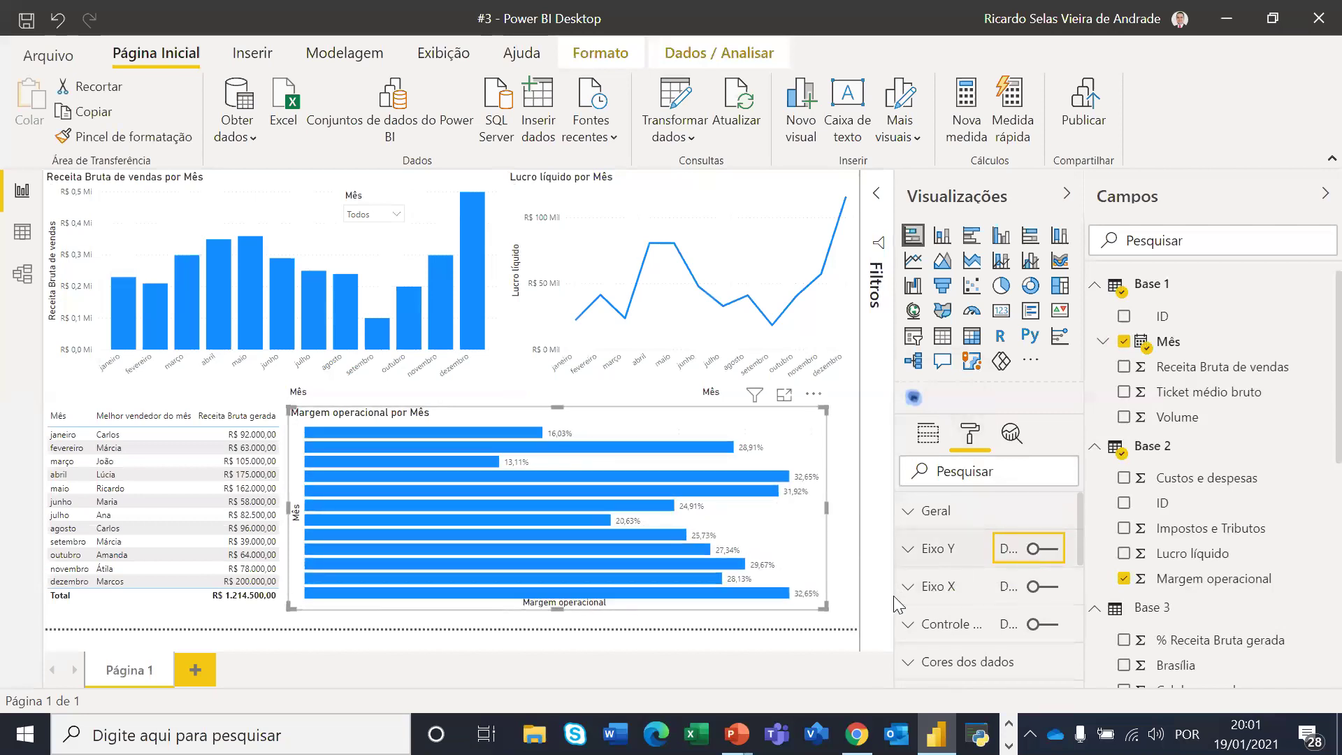
pyautogui.moveTo(827, 516); pyautogui.dragTo(739, 517)
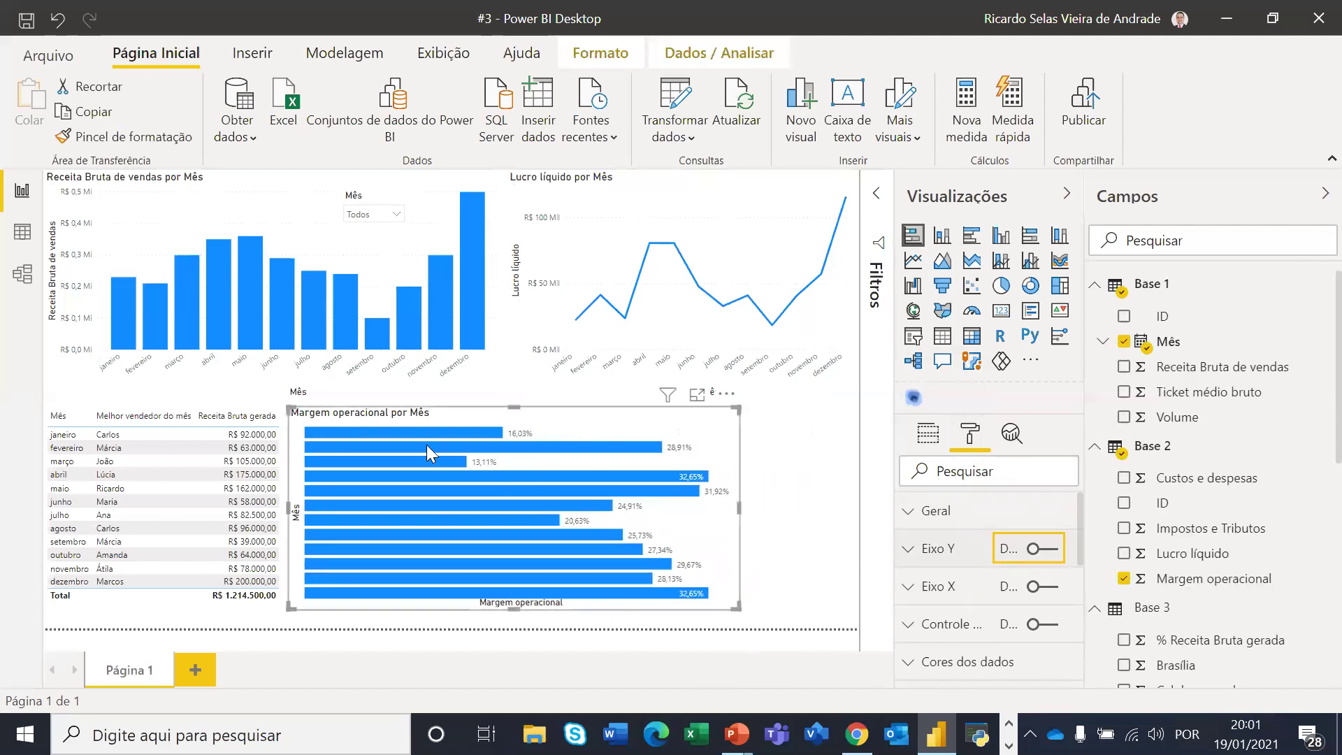
# Center the title of the operating margin bar chart
pyautogui.scroll(-3, 962, 601)
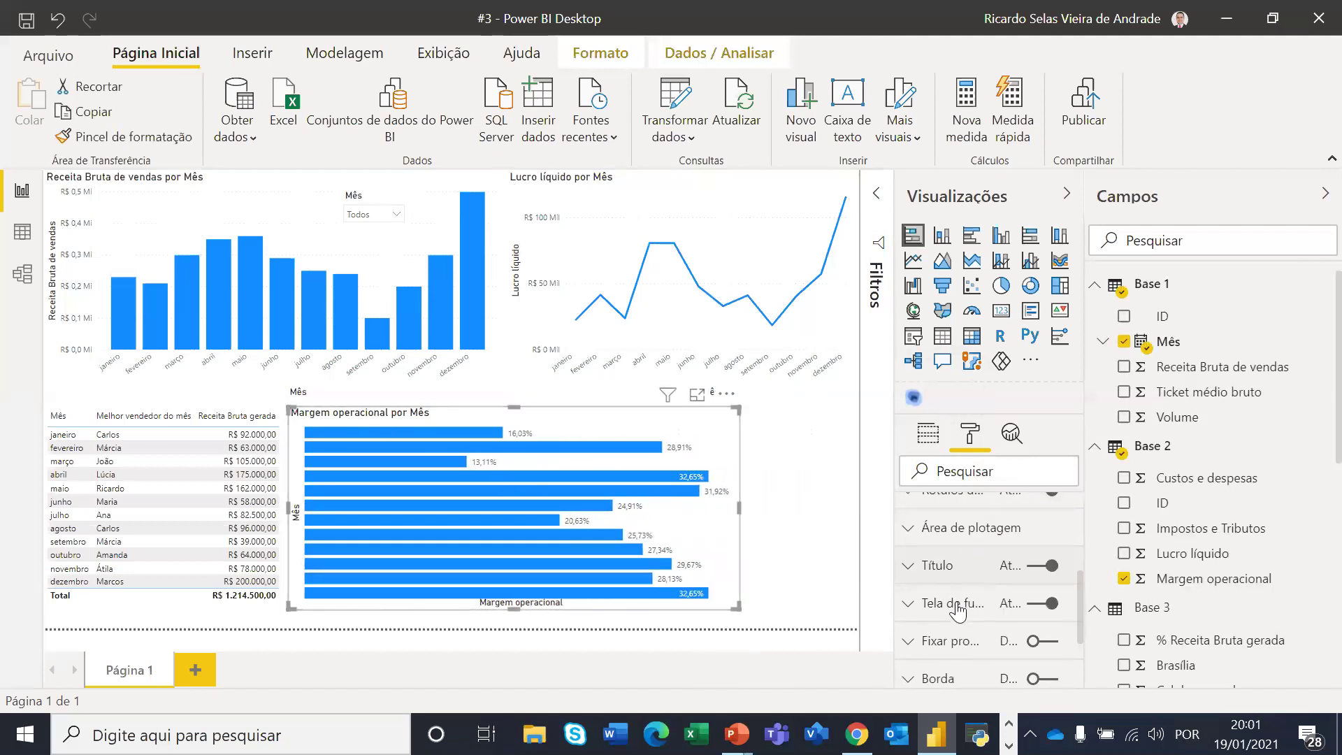
pyautogui.click(907, 566)
pyautogui.scroll(-5, 958, 589)
pyautogui.scroll(2, 958, 601)
pyautogui.click(951, 593)
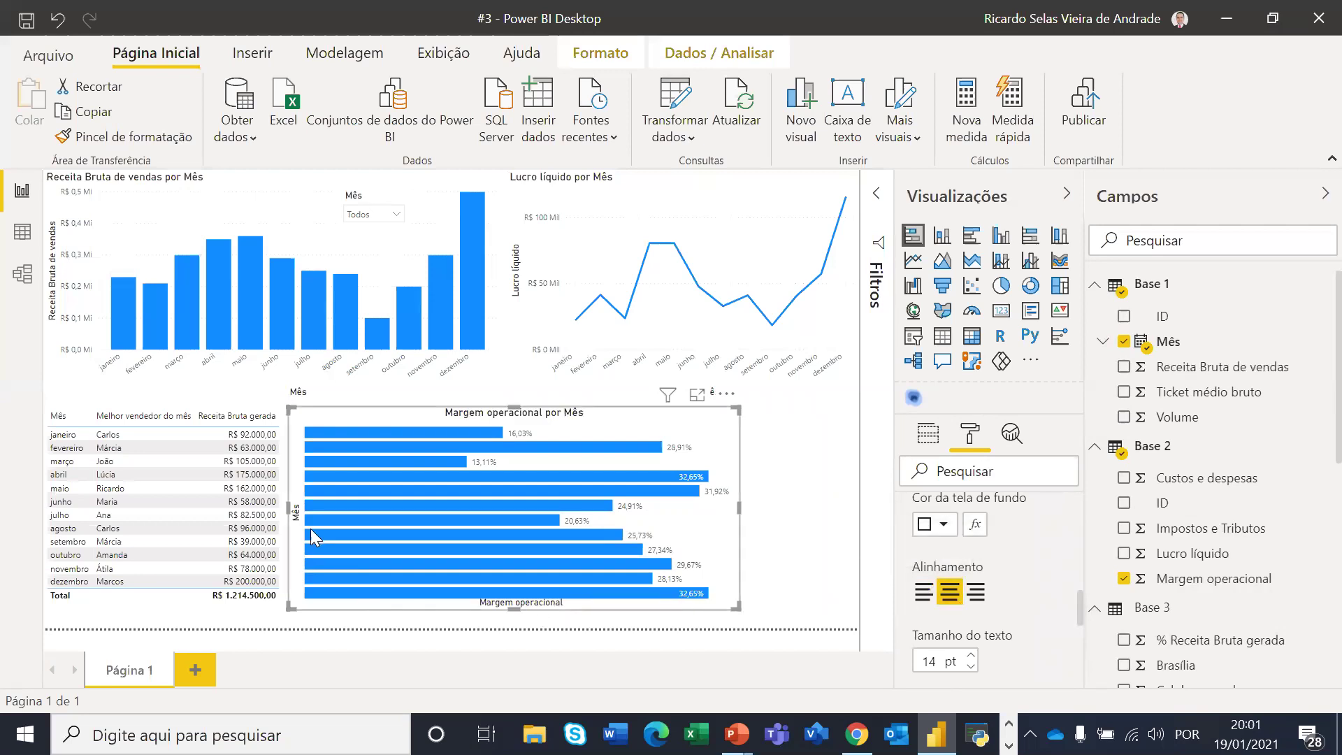
# Examine the operating margin chart's X-axis, data label, title and remaining format options
pyautogui.scroll(6, 993, 592)
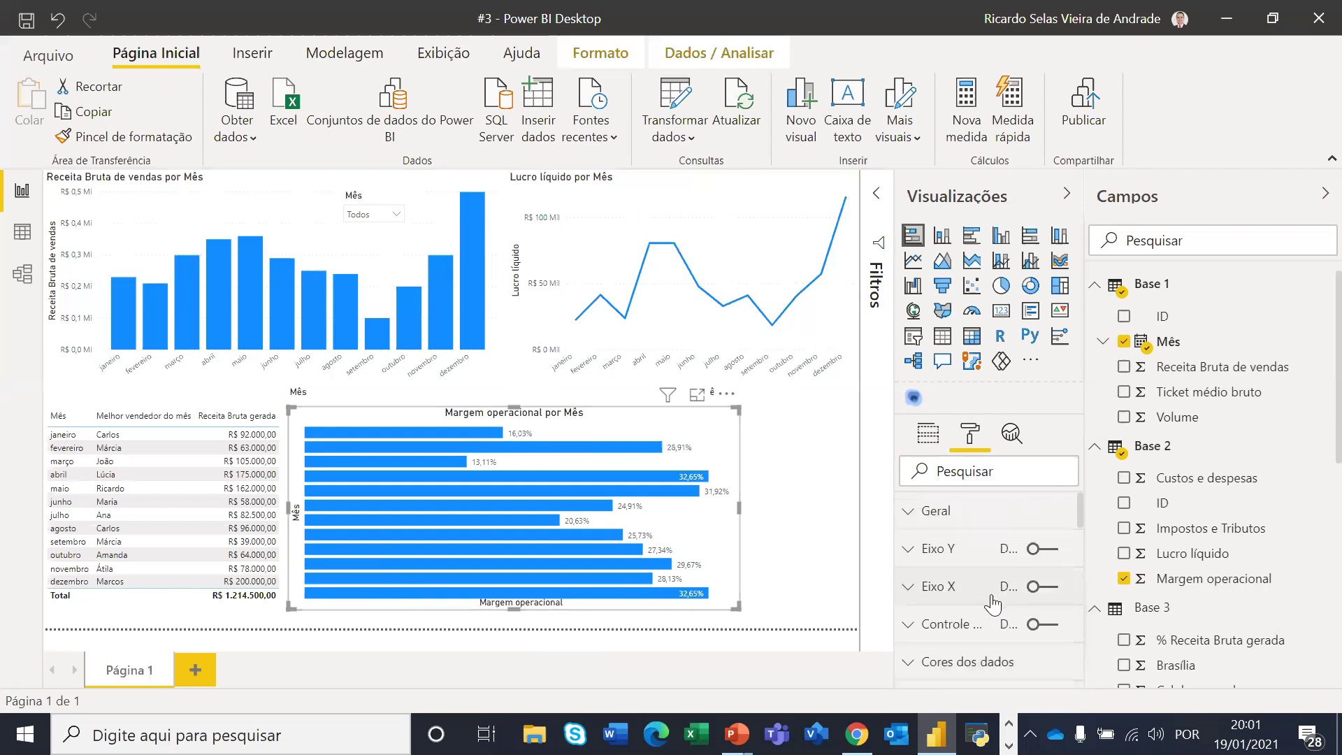
pyautogui.click(959, 598)
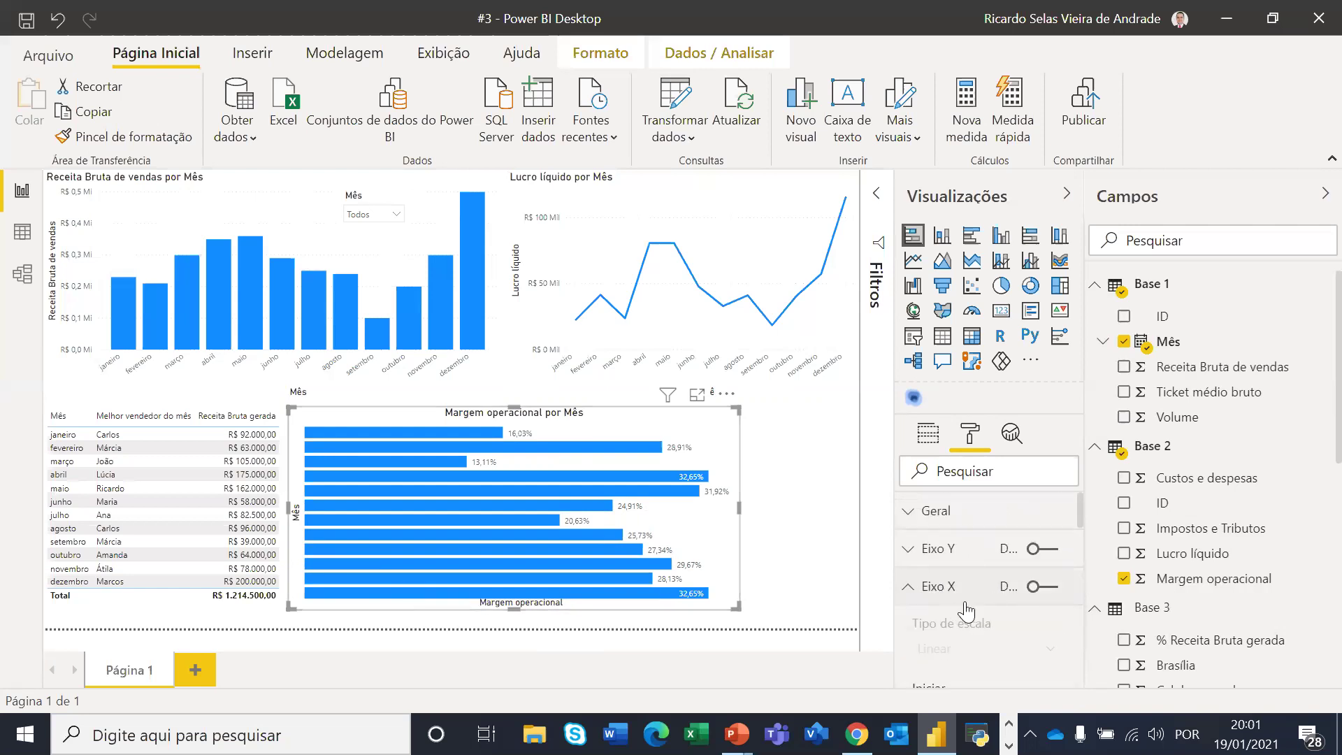
pyautogui.scroll(-2, 966, 602)
pyautogui.scroll(2, 966, 603)
pyautogui.scroll(-5, 966, 603)
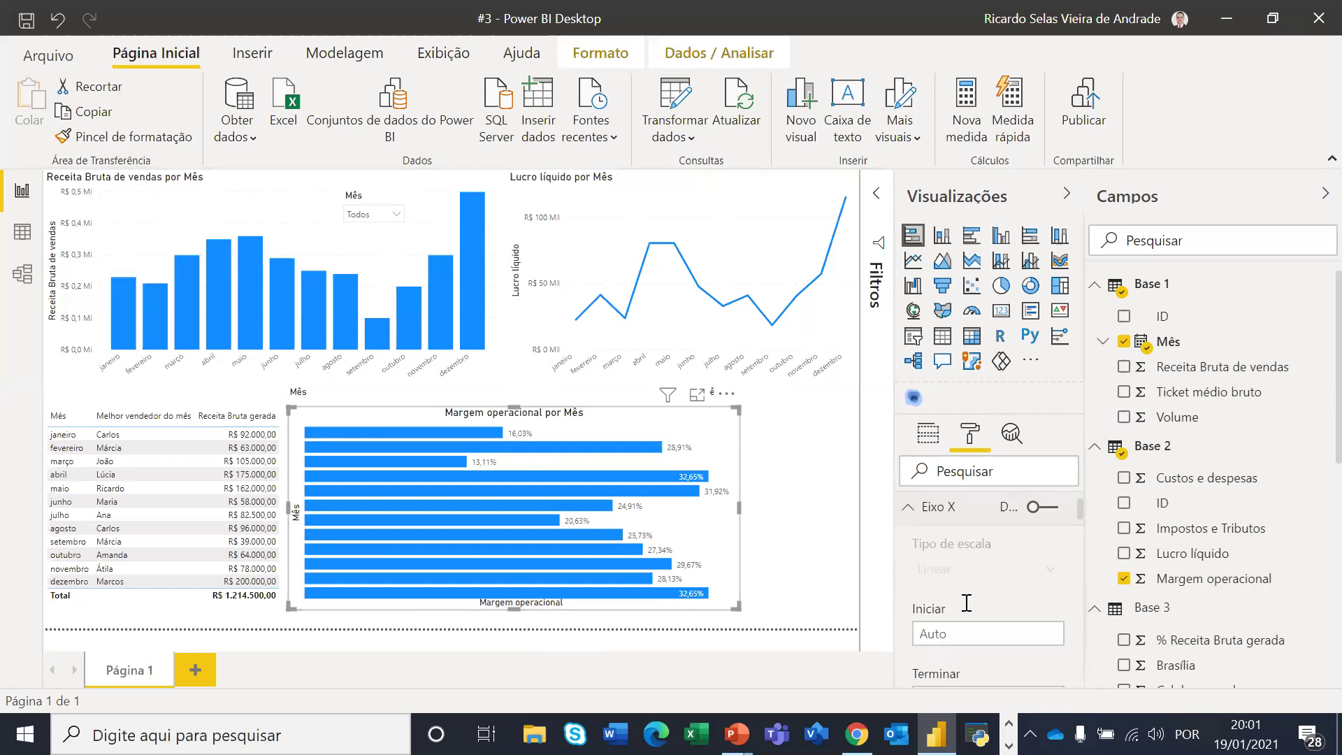
pyautogui.scroll(-6, 965, 601)
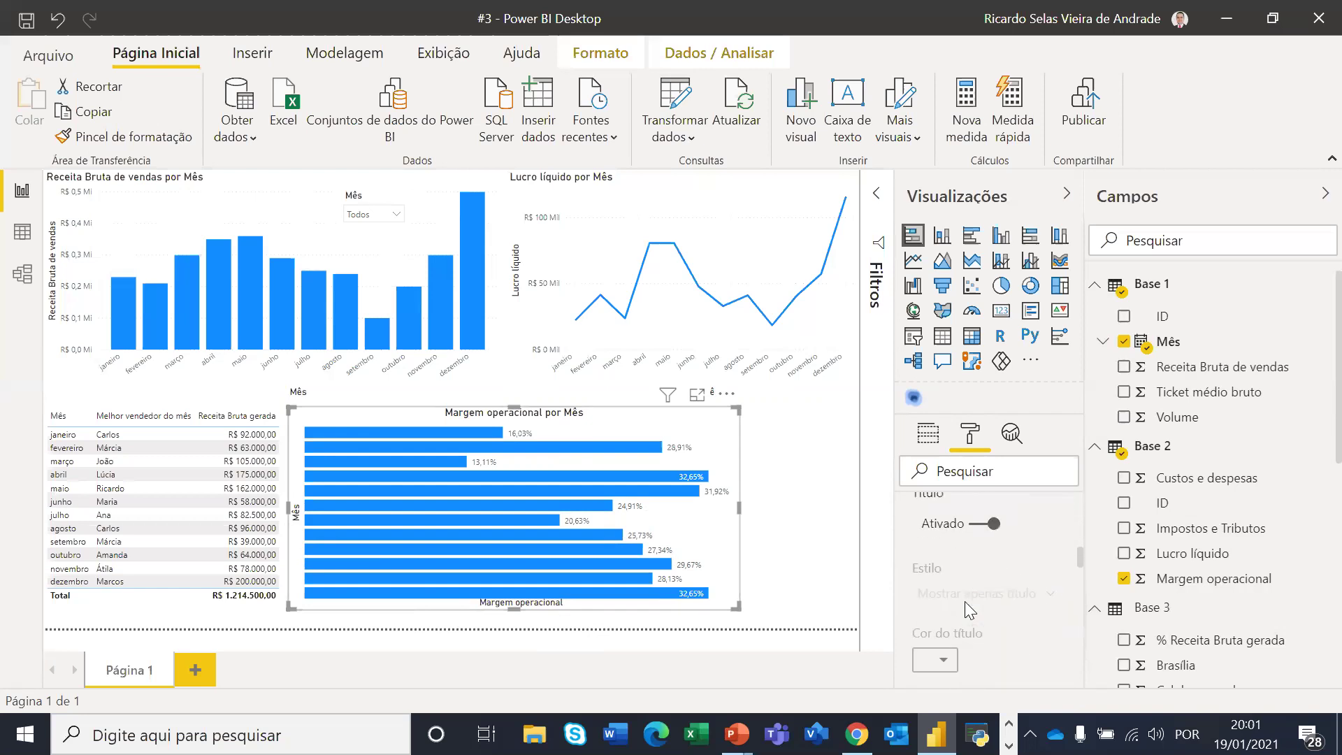
pyautogui.scroll(-4, 965, 601)
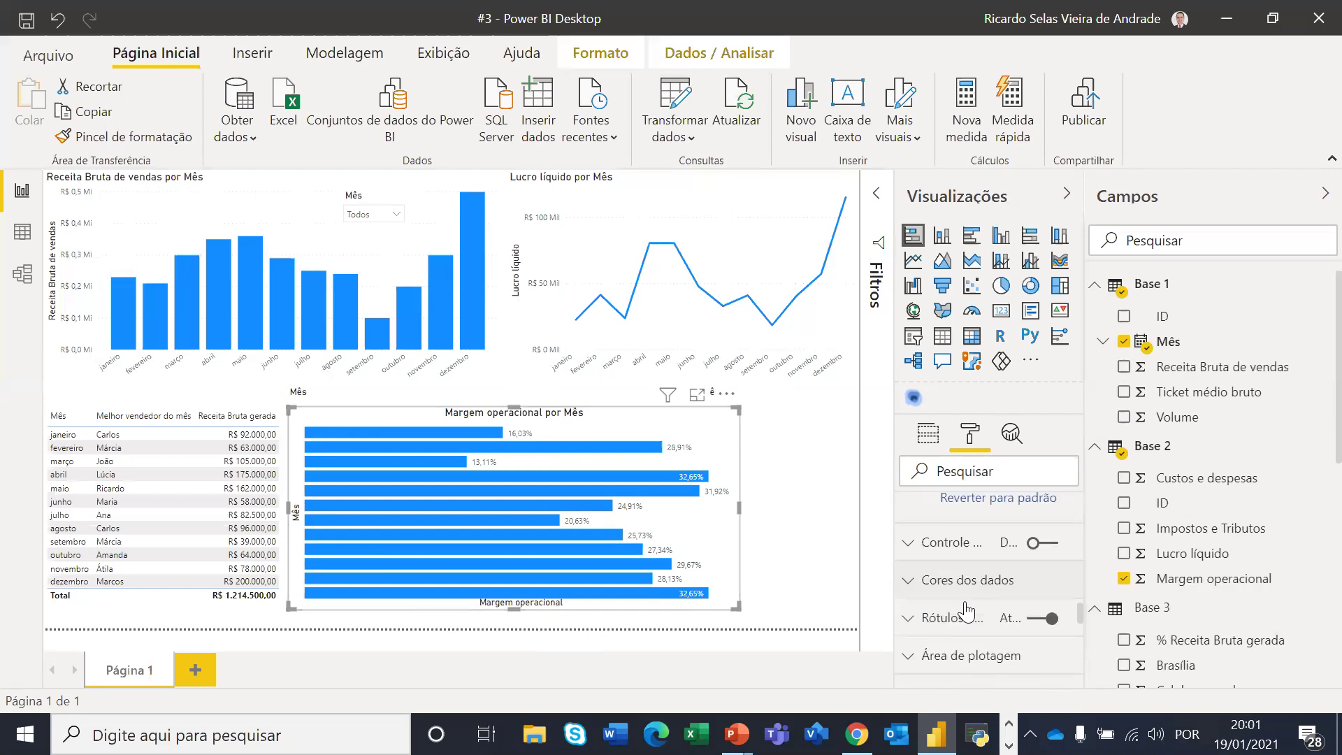
pyautogui.click(952, 617)
pyautogui.scroll(-3, 985, 609)
pyautogui.scroll(-5, 991, 600)
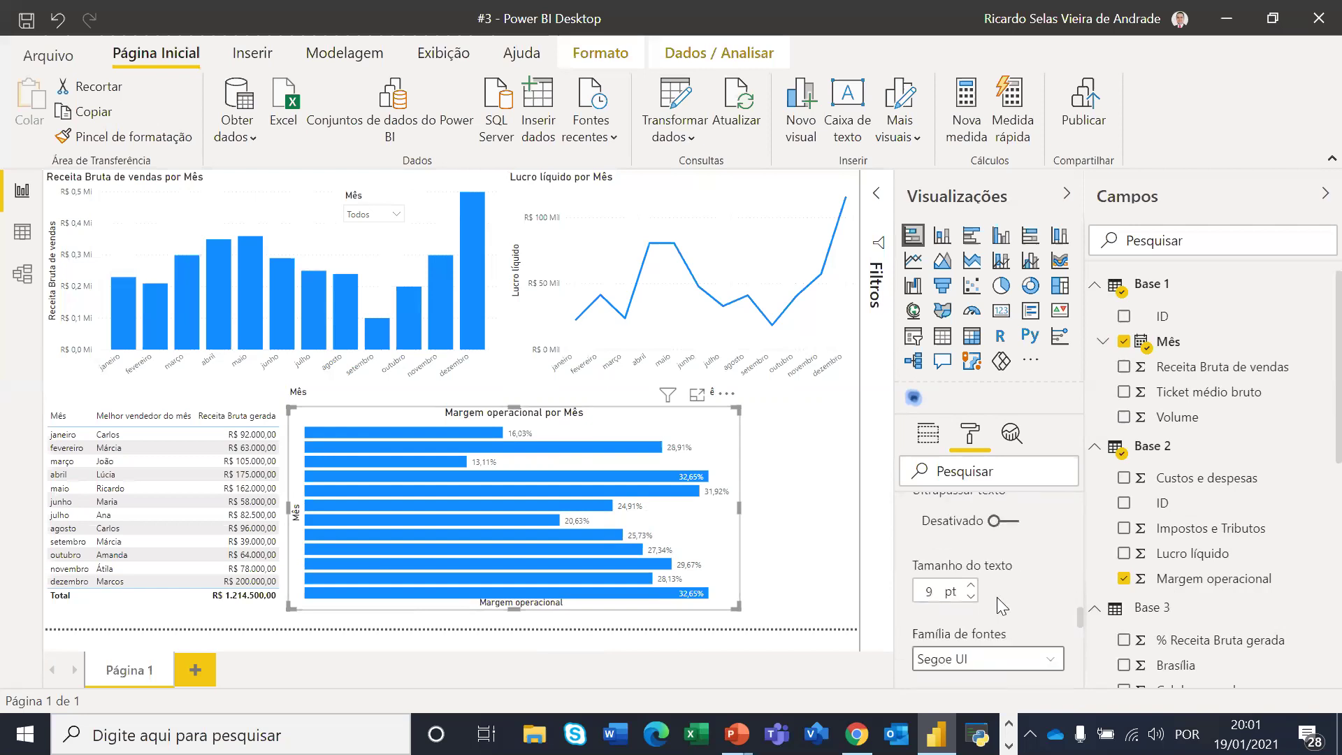
pyautogui.scroll(-2, 1006, 601)
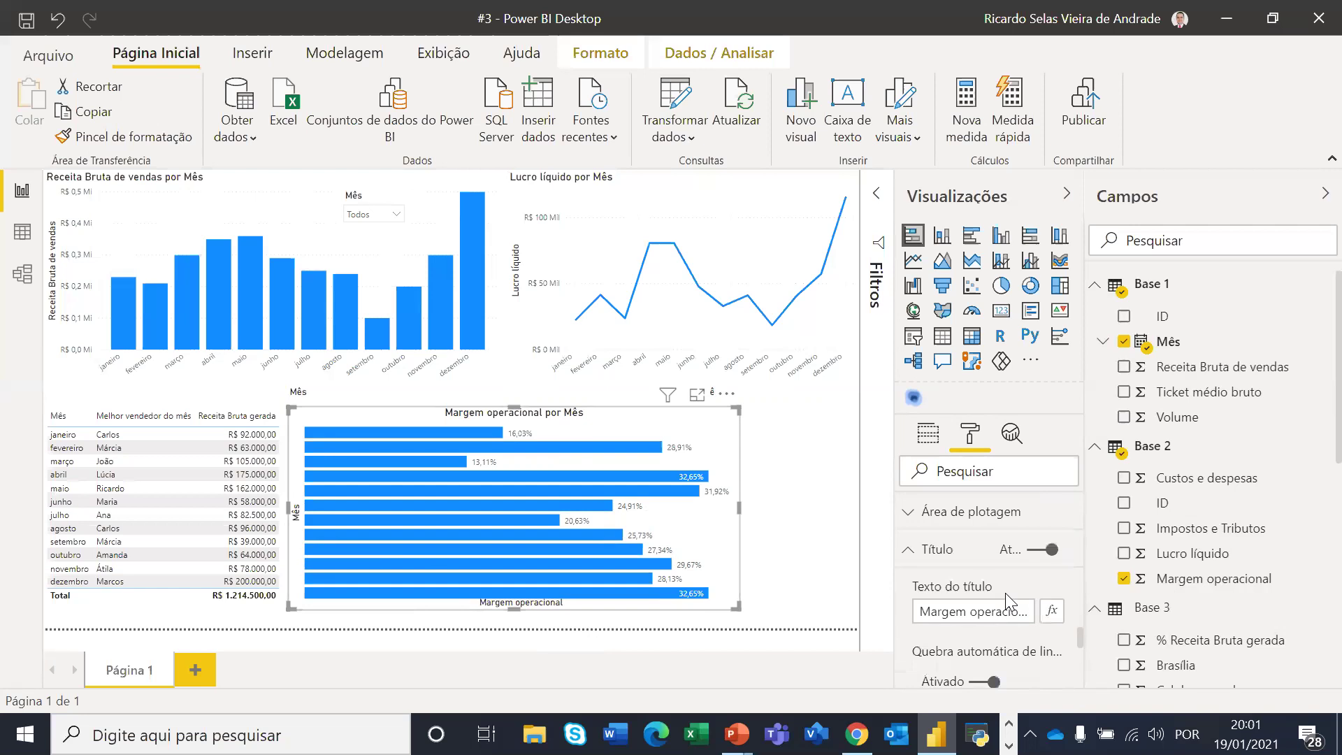
pyautogui.scroll(-5, 1005, 593)
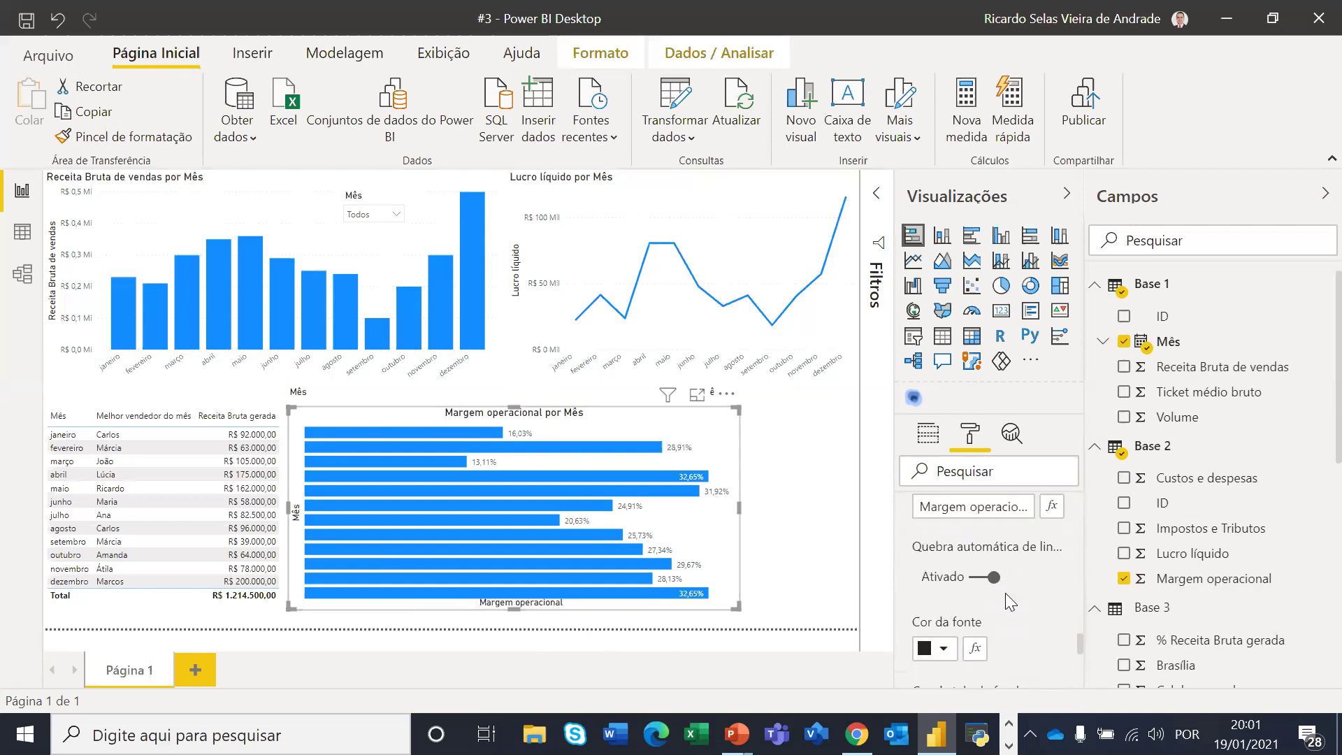
pyautogui.scroll(5, 1005, 592)
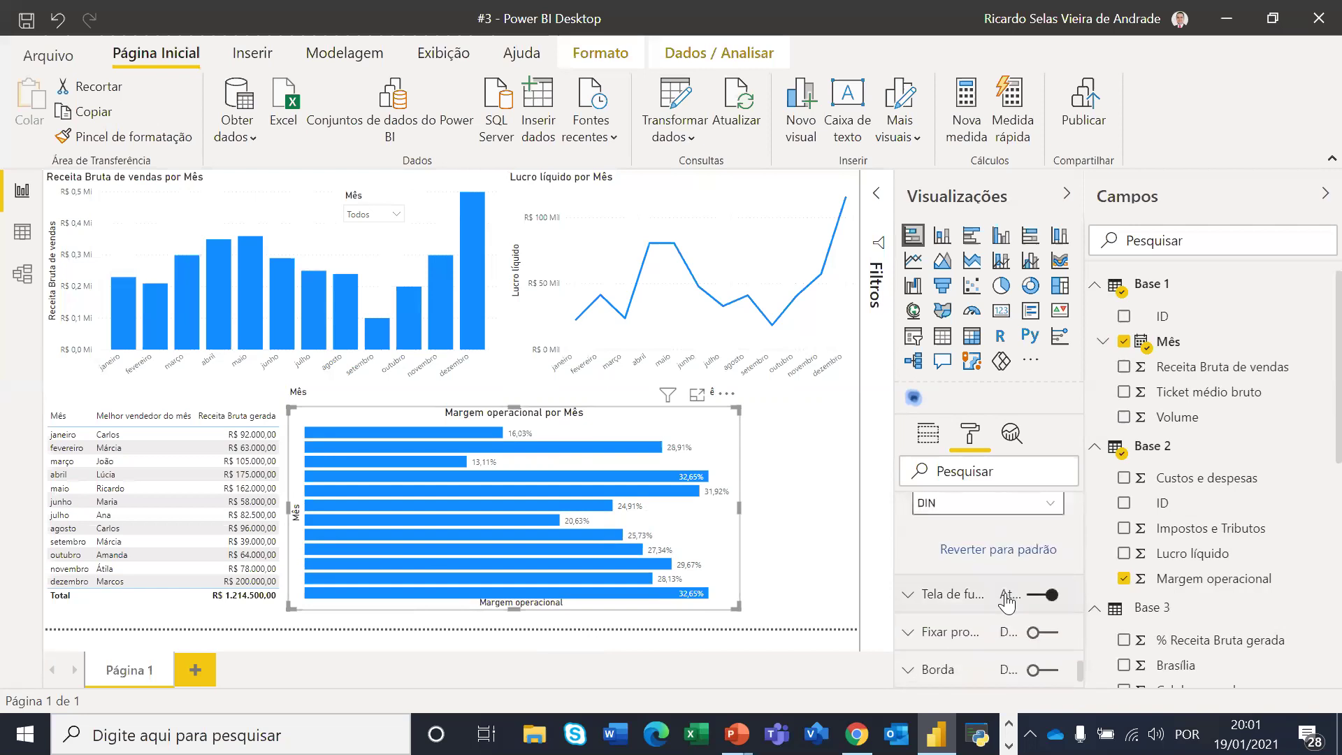
pyautogui.scroll(-2, 988, 622)
pyautogui.scroll(-1, 988, 622)
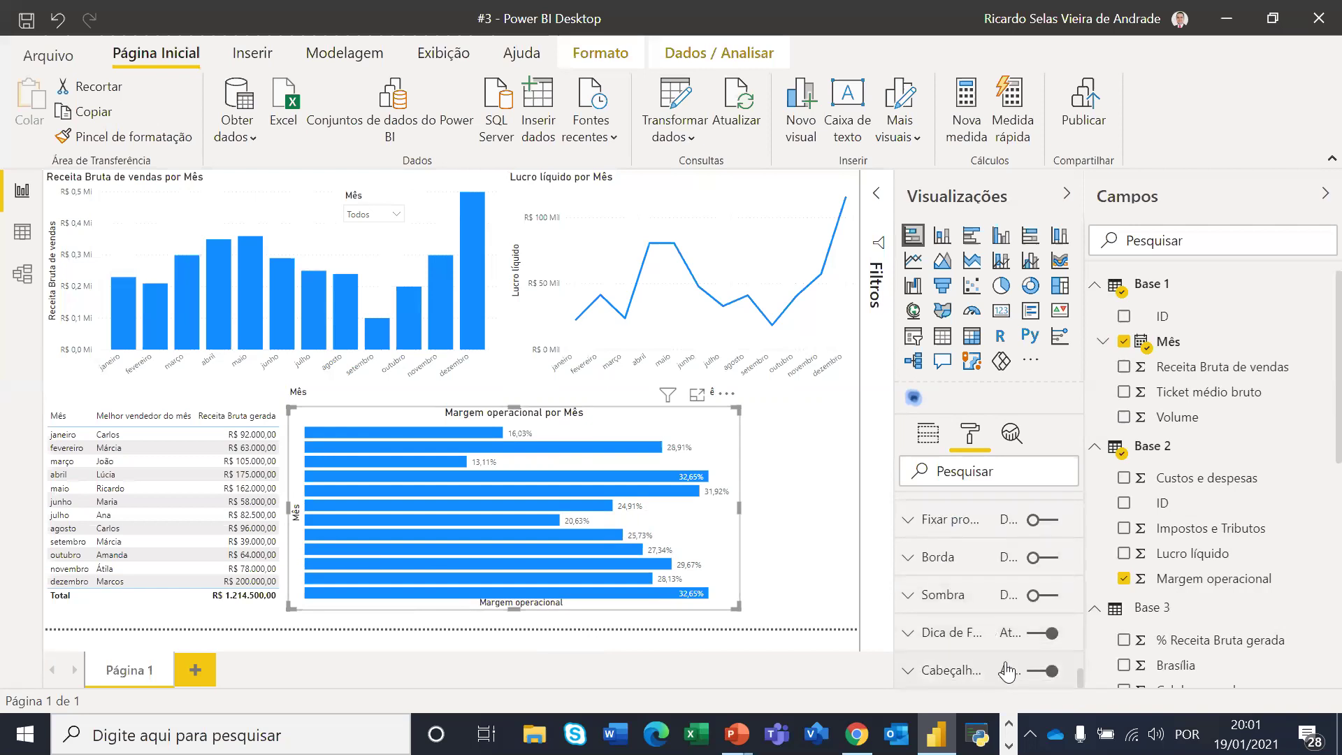
# Turn the operating margin chart's visual header off and back on
pyautogui.click(1034, 673)
pyautogui.click(1034, 672)
# Review the operating margin chart's format options, including general position and size, axes, data labels, plot area and title
pyautogui.scroll(3, 959, 622)
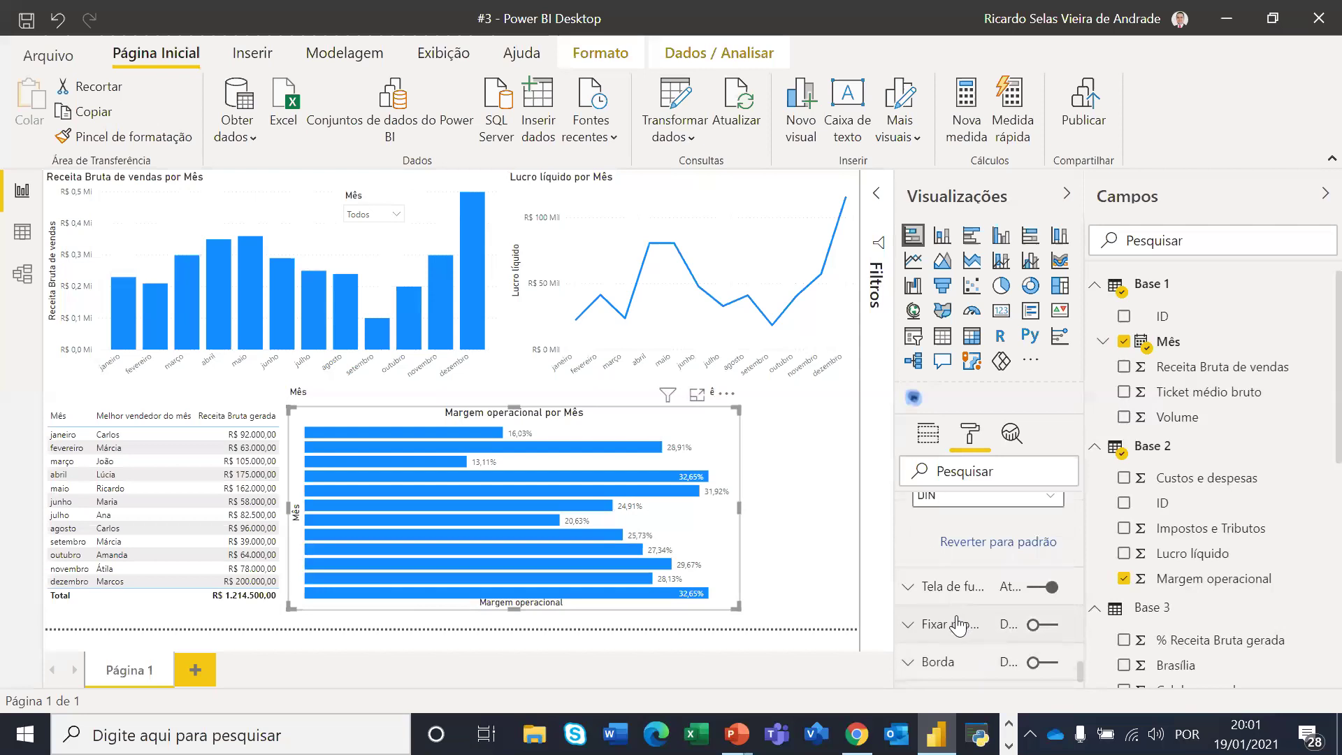
pyautogui.scroll(8, 957, 624)
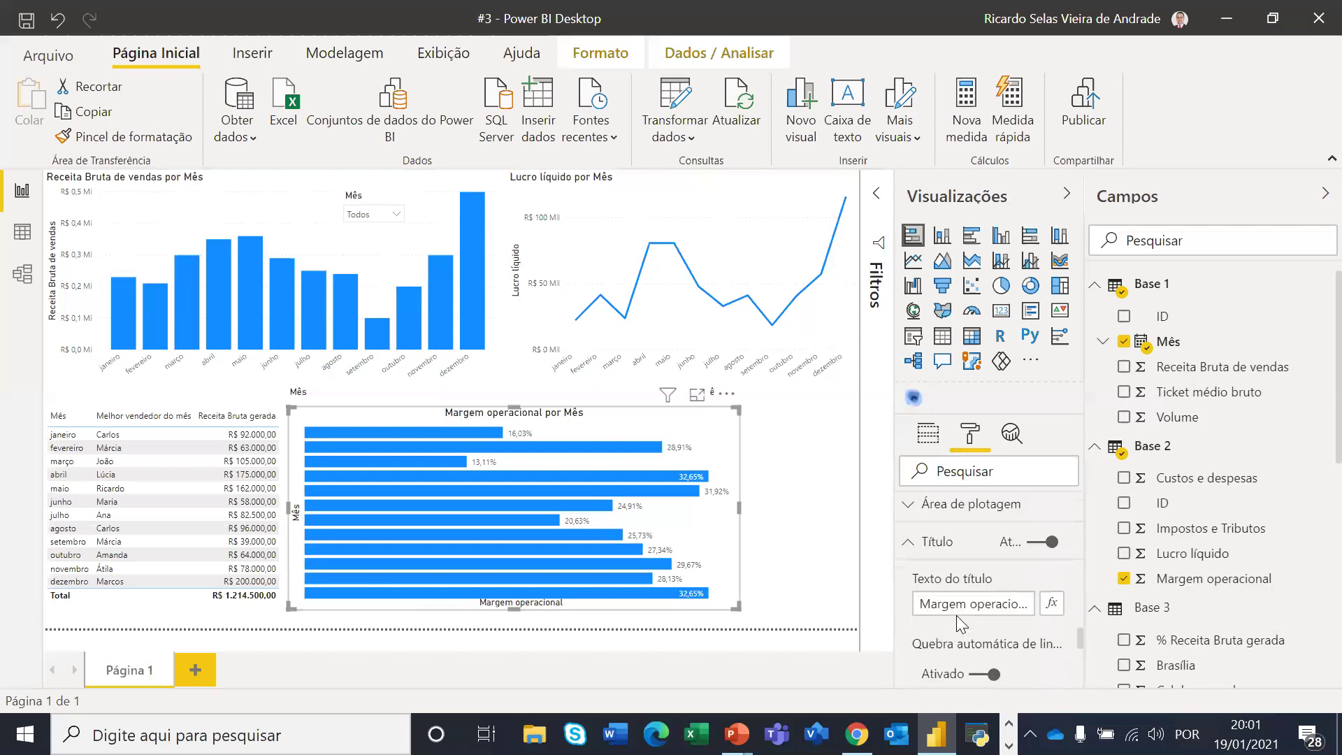
pyautogui.scroll(-5, 951, 629)
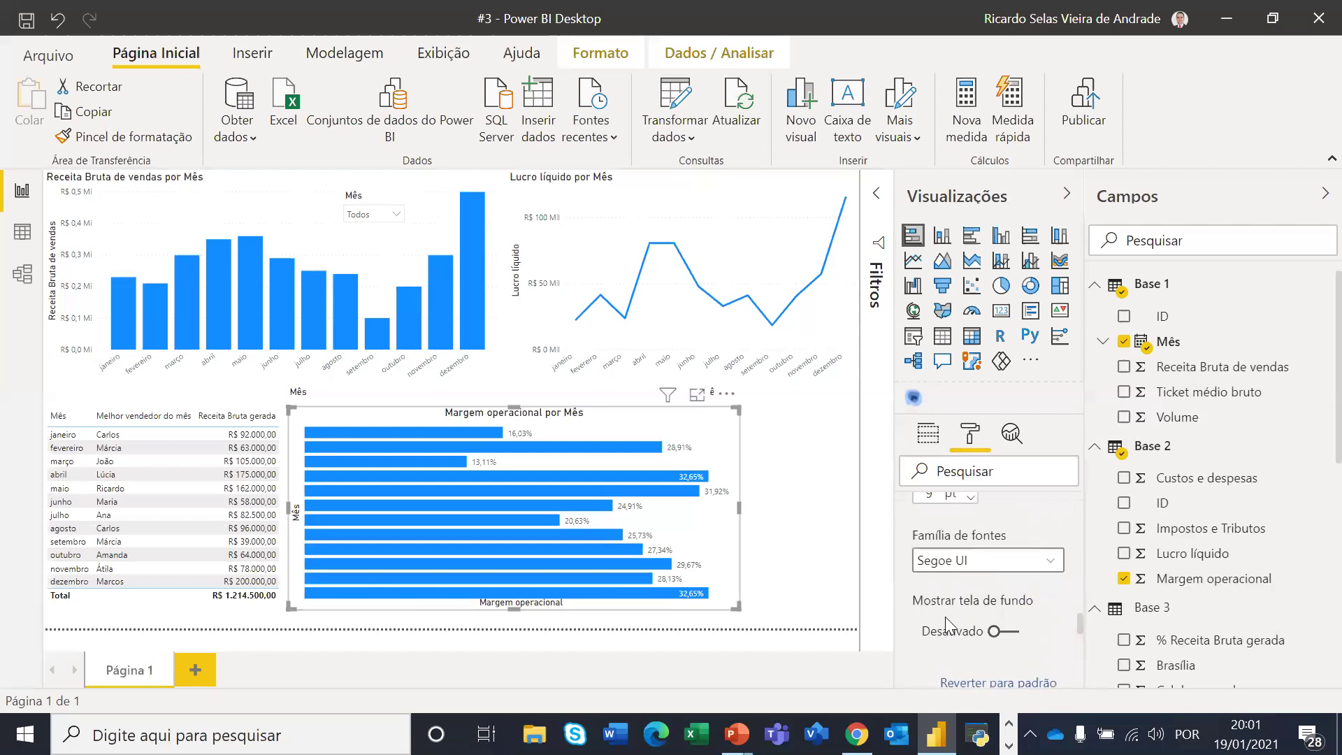
pyautogui.scroll(5, 946, 617)
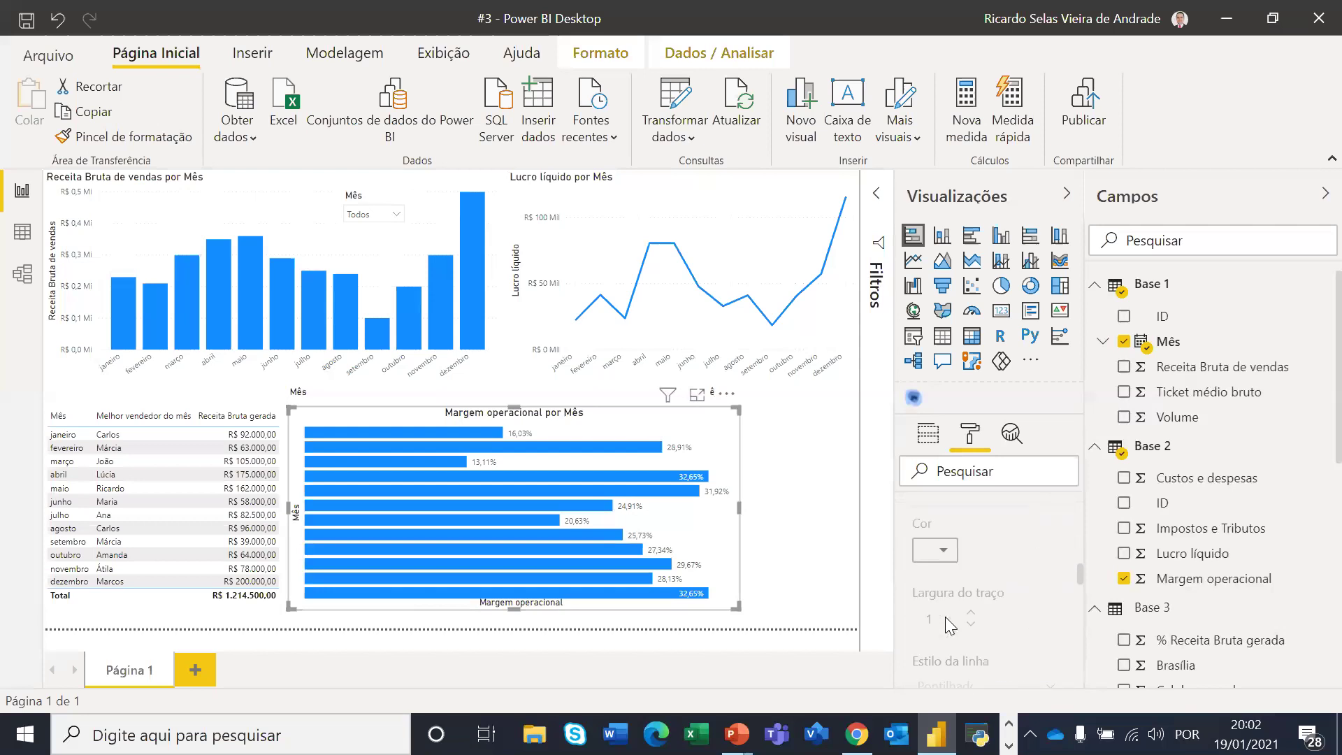
pyautogui.scroll(3, 945, 616)
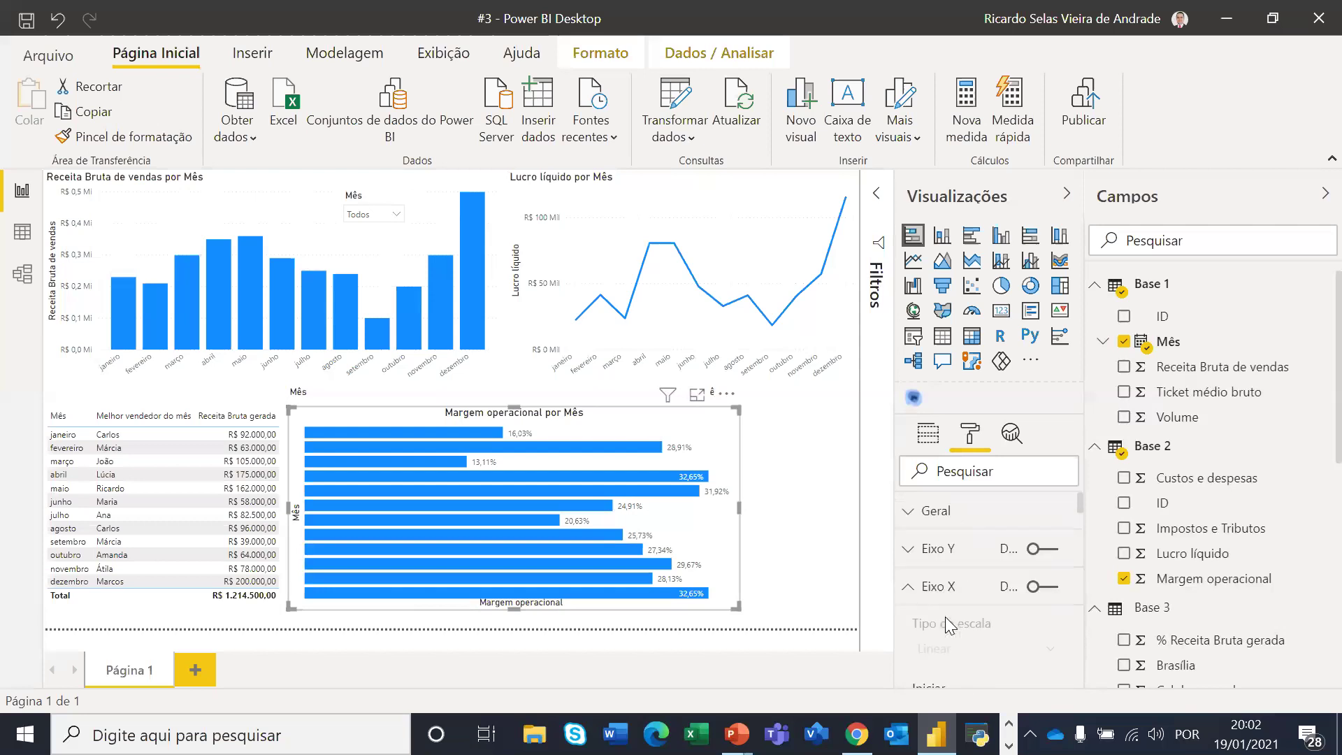
pyautogui.click(914, 517)
pyautogui.scroll(-5, 1005, 587)
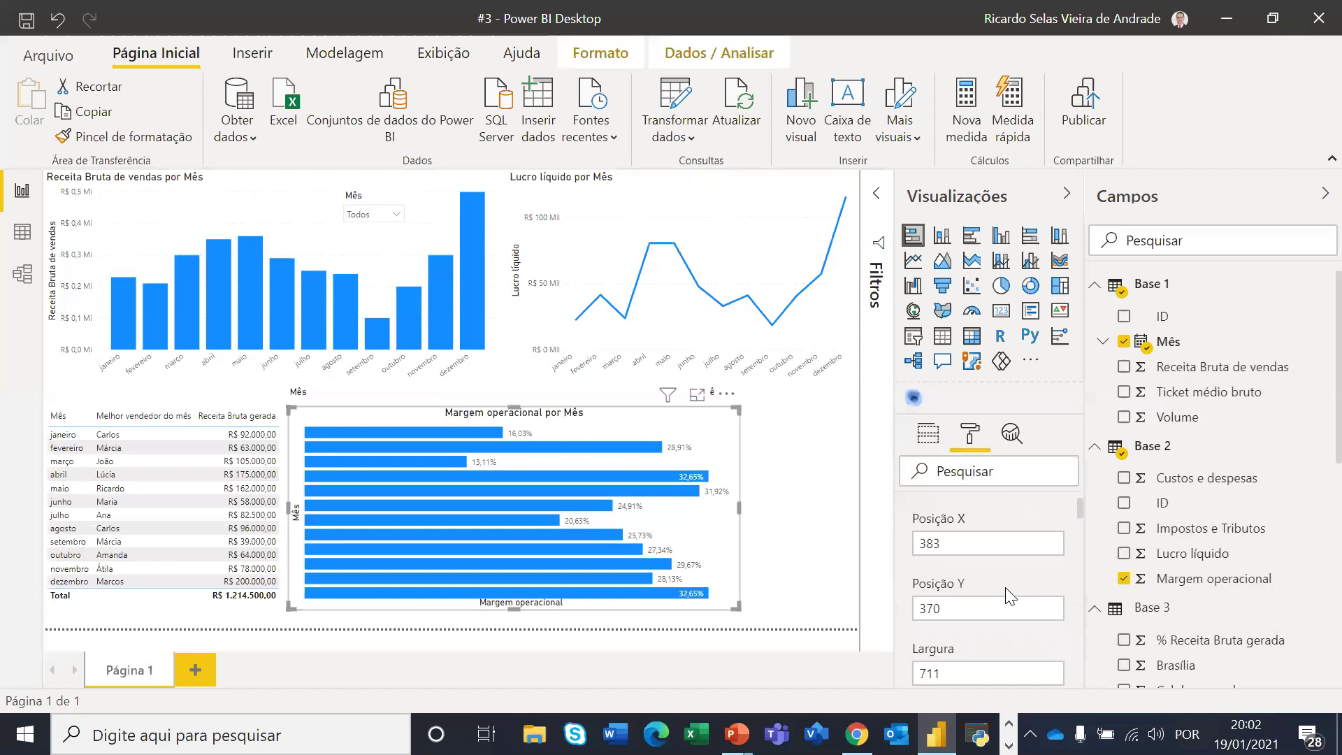
pyautogui.scroll(-5, 1006, 587)
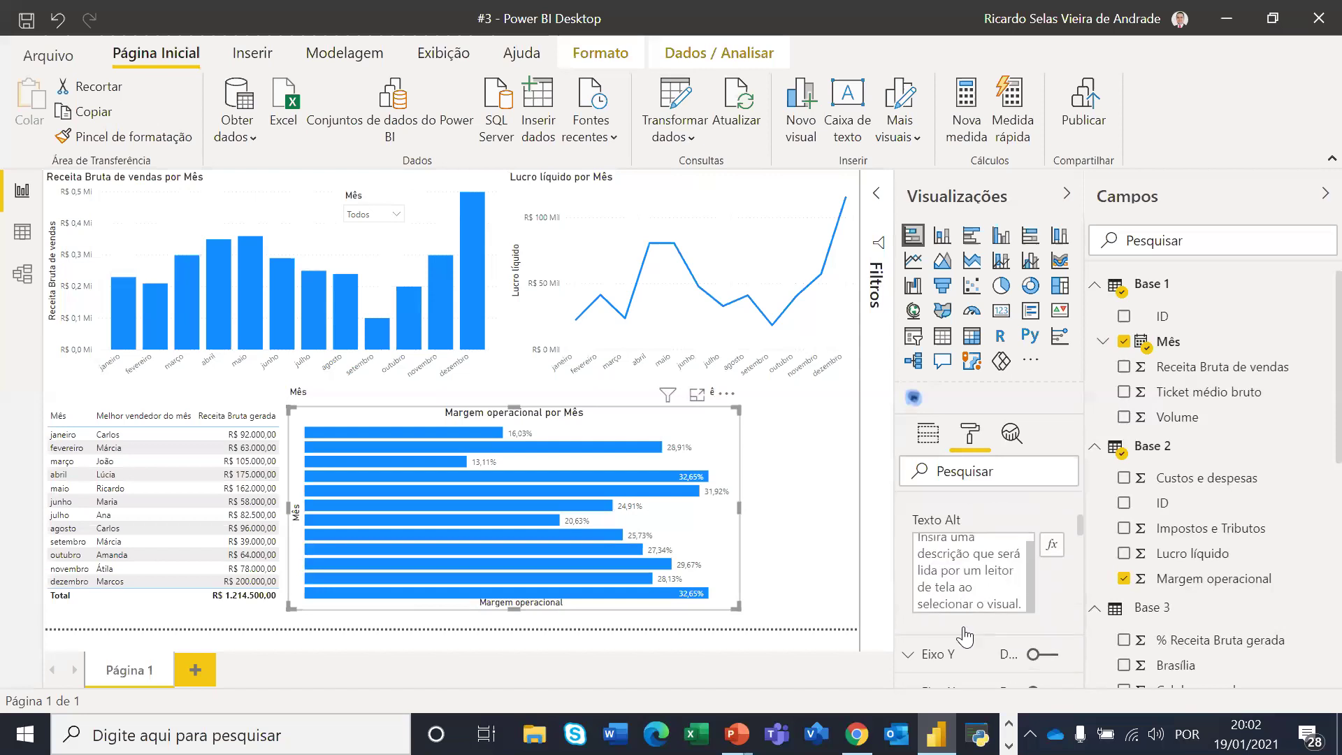
pyautogui.scroll(-3, 984, 588)
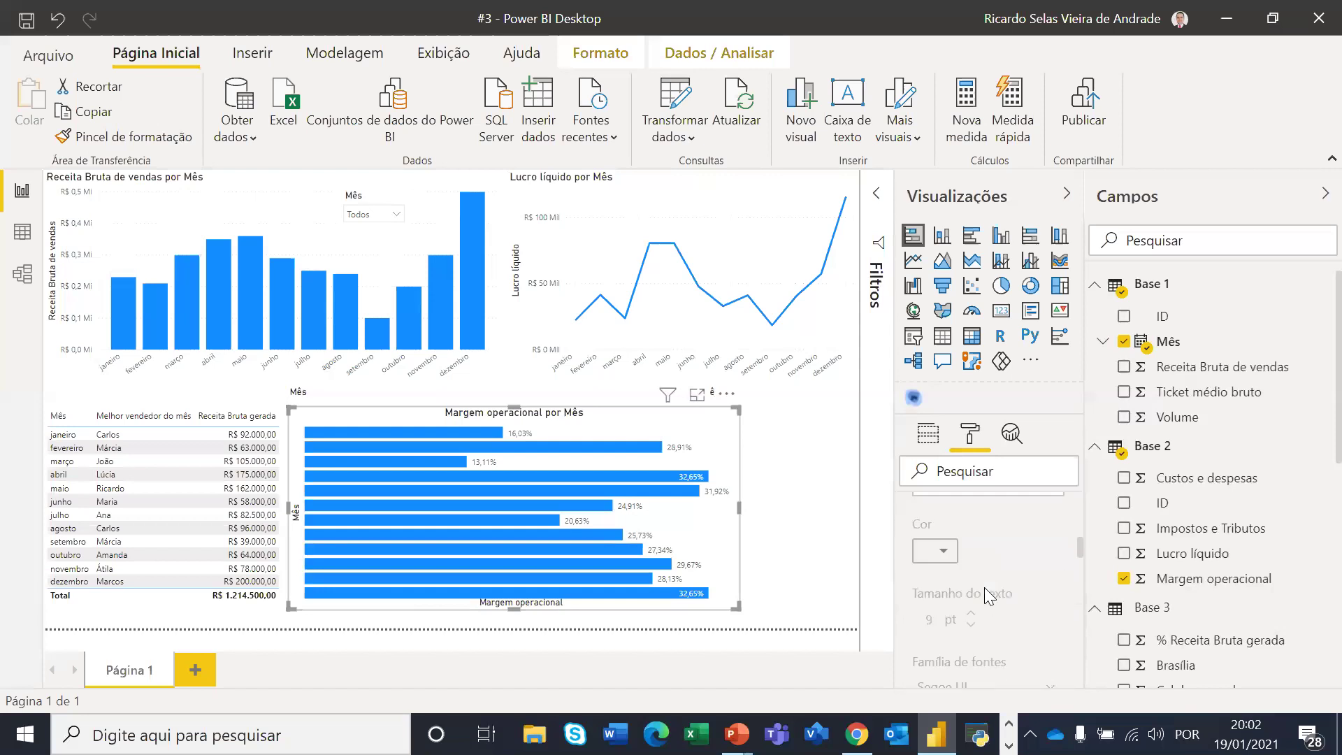
pyautogui.scroll(-5, 985, 587)
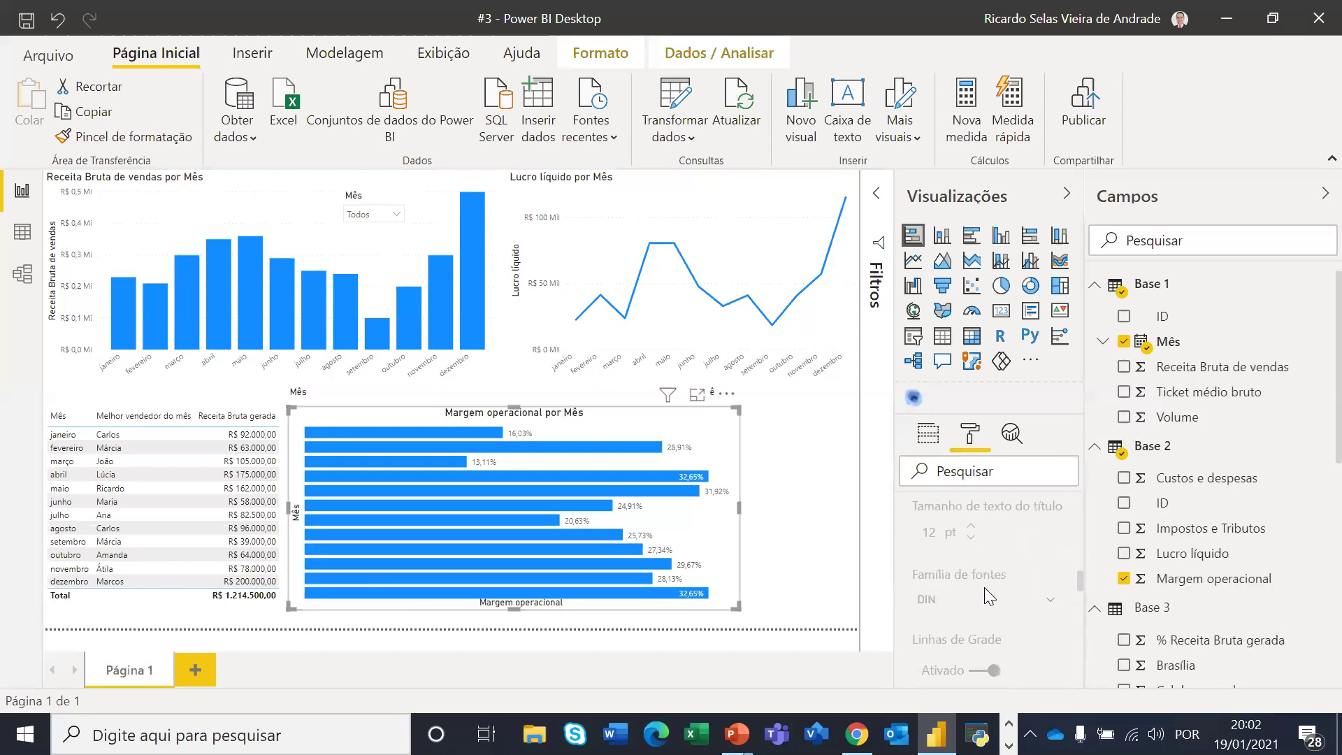
pyautogui.scroll(-3, 984, 588)
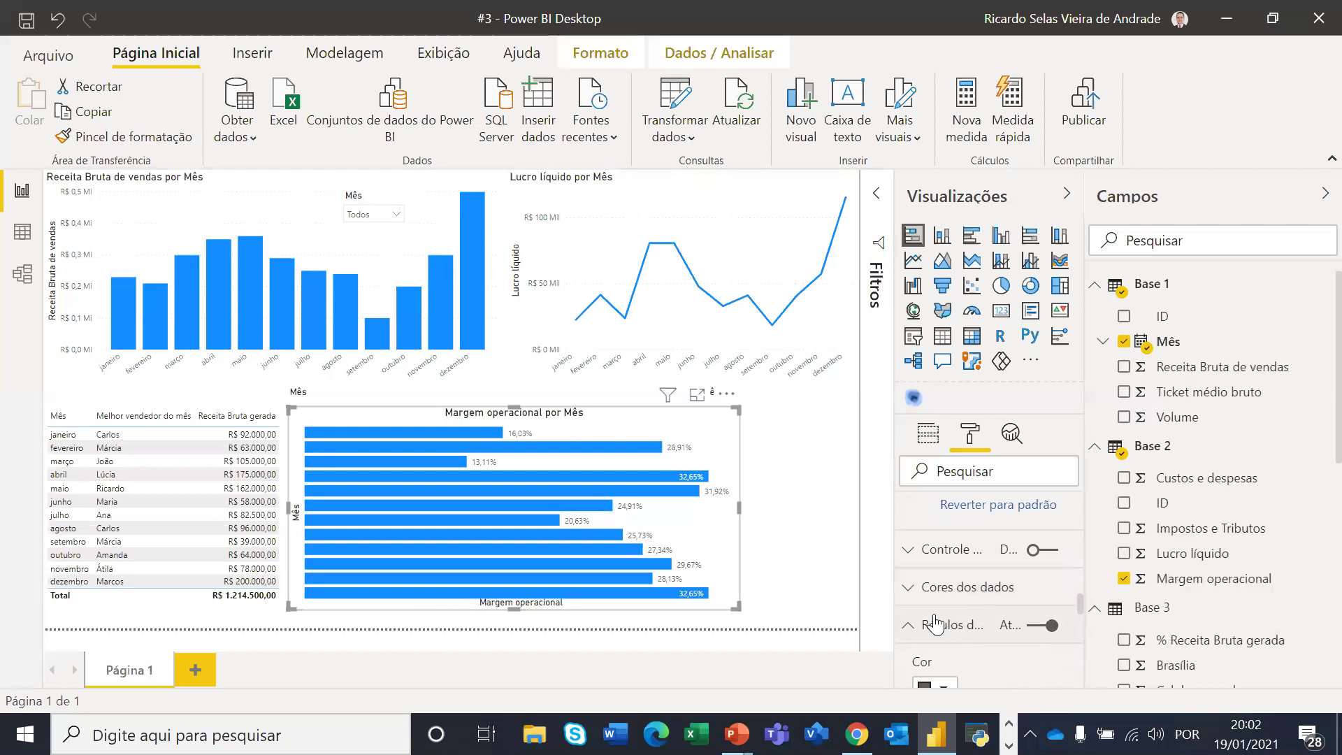
pyautogui.scroll(-5, 932, 622)
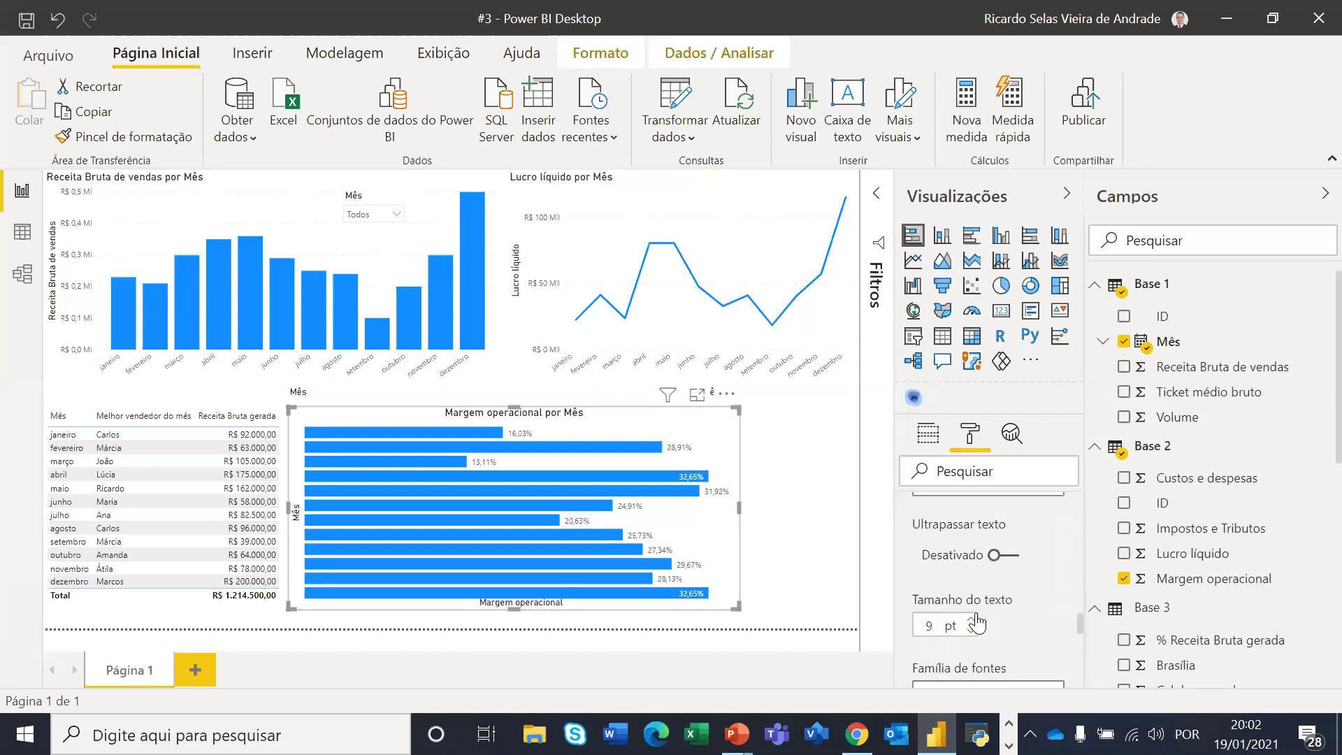
pyautogui.scroll(-3, 1004, 601)
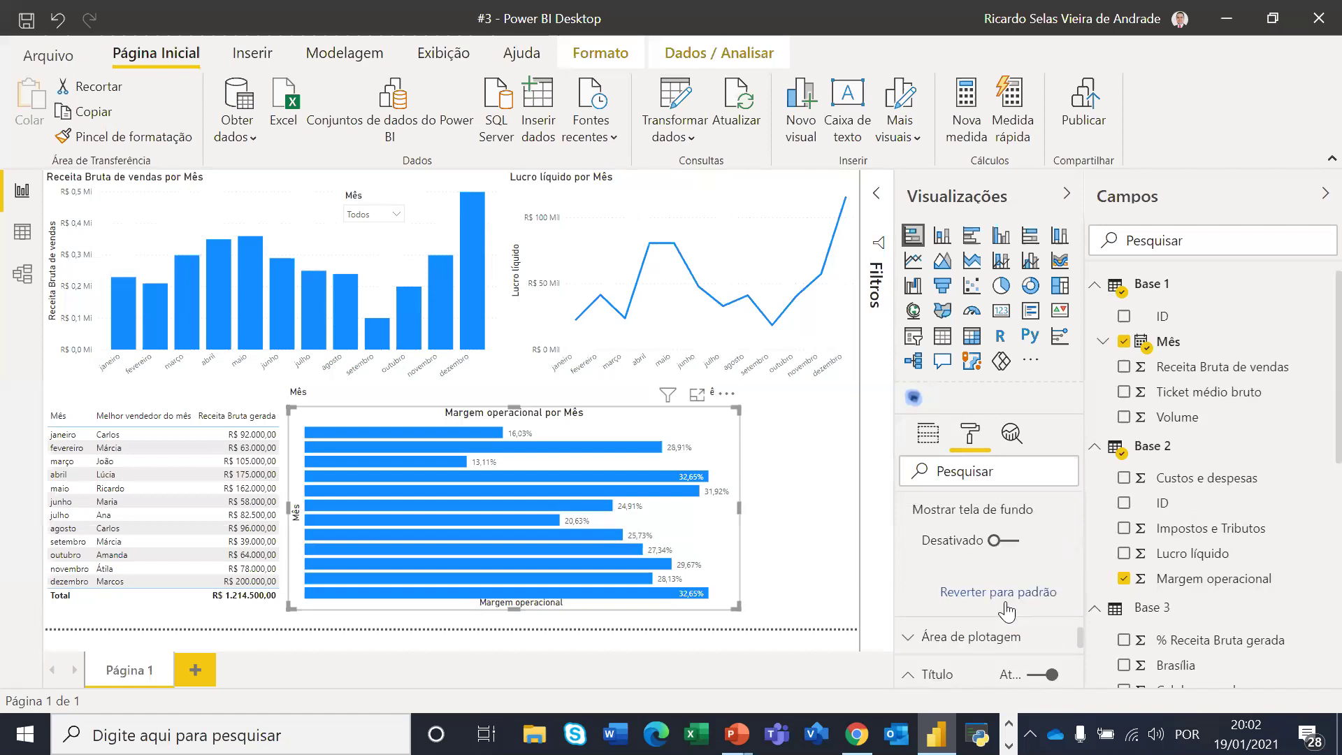
pyautogui.scroll(-2, 1005, 603)
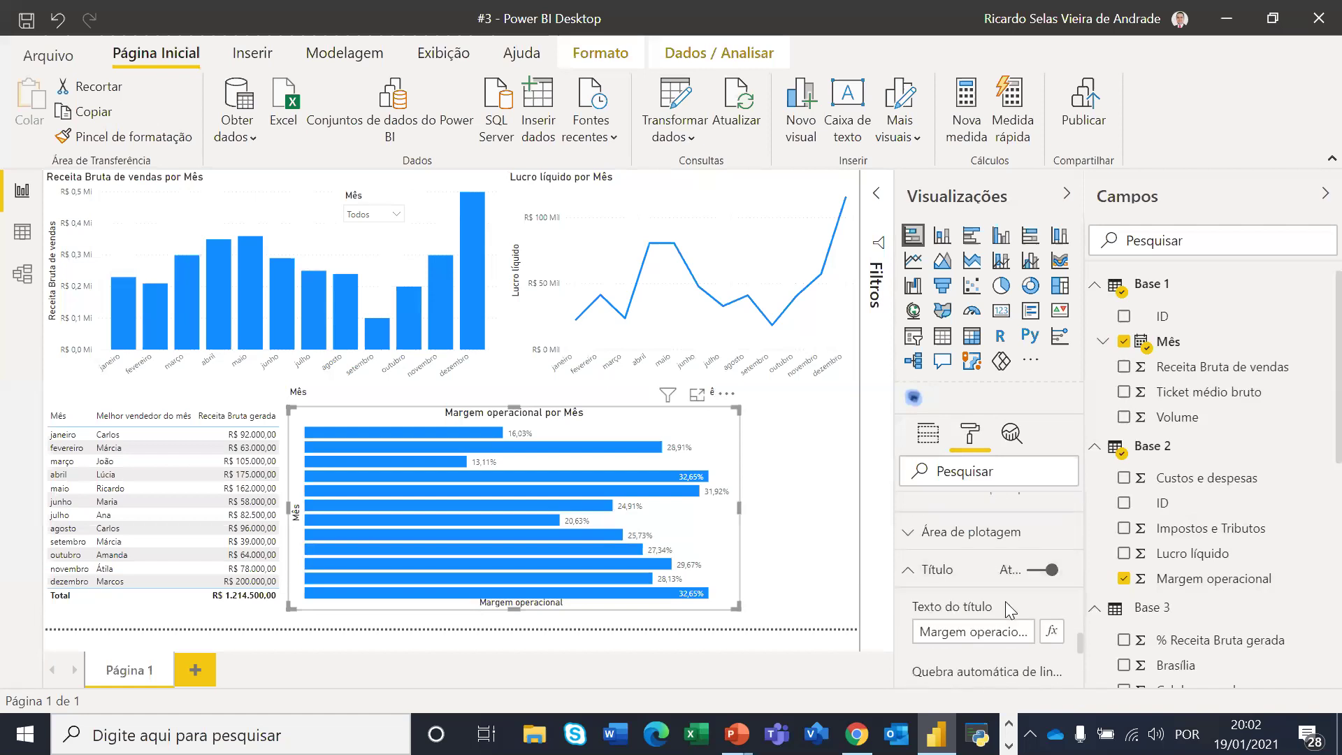
pyautogui.click(910, 539)
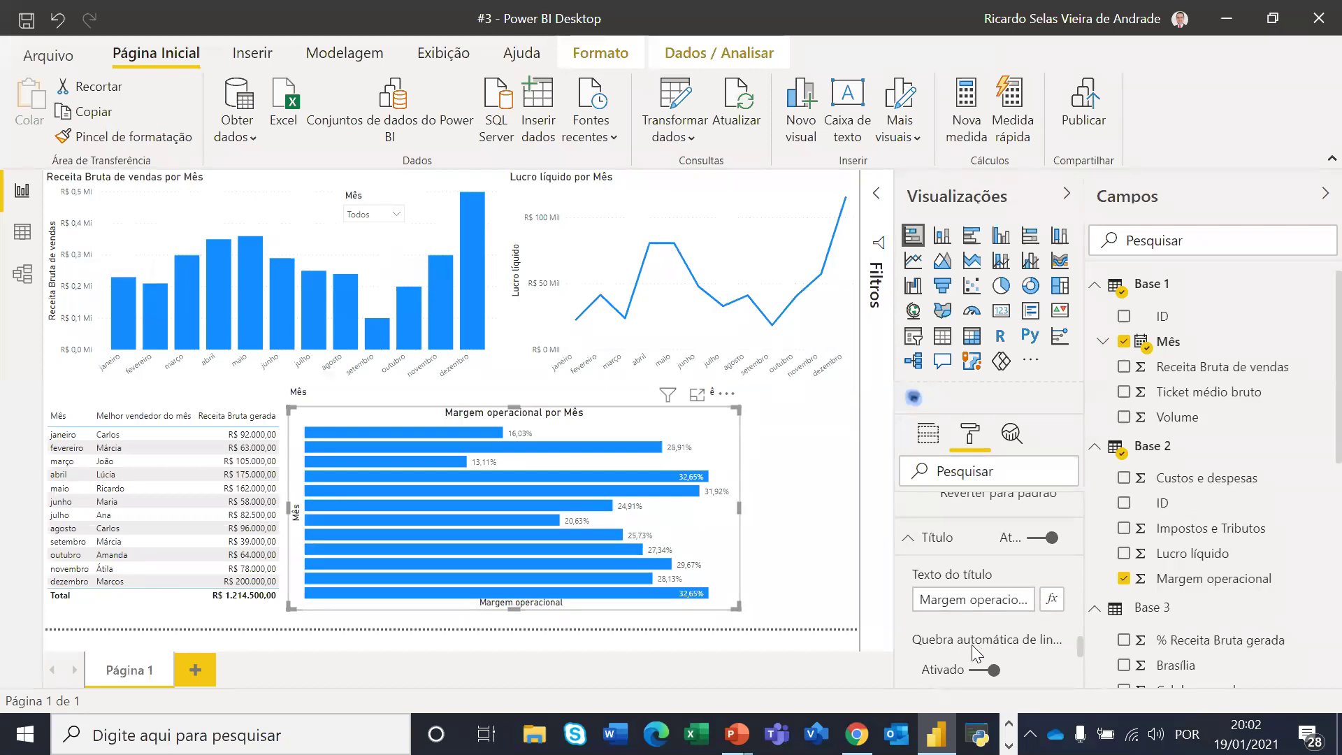
# Switch the title's word wrap off and back on, and turn off the operating margin chart's title
pyautogui.click(973, 673)
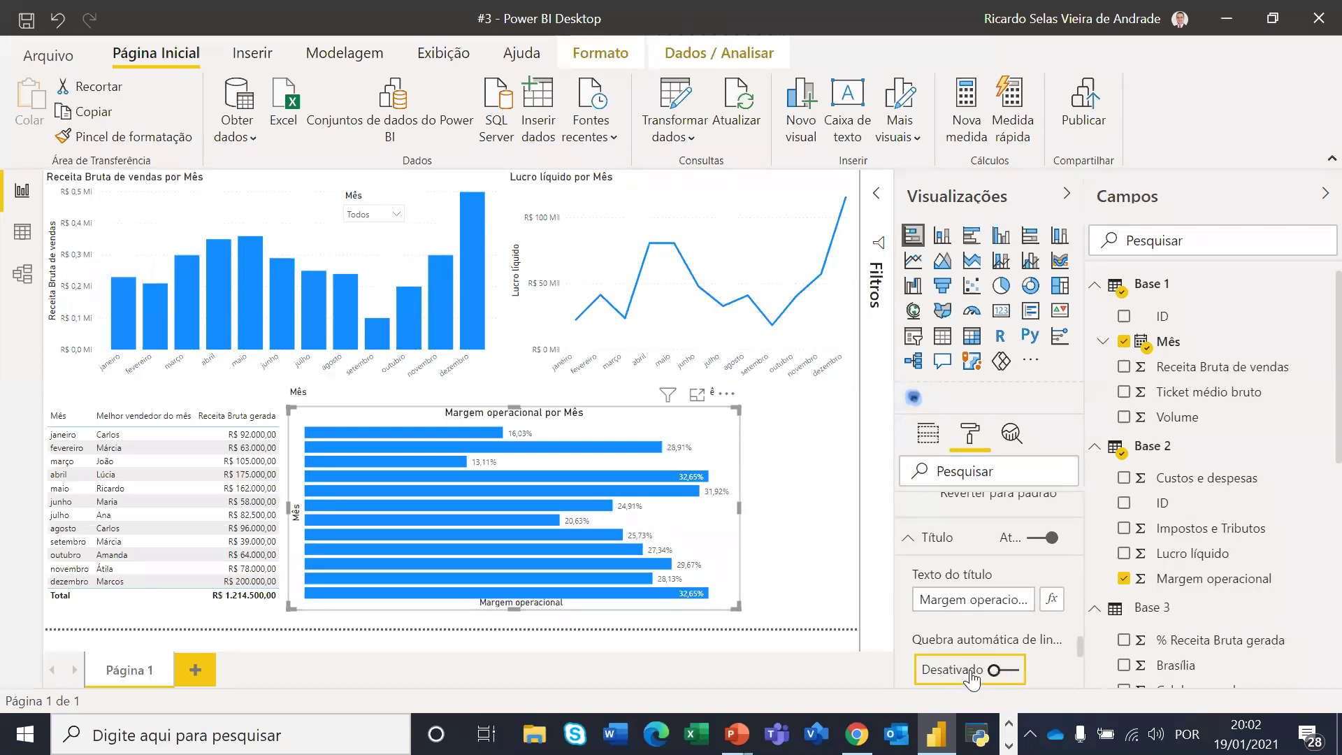
pyautogui.click(1006, 671)
pyautogui.click(1033, 546)
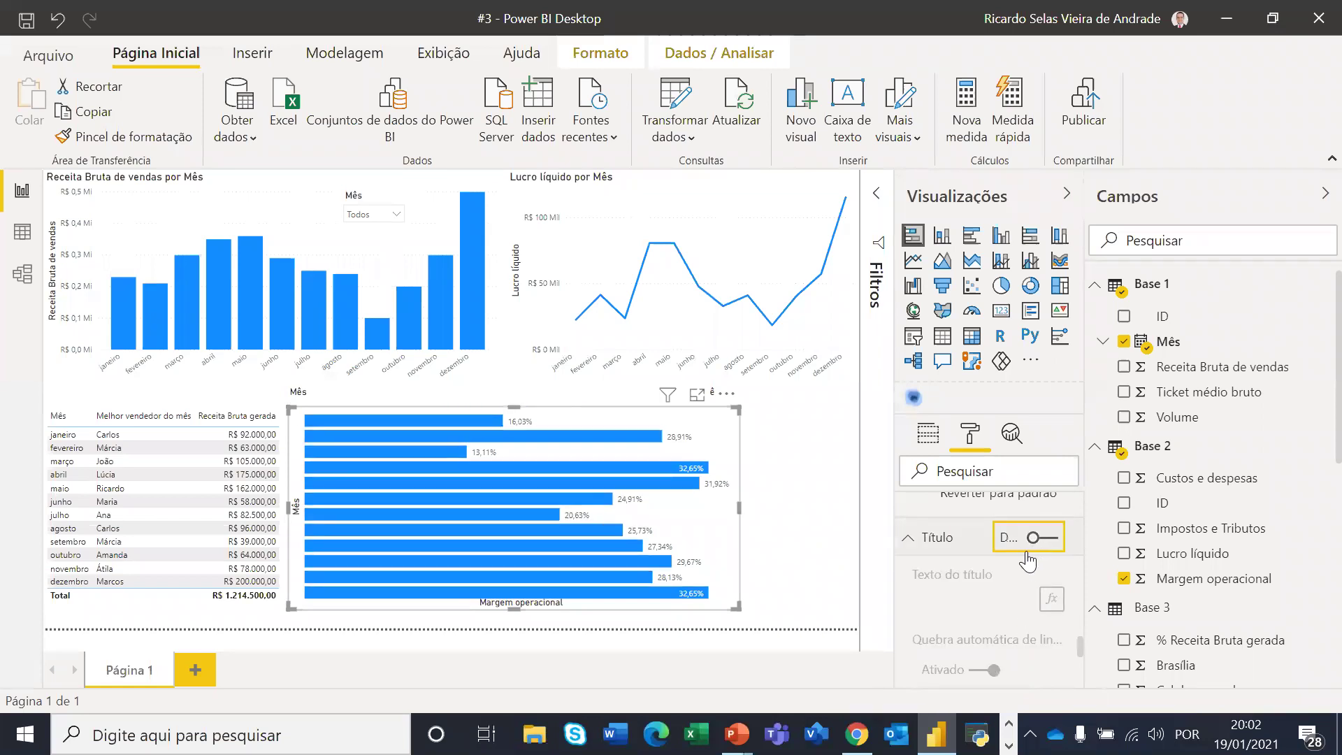
# Narrow the operating margin bar chart by pulling in its right edge, keeping its left edge beside the best-seller table
pyautogui.click(805, 527)
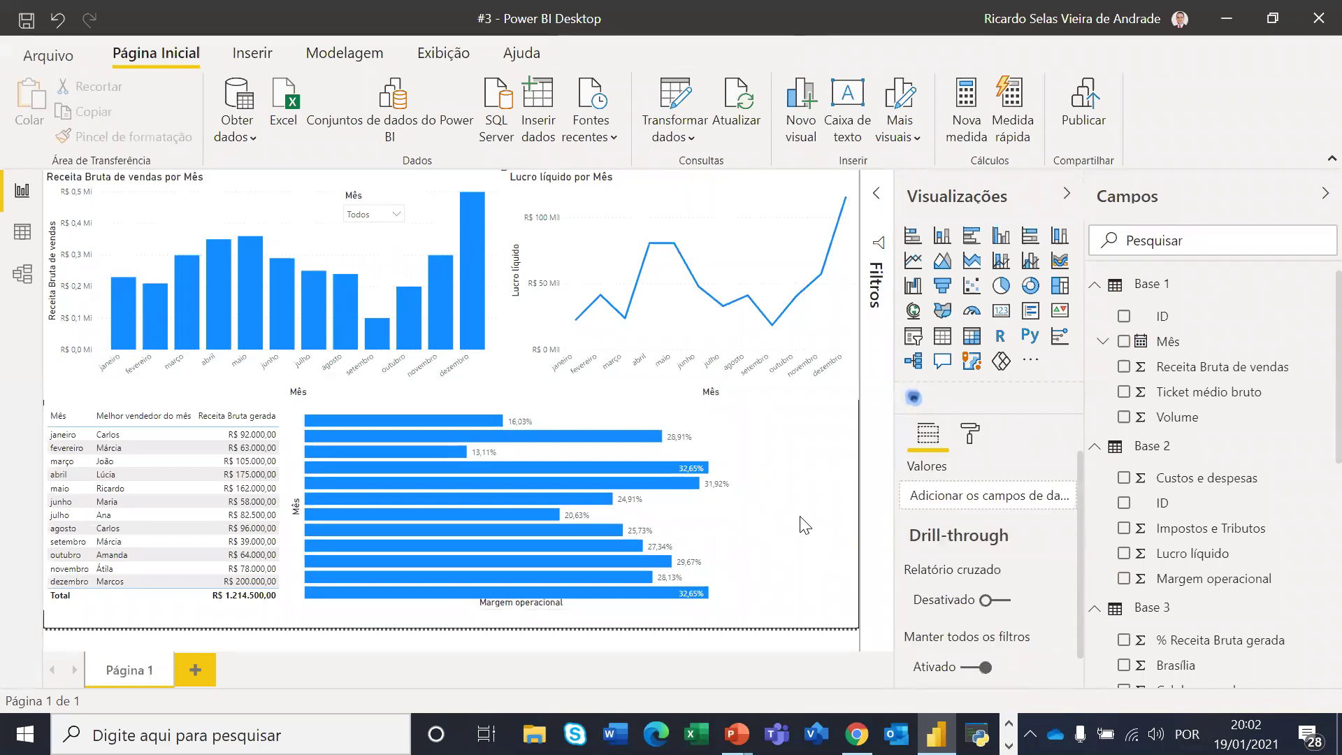
pyautogui.click(601, 512)
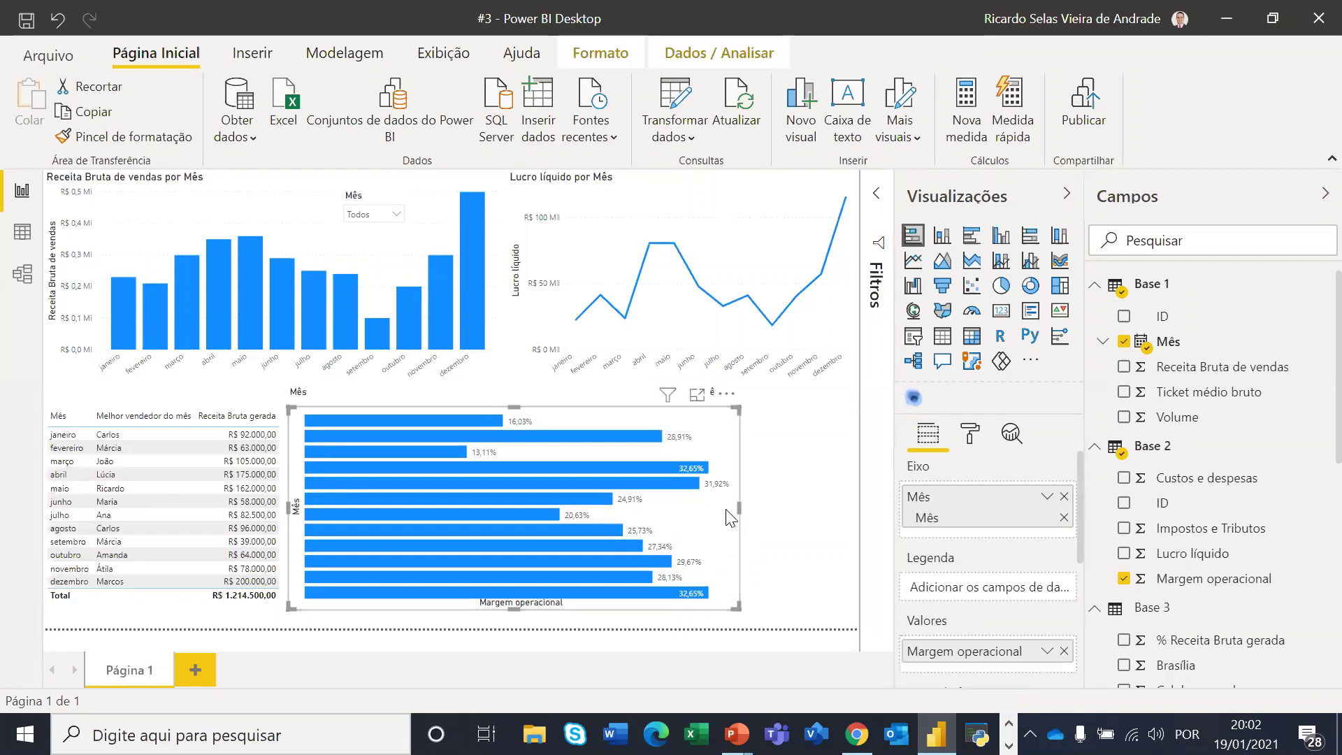
pyautogui.moveTo(739, 504); pyautogui.dragTo(669, 510)
# Enable the show-all option in the operating margin chart's data colors so each month has its own color
pyautogui.click(972, 434)
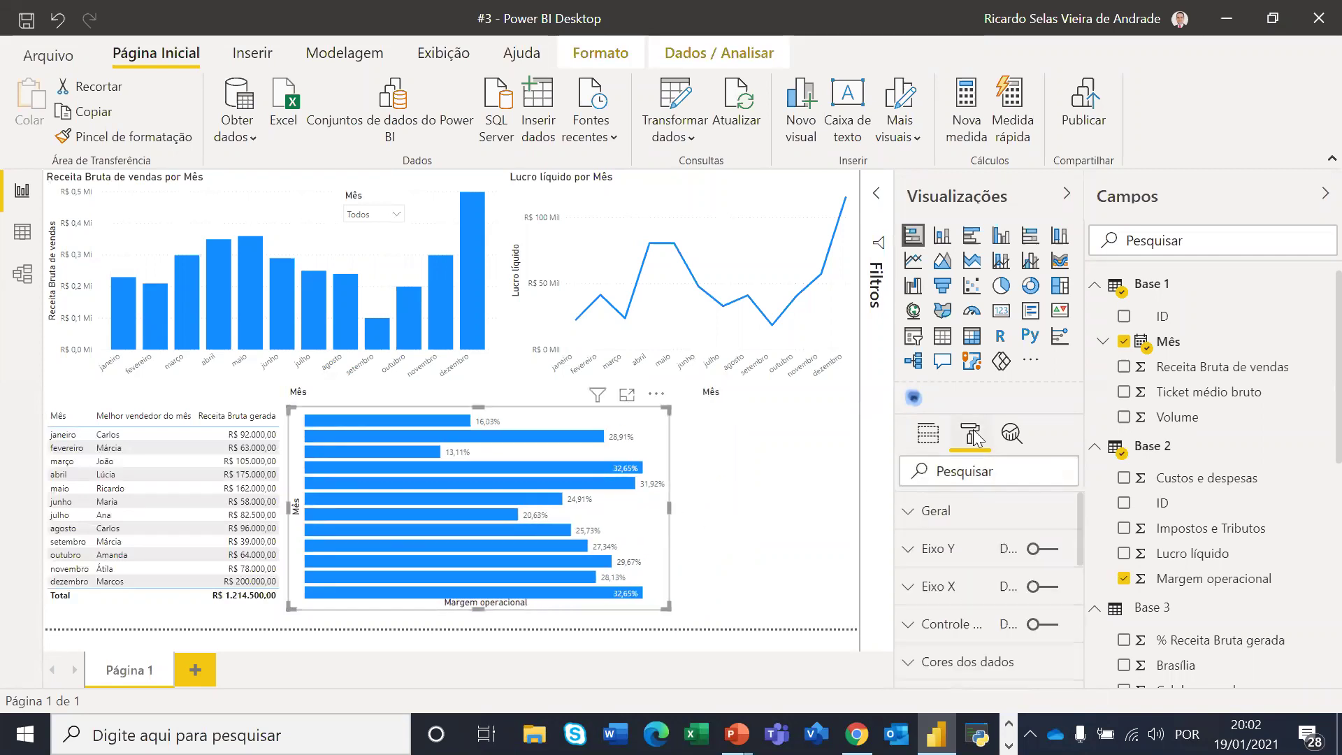
pyautogui.scroll(-2, 952, 593)
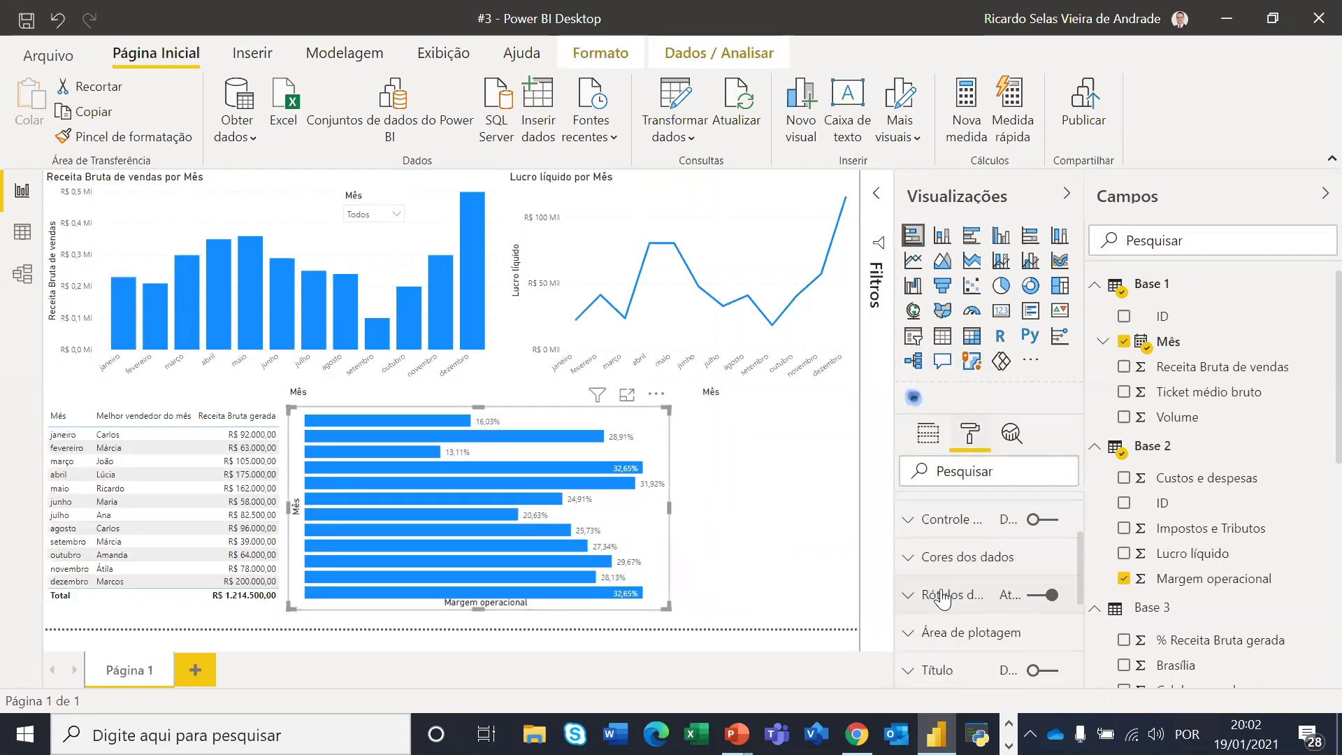
pyautogui.click(909, 556)
pyautogui.scroll(-2, 992, 615)
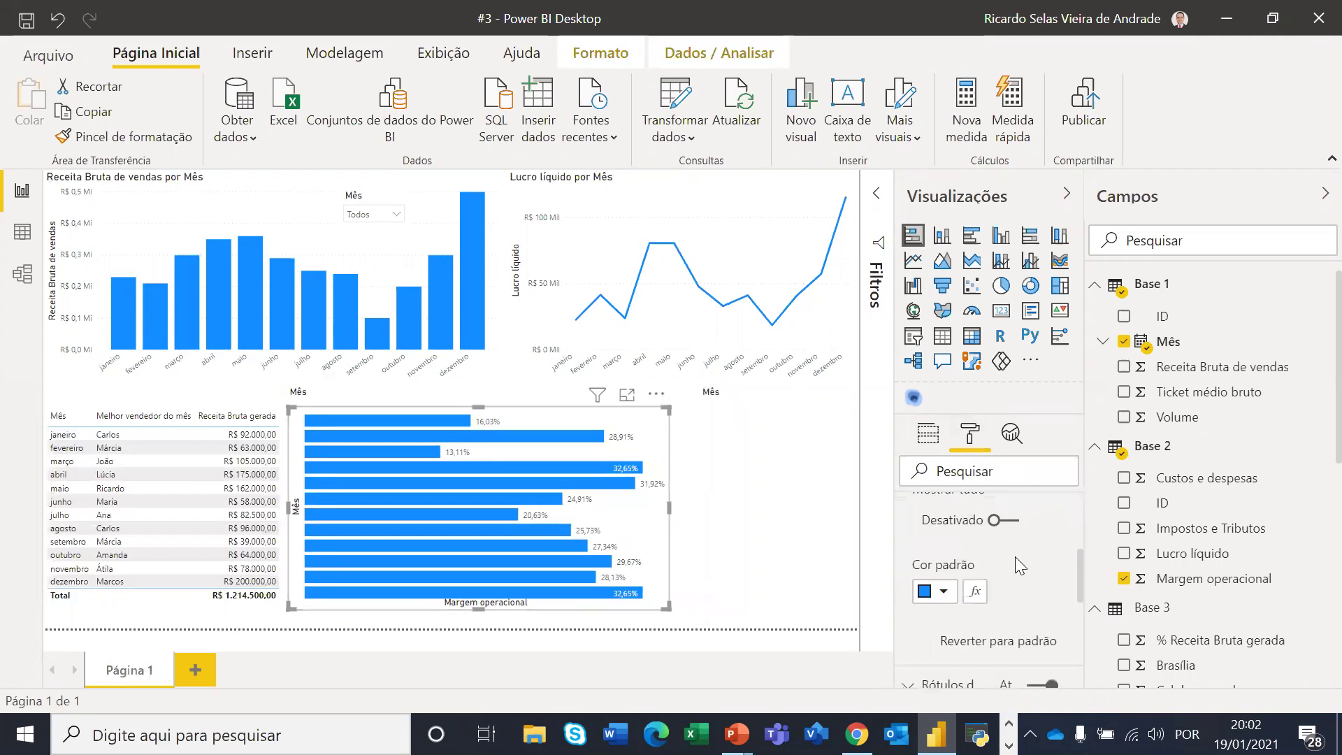
pyautogui.click(1008, 526)
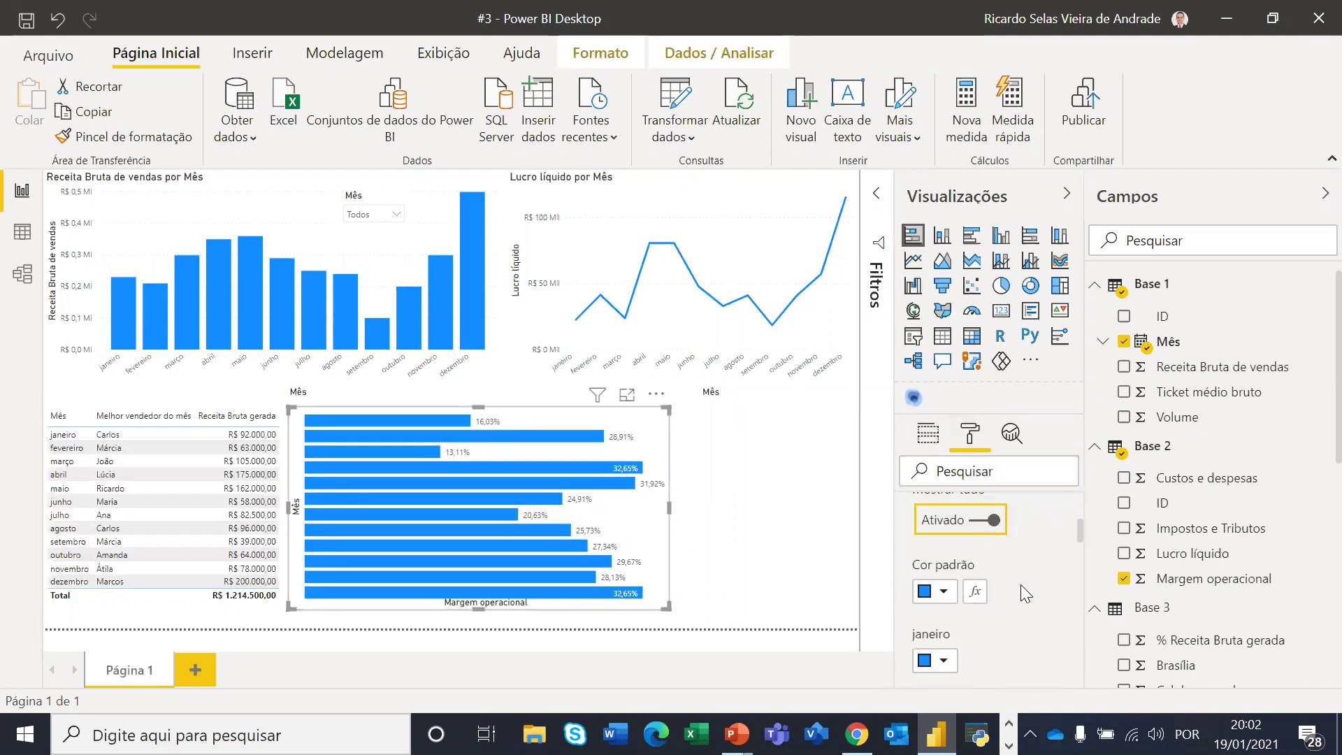
# Color the janeiro bar dark blue #094780 (theme color 1, 50% darker) and the fevereiro bar a slightly less dark shade of that blue
pyautogui.scroll(-2, 1020, 584)
pyautogui.scroll(1, 994, 612)
pyautogui.scroll(-1, 994, 612)
pyautogui.click(943, 556)
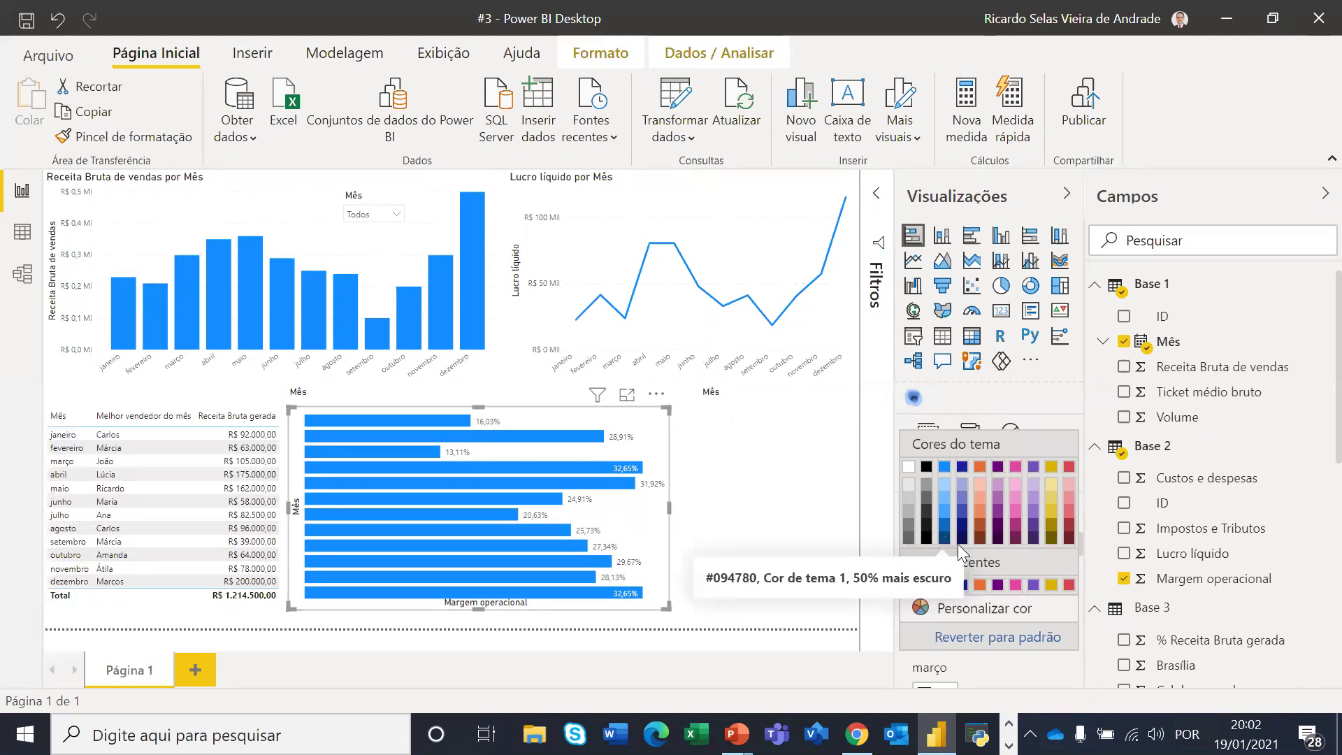
pyautogui.click(945, 540)
pyautogui.click(946, 626)
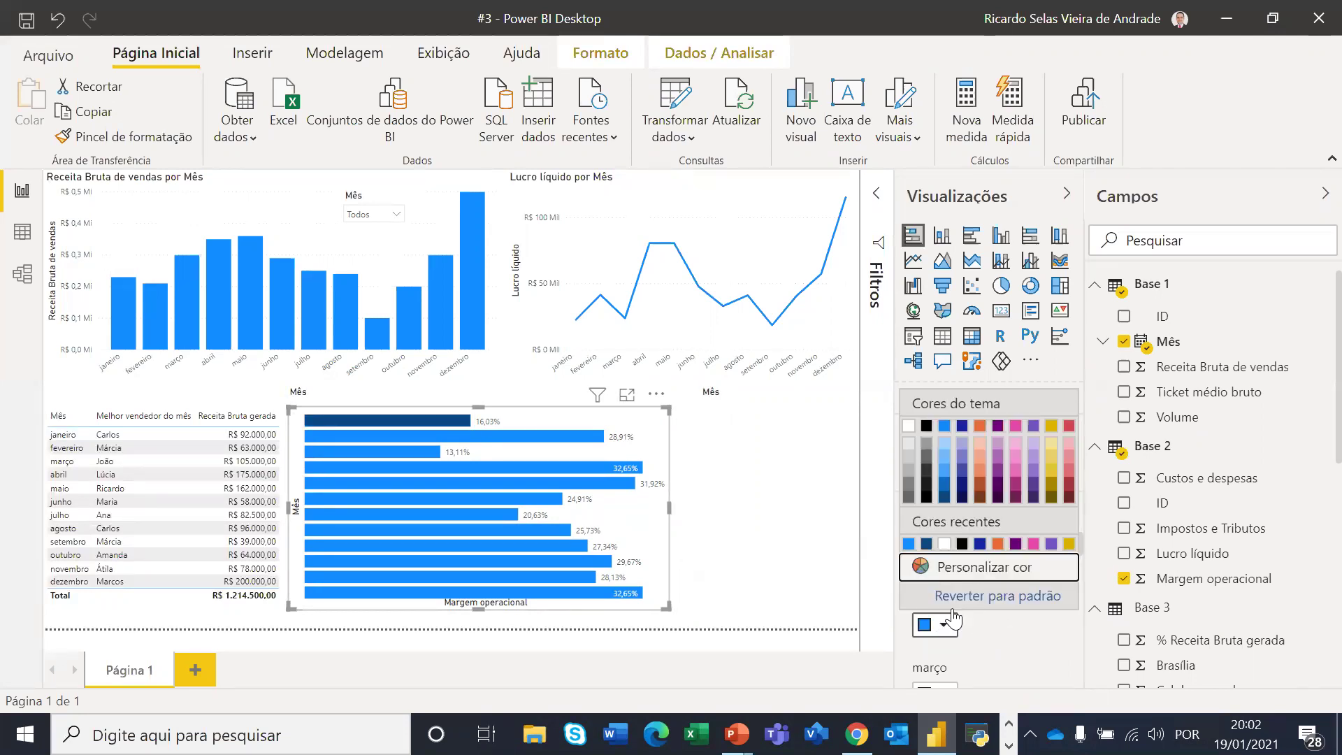
pyautogui.click(944, 486)
# Color the março and abril bars of the operating margin chart with lighter shades of the theme blue
pyautogui.scroll(-1, 998, 611)
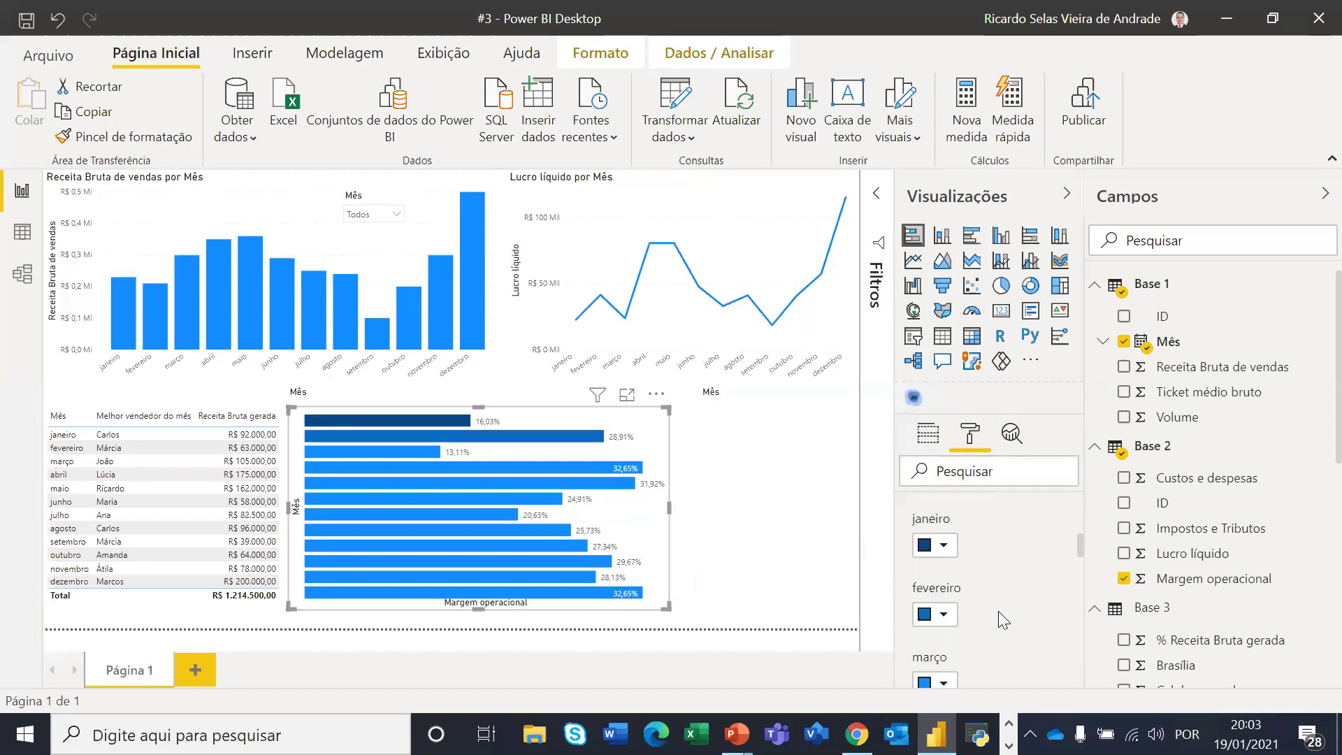
pyautogui.click(943, 589)
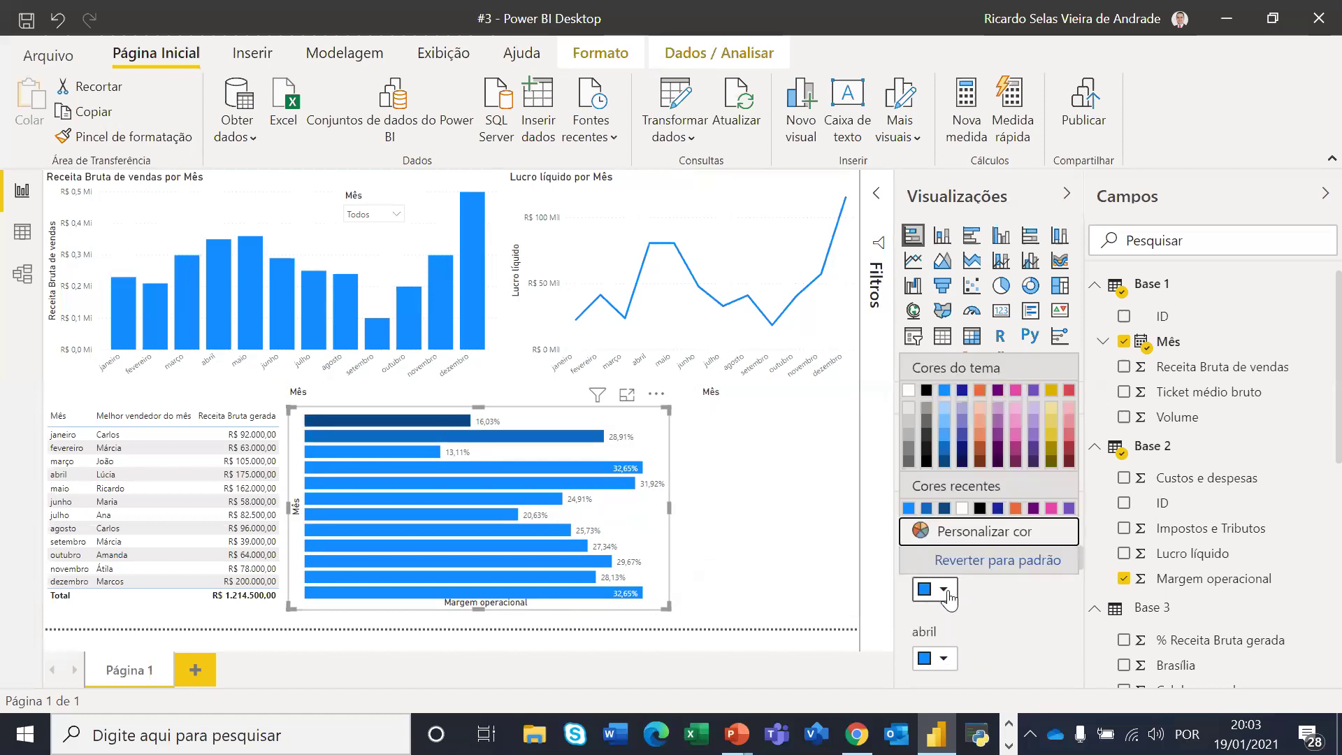
pyautogui.click(947, 444)
pyautogui.scroll(-2, 983, 635)
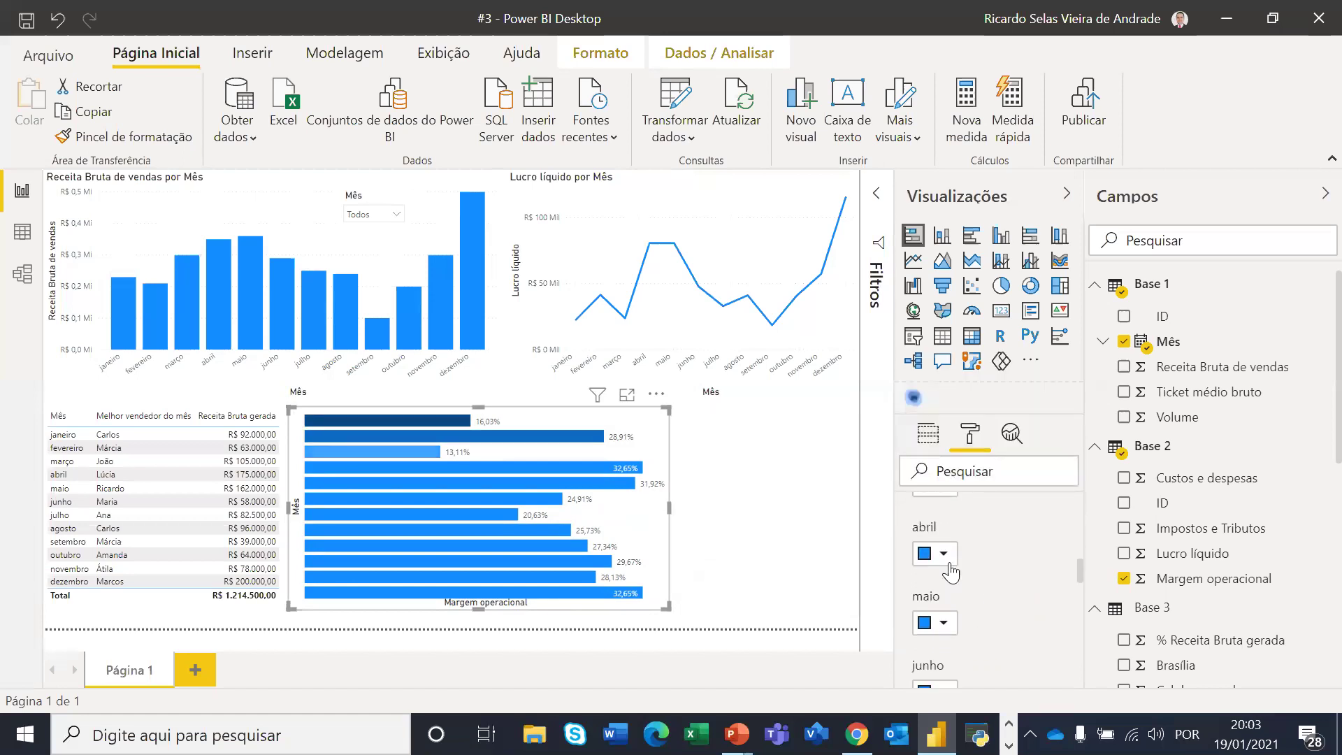
pyautogui.click(944, 555)
pyautogui.click(945, 397)
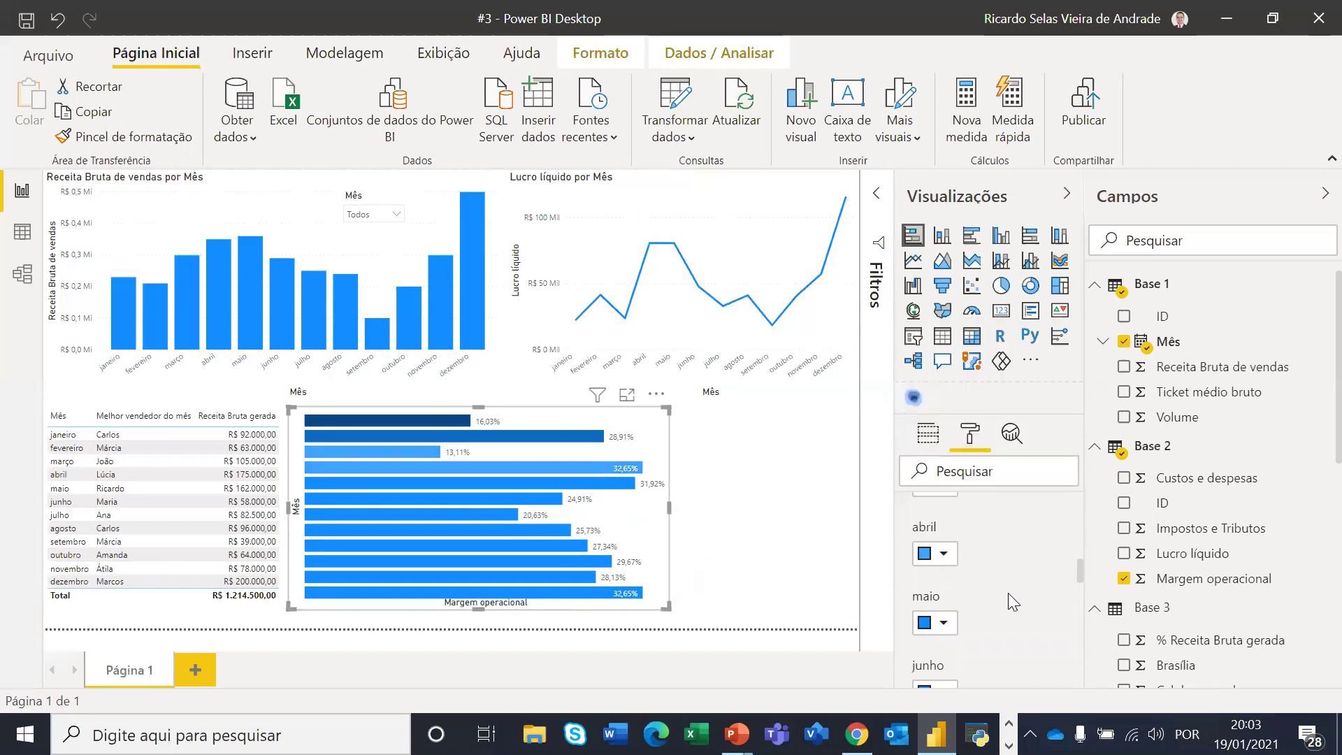
# Color the maio bar of the operating margin chart with the darkest navy shade of the theme's second blue
pyautogui.scroll(-1, 1008, 593)
pyautogui.click(947, 525)
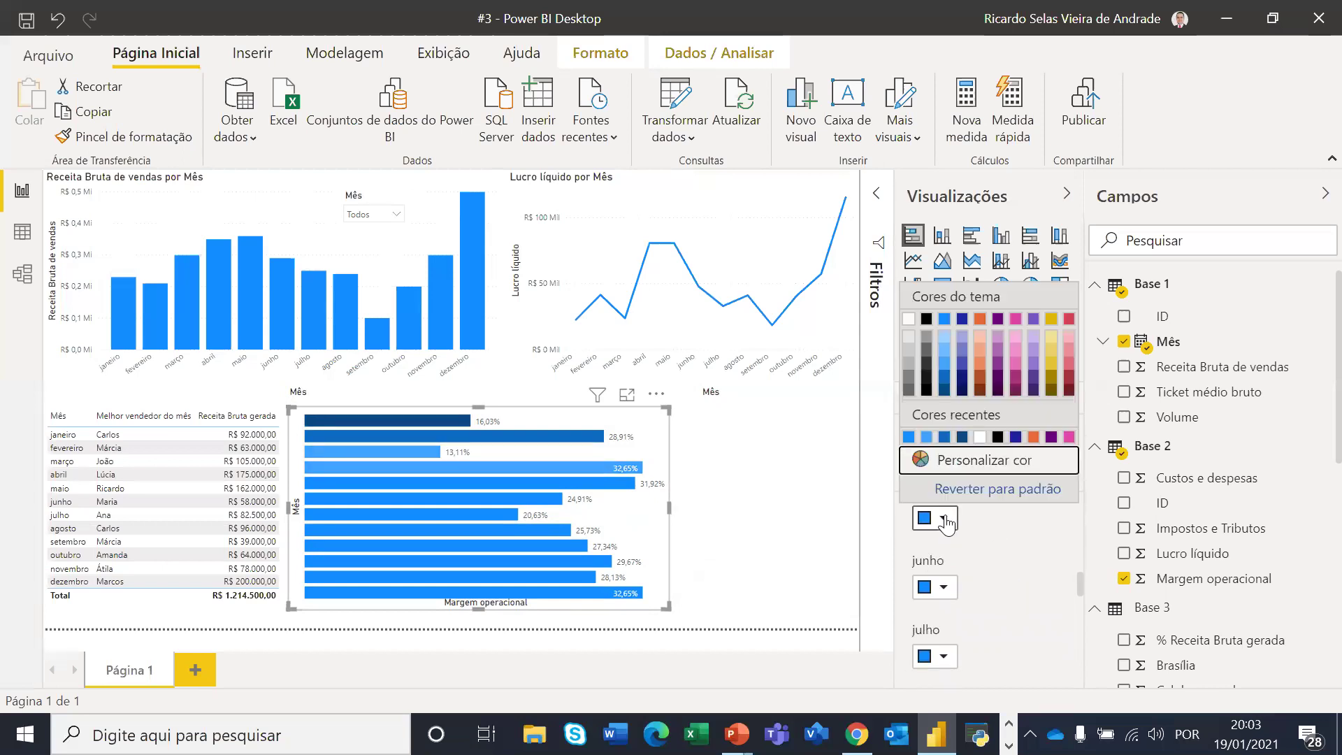
pyautogui.click(963, 386)
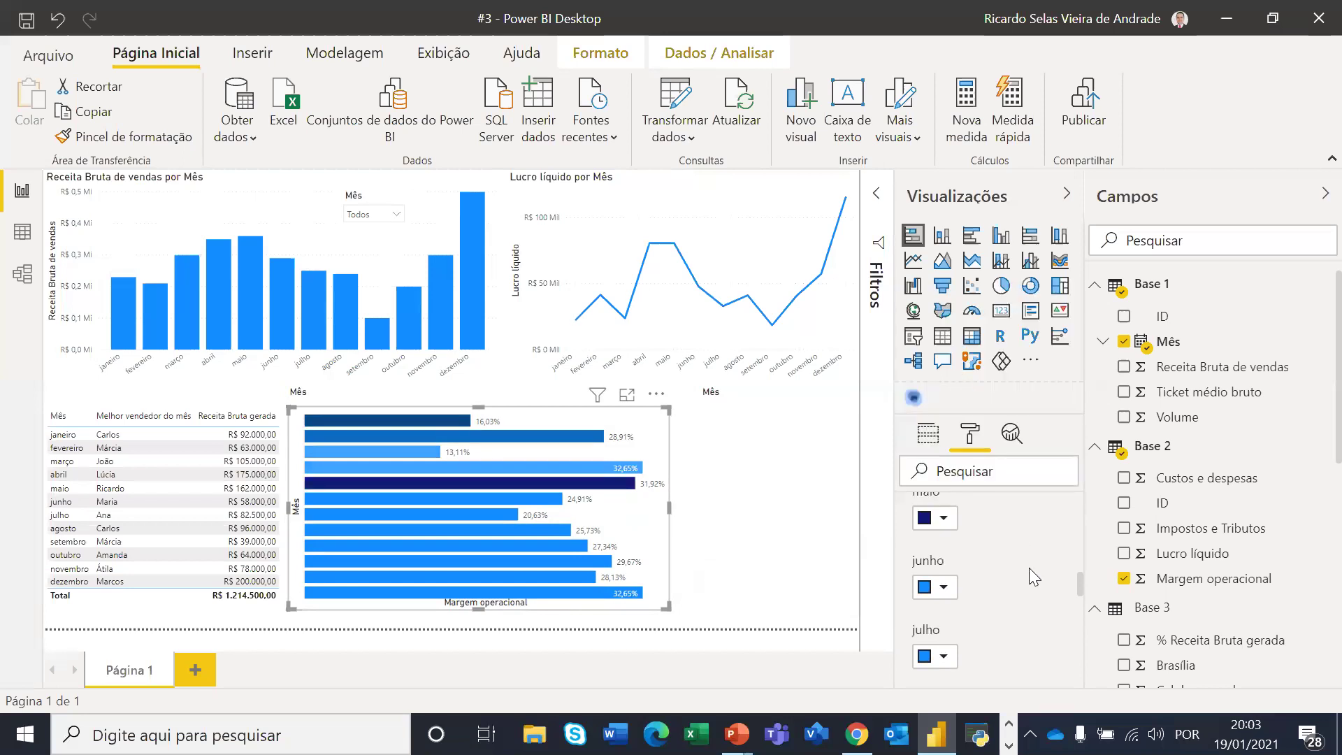
pyautogui.click(821, 547)
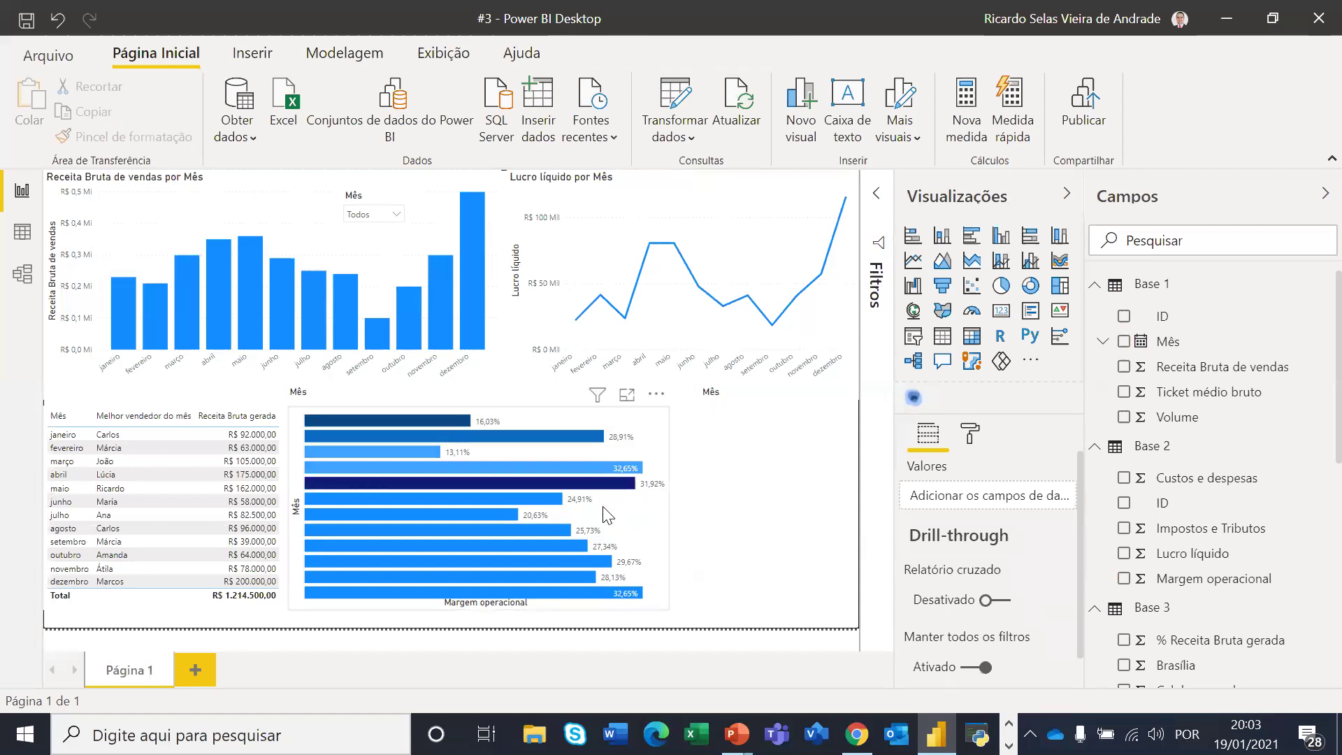
# Move the operating margin chart horizontally to the right, leaving a clear gap between it and the best-seller table
pyautogui.click(613, 532)
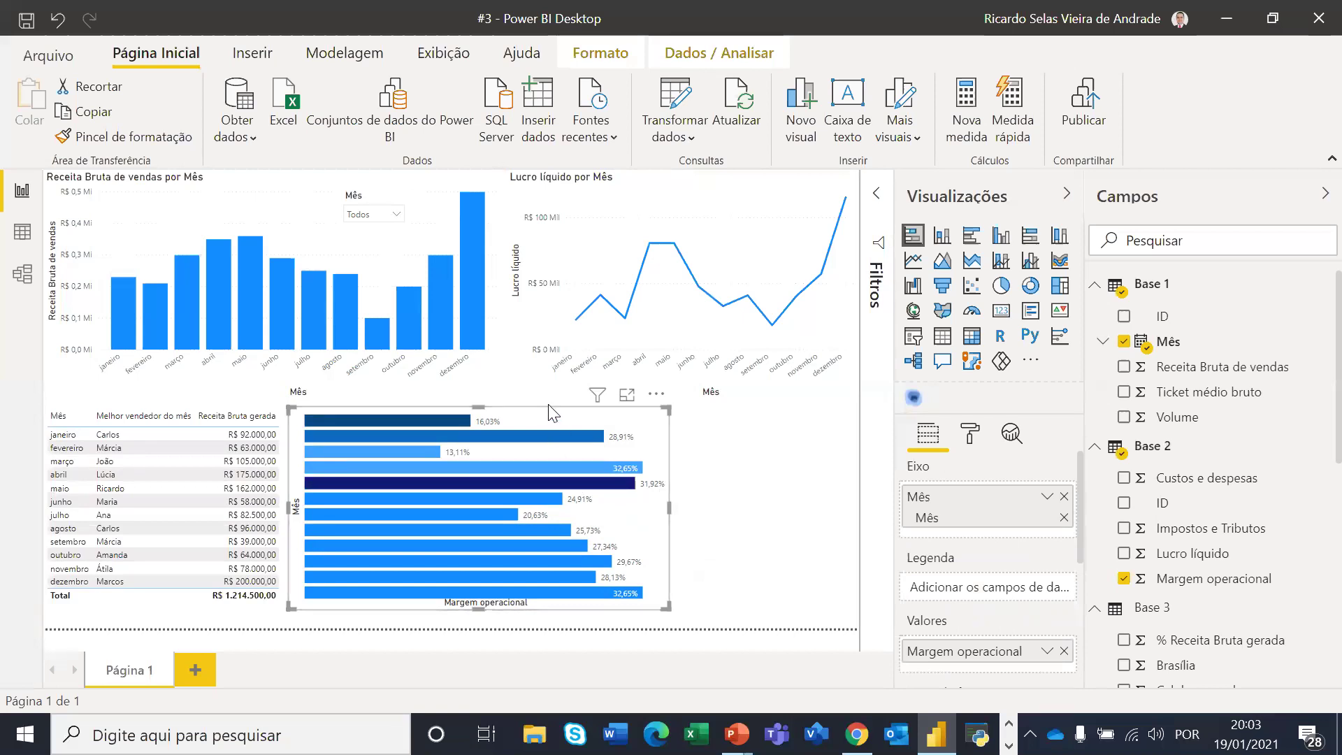
pyautogui.click(688, 422)
pyautogui.click(641, 455)
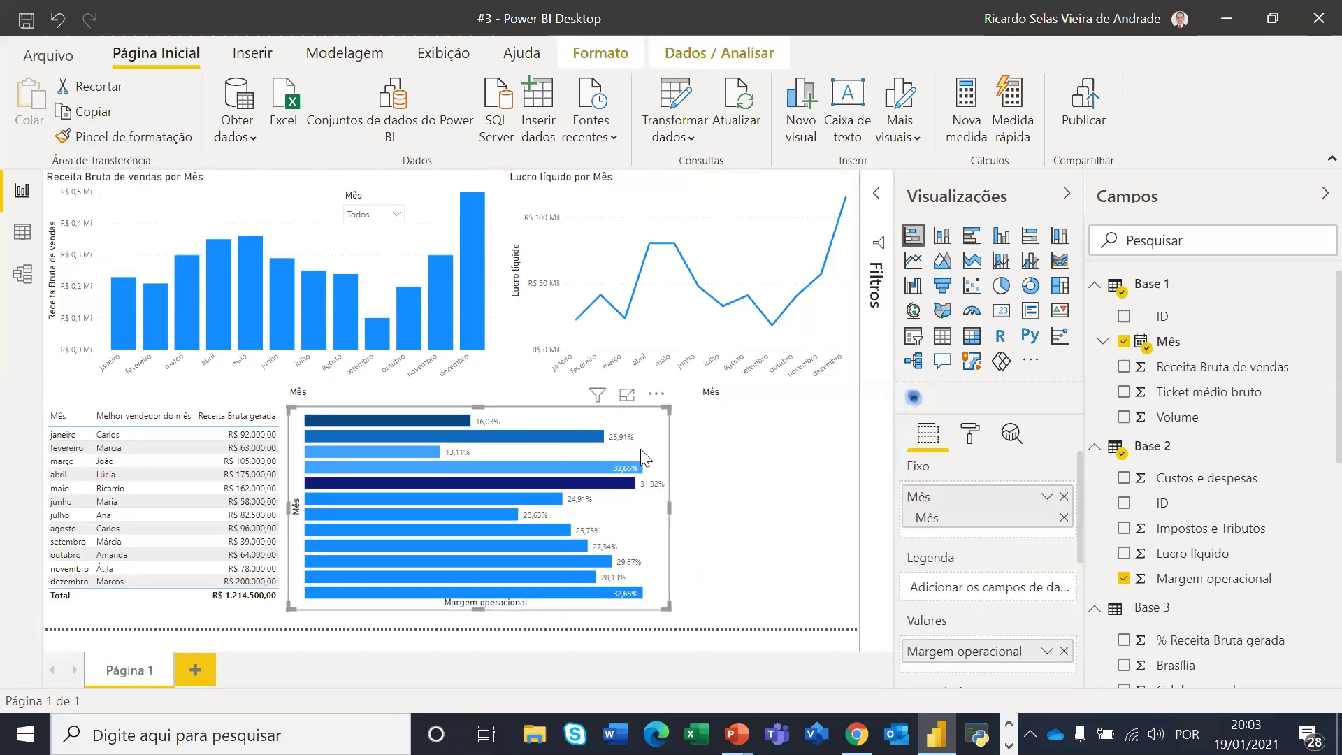
pyautogui.press('Right')
pyautogui.press('Right')
pyautogui.press('Right')
pyautogui.press('Right')
pyautogui.press('Right')
pyautogui.press('Right')
pyautogui.press('Right')
pyautogui.press('Right')
pyautogui.press('Right')
pyautogui.press('Right')
pyautogui.press('Right')
pyautogui.press('Right')
pyautogui.press('Right')
pyautogui.press('Right')
pyautogui.press('Right')
pyautogui.press('Right')
pyautogui.press('Right')
pyautogui.press('Right')
pyautogui.press('Right')
pyautogui.press('Right')
pyautogui.press('Right')
pyautogui.press('Right')
pyautogui.press('Right')
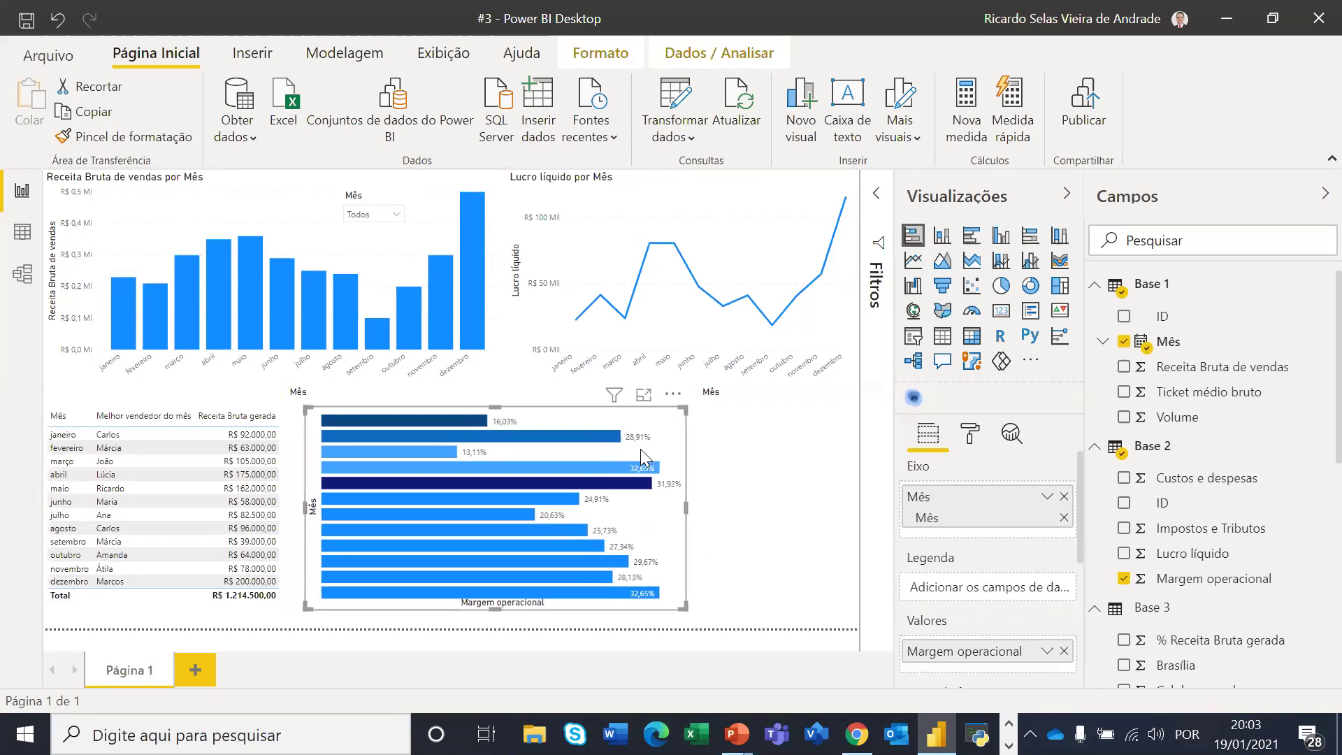
pyautogui.press('Right')
pyautogui.press('Right')
pyautogui.press('Right')
pyautogui.press('Right')
pyautogui.press('Right')
pyautogui.press('Right')
pyautogui.press('Right')
pyautogui.press('Right')
pyautogui.press('Right')
pyautogui.press('Right')
pyautogui.press('Right')
pyautogui.press('Right')
pyautogui.press('Right')
pyautogui.press('Right')
pyautogui.press('Right')
pyautogui.press('Right')
pyautogui.press('Right')
pyautogui.press('Right')
pyautogui.press('Right')
pyautogui.press('Right')
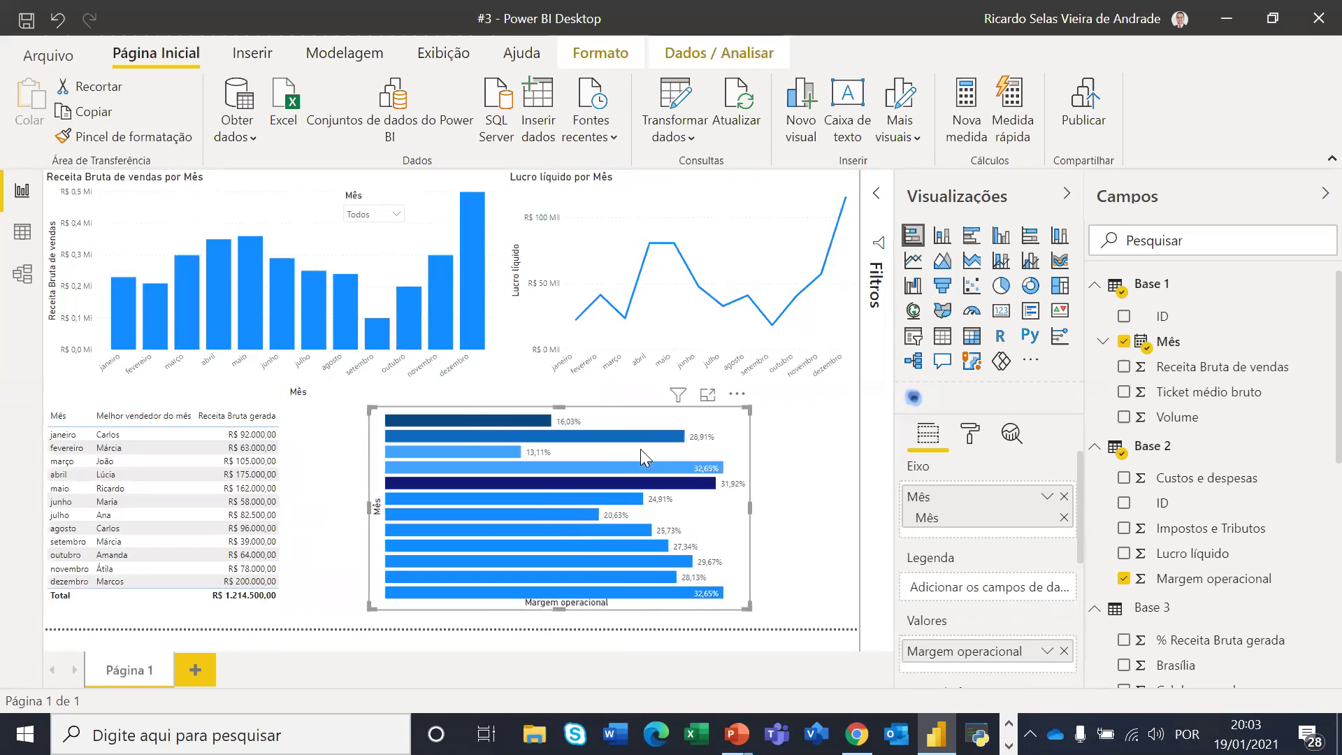
# Nudge the operating margin chart horizontally to near the page's right edge and slightly down
pyautogui.press('Right')
pyautogui.press('Right')
pyautogui.press('Right')
pyautogui.press('Right')
pyautogui.press('Right')
pyautogui.press('Right')
pyautogui.press('Right')
pyautogui.press('Right')
pyautogui.press('Right')
pyautogui.press('Right')
pyautogui.press('Right')
pyautogui.press('Right')
pyautogui.press('Right')
pyautogui.press('Right')
pyautogui.press('Right')
pyautogui.press('Right')
pyautogui.press('Right')
pyautogui.press('Right')
pyautogui.press('Right')
pyautogui.press('Right')
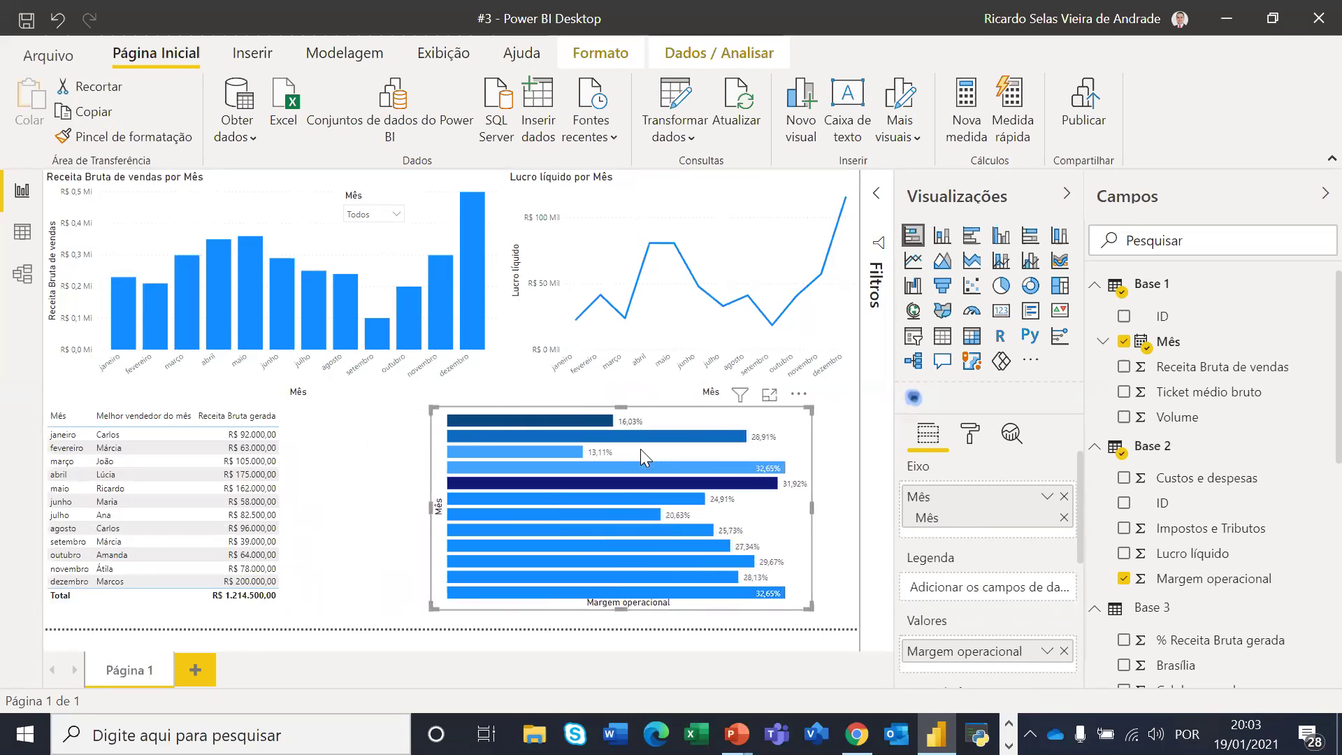
pyautogui.press('Right')
pyautogui.press('Right')
pyautogui.press('Right')
pyautogui.press('Right')
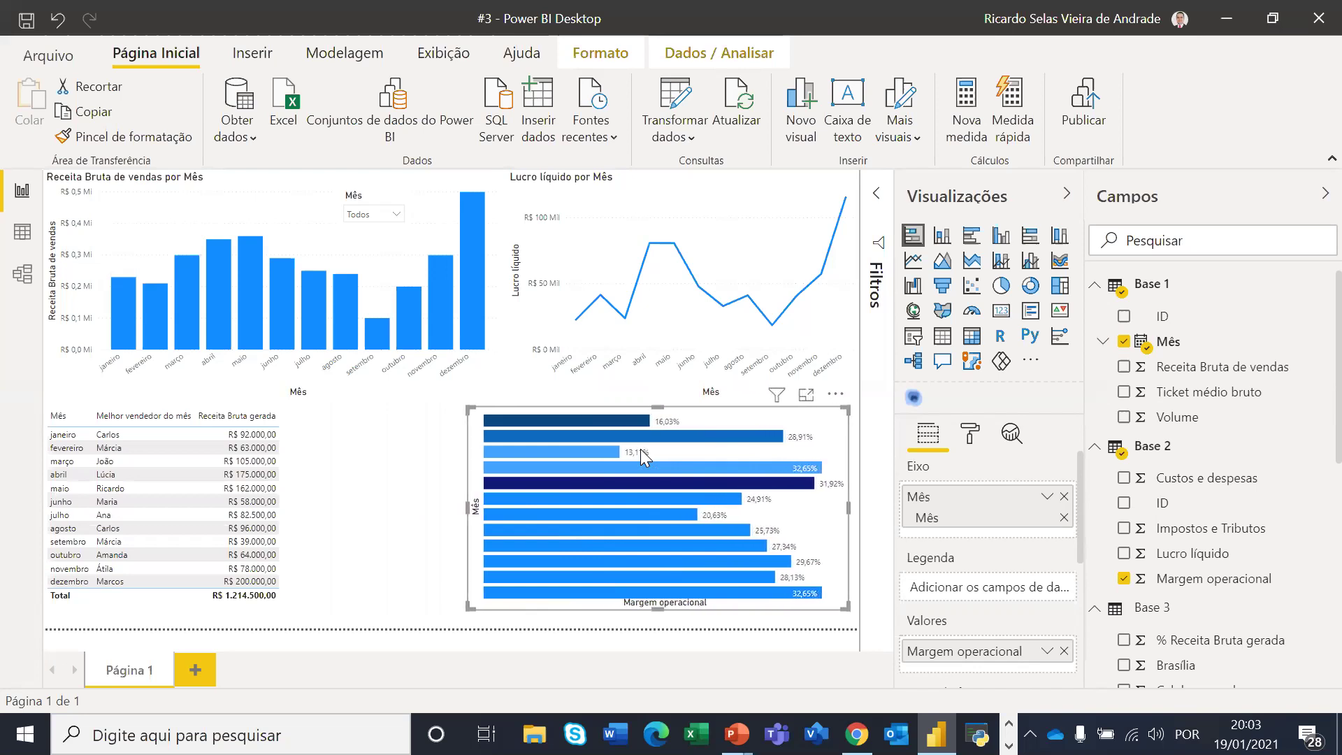
pyautogui.press('Down')
pyautogui.press('Down')
pyautogui.press('Down')
pyautogui.press('Down')
pyautogui.press('Down')
pyautogui.press('Down')
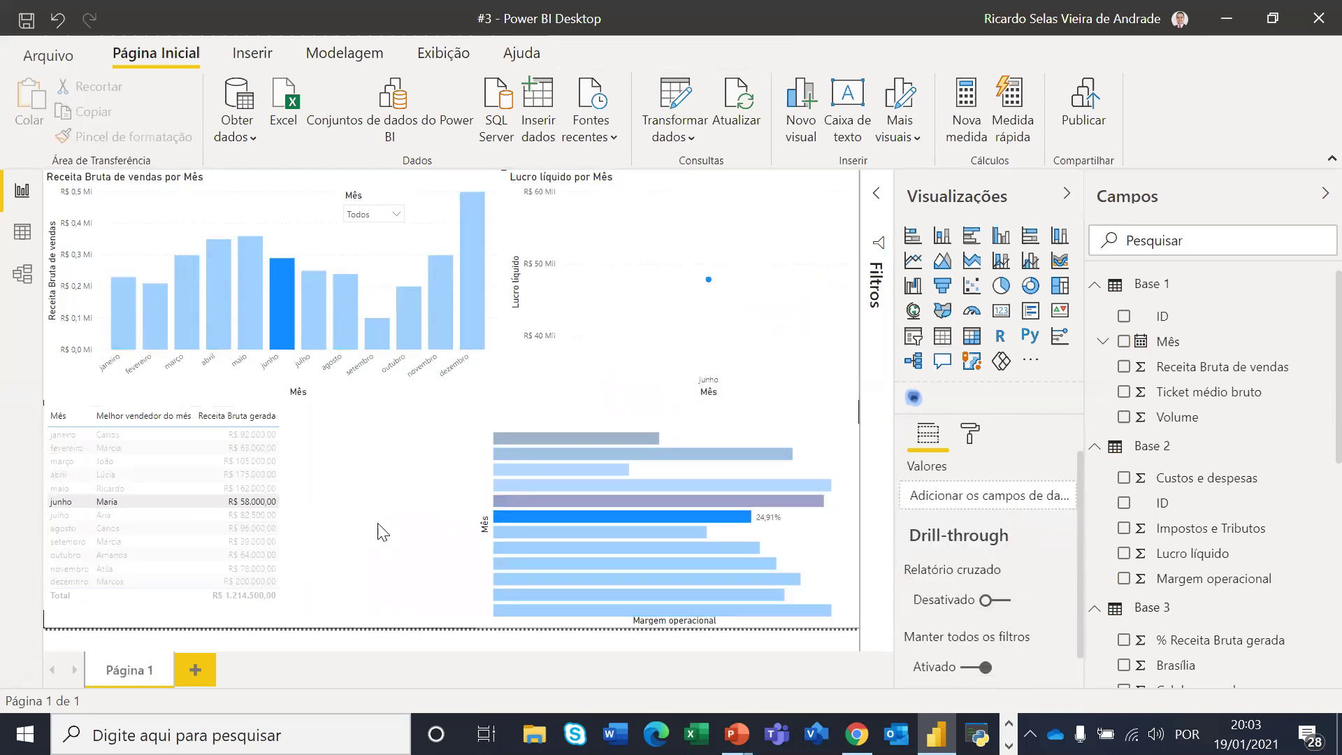
# Move the operating margin chart back beside the best-seller table, aligned with the table's upper edge
pyautogui.click(203, 499)
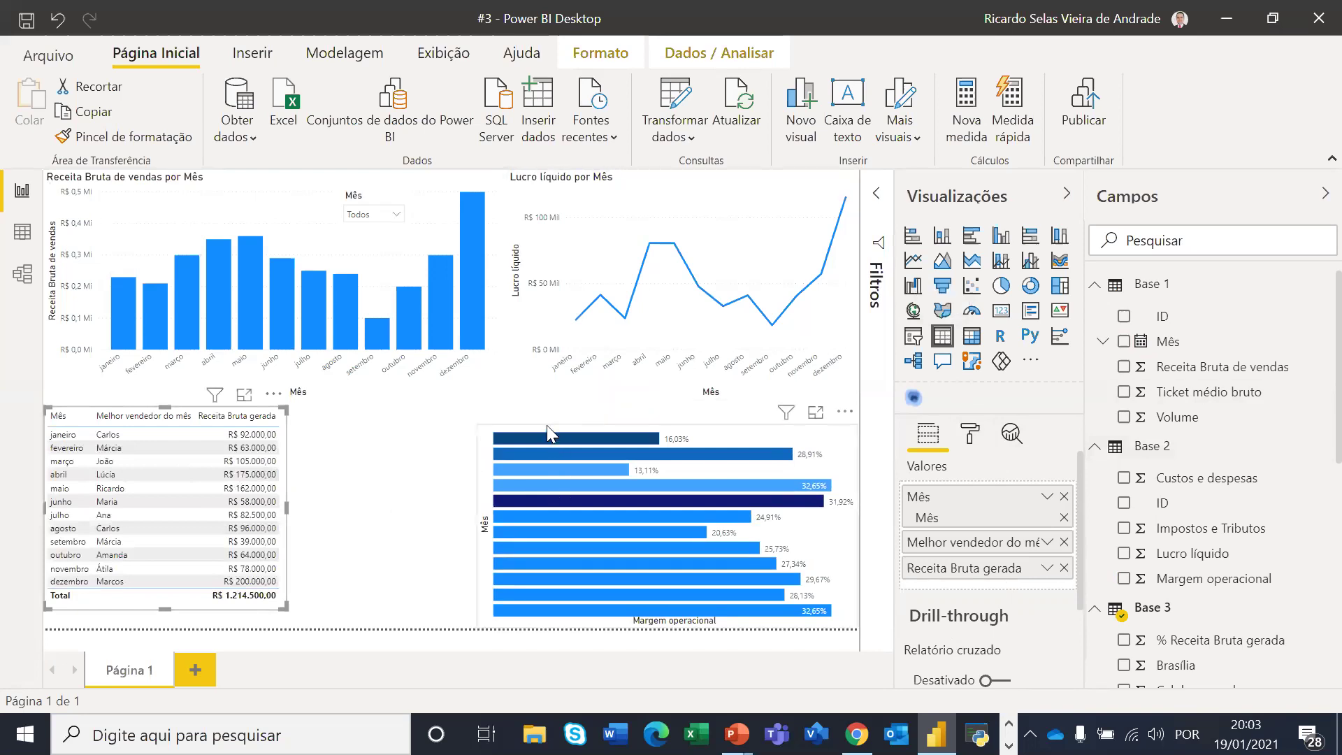
pyautogui.moveTo(547, 425); pyautogui.dragTo(360, 405)
pyautogui.click(783, 540)
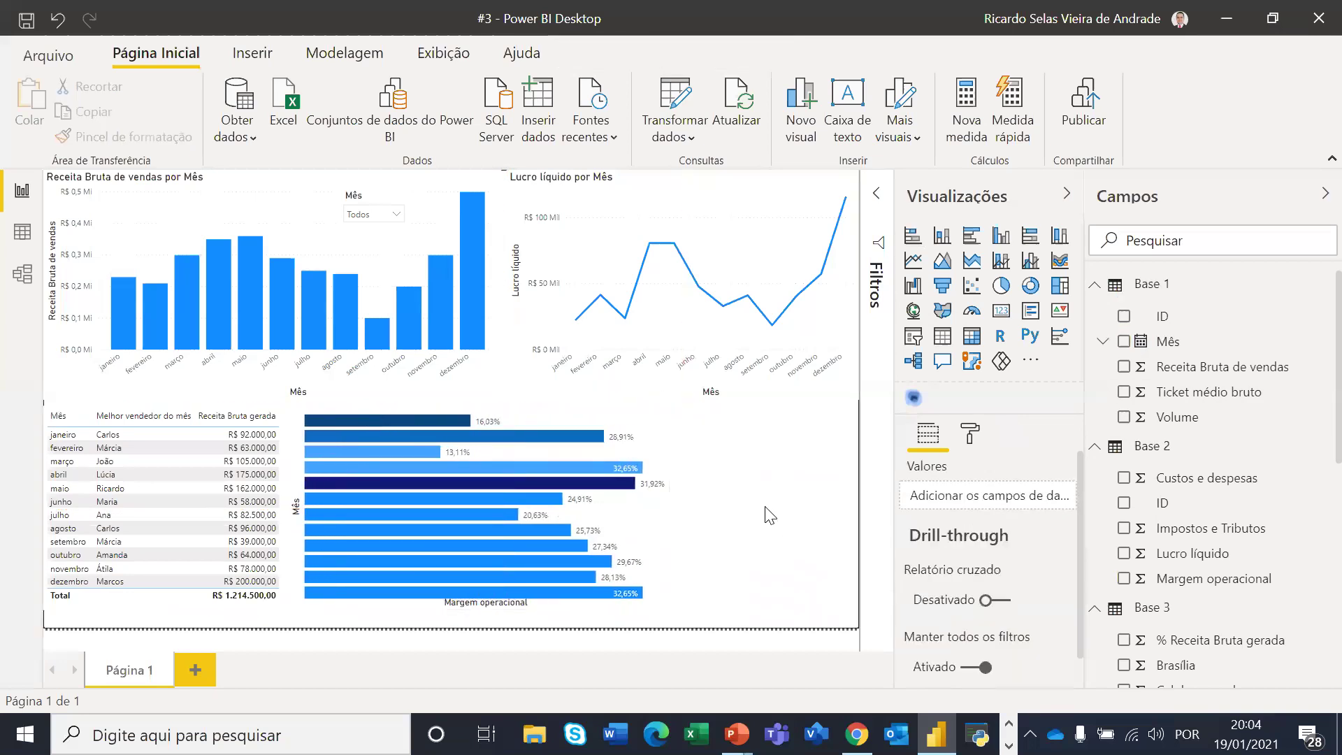
# Insert a table beside the operating margin chart with Mês and Ticket médio bruto from Base 1, removing the Ano, Trimestre and Dia levels
pyautogui.click(943, 335)
pyautogui.moveTo(1166, 343); pyautogui.dragTo(808, 505)
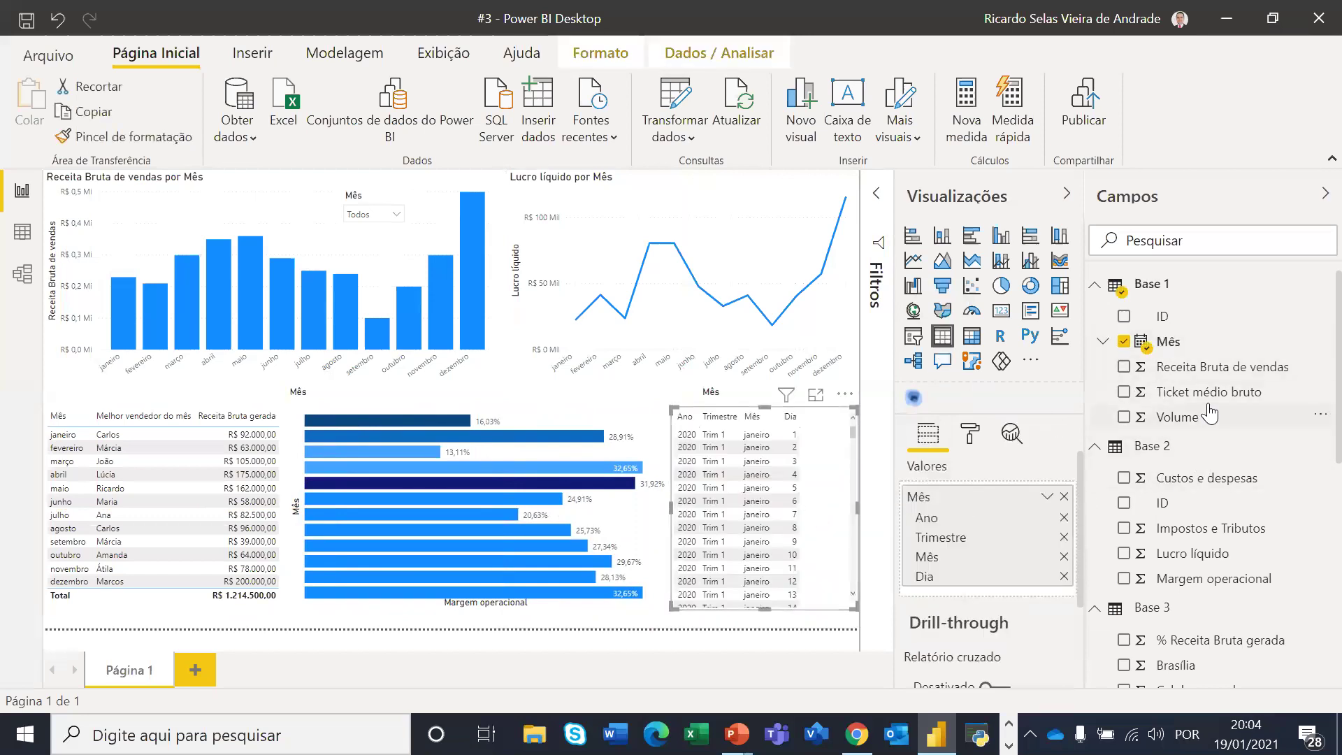
pyautogui.moveTo(1212, 397); pyautogui.dragTo(804, 498)
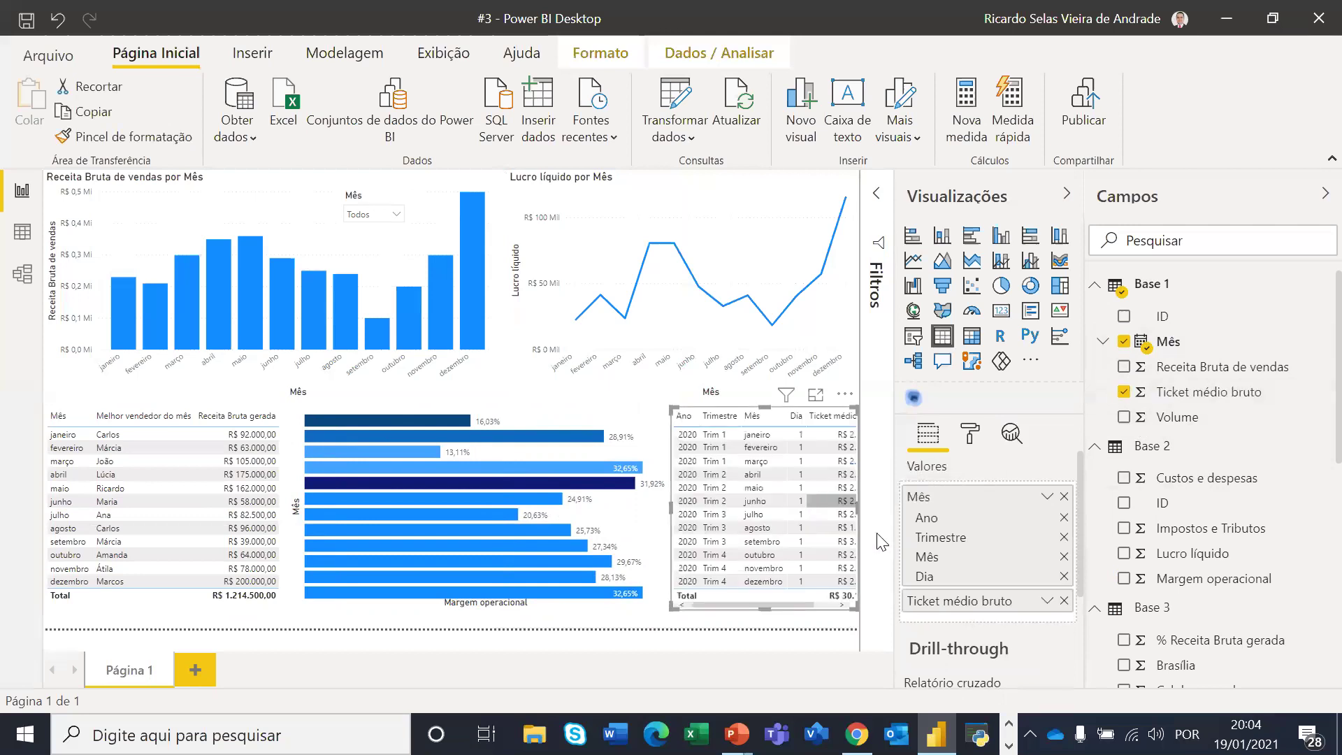
pyautogui.click(1064, 517)
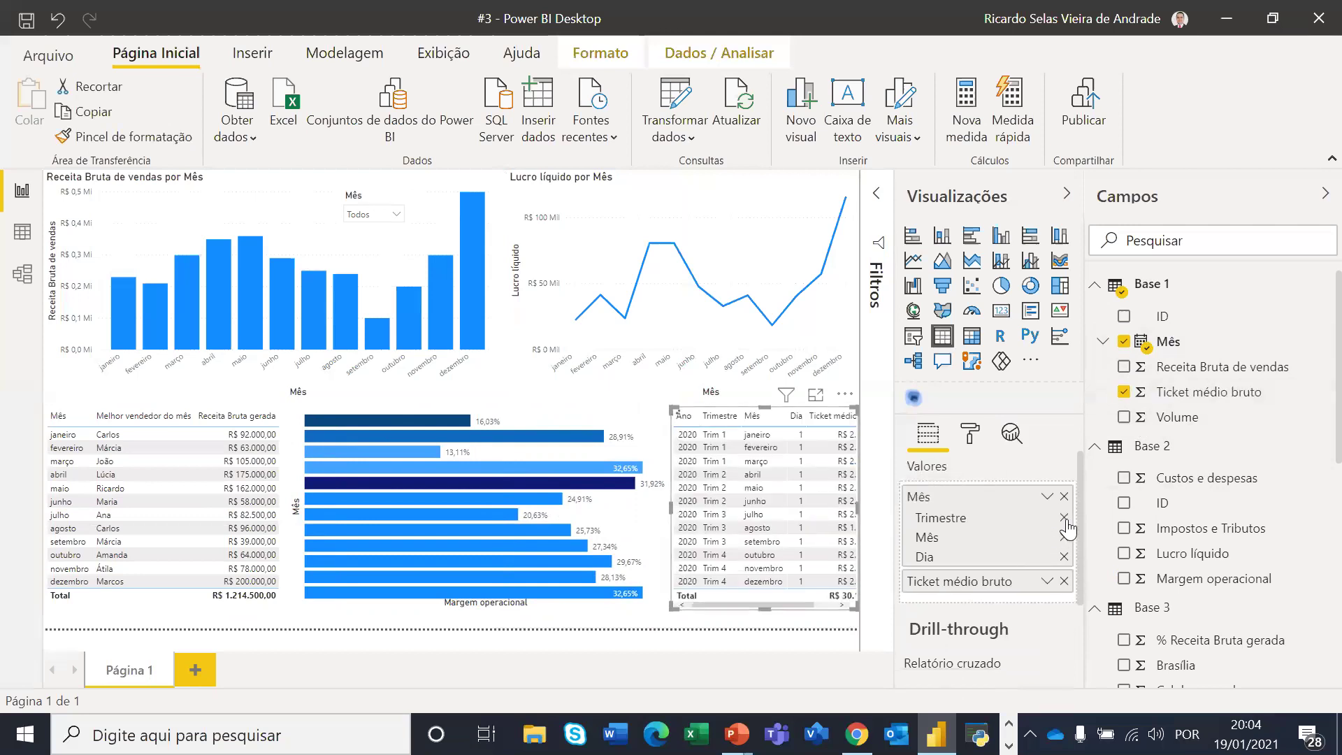
pyautogui.click(1064, 517)
pyautogui.click(1064, 537)
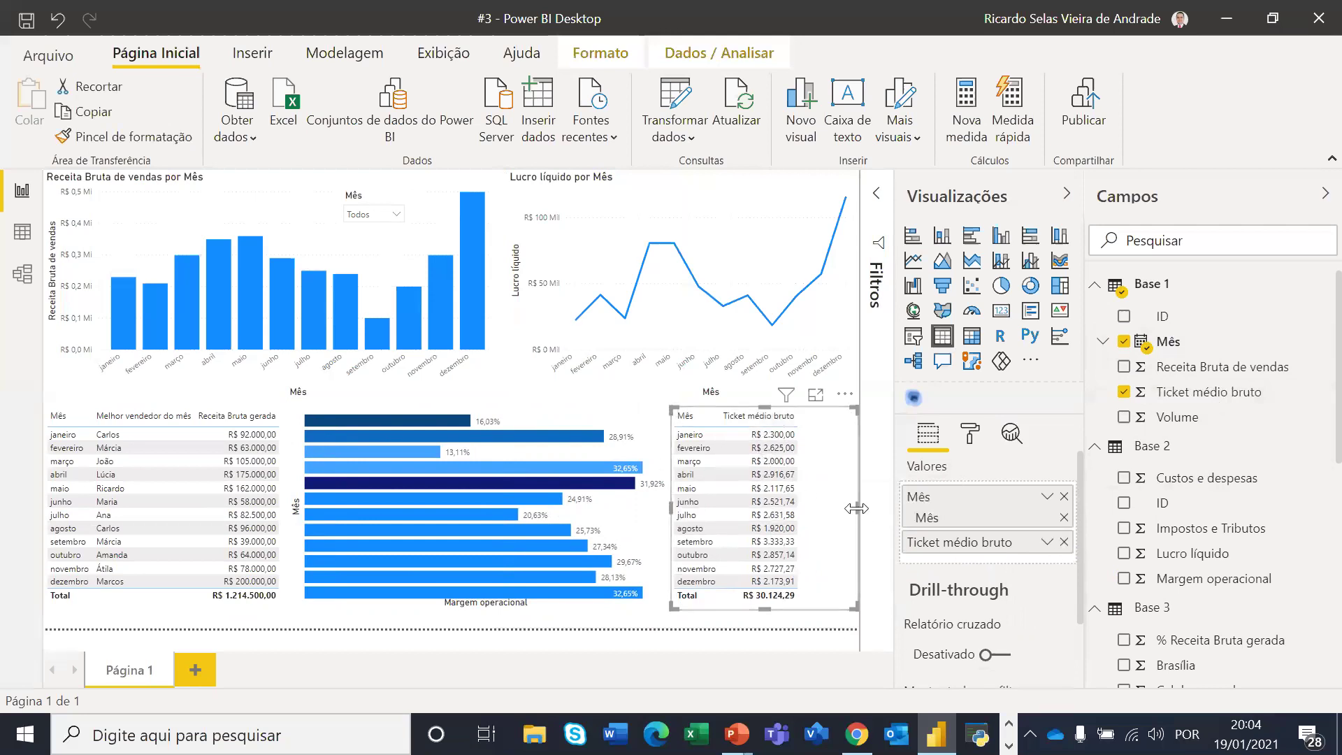
# Narrow the Ticket médio bruto table to fit its two columns and shift it slightly right, away from the chart
pyautogui.moveTo(851, 512); pyautogui.dragTo(814, 515)
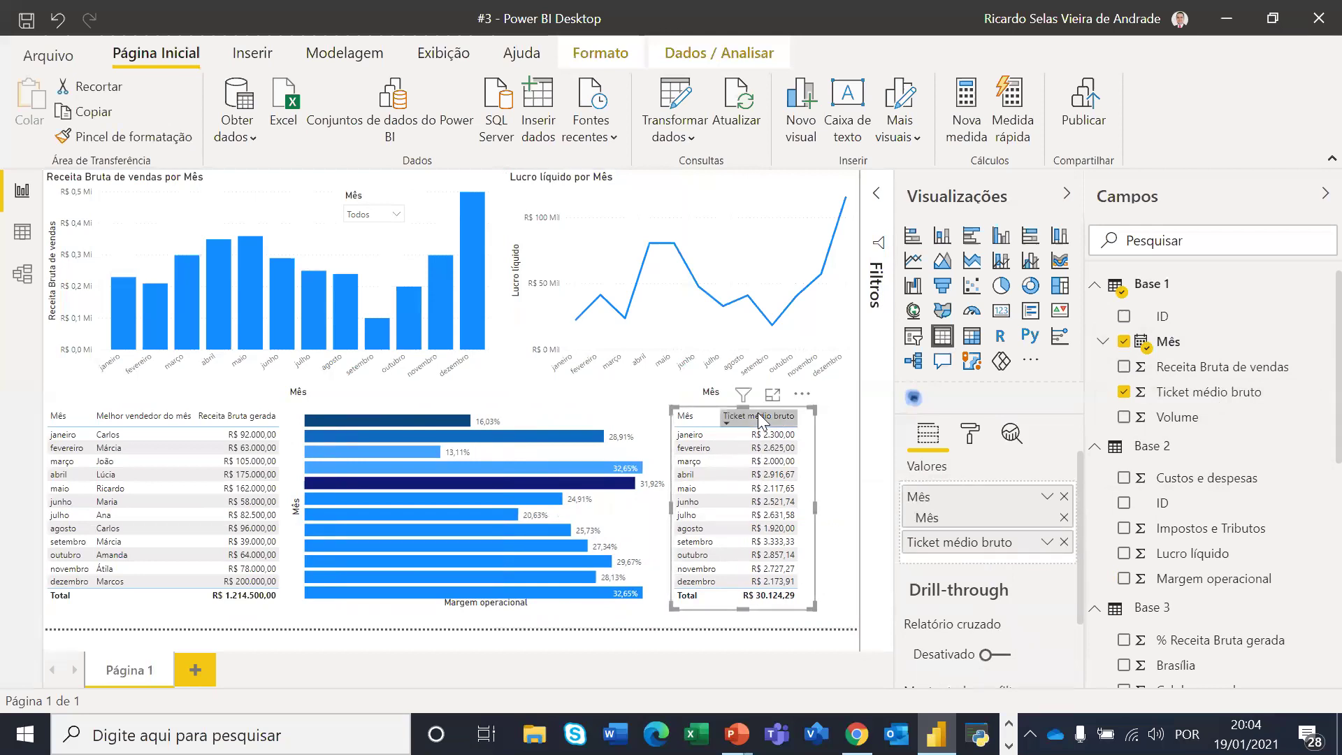
pyautogui.moveTo(760, 415); pyautogui.dragTo(782, 418)
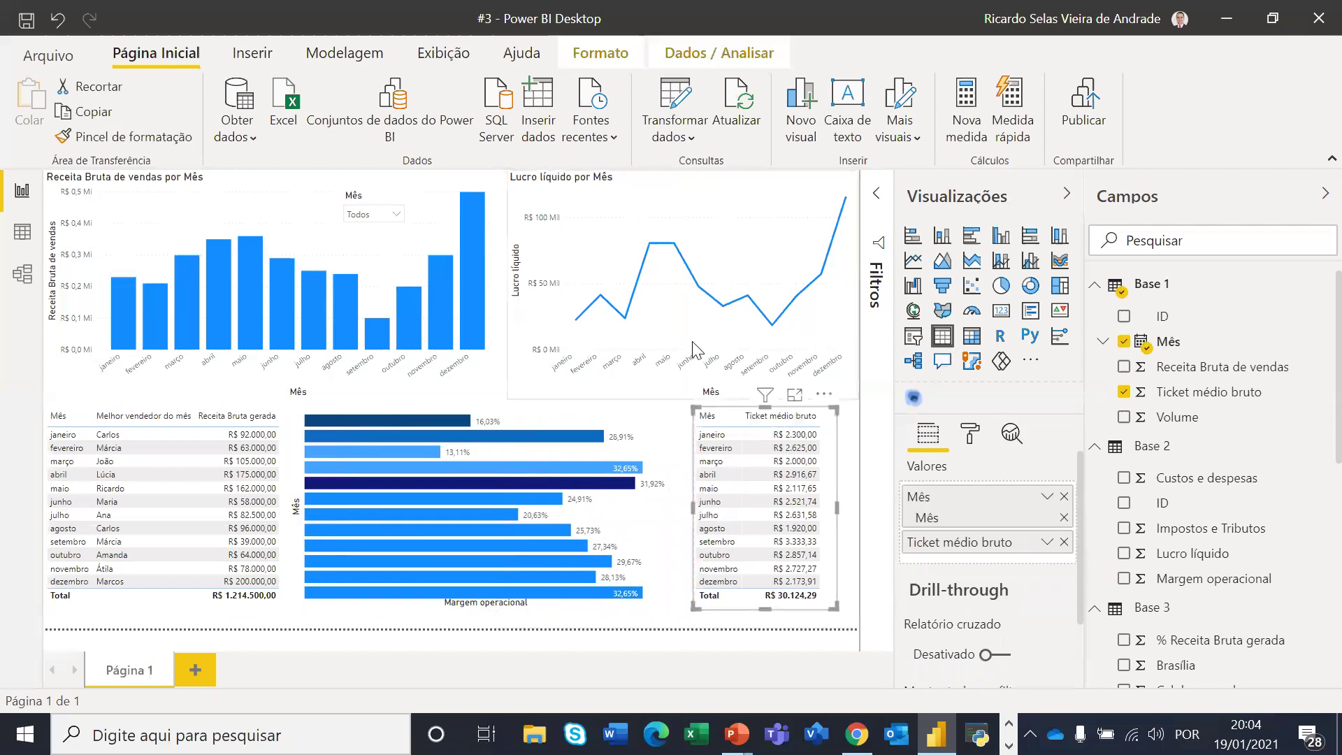
# Filter the report to maio 2020 with the month slicer and examine that month's values in each visual
pyautogui.click(394, 215)
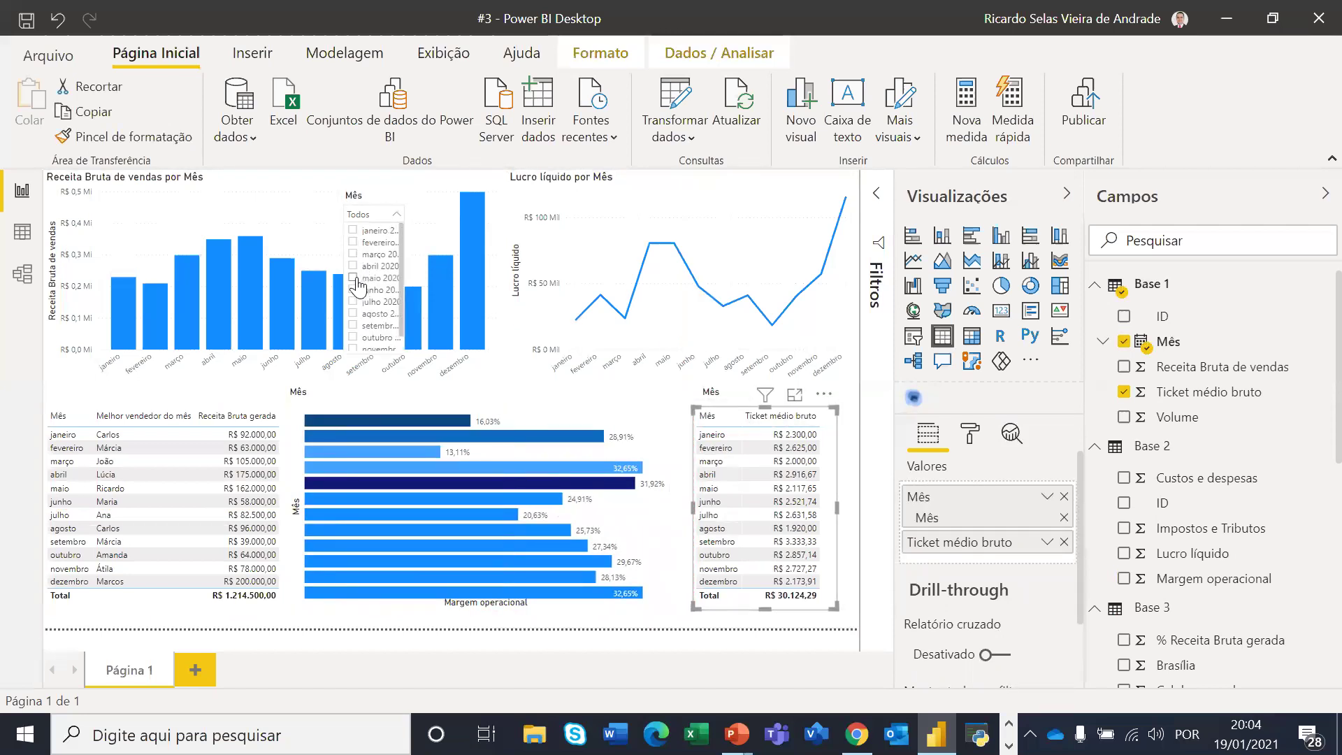
pyautogui.click(354, 279)
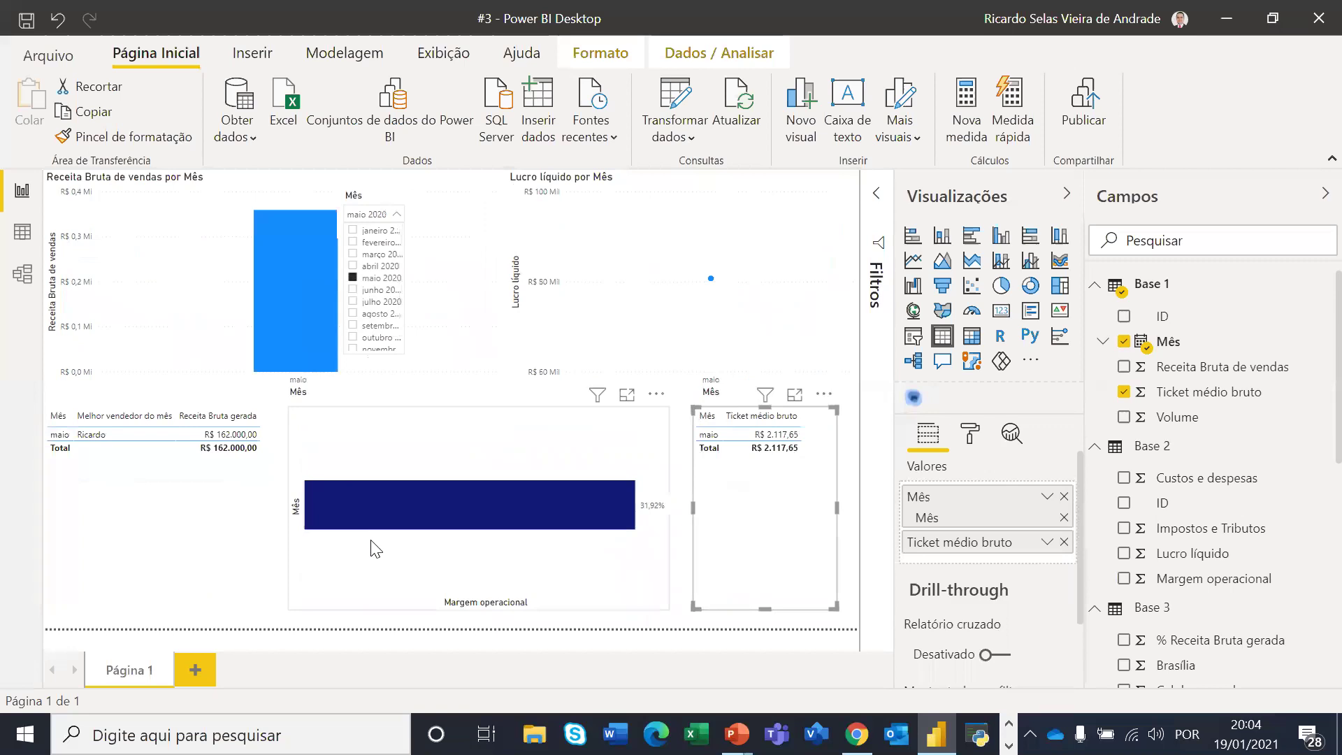
pyautogui.moveTo(431, 515)
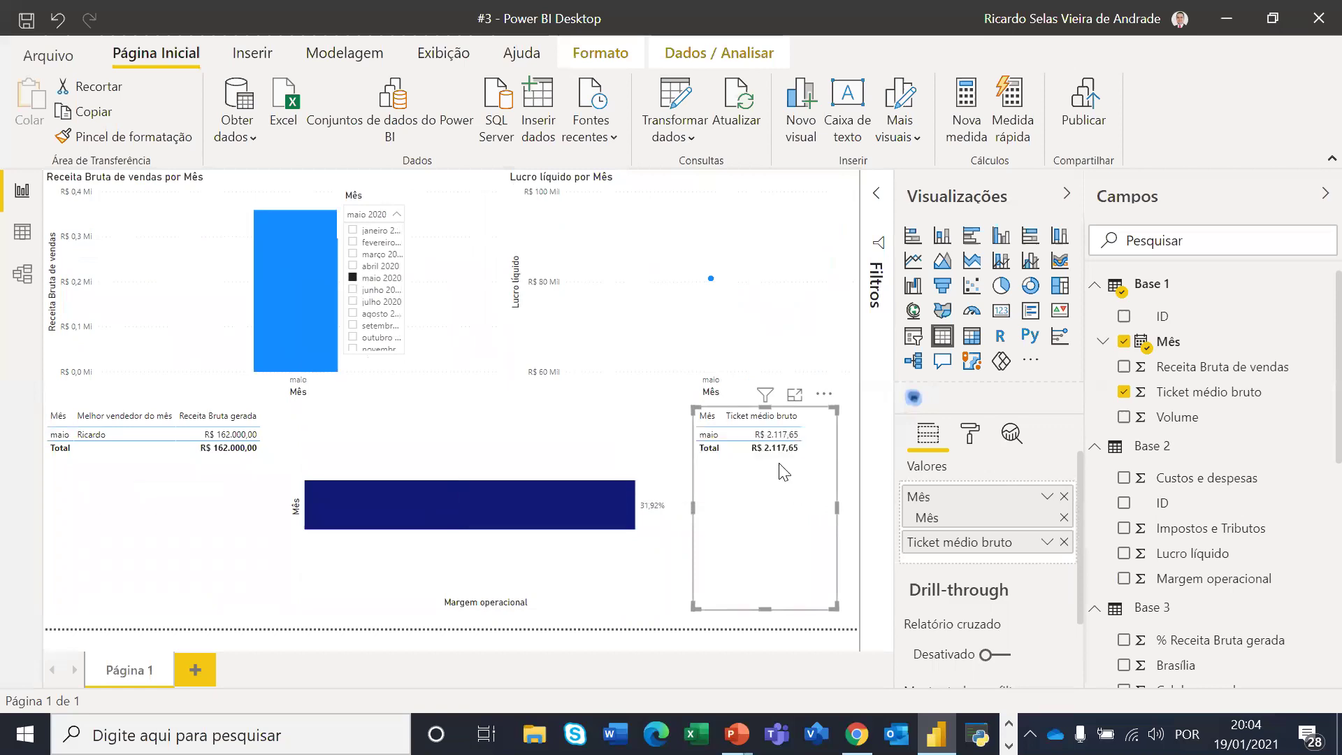
pyautogui.moveTo(783, 456)
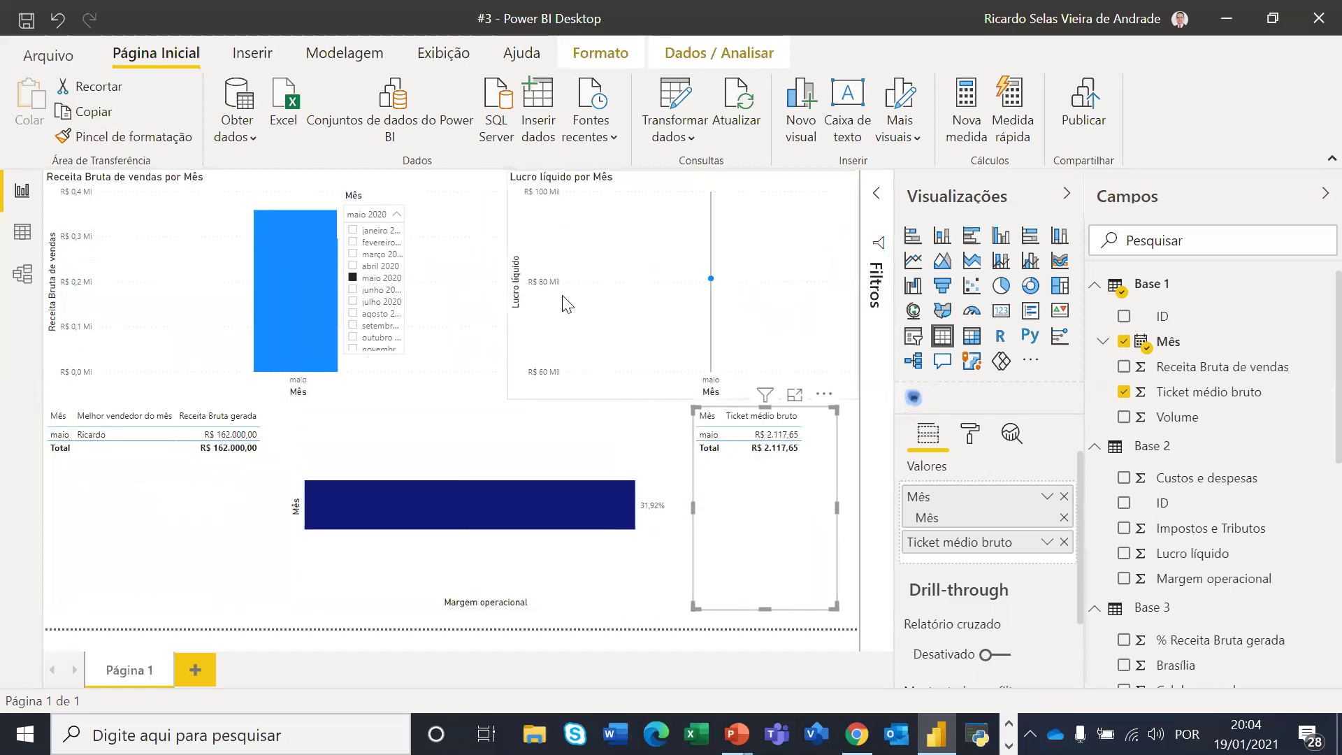
pyautogui.moveTo(711, 279)
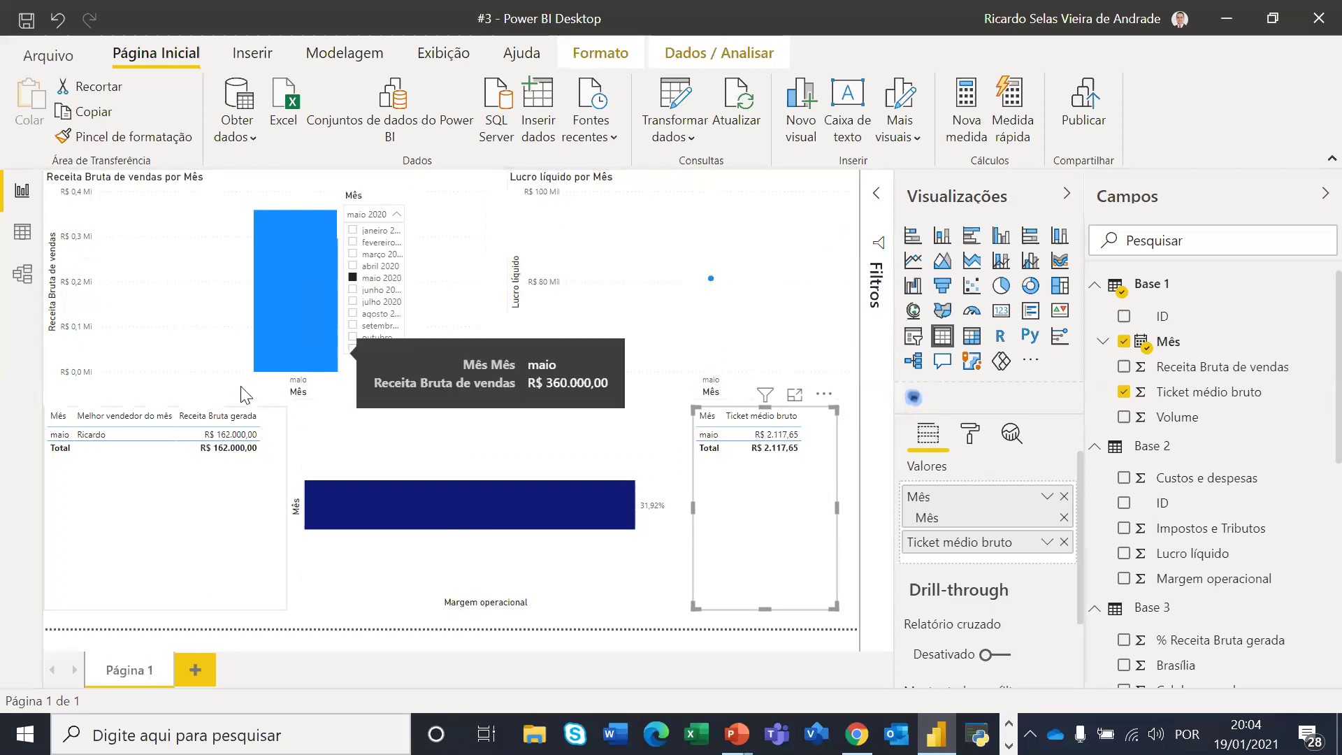
pyautogui.moveTo(285, 300)
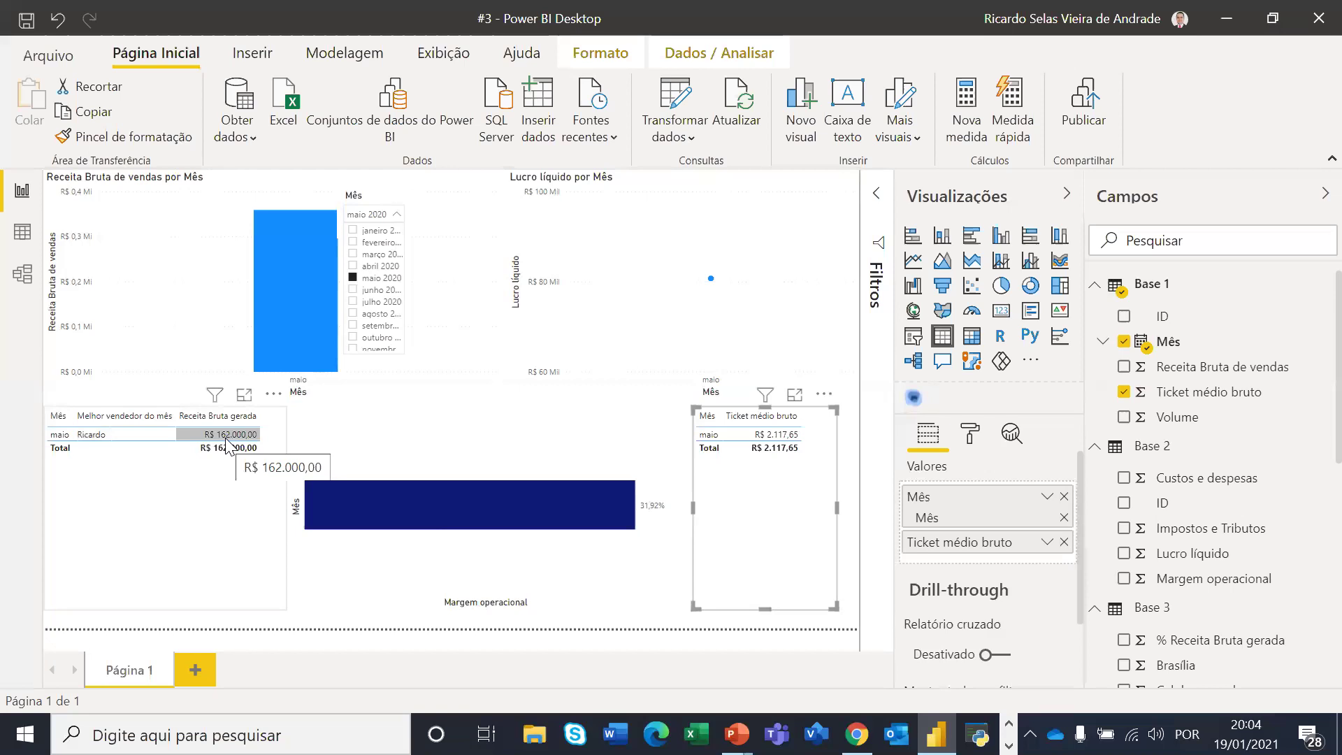
# Select the months from março to agosto 2020 together in the month slicer, and clear the selection to show all months
pyautogui.click(355, 290)
pyautogui.click(353, 302)
pyautogui.keyDown('ctrl'); pyautogui.click(354, 290); pyautogui.keyUp('ctrl')
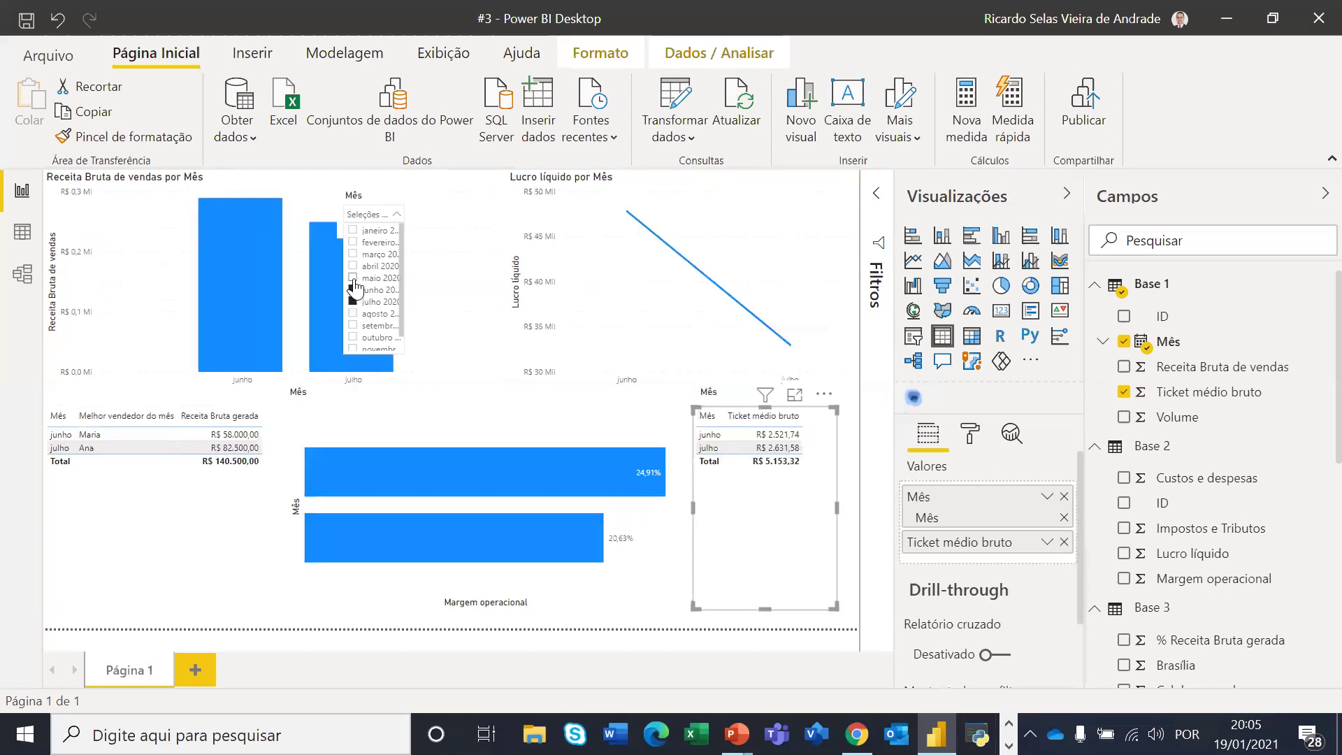
pyautogui.keyDown('ctrl'); pyautogui.click(354, 278); pyautogui.keyUp('ctrl')
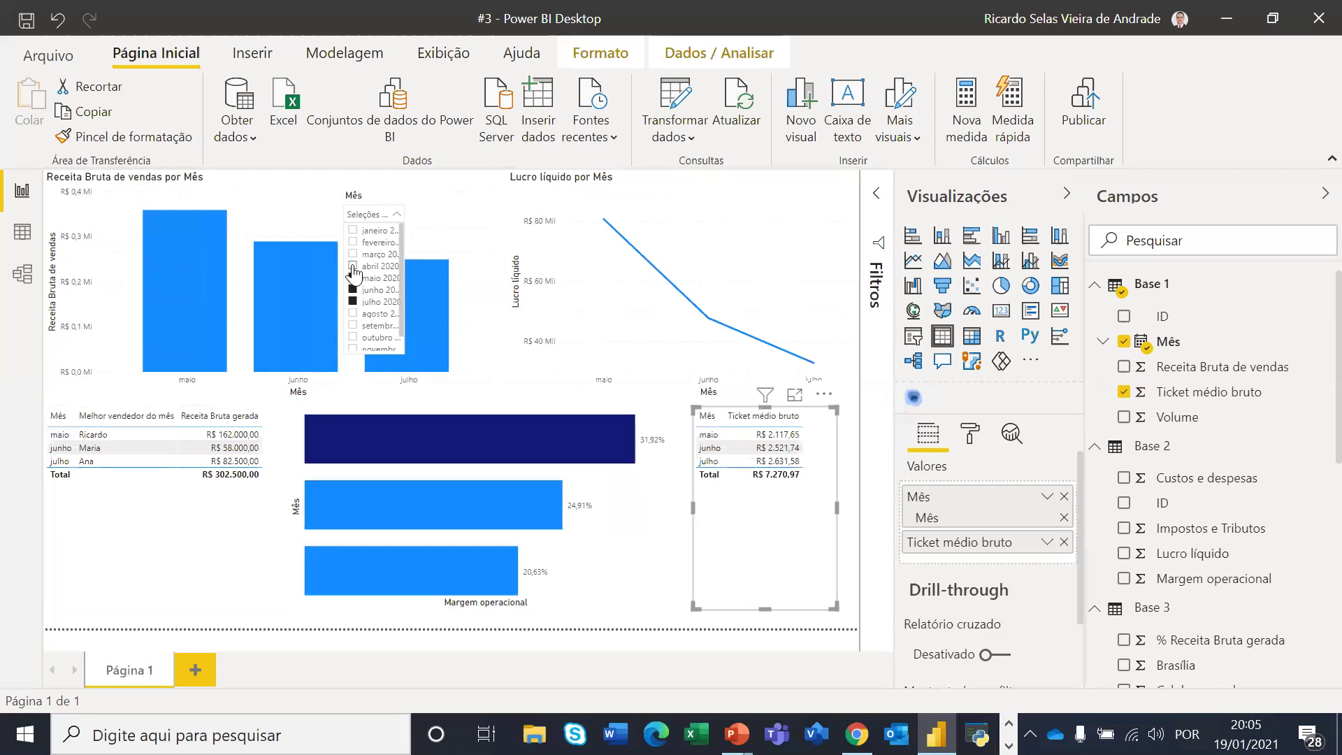
pyautogui.keyDown('ctrl'); pyautogui.click(354, 267); pyautogui.keyUp('ctrl')
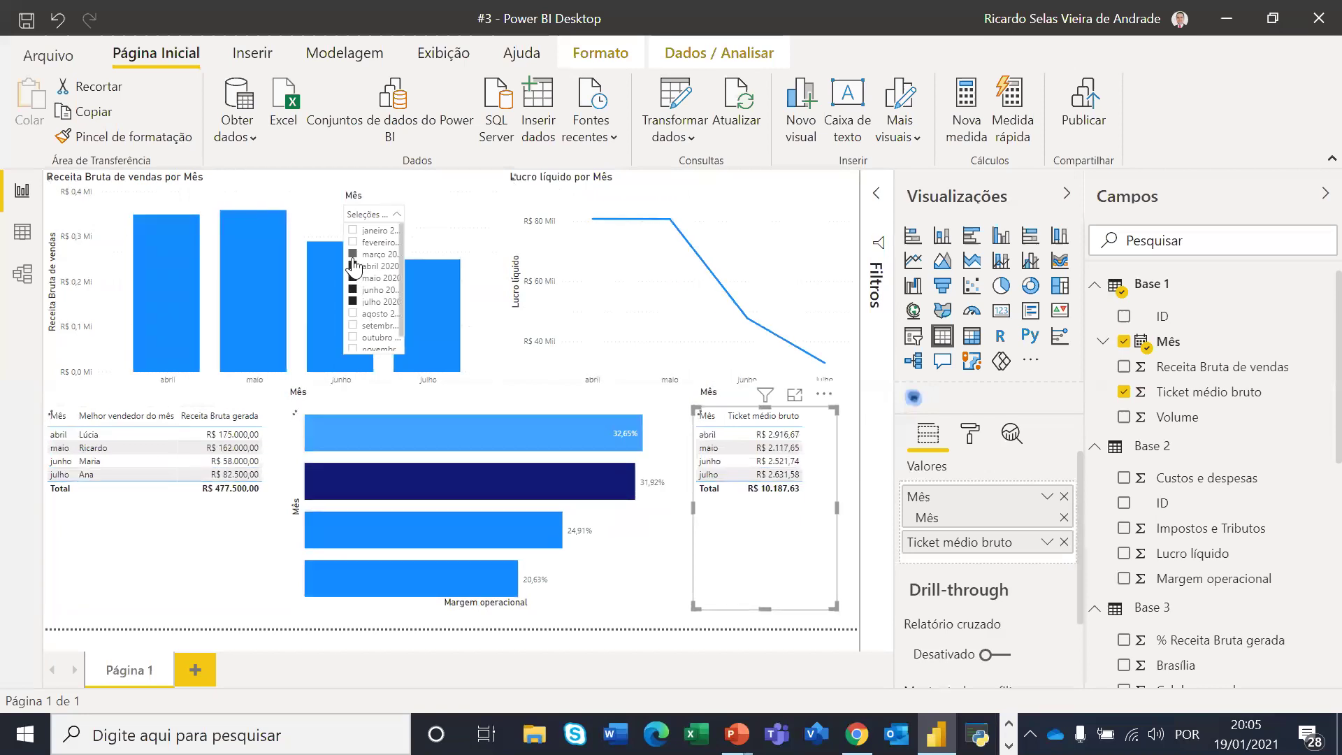
pyautogui.keyDown('ctrl'); pyautogui.click(354, 254); pyautogui.keyUp('ctrl')
pyautogui.keyDown('ctrl'); pyautogui.click(354, 314); pyautogui.keyUp('ctrl')
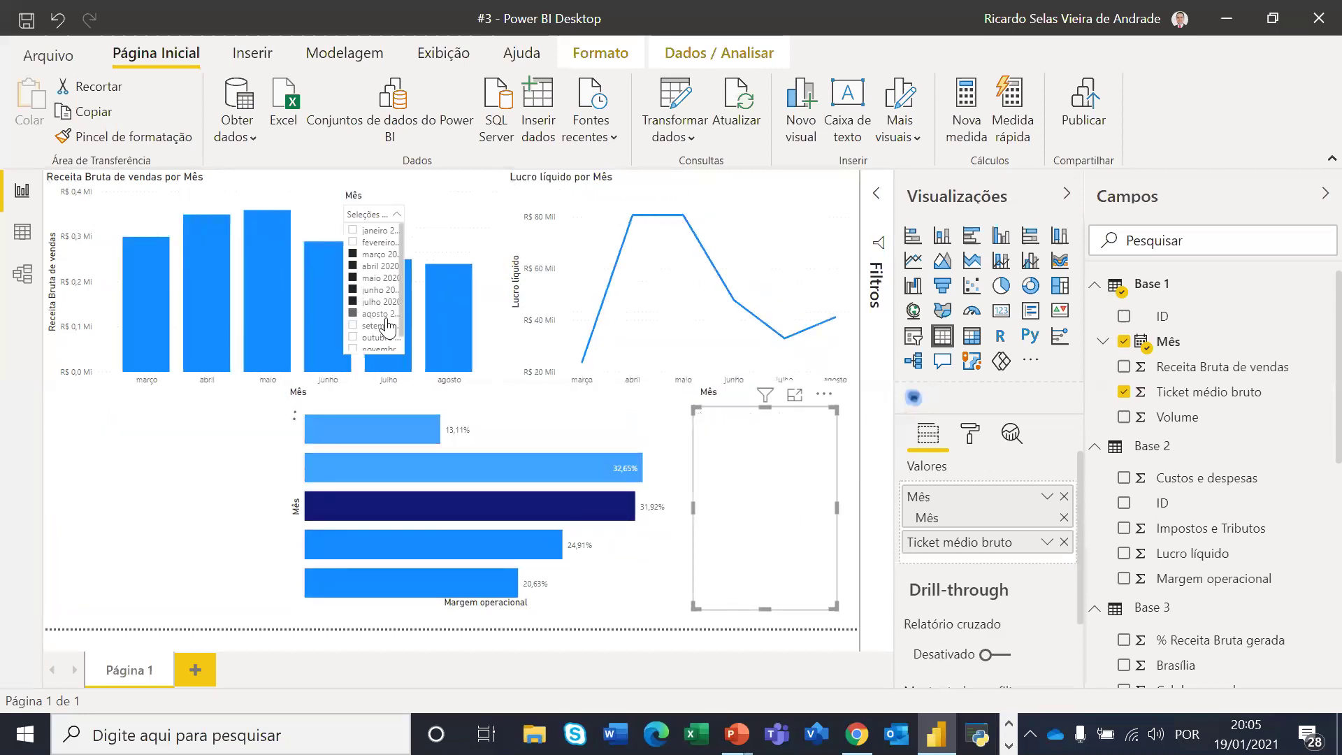
pyautogui.click(352, 256)
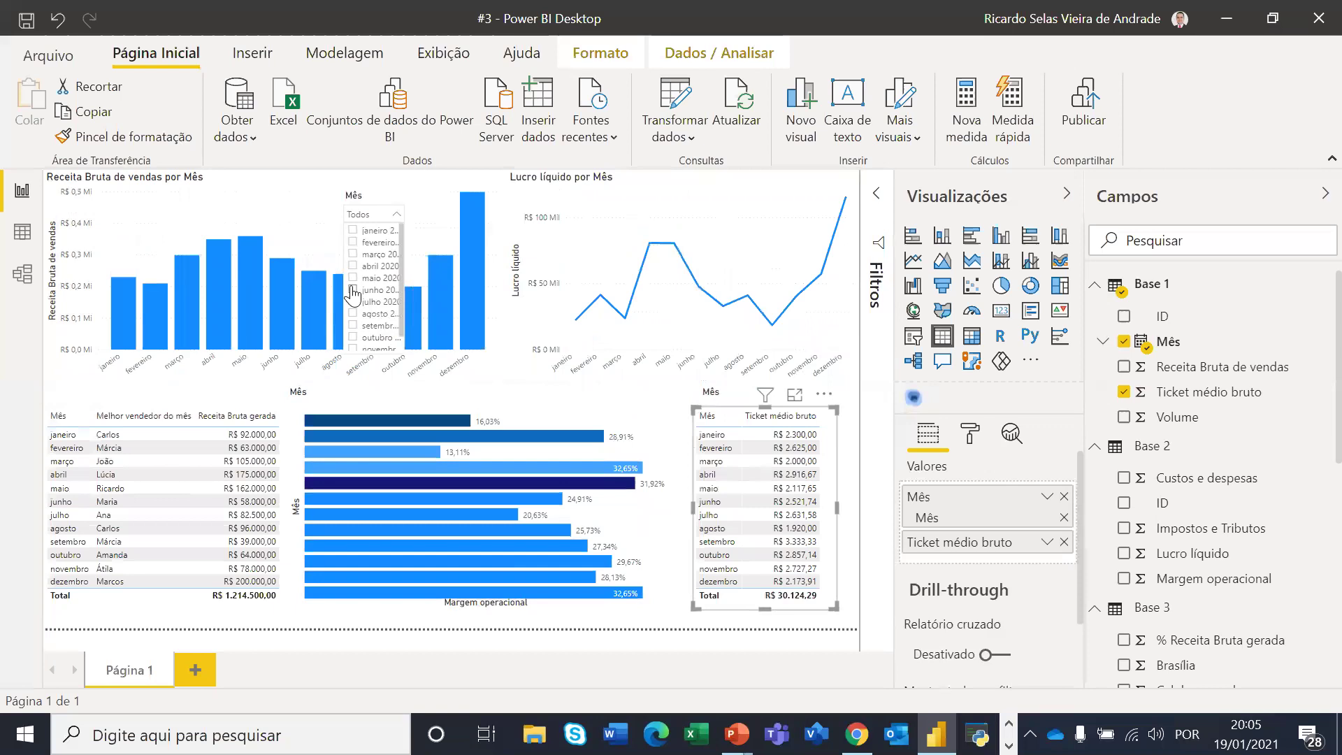
pyautogui.click(728, 646)
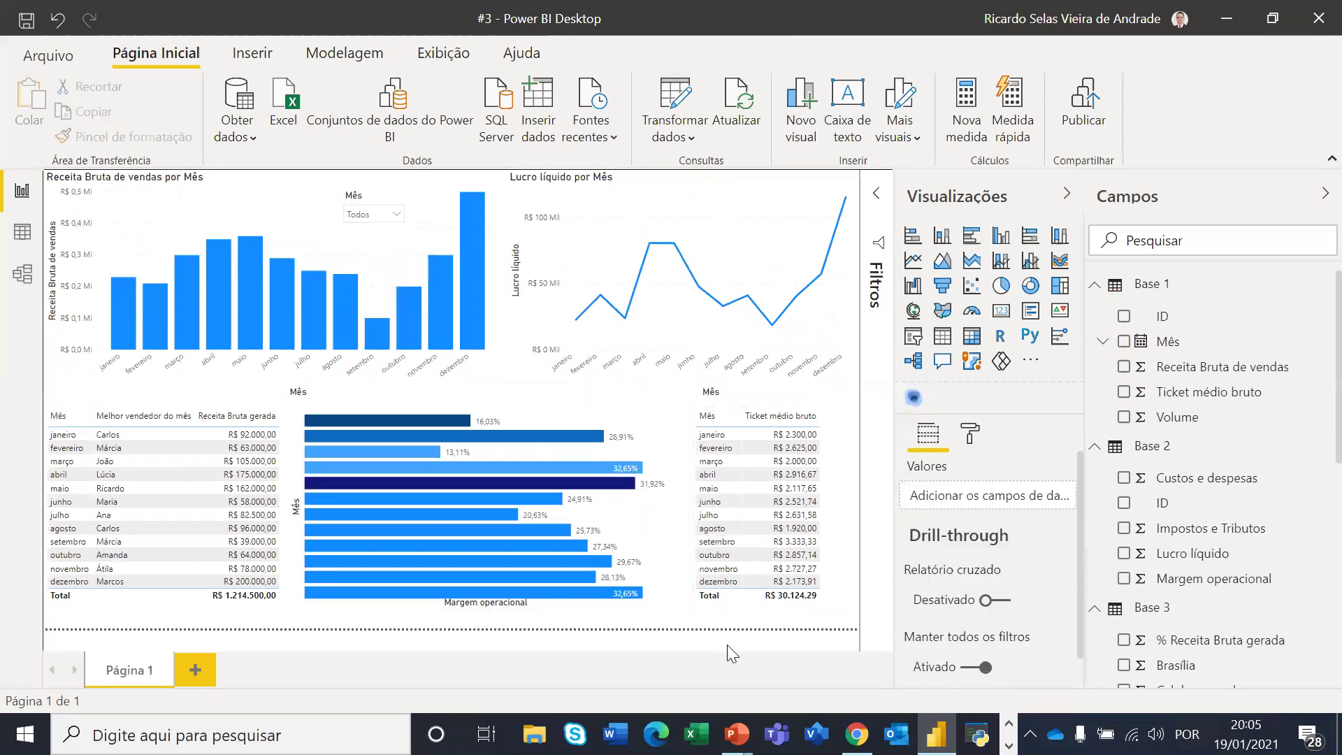
# Collapse the Visualizações pane to view the report page larger, and expand it again
pyautogui.click(1066, 194)
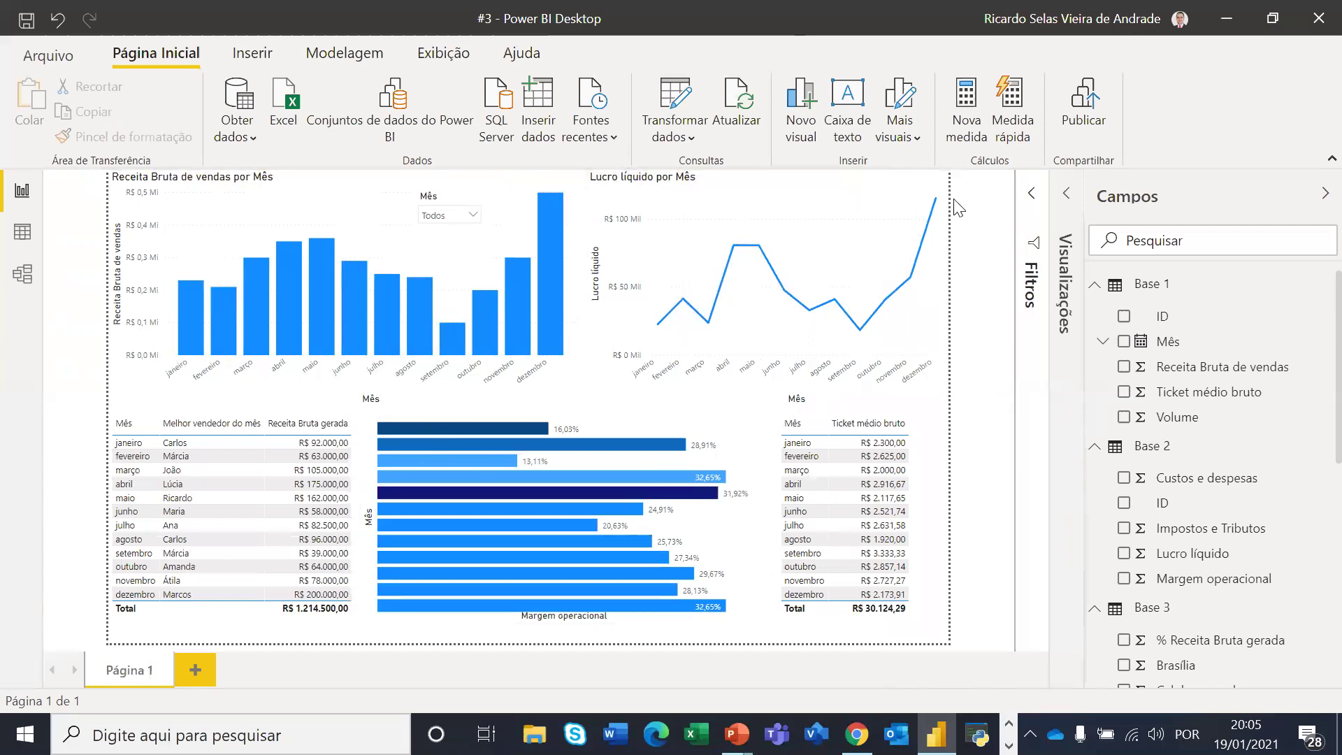
pyautogui.click(1068, 195)
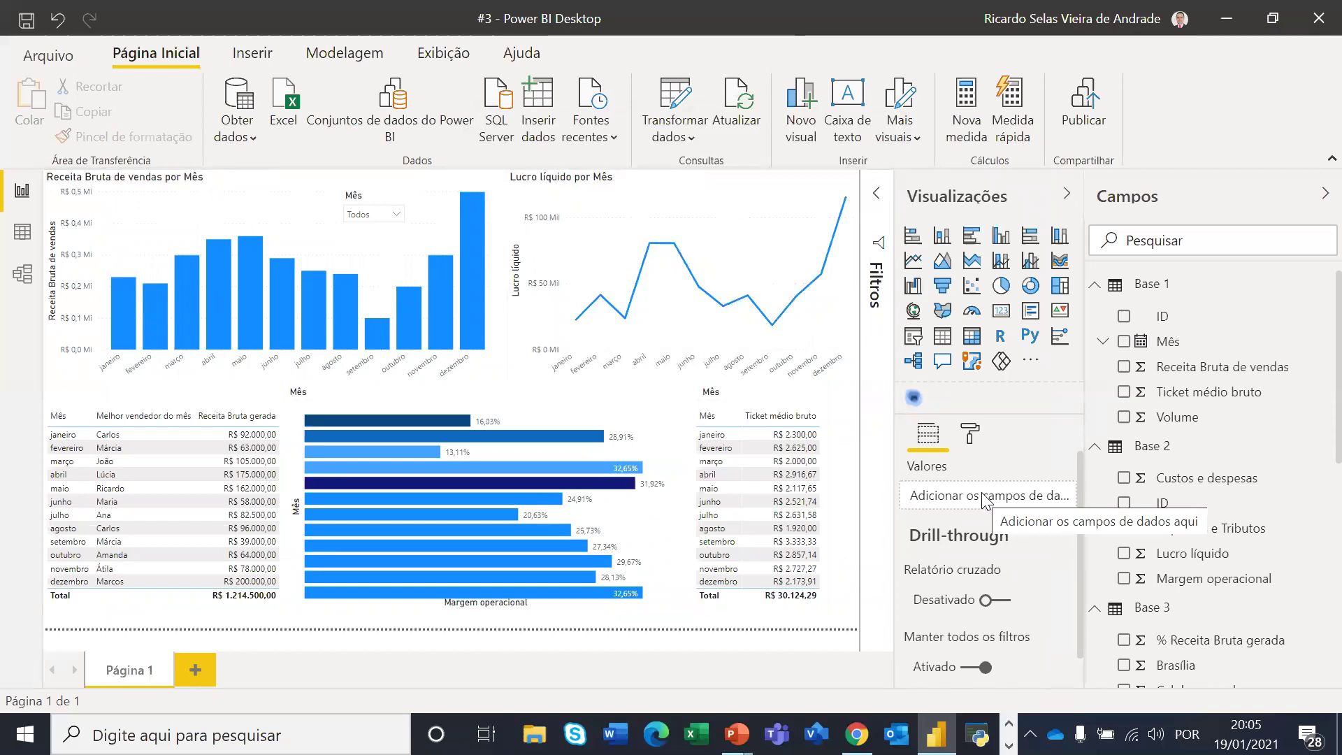
# Cross-filter the report by the julho bar of the operating margin chart, and clear the highlight
pyautogui.click(434, 524)
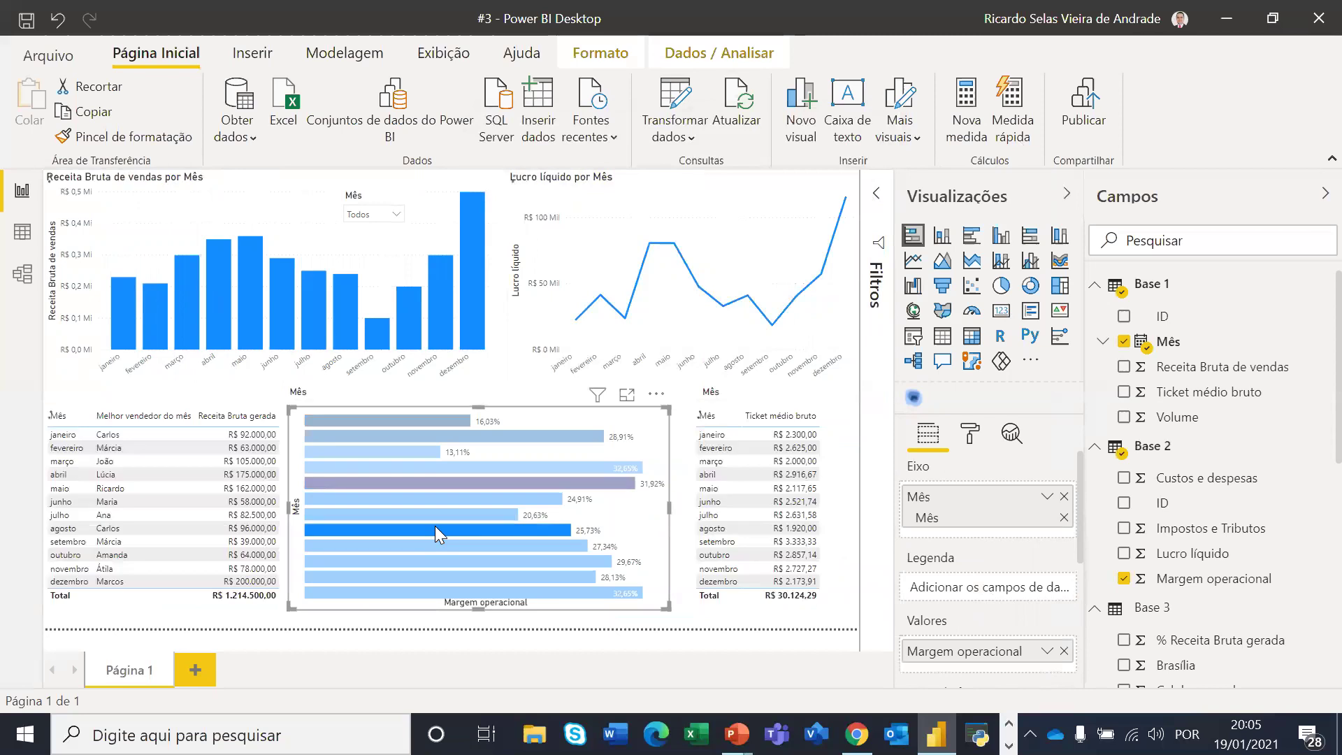
pyautogui.click(426, 513)
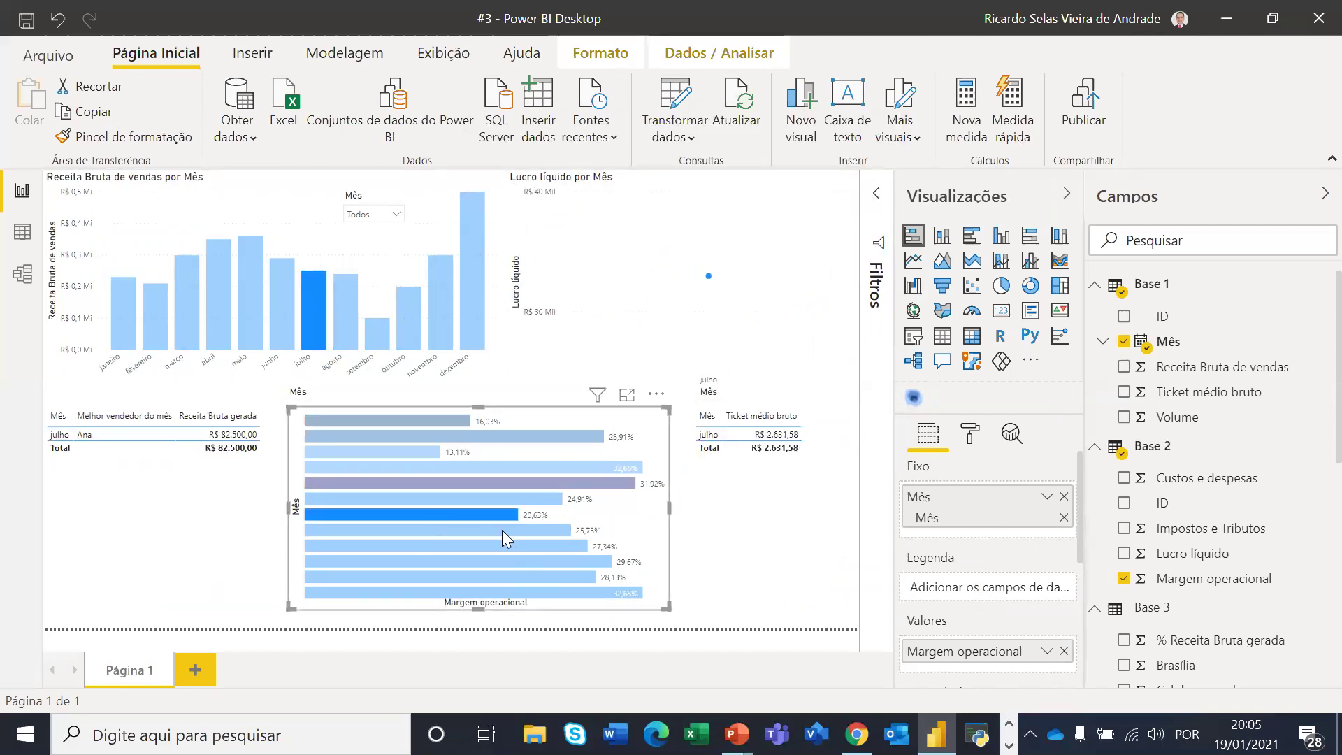
pyautogui.click(493, 514)
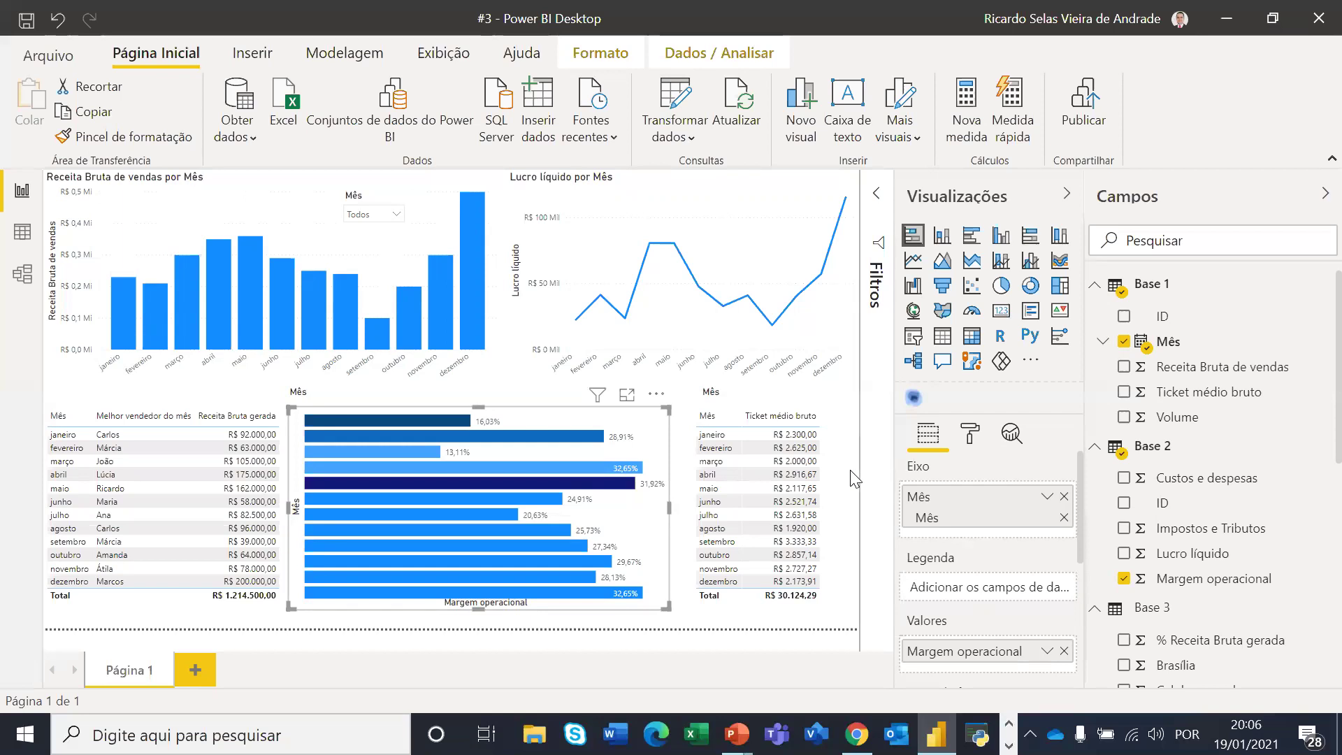
# Rename the report page as Painel 1
pyautogui.doubleClick(135, 671)
pyautogui.write('Painel 1')
pyautogui.click(829, 641)
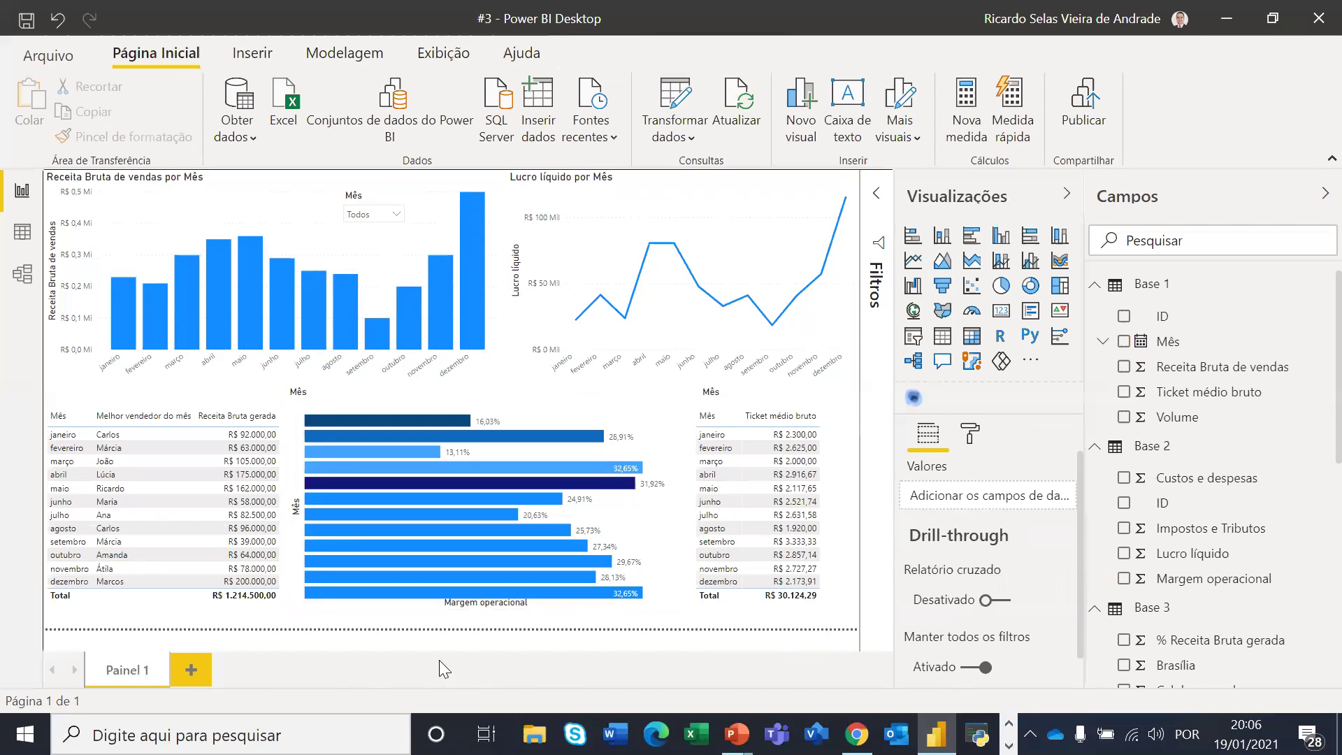
# Add a second report page and name it Painel 2
pyautogui.click(191, 667)
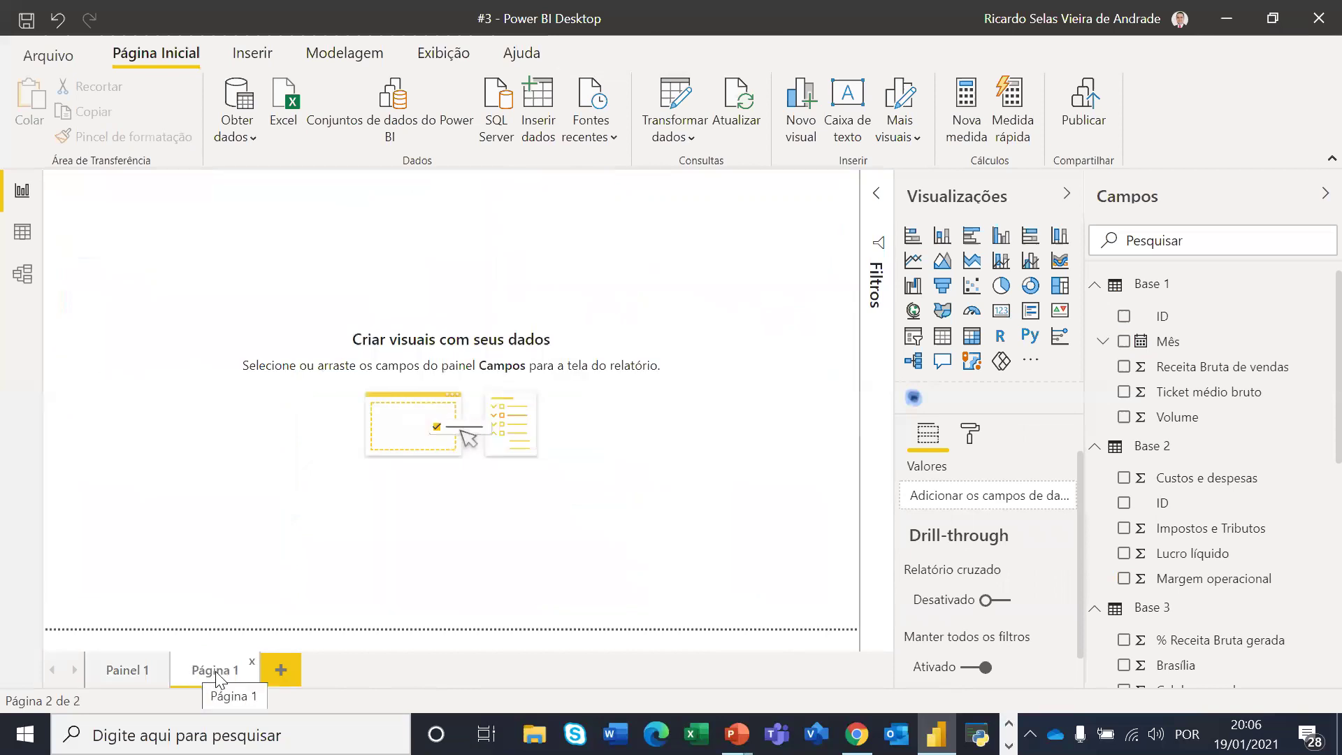
pyautogui.doubleClick(216, 672)
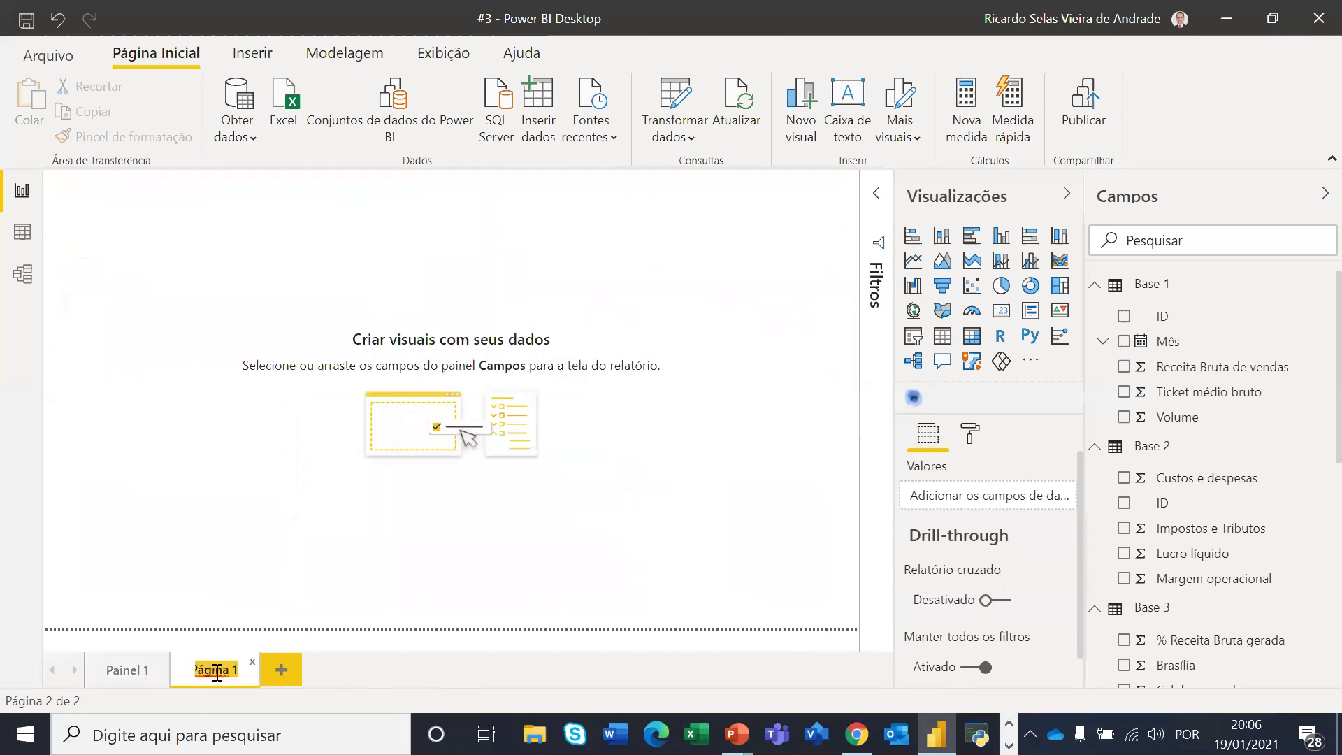
pyautogui.write('Painel 2')
pyautogui.click(523, 538)
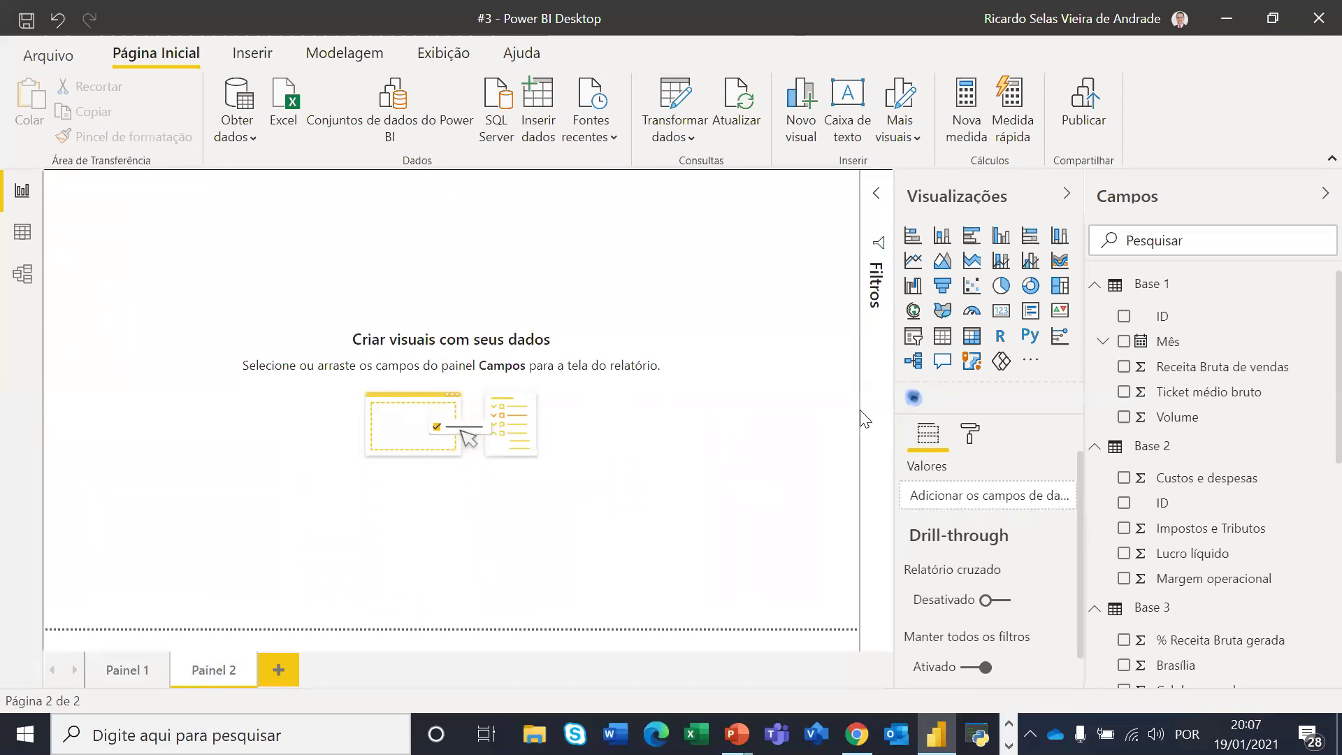
# Insert the imported custom map visual on Painel 2 and enlarge it to over a third of the page's width
pyautogui.click(913, 398)
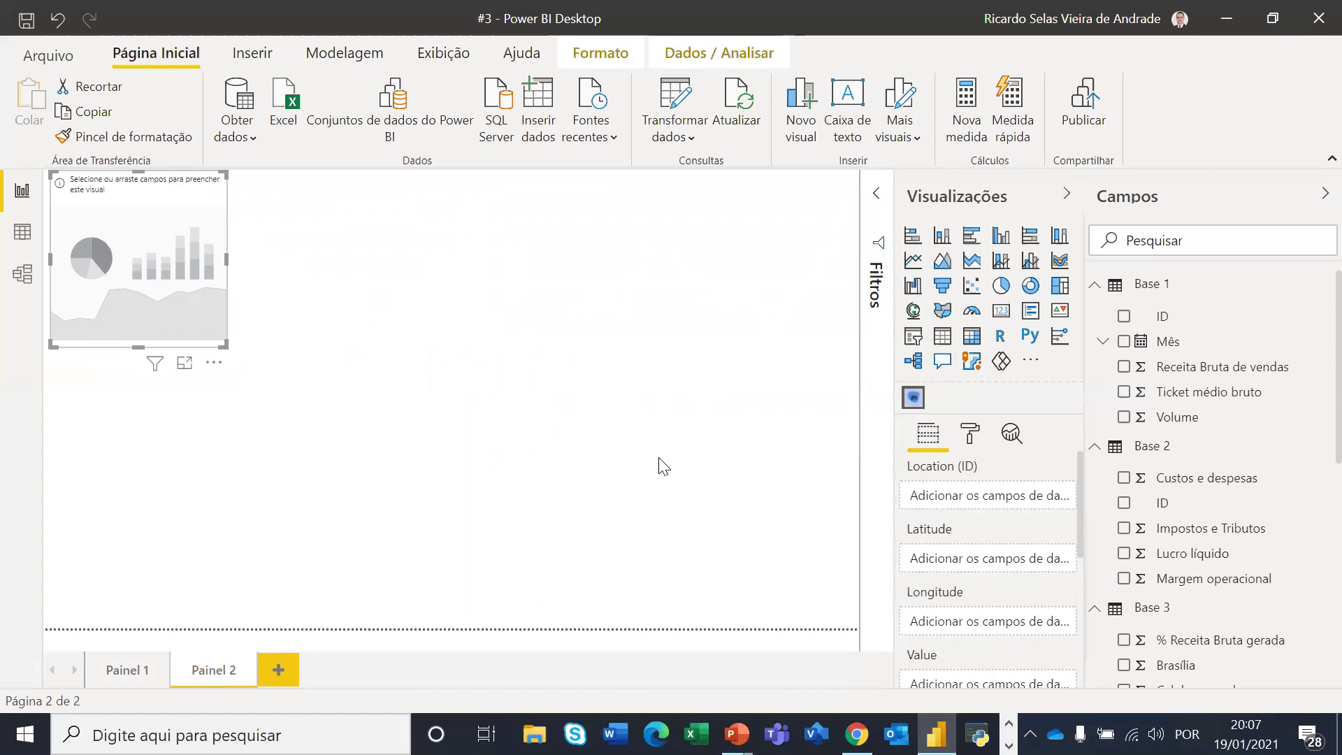
pyautogui.moveTo(225, 345); pyautogui.dragTo(353, 446)
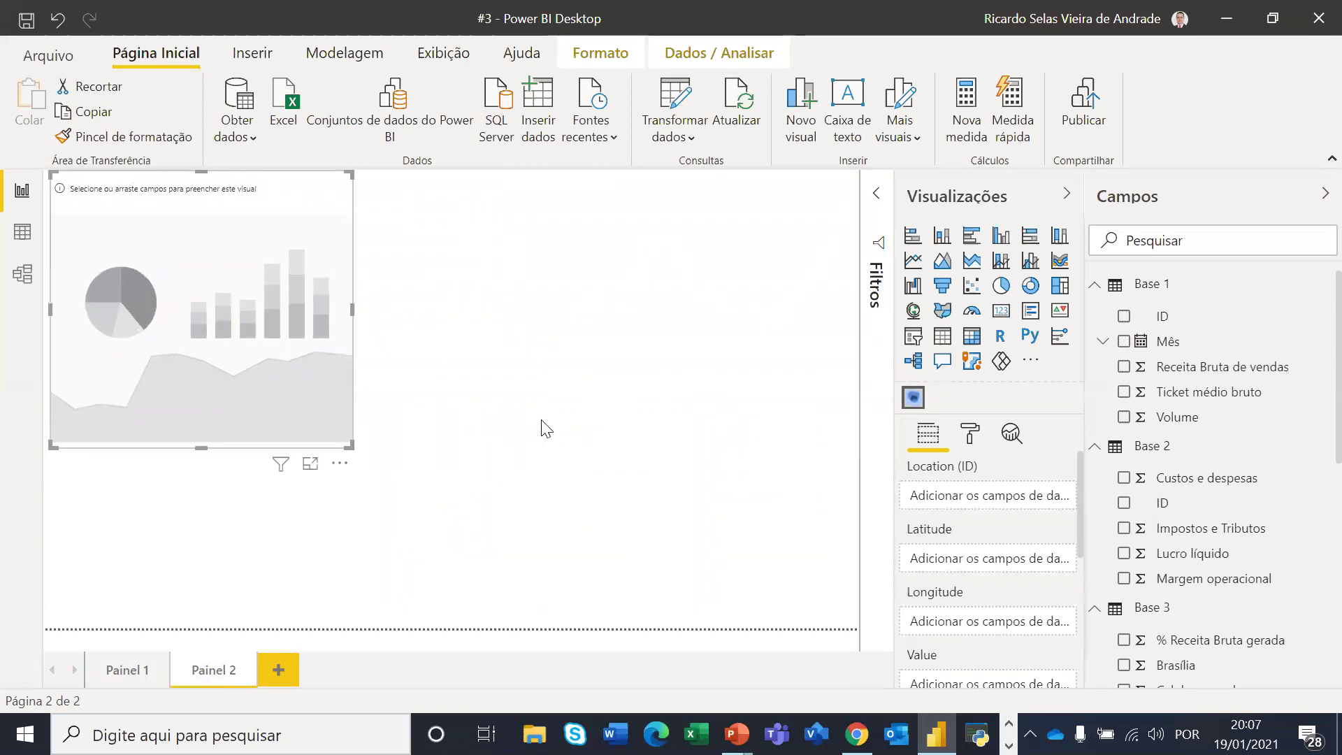
pyautogui.scroll(-5, 1197, 498)
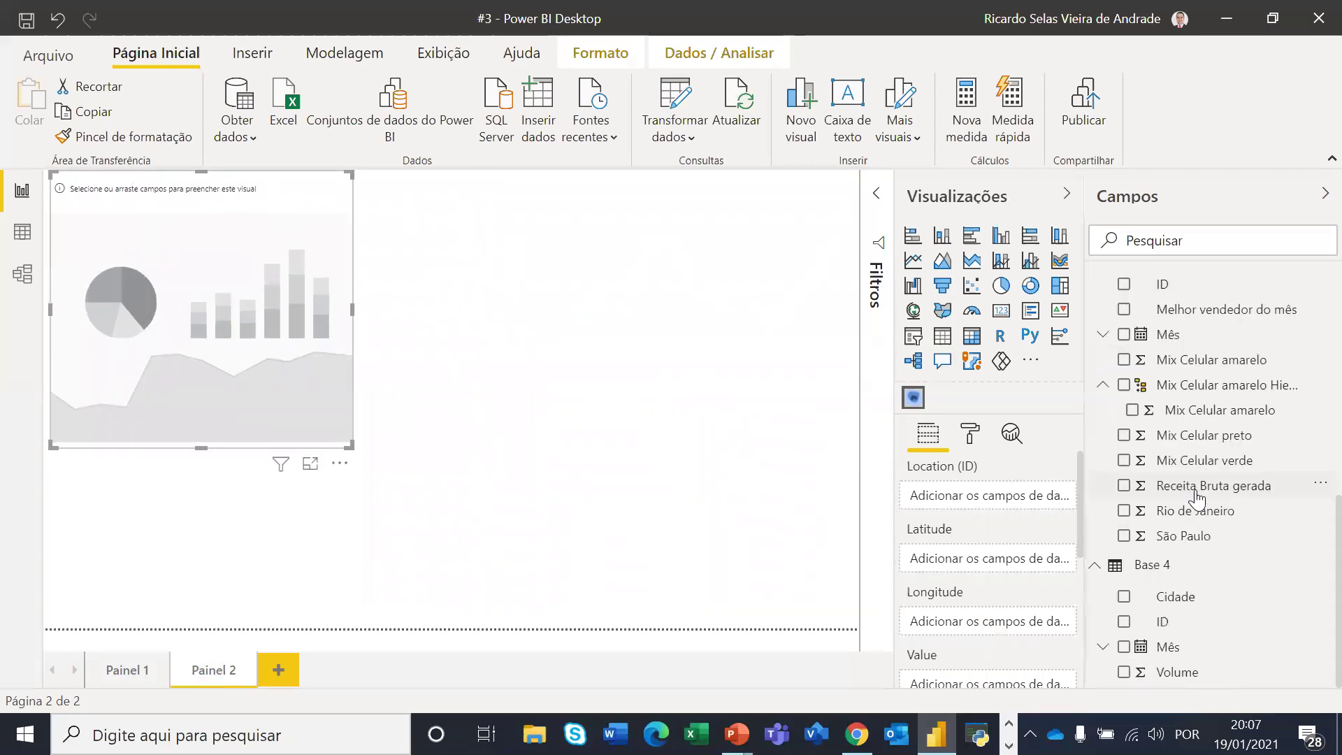
# Assign Cidade from Base 4 as the map's location and Volume from Base 4 as its value
pyautogui.moveTo(1161, 597); pyautogui.dragTo(982, 498)
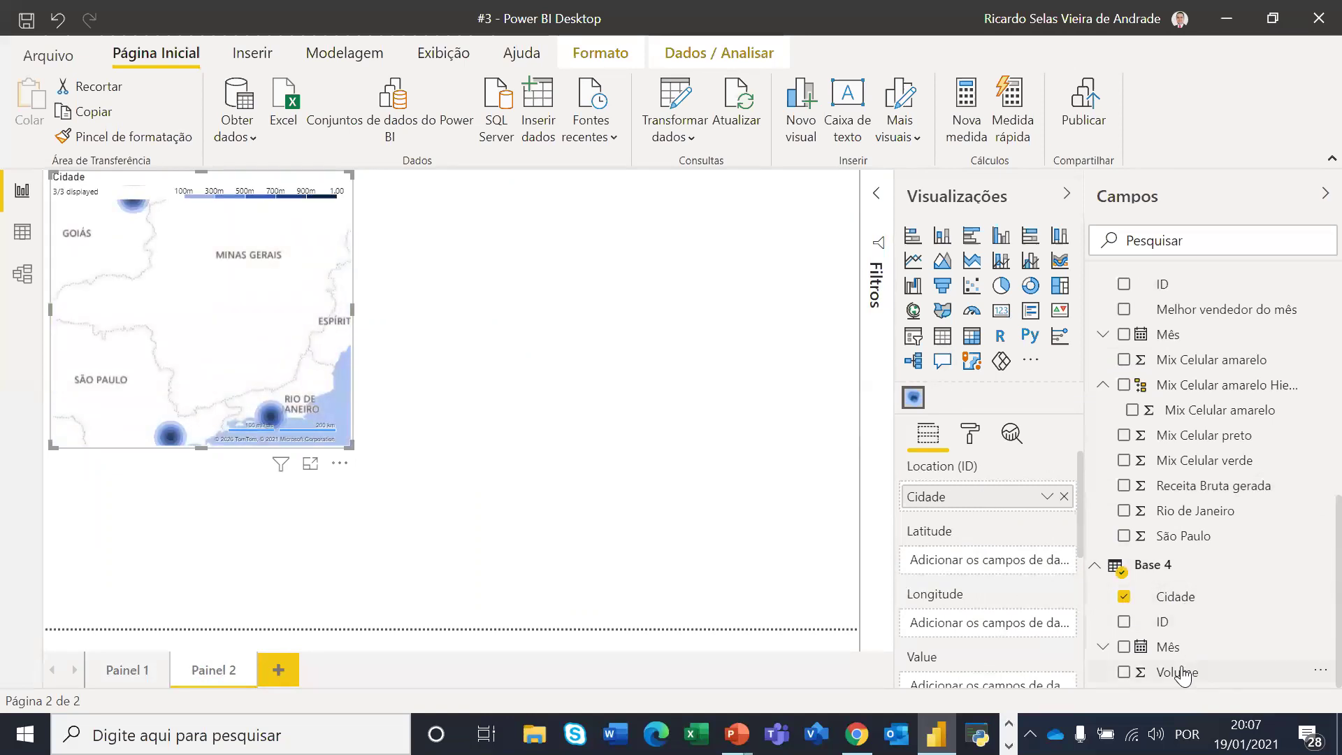
pyautogui.scroll(-2, 990, 607)
pyautogui.moveTo(1160, 672); pyautogui.dragTo(982, 593)
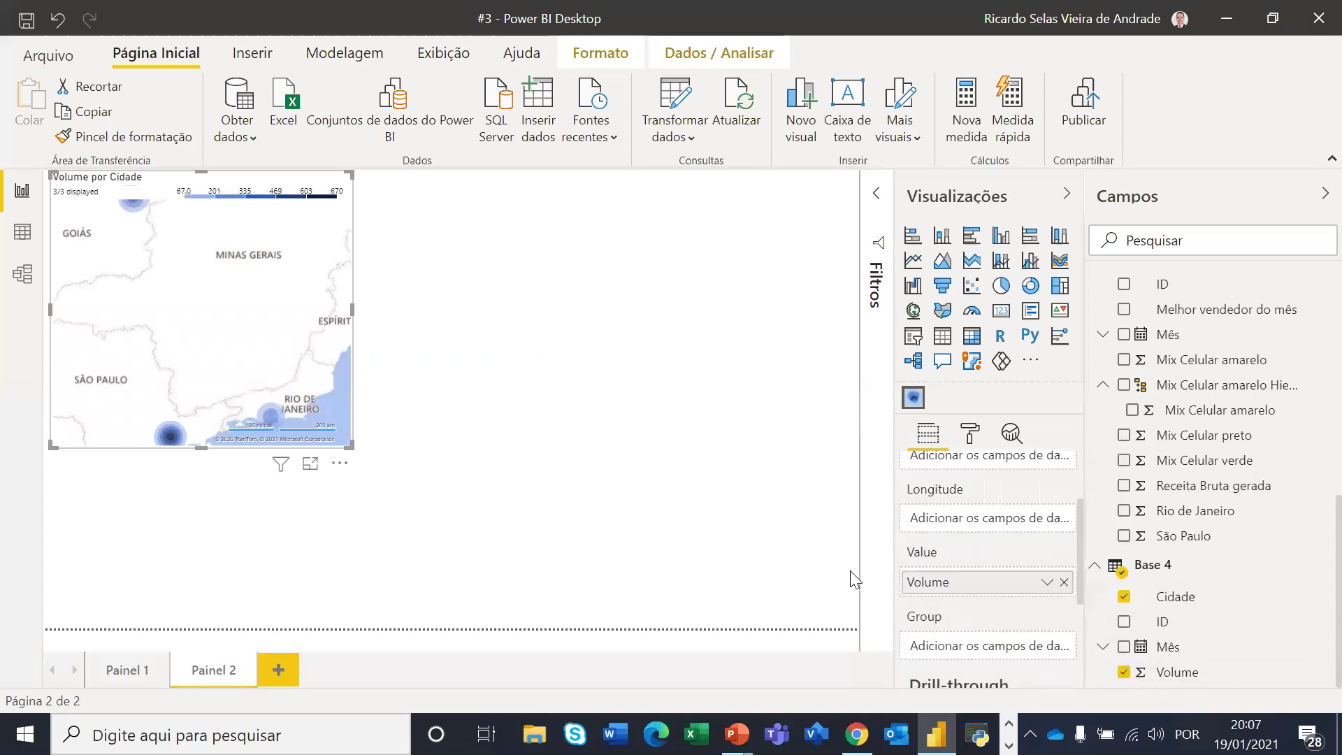
# Enlarge the map visual to fill the whole Painel 2 page
pyautogui.moveTo(357, 448); pyautogui.dragTo(635, 507)
pyautogui.click(267, 398)
pyautogui.moveTo(352, 445); pyautogui.dragTo(857, 641)
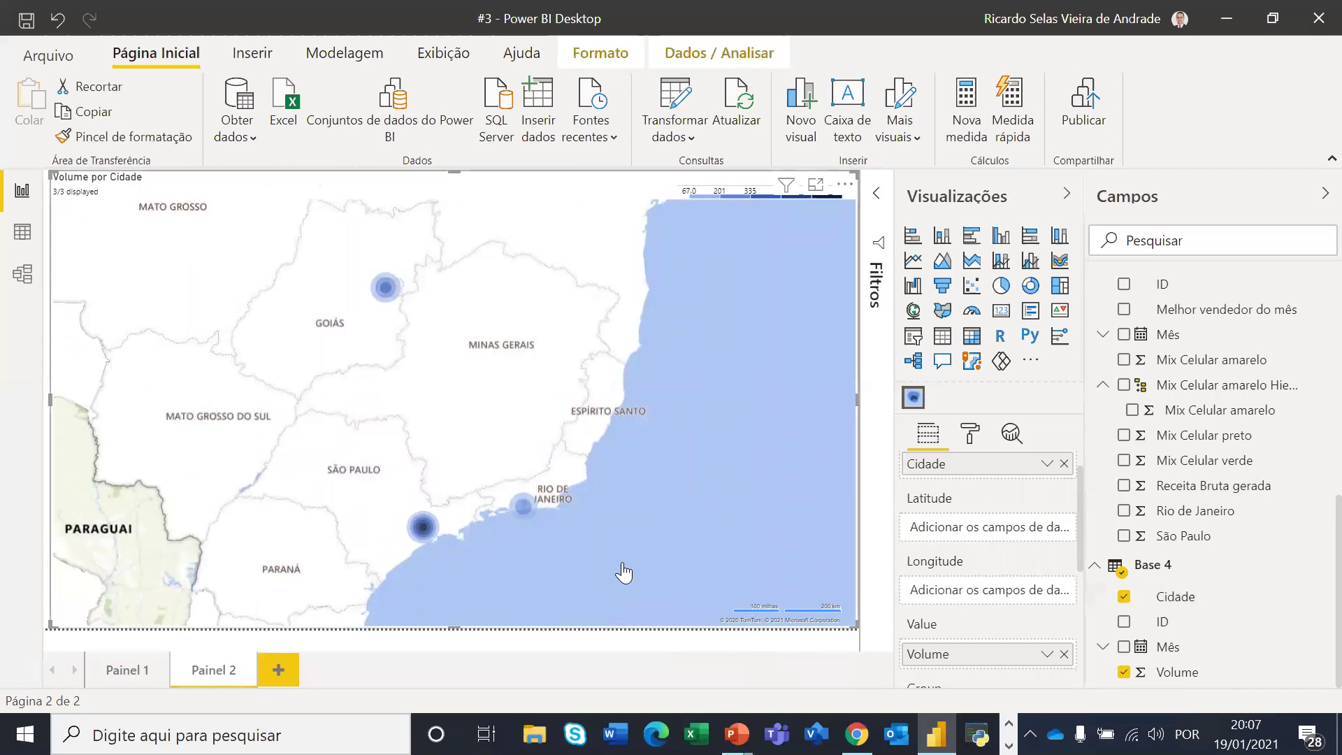
pyautogui.moveTo(470, 403)
pyautogui.mouseDown()
pyautogui.moveTo(493, 341)
pyautogui.moveTo(720, 461)
pyautogui.moveTo(588, 534)
pyautogui.moveTo(497, 308)
pyautogui.moveTo(371, 489)
pyautogui.moveTo(521, 561)
pyautogui.moveTo(443, 390)
pyautogui.moveTo(314, 410)
pyautogui.moveTo(488, 397)
pyautogui.mouseUp()
pyautogui.moveTo(441, 443); pyautogui.dragTo(470, 392)
pyautogui.moveTo(458, 453); pyautogui.dragTo(521, 391)
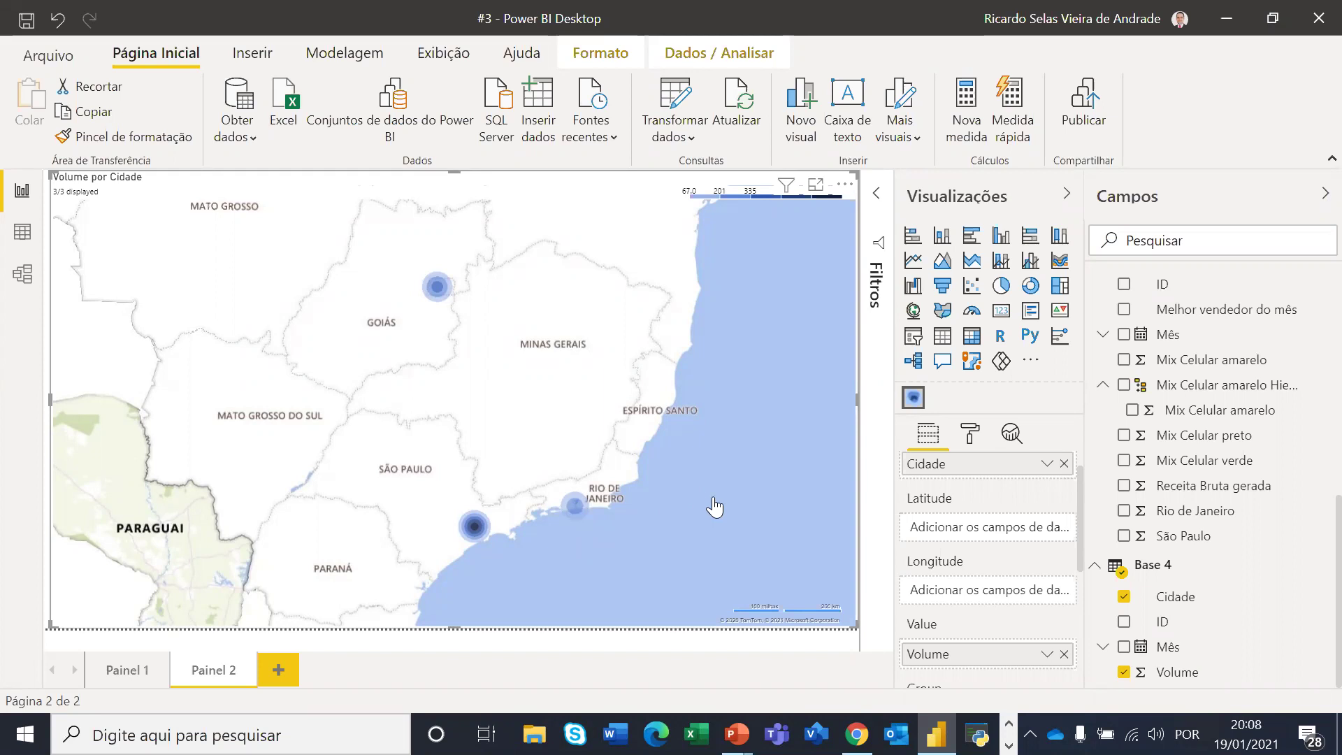
pyautogui.scroll(1, 507, 456)
pyautogui.scroll(-1, 438, 464)
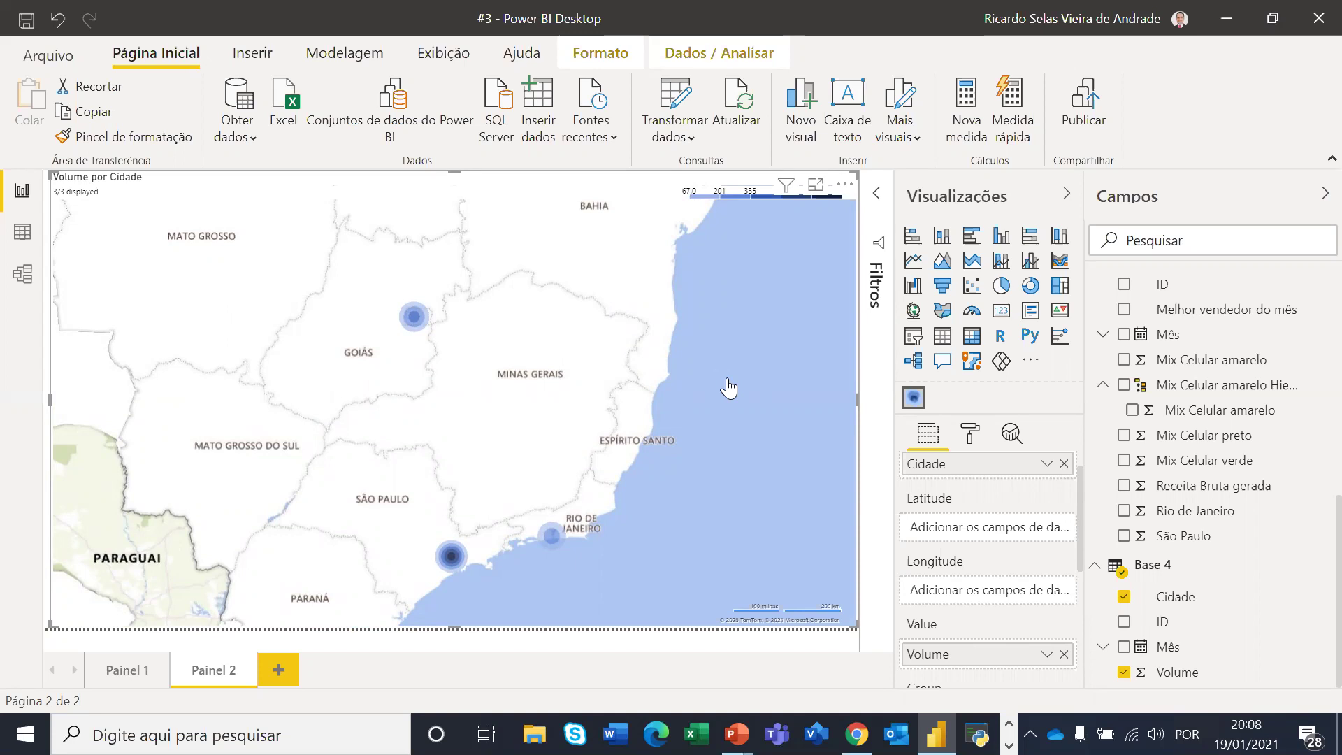
# Add a third report page and name it Painel 3
pyautogui.click(278, 670)
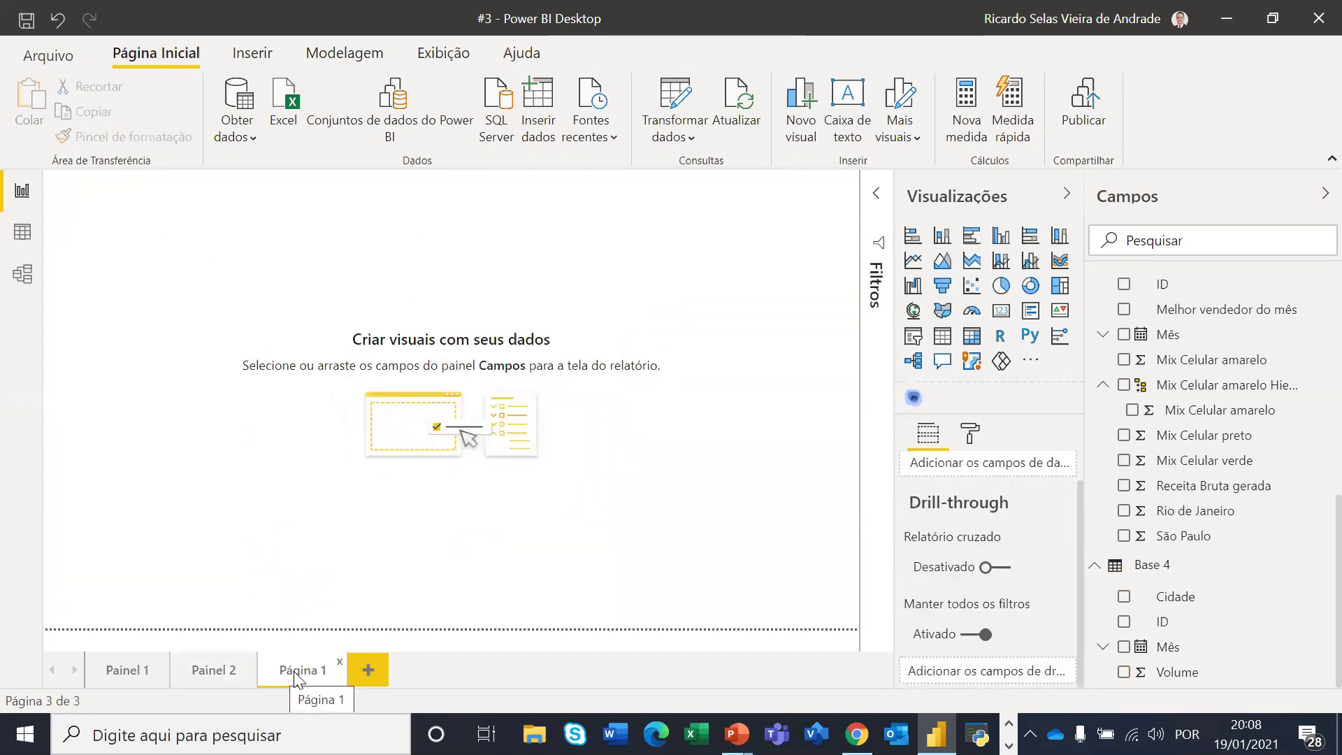
pyautogui.doubleClick(306, 671)
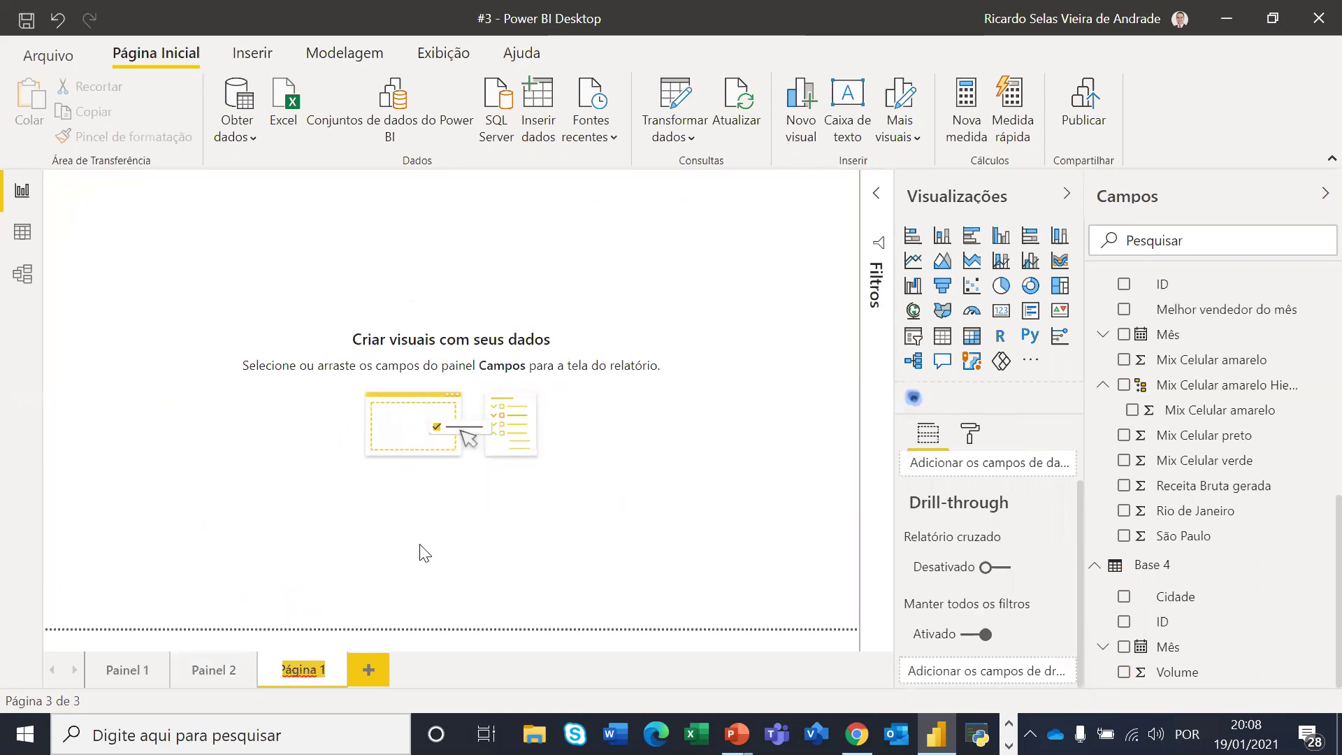
pyautogui.write('Painel 3')
pyautogui.click(640, 500)
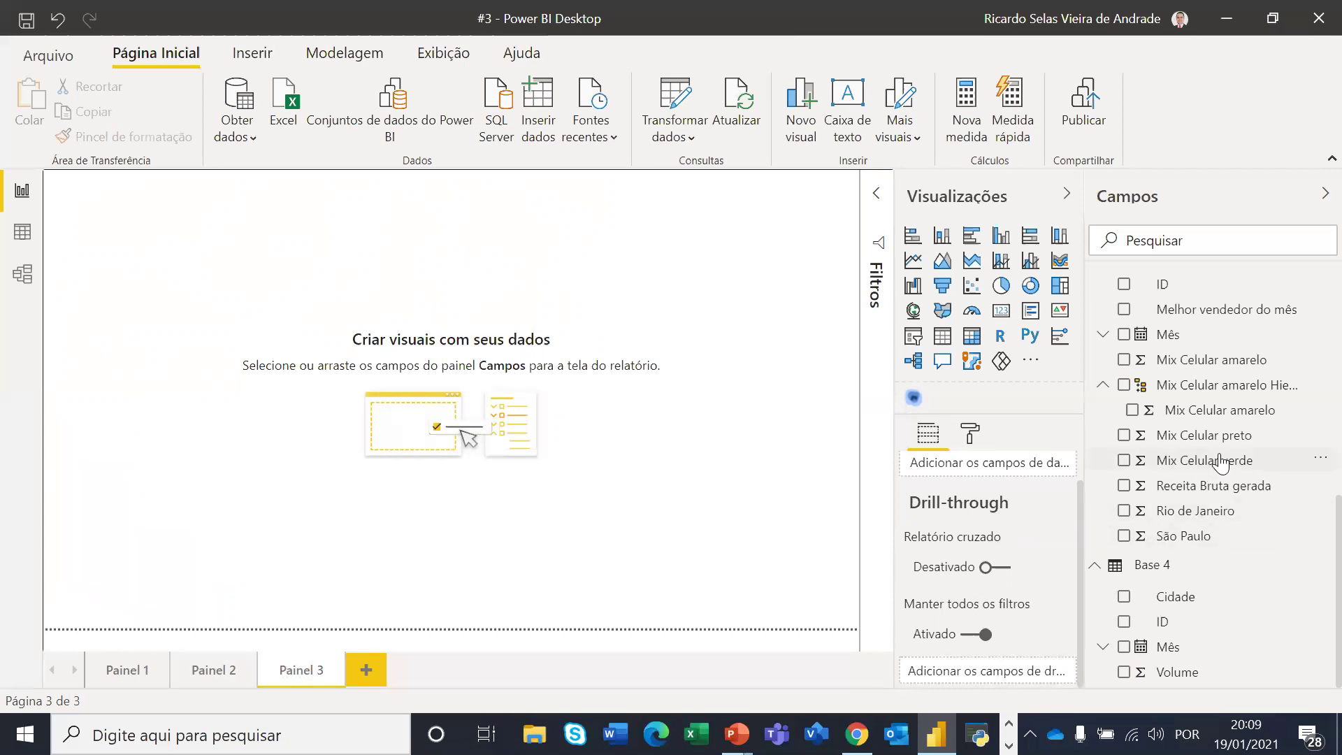
# Look through the fields of Base 1 to Base 4 for data suited to the new page
pyautogui.scroll(8, 1207, 490)
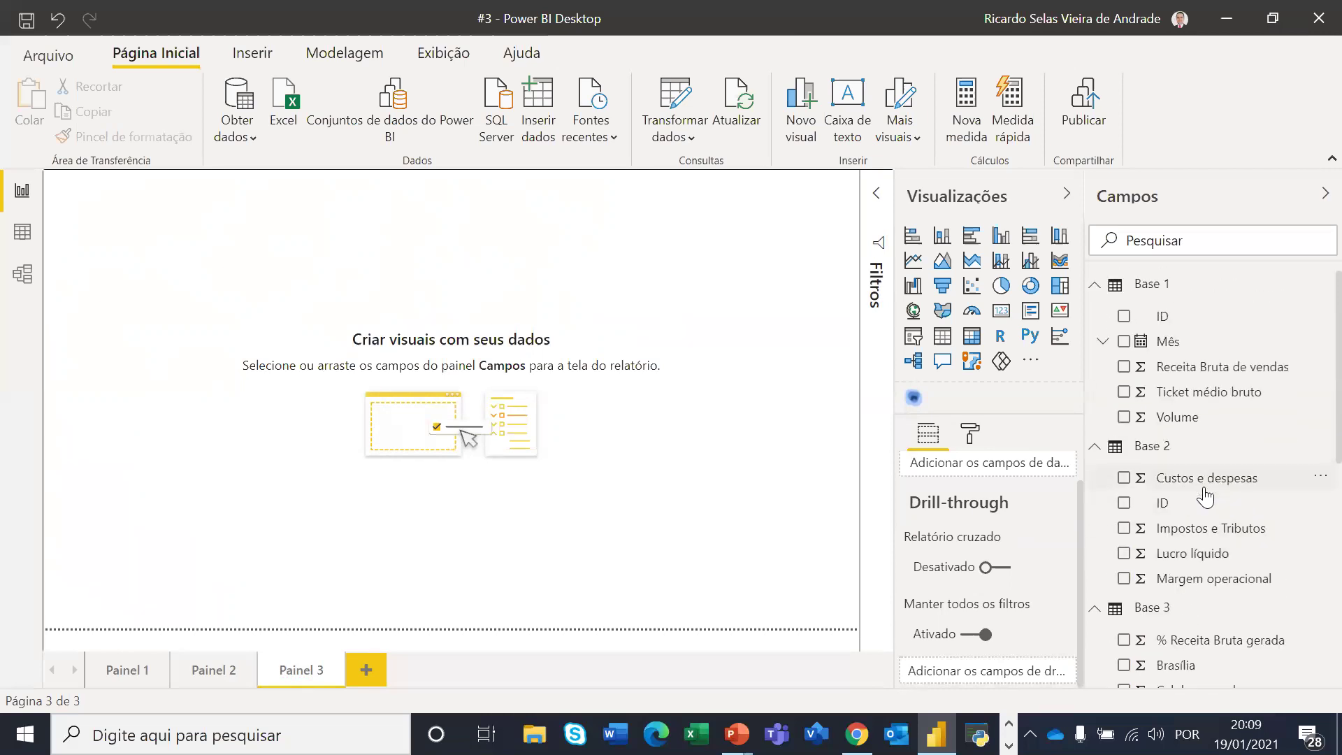
pyautogui.scroll(-3, 1205, 501)
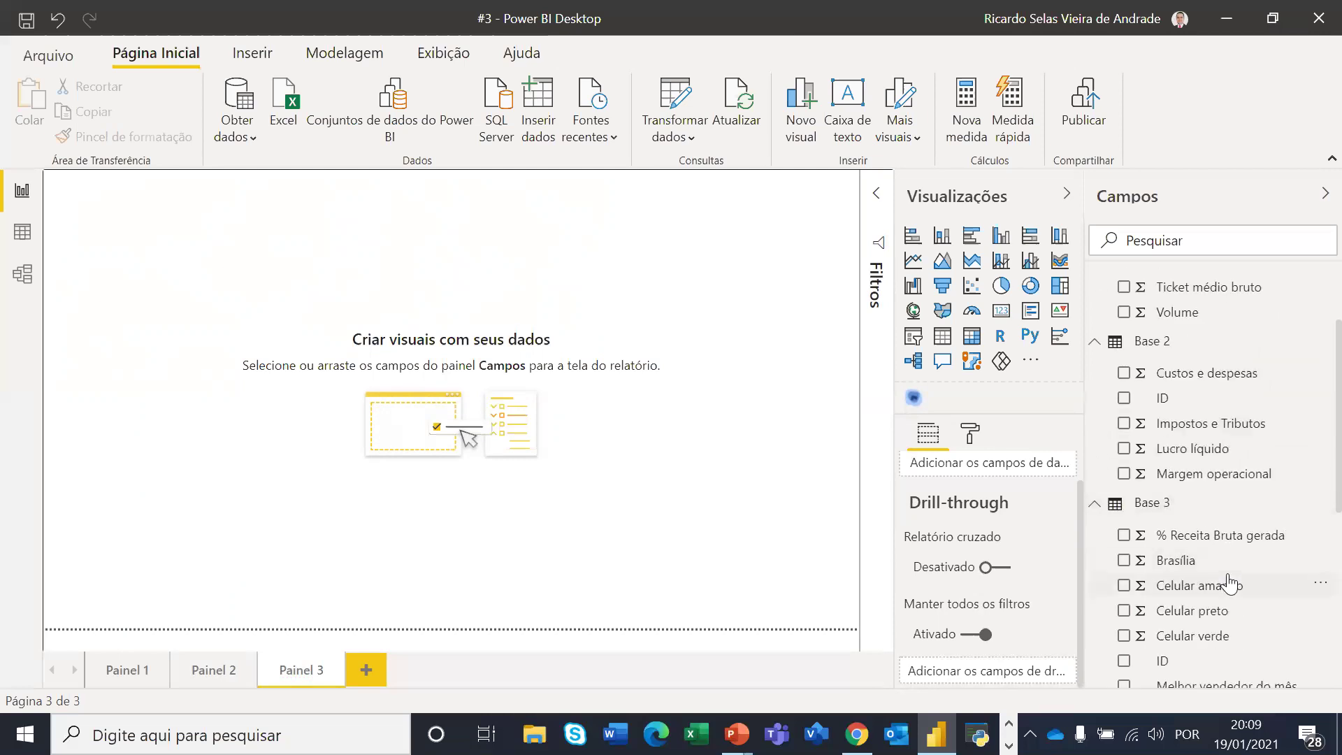
pyautogui.scroll(-6, 1229, 582)
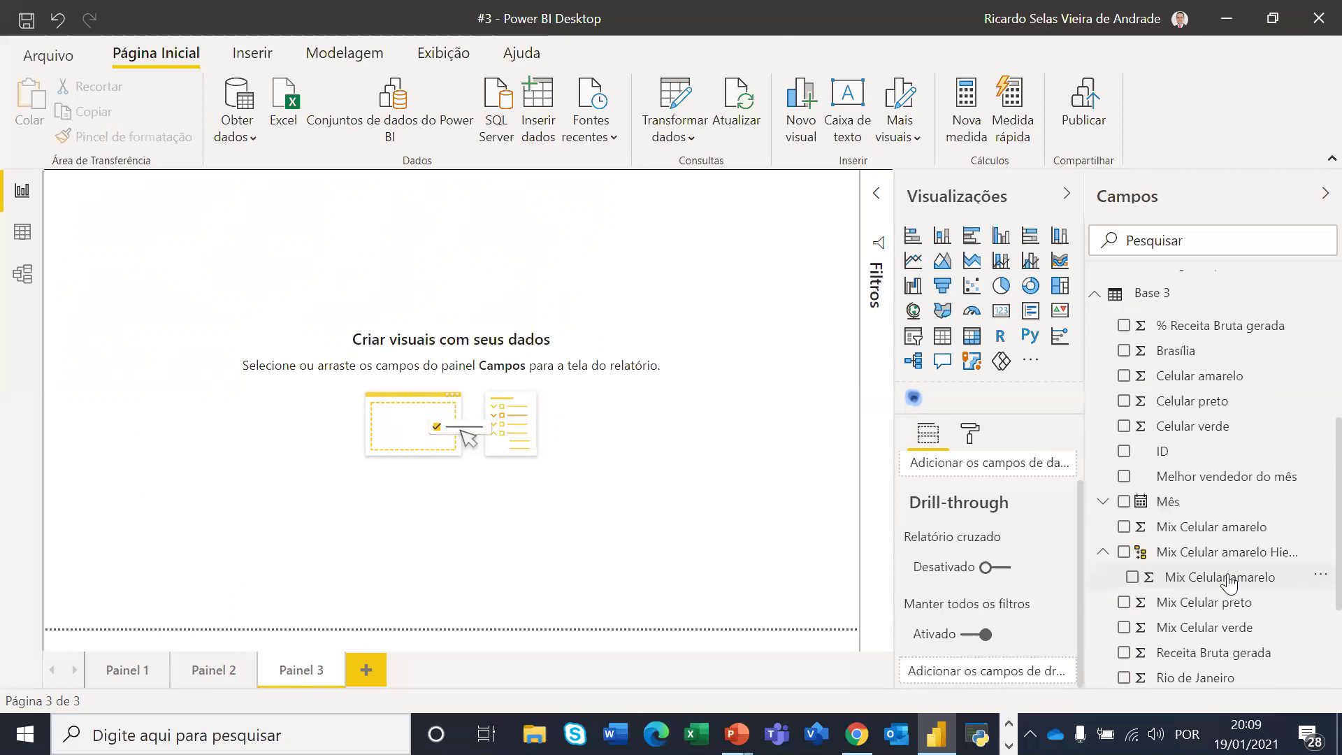
pyautogui.scroll(-3, 1229, 582)
pyautogui.scroll(-2, 1229, 582)
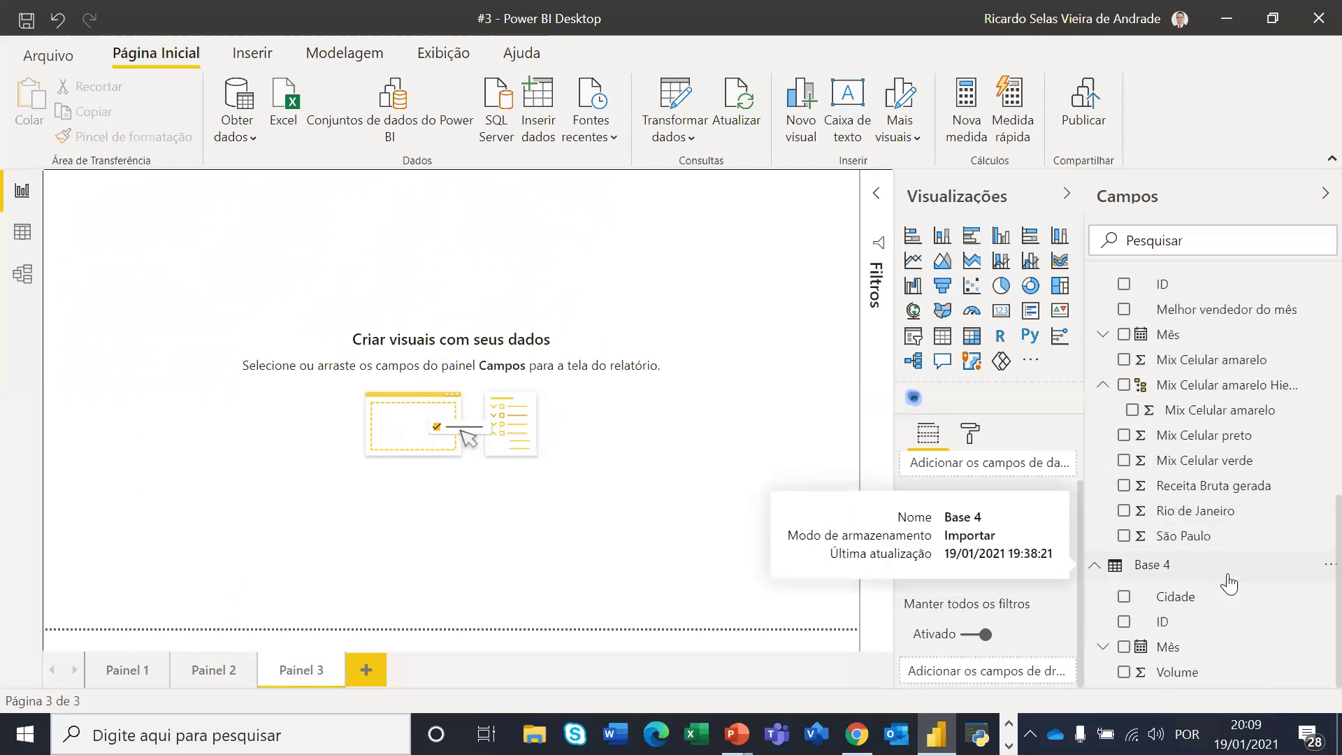
pyautogui.scroll(1, 1229, 583)
pyautogui.scroll(-1, 1229, 582)
pyautogui.scroll(4, 1229, 582)
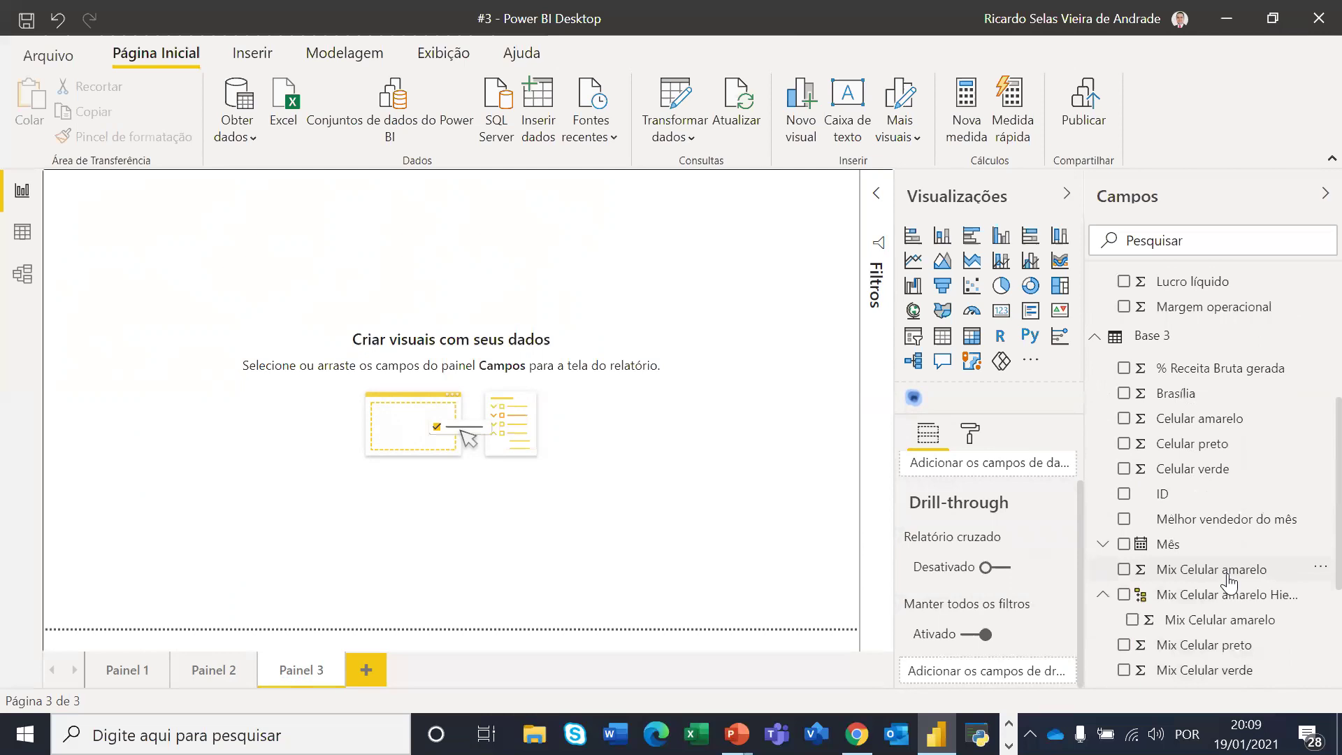
pyautogui.scroll(-4, 1229, 582)
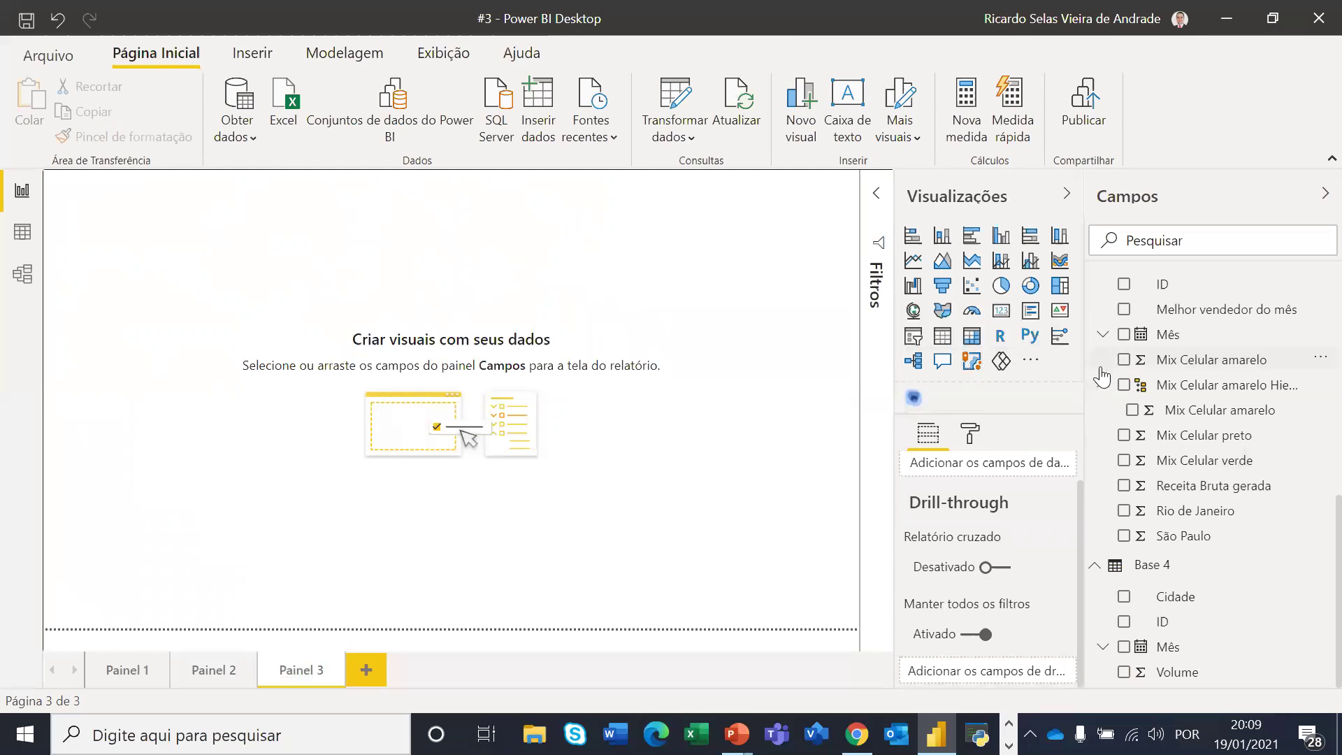
# Insert a funnel chart of Volume by Cidade from Base 4, enlarged to full page height and just over half the page's width
pyautogui.click(943, 290)
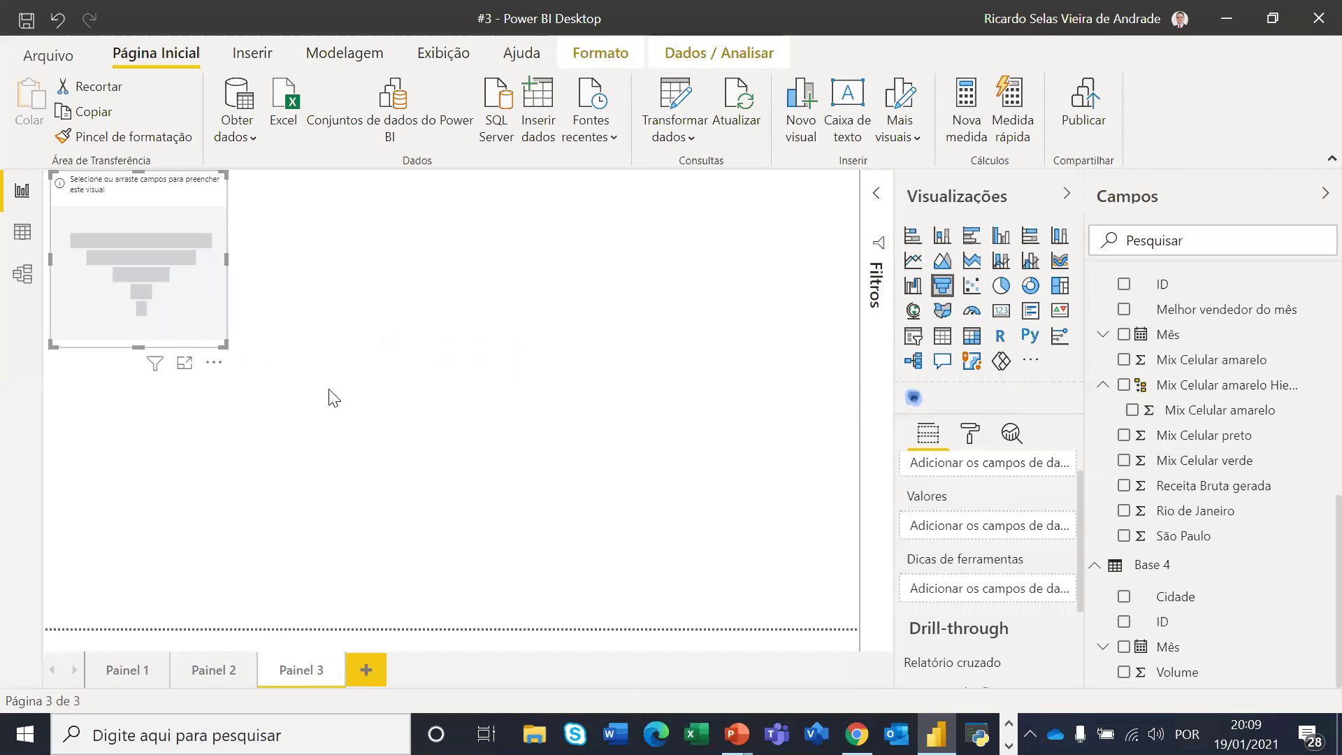
pyautogui.moveTo(225, 345); pyautogui.dragTo(363, 472)
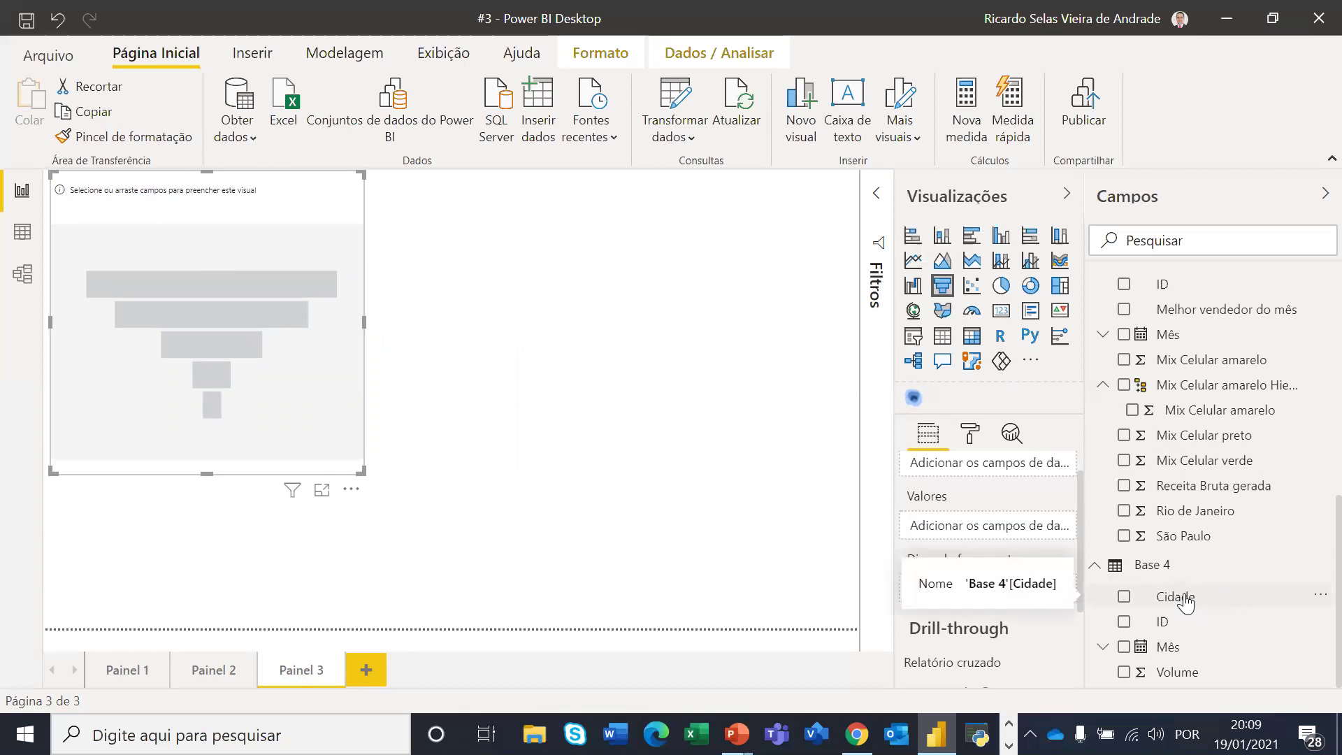
pyautogui.moveTo(1186, 601); pyautogui.dragTo(318, 409)
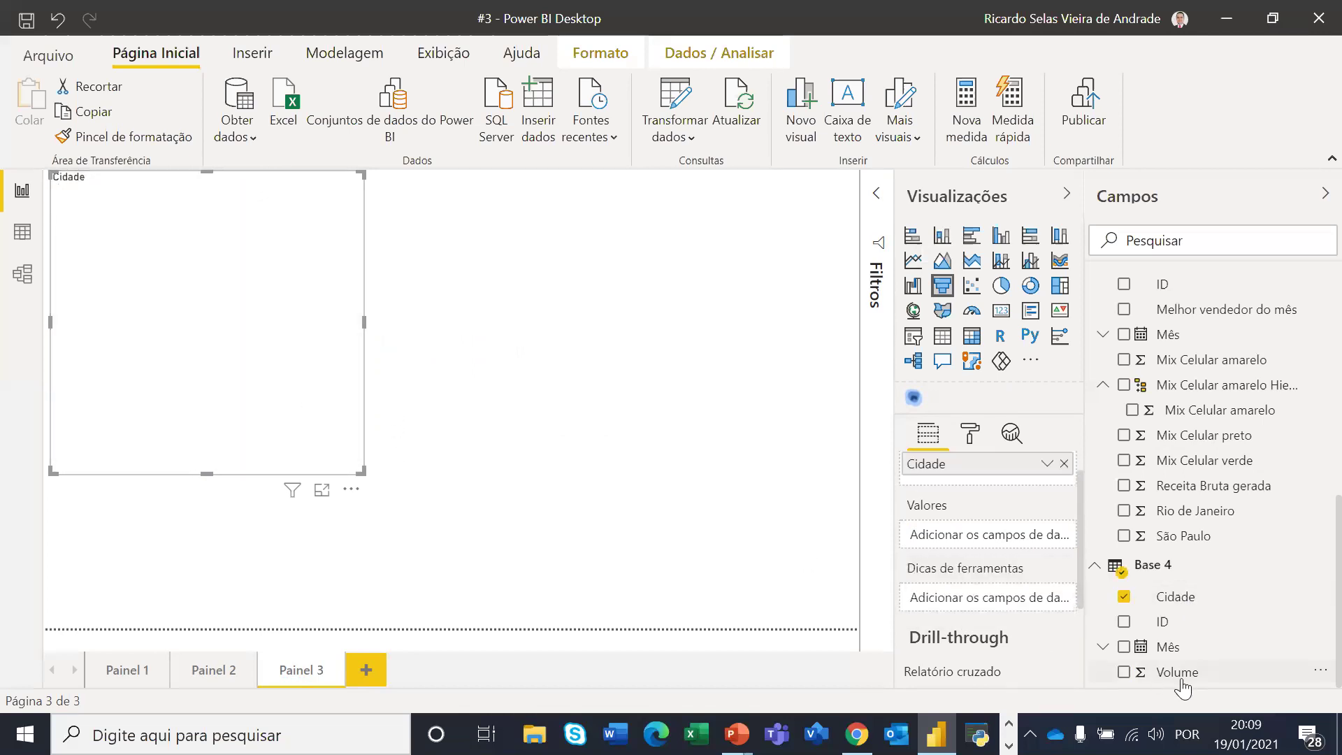
pyautogui.moveTo(1182, 679); pyautogui.dragTo(995, 544)
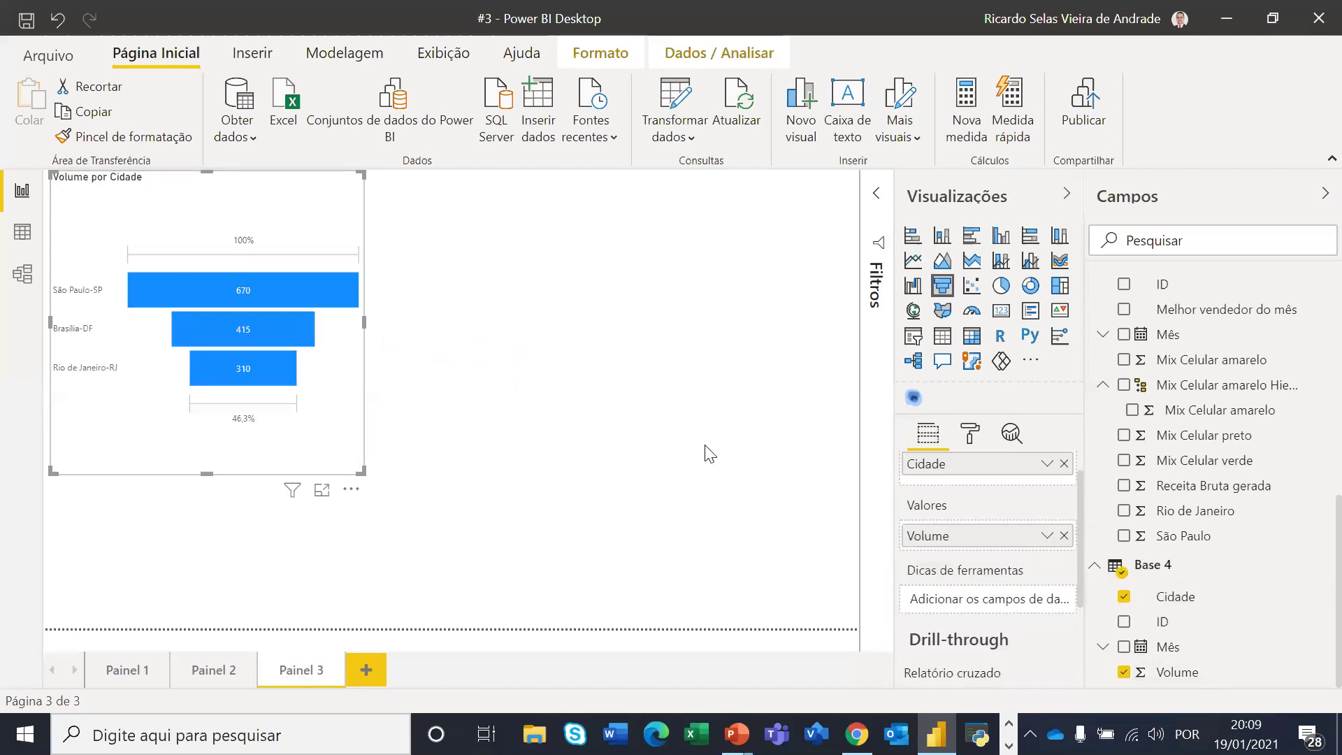
pyautogui.moveTo(359, 472); pyautogui.dragTo(481, 627)
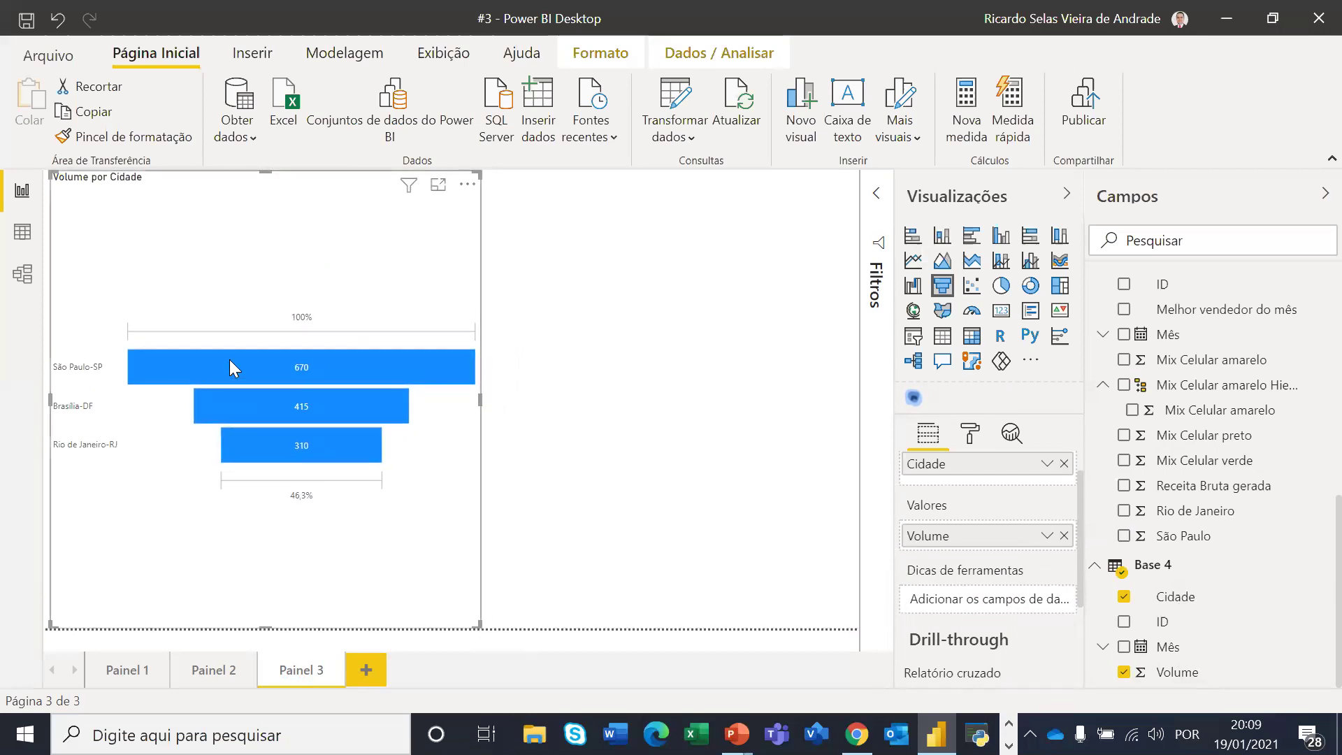
# Examine the volume and percentage details of the São Paulo-SP, Brasília-DF and Rio de Janeiro-RJ funnel bars, and deselect the chart
pyautogui.moveTo(230, 361)
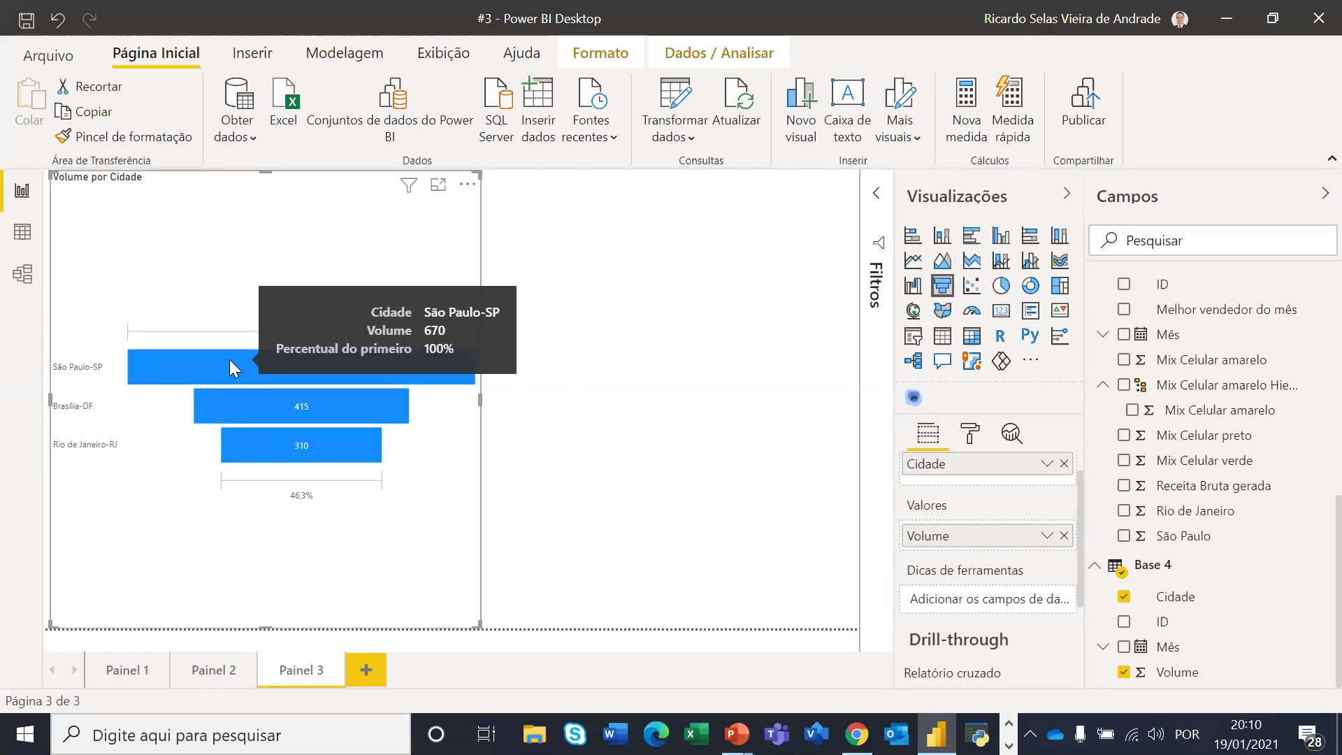
pyautogui.moveTo(219, 402)
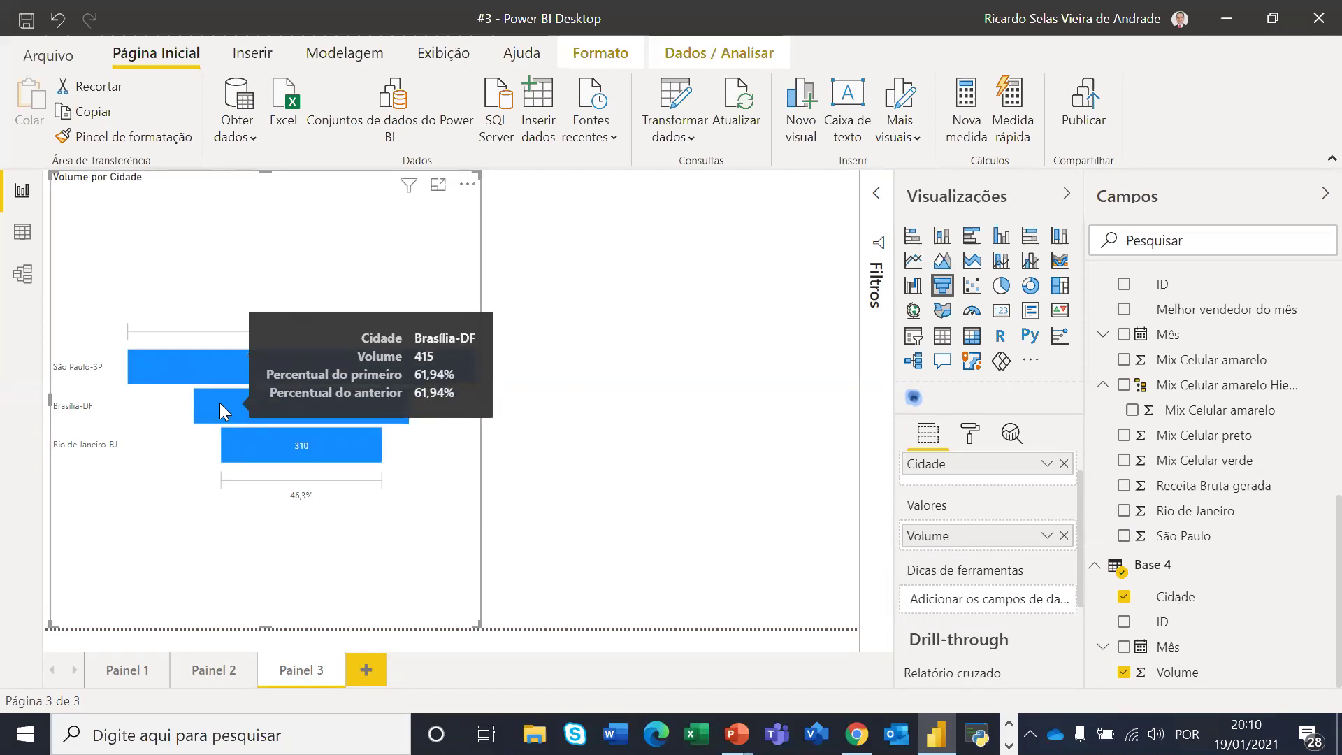
pyautogui.moveTo(231, 436)
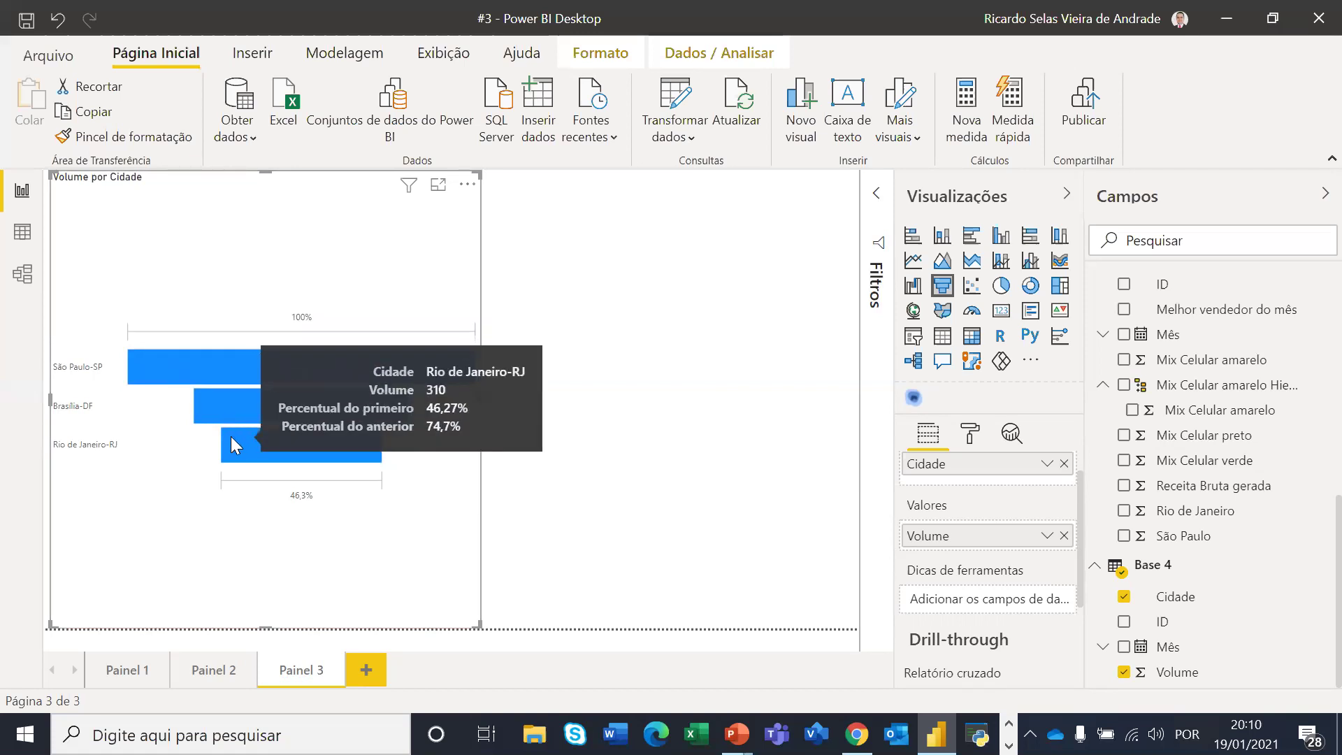
pyautogui.click(705, 465)
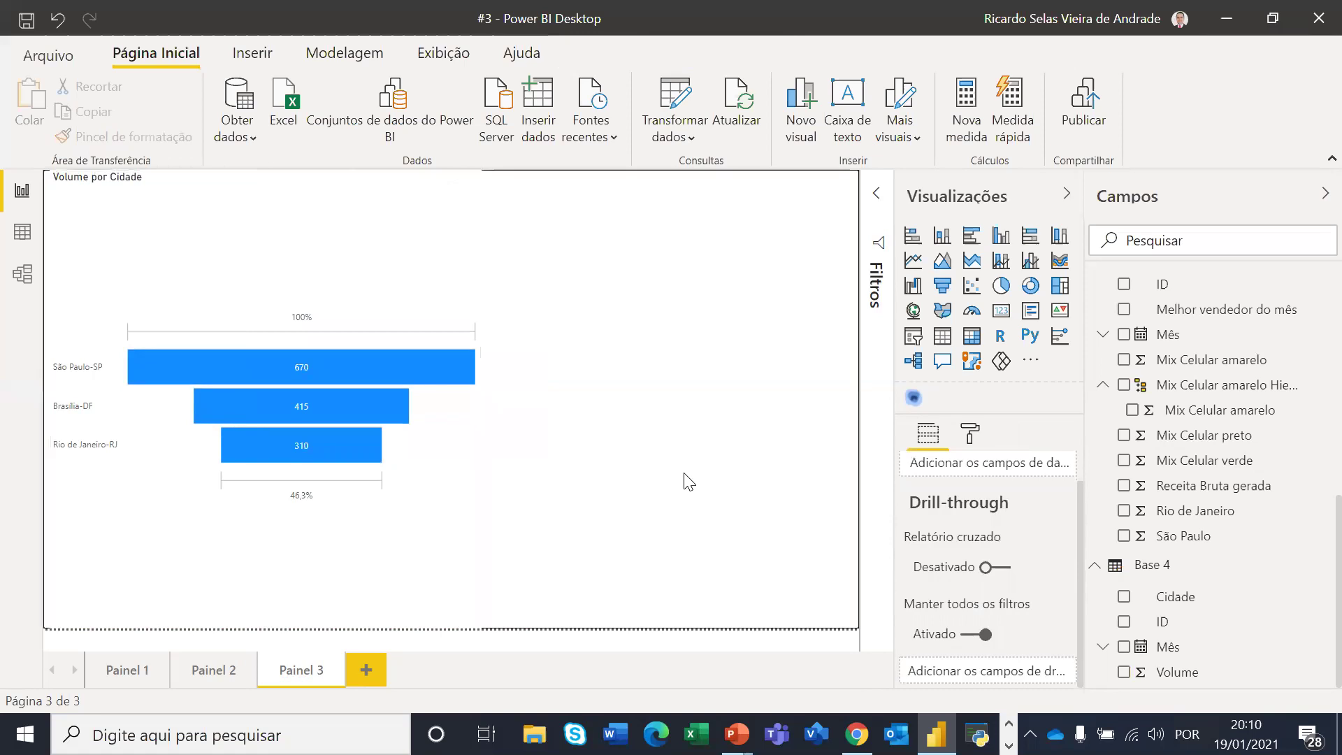
# Narrow the funnel chart to just under half of the page's width
pyautogui.click(359, 282)
pyautogui.moveTo(481, 396); pyautogui.dragTo(419, 411)
pyautogui.click(614, 426)
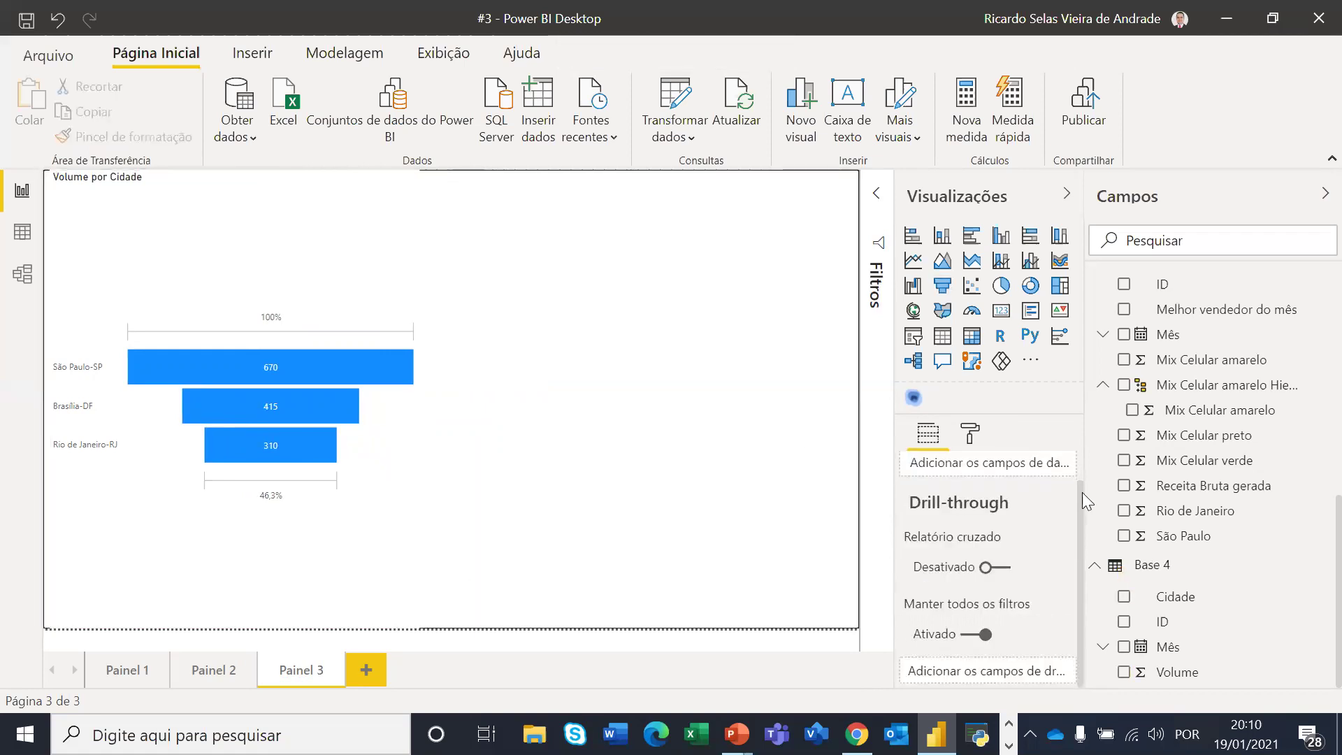
# Review the available fields again, especially those of Base 3, for a second chart beside the funnel
pyautogui.scroll(5, 1242, 552)
pyautogui.scroll(3, 1241, 551)
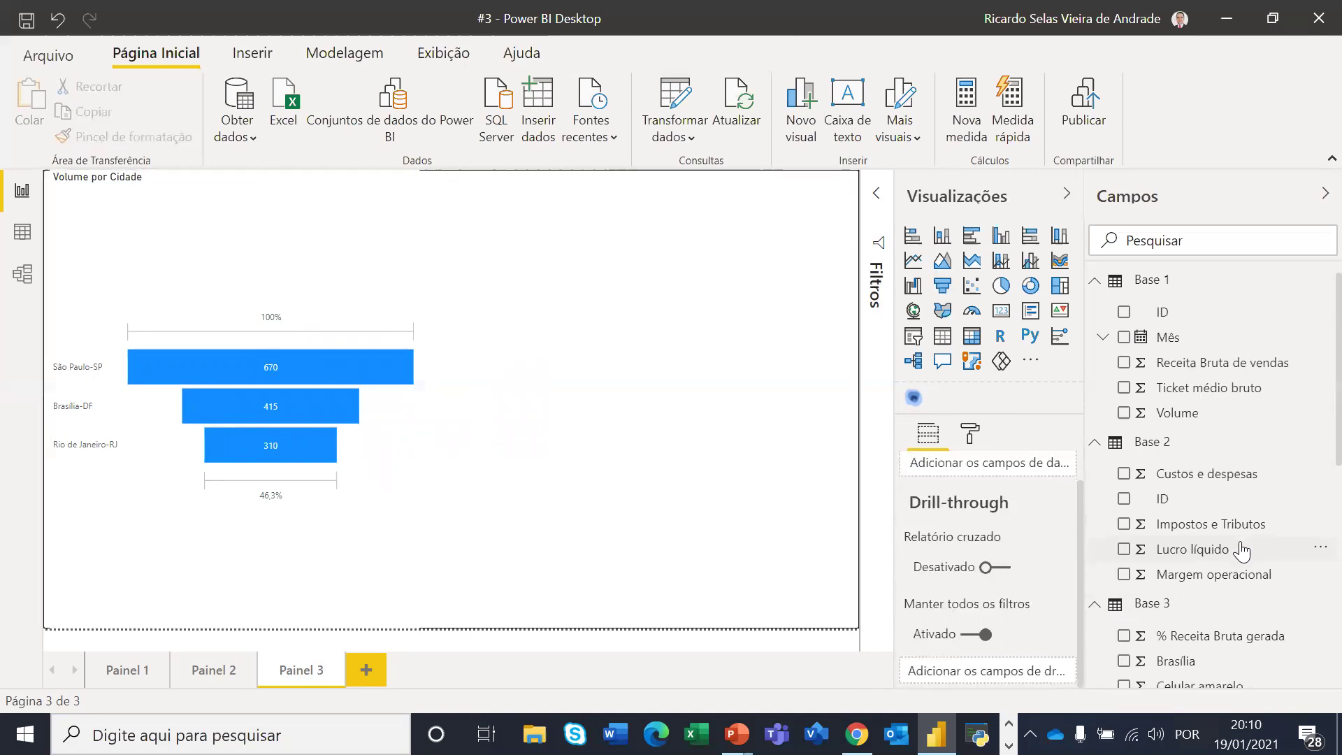
pyautogui.scroll(-2, 1241, 552)
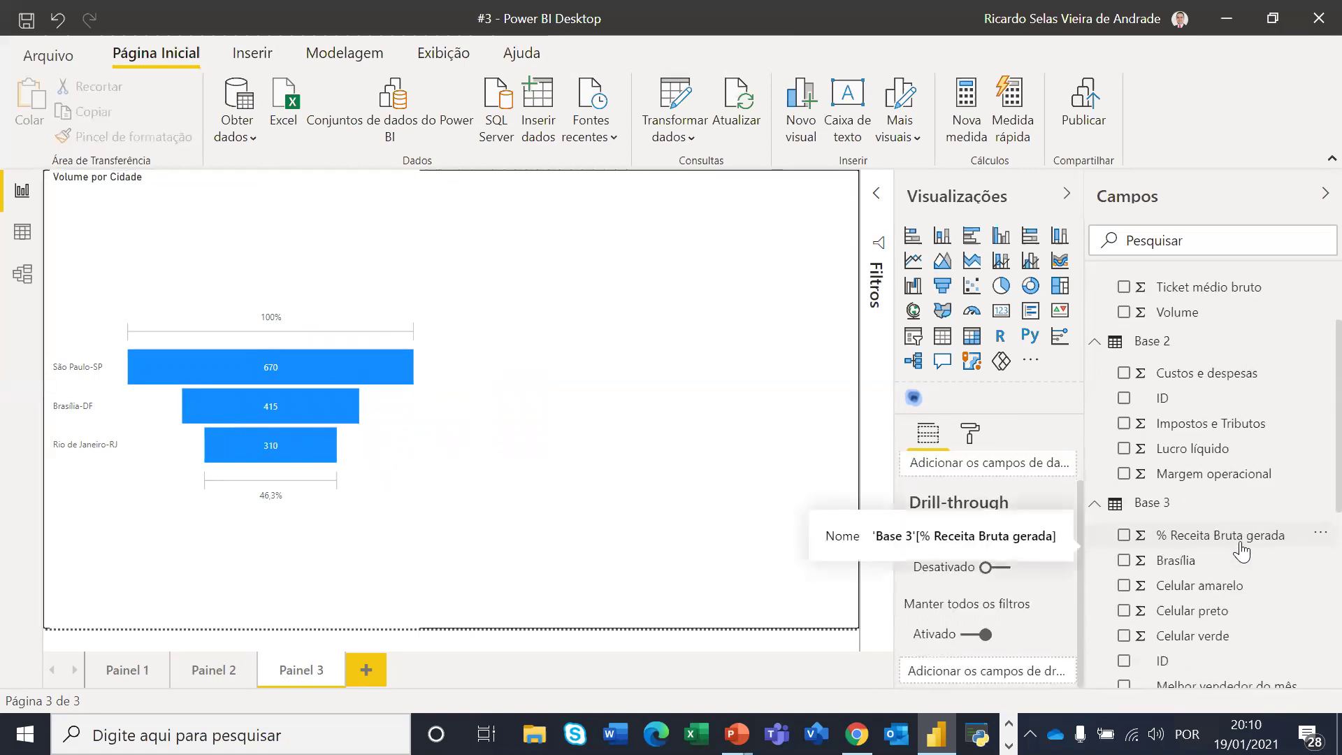
pyautogui.scroll(-2, 1241, 552)
pyautogui.scroll(-2, 1241, 551)
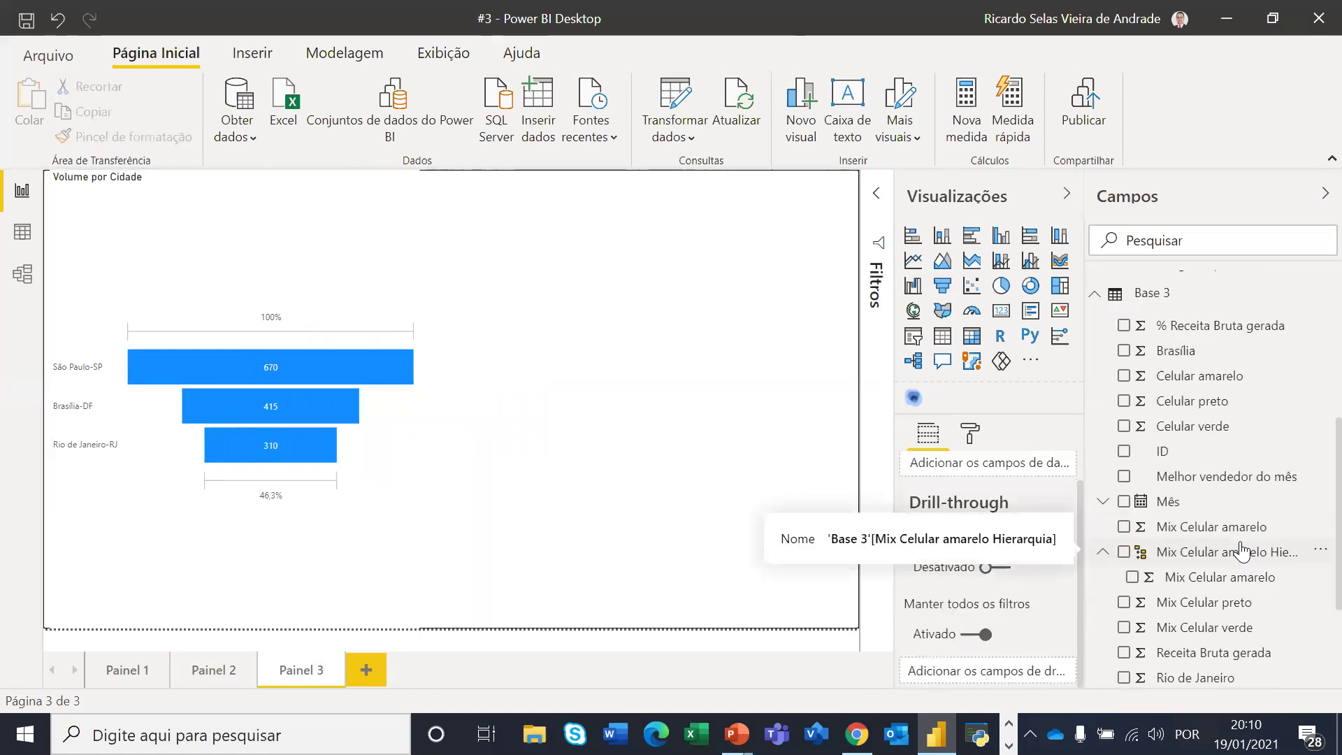
pyautogui.scroll(-2, 1241, 552)
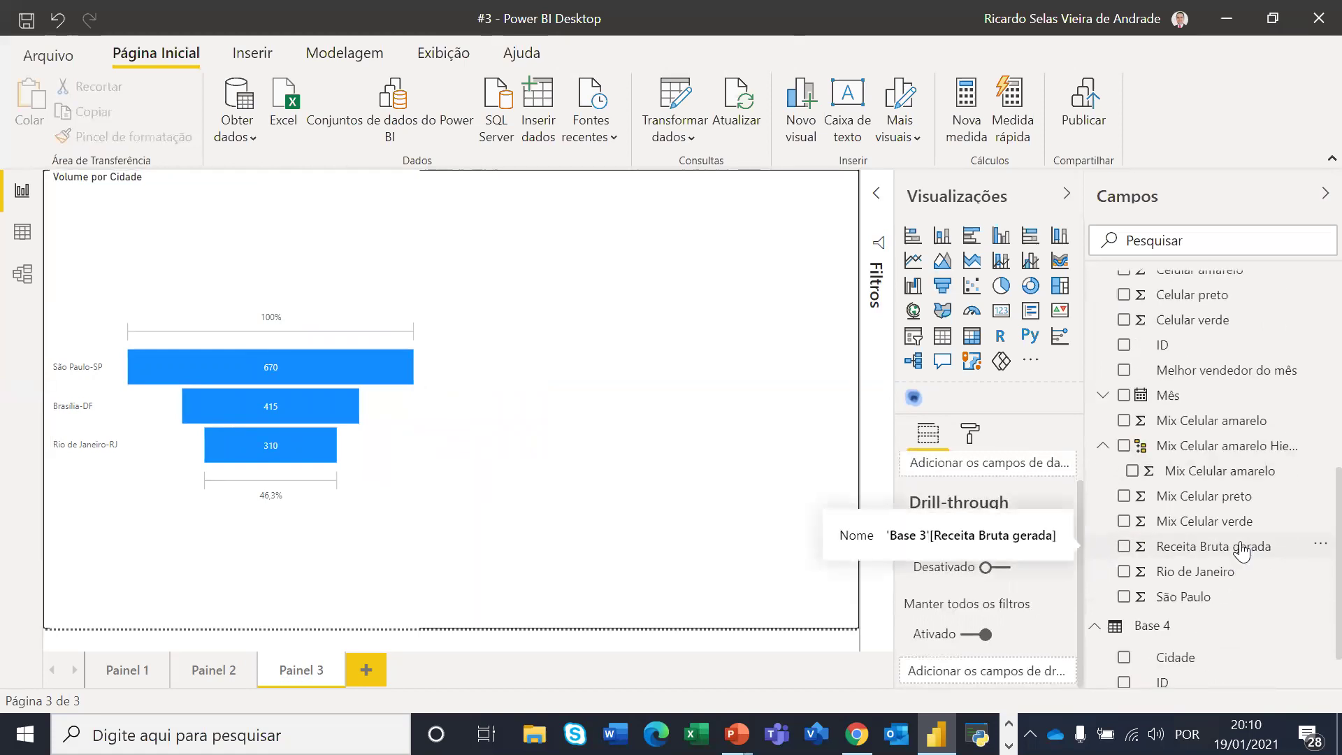
pyautogui.scroll(-1, 1241, 552)
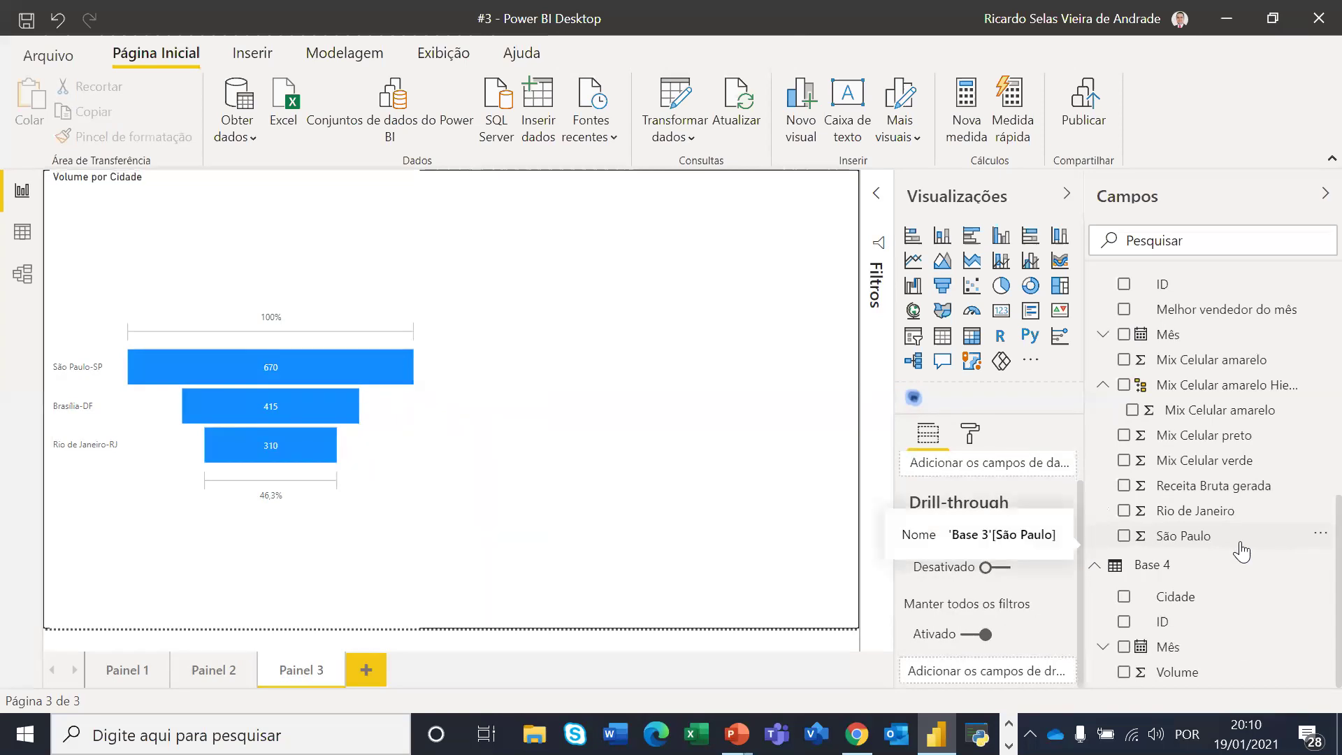
pyautogui.scroll(2, 1241, 552)
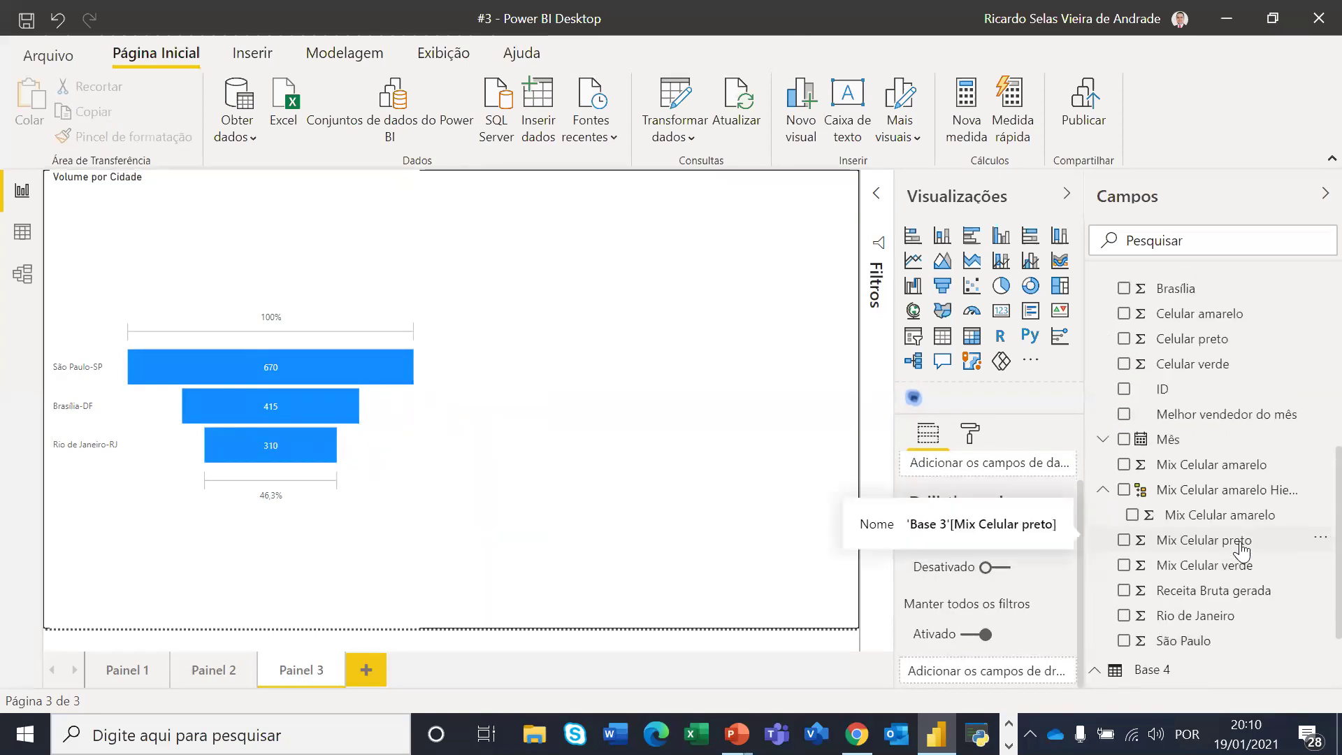
pyautogui.scroll(2, 1242, 552)
pyautogui.scroll(-2, 1241, 552)
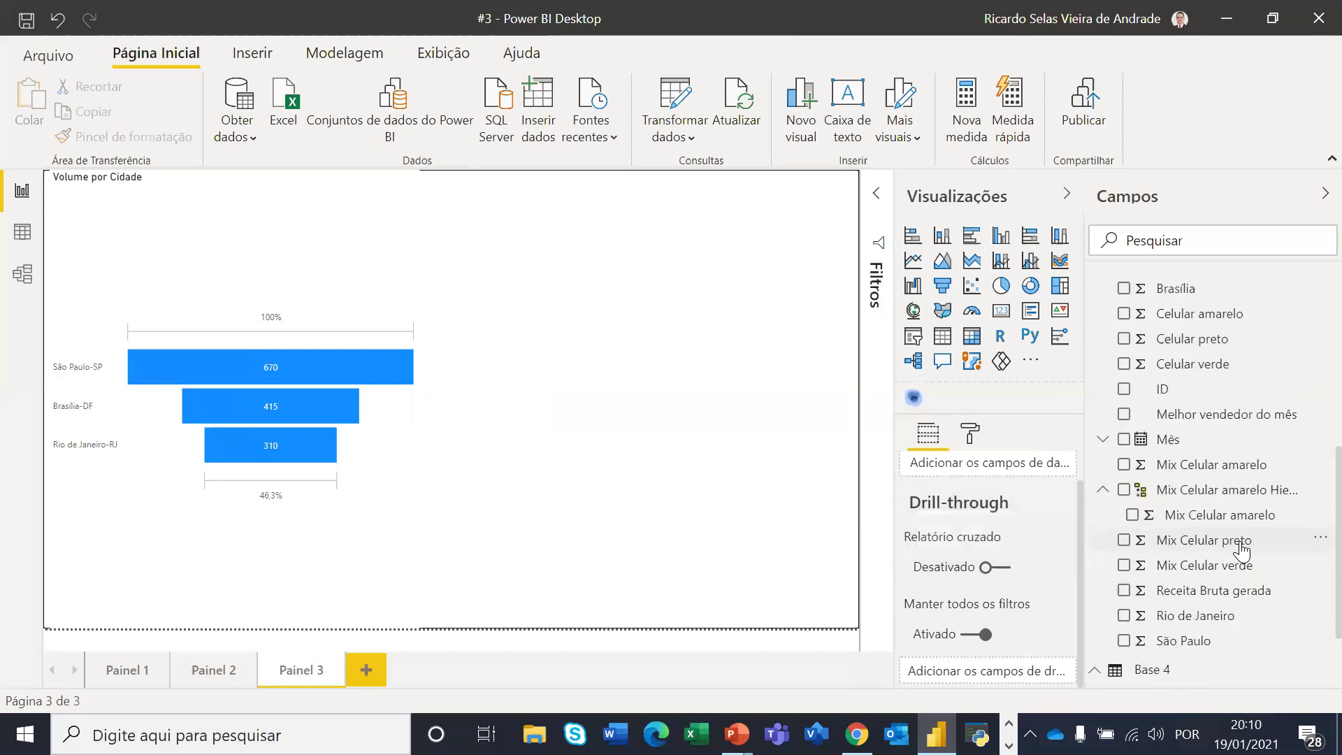
pyautogui.scroll(-2, 1242, 552)
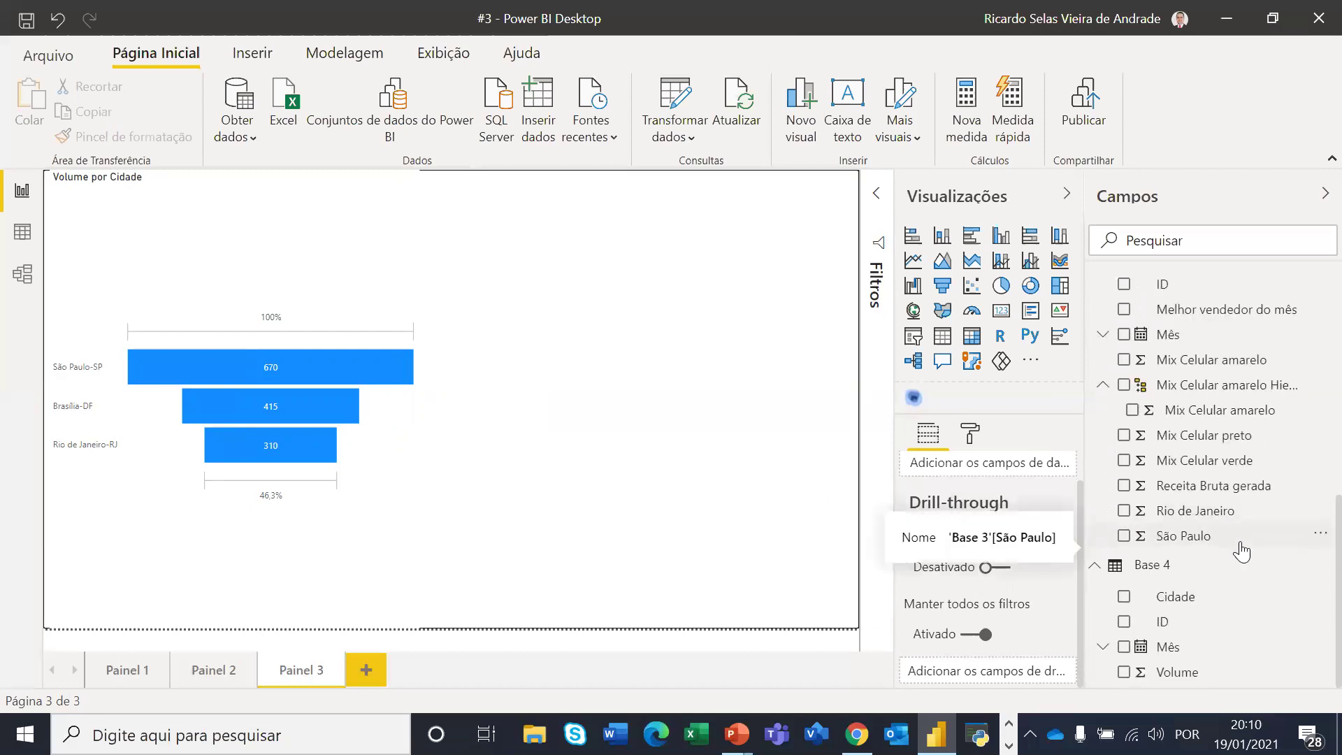
pyautogui.scroll(2, 1241, 551)
pyautogui.scroll(2, 1241, 552)
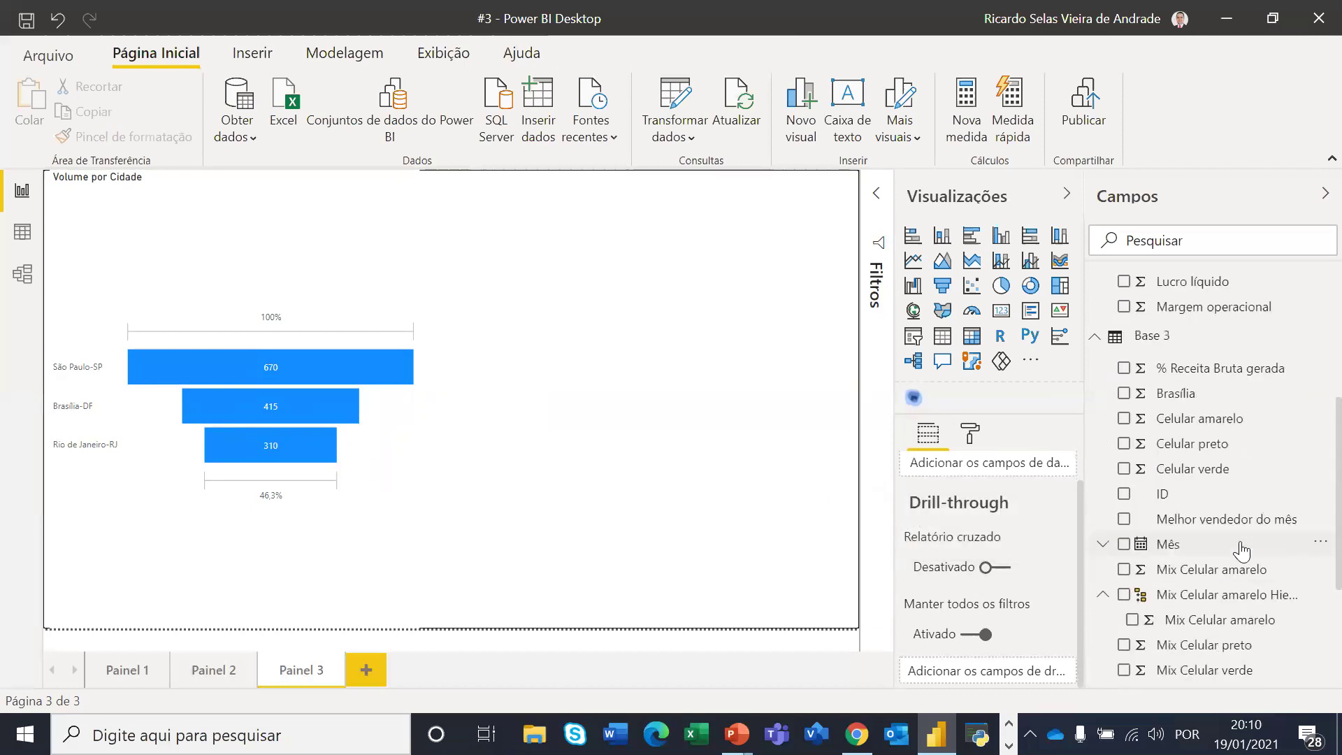
pyautogui.scroll(1, 1241, 552)
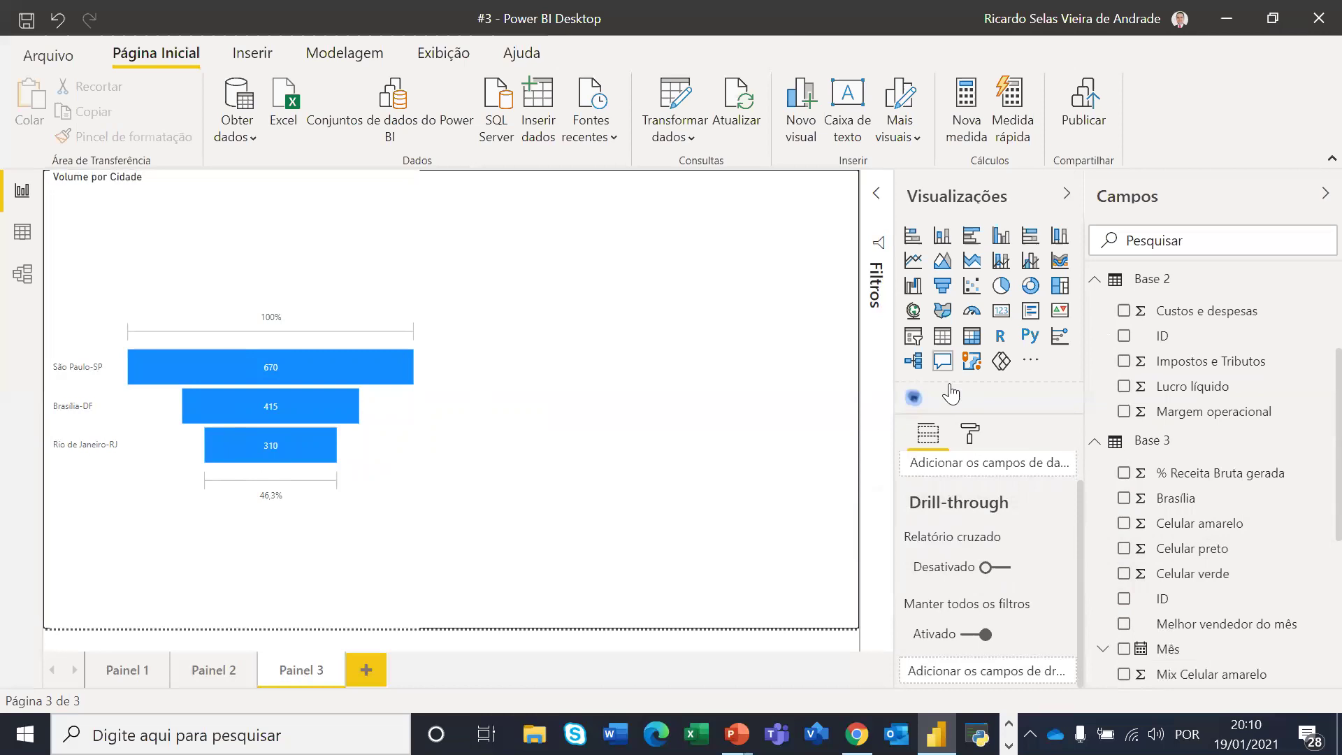
# Insert a funnel chart of Celular amarelo by Cidade beside the Volume por Cidade funnel
pyautogui.click(942, 285)
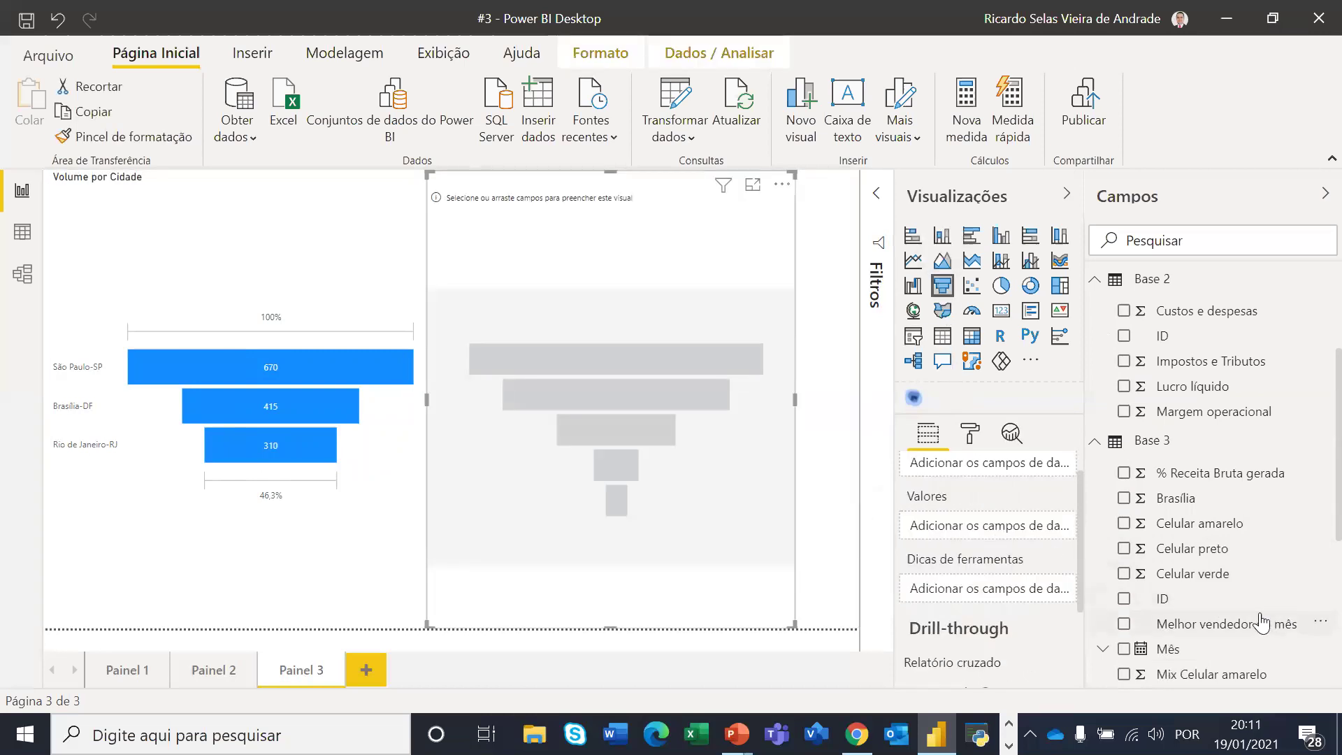
pyautogui.scroll(-5, 1213, 568)
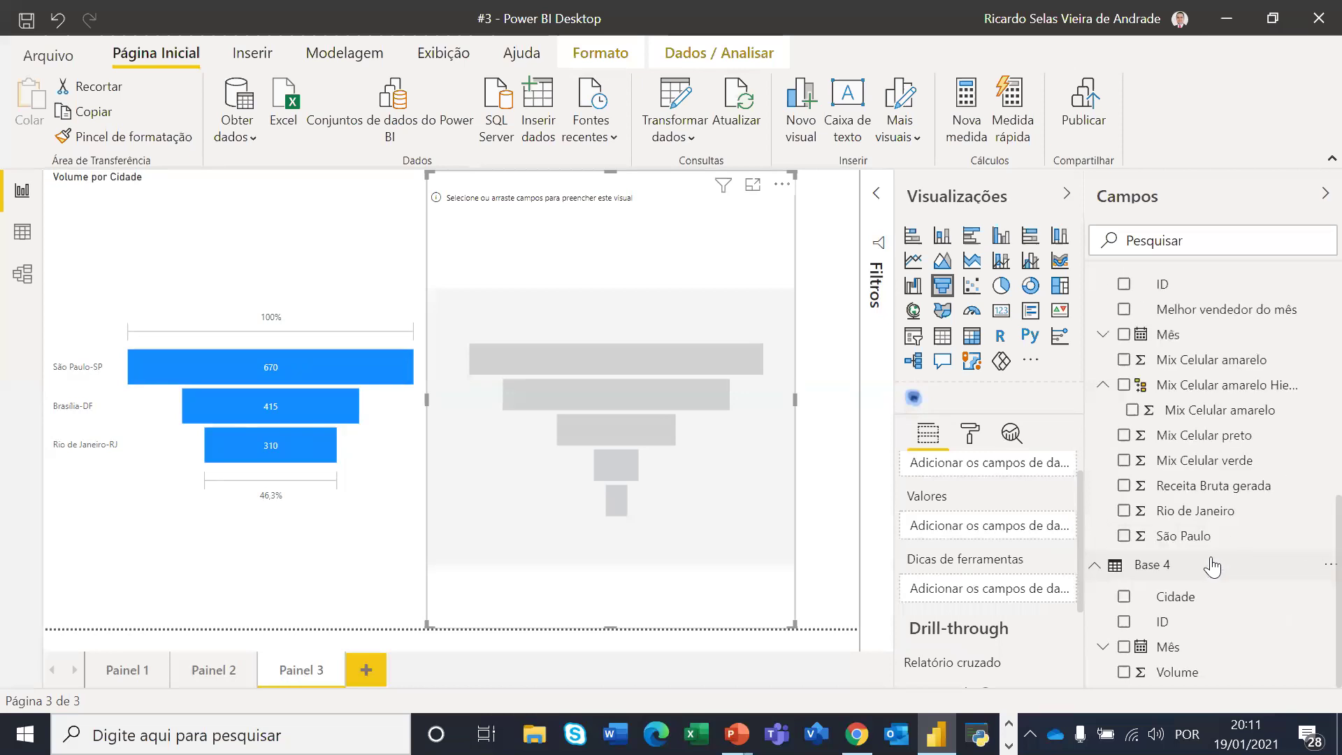
pyautogui.moveTo(1185, 599); pyautogui.dragTo(734, 453)
pyautogui.scroll(3, 1204, 513)
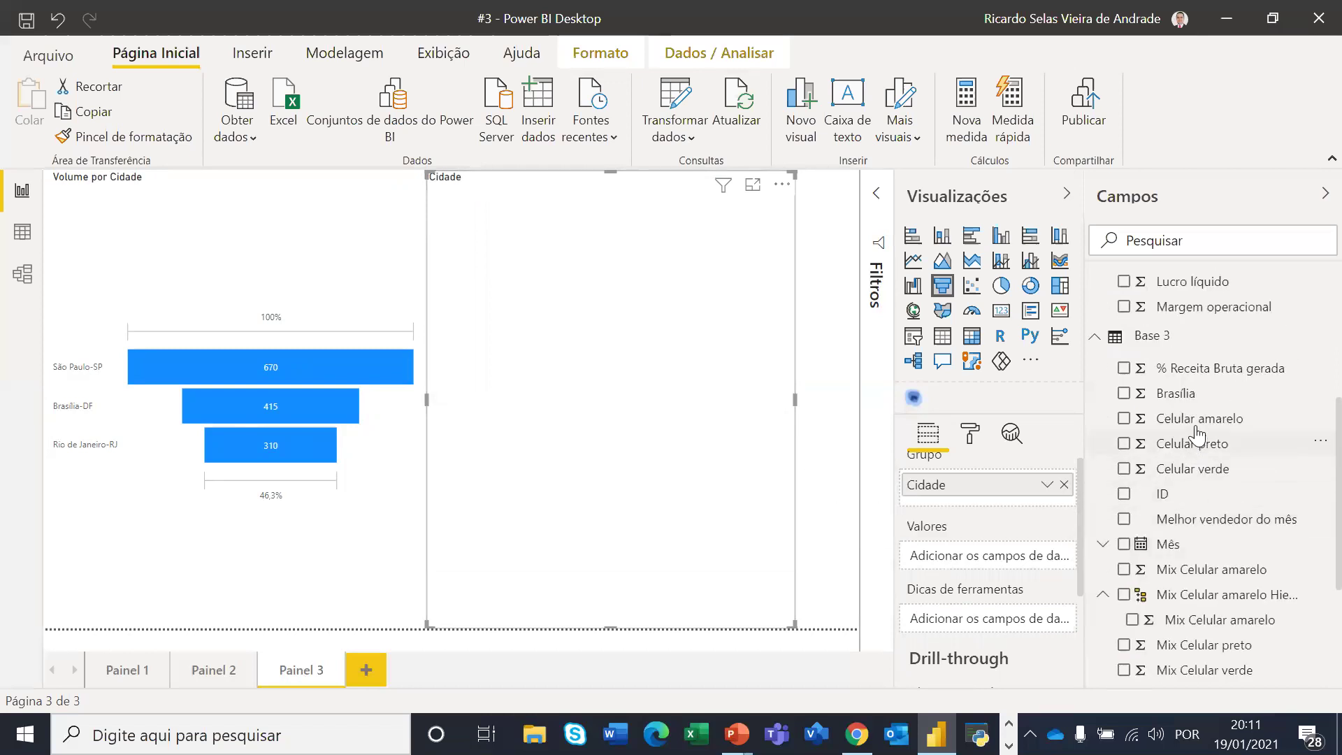
pyautogui.moveTo(956, 409); pyautogui.dragTo(702, 380)
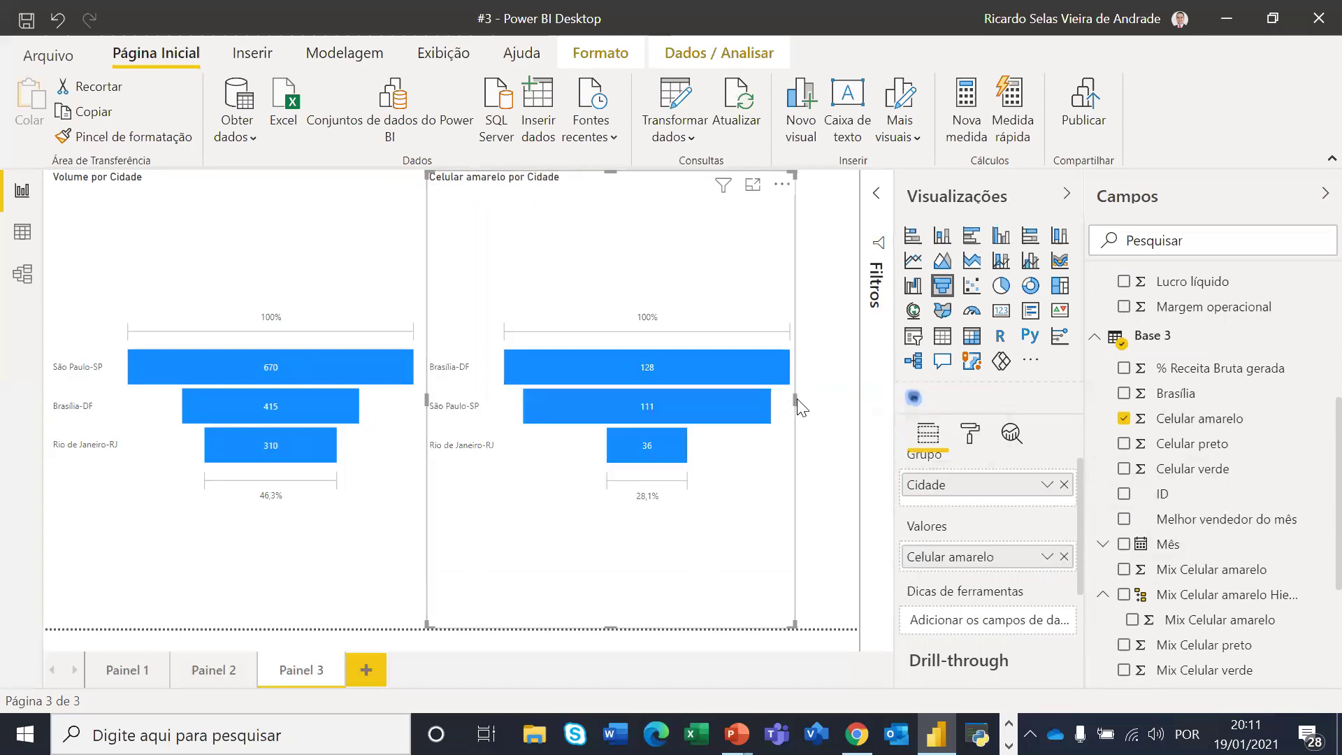
# Narrow the Celular amarelo funnel to about a quarter of the page's width and shorten both funnels to roughly half the page's height
pyautogui.moveTo(794, 397); pyautogui.dragTo(650, 423)
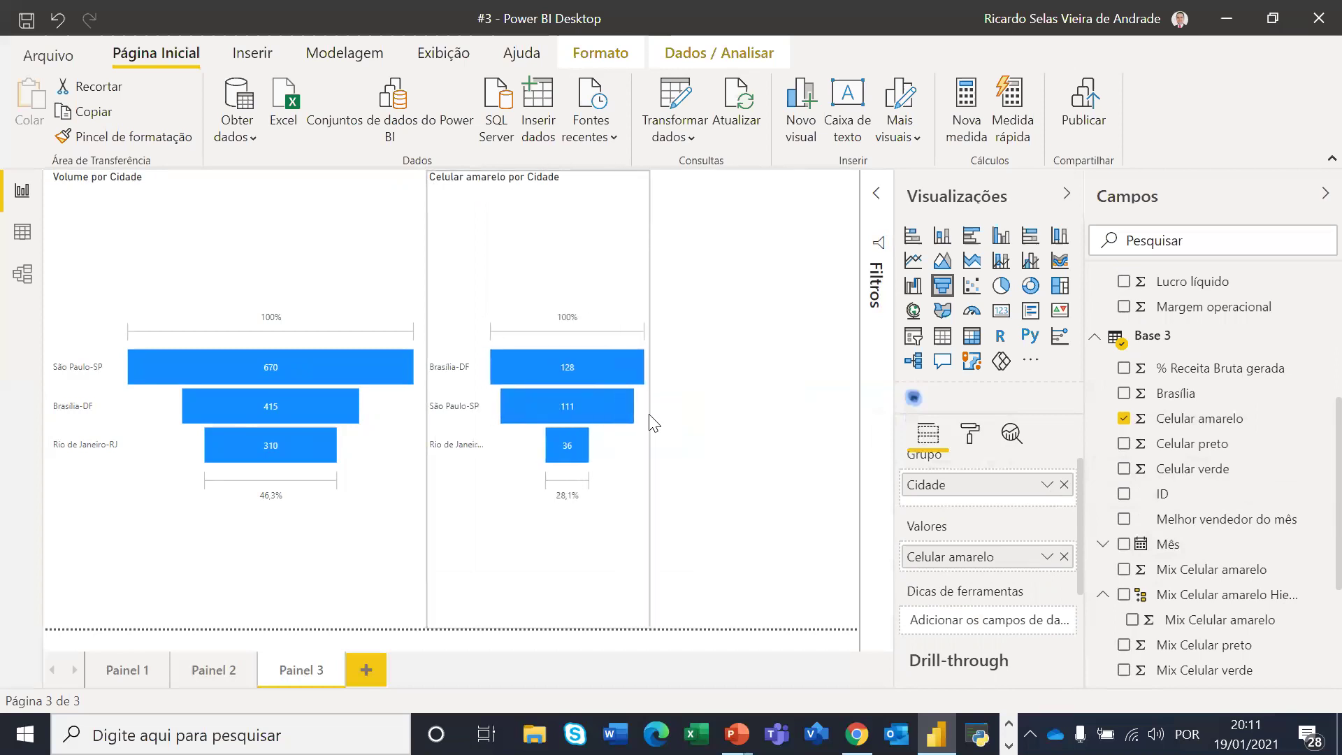
pyautogui.click(302, 544)
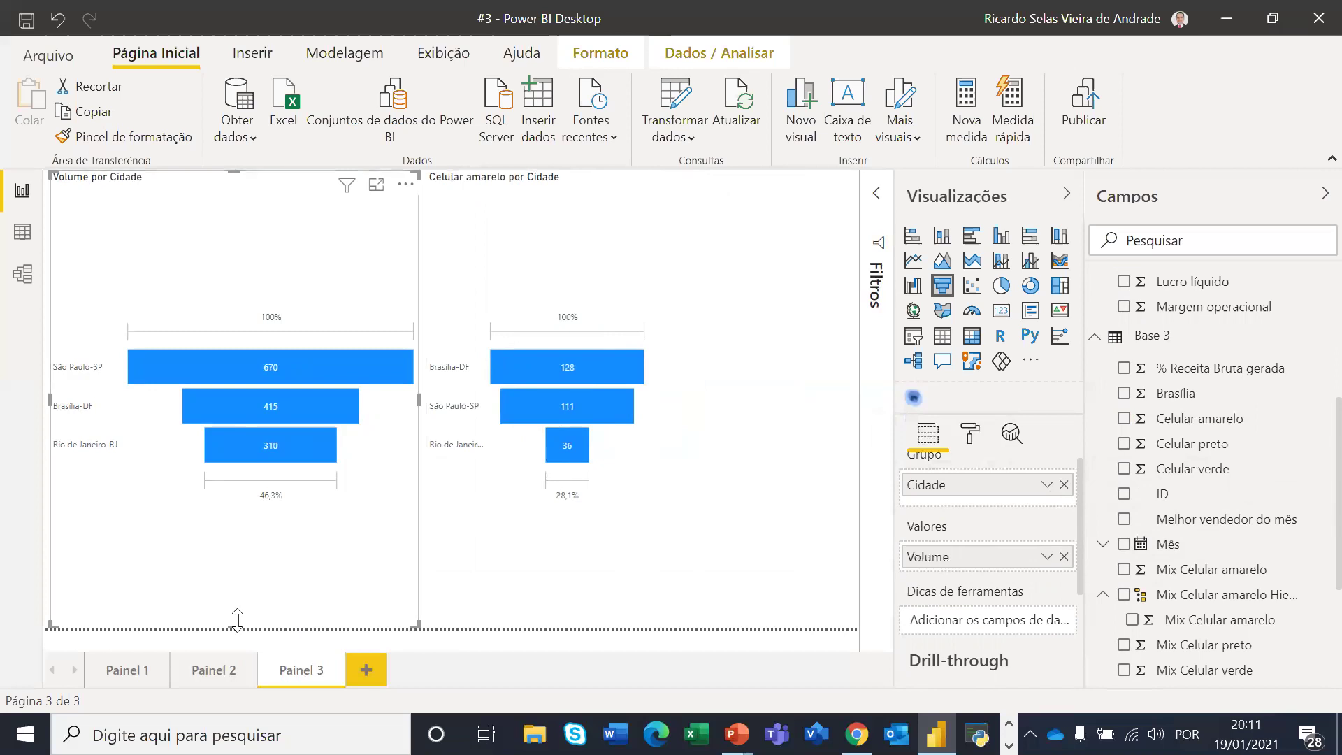
pyautogui.moveTo(236, 621); pyautogui.dragTo(264, 423)
pyautogui.click(587, 364)
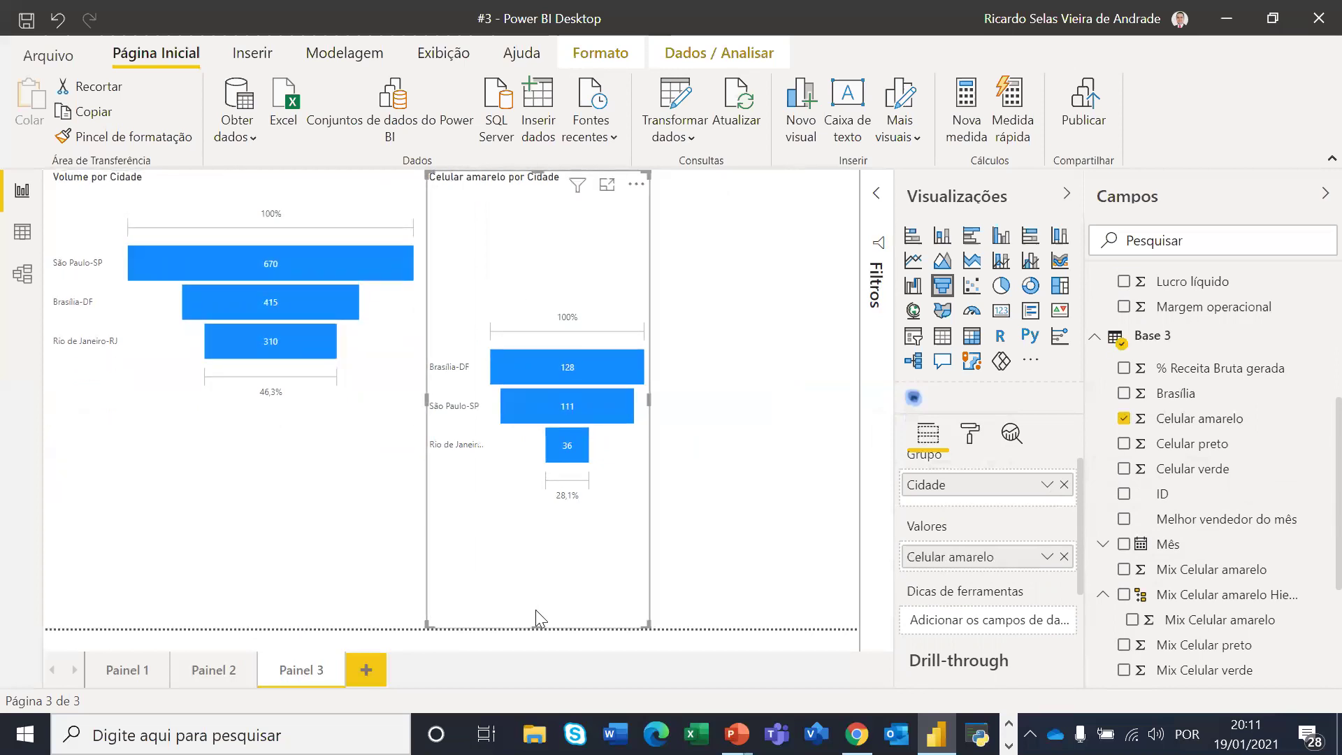
pyautogui.moveTo(533, 623); pyautogui.dragTo(551, 411)
pyautogui.click(570, 493)
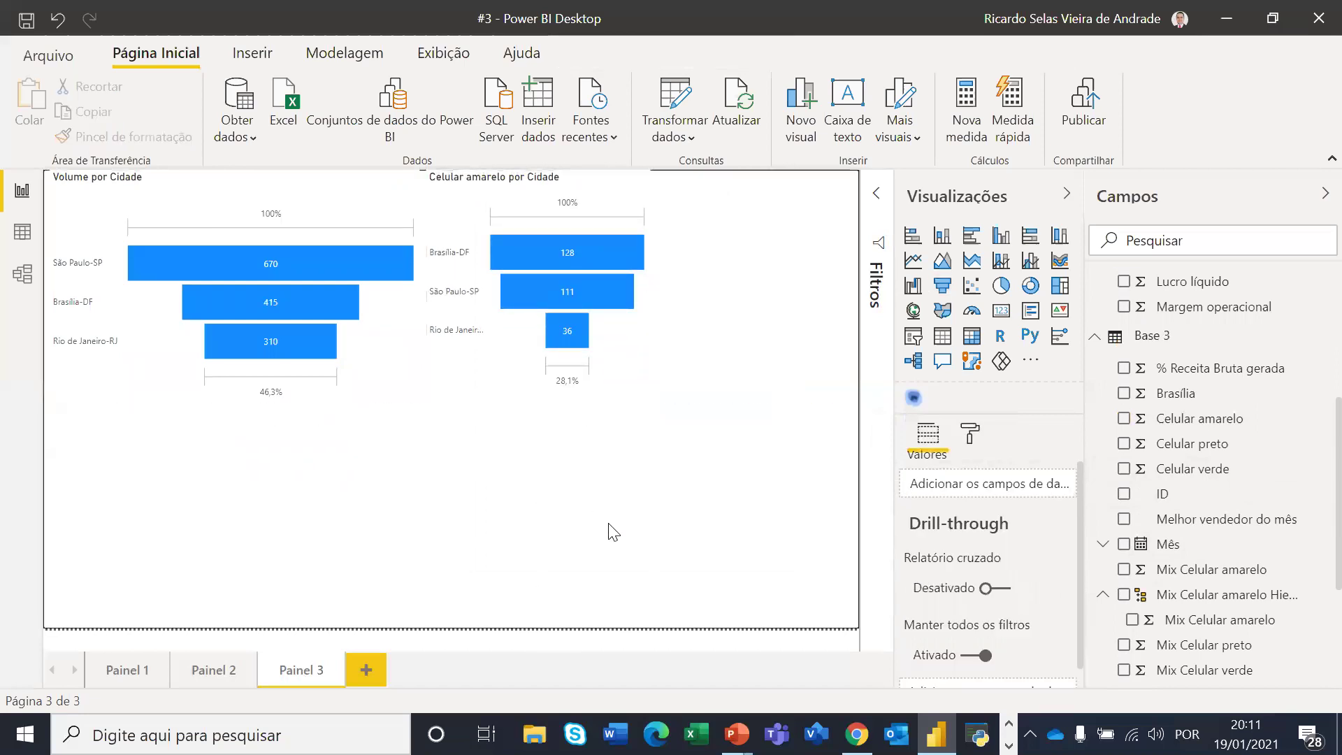
pyautogui.click(580, 364)
pyautogui.click(498, 540)
# Insert a funnel chart of Celular preto by Cidade below the Volume funnel, with its top edge raised slightly
pyautogui.click(942, 285)
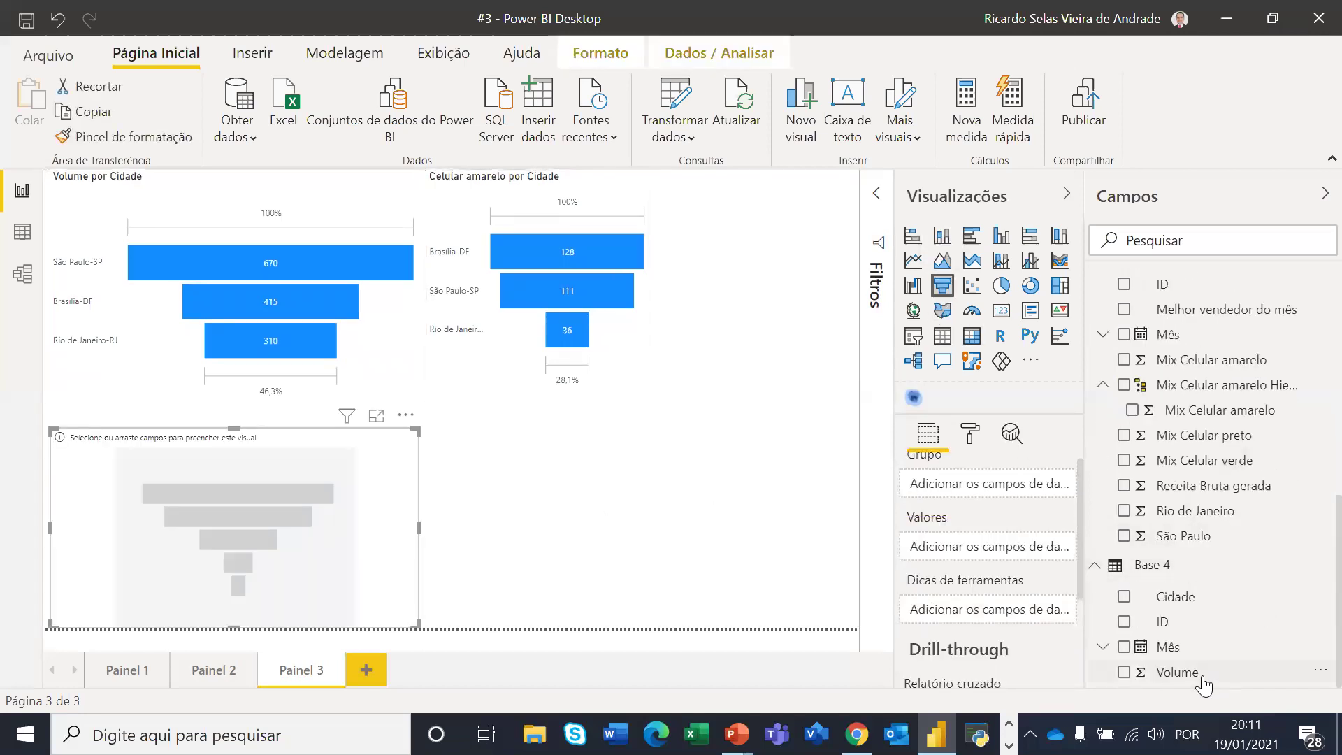
pyautogui.moveTo(1174, 601); pyautogui.dragTo(238, 532)
pyautogui.scroll(7, 1213, 516)
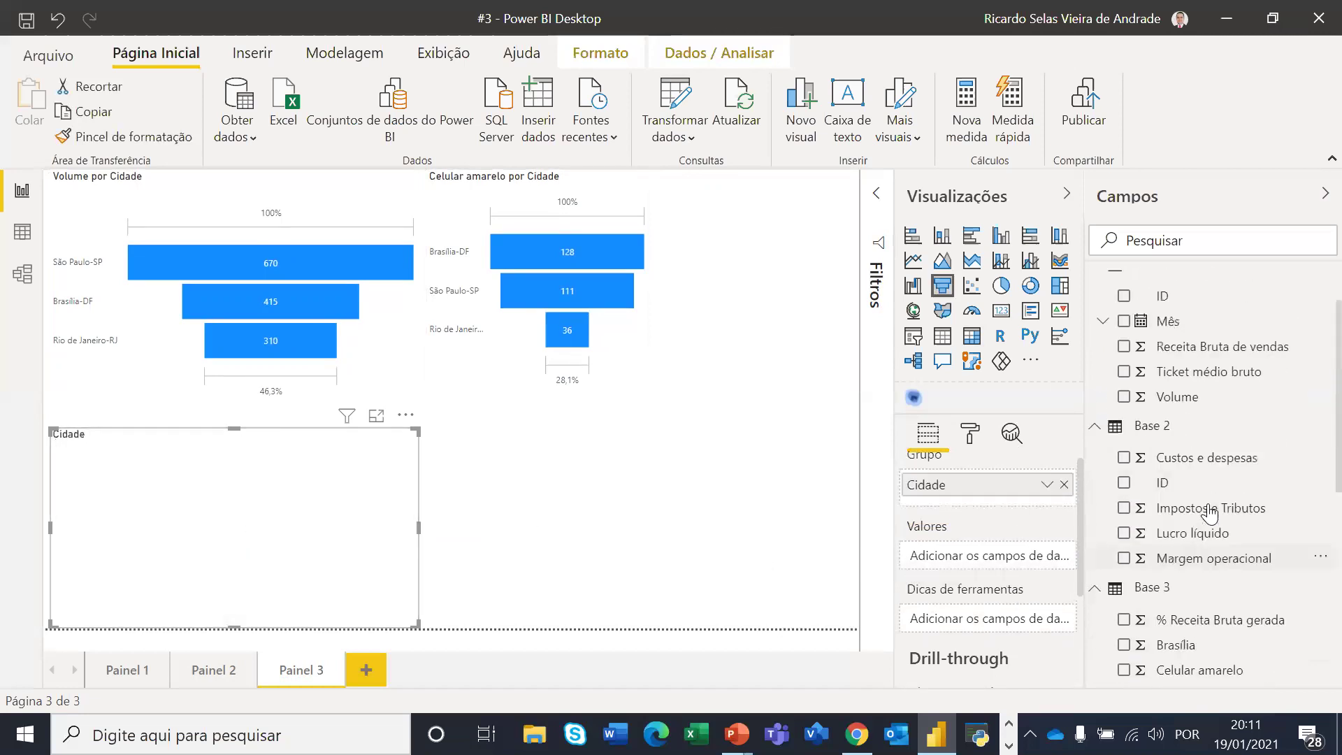
pyautogui.scroll(-3, 1202, 554)
pyautogui.moveTo(1199, 506); pyautogui.dragTo(357, 506)
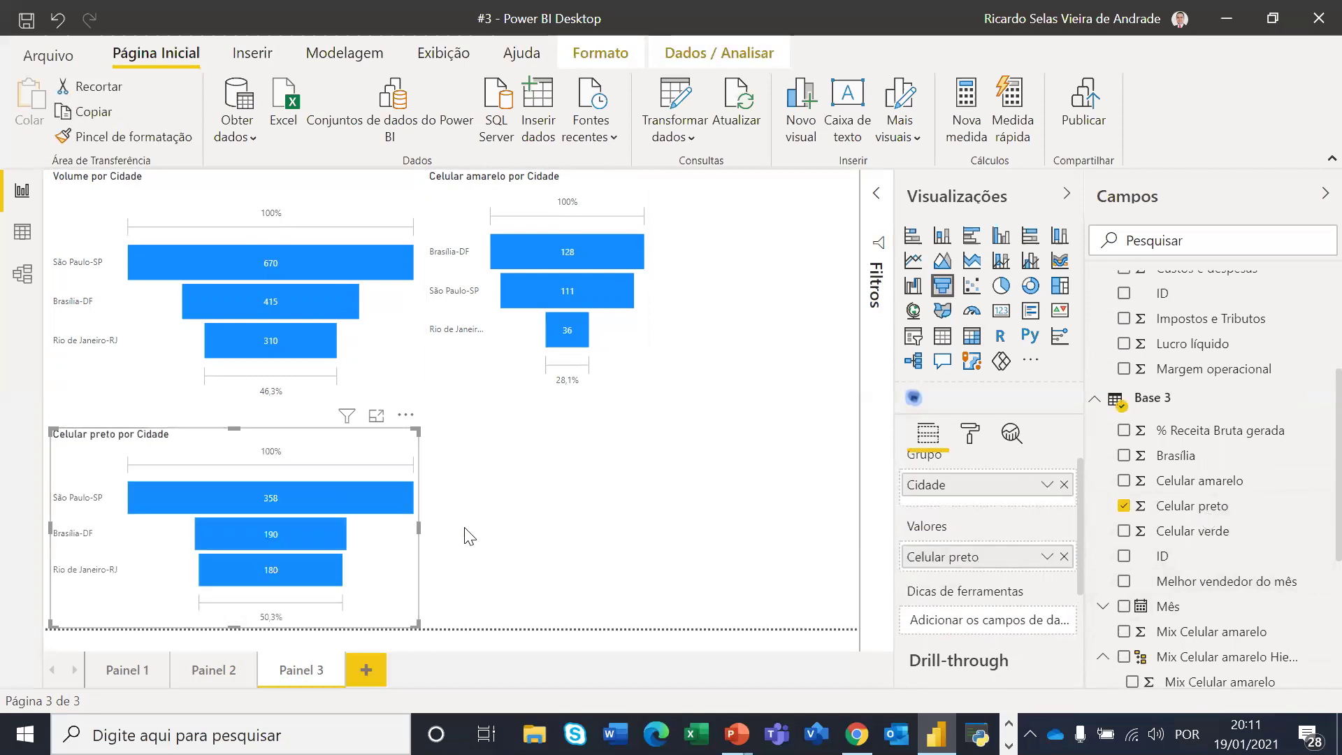
pyautogui.moveTo(417, 543); pyautogui.dragTo(418, 545)
pyautogui.moveTo(236, 428); pyautogui.dragTo(235, 415)
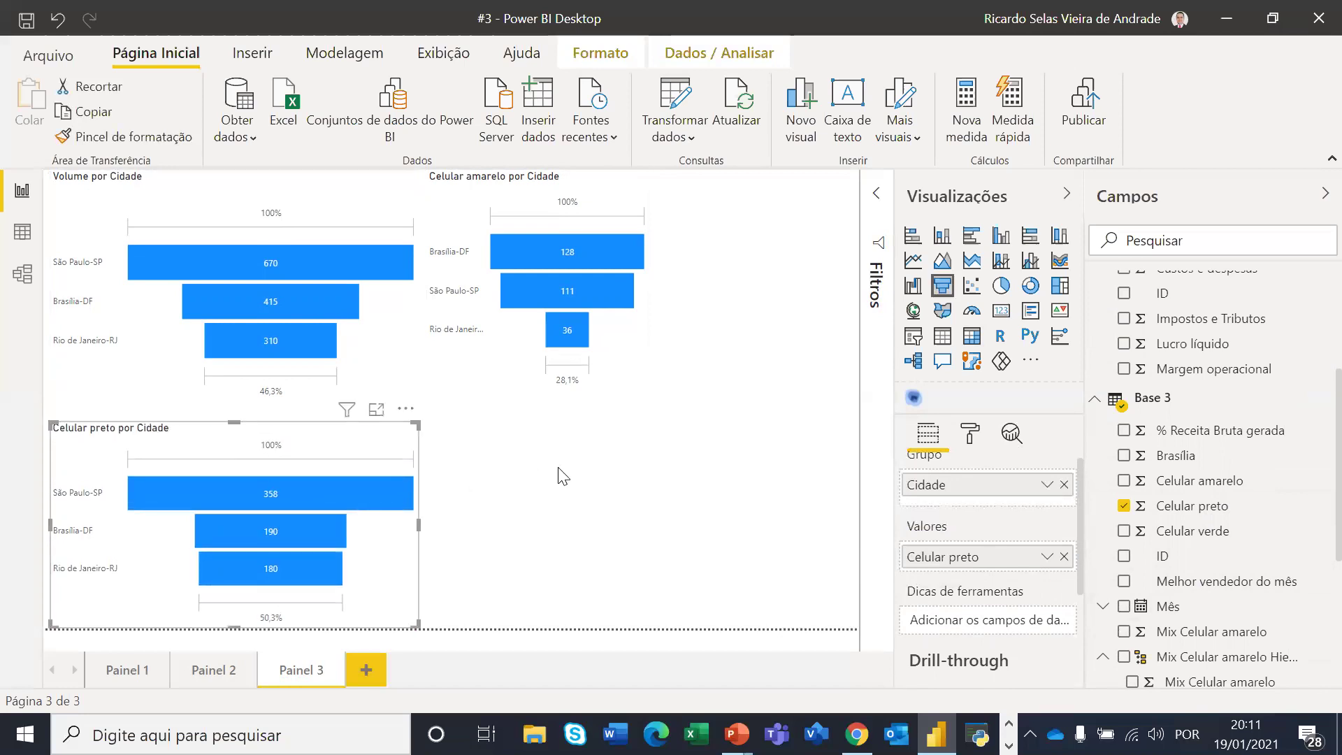
pyautogui.click(629, 531)
# Widen the Celular amarelo funnel chart to about a third of the page's width
pyautogui.click(590, 299)
pyautogui.moveTo(650, 291); pyautogui.dragTo(712, 304)
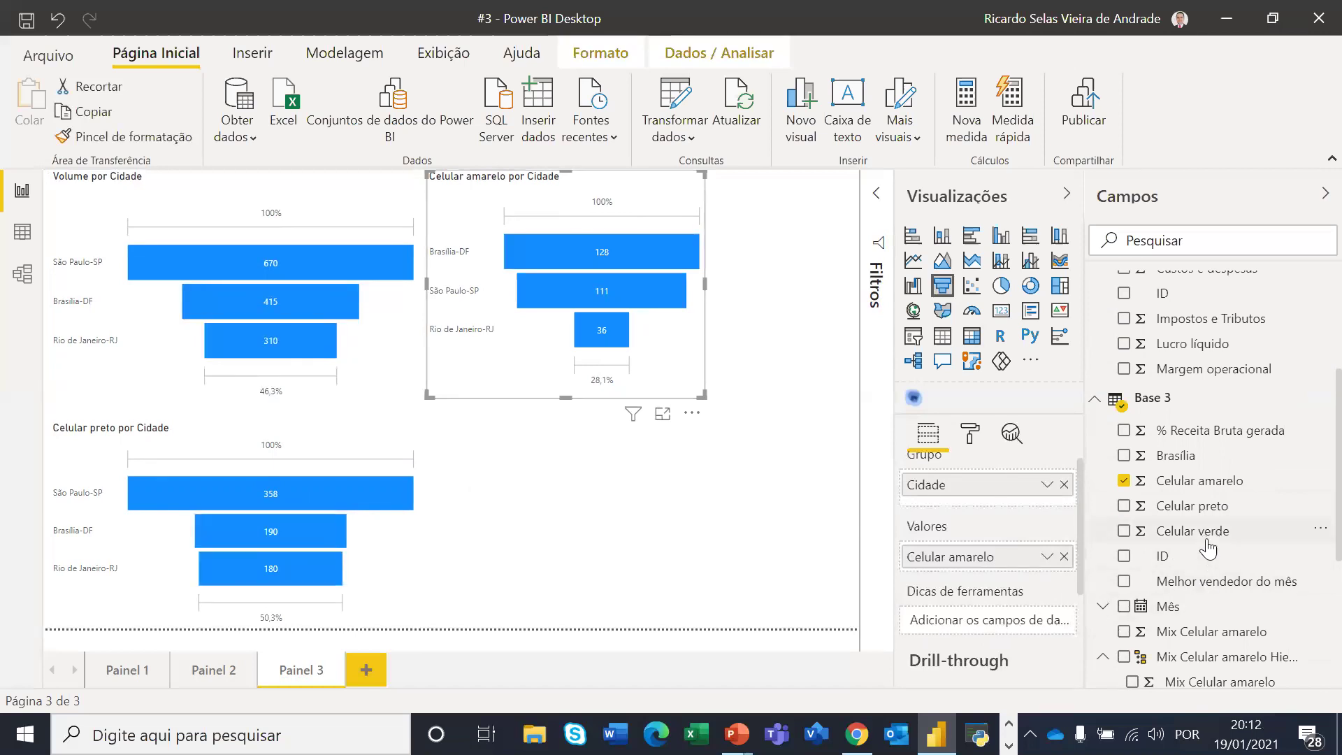
pyautogui.scroll(-5, 1203, 581)
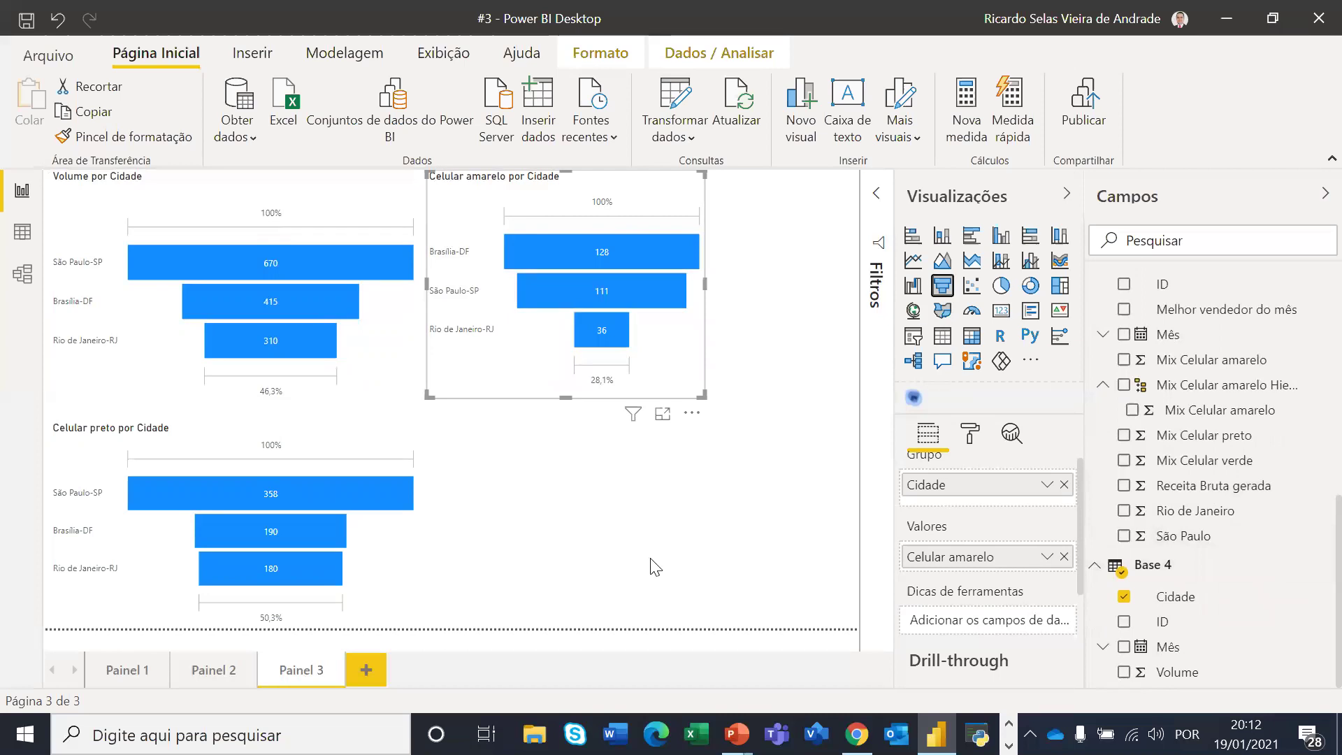
pyautogui.click(664, 546)
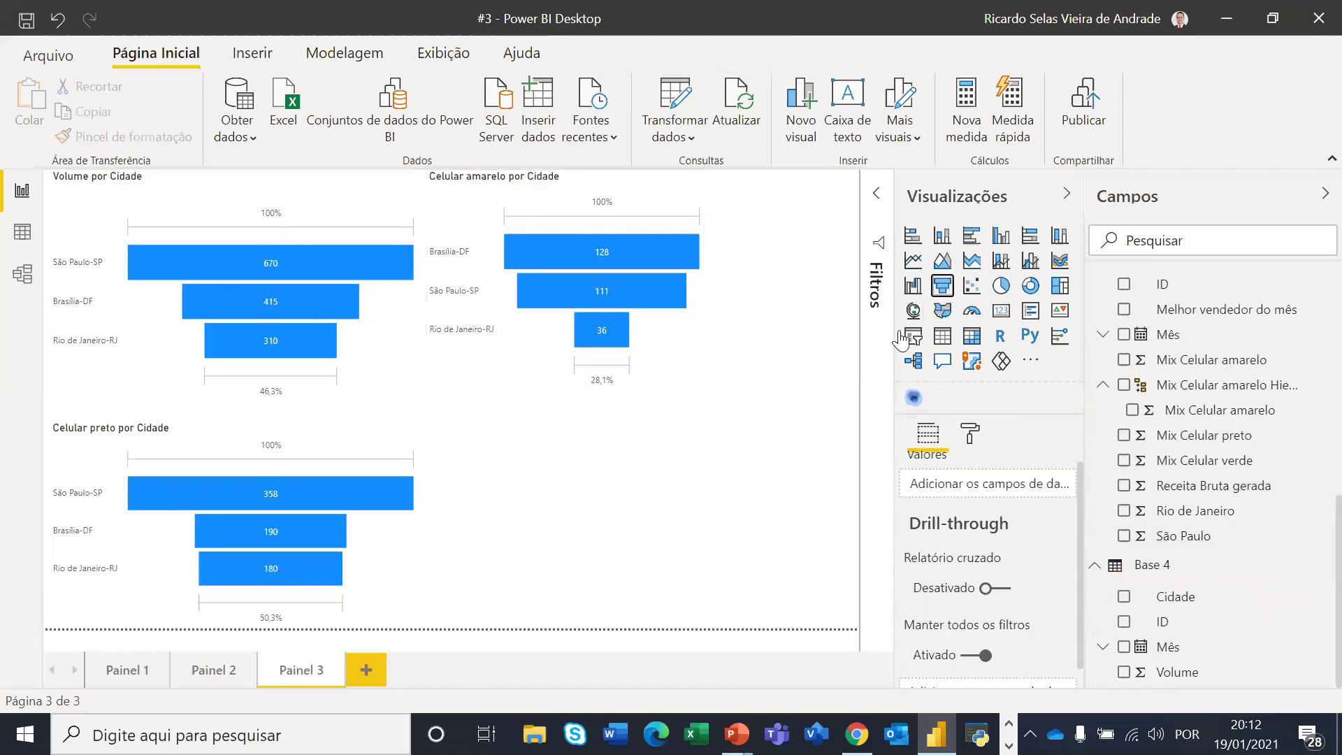
# Insert a funnel chart of Celular verde by Cidade below the Celular amarelo funnel, widened to just under half of the page's width
pyautogui.click(943, 285)
pyautogui.moveTo(1173, 603); pyautogui.dragTo(574, 568)
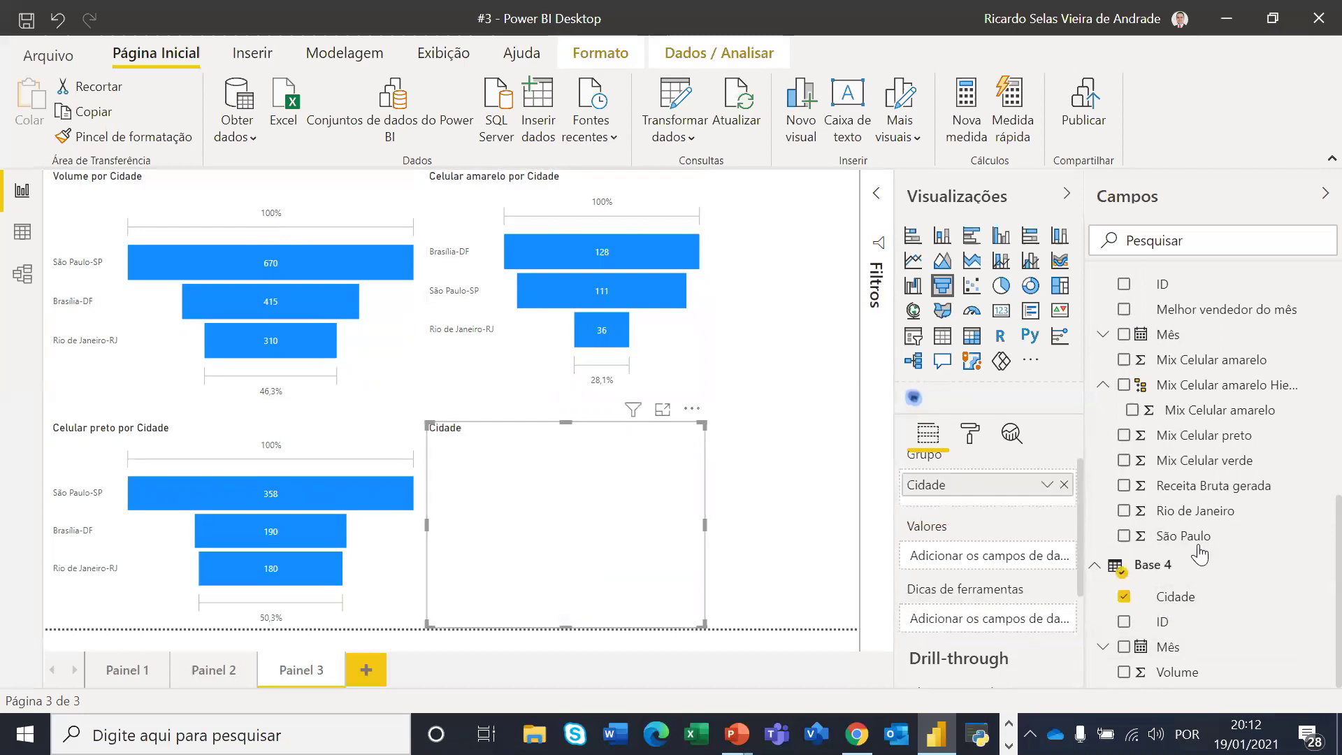
pyautogui.scroll(3, 1202, 579)
pyautogui.scroll(5, 1202, 579)
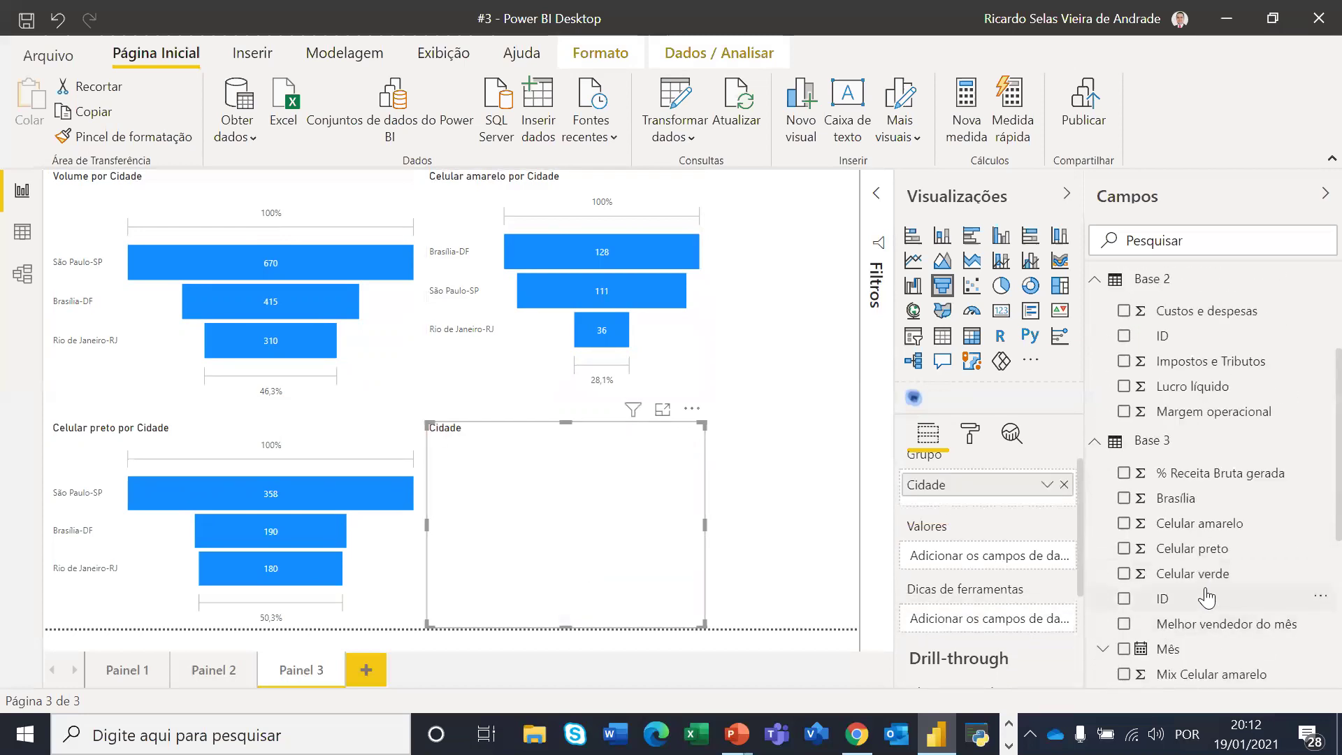
pyautogui.moveTo(883, 582); pyautogui.dragTo(784, 536)
# Widen the Celular amarelo funnel chart to match the width of the Celular verde funnel below it
pyautogui.click(695, 395)
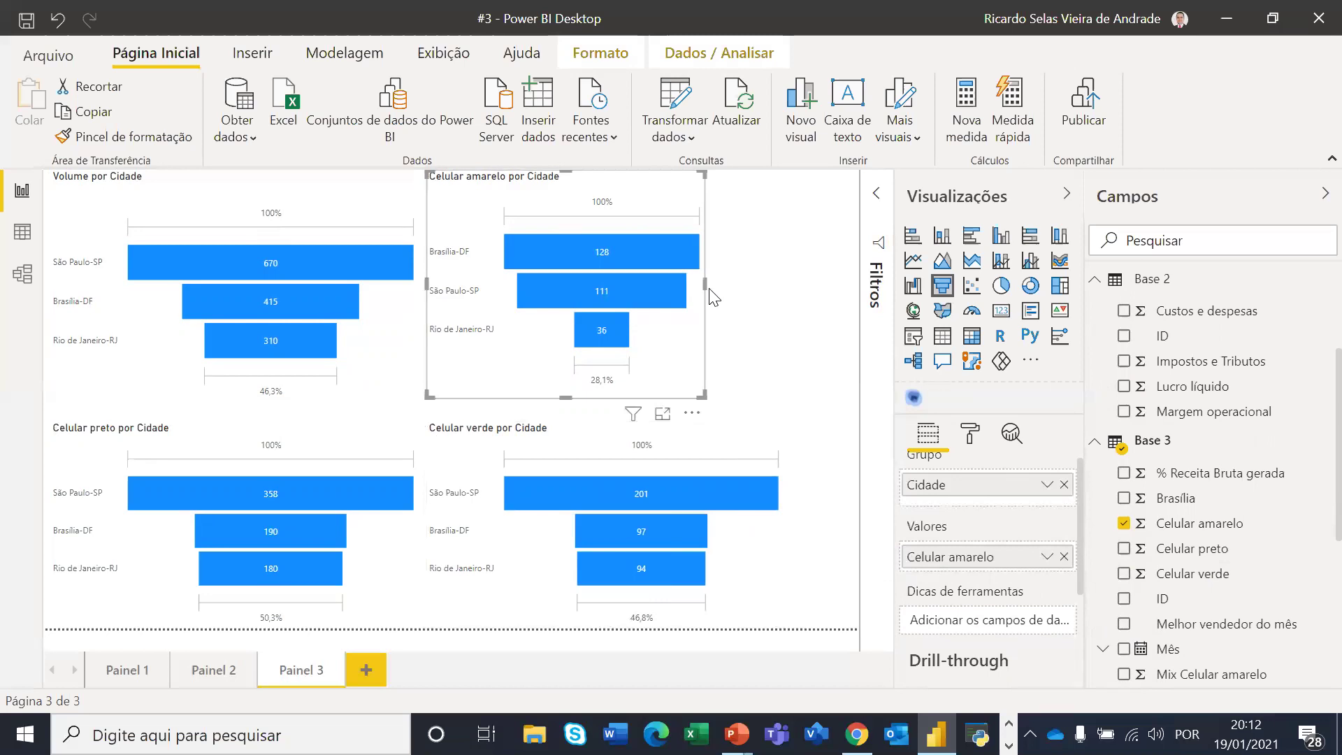
pyautogui.moveTo(704, 285); pyautogui.dragTo(786, 300)
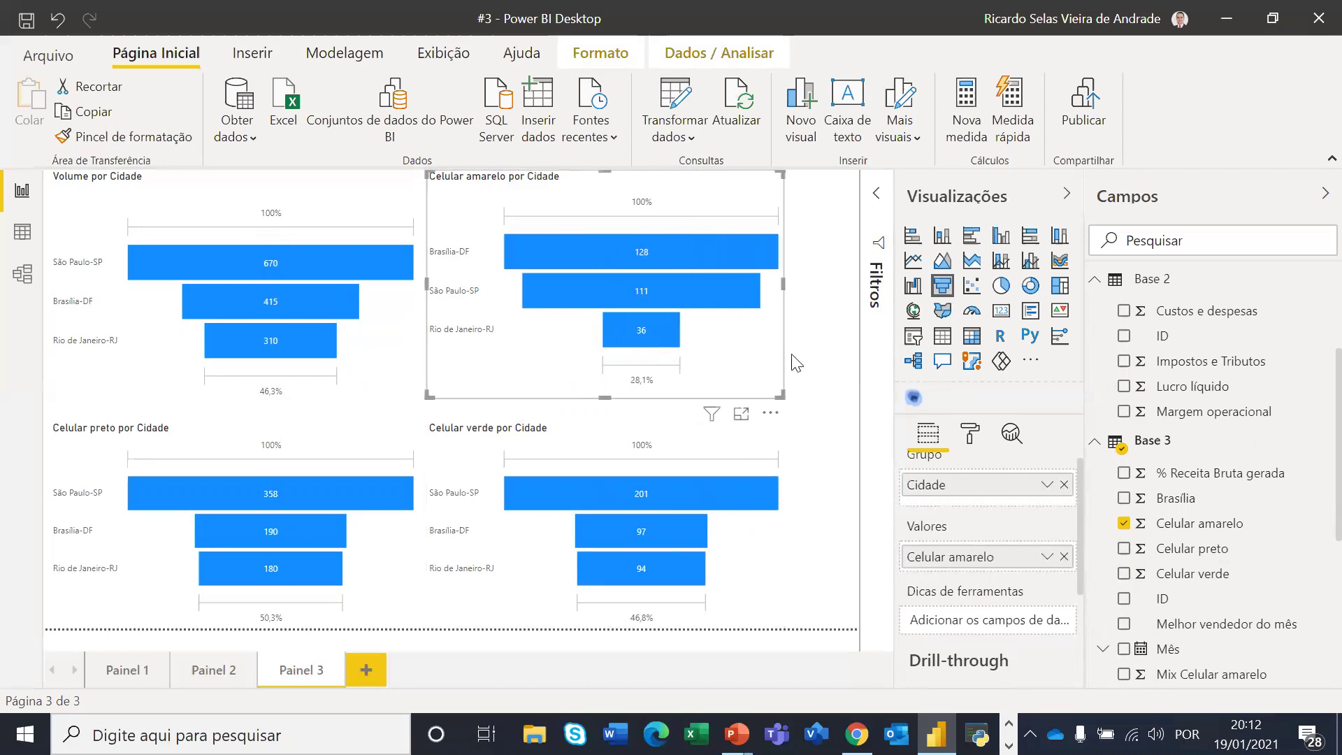
pyautogui.click(825, 392)
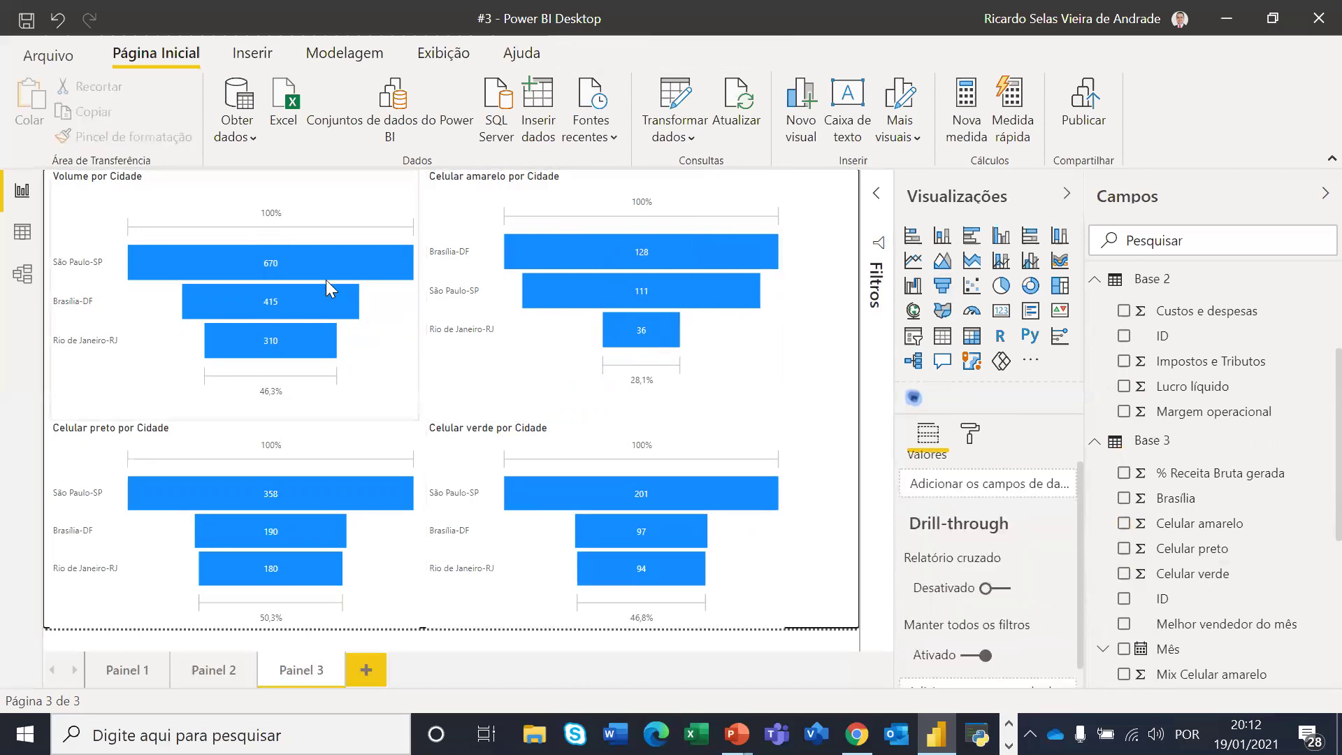
# Highlight São Paulo-SP, Brasília-DF and Rio de Janeiro-RJ one by one in the Volume funnel to compare phone sales, and clear the highlight
pyautogui.click(317, 261)
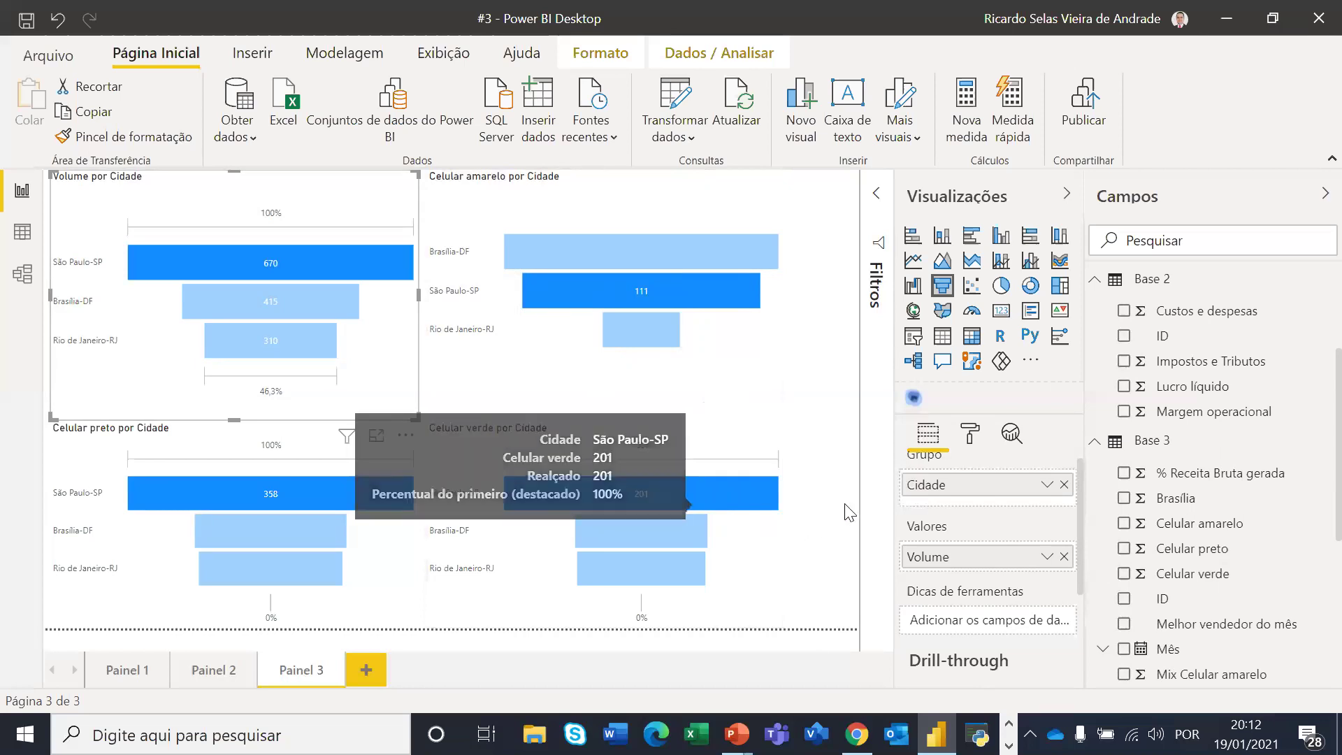
pyautogui.click(310, 295)
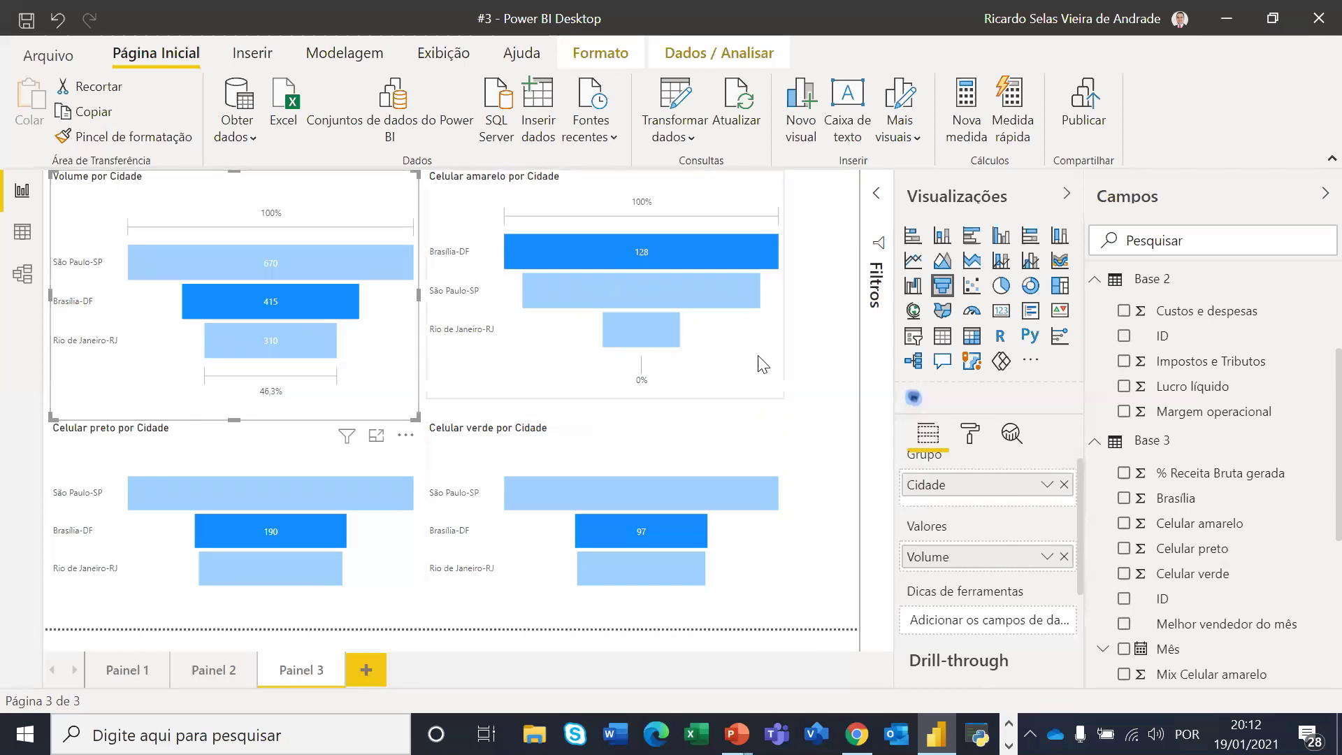
pyautogui.click(302, 342)
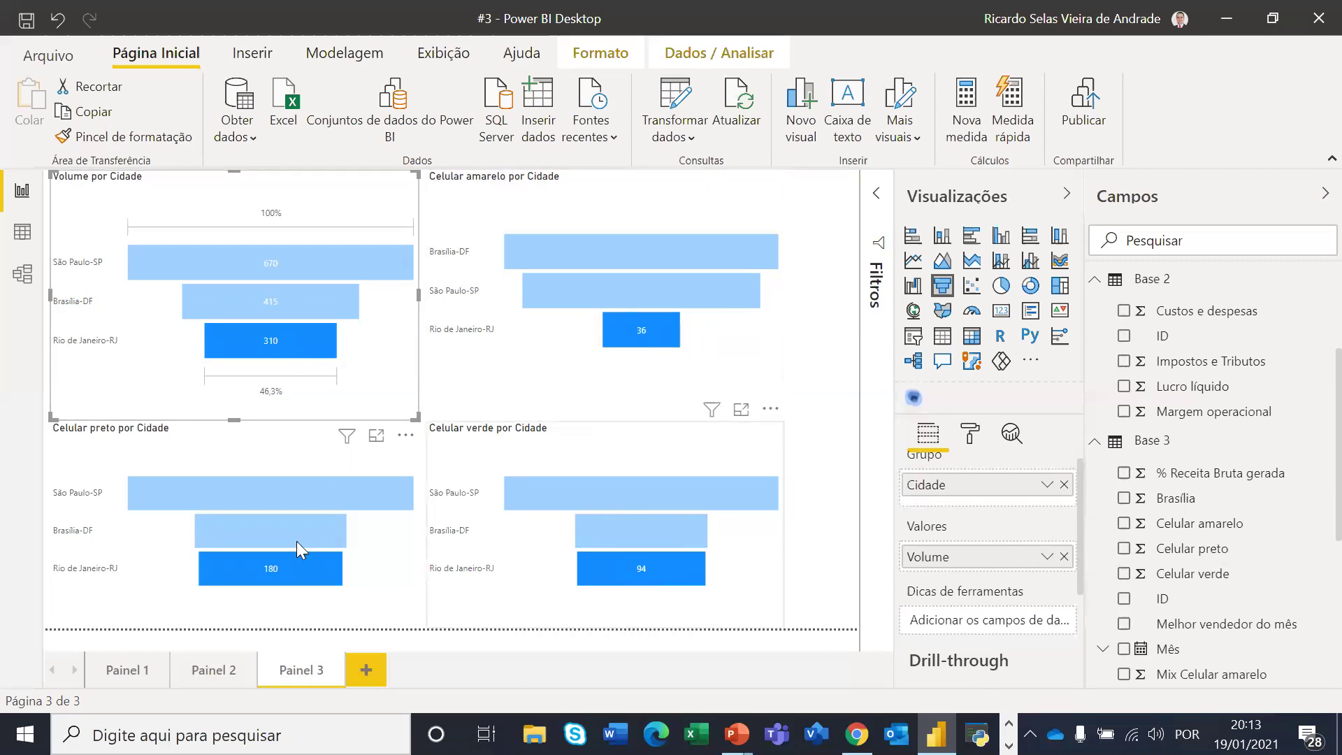
pyautogui.click(295, 339)
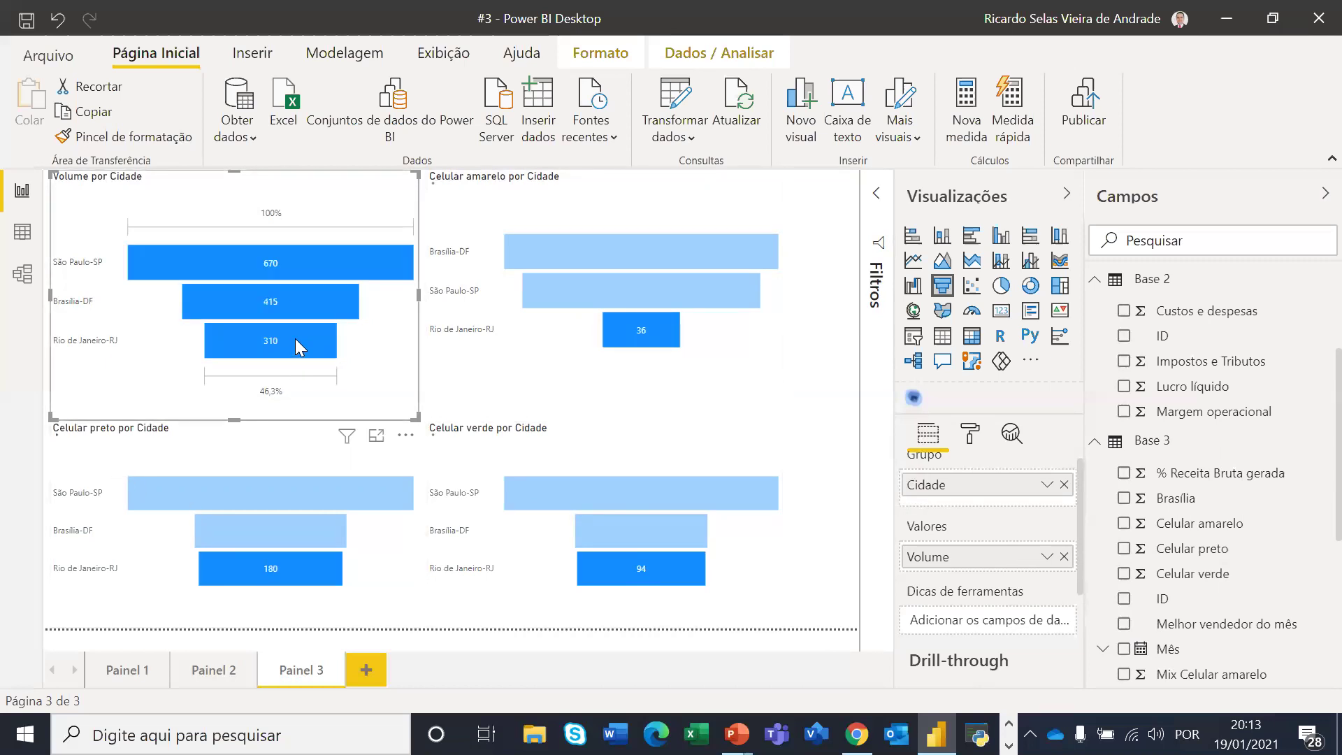
pyautogui.click(842, 460)
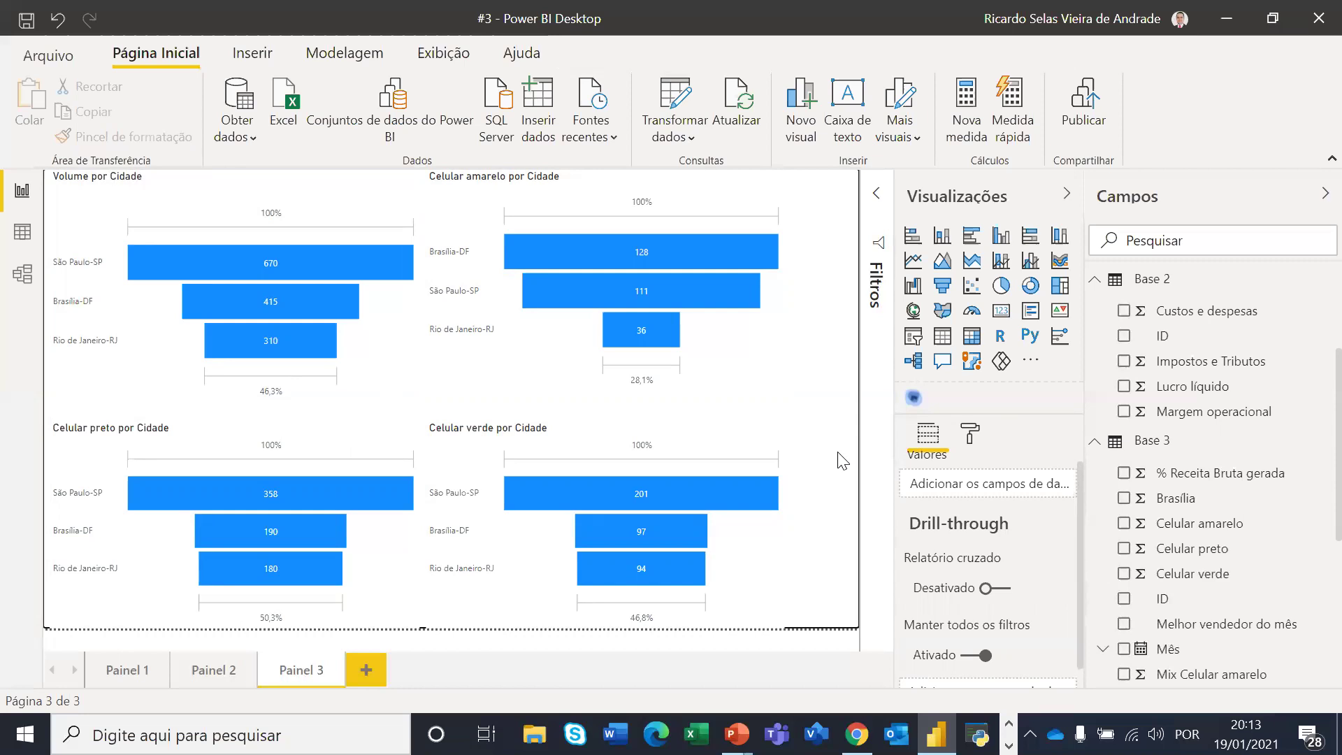
# Review the Painel 2 and Painel 1 pages, and check the relationships between the Base tables in the data model
pyautogui.click(232, 672)
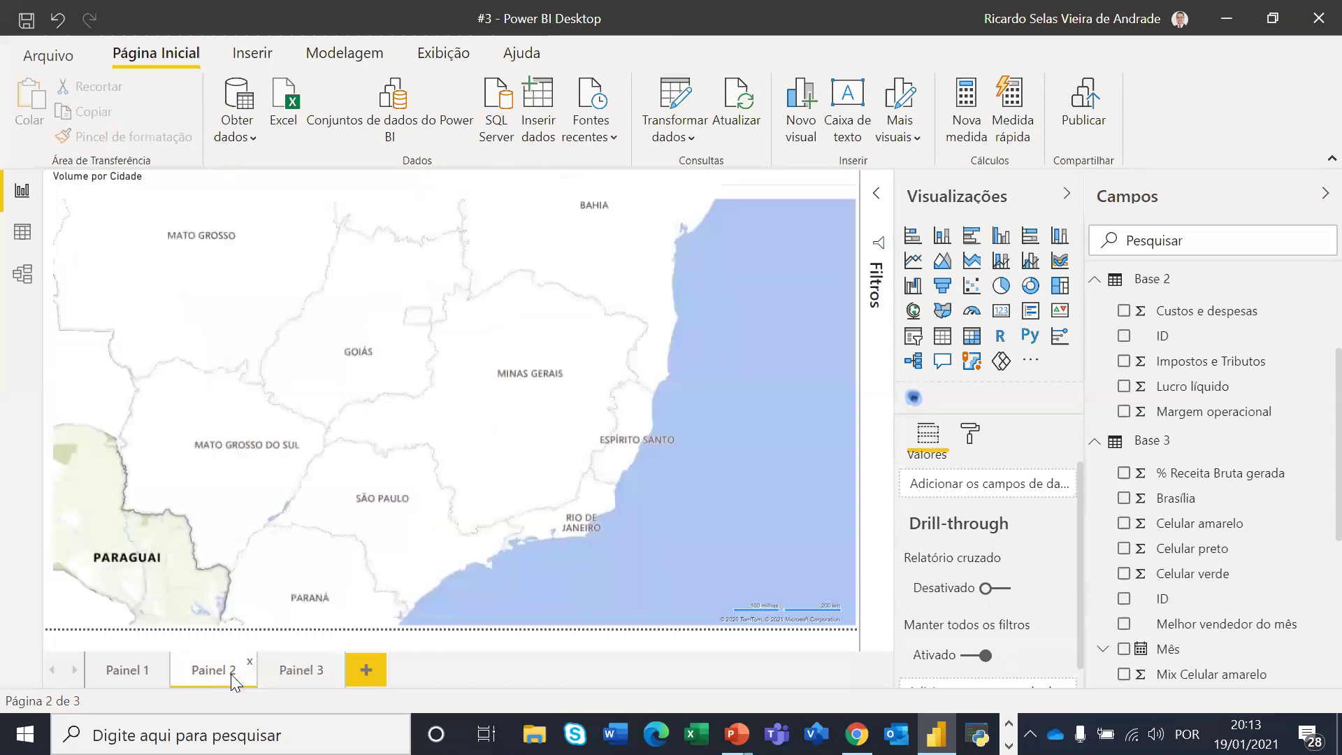
pyautogui.click(136, 671)
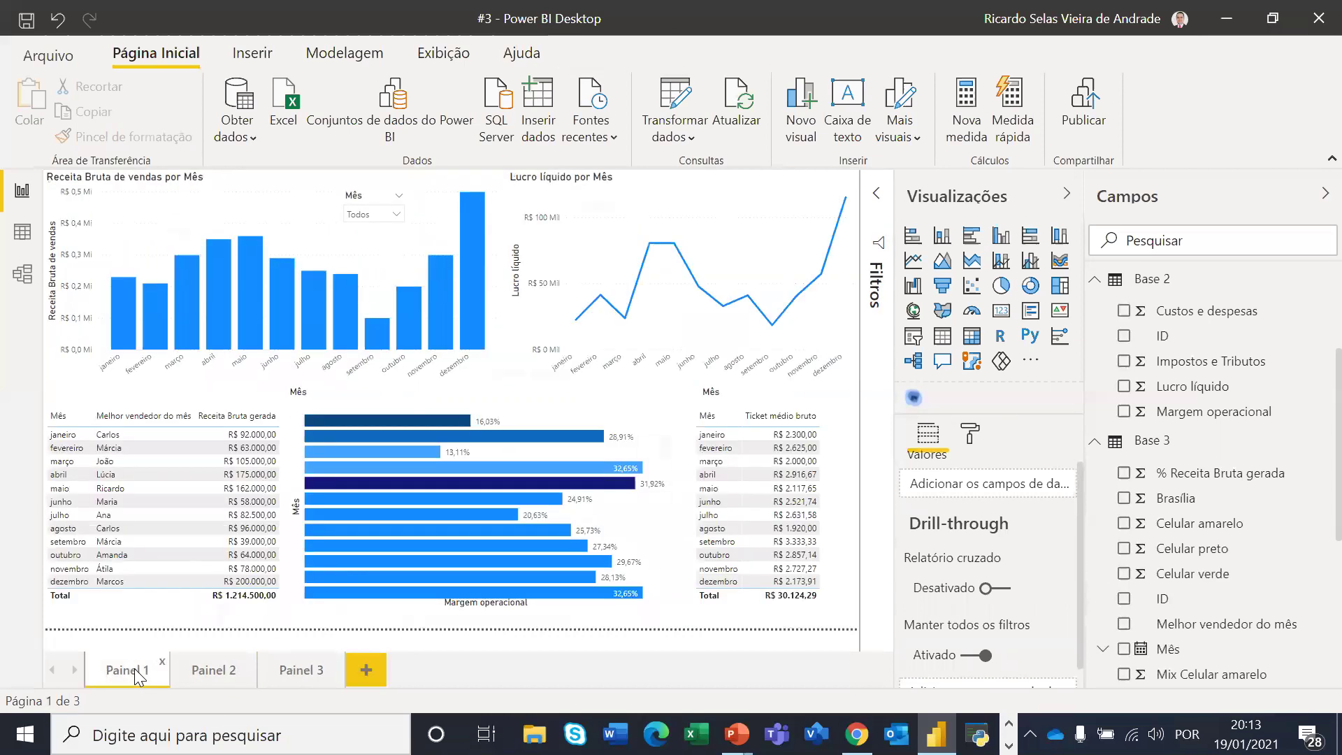
pyautogui.click(23, 277)
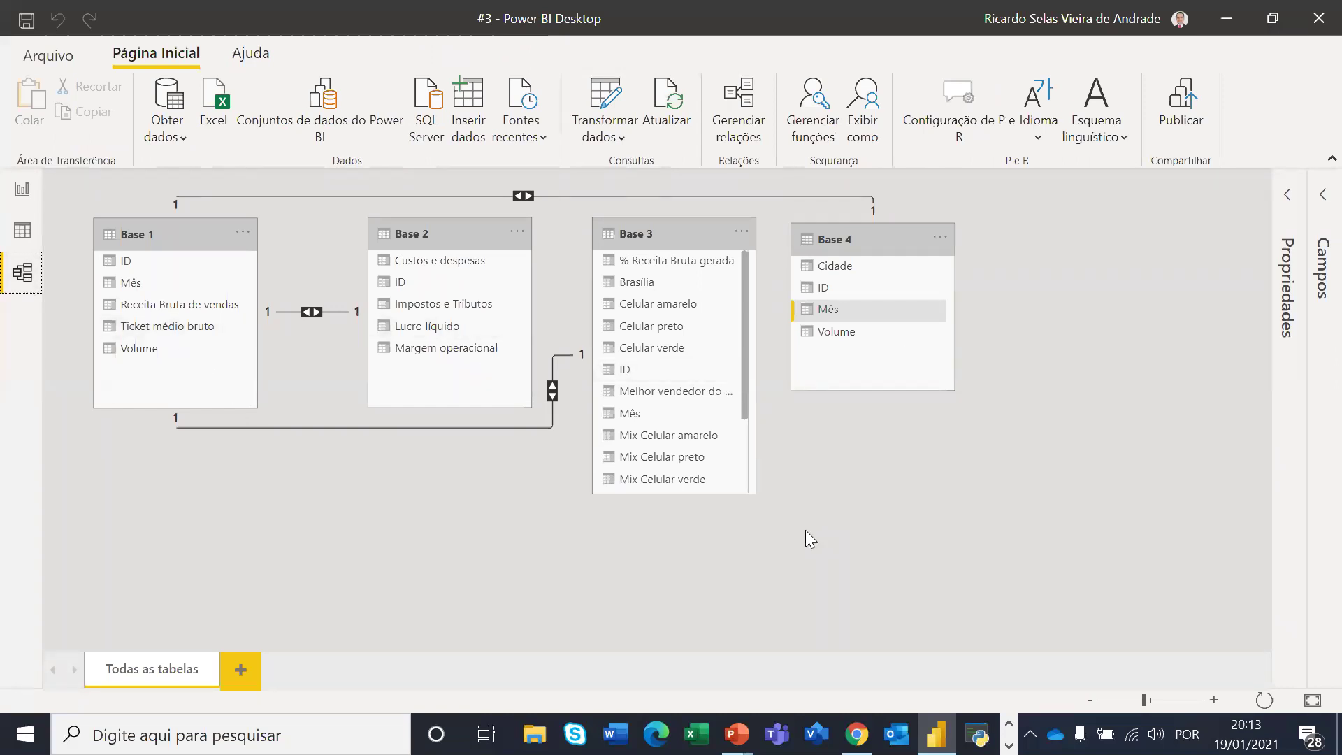
pyautogui.click(330, 426)
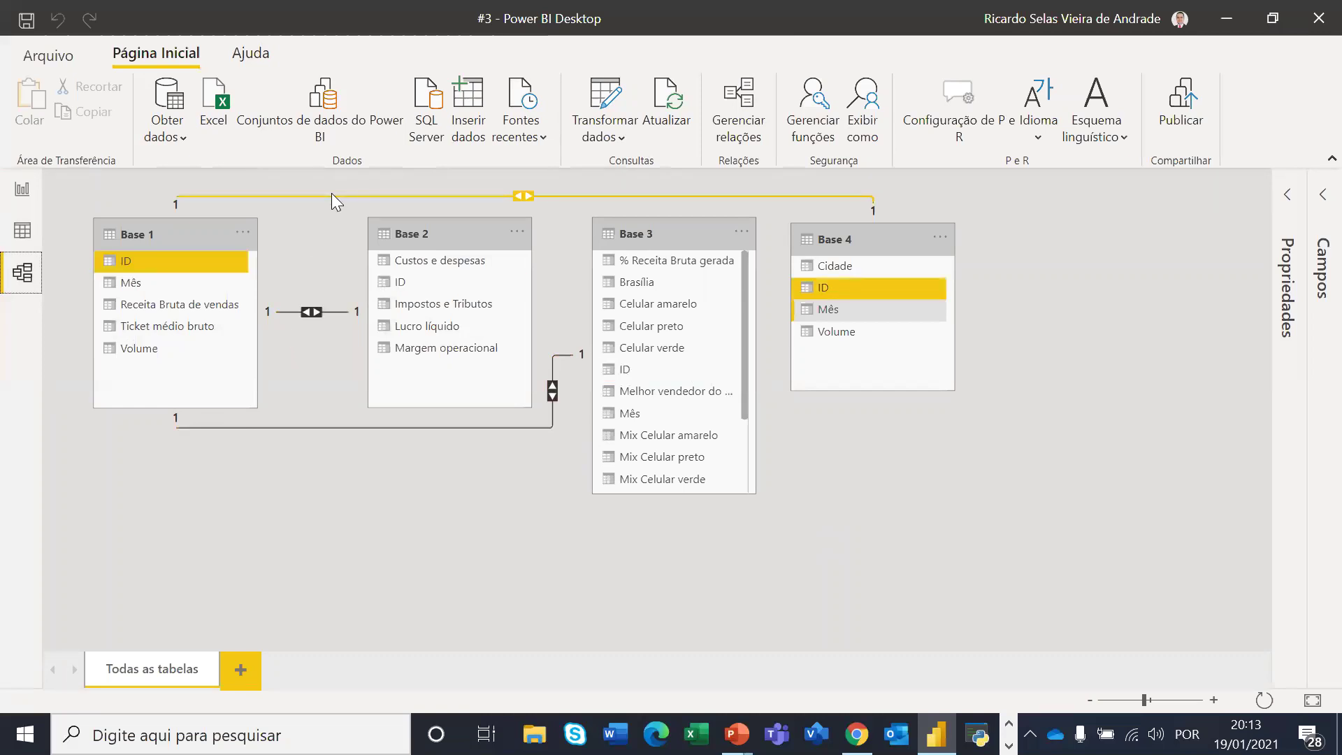
pyautogui.click(21, 191)
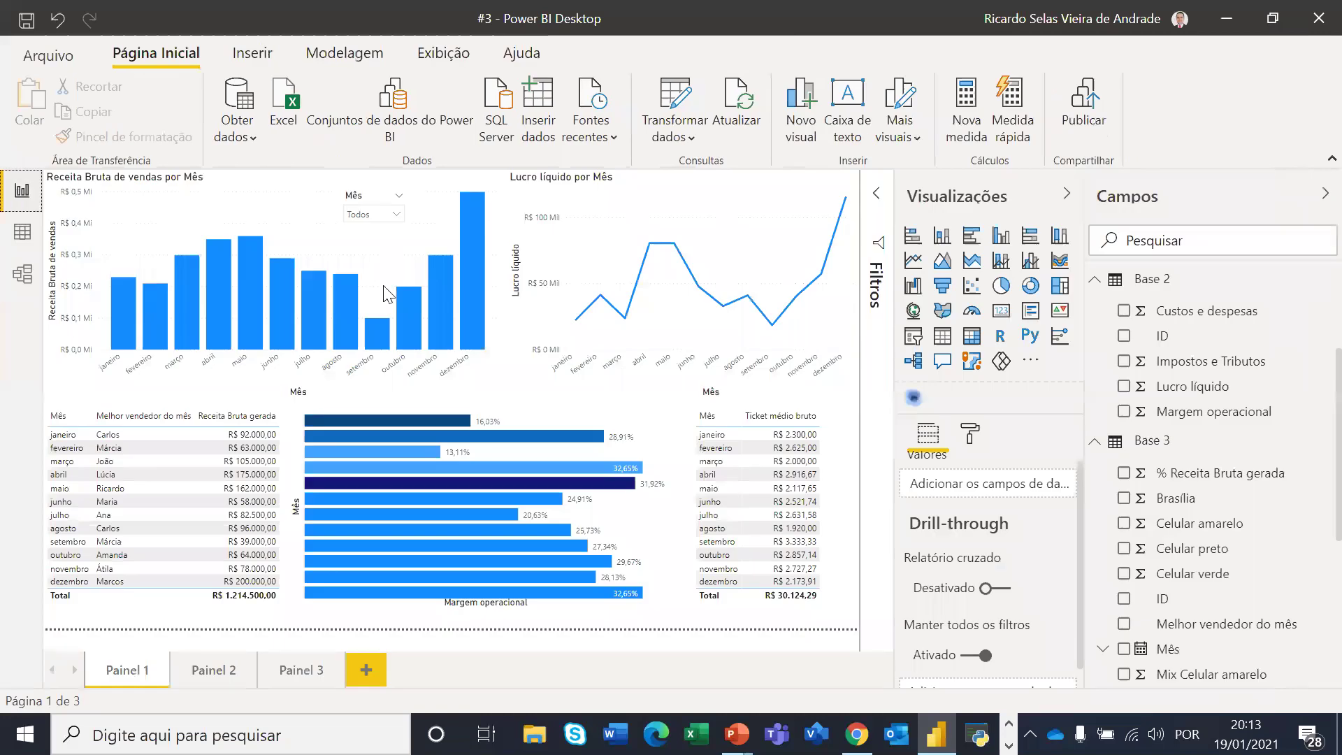
# Examine Painel 1 filtered by the dezembro revenue column, clear the filter, and return to the table relationships in the data model
pyautogui.click(474, 260)
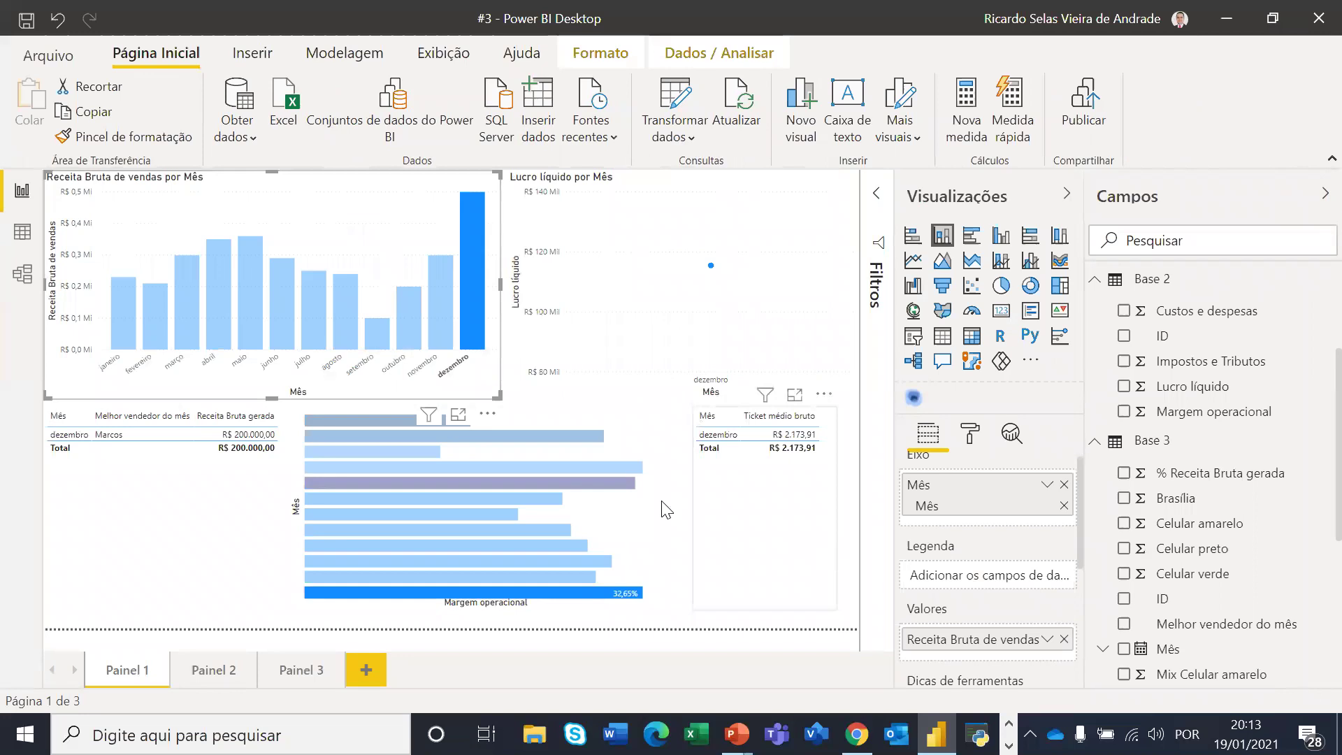
pyautogui.click(473, 286)
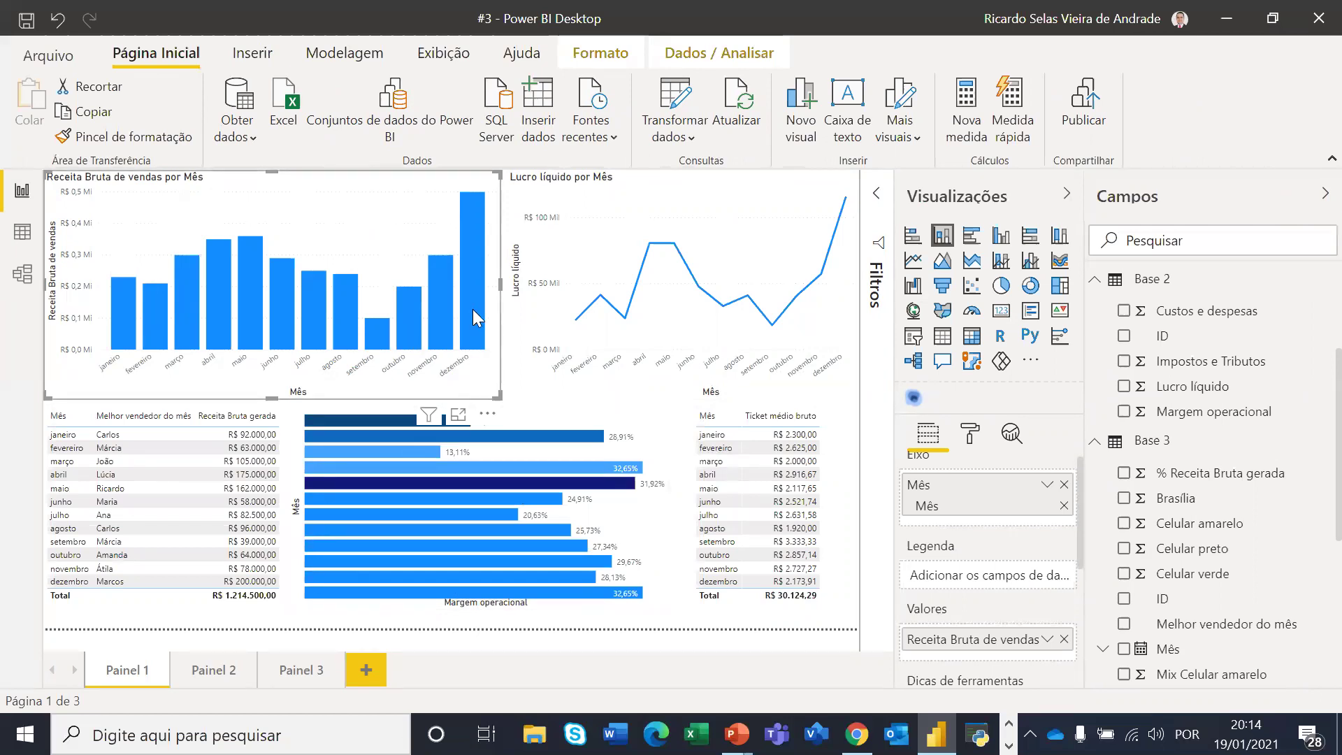
pyautogui.click(475, 261)
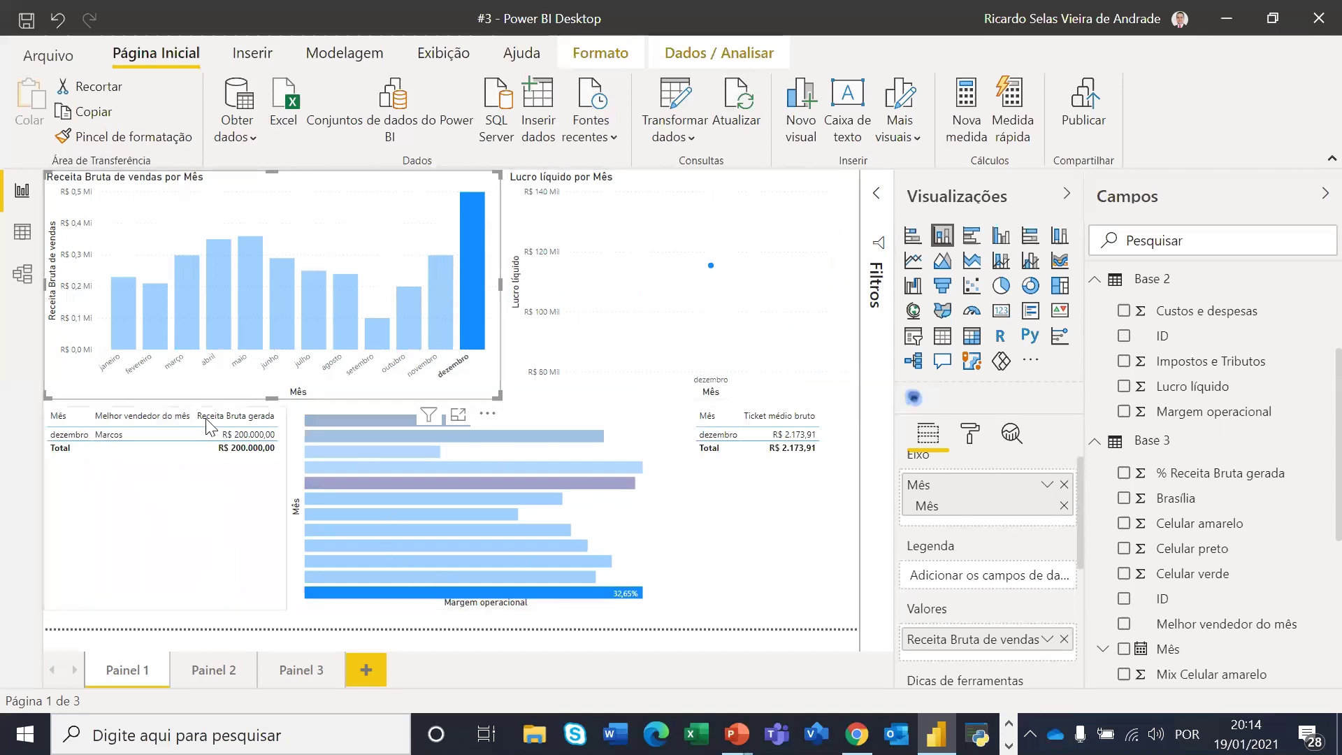
pyautogui.click(472, 270)
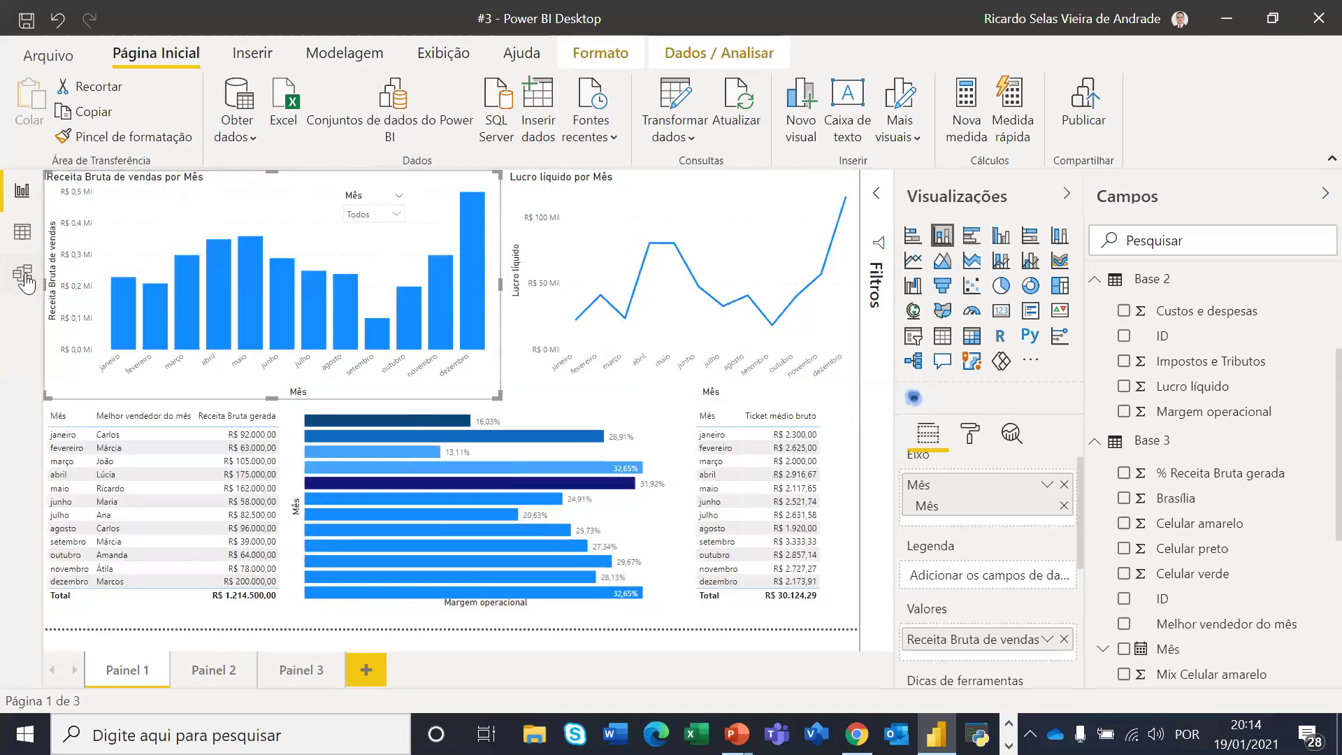
pyautogui.click(23, 273)
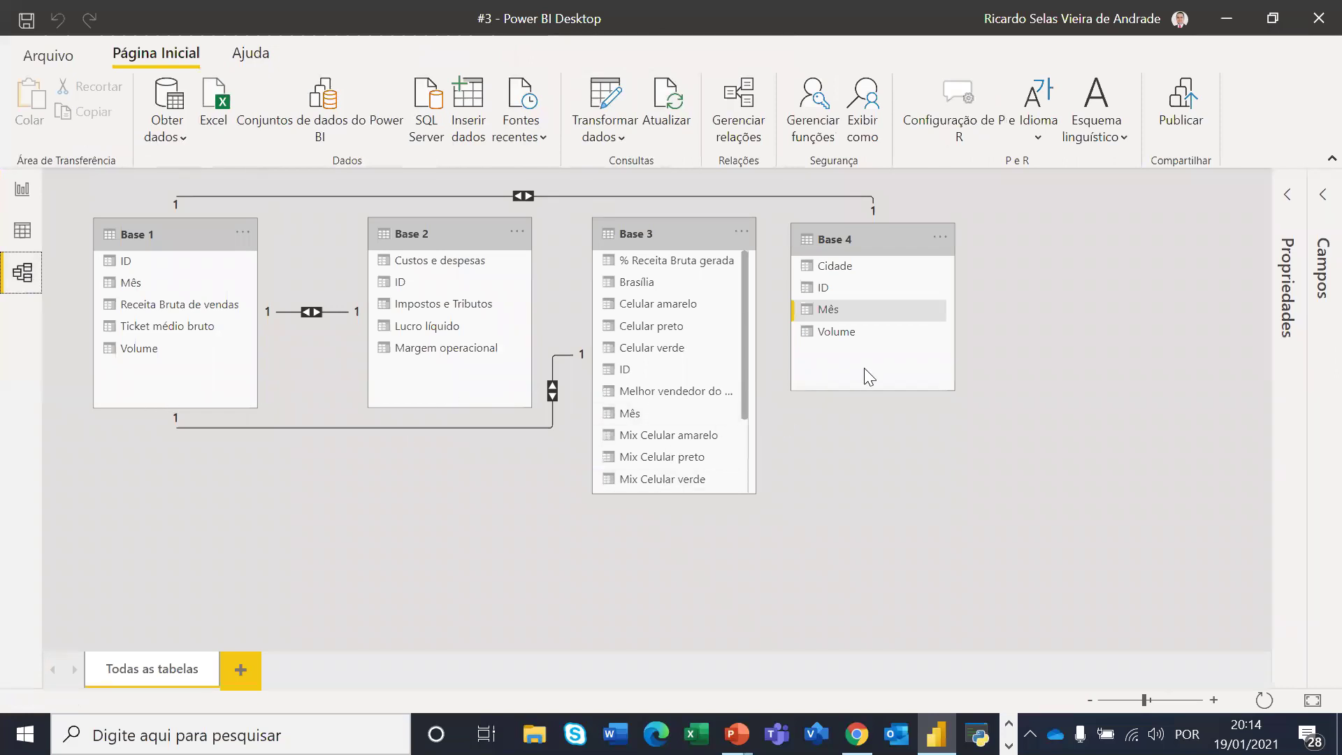
# Recheck the table relationships in the data model, and filter Painel 1 by the novembro revenue column before clearing the filter
pyautogui.click(22, 190)
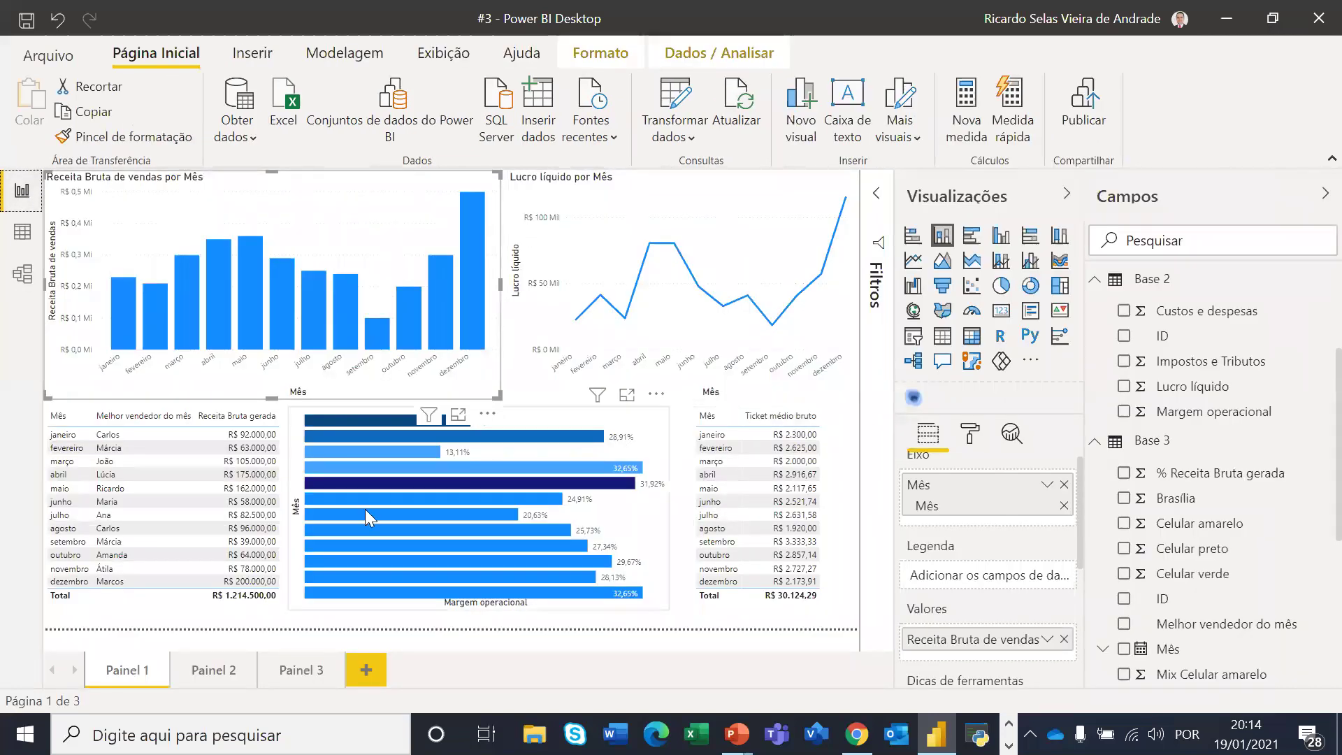
pyautogui.click(22, 273)
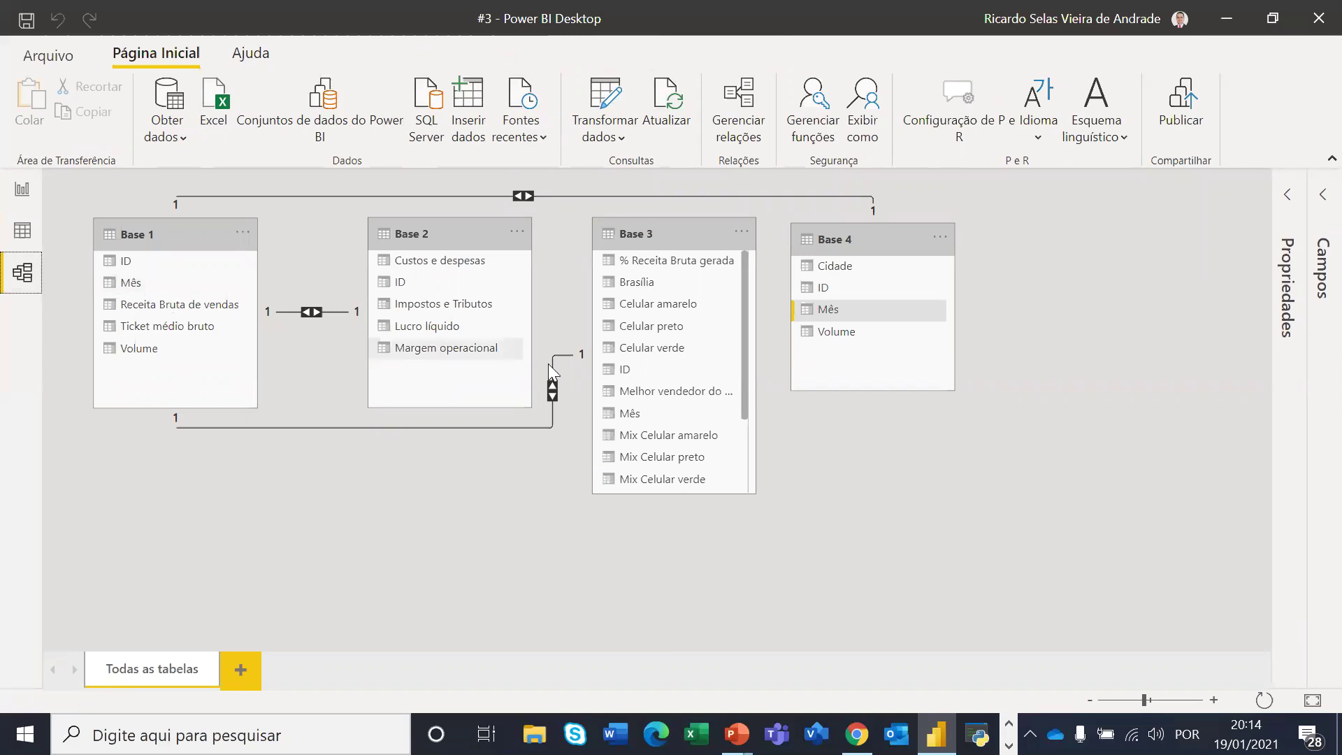
pyautogui.click(23, 192)
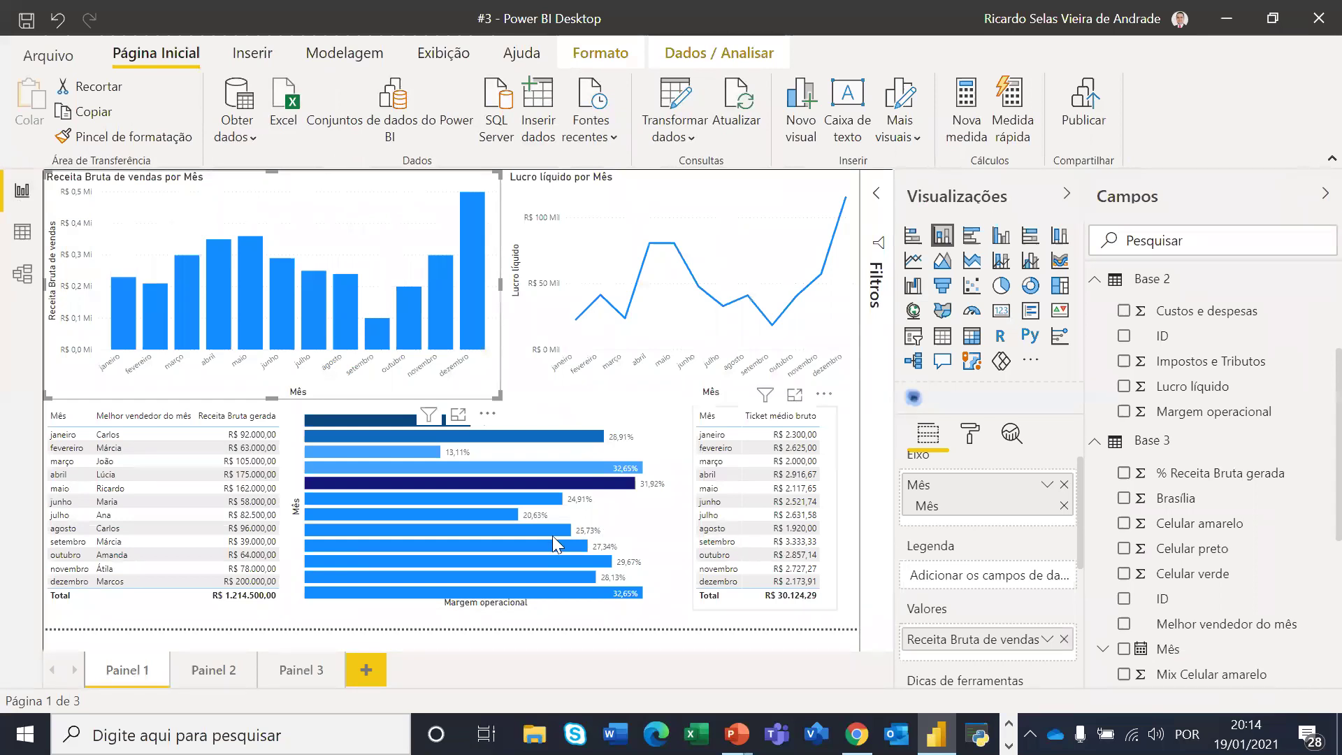
pyautogui.click(434, 318)
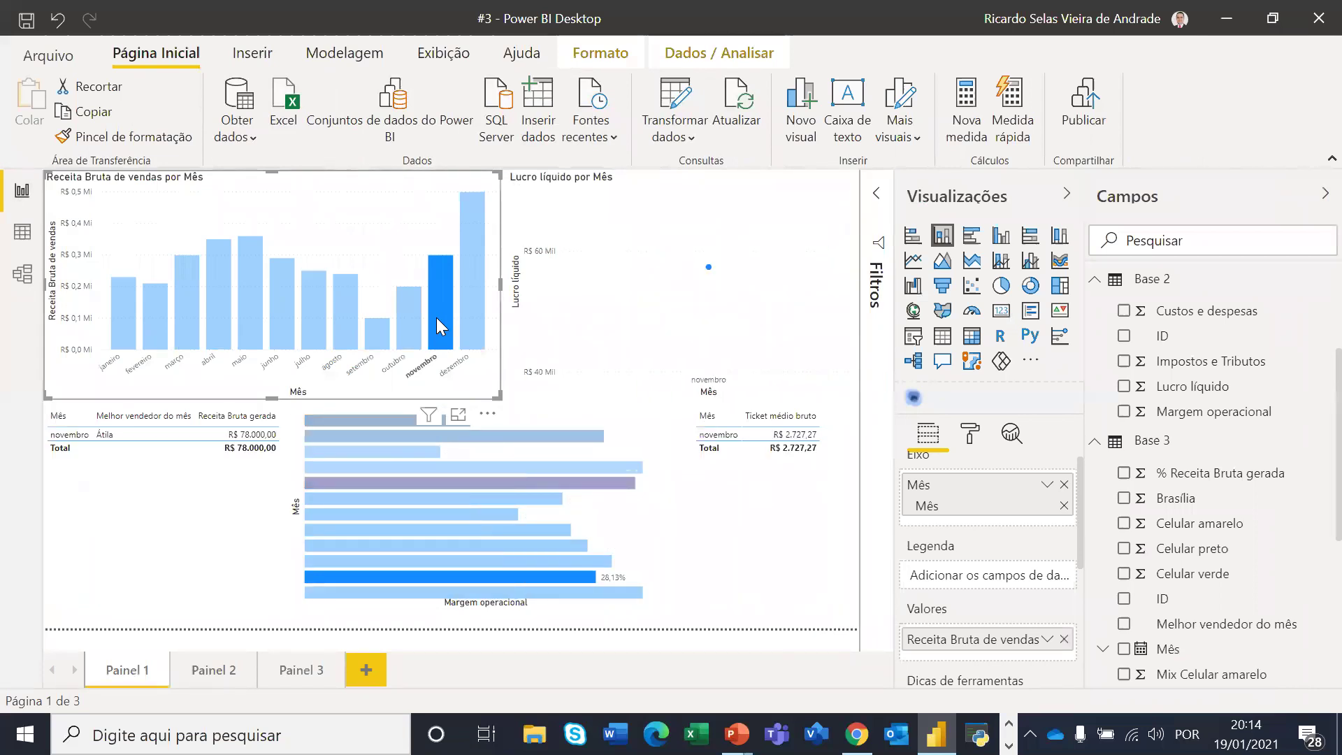
pyautogui.click(436, 317)
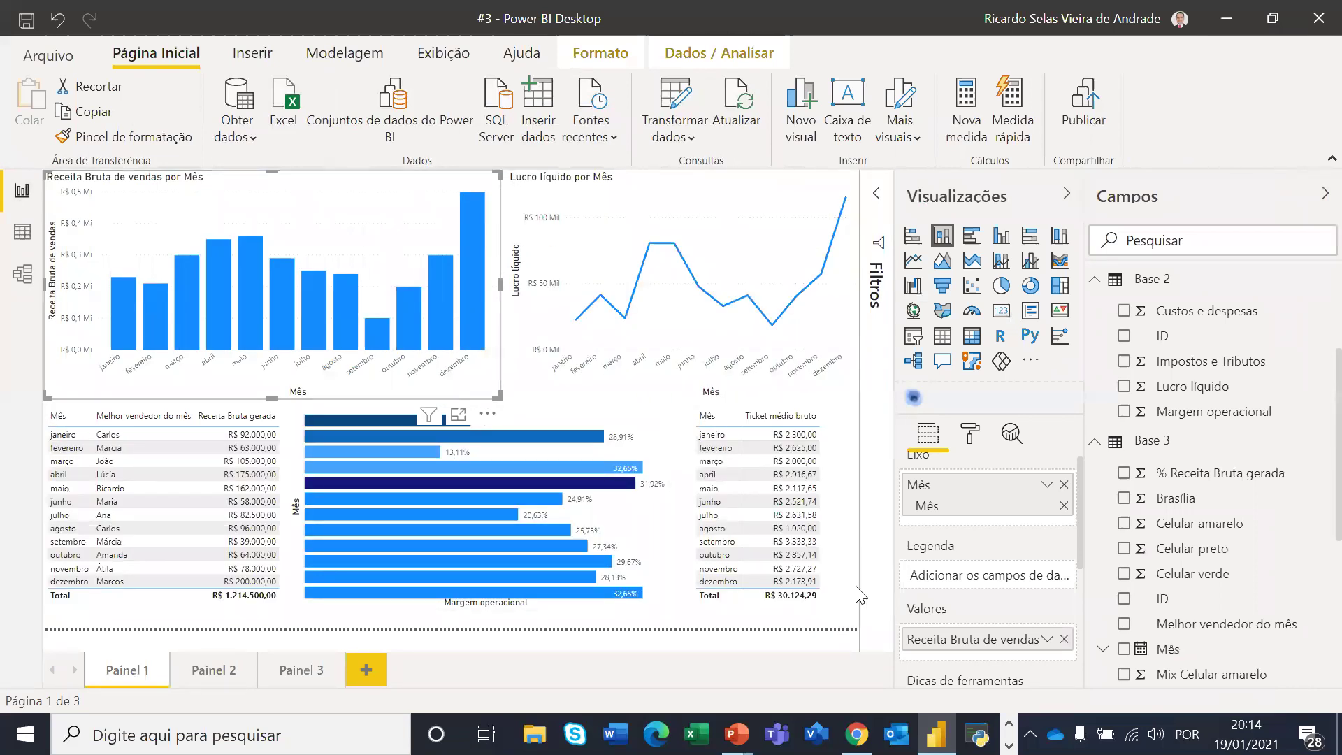
# Deselect the revenue chart on Painel 1 and review the Painel 2 and Painel 3 pages before returning to Painel 1
pyautogui.click(849, 624)
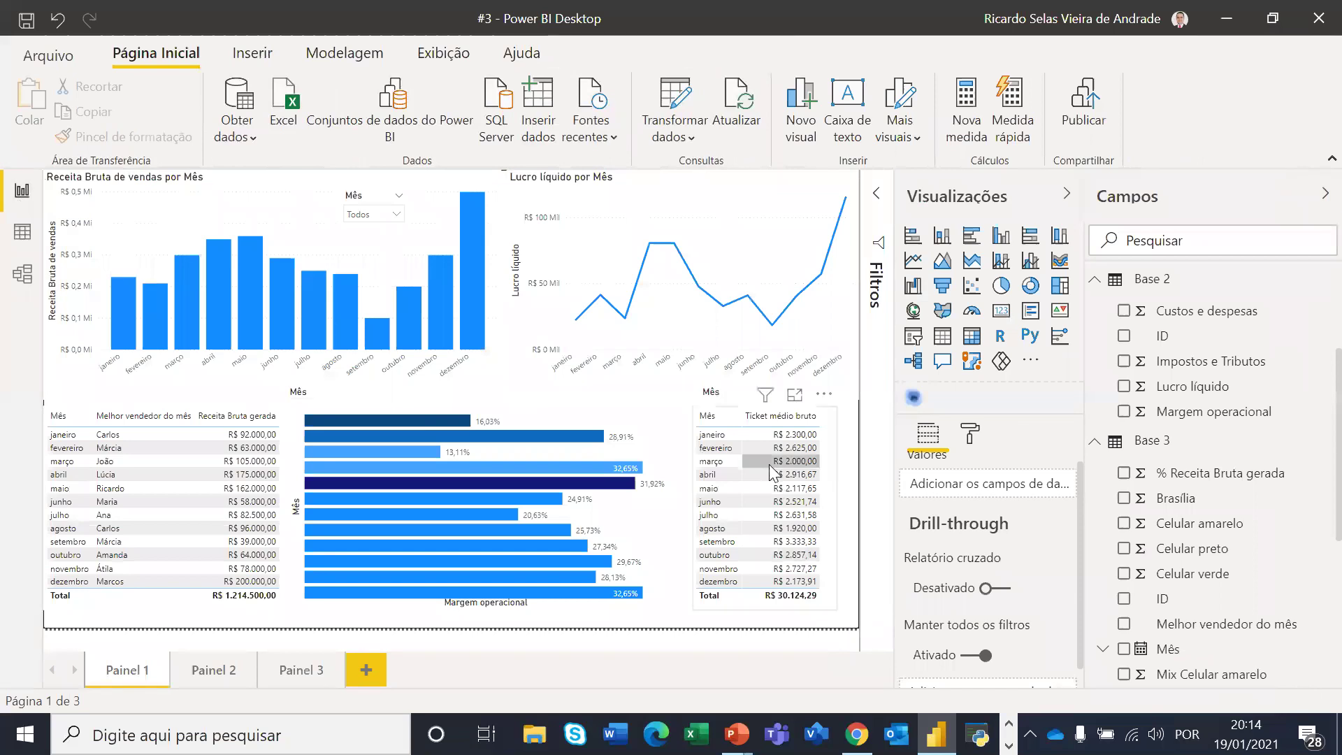
pyautogui.click(217, 670)
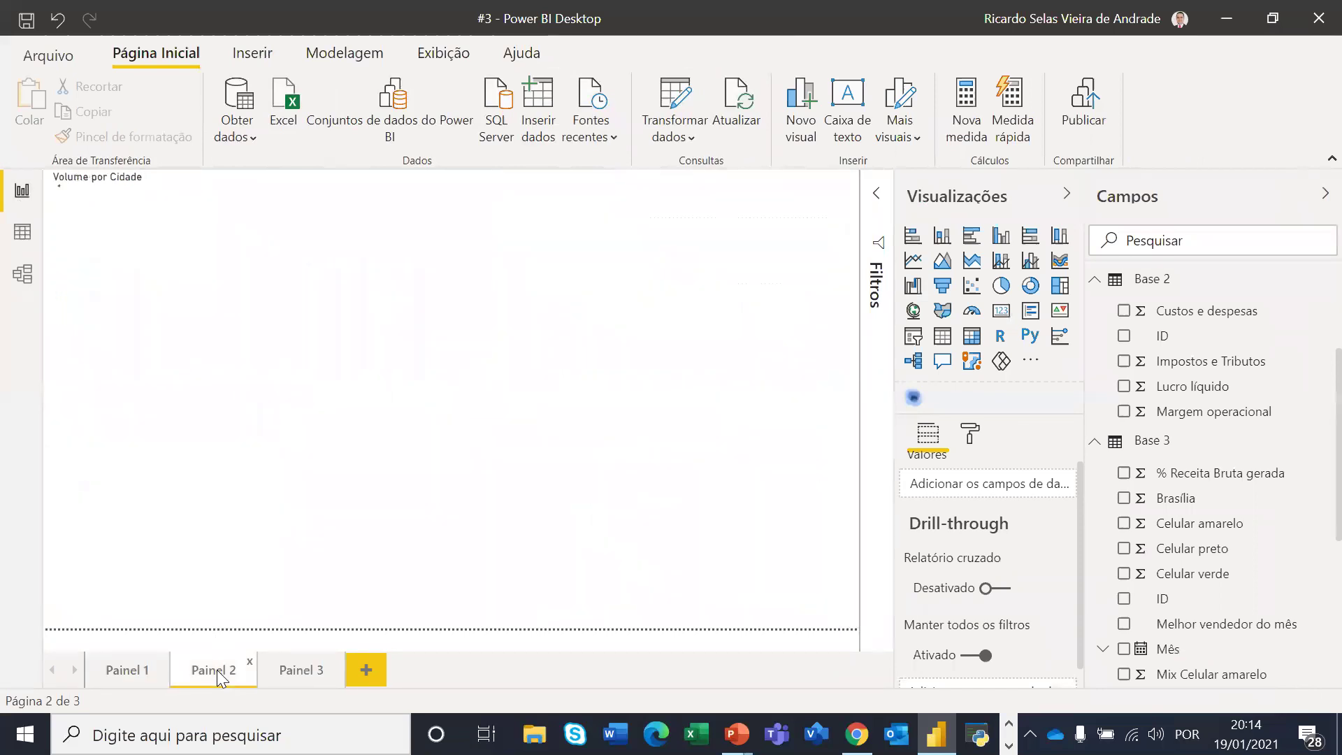
pyautogui.click(295, 672)
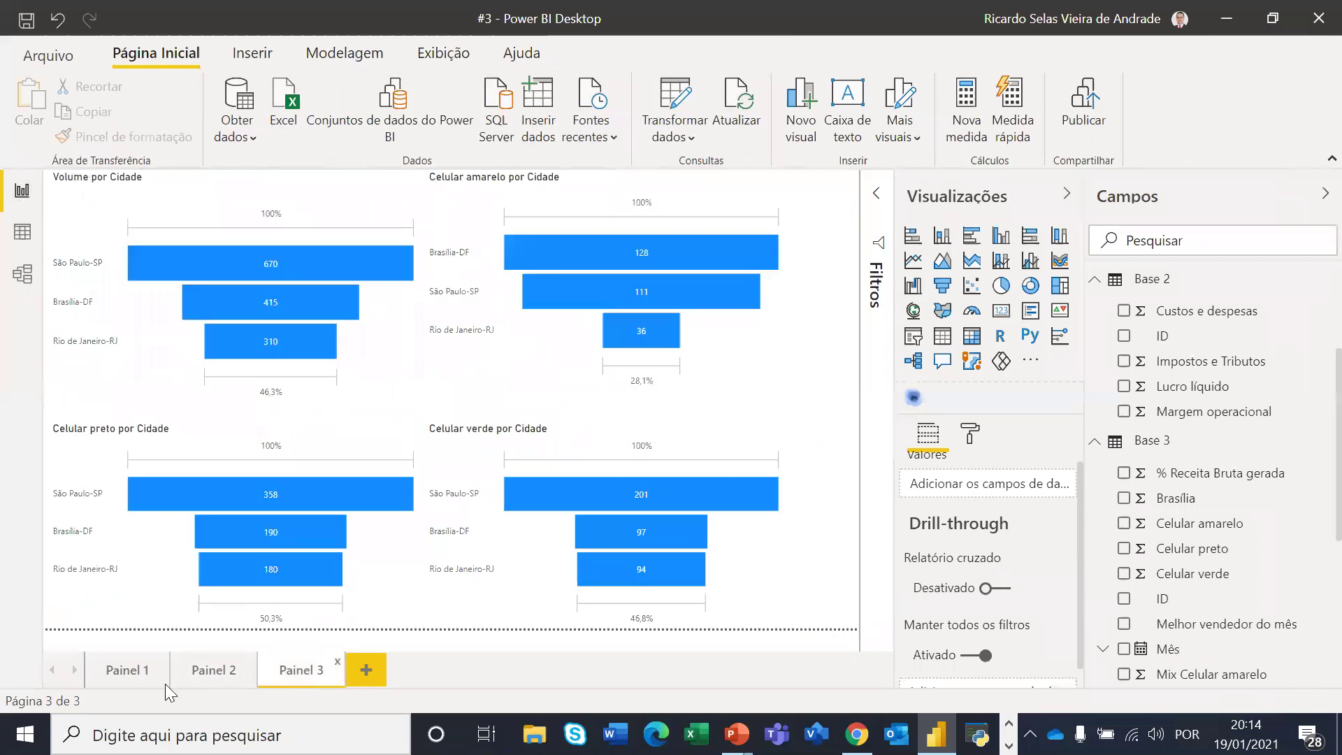
pyautogui.click(123, 673)
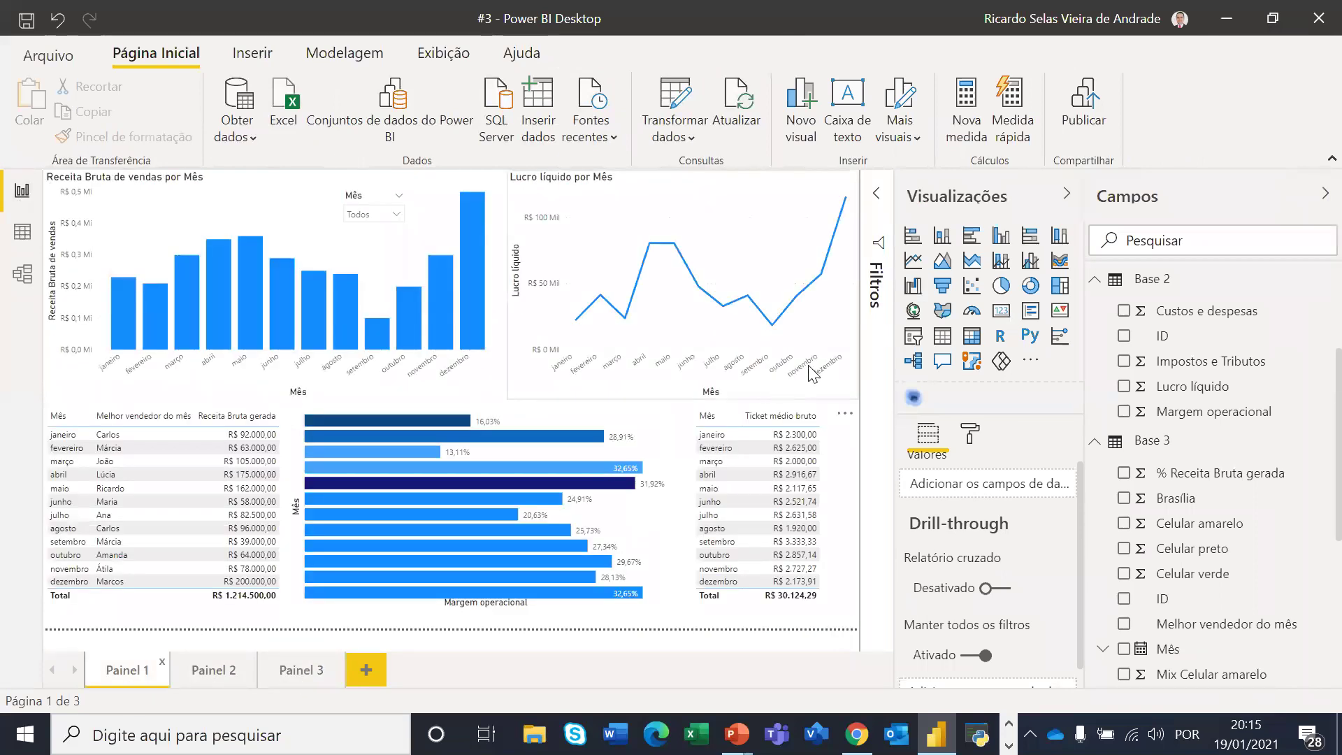
# Save the changes and publish the report to Meu workspace in the Power BI service
pyautogui.click(1085, 120)
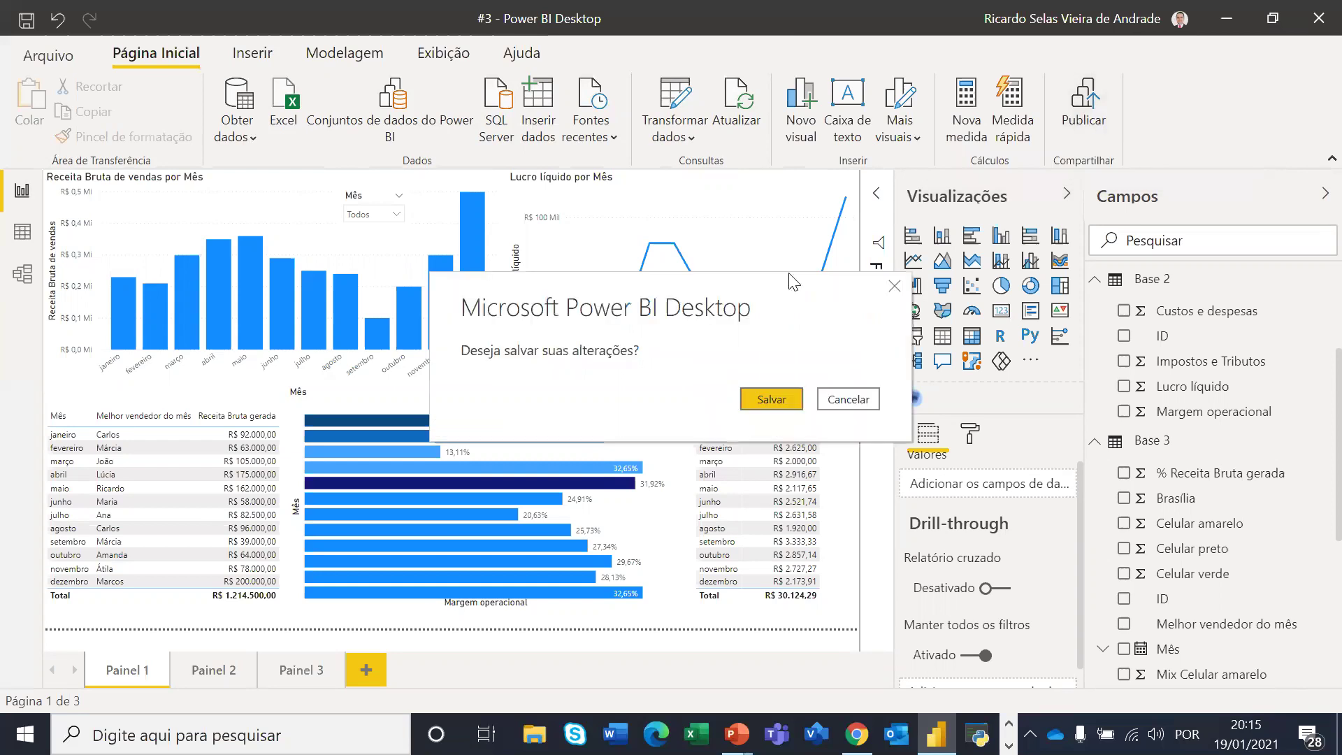
pyautogui.click(770, 399)
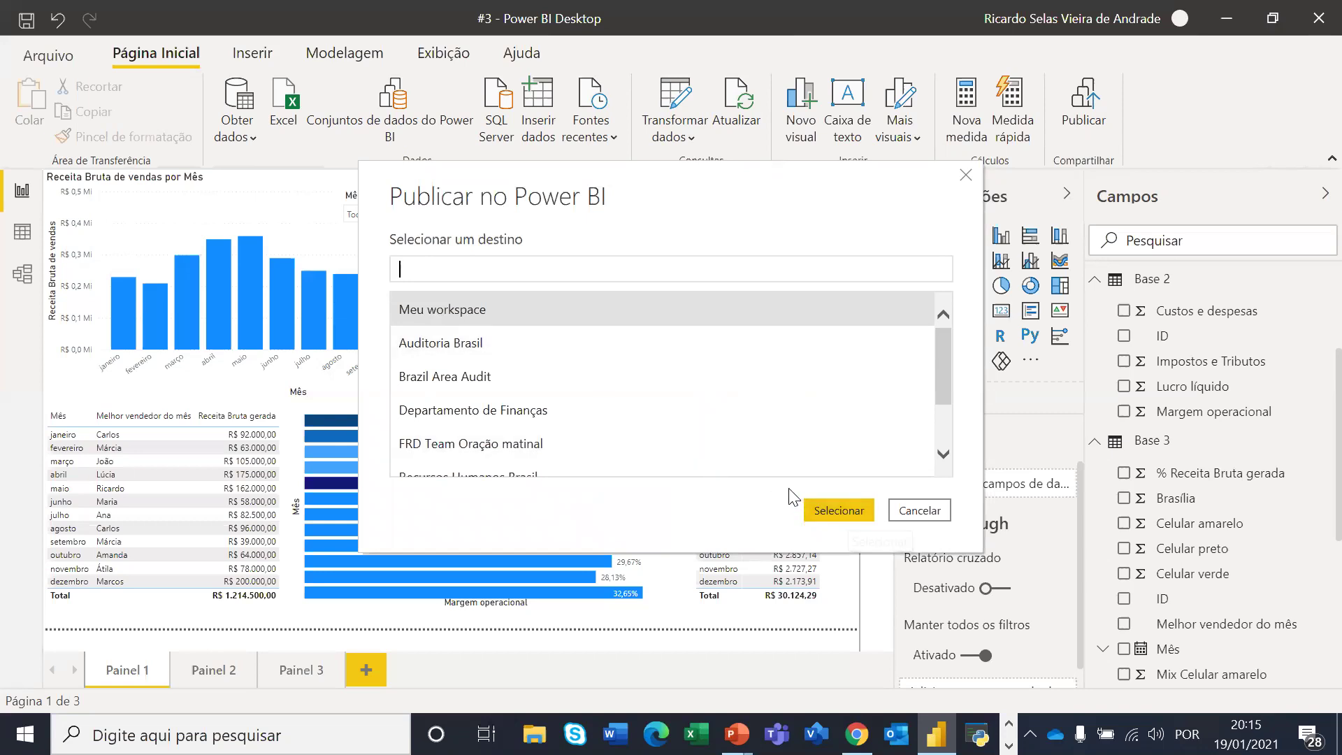
pyautogui.click(487, 309)
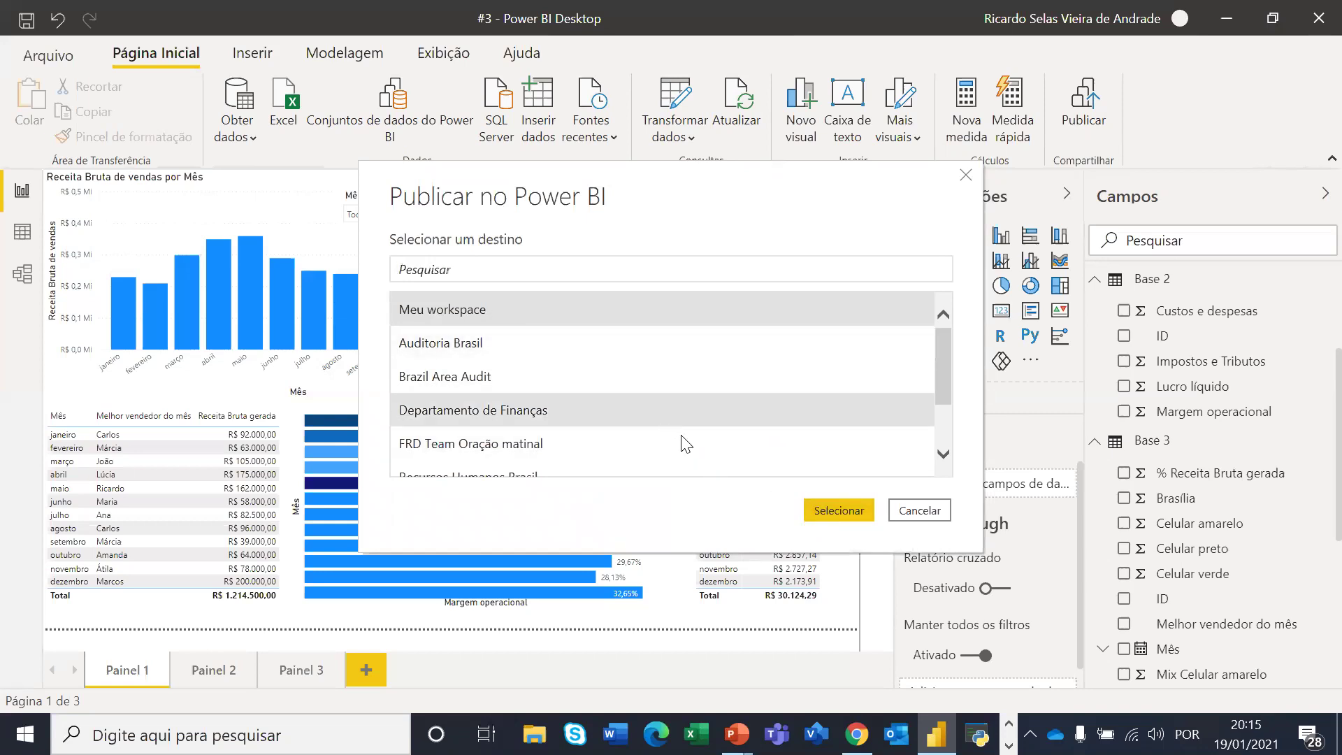
pyautogui.click(823, 510)
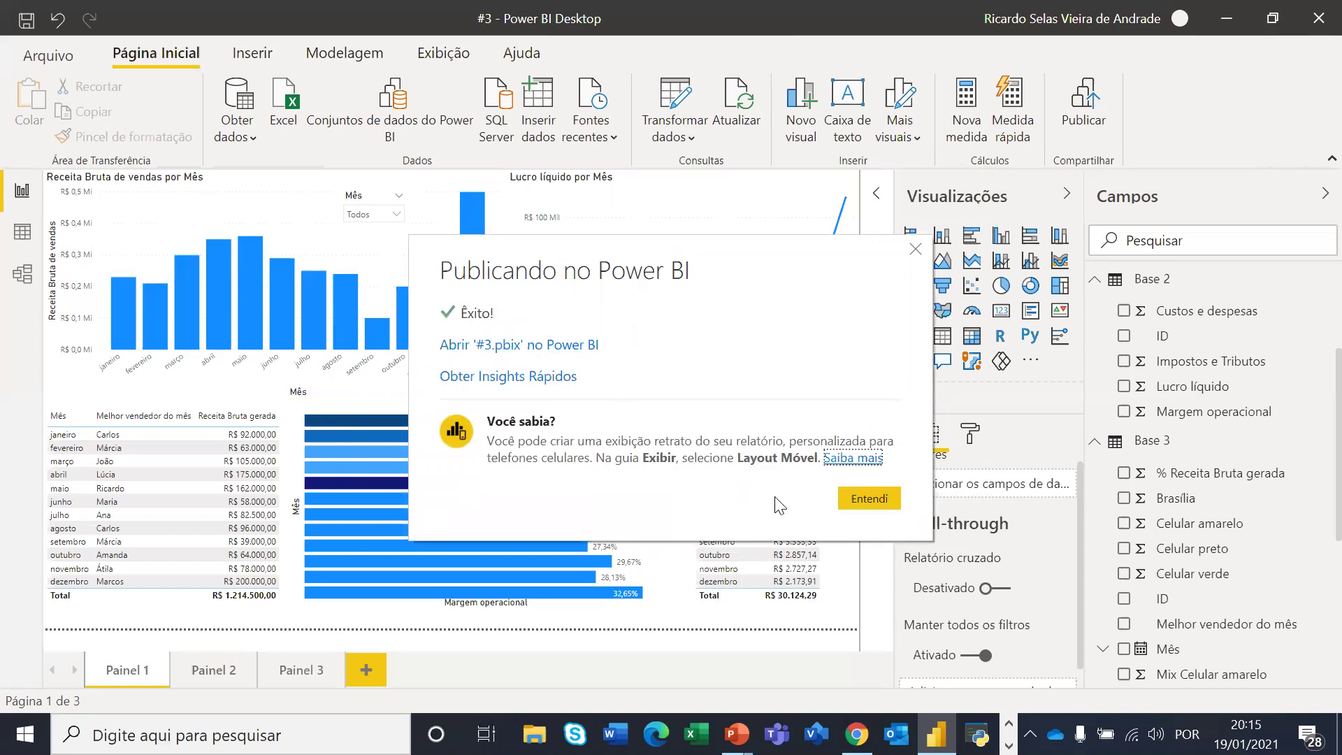
pyautogui.click(856, 498)
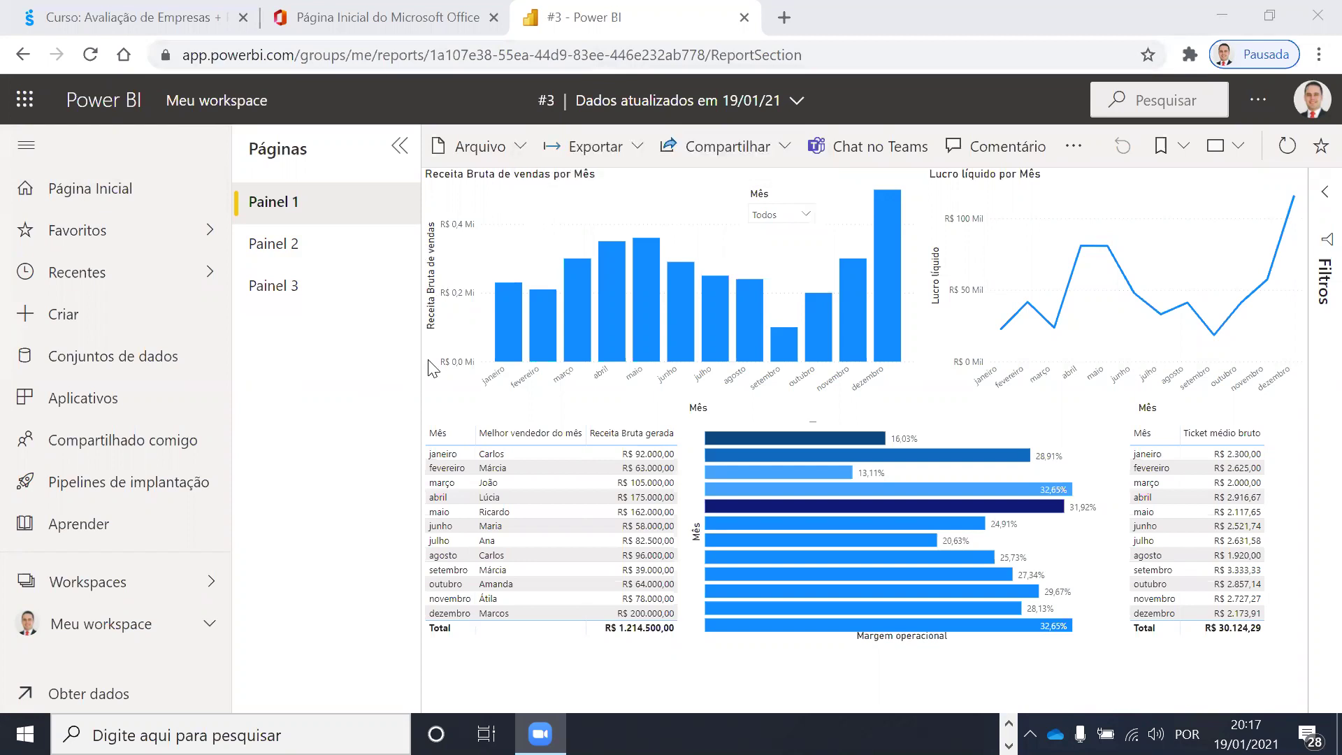
# View the published Painel 1 in full screen, highlight janeiro, fevereiro, março and abril one by one in the best-seller table, and clear the highlight
pyautogui.click(1237, 147)
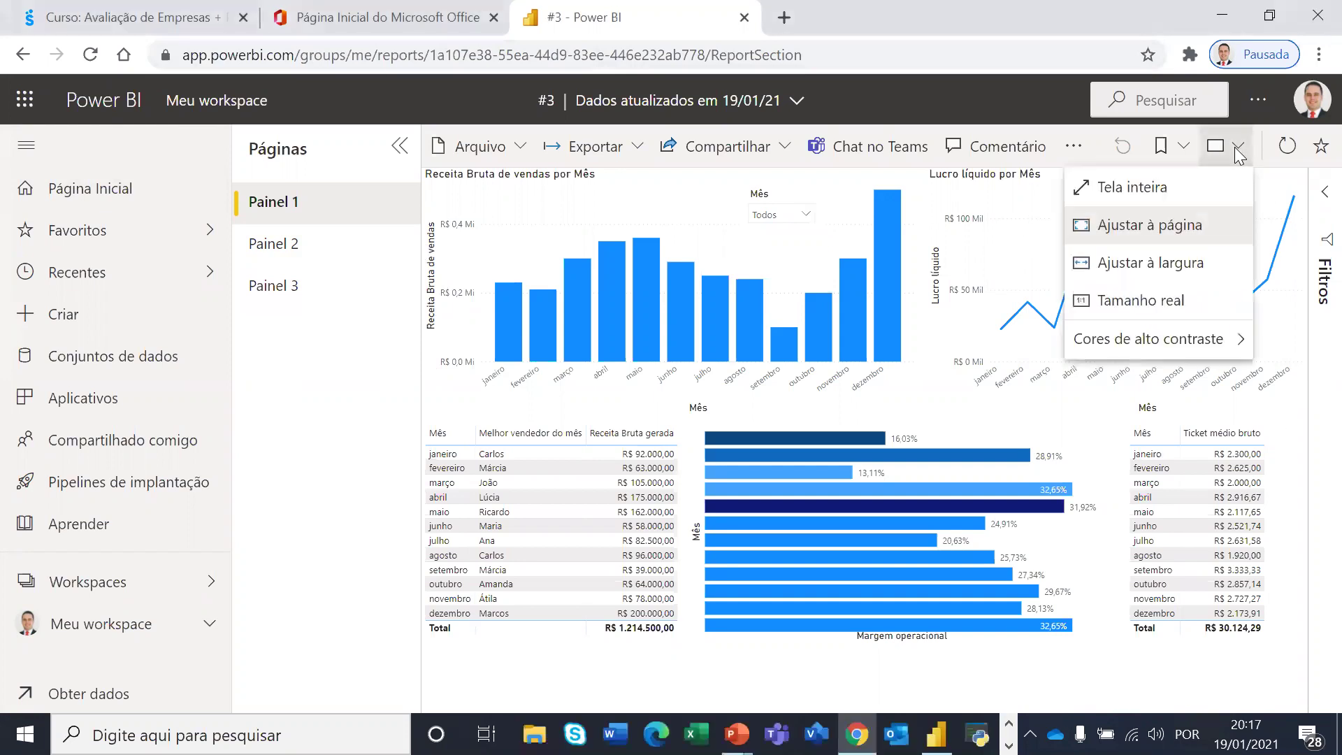
pyautogui.click(1146, 187)
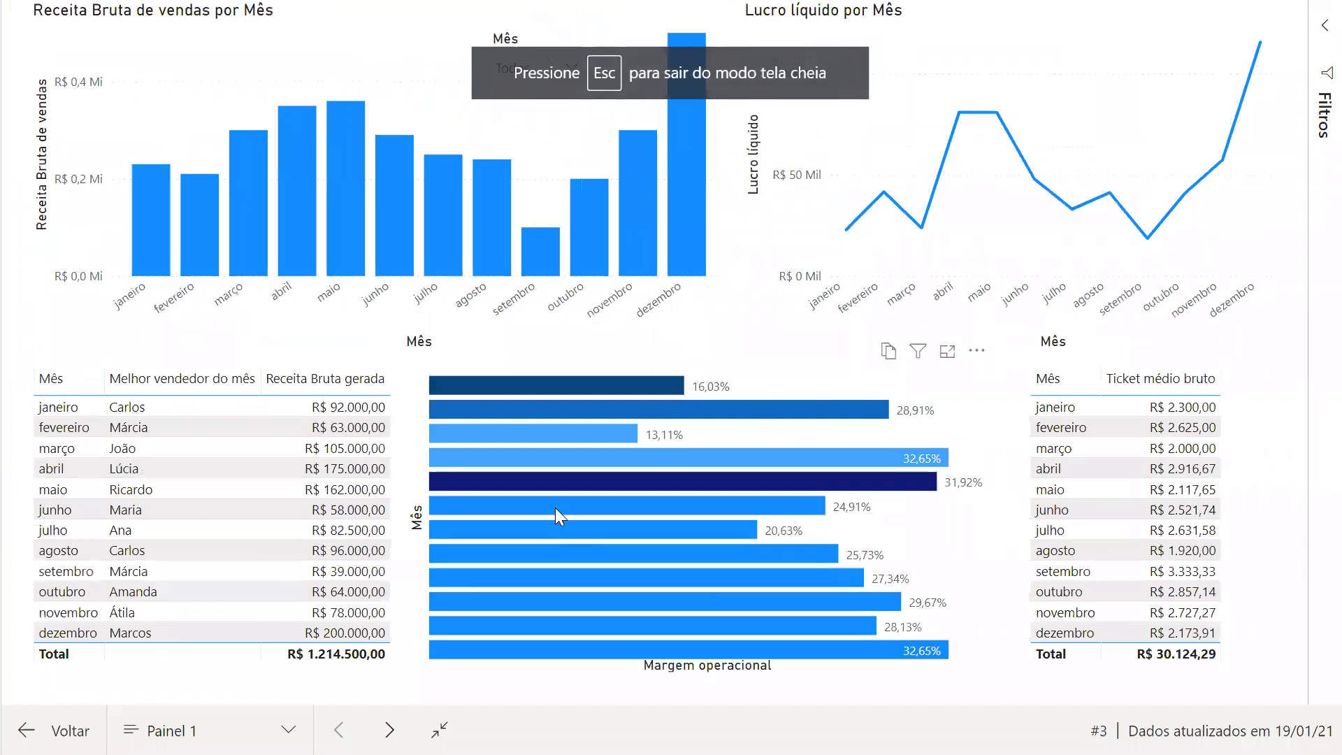
pyautogui.click(63, 406)
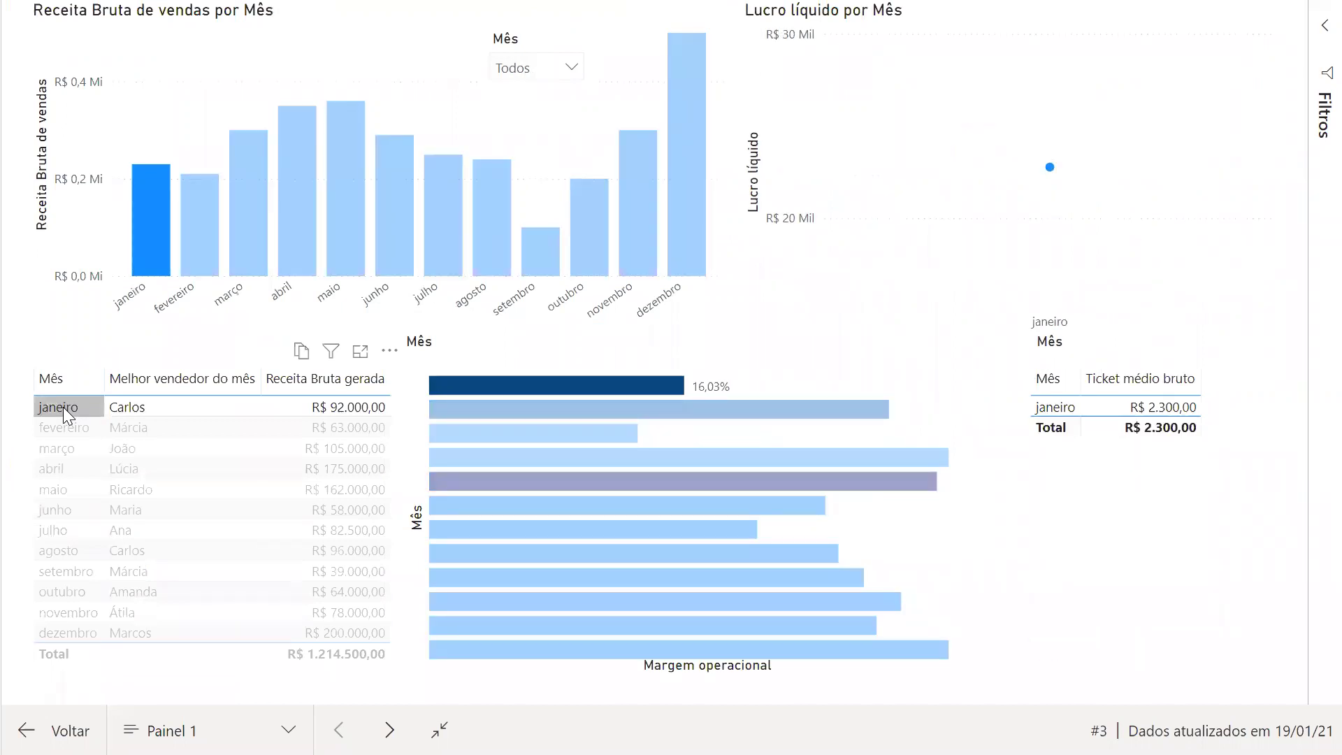
pyautogui.click(69, 425)
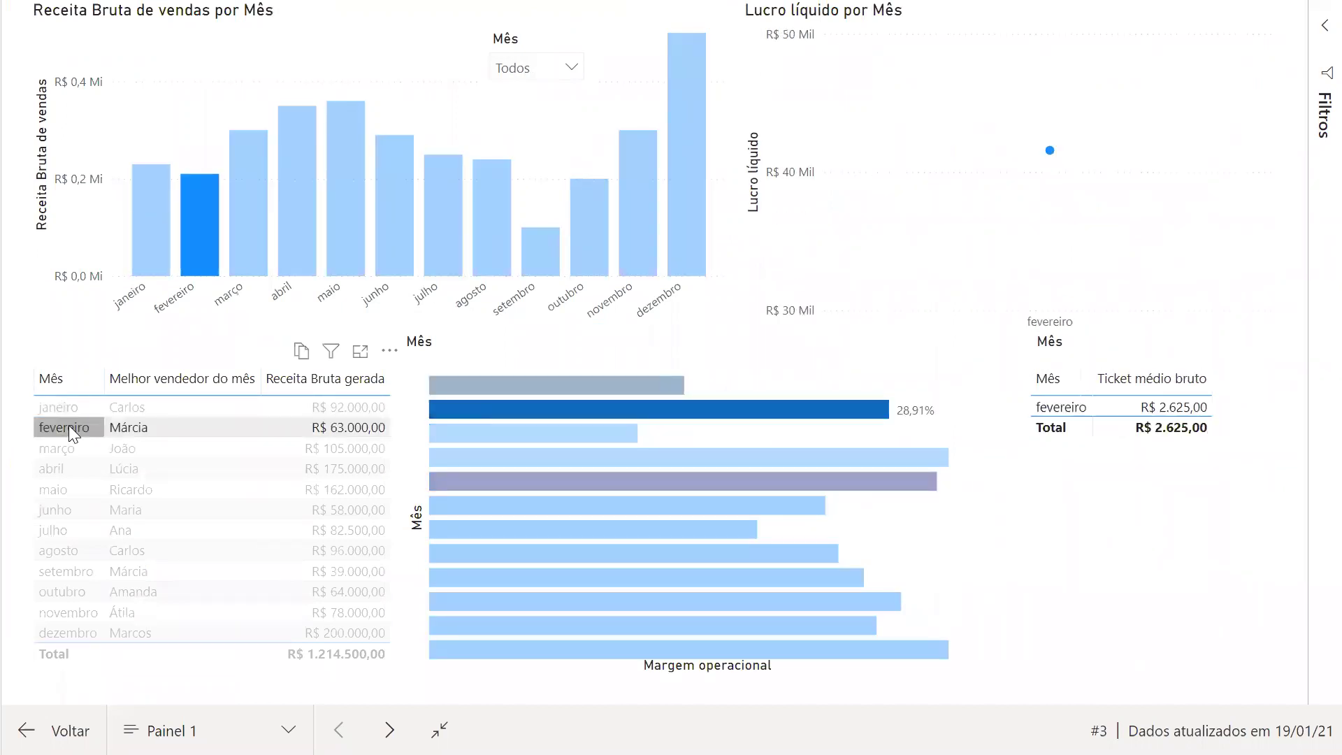
pyautogui.click(66, 454)
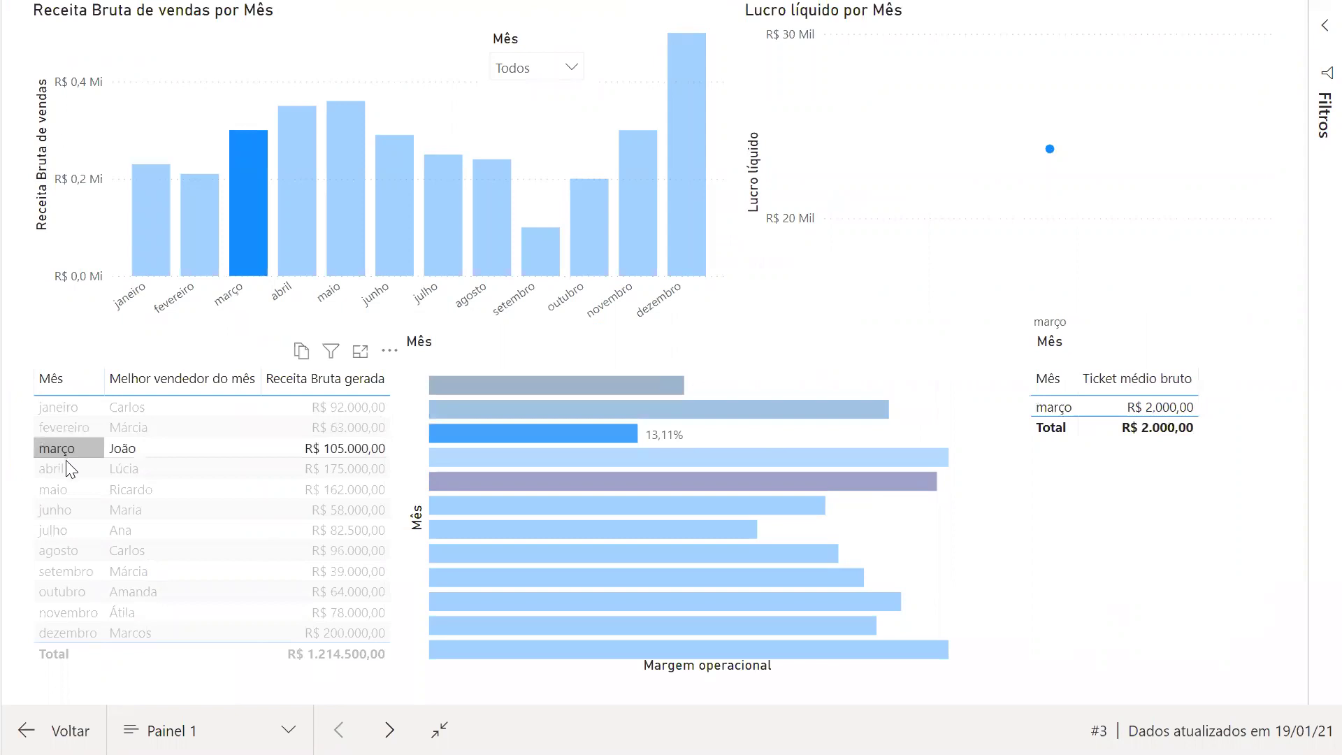
pyautogui.click(70, 474)
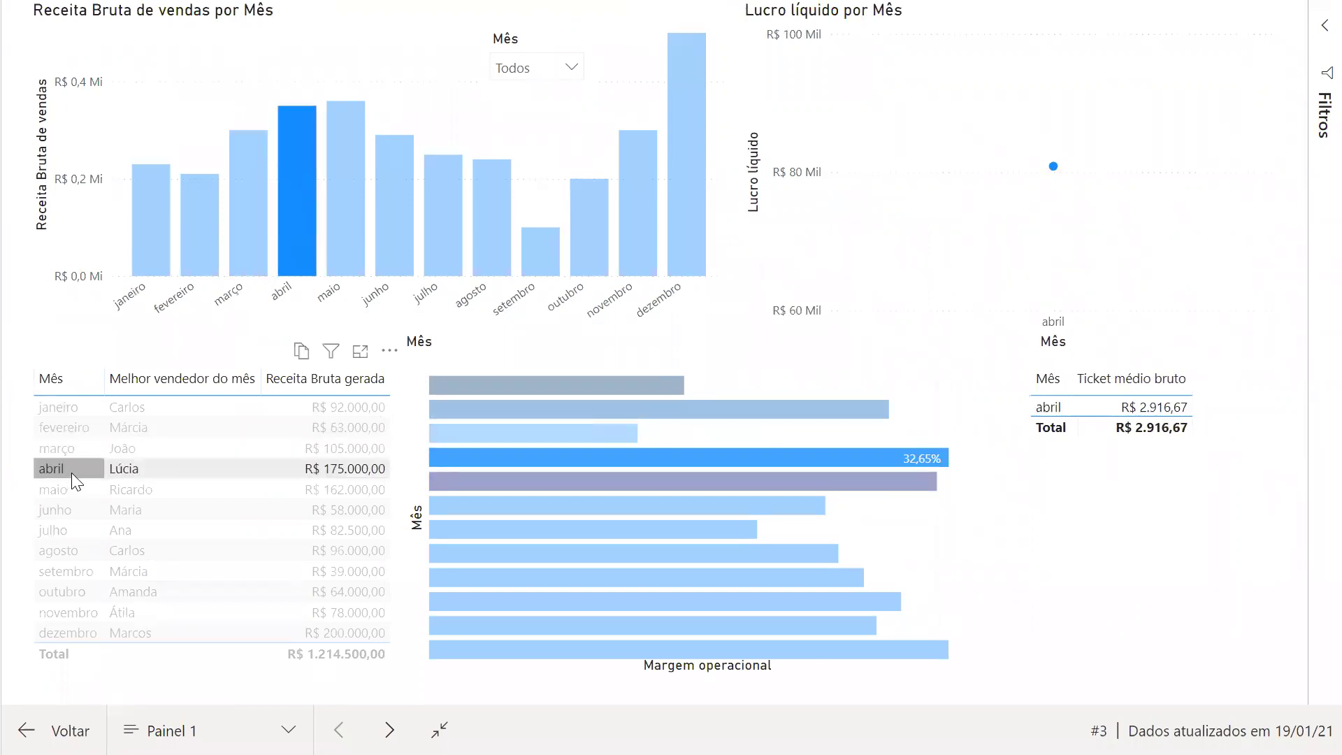
pyautogui.click(71, 472)
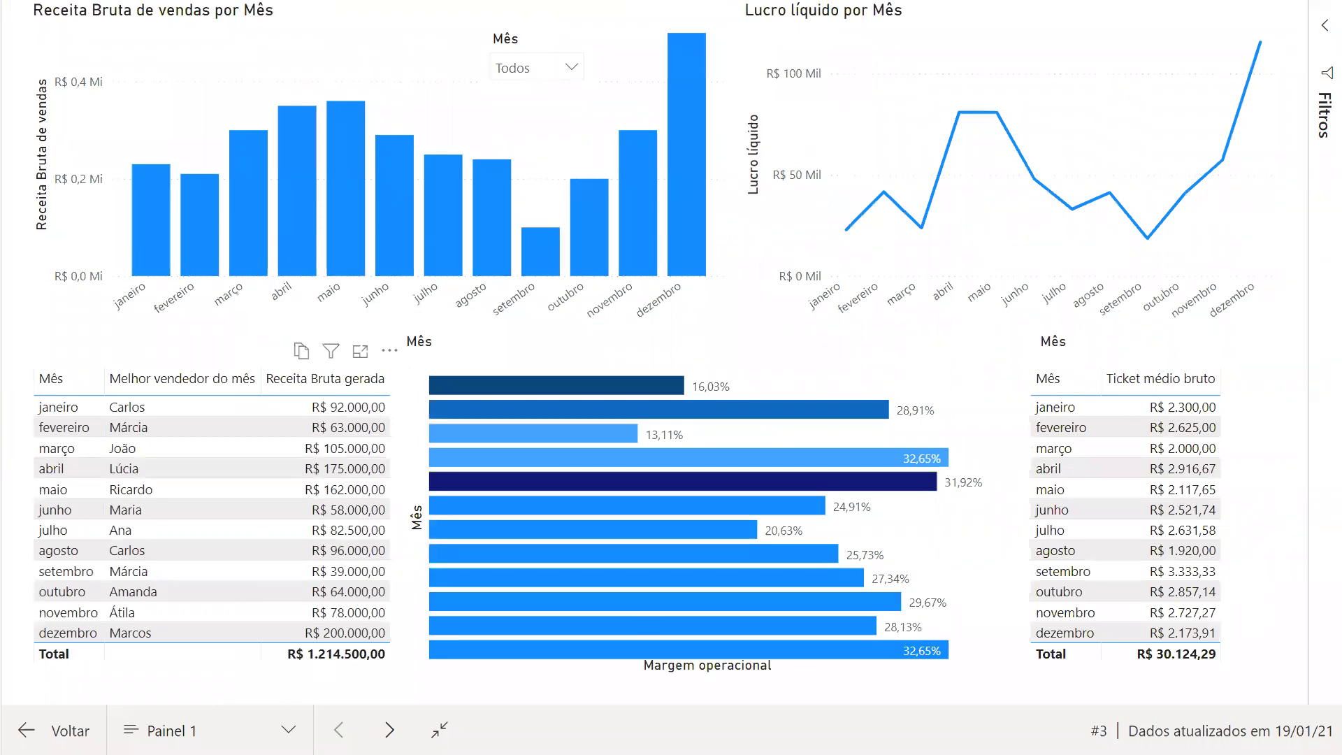
# Check the published Painel 2, consult and close the help page on certified visuals, and view the Painel 3 funnels
pyautogui.click(210, 731)
pyautogui.click(264, 680)
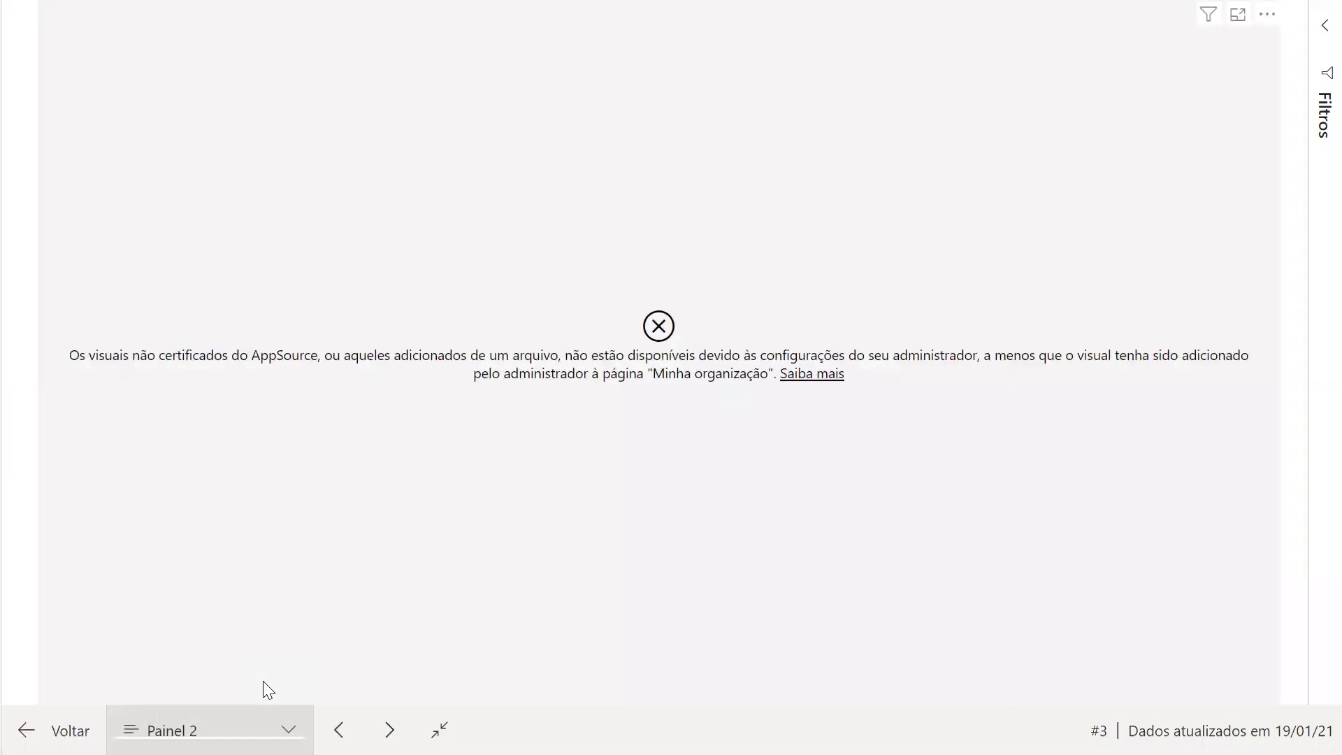
pyautogui.click(804, 374)
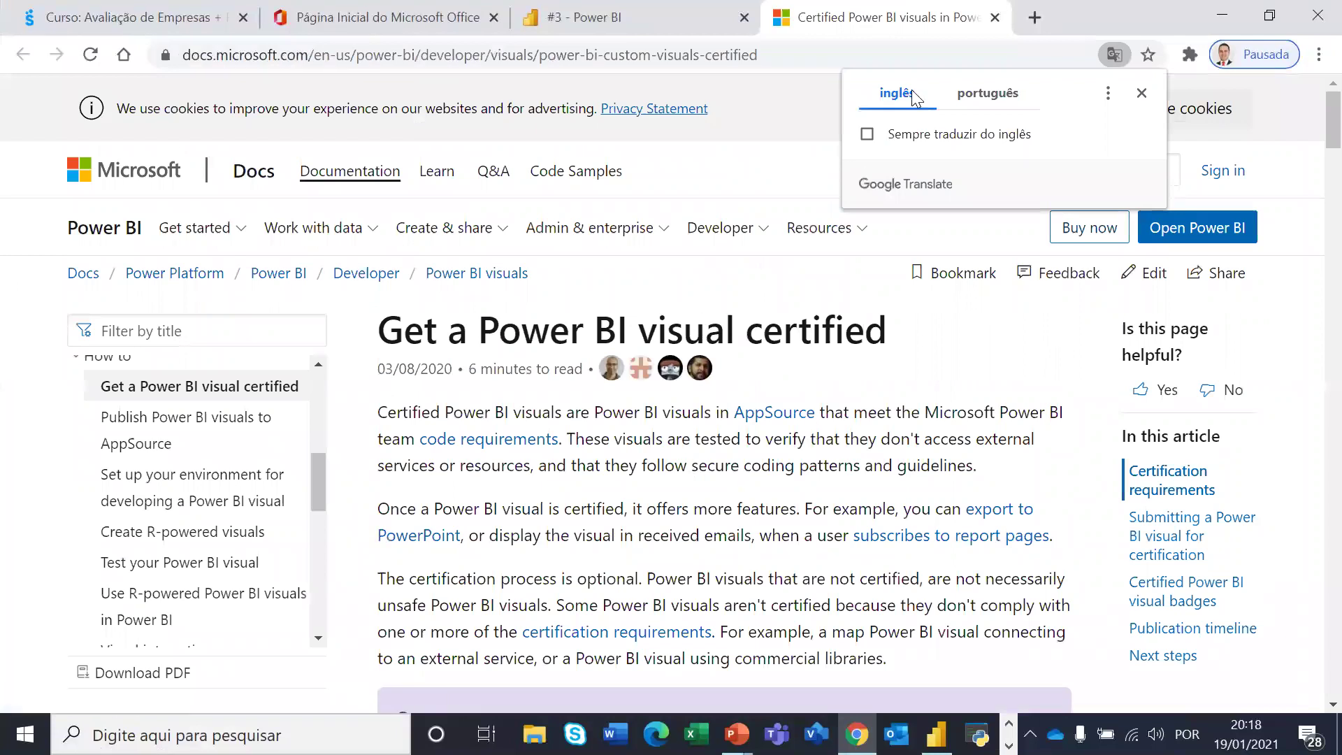
pyautogui.hotkey('ctrl', 'w')
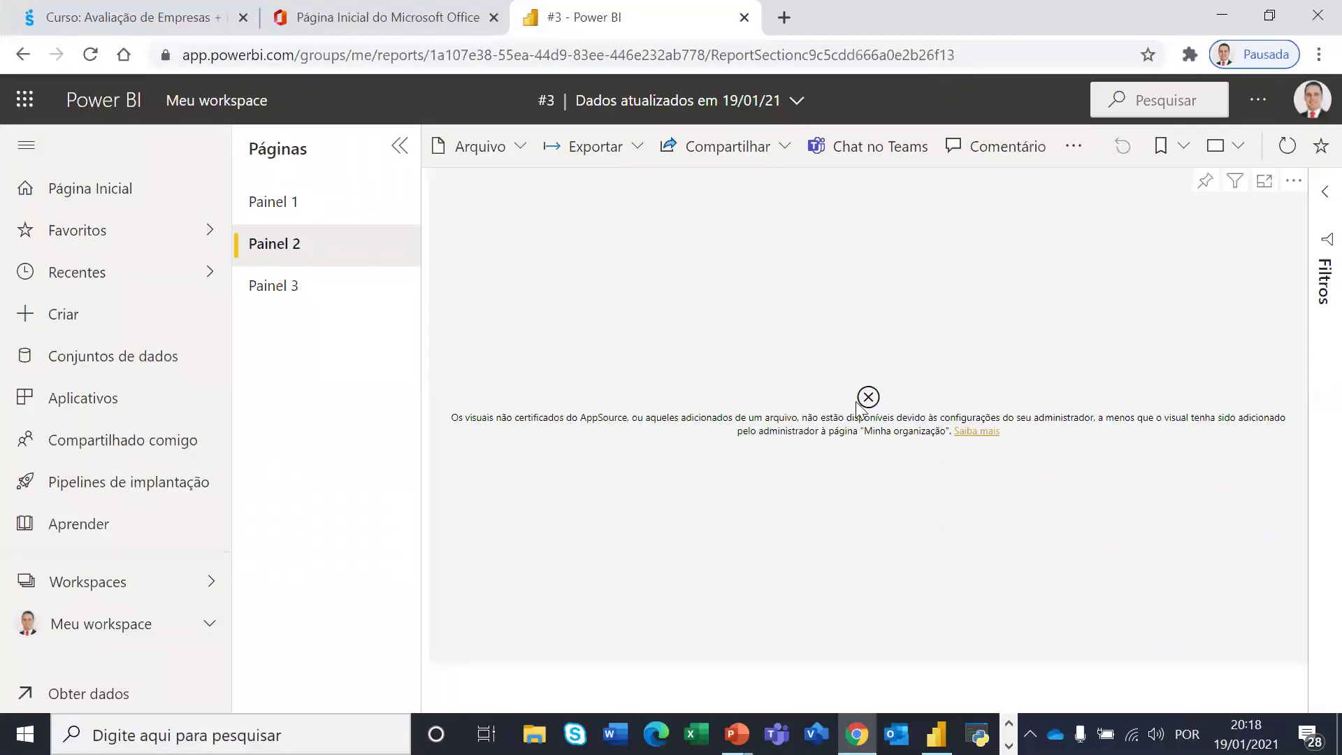
pyautogui.click(321, 292)
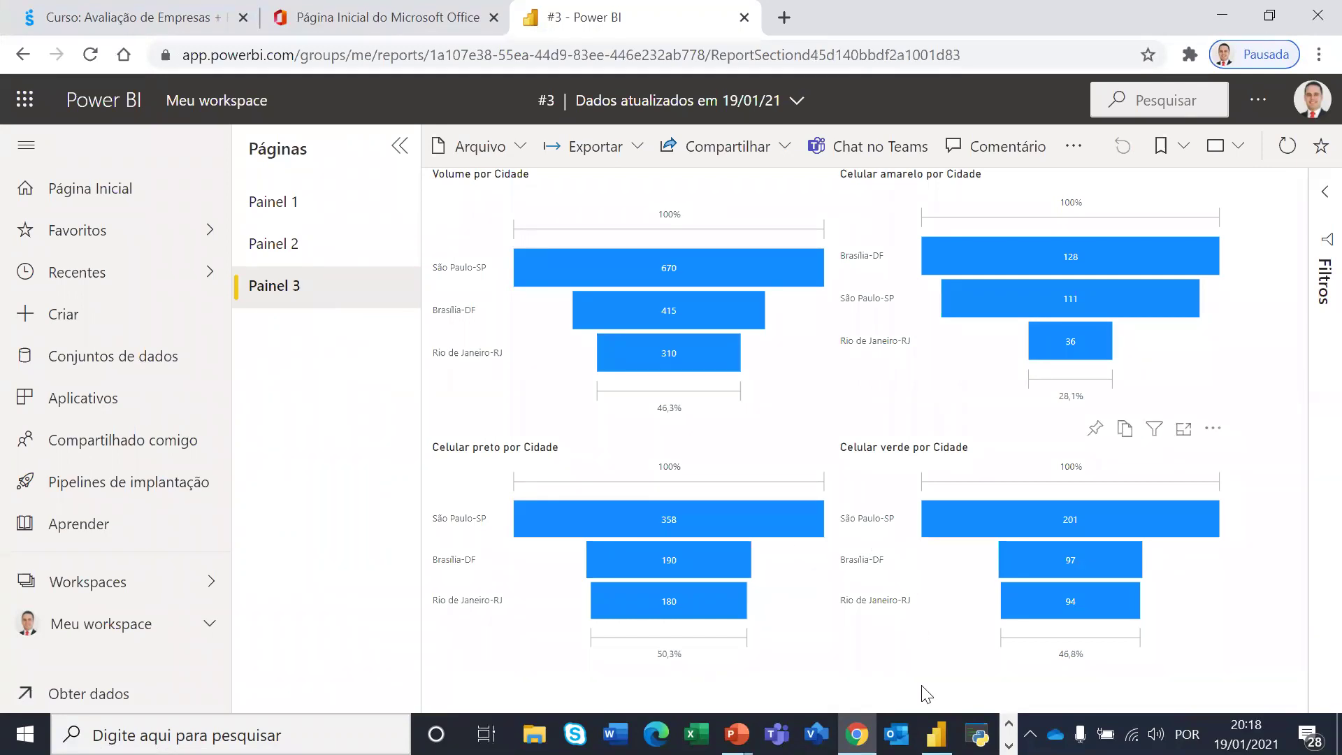
# Switch to Power BI Desktop to check the Painel 2 map, and return to Painel 1 of the published report in the browser
pyautogui.click(936, 734)
pyautogui.click(208, 669)
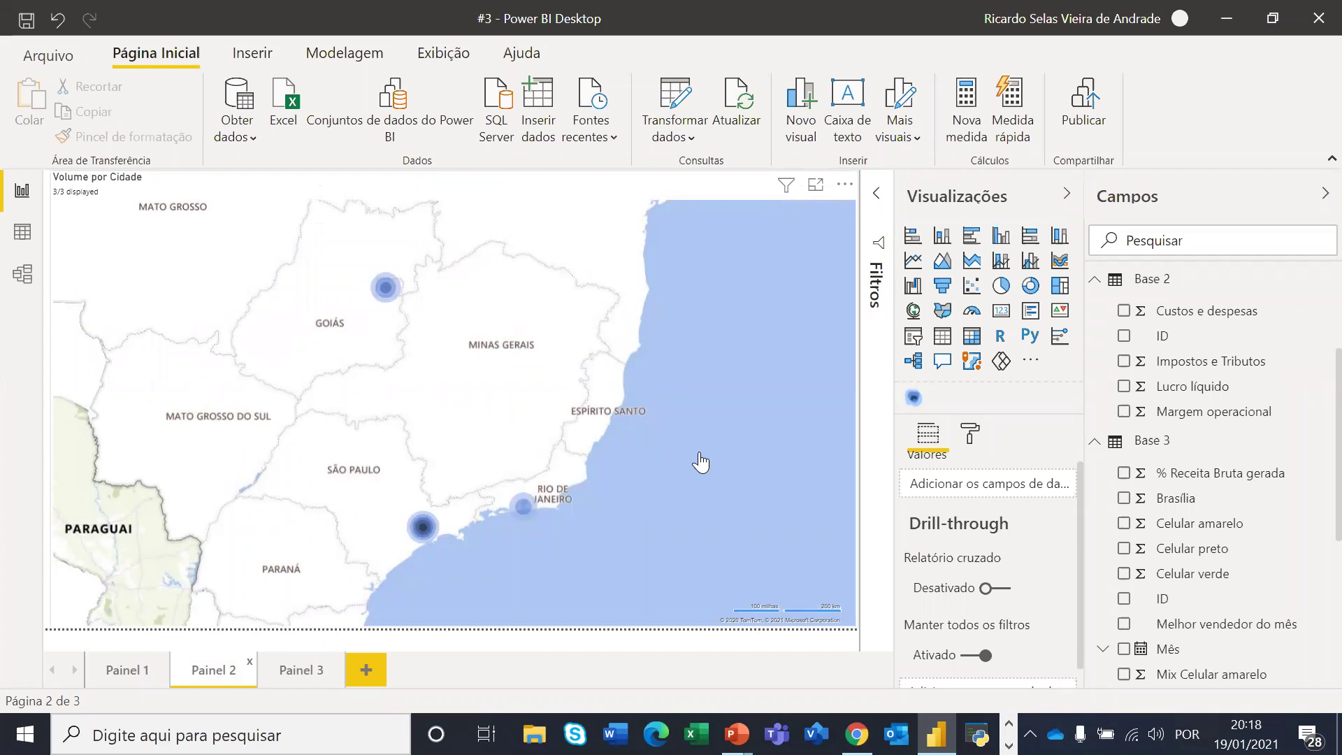
pyautogui.hotkey('alt', 'Tab')
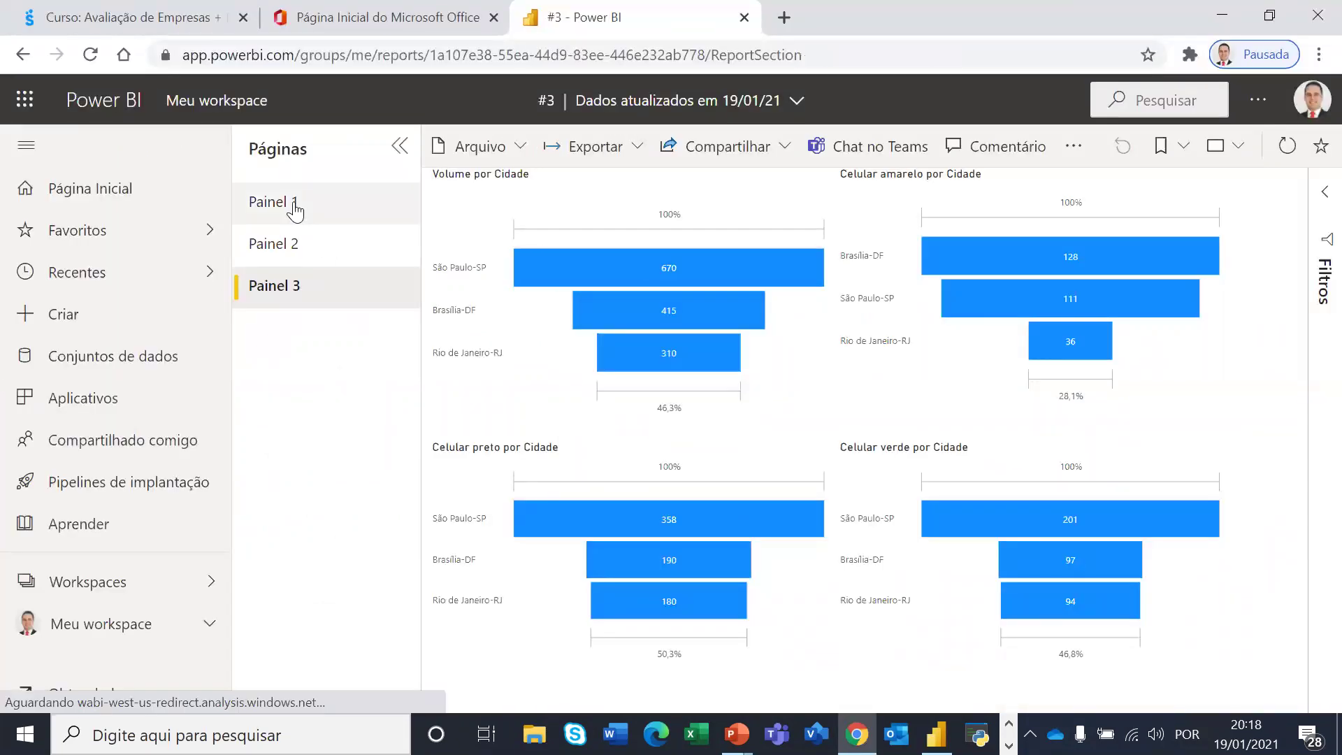
pyautogui.click(295, 208)
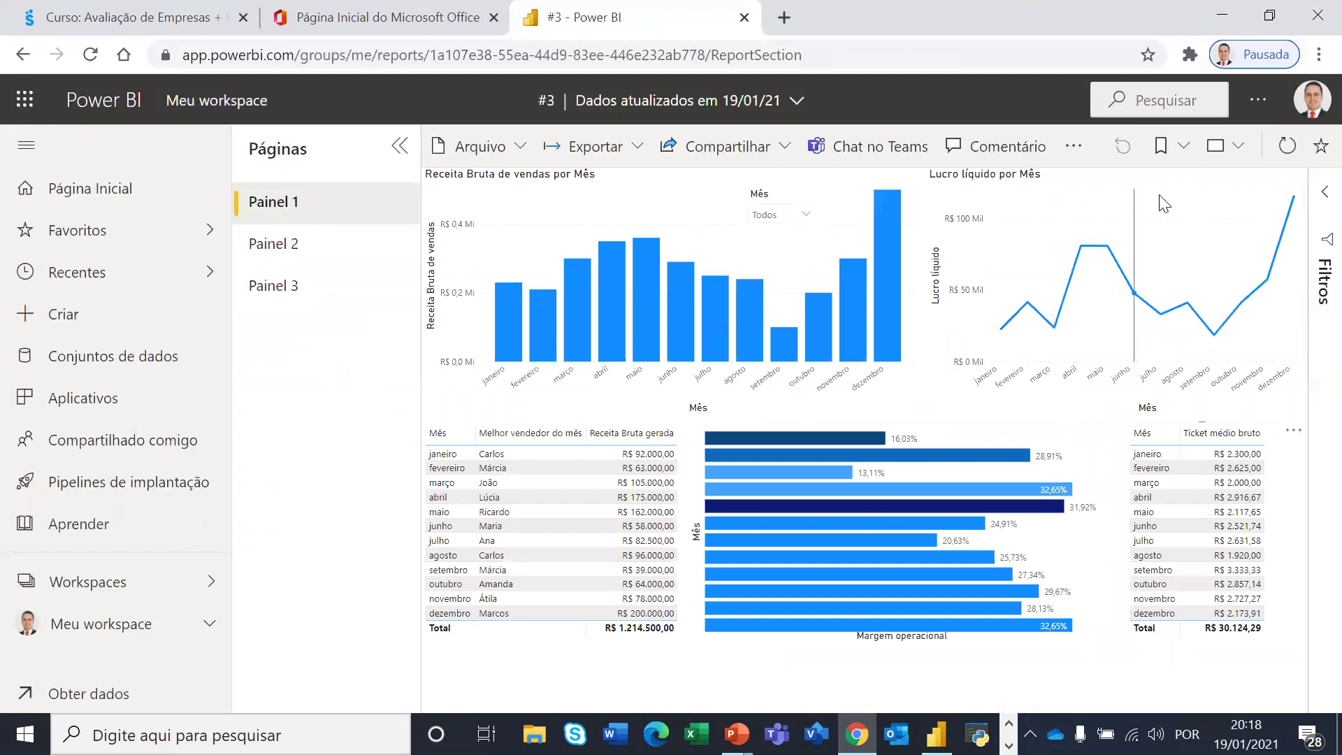
# Try the Branco de alto contraste color scheme on the published Painel 1
pyautogui.click(1186, 146)
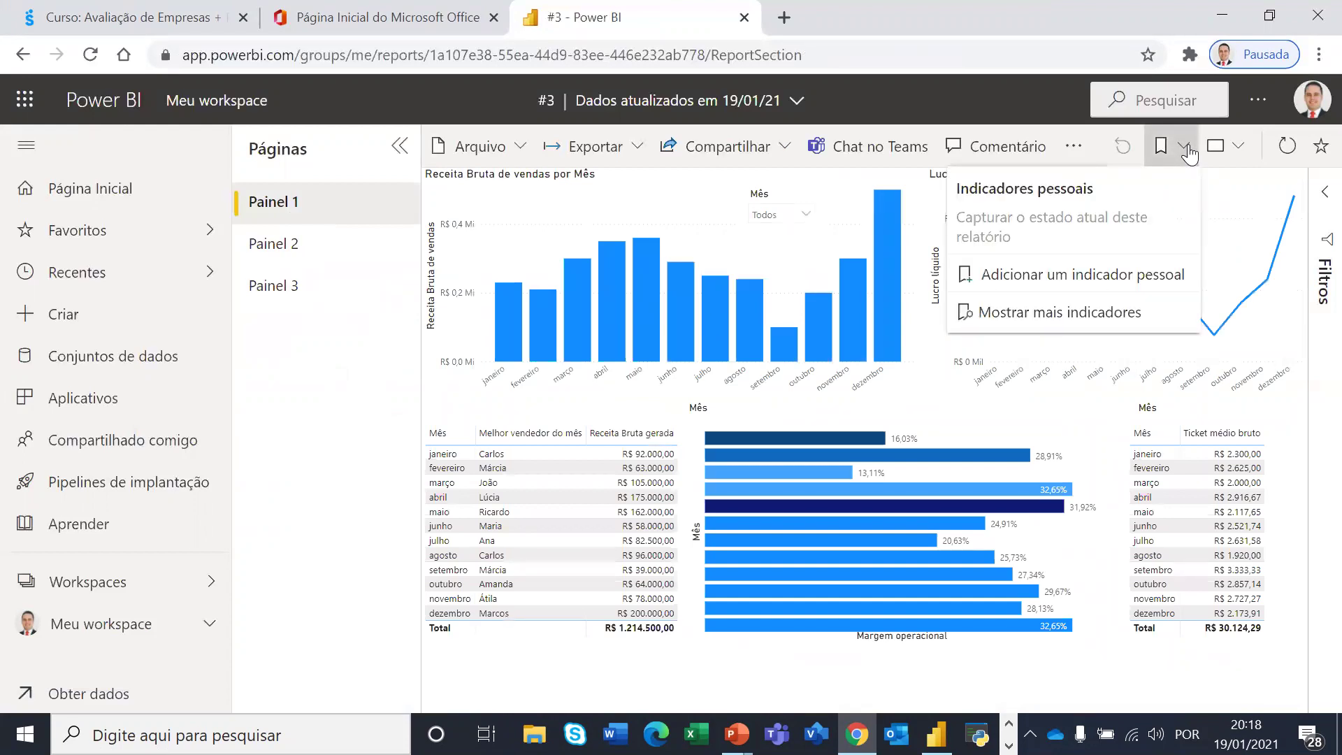
pyautogui.click(1238, 147)
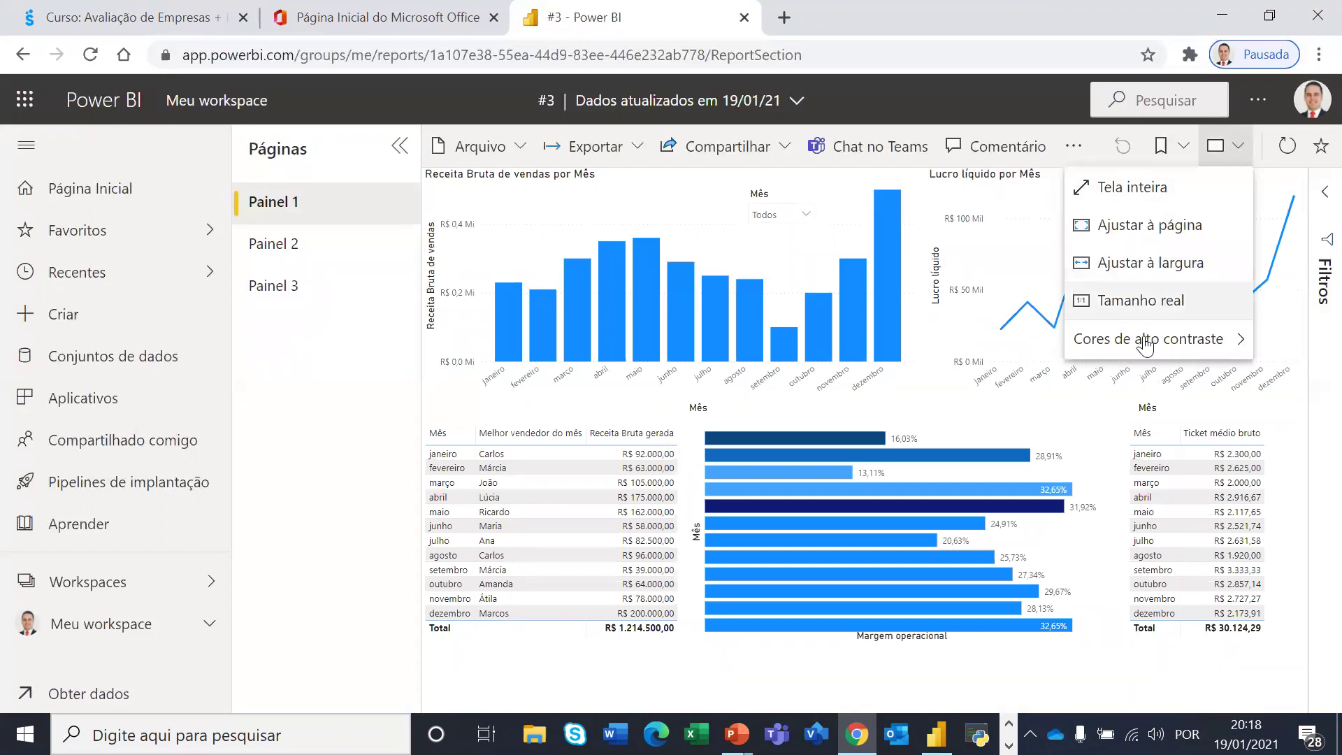
pyautogui.moveTo(1144, 345)
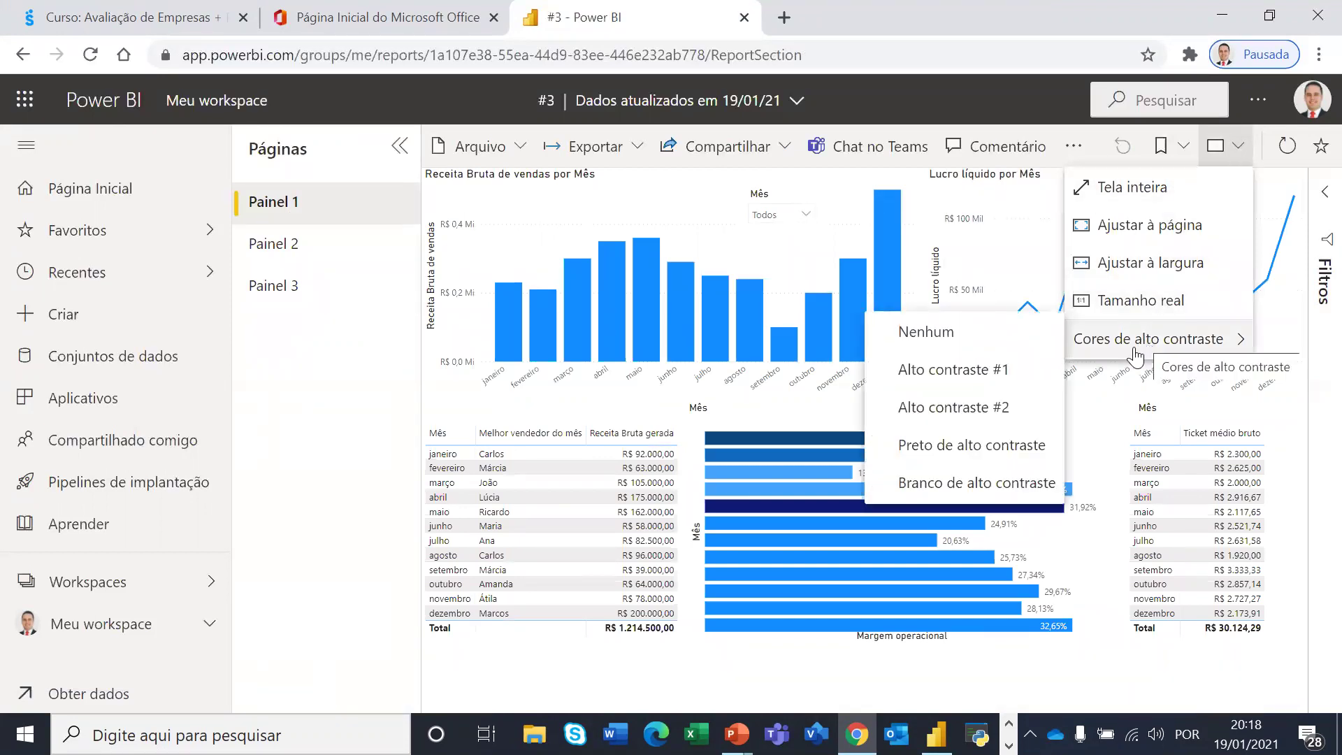
pyautogui.click(975, 484)
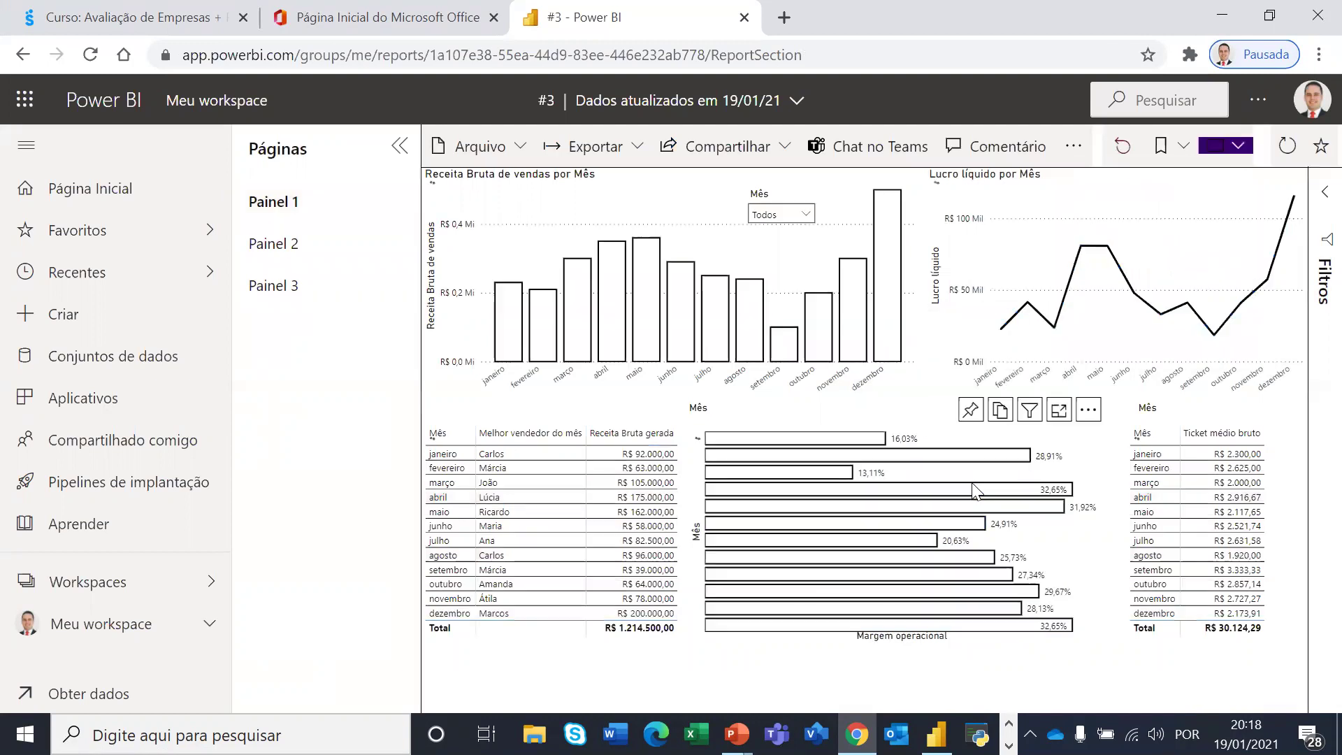
# Apply the Alto contraste #1 color scheme to the published report
pyautogui.click(1239, 160)
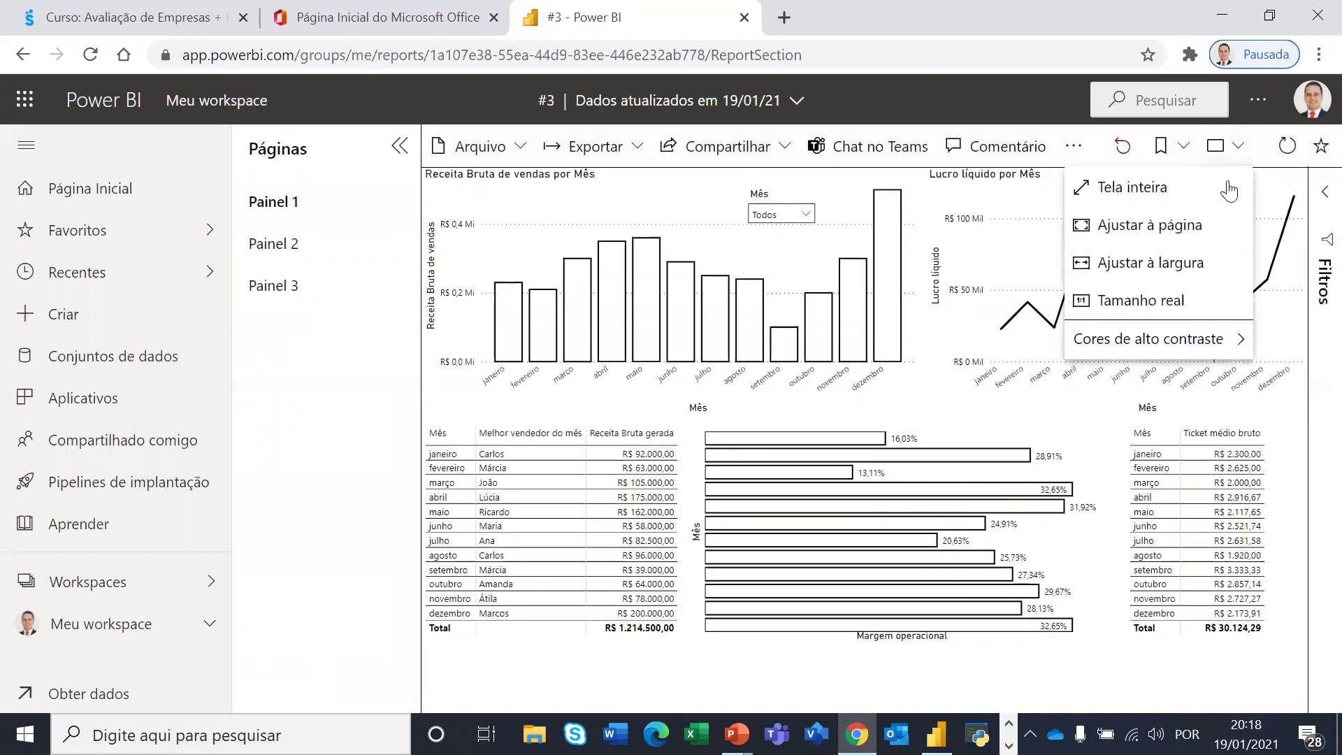
pyautogui.moveTo(1146, 339)
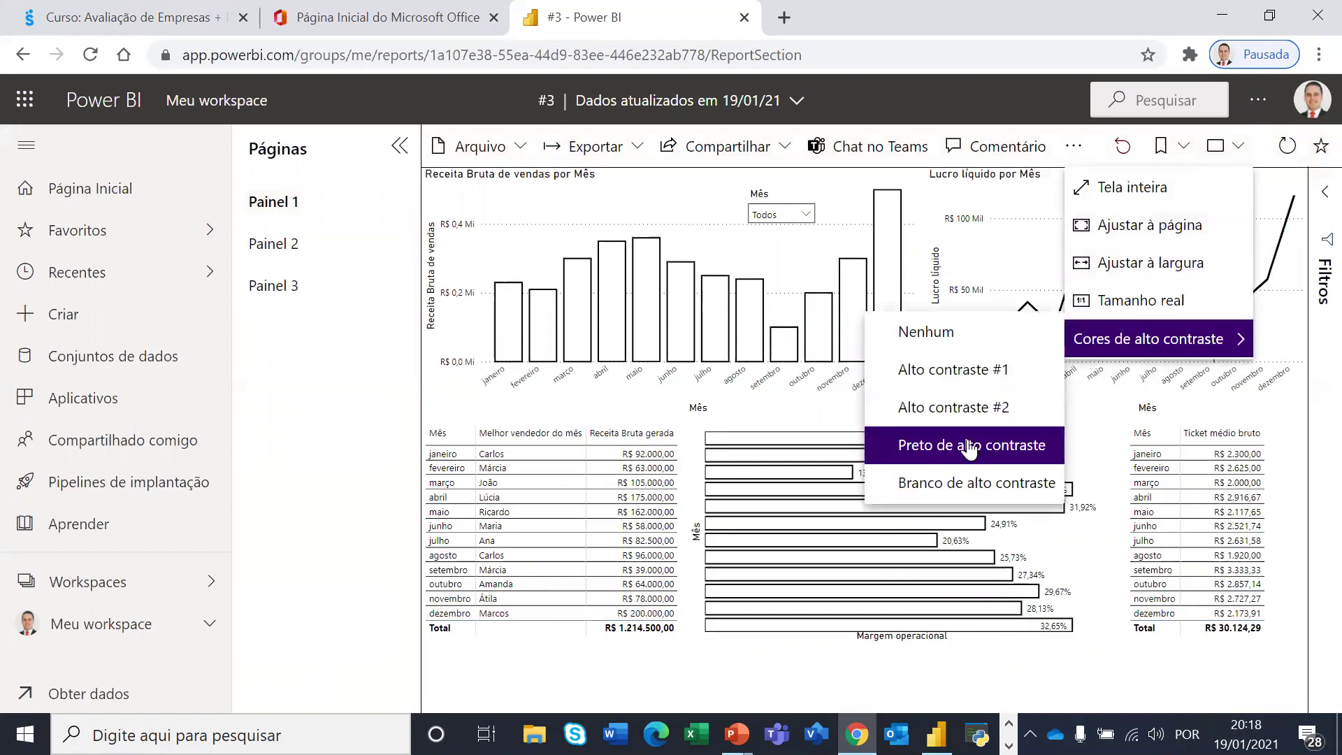
pyautogui.click(968, 381)
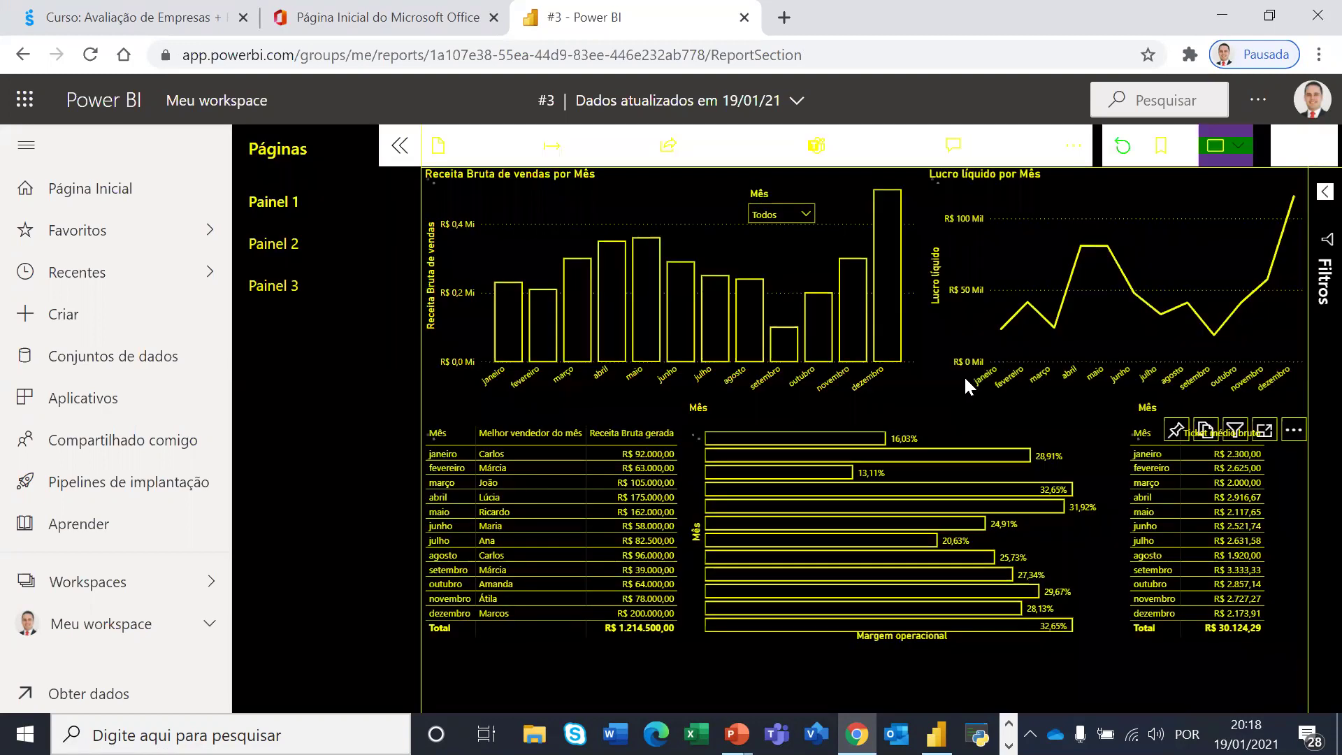
# Try the Alto contraste #2 and Preto de alto contraste color schemes on the published Painel 1
pyautogui.click(1239, 155)
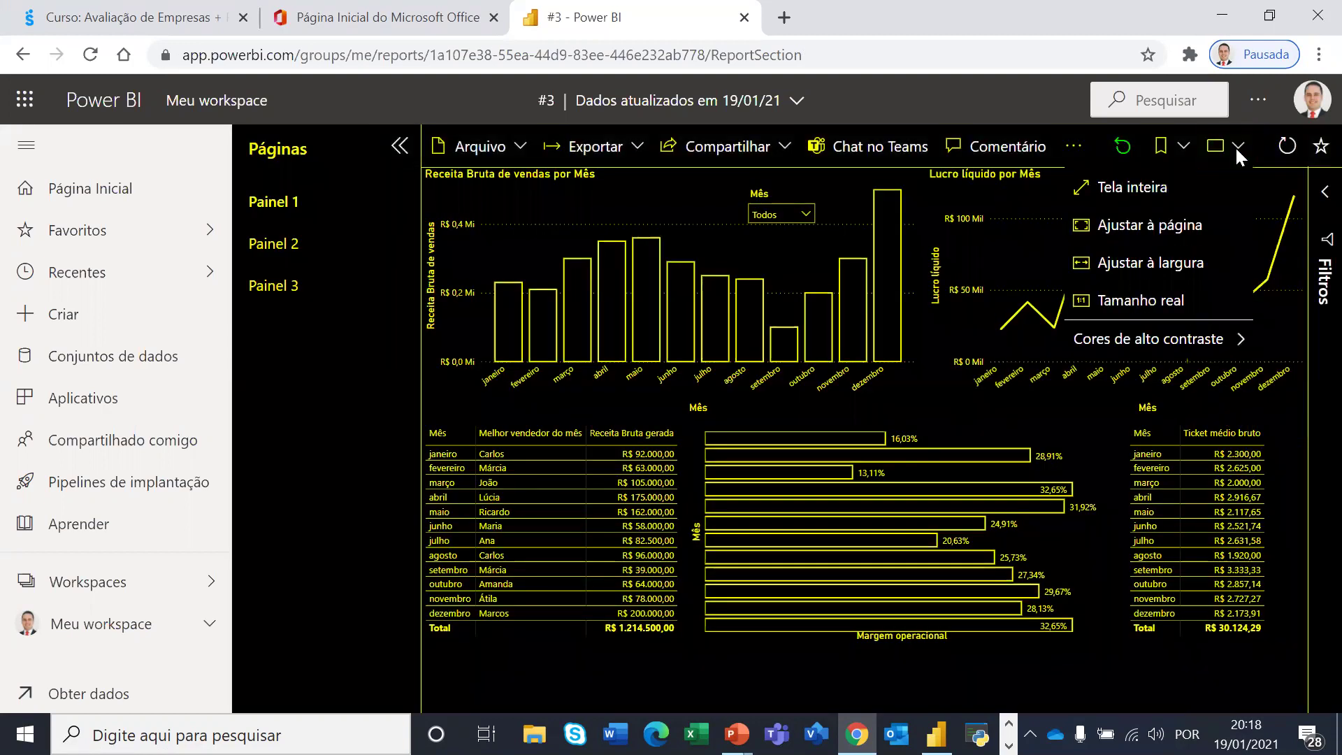
pyautogui.moveTo(1147, 339)
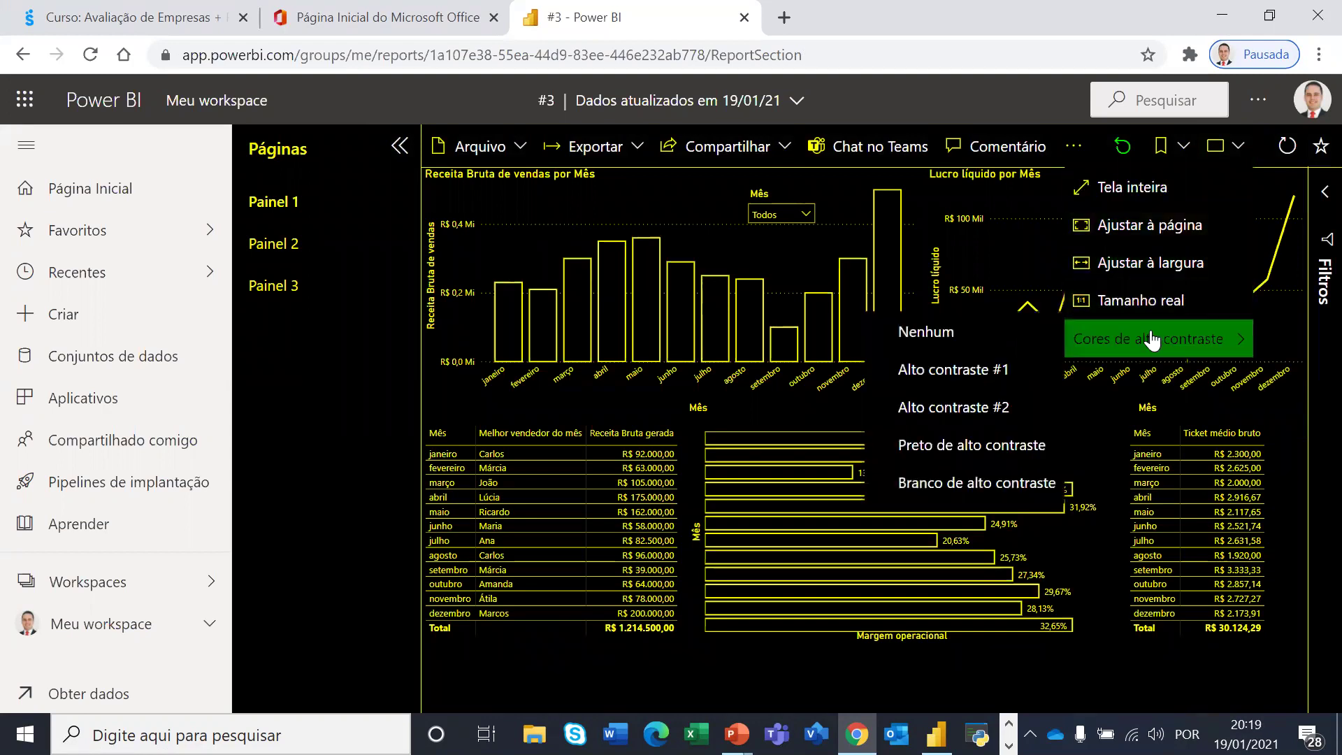
pyautogui.click(988, 407)
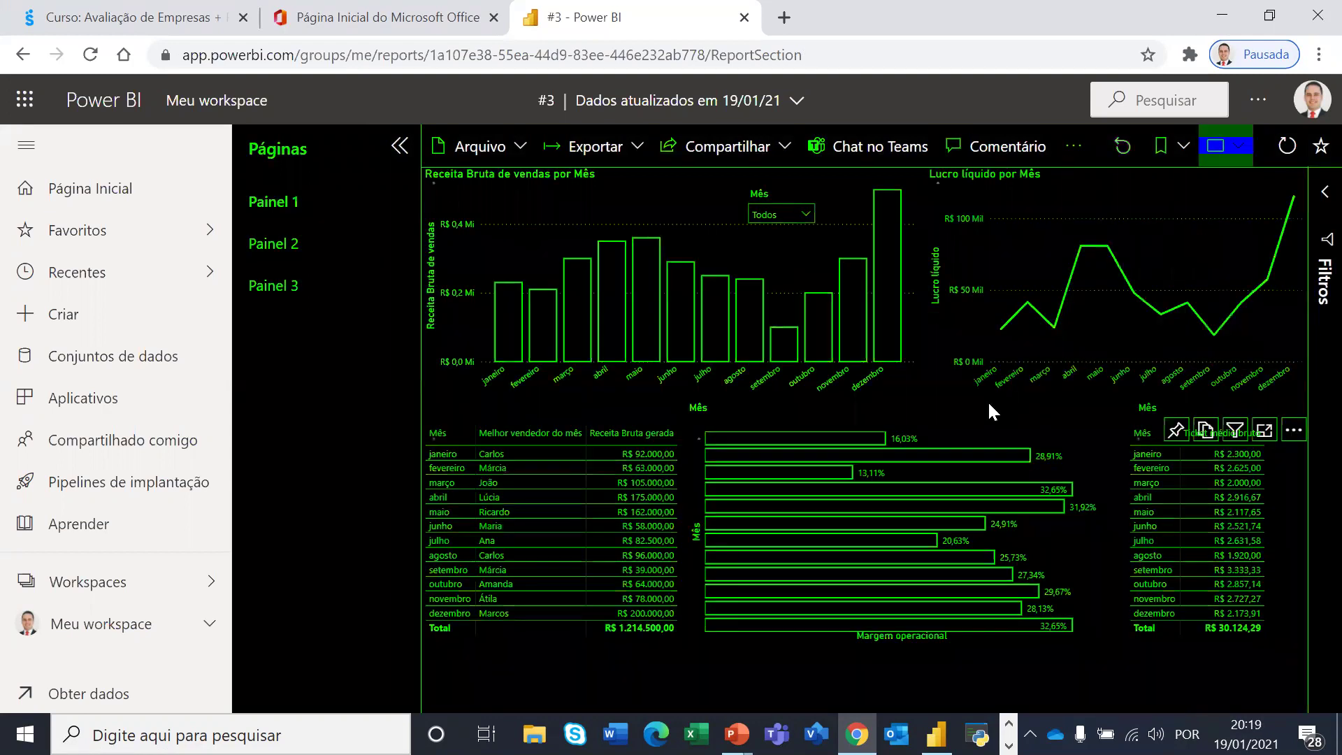
pyautogui.click(1239, 155)
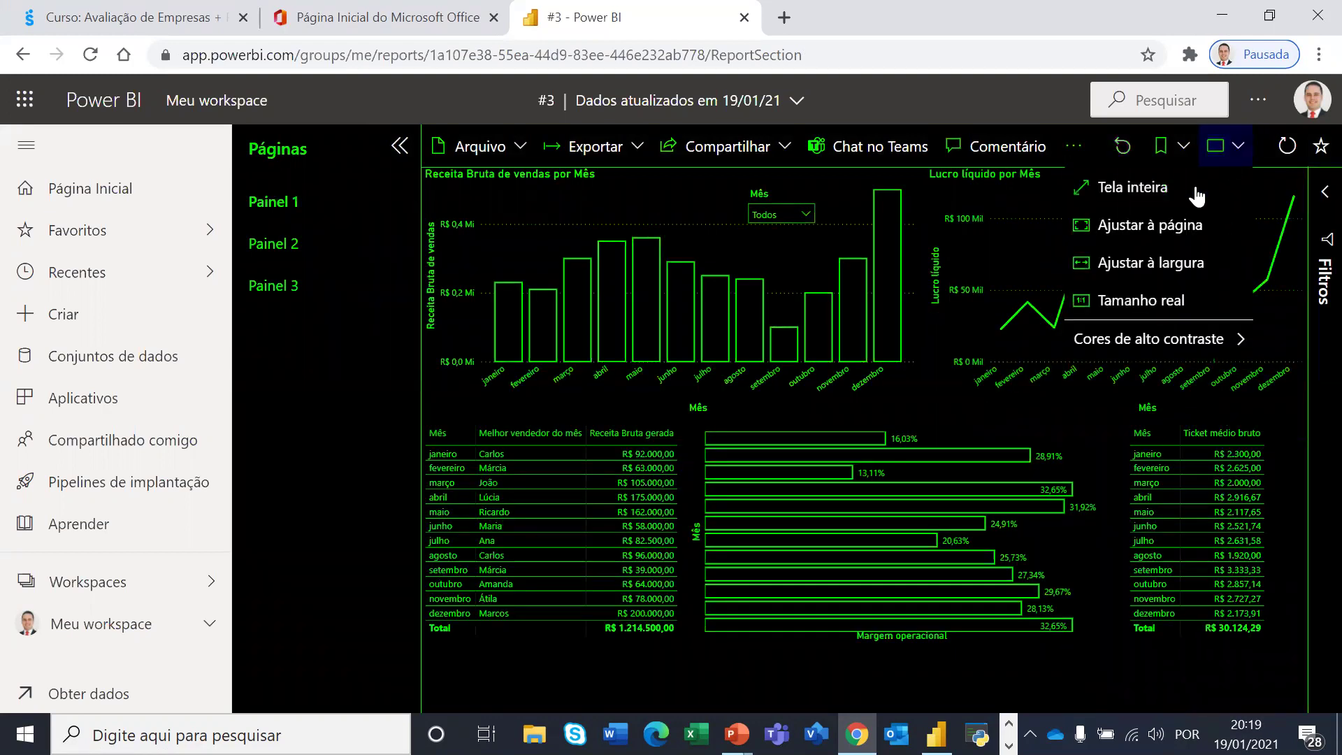
pyautogui.moveTo(1124, 339)
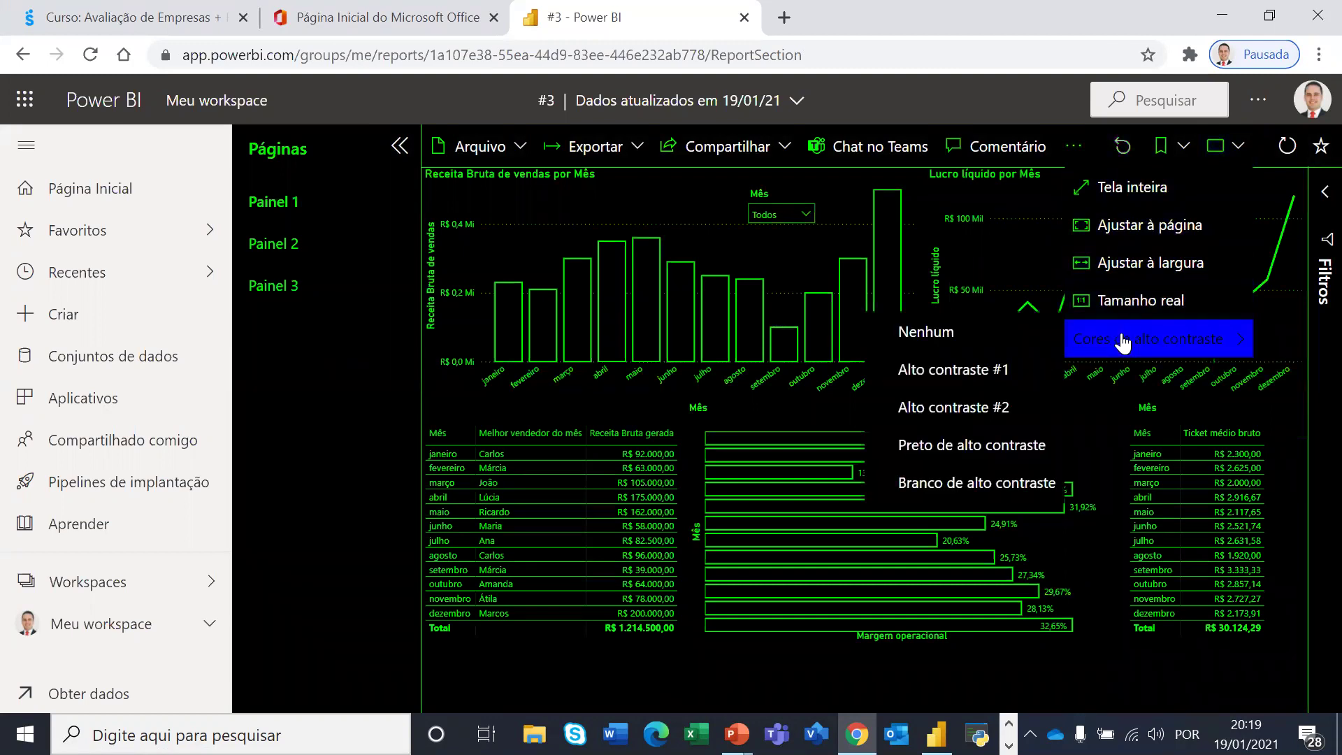
pyautogui.click(978, 445)
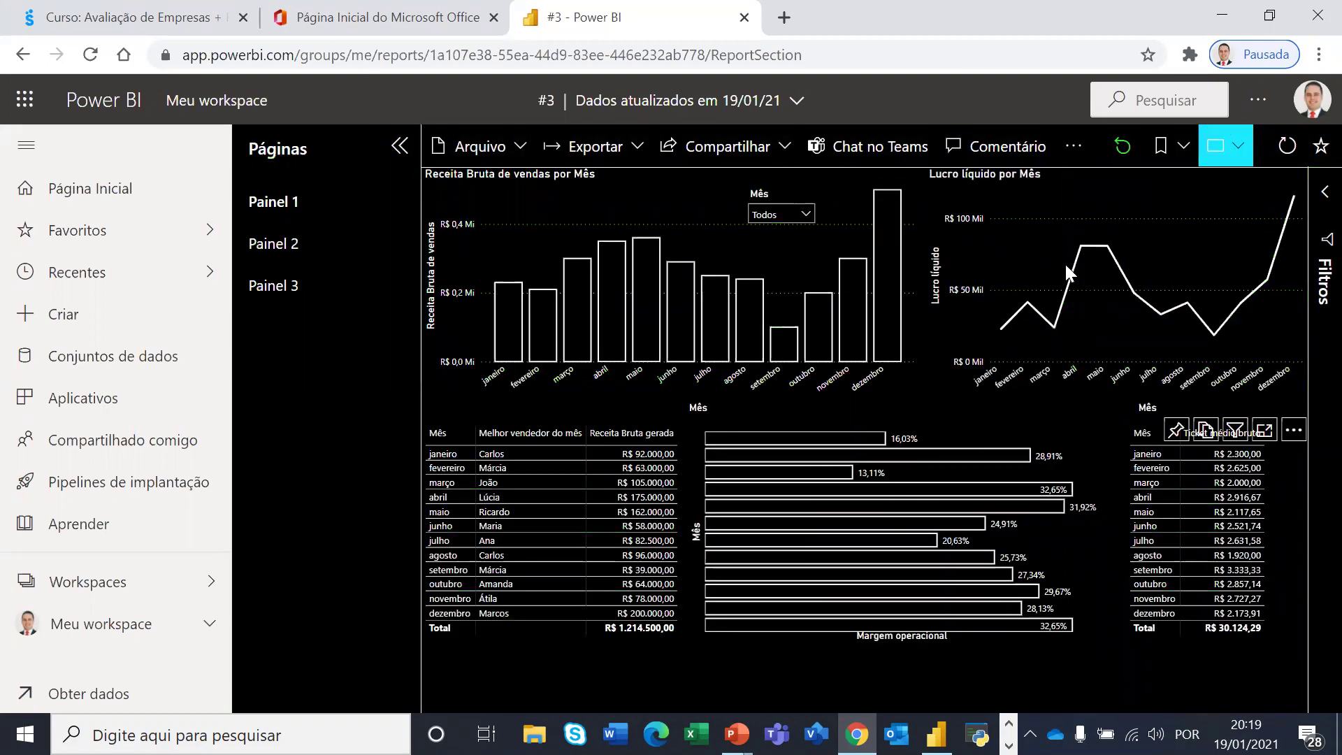
# Set the published report's high-contrast colors to Nenhum
pyautogui.click(1233, 145)
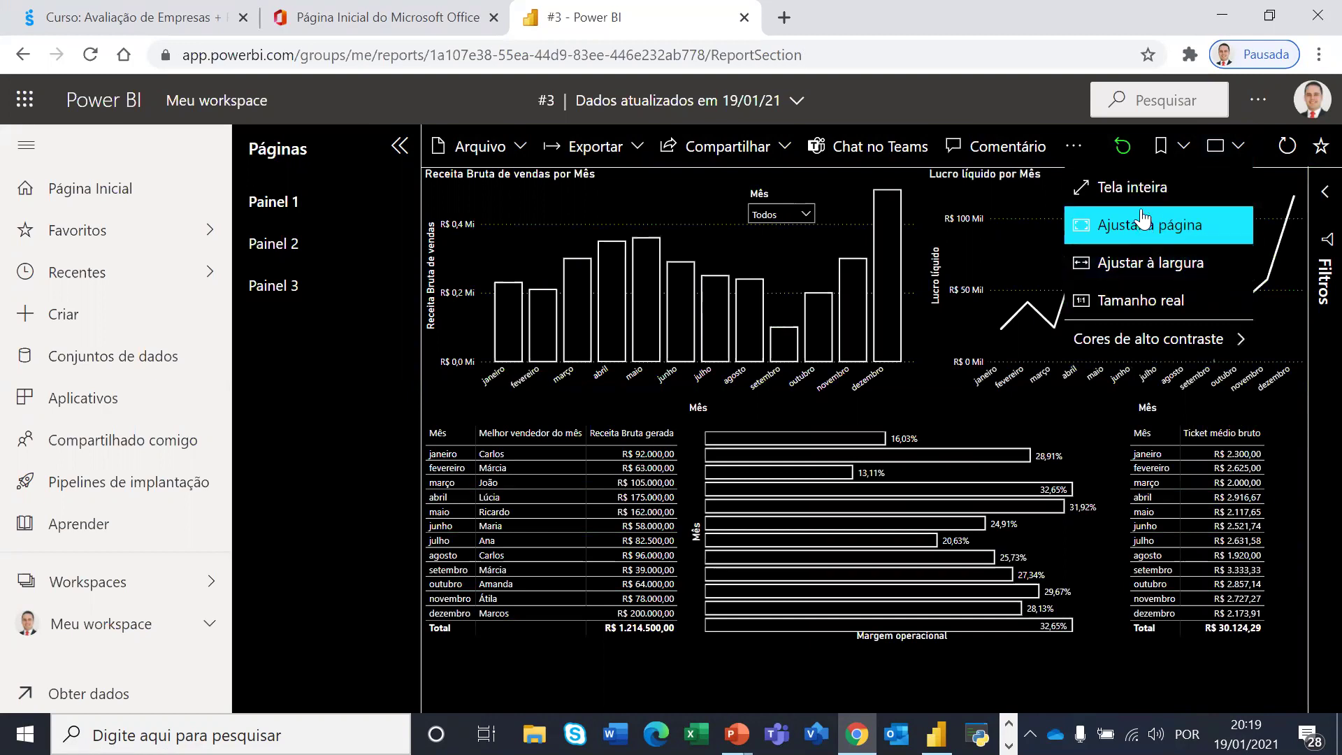
pyautogui.moveTo(1133, 342)
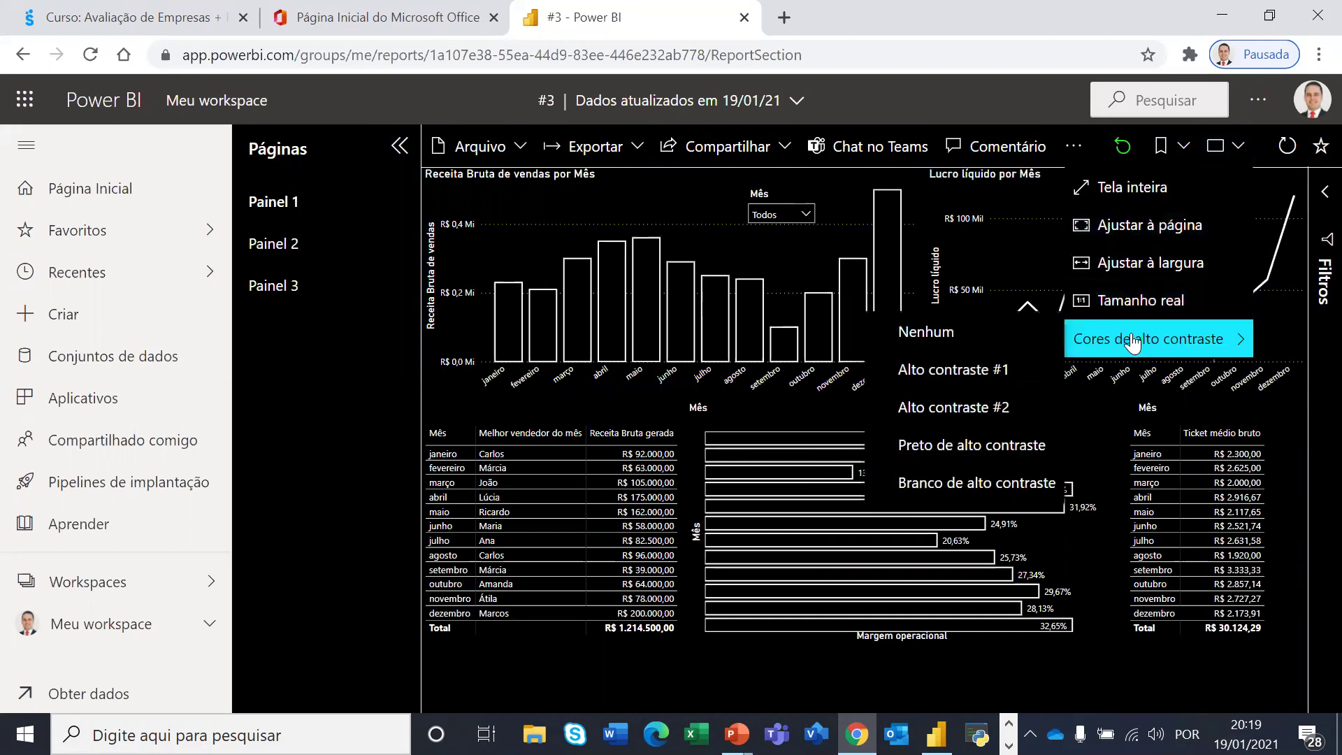
pyautogui.click(964, 330)
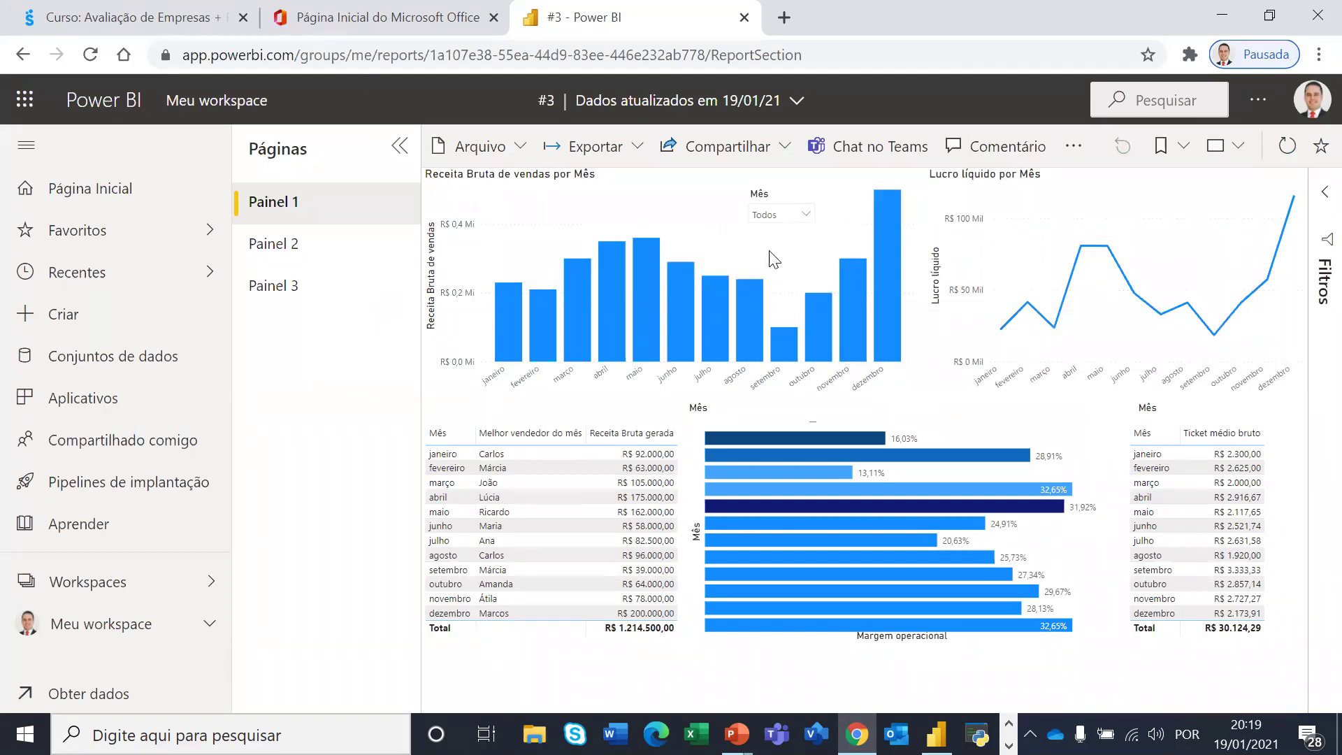
# Export all pages of the published report to PowerPoint with Valores Atuais, and check the other export formats
pyautogui.click(633, 149)
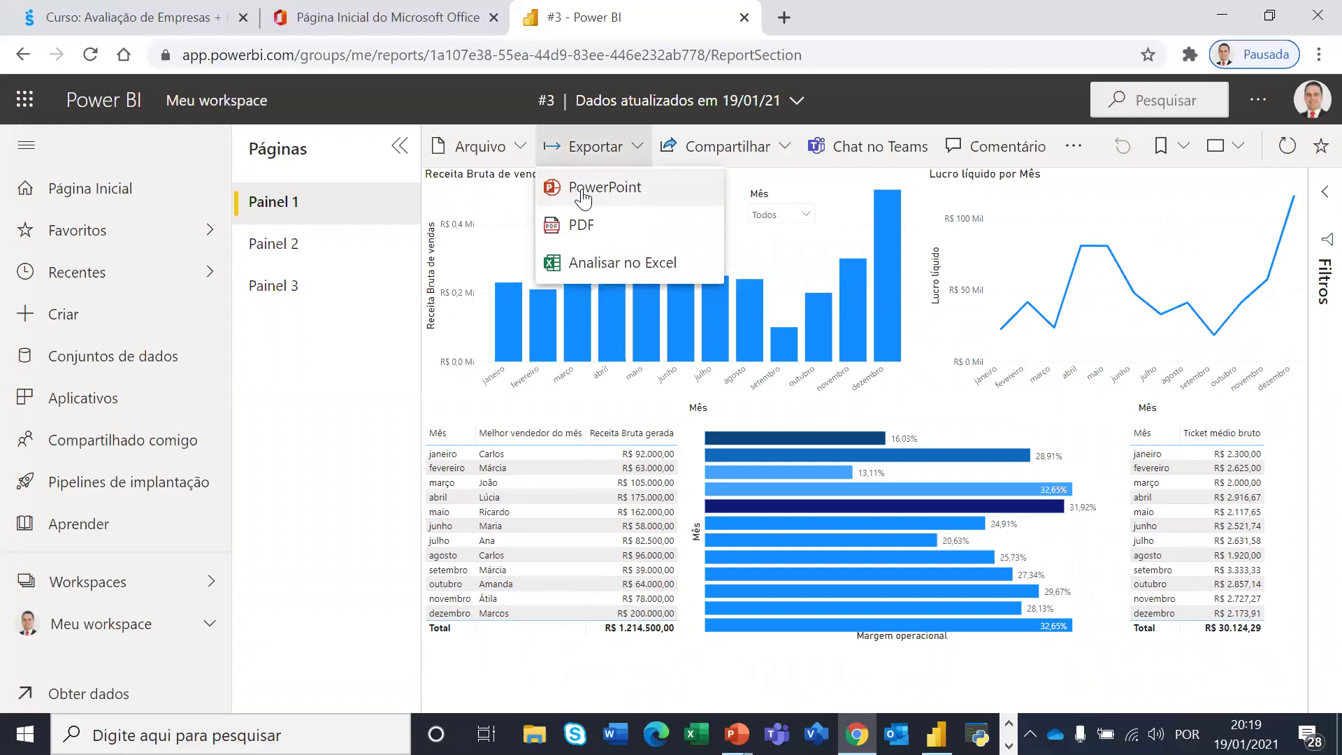
pyautogui.click(612, 195)
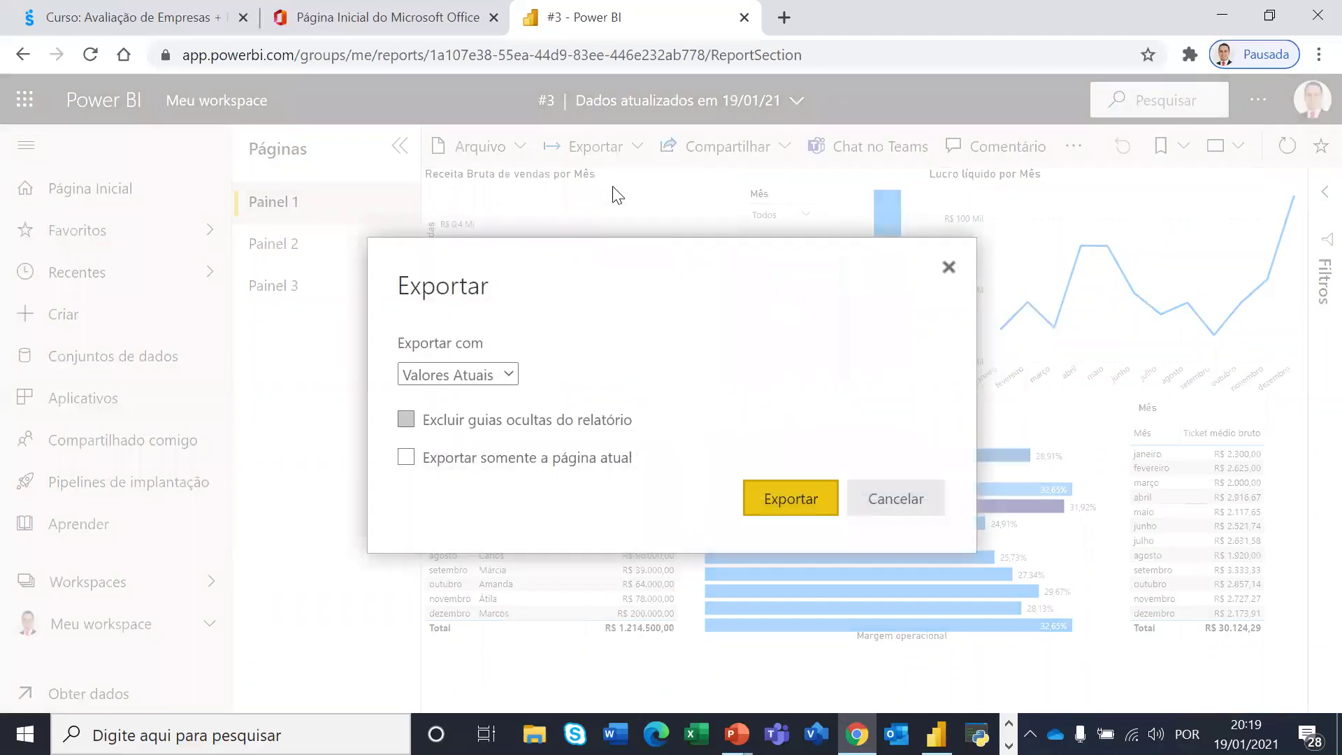
pyautogui.click(787, 502)
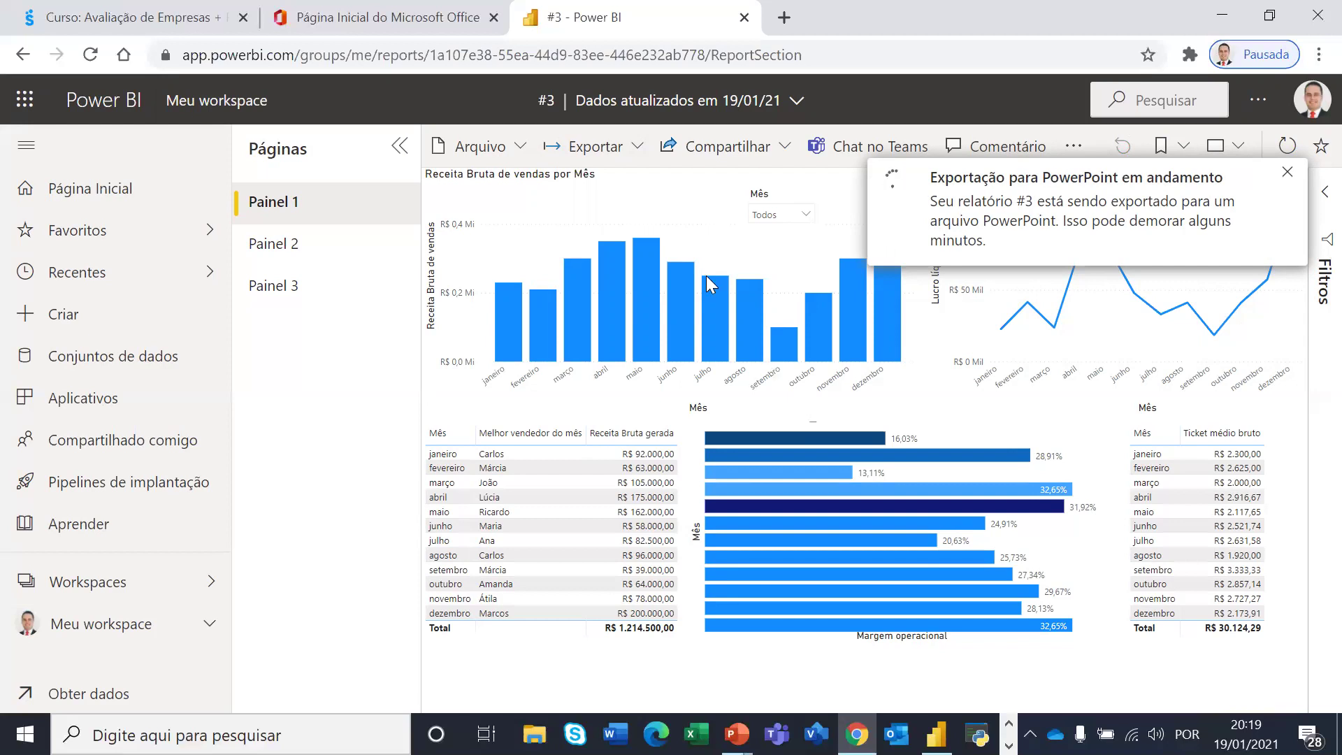
pyautogui.click(637, 148)
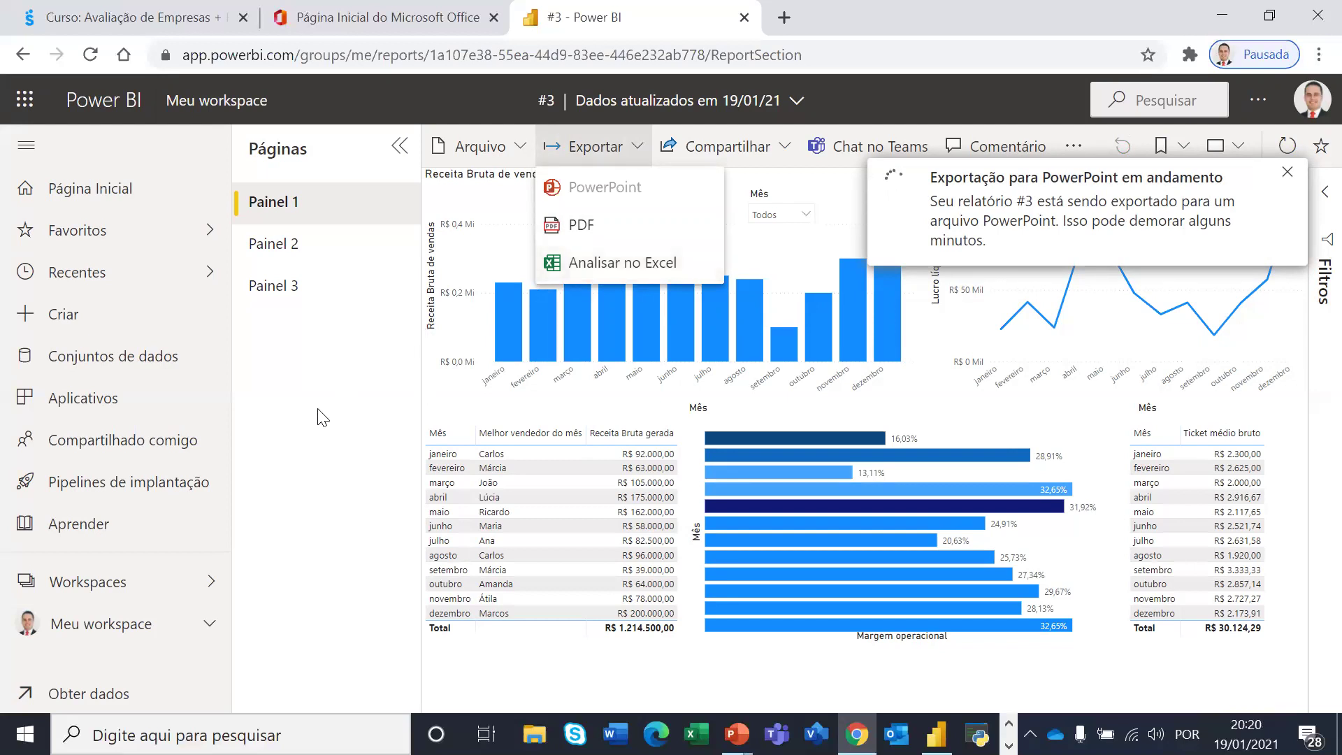
pyautogui.click(432, 383)
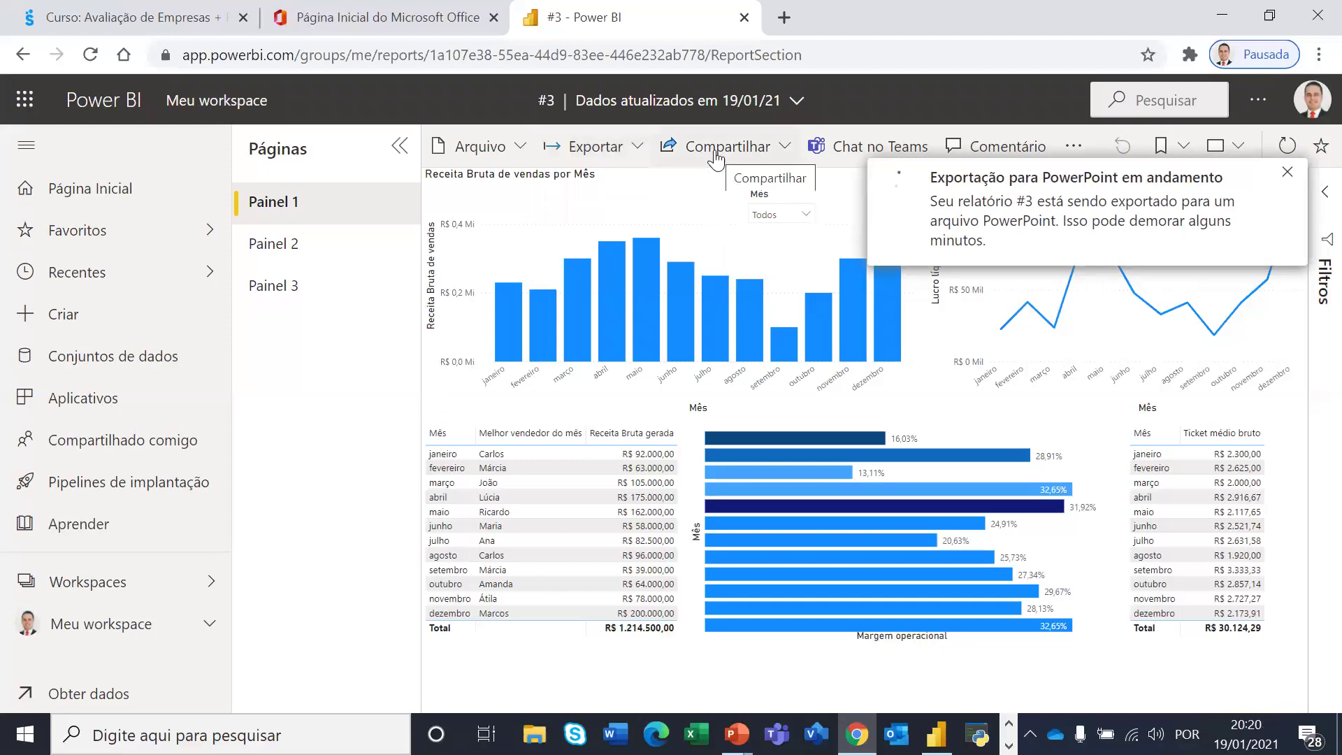